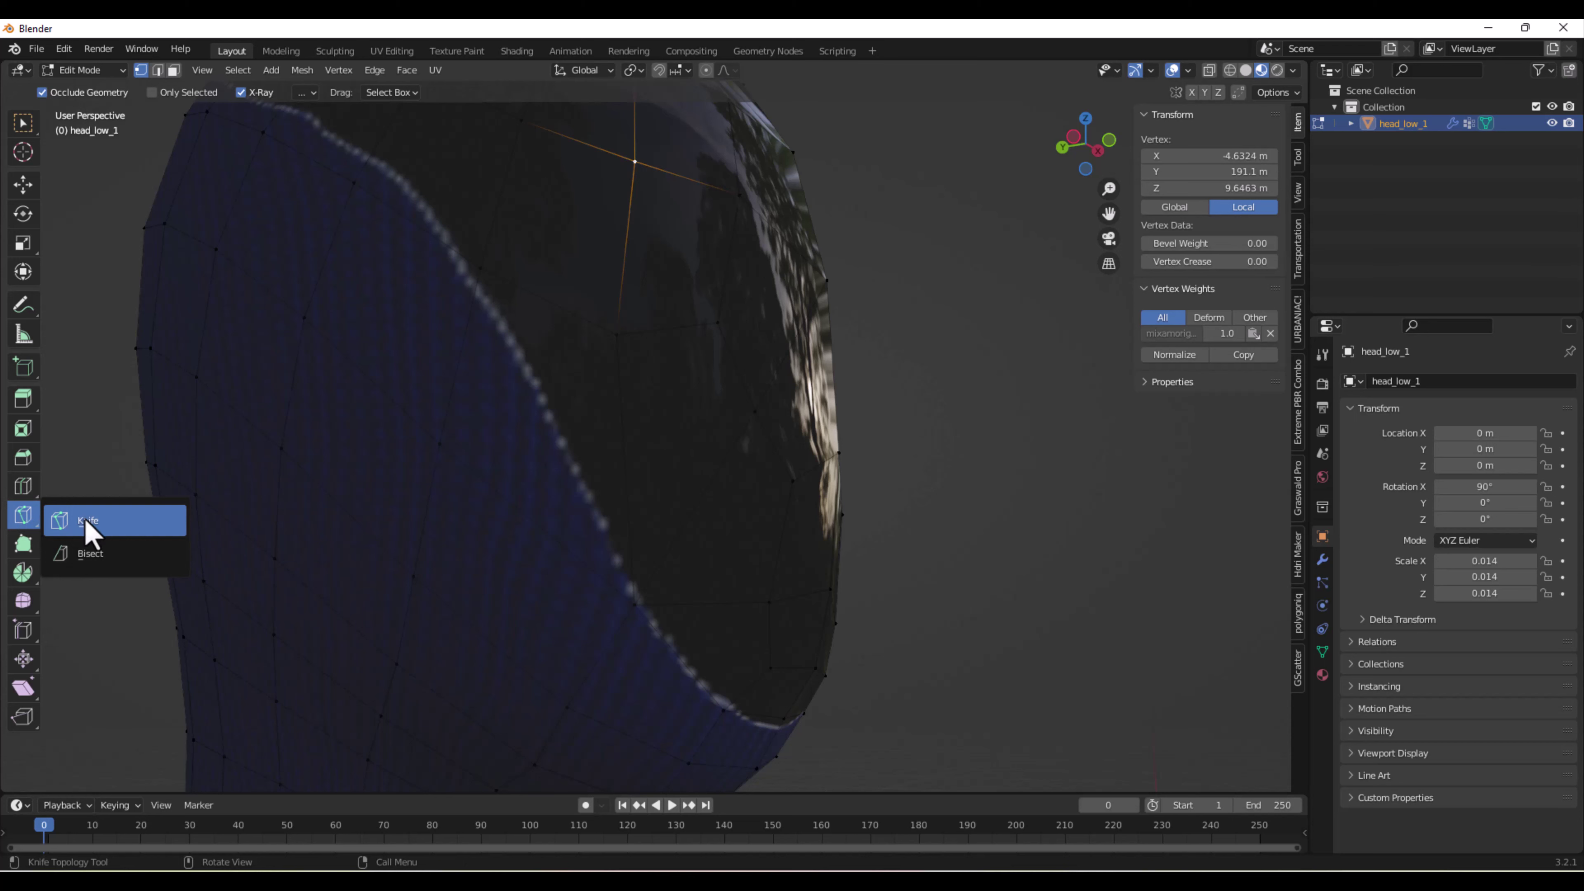
Cut a new edge line with the Knife along the face mask outline on both sides of the head.
click(87, 523)
click(639, 597)
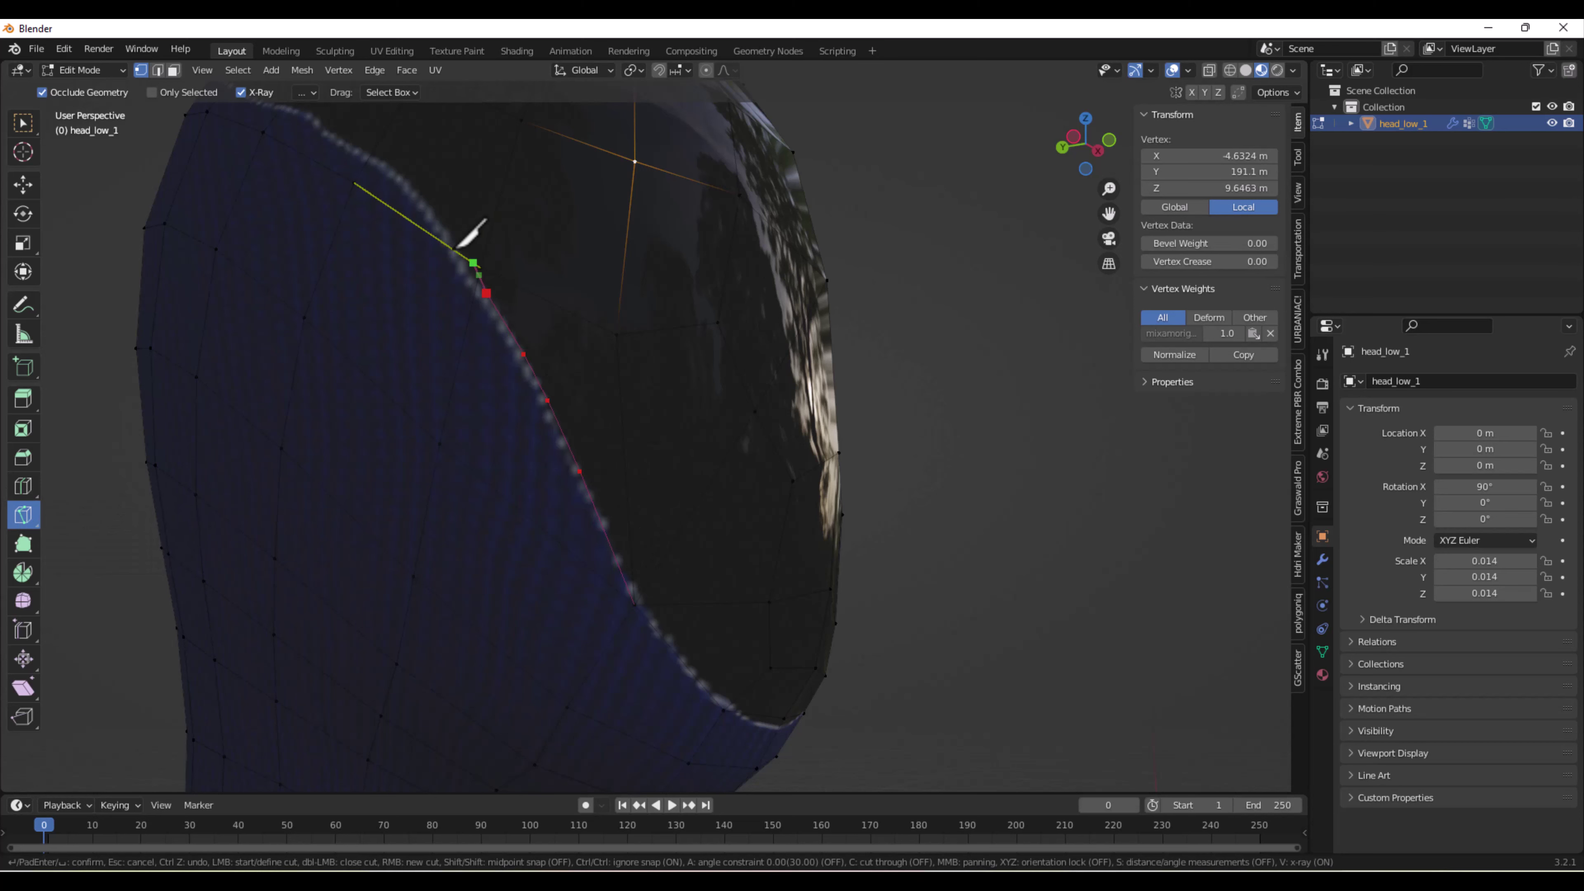
scroll(849, 344, down, 5)
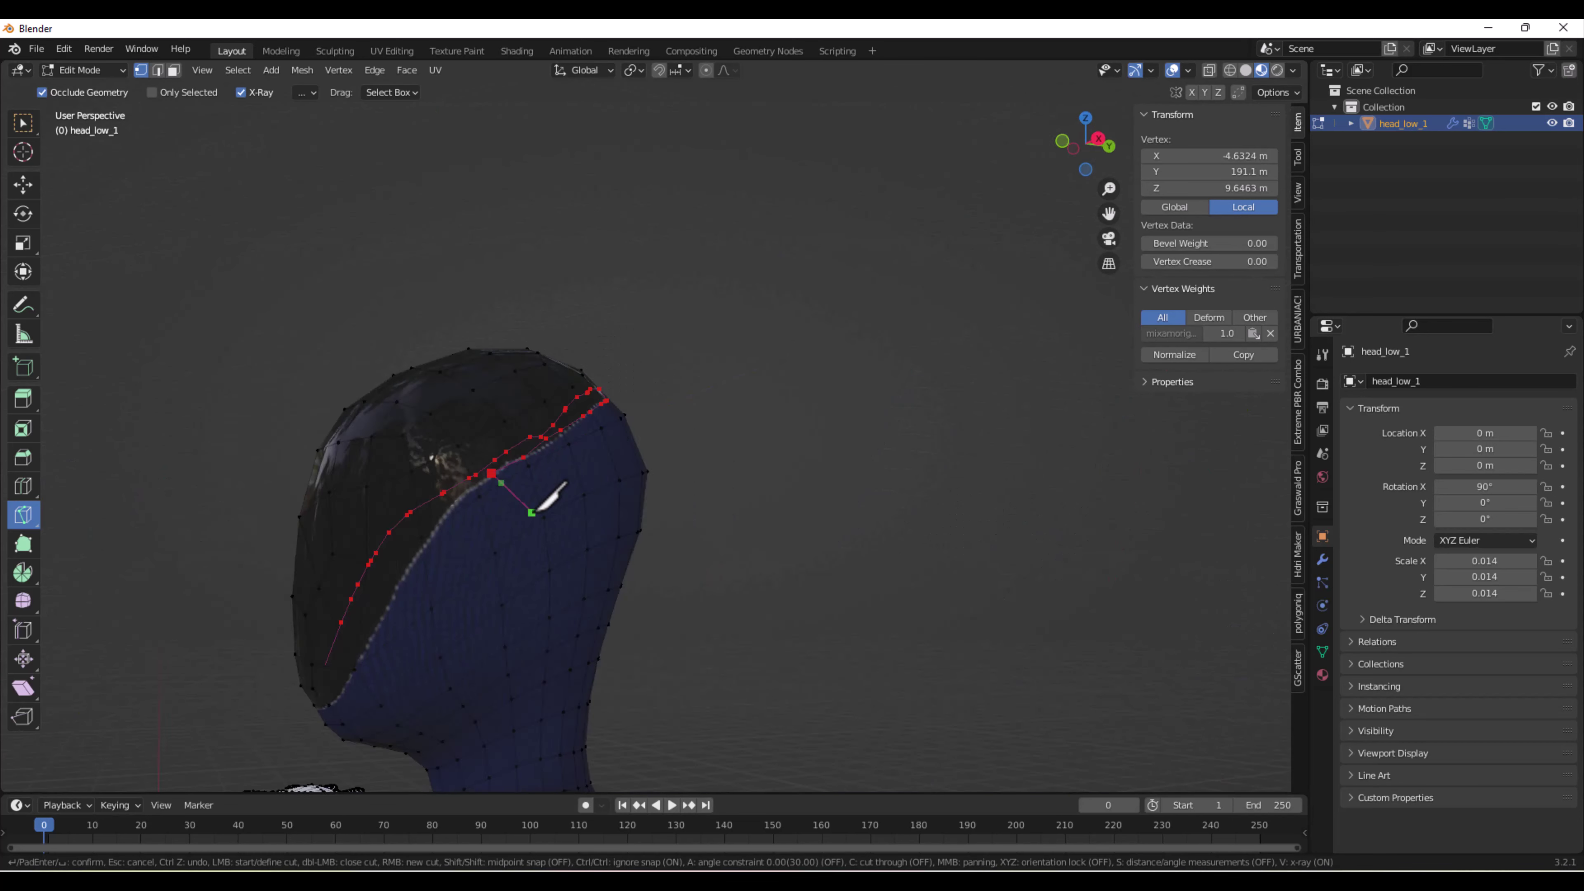
scroll(725, 616, up, 5)
key(Return)
scroll(742, 630, down, 5)
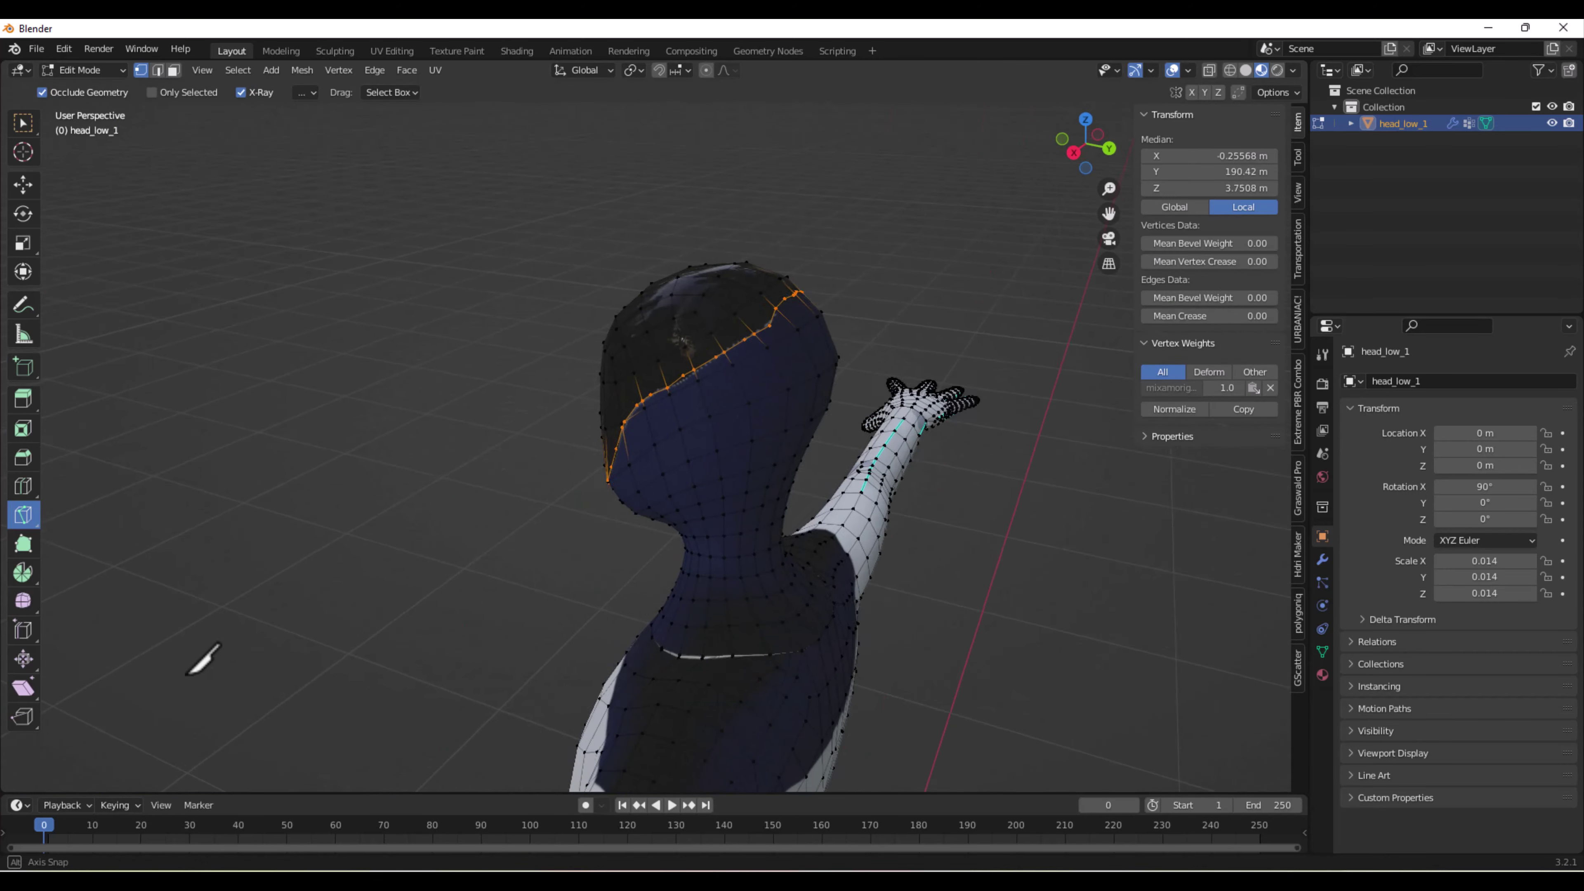
Select all faces inside the mask outline on the front of the head and separate them into their own object.
key(3)
shift+click(607, 438)
drag(619, 435, 792, 531)
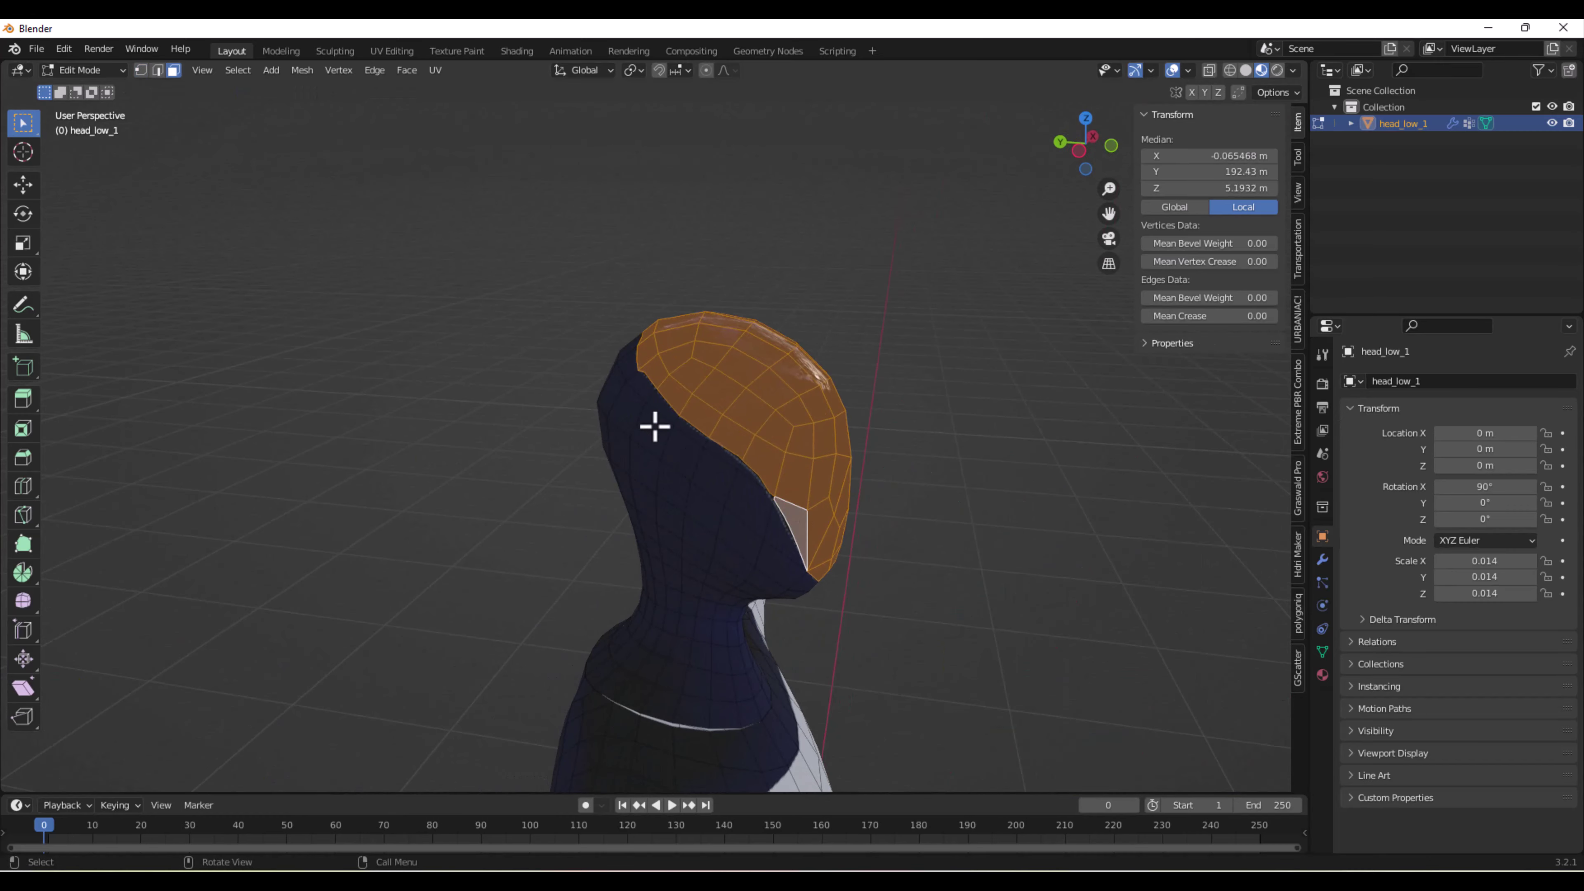
drag(655, 425, 759, 437)
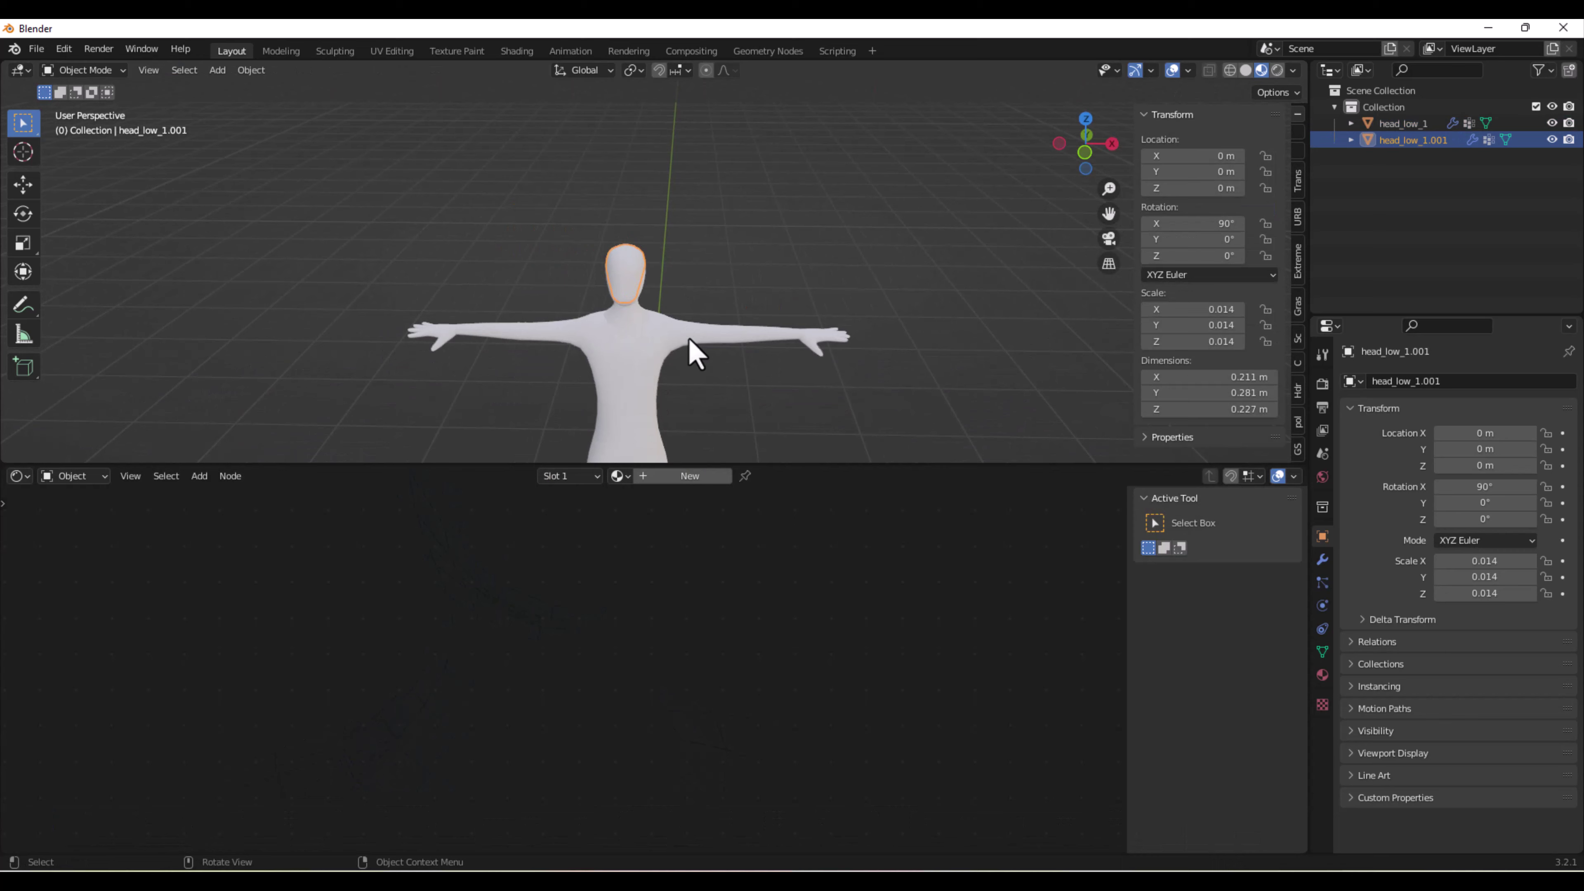
Give the body object a new material with a blue base color.
drag(690, 344, 638, 364)
click(638, 364)
click(701, 477)
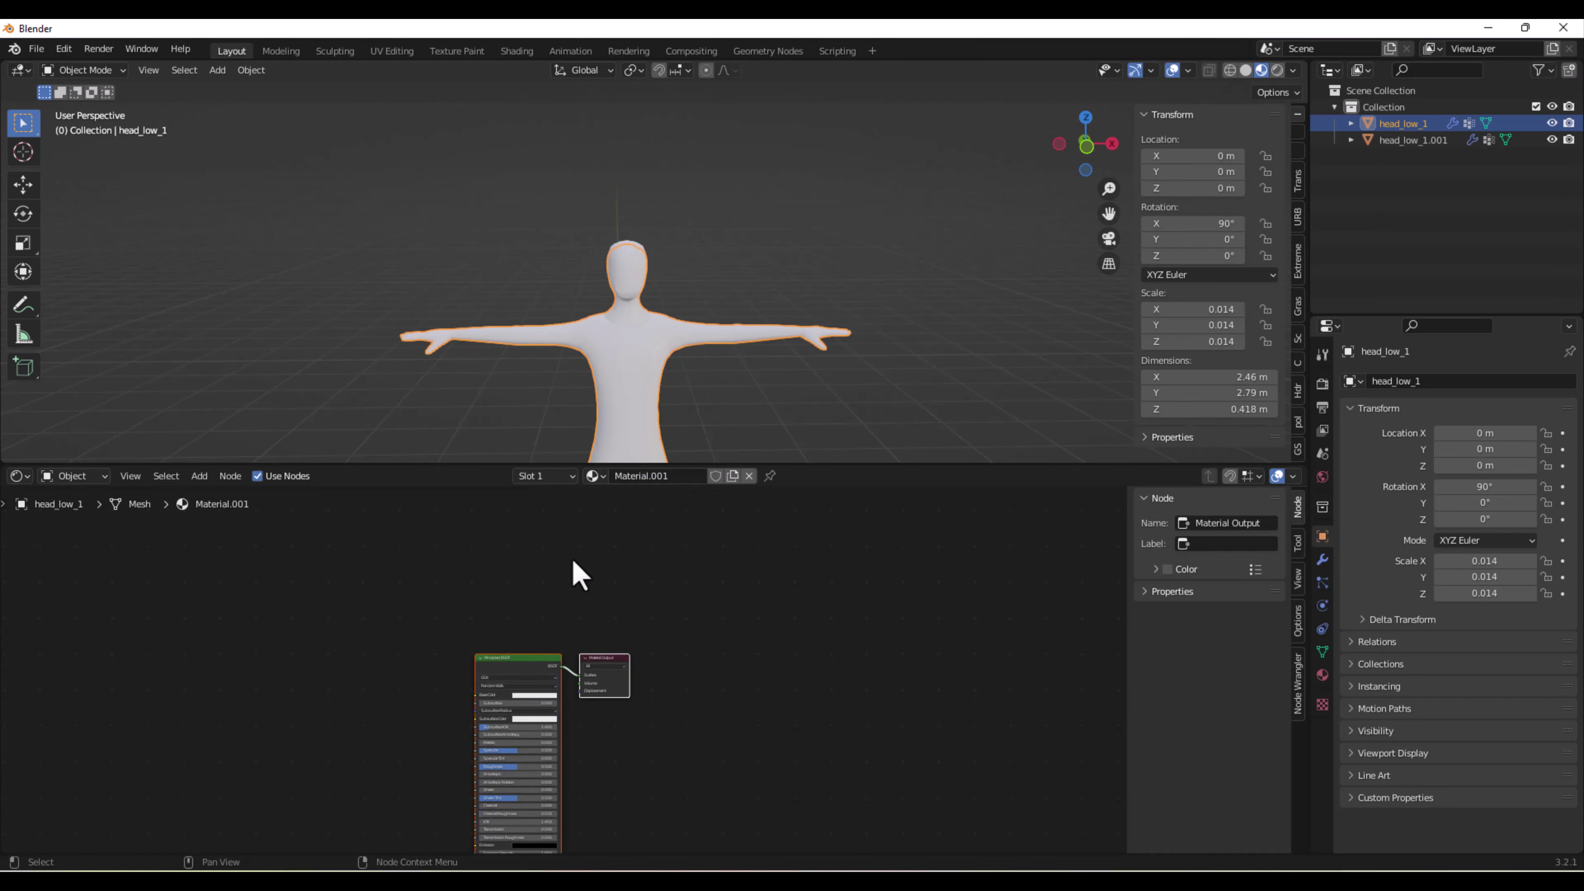
click(549, 694)
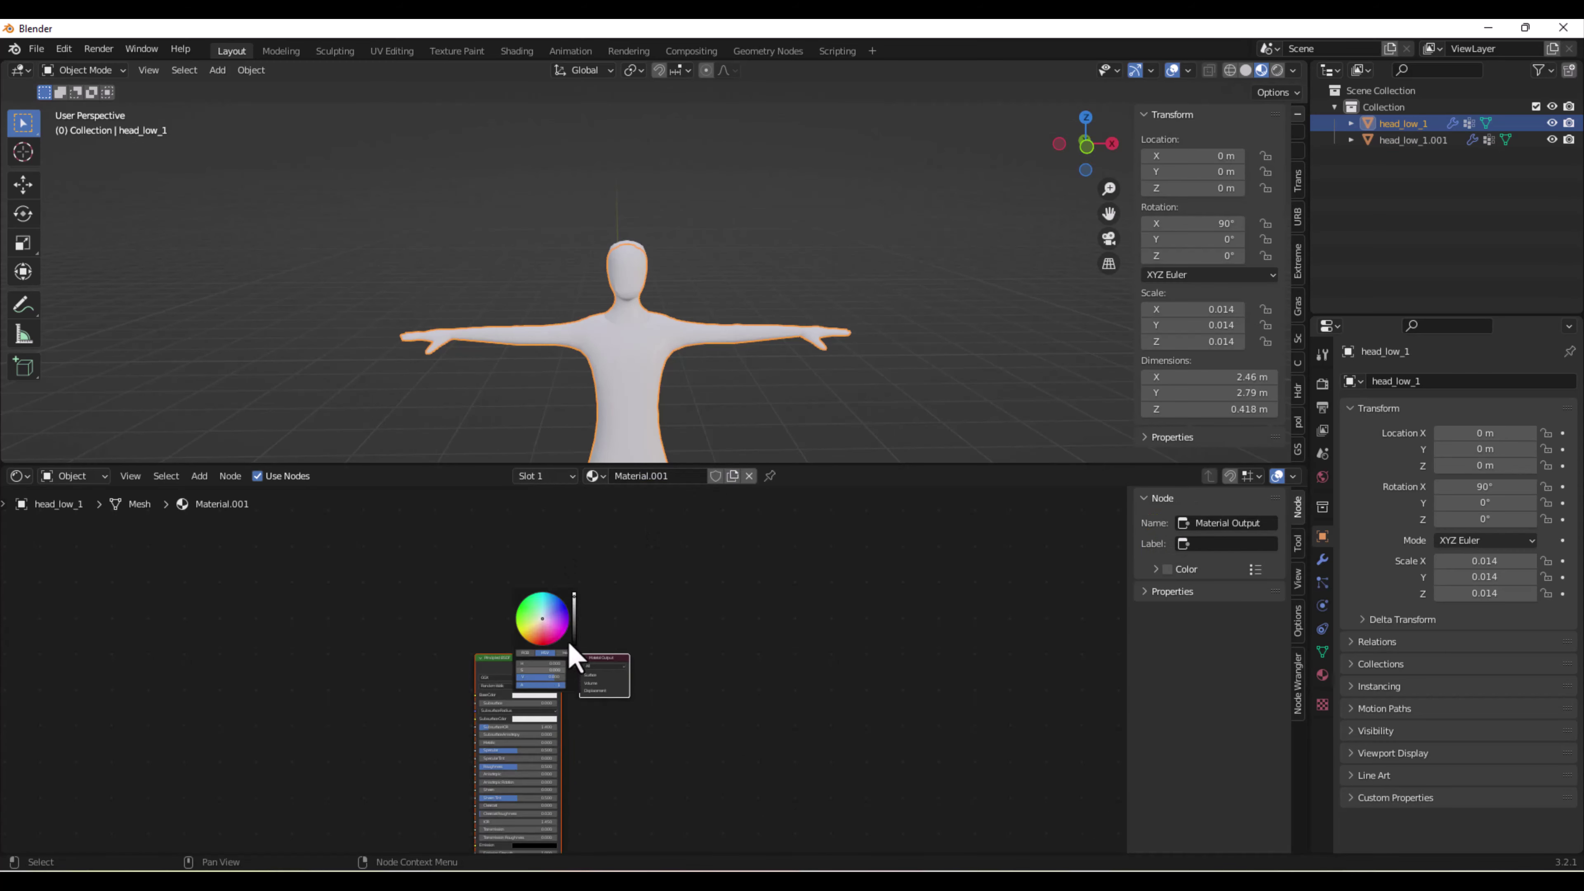
click(568, 652)
Give the separated face object a new material with a red base color.
click(628, 262)
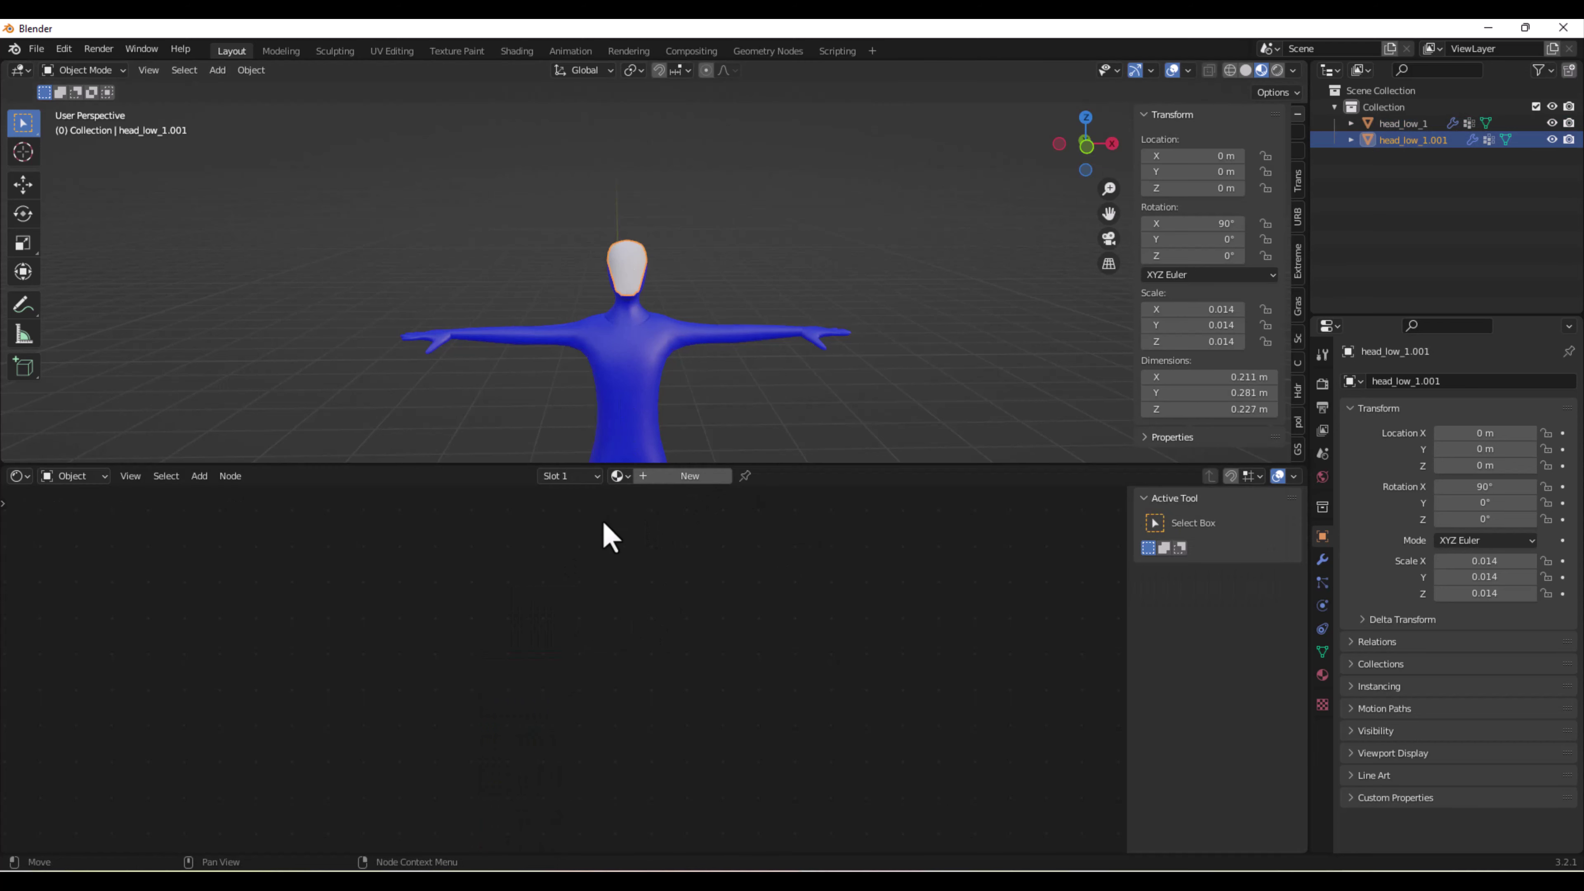
click(658, 478)
click(539, 695)
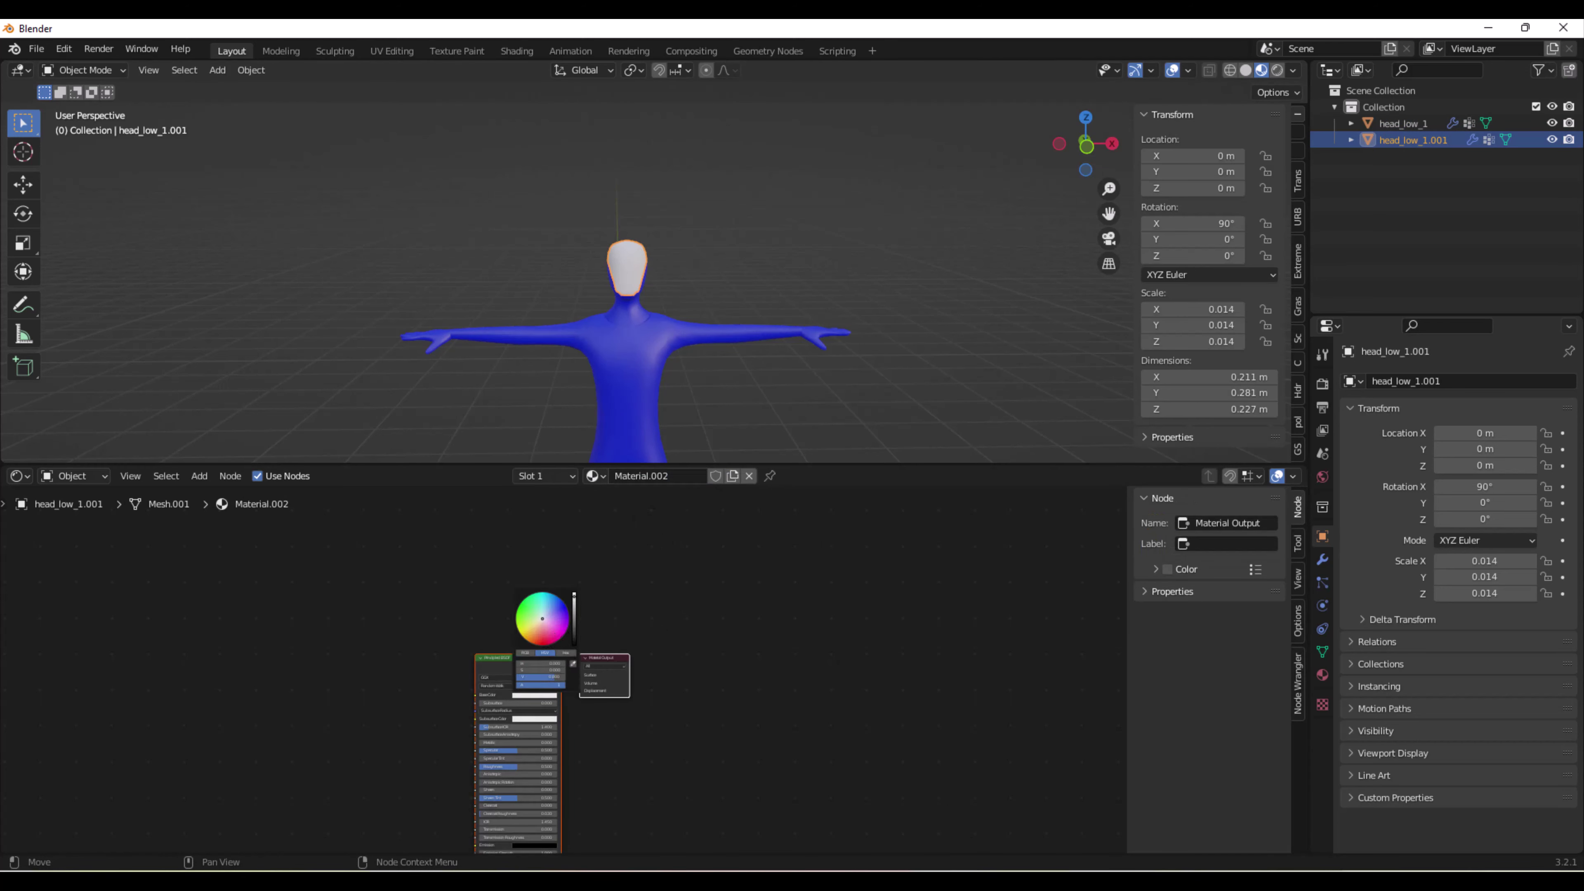
drag(827, 248, 838, 318)
click(841, 326)
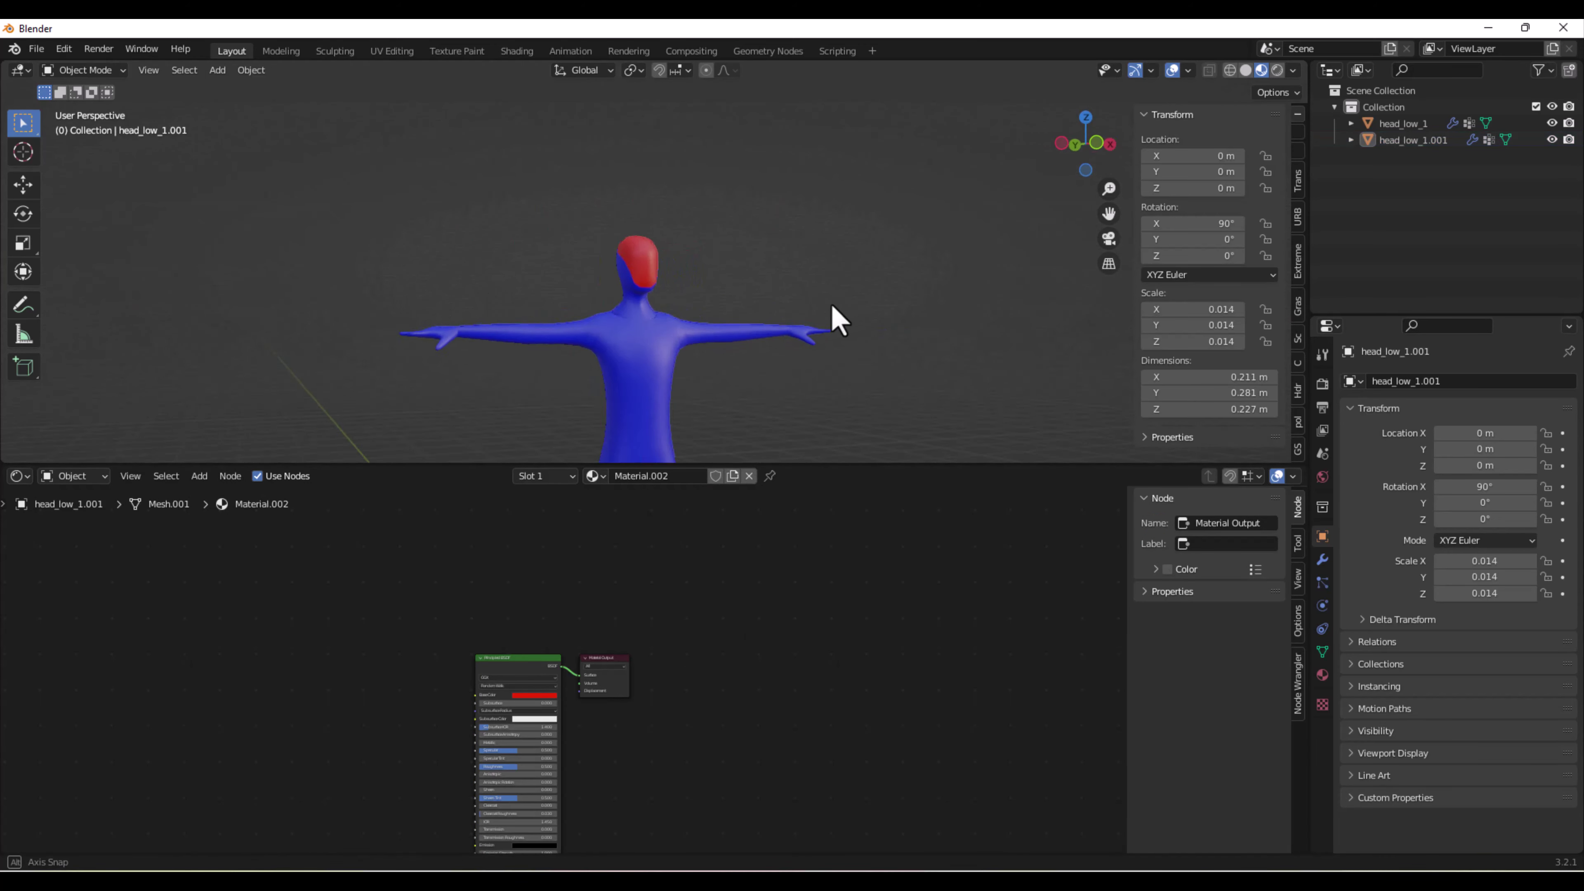
Open the file export options for the colored character model.
scroll(811, 287, down, 4)
scroll(755, 362, up, 7)
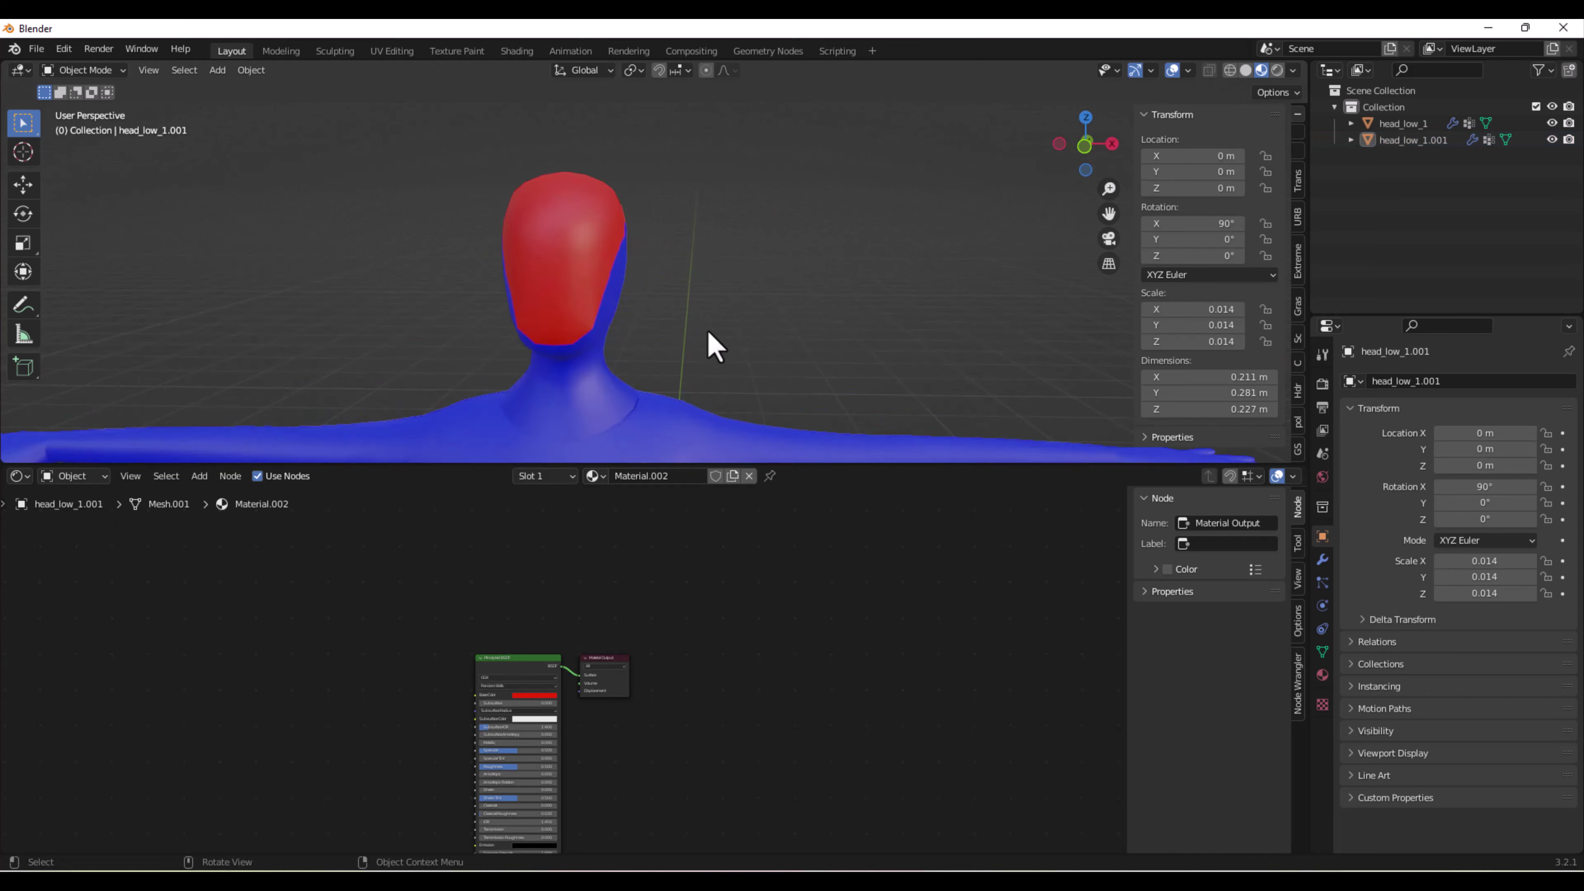
scroll(725, 318, down, 4)
scroll(860, 375, down, 4)
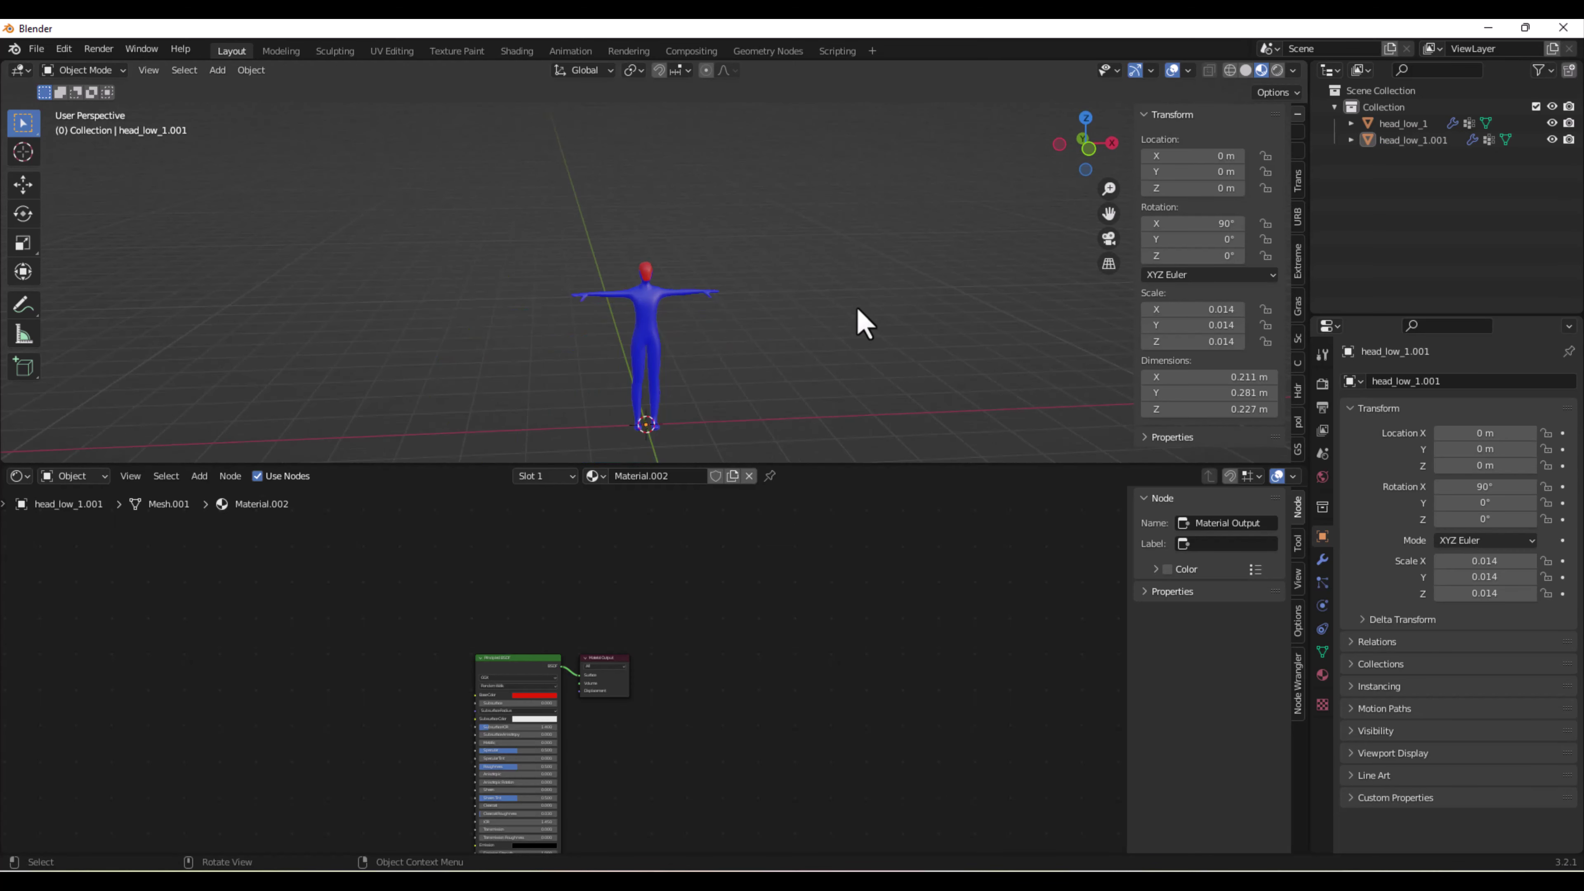
drag(831, 274, 355, 145)
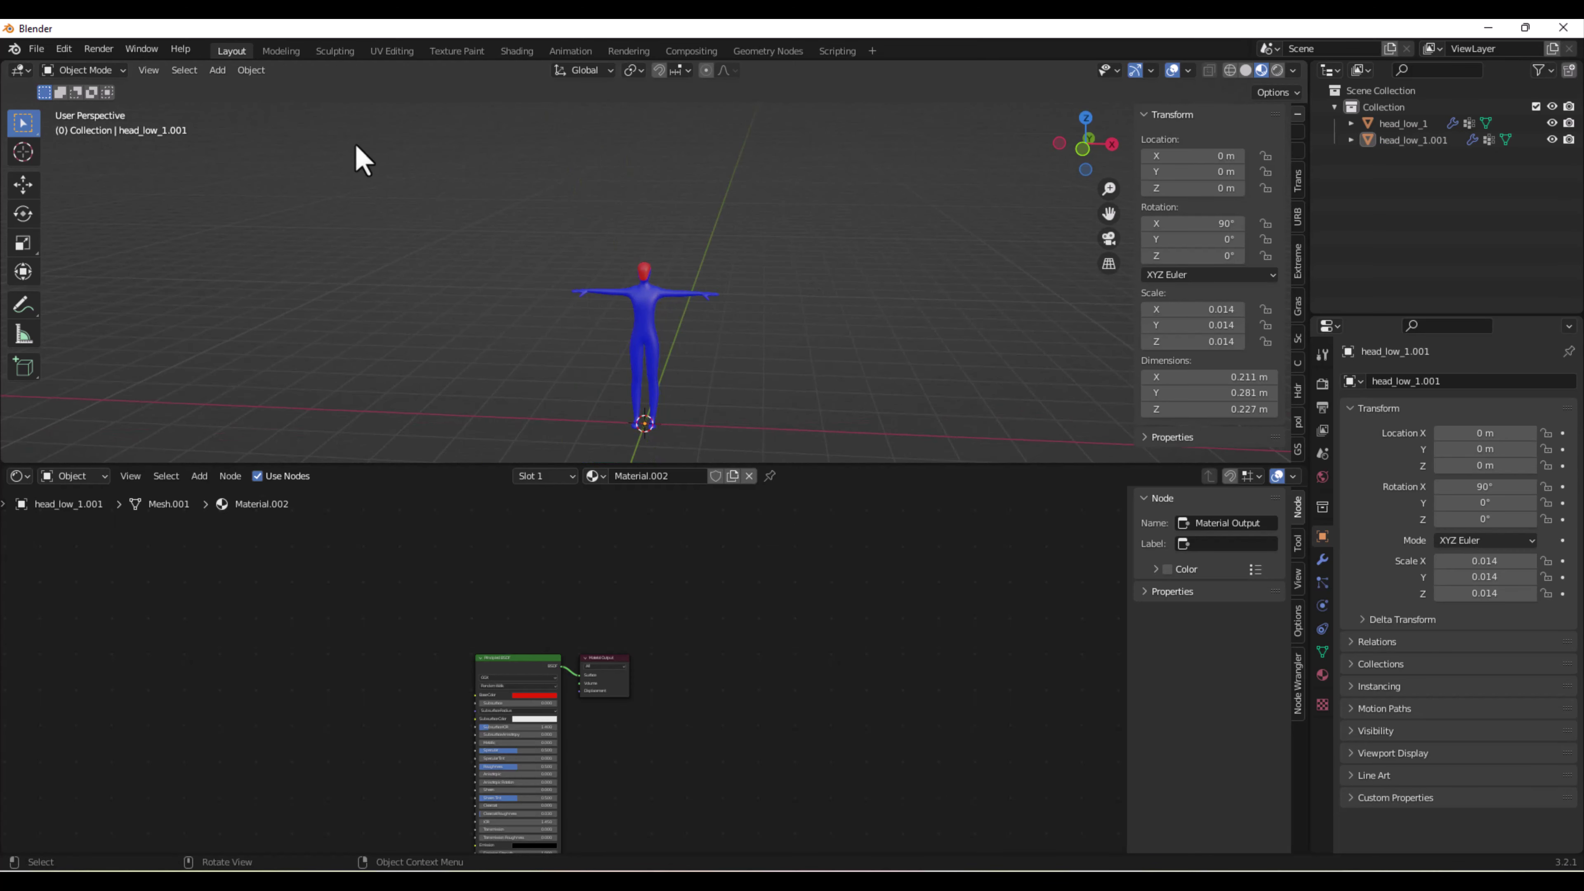
click(37, 49)
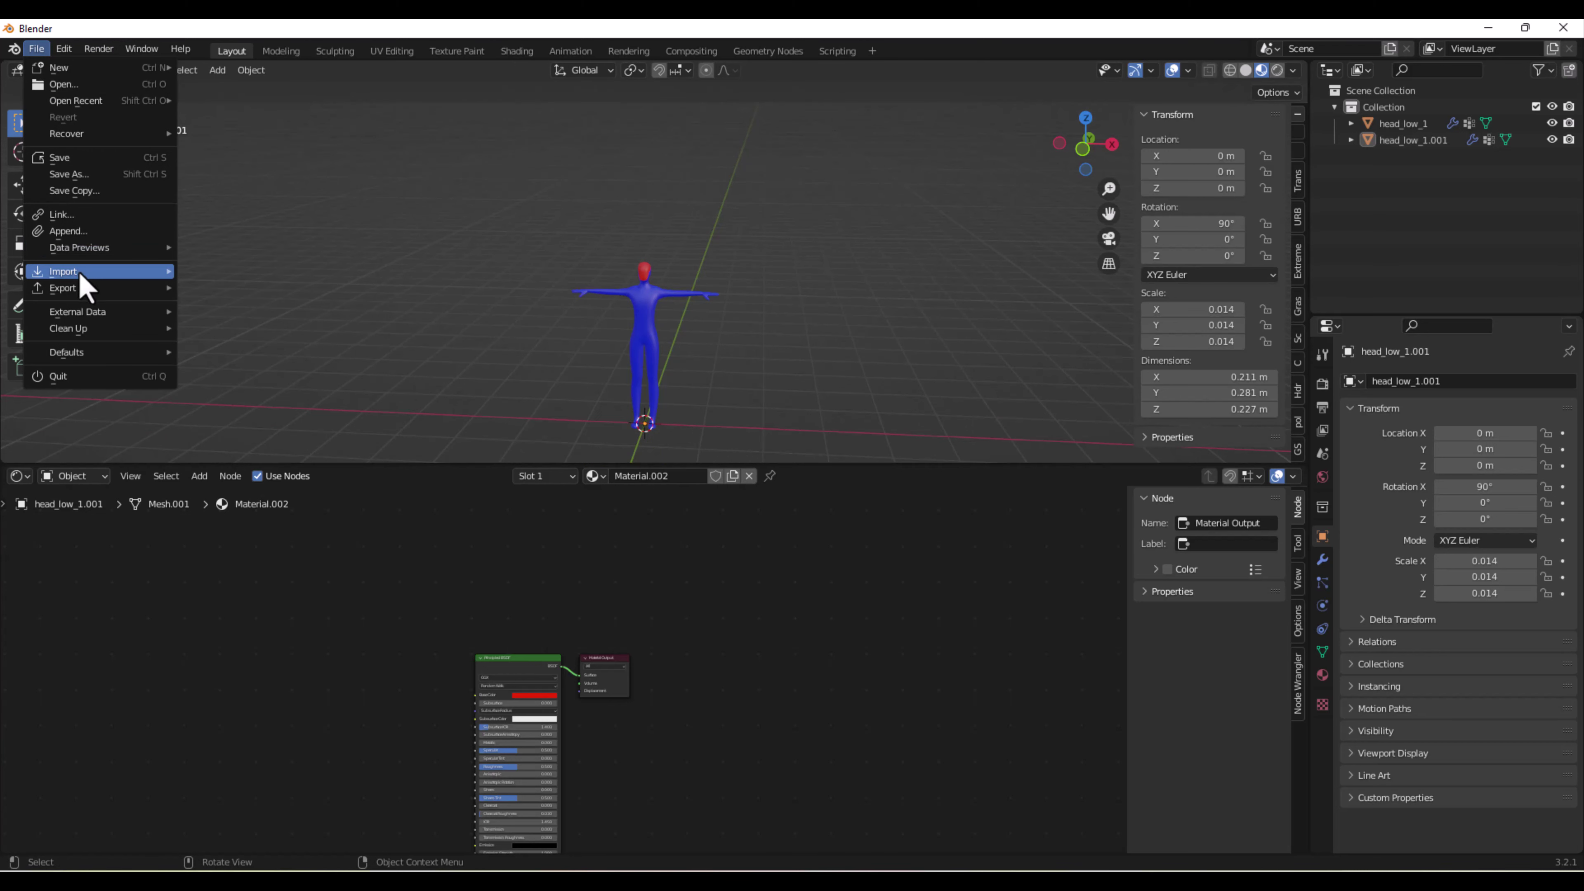
mouse_move(77, 291)
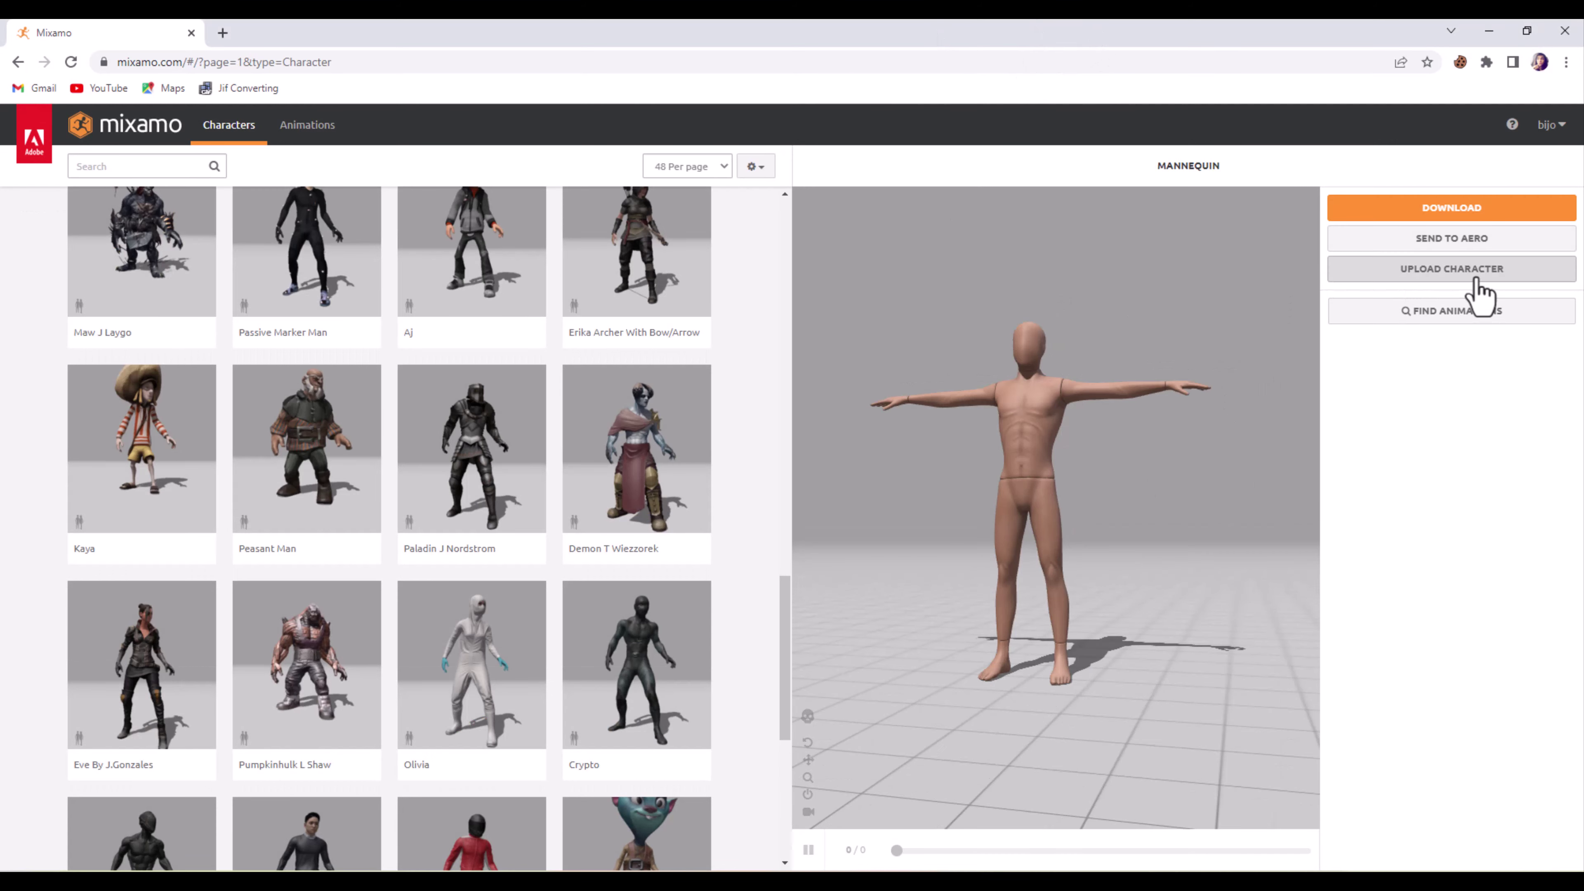
Switch to Mixamo in the browser and upload the Tesla Bot character file from the Tutorials folder.
click(1433, 275)
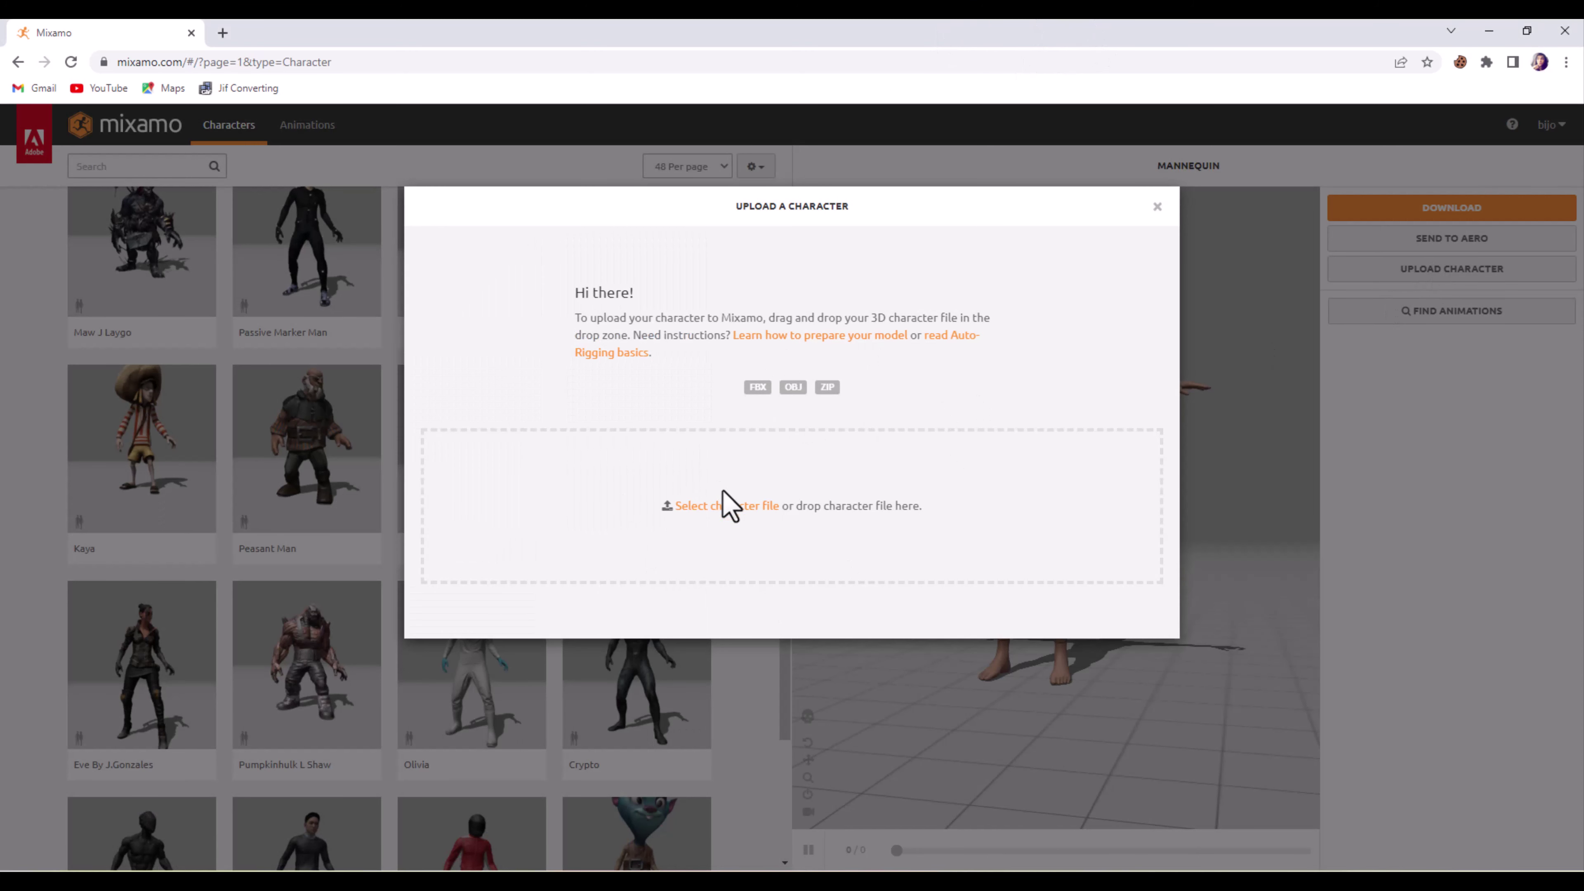
click(699, 506)
click(191, 156)
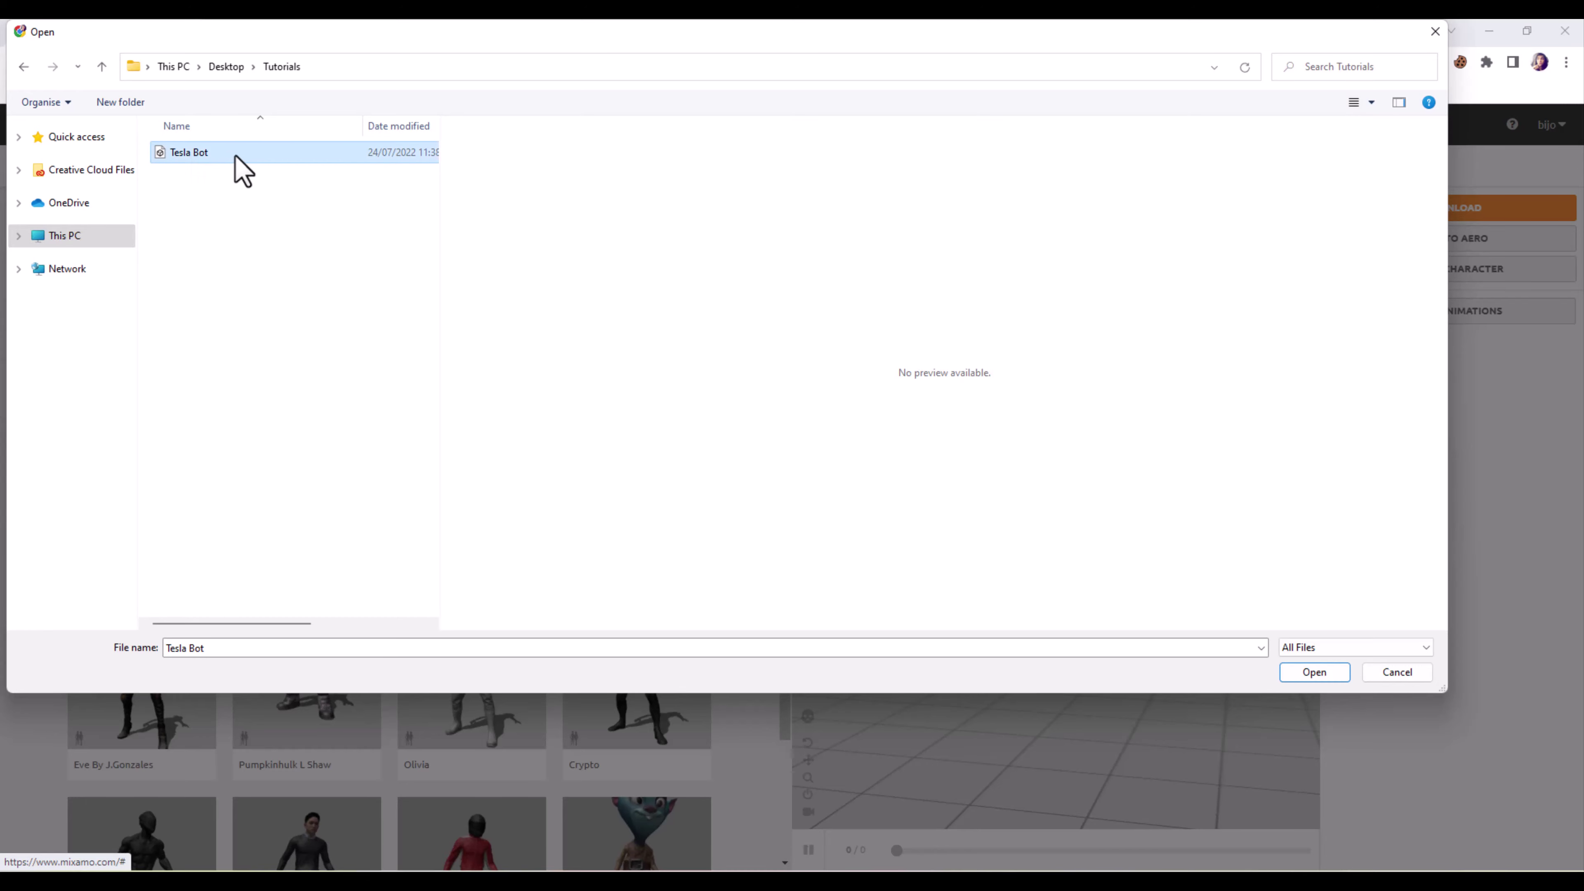
double_click(234, 158)
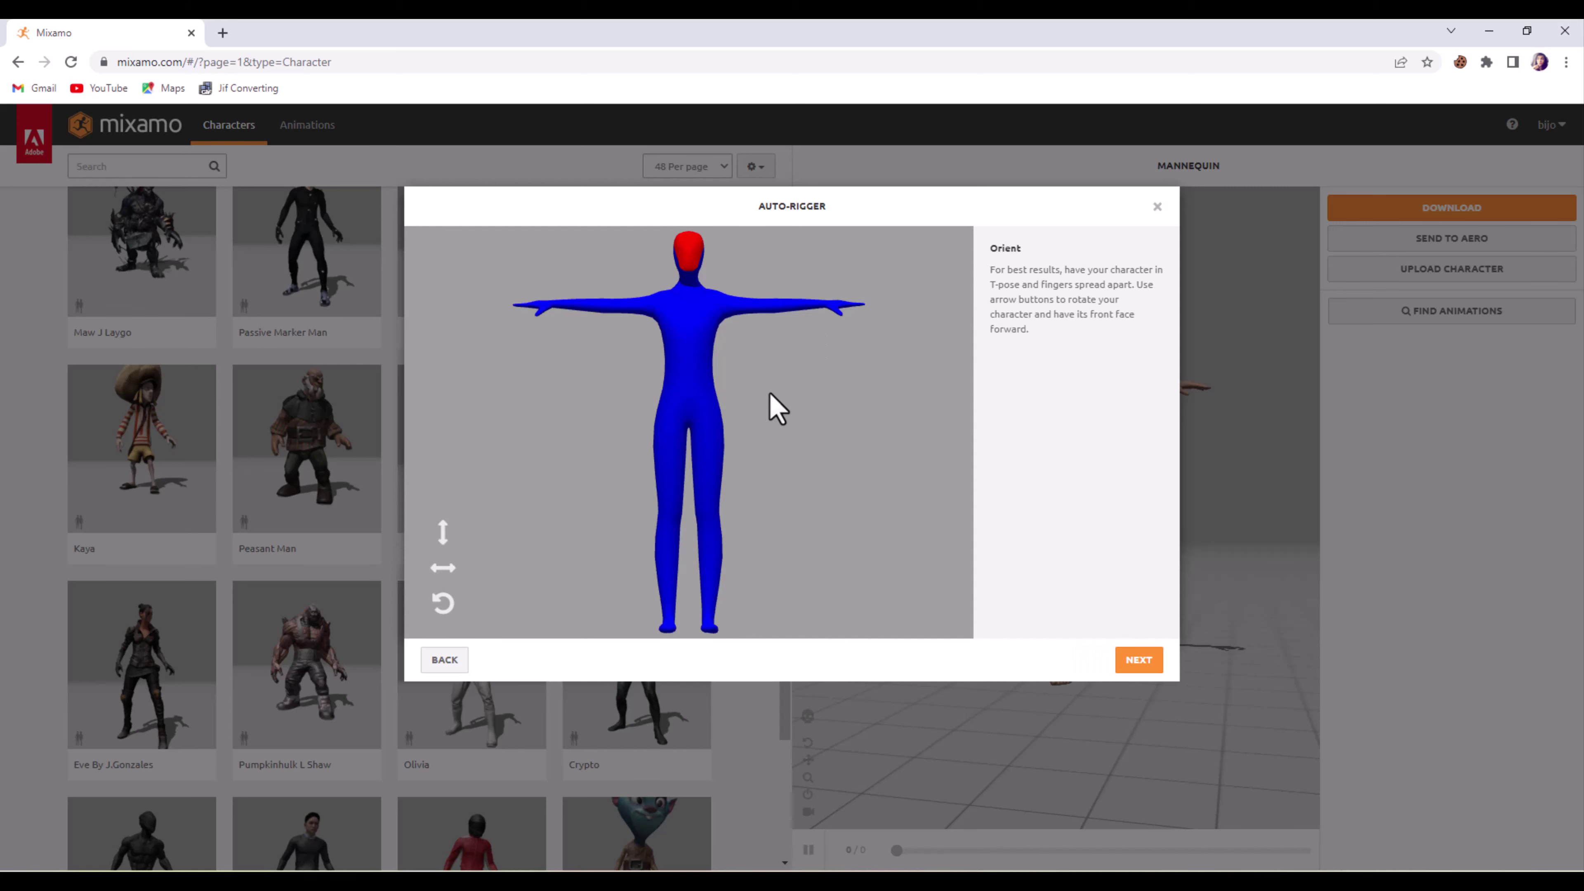
Auto-rig the character with symmetric markers on the chin, wrists, elbows, knees and groin, using Standard Skeleton (65), and accept the result.
click(1138, 666)
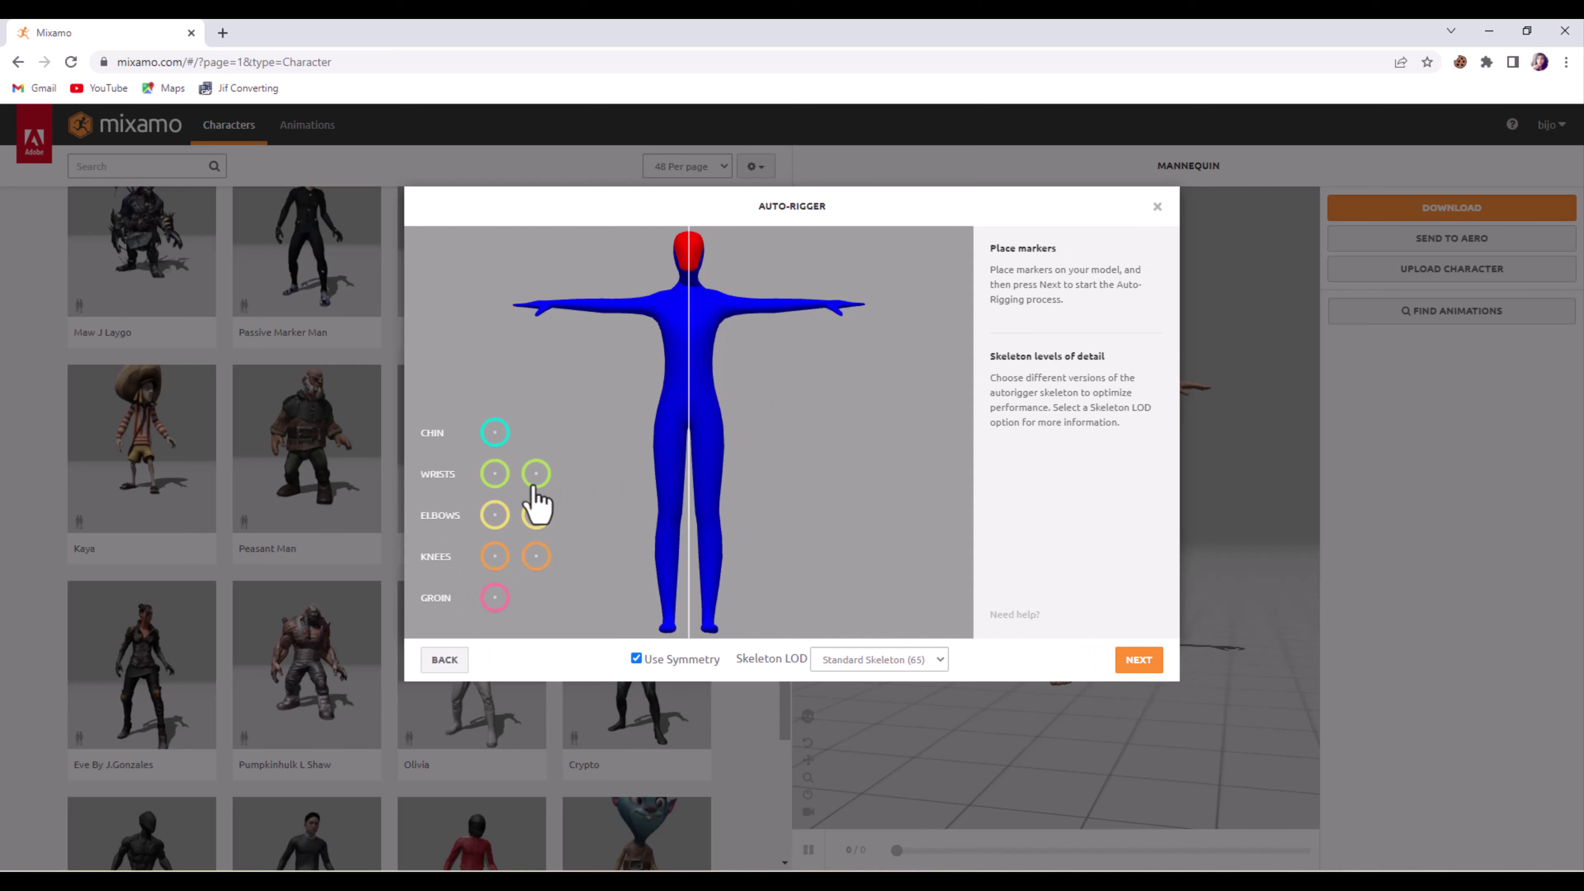
mouse_move(496, 434)
mouse_down()
mouse_move(664, 312)
mouse_move(689, 265)
mouse_up()
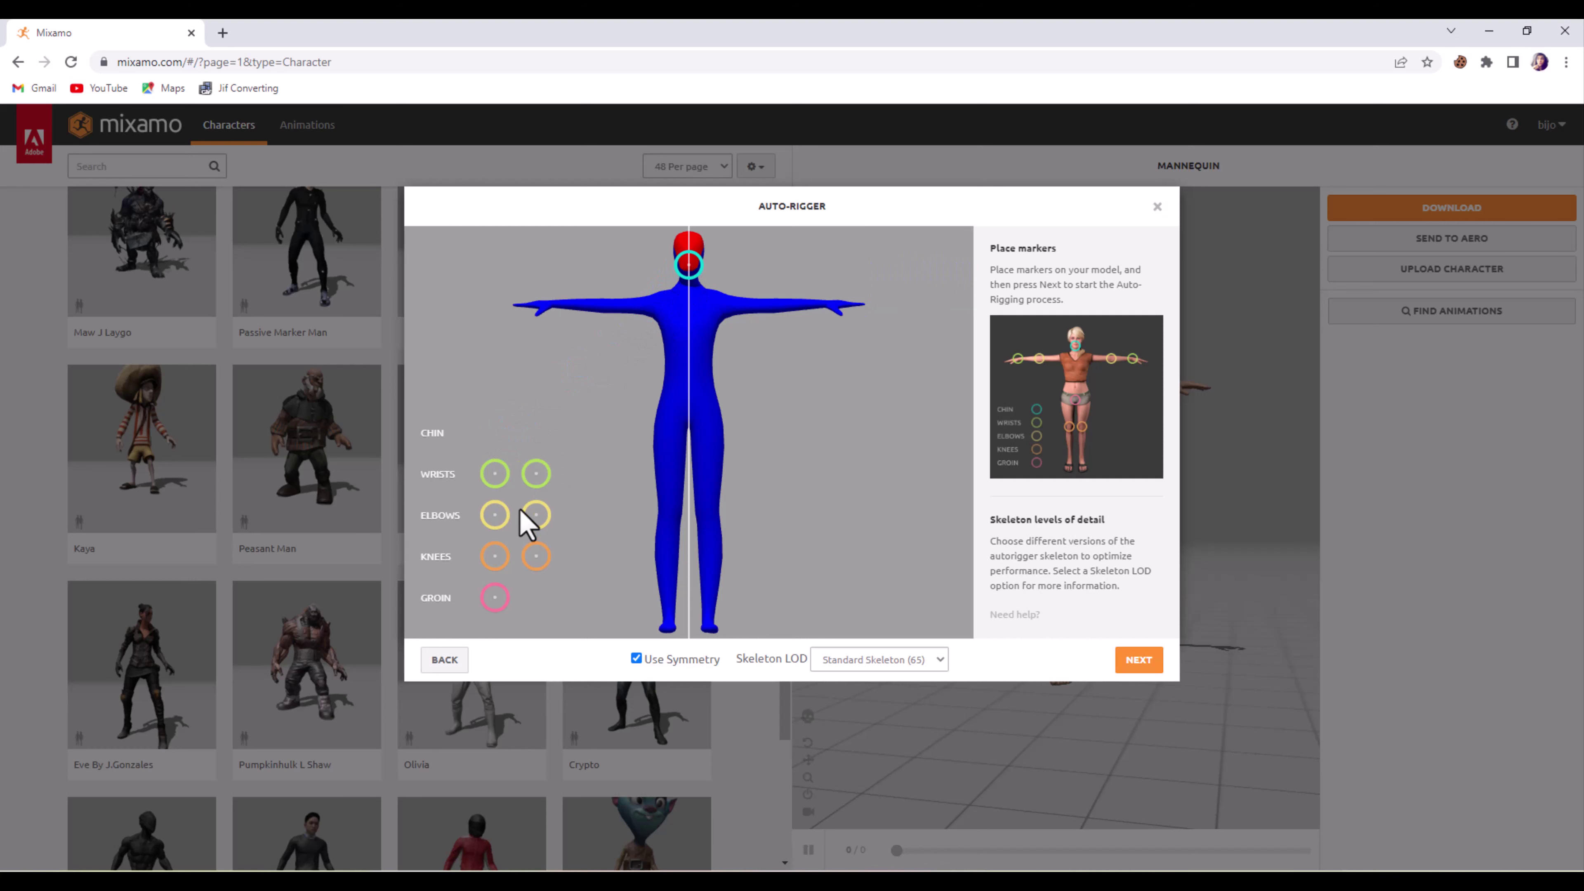
mouse_move(495, 479)
mouse_down()
mouse_move(577, 393)
mouse_move(545, 305)
mouse_up()
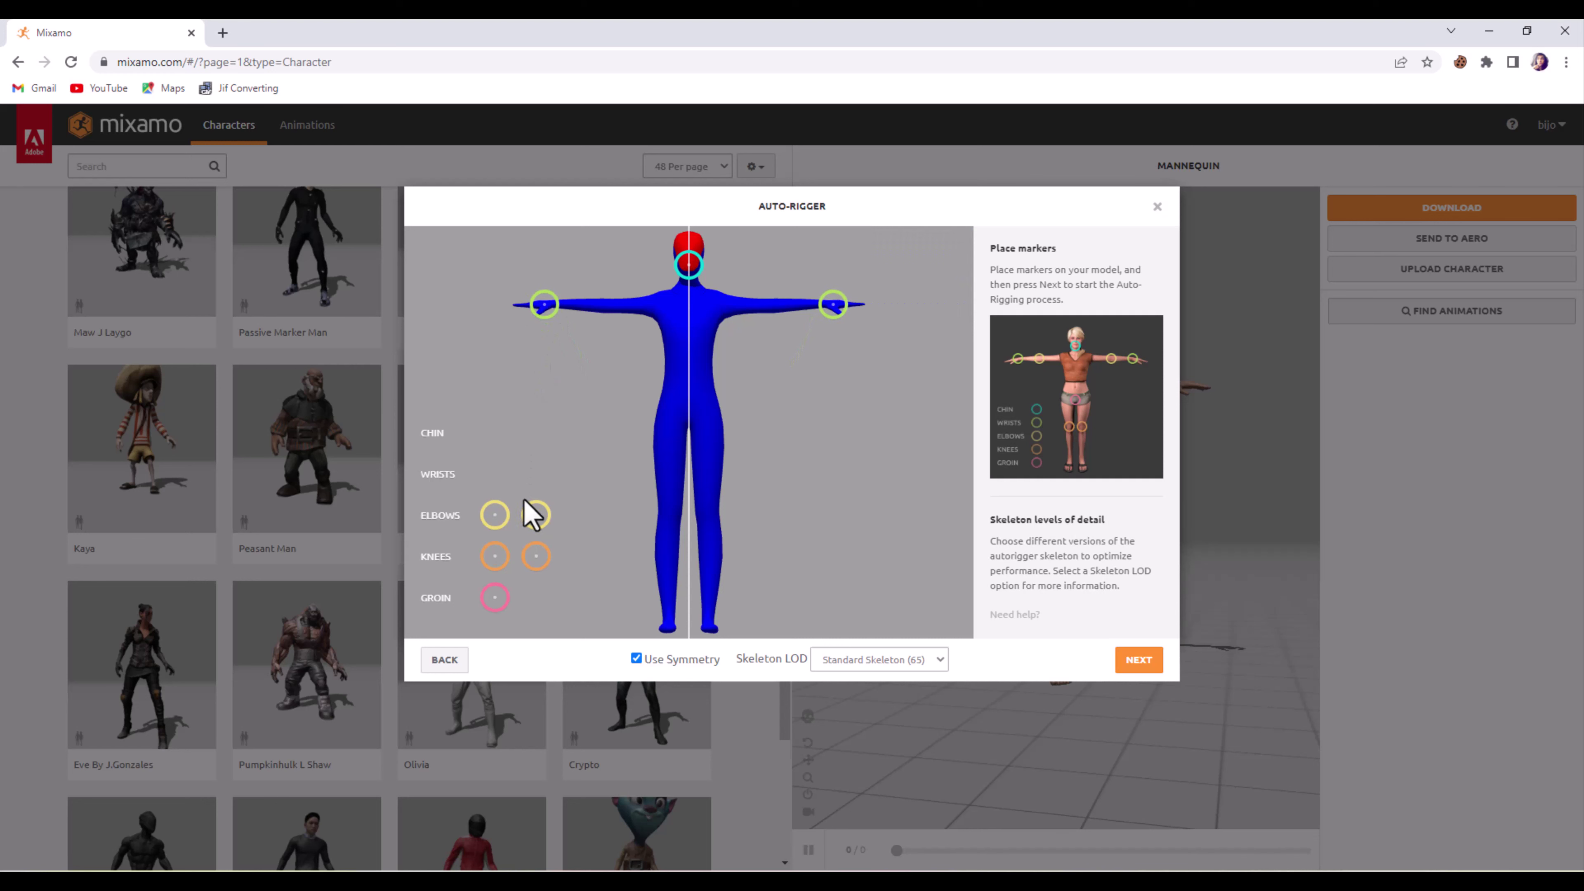
mouse_move(496, 513)
mouse_down()
mouse_move(552, 349)
mouse_move(605, 306)
mouse_up()
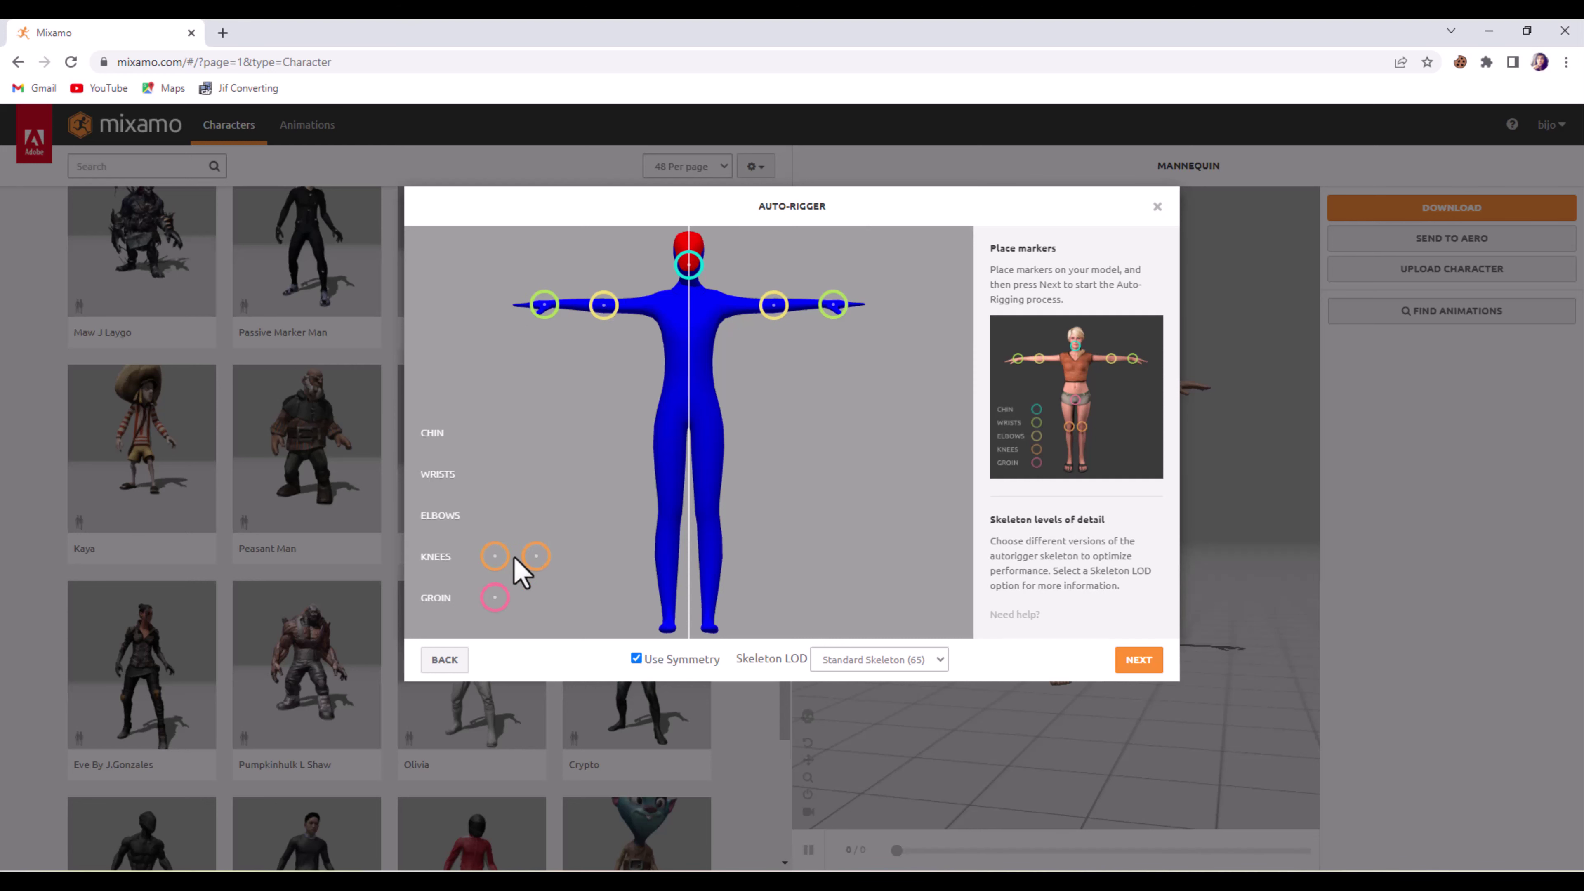
mouse_move(499, 556)
mouse_down()
mouse_move(605, 484)
mouse_move(670, 496)
mouse_move(671, 510)
mouse_up()
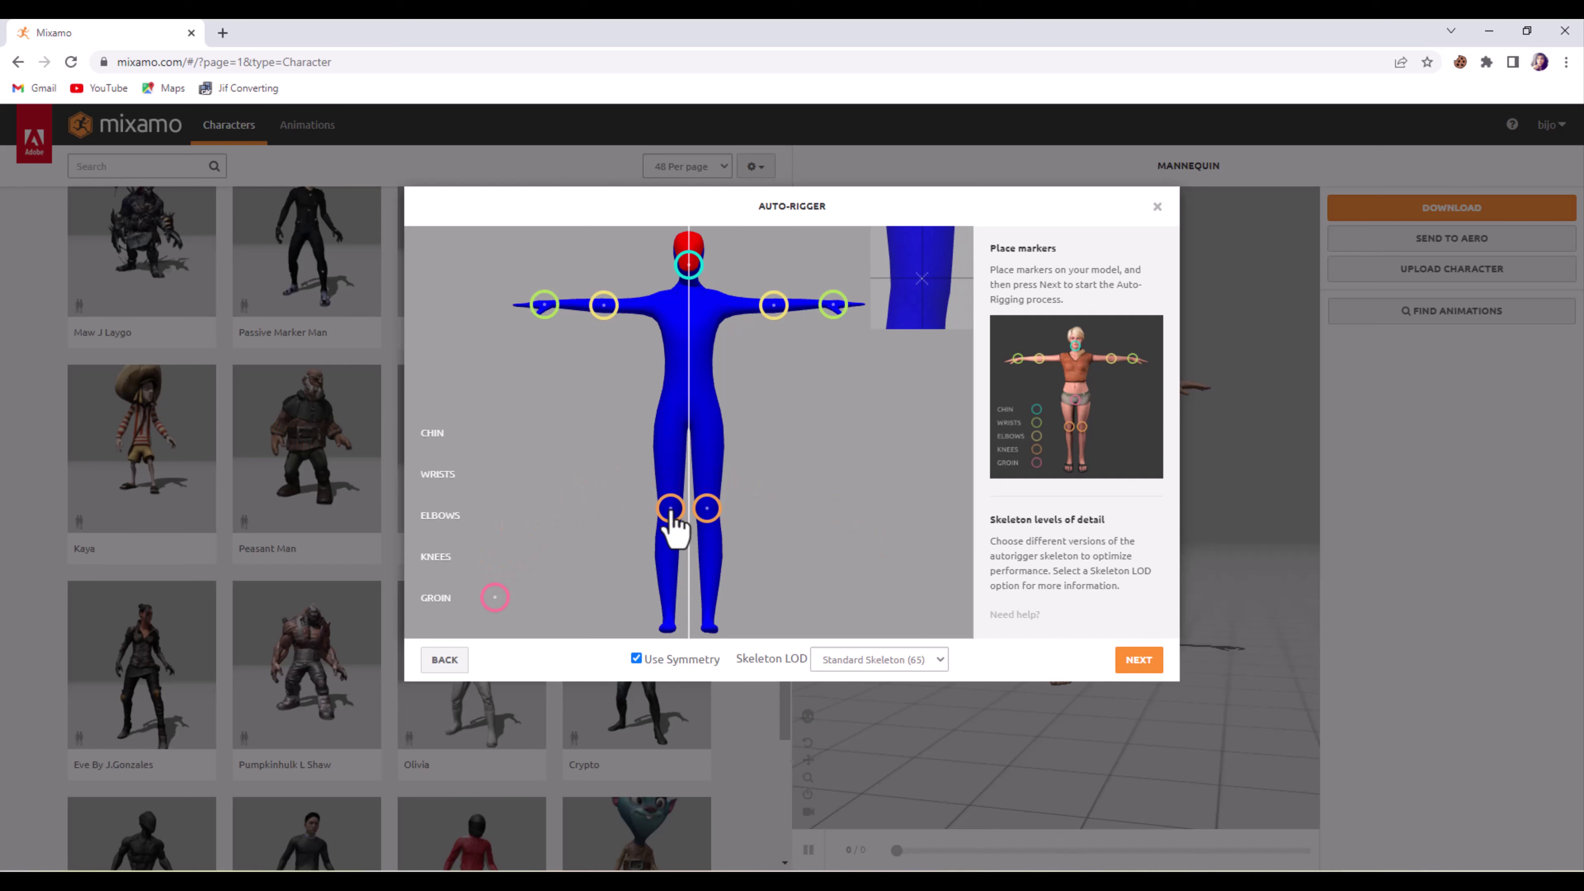
mouse_move(495, 597)
mouse_down()
mouse_move(674, 430)
mouse_move(690, 434)
mouse_up()
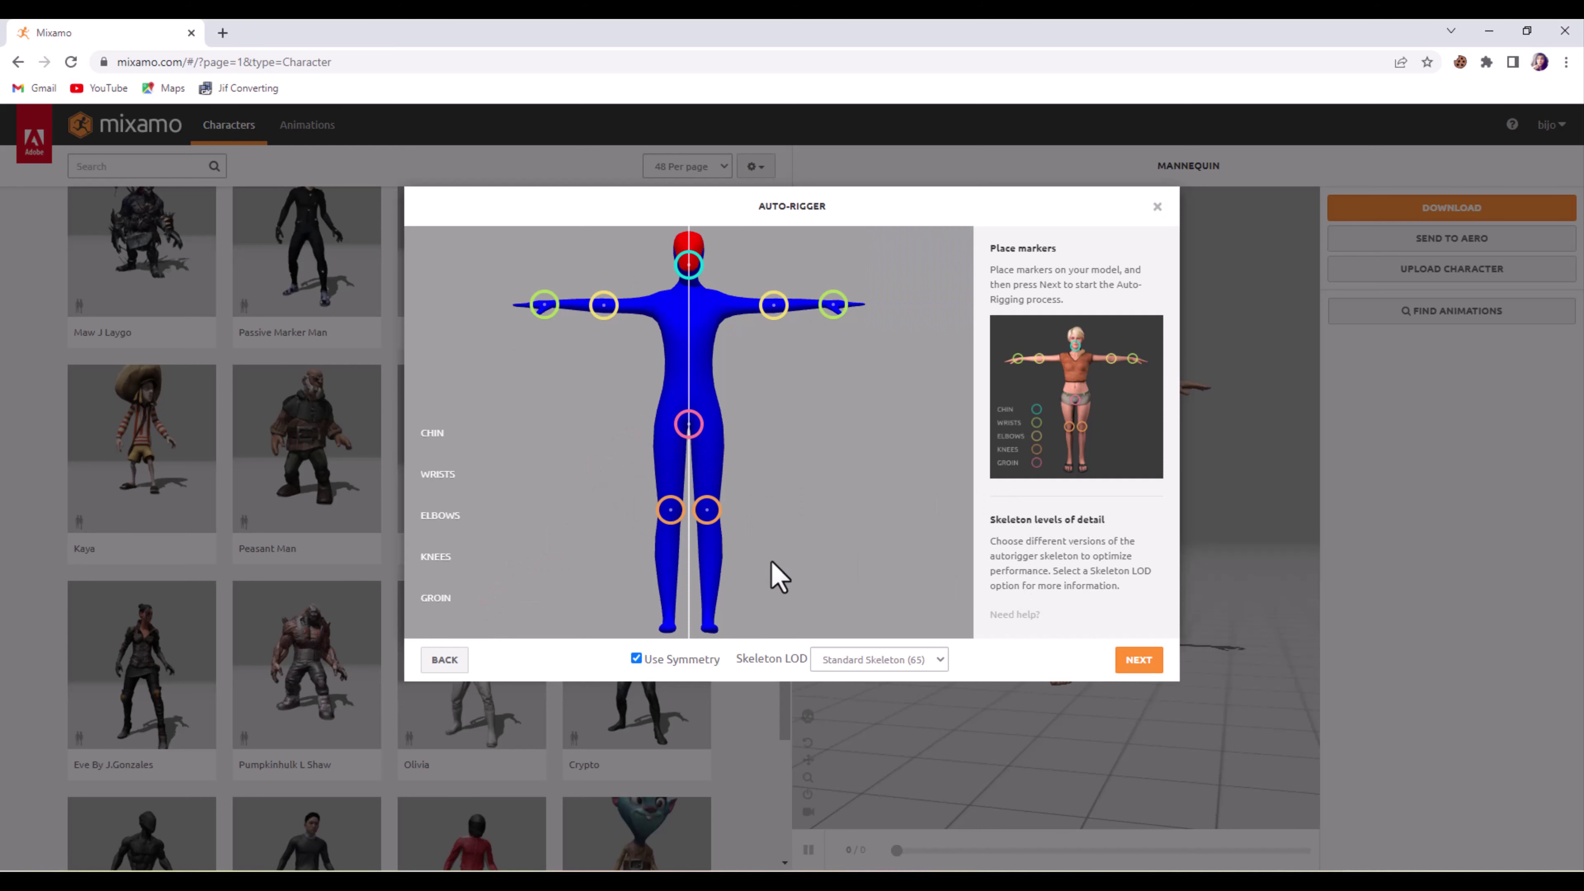
click(1139, 660)
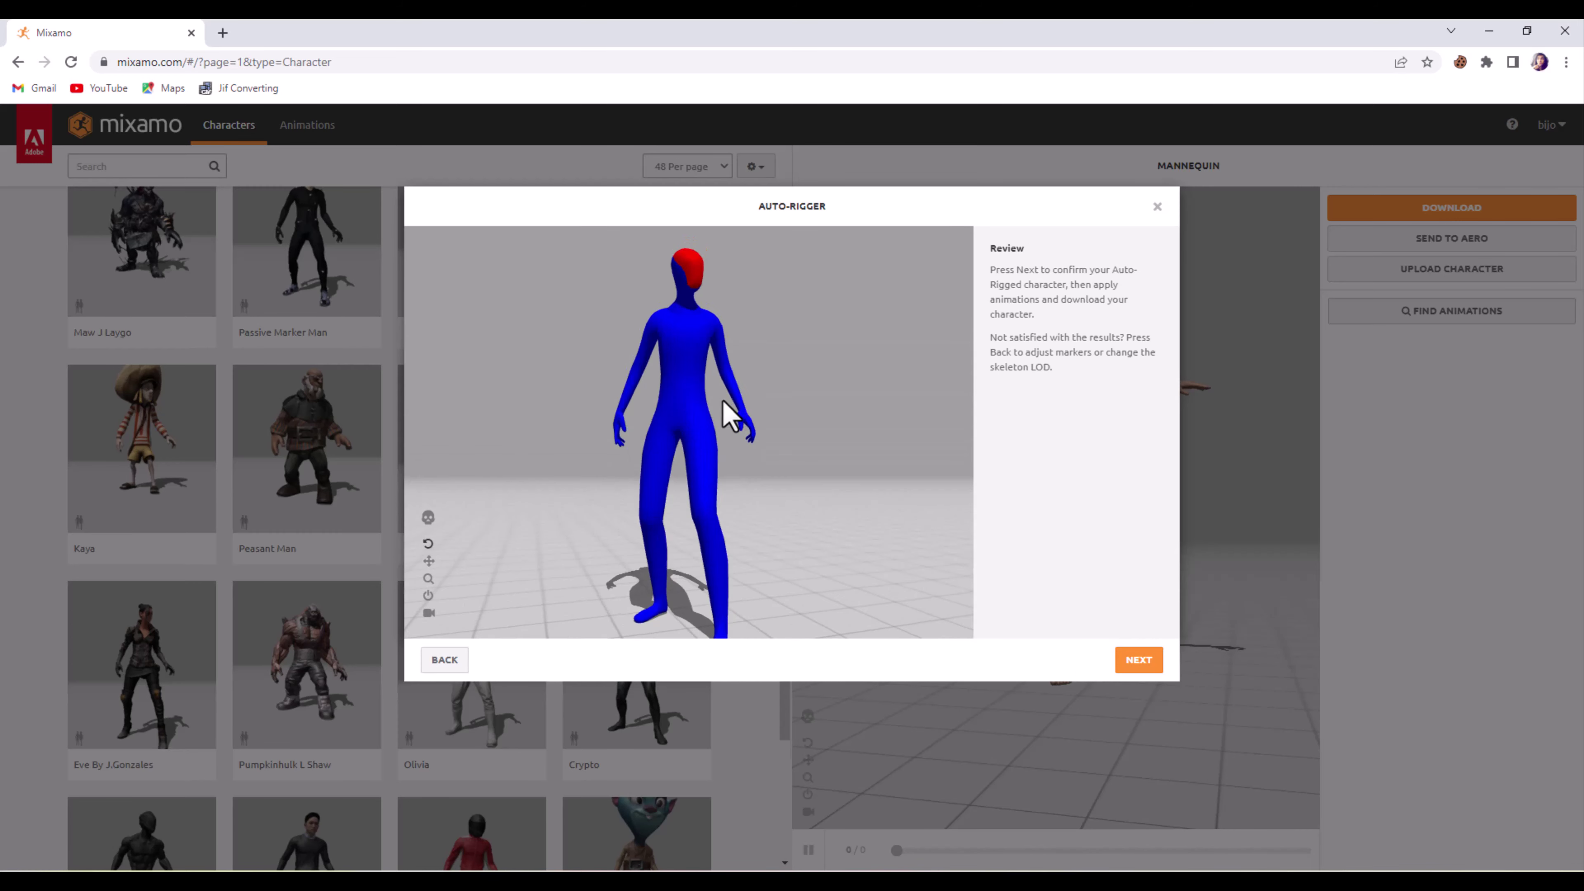
click(1149, 663)
click(1142, 660)
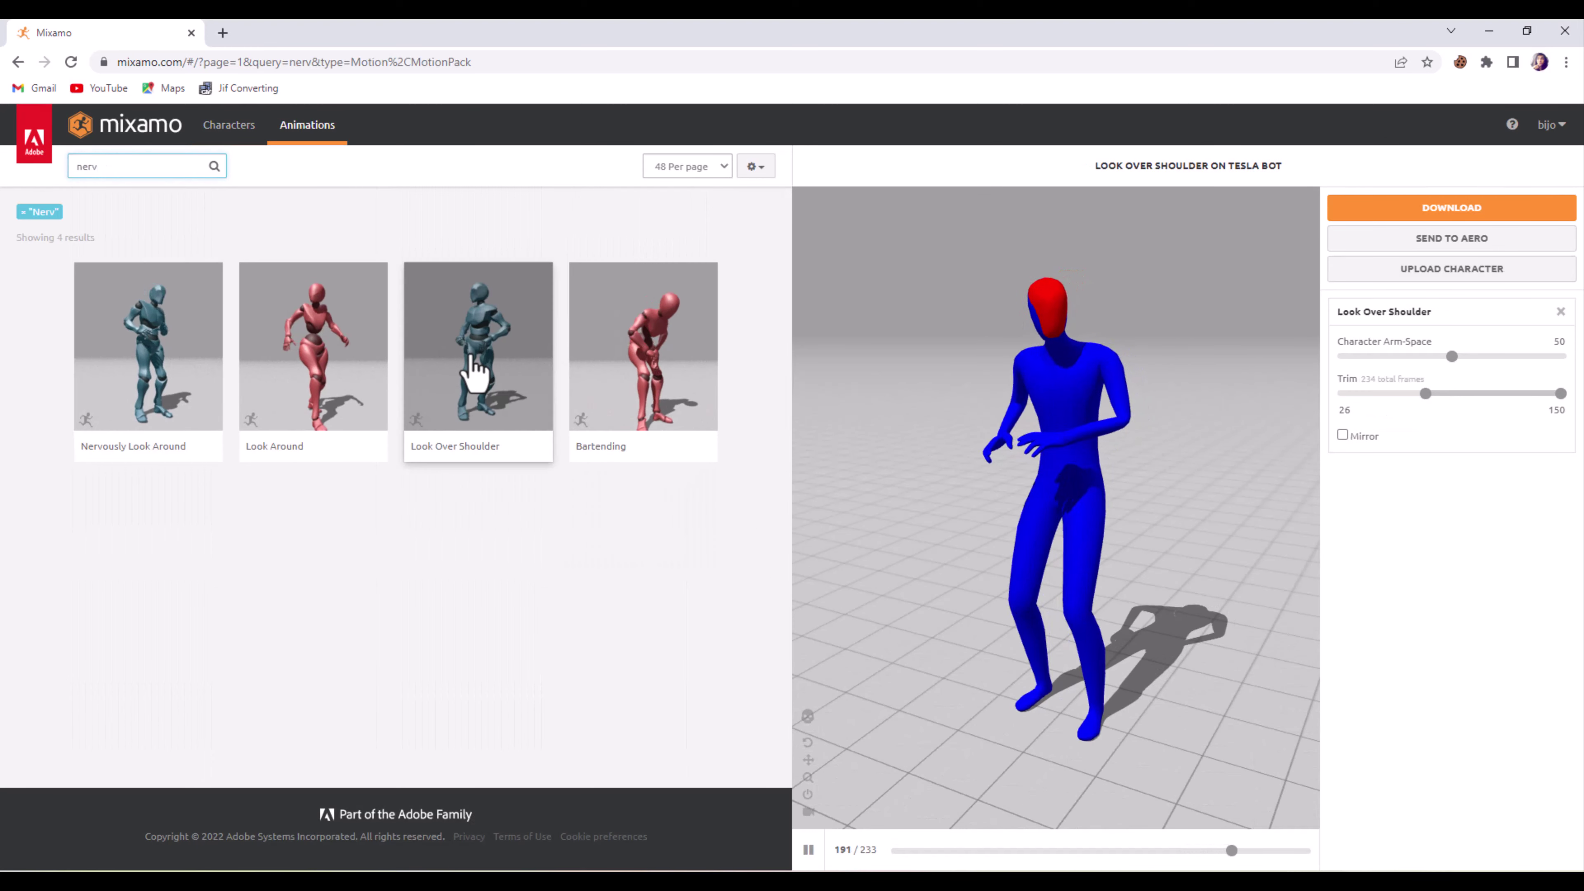
Preview the Look Over Shoulder animation and apply Nervously Look Around to the Tesla Bot instead.
click(474, 371)
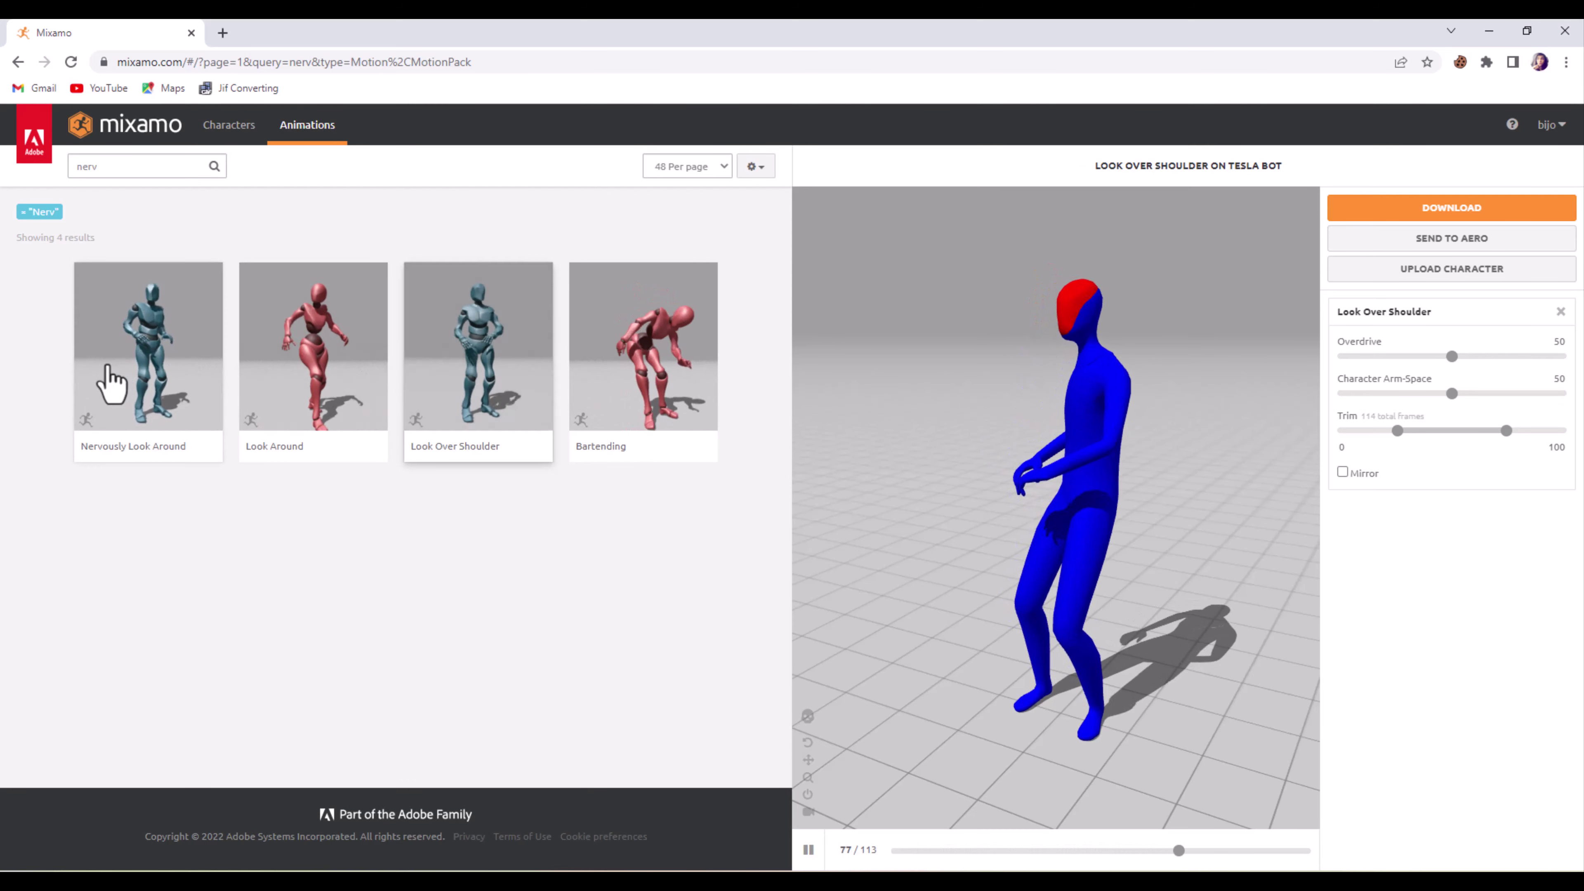
click(115, 377)
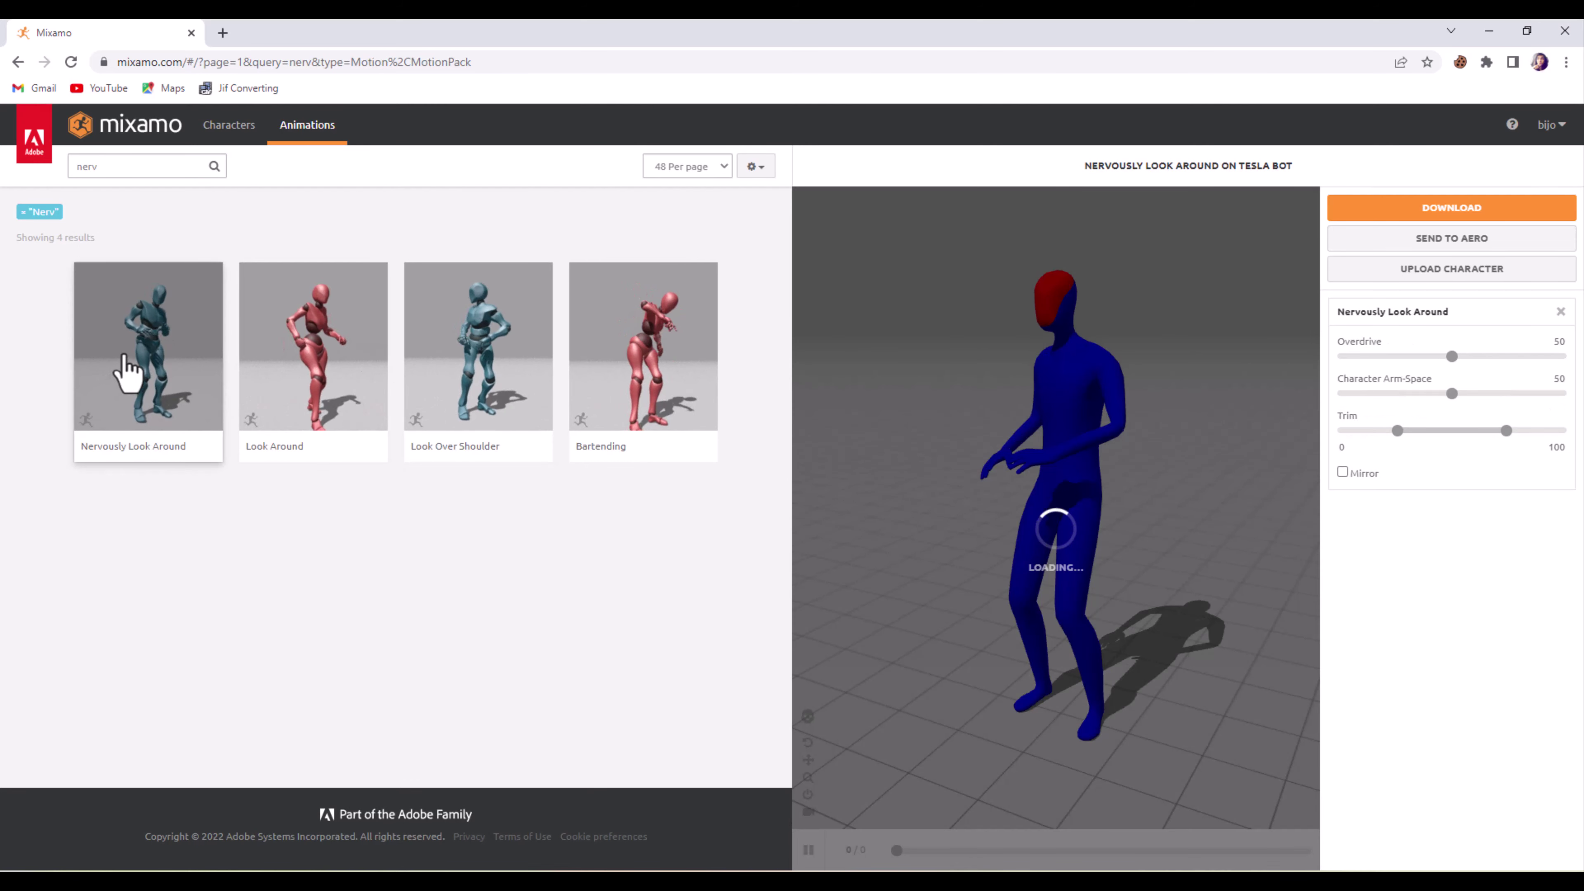
click(142, 138)
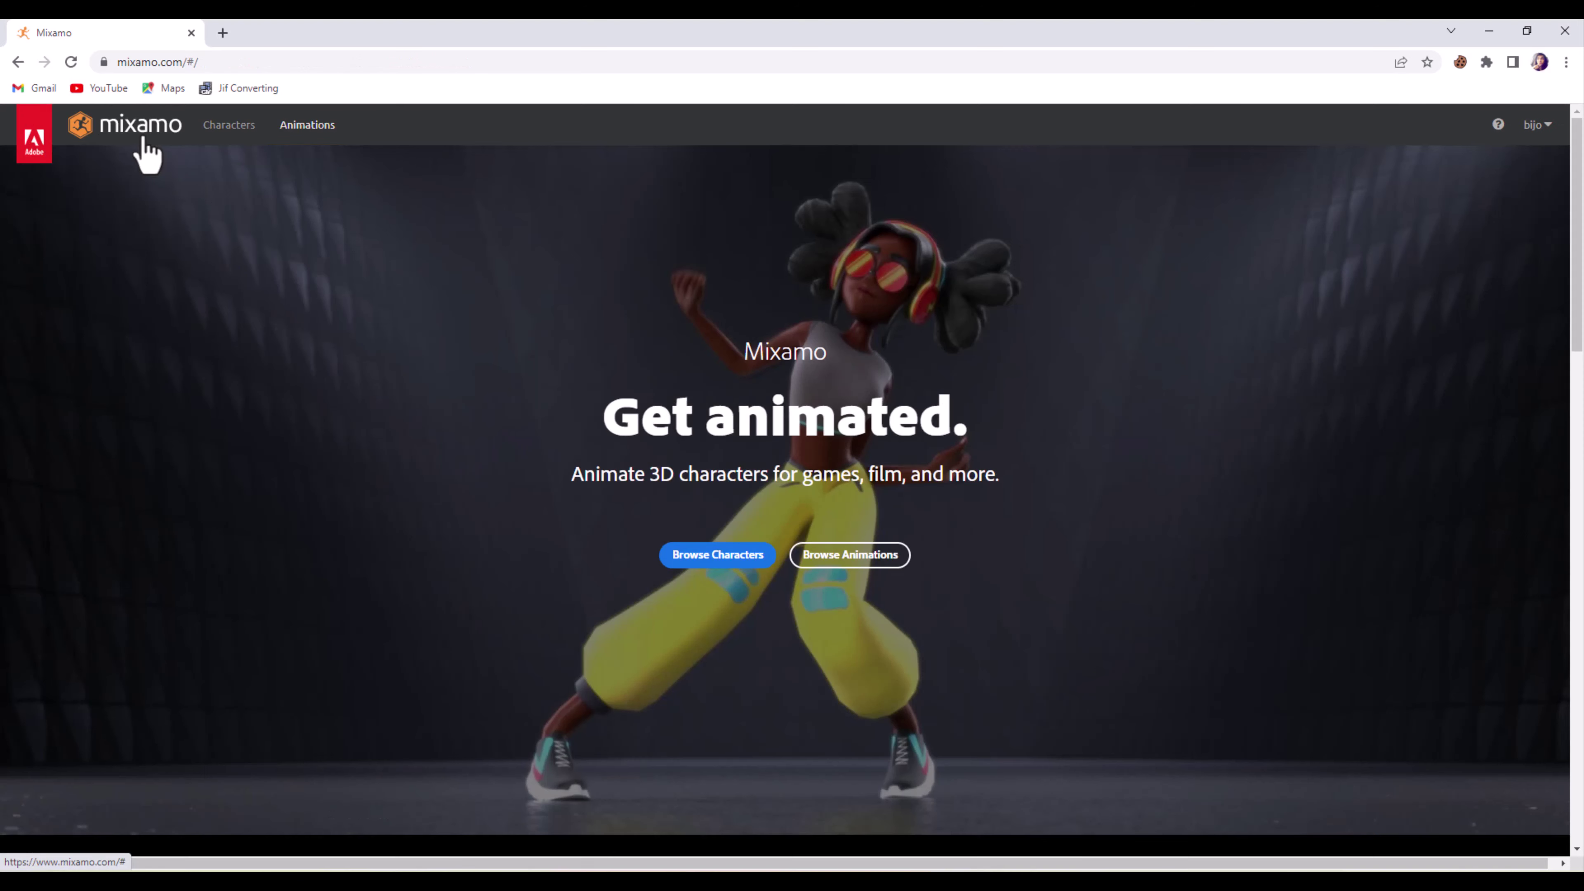
click(18, 66)
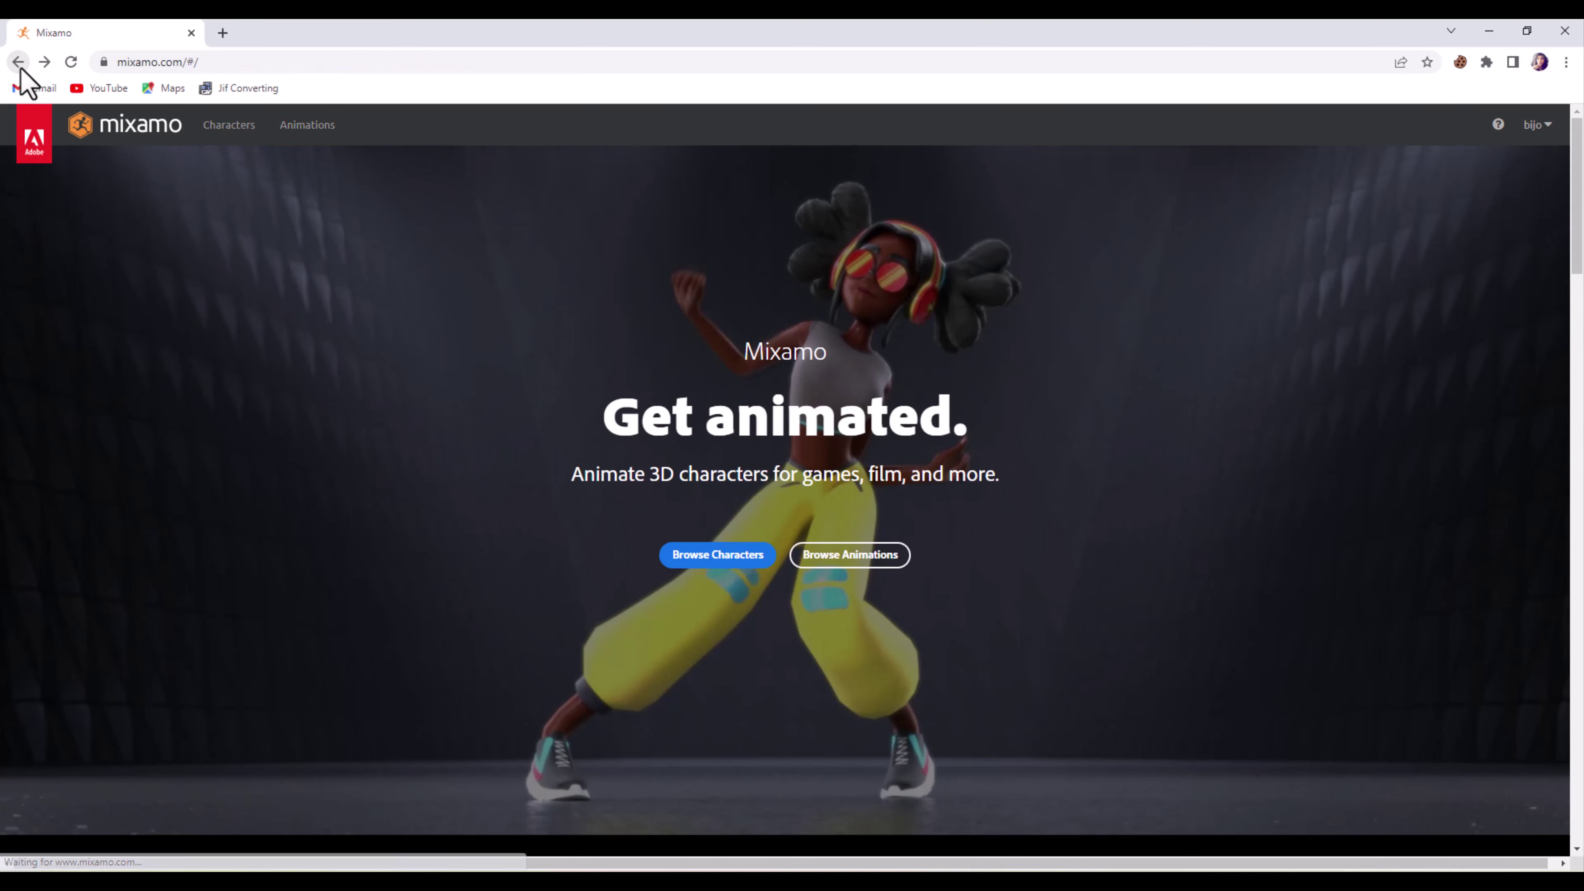
click(845, 557)
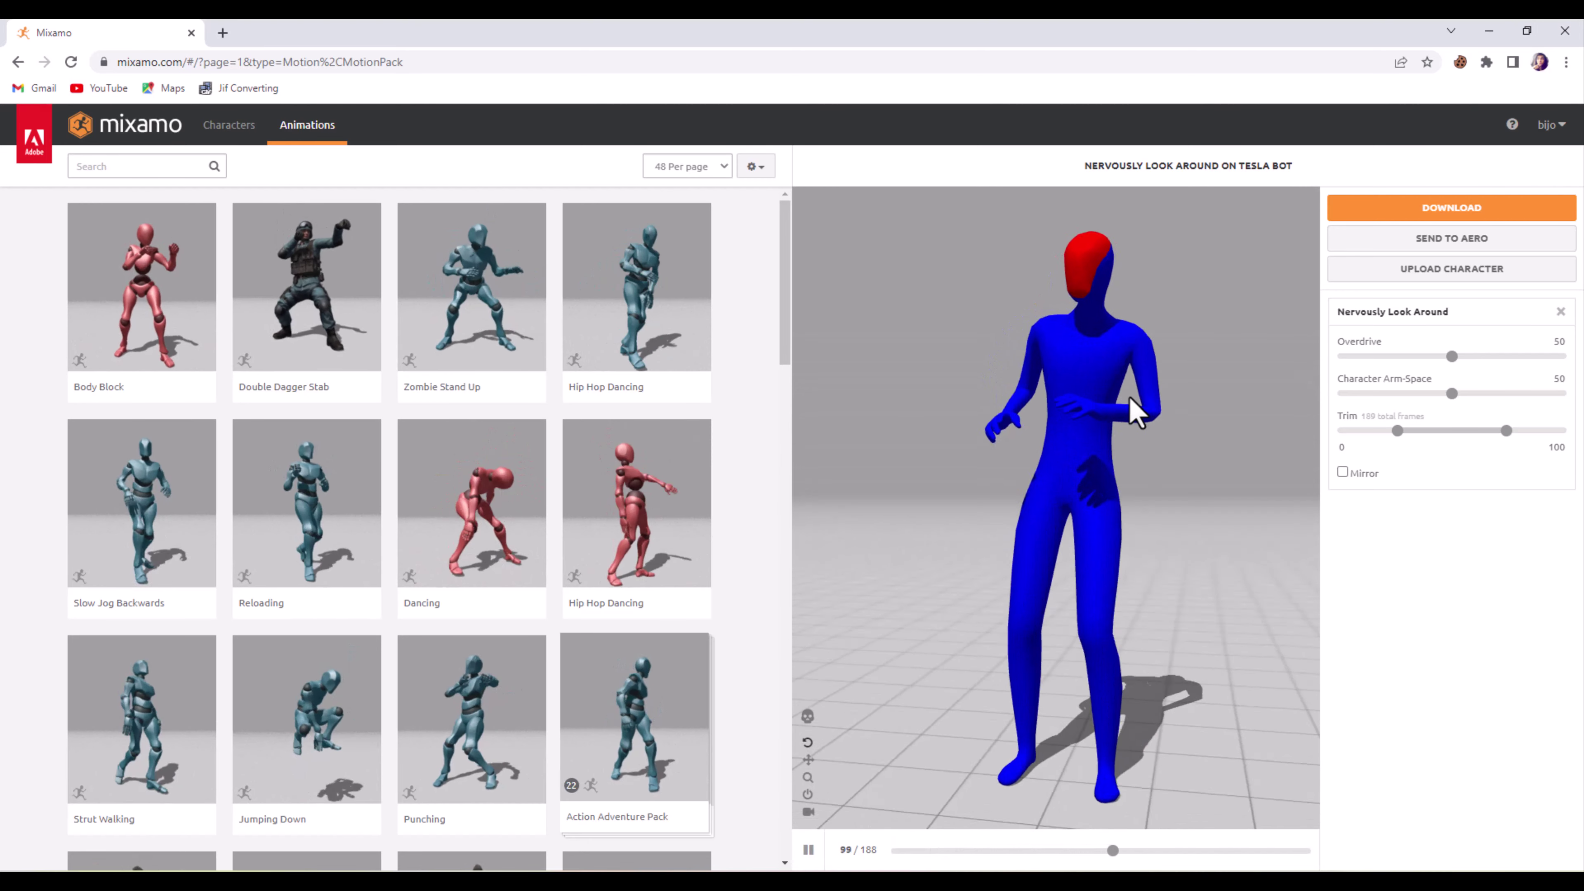
Download the animated Tesla Bot as FBX Binary with skin, 30 frames per second and no keyframe reduction.
drag(1256, 576, 921, 409)
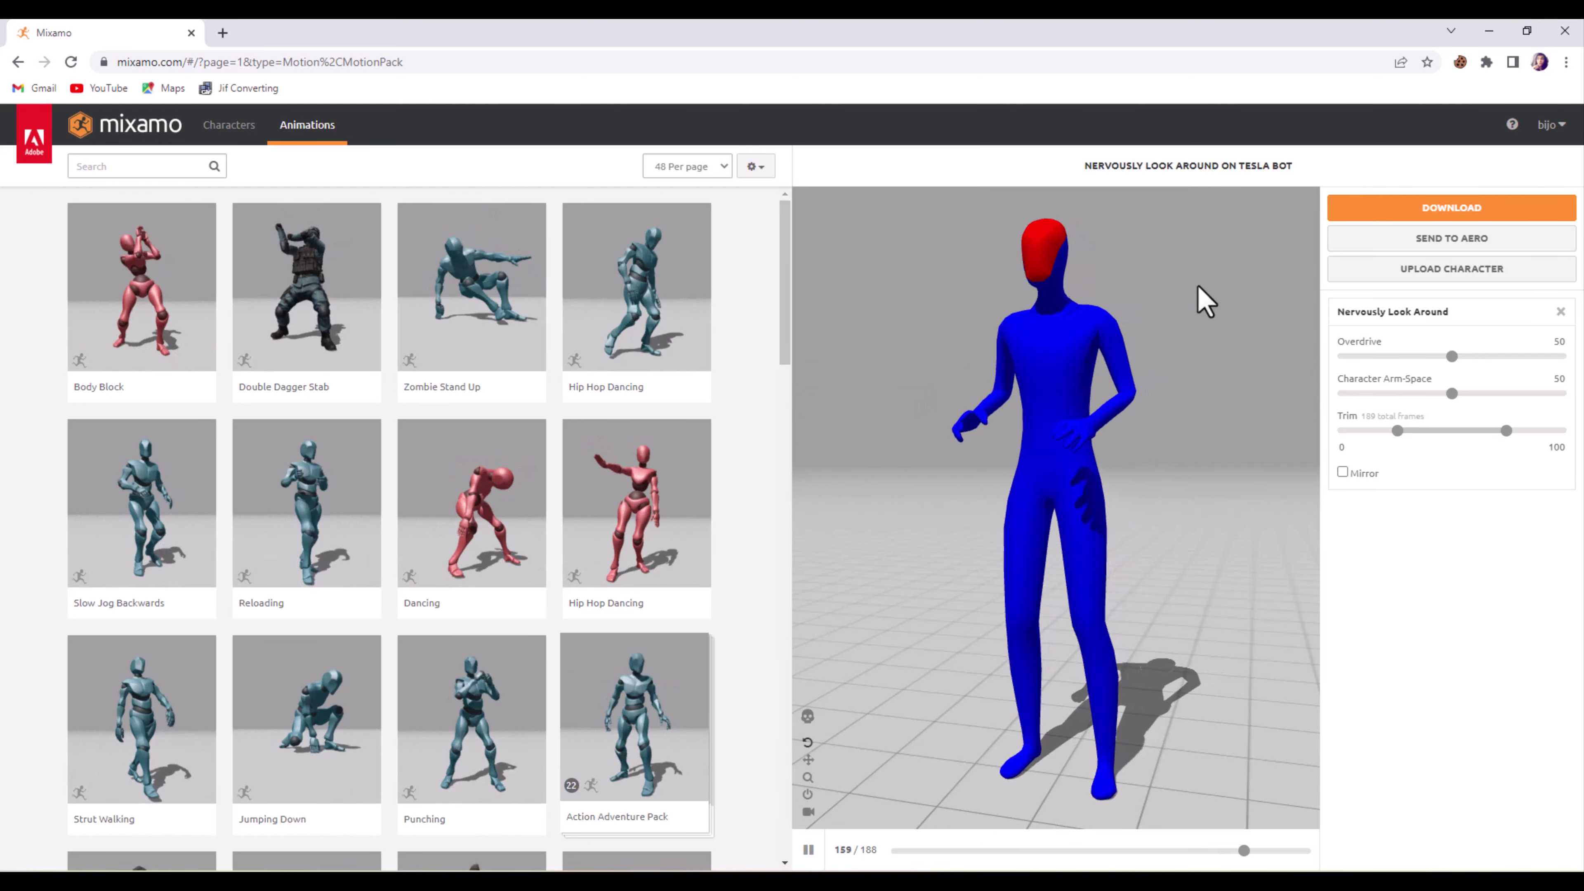
click(1434, 207)
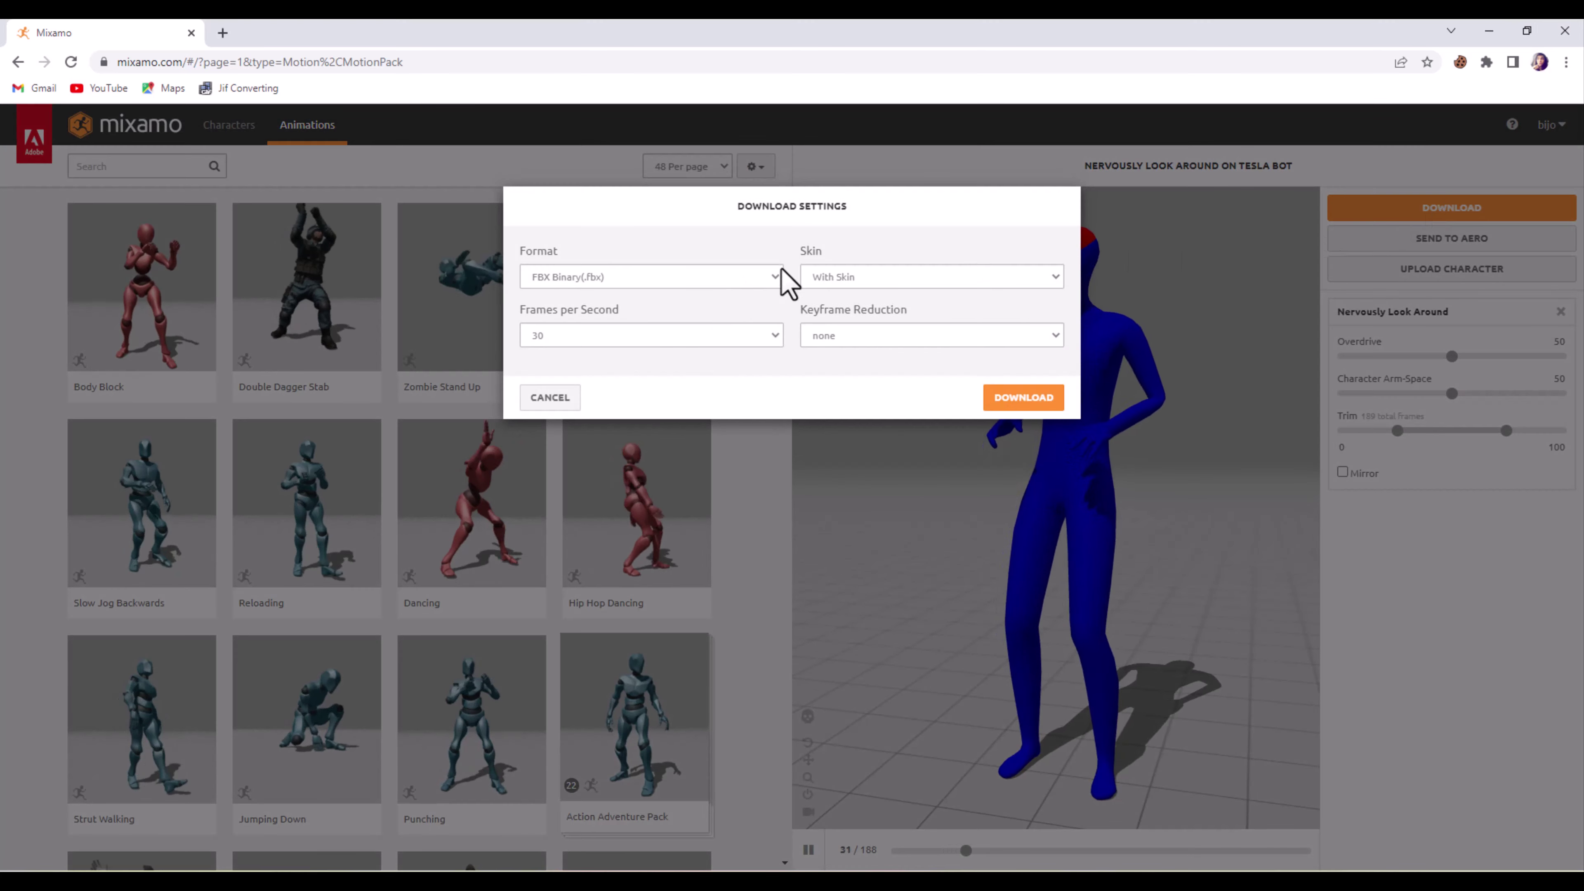
click(1026, 398)
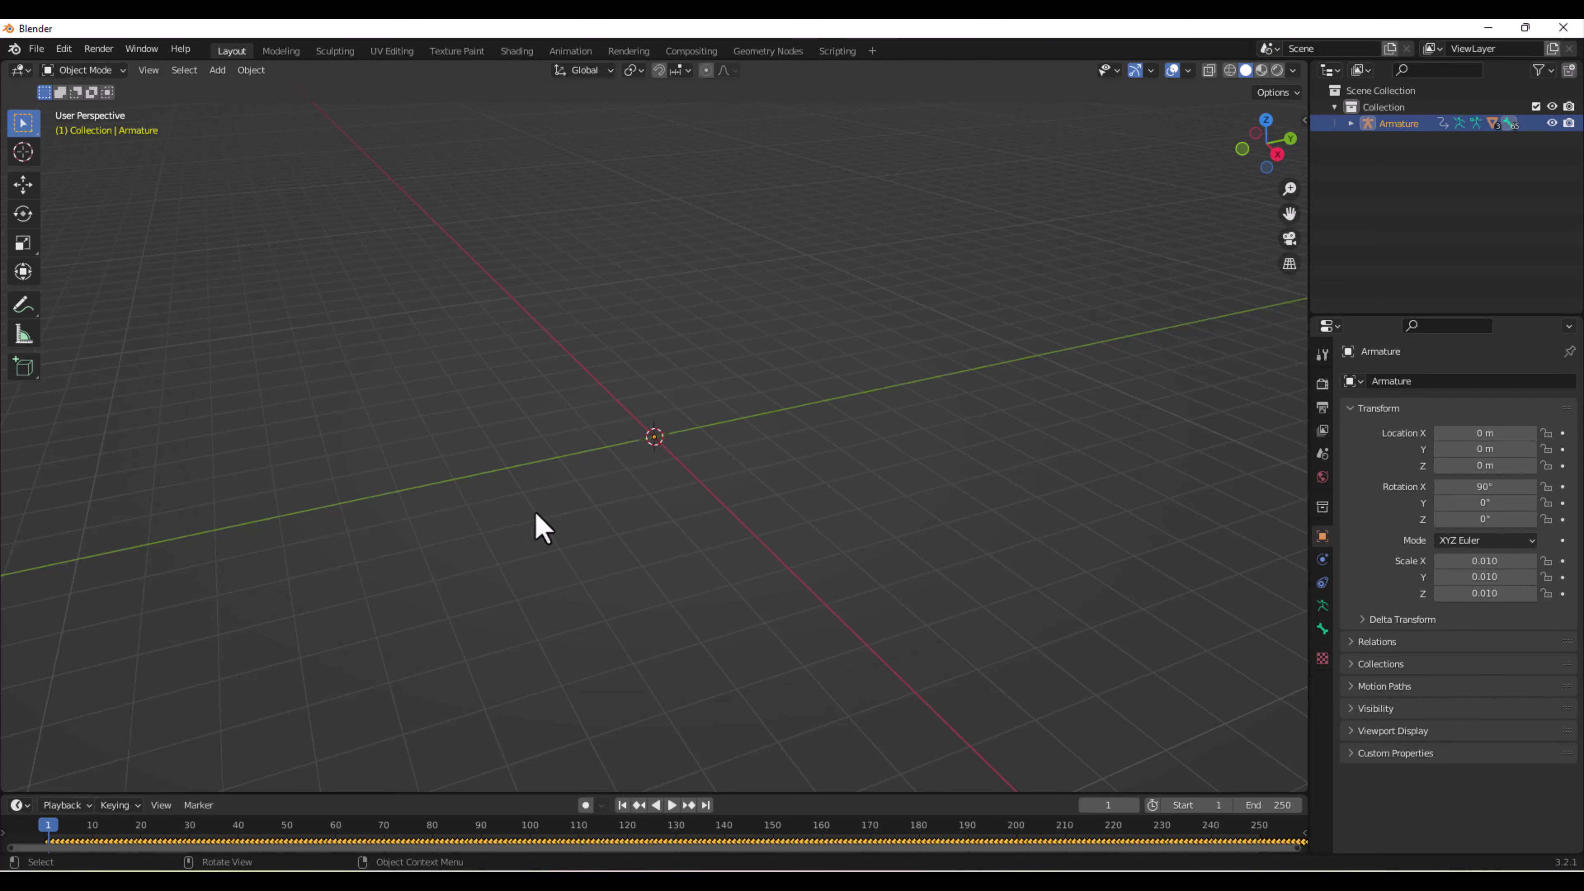
Switch to Blender, frame the imported armature in the view, and review its animation from frame 0.
key(grave)
click(665, 555)
drag(53, 837, 880, 830)
drag(864, 425, 980, 400)
click(35, 825)
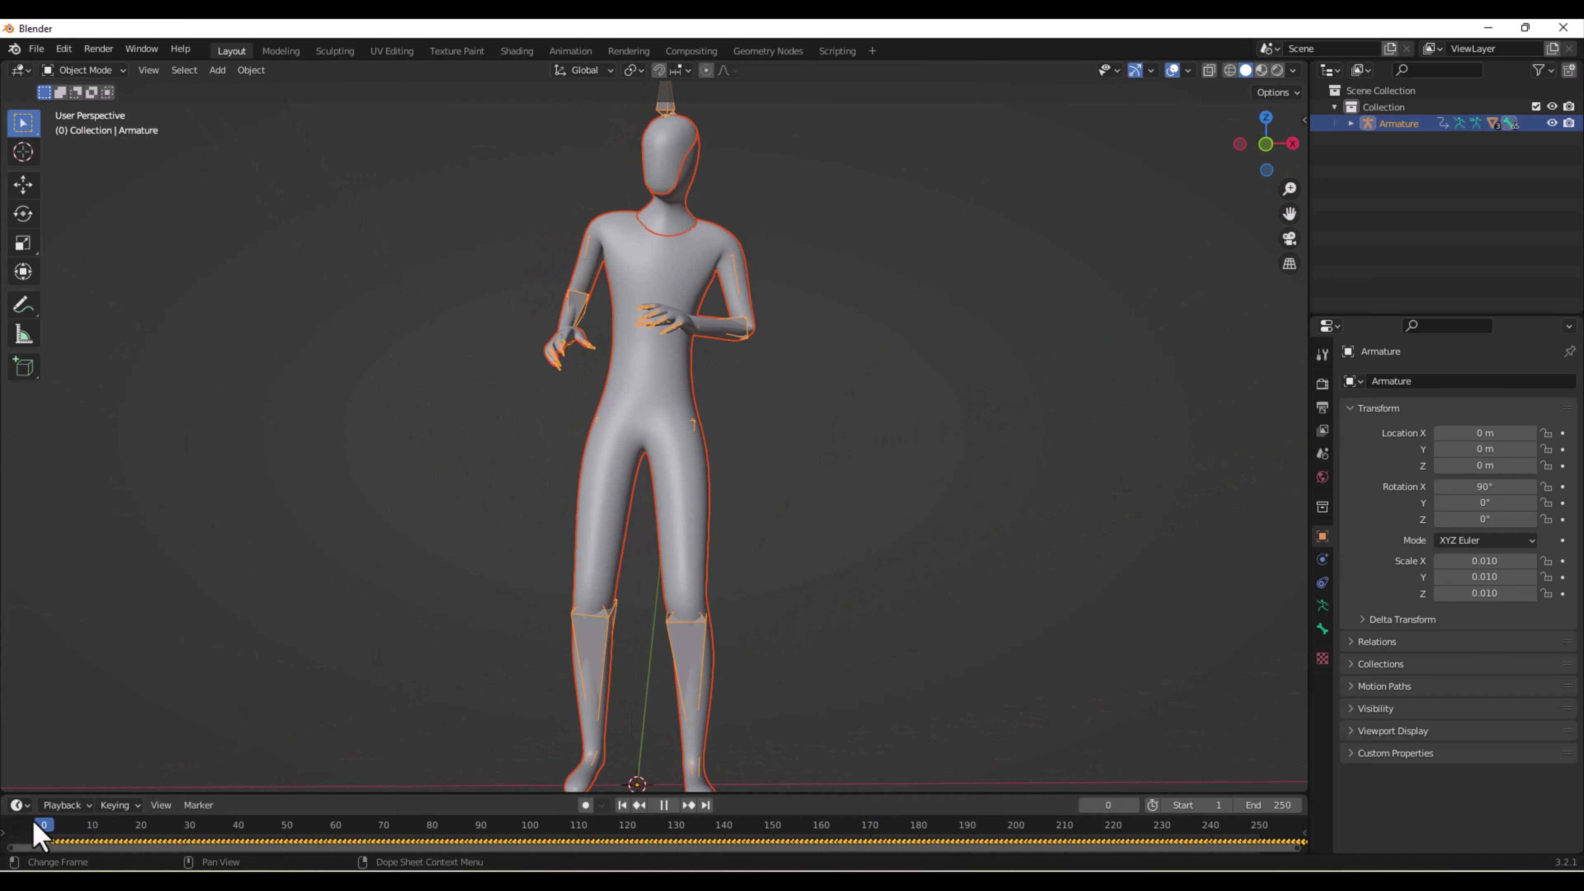
Play through the armature's animation and stop the playback.
key(space)
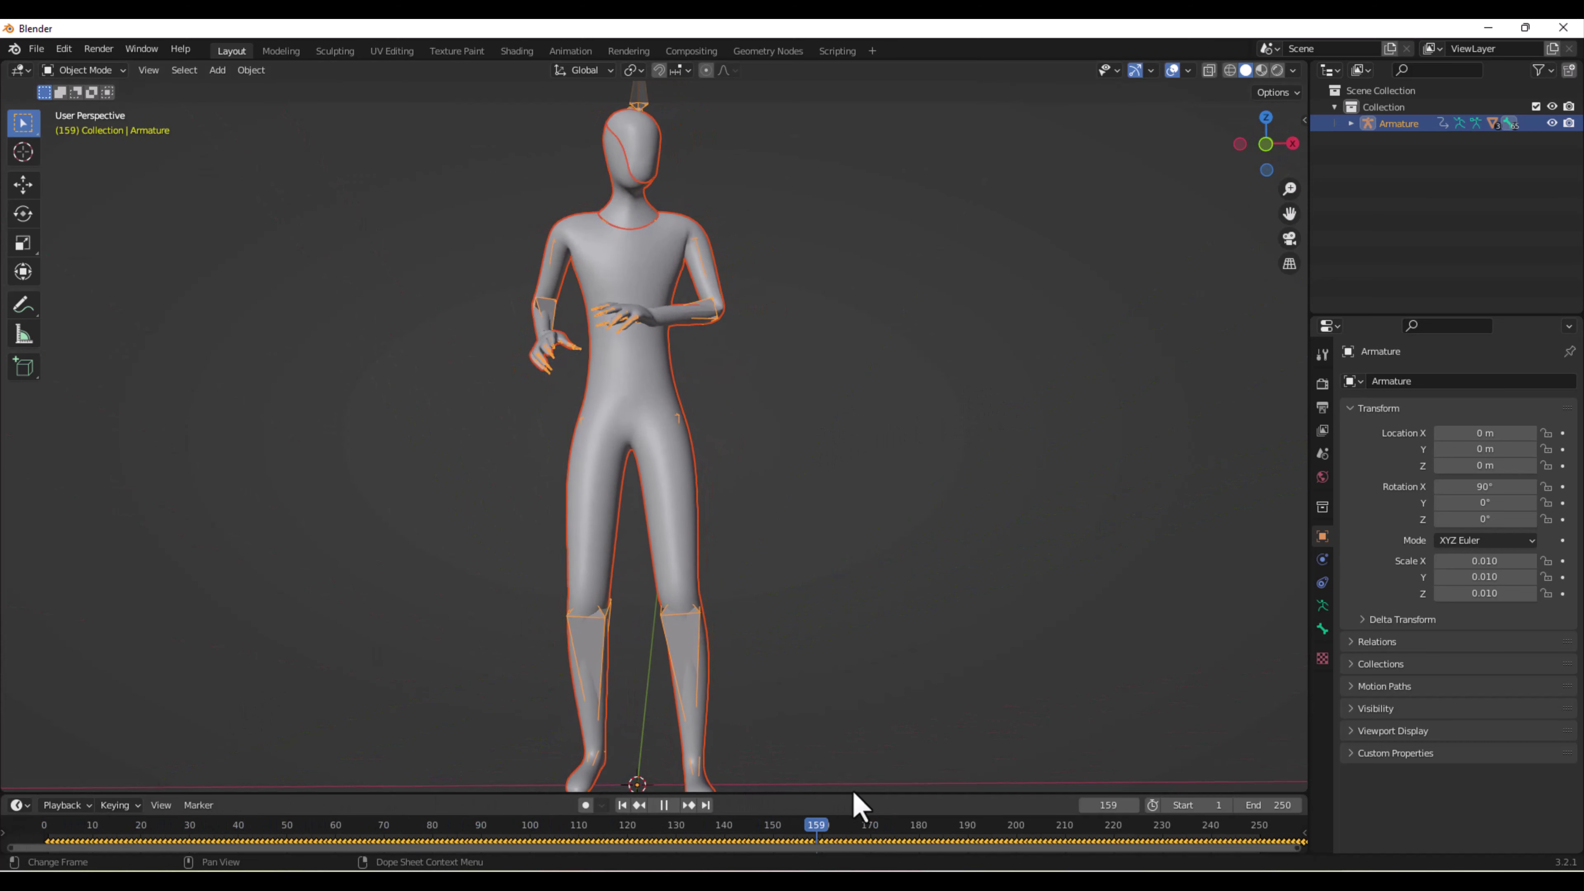
key(space)
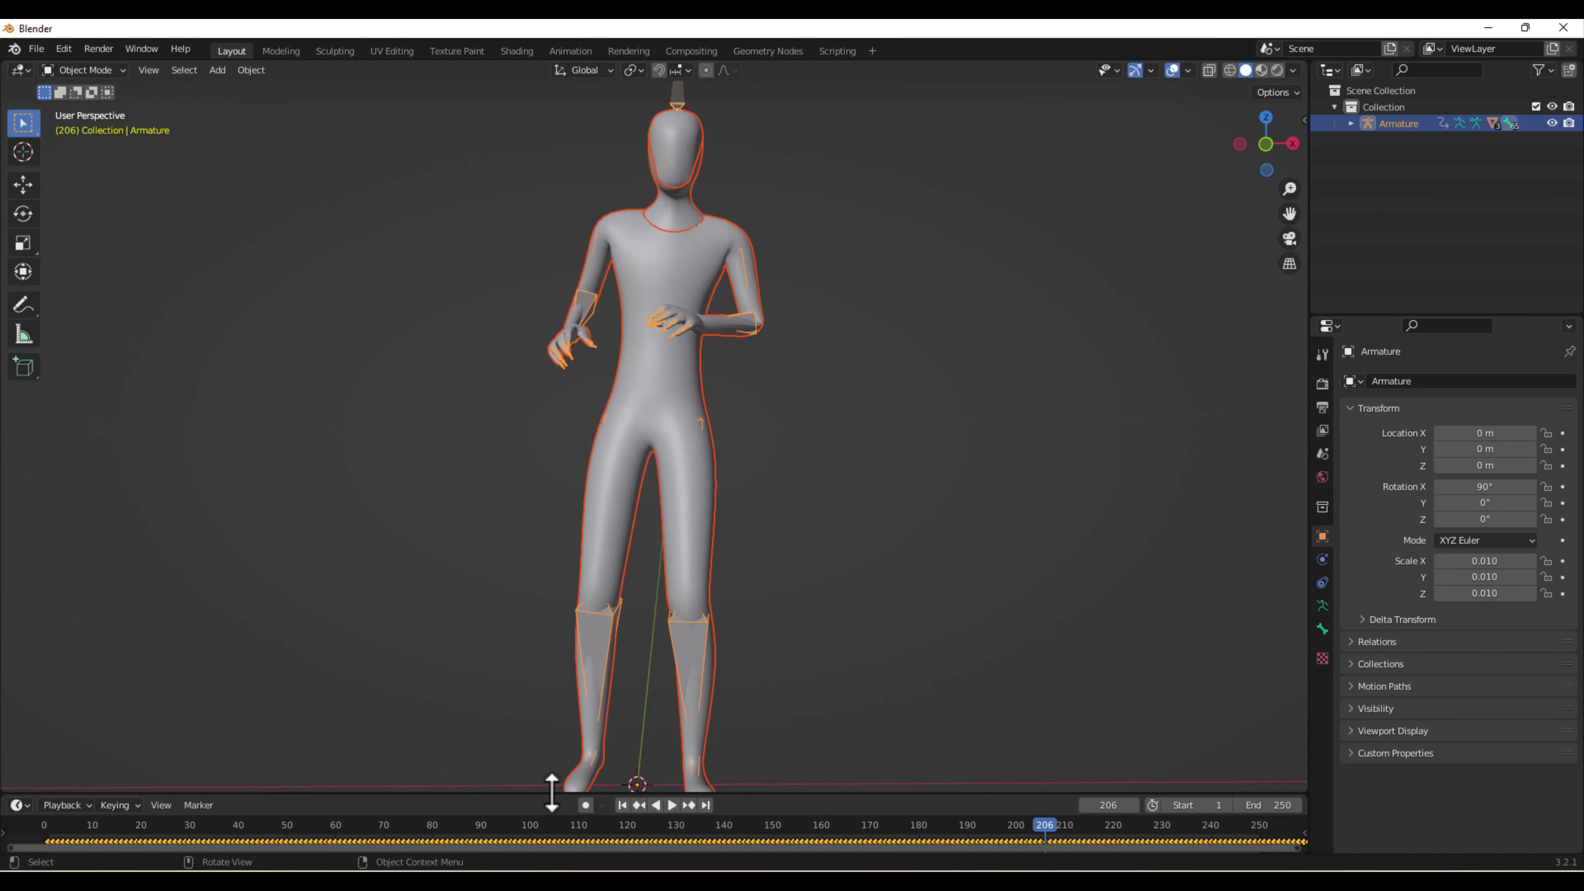
Hide the armature in the viewport and turn the enlarged timeline area into a Shader Editor.
drag(551, 792, 551, 540)
scroll(630, 368, down, 4)
drag(629, 367, 788, 251)
click(788, 252)
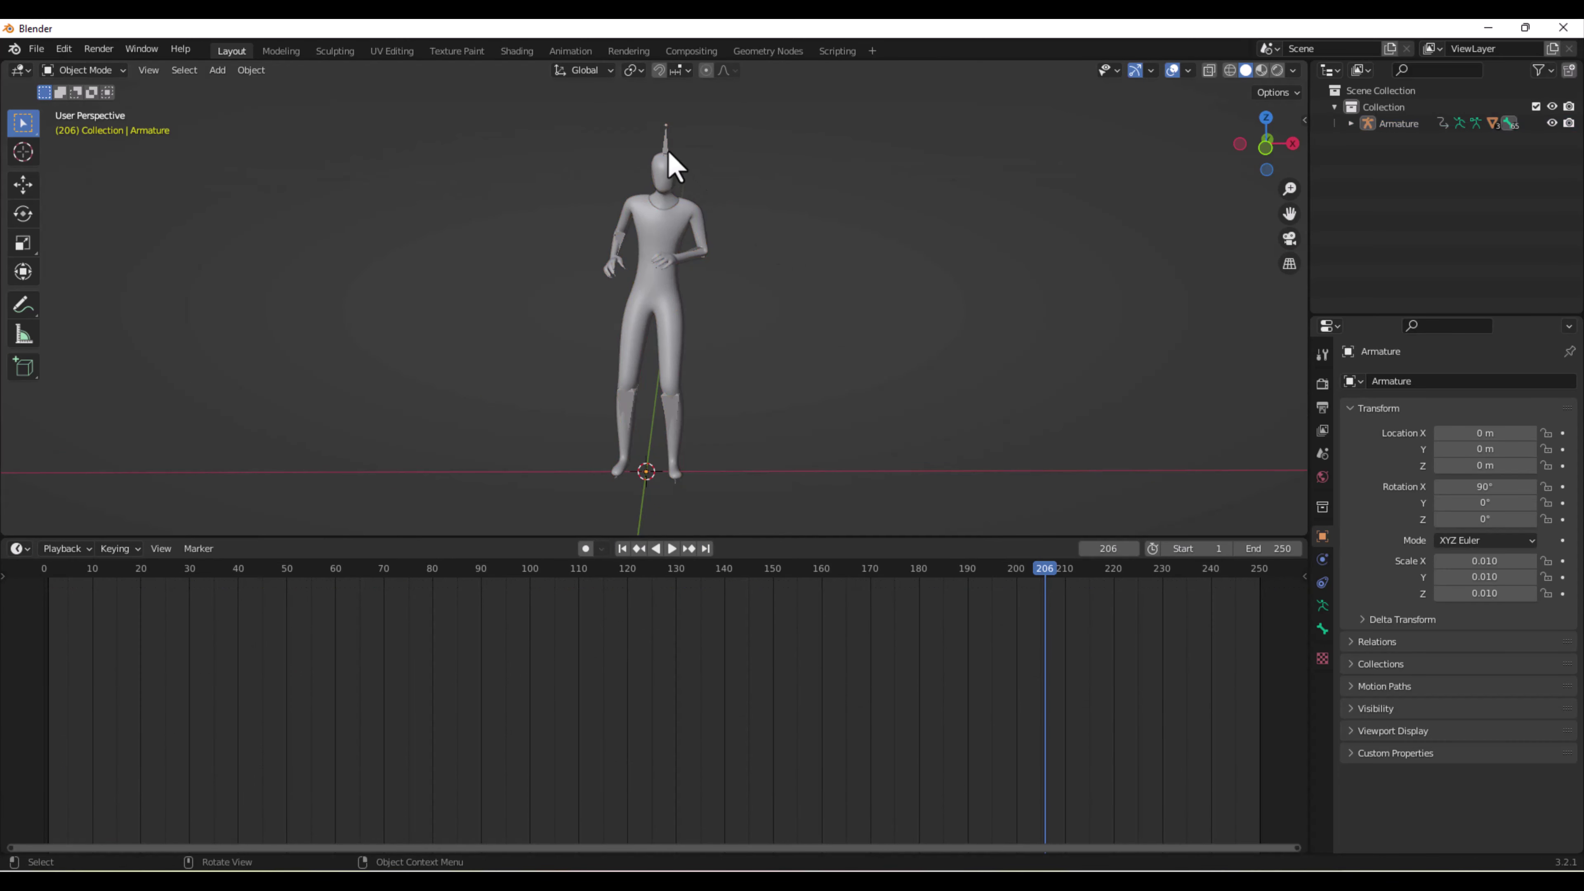
click(669, 153)
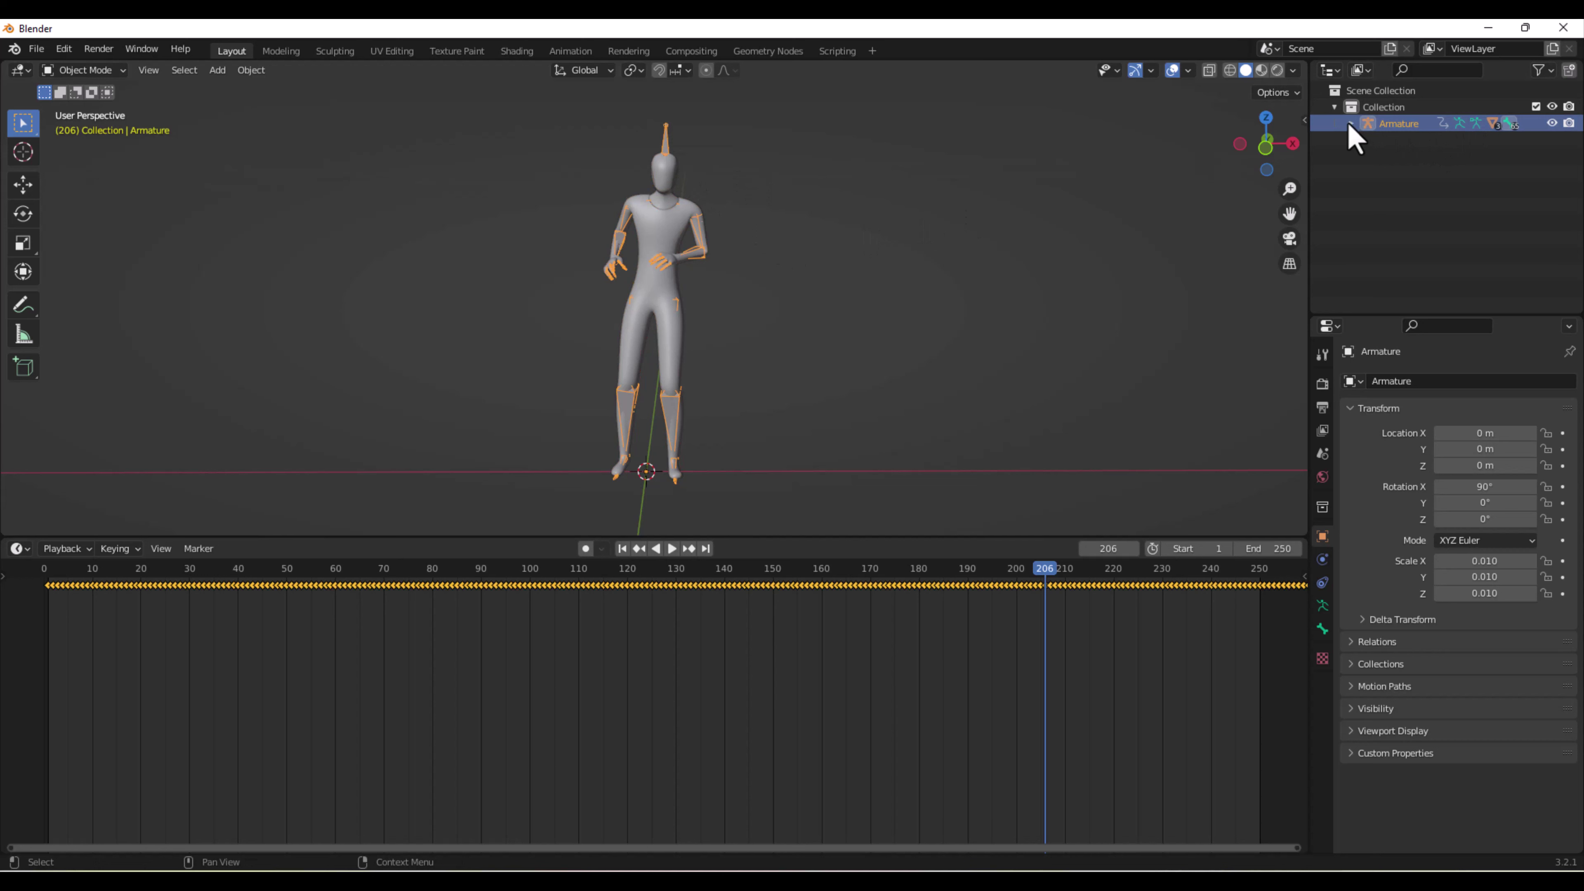
click(1552, 123)
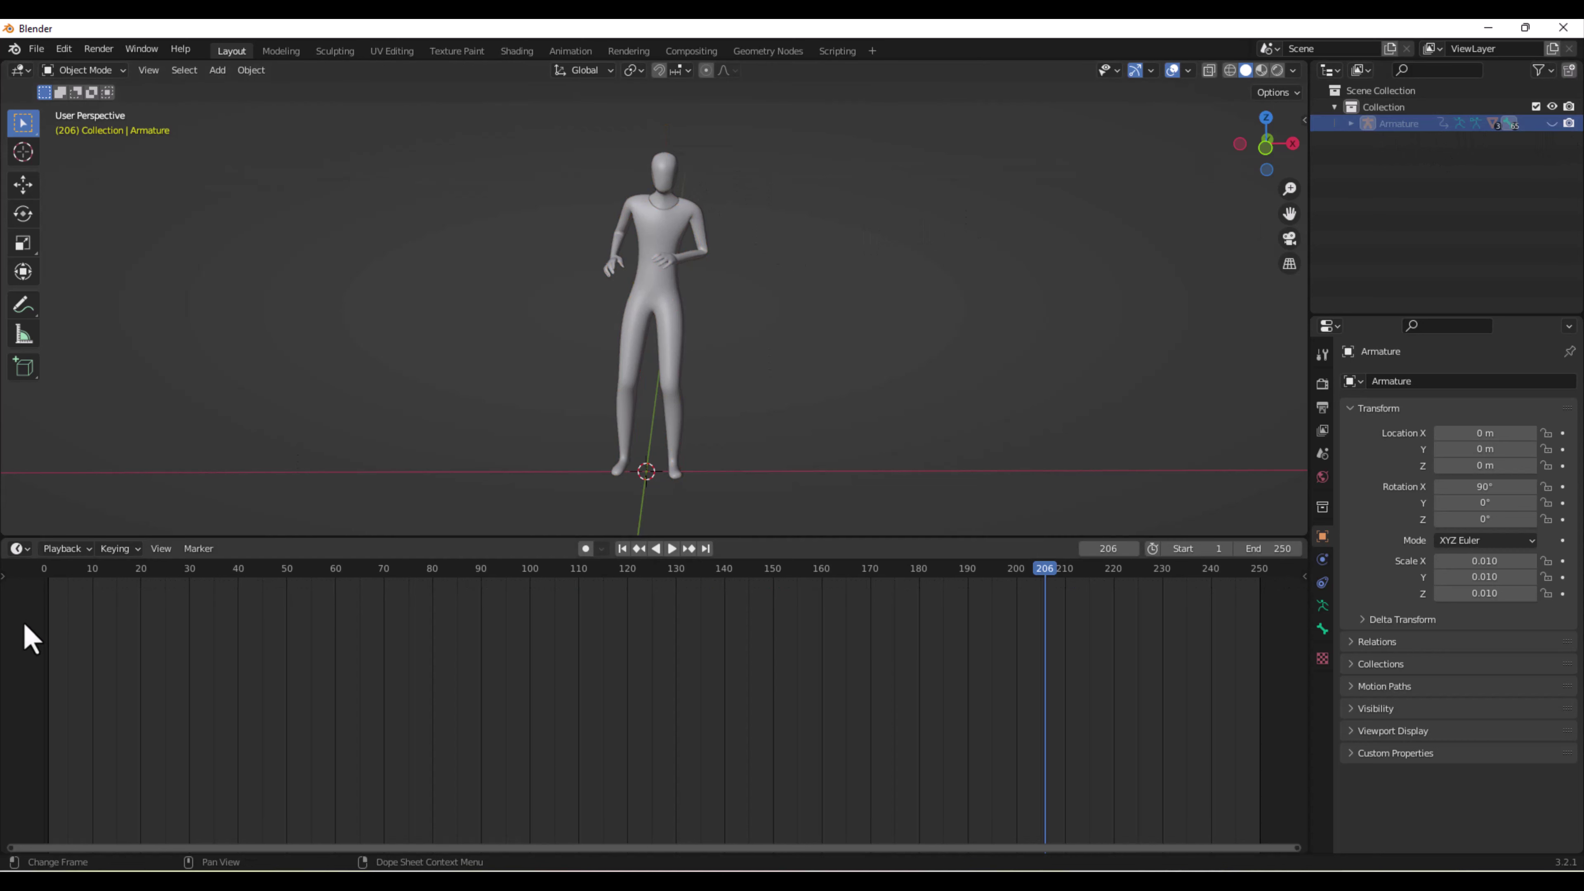
click(19, 549)
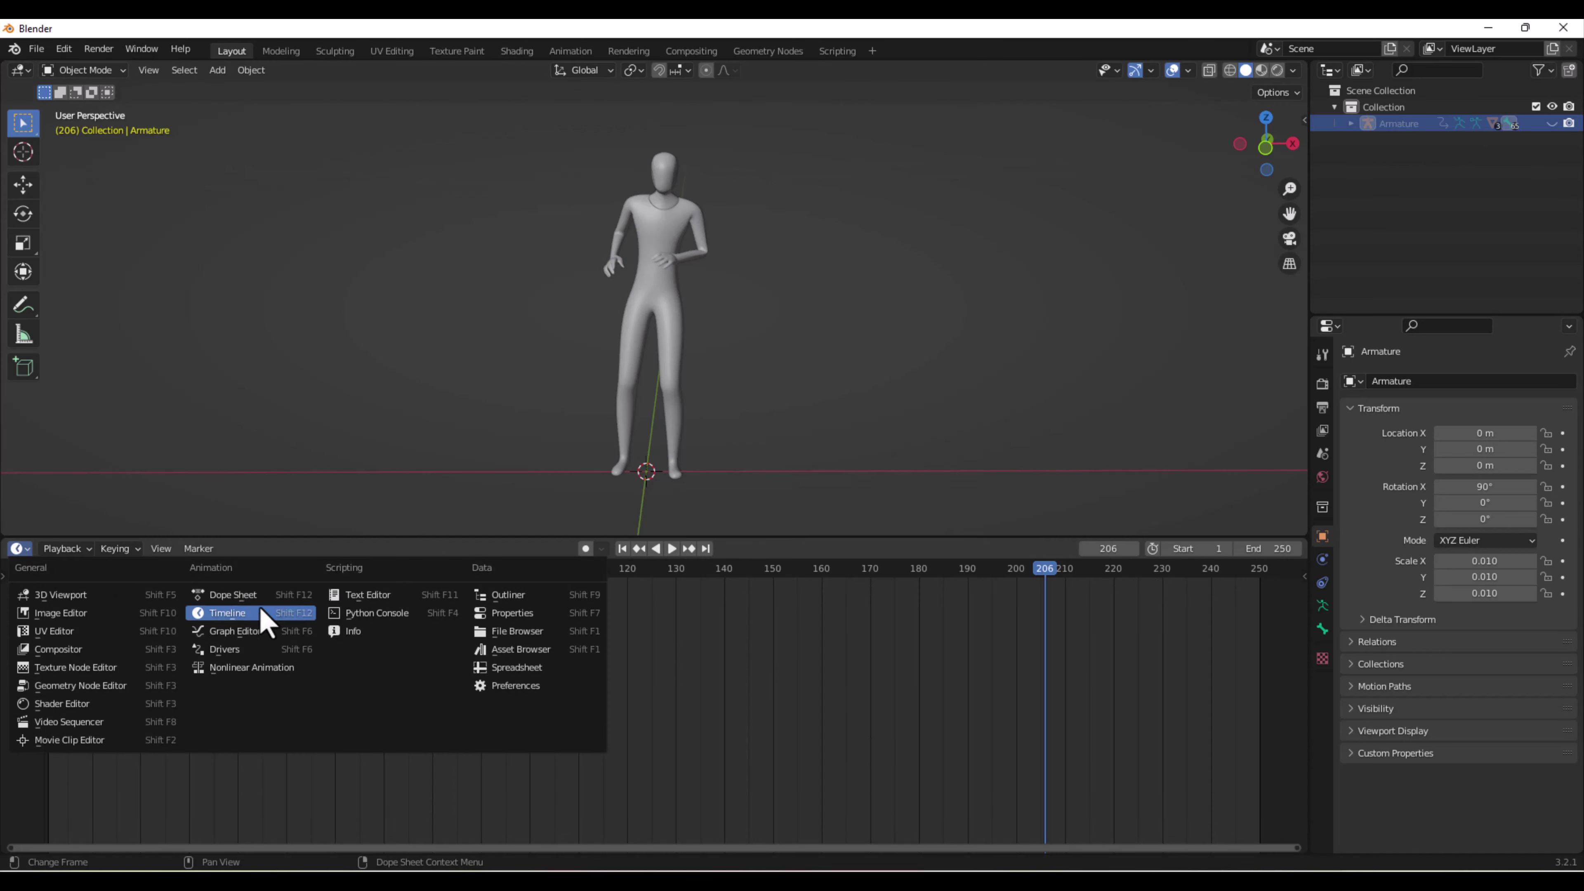
click(73, 704)
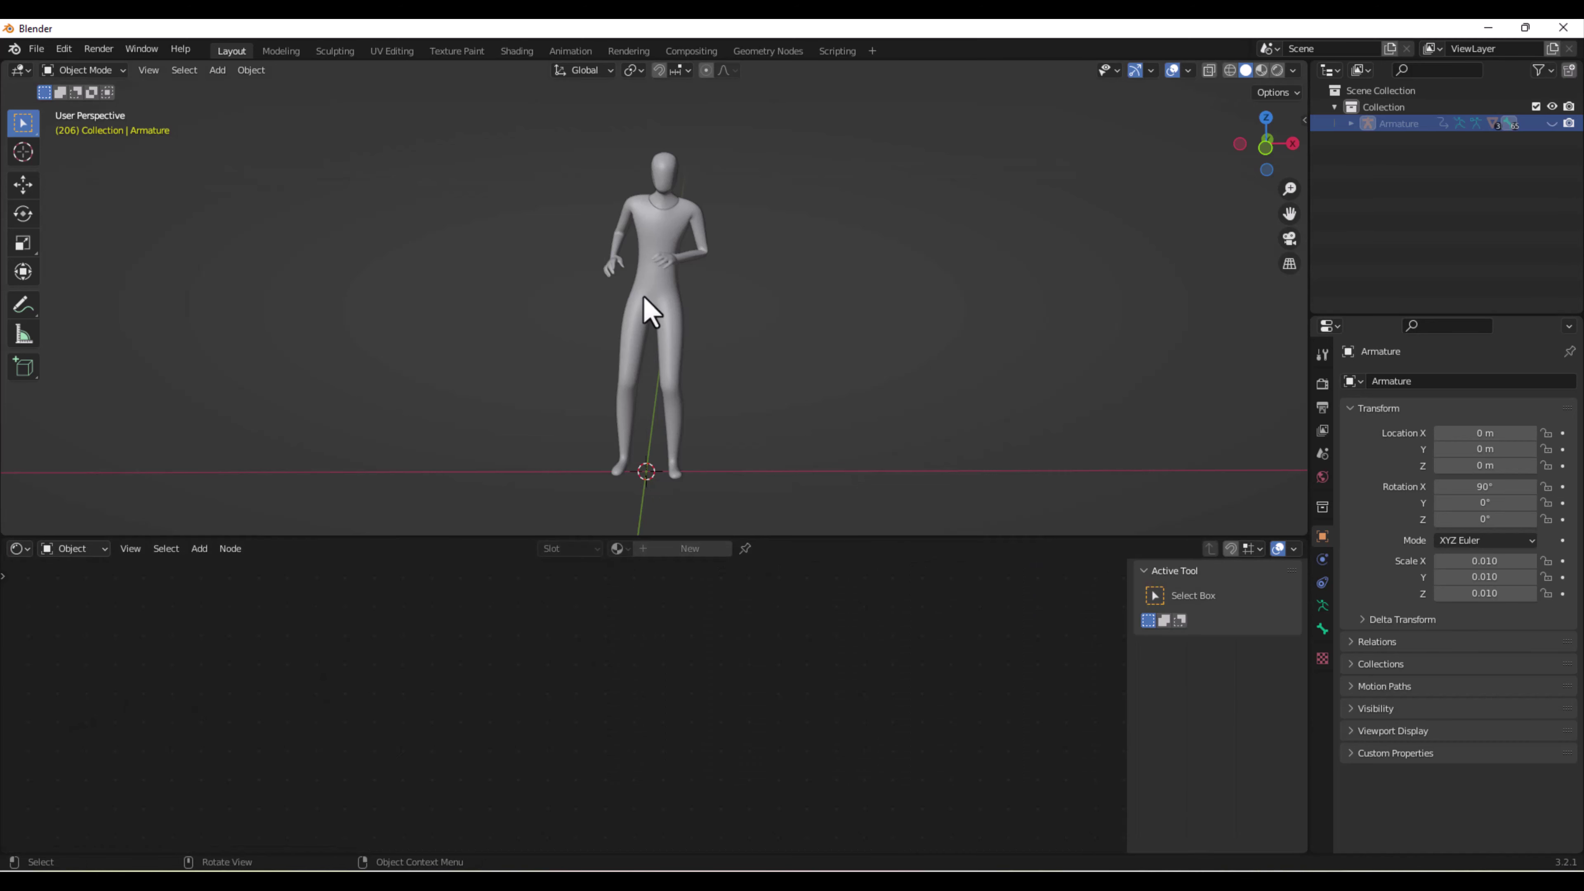
Set the face mesh's Base Color to blue and show the character in Material Preview shading.
click(663, 177)
click(670, 547)
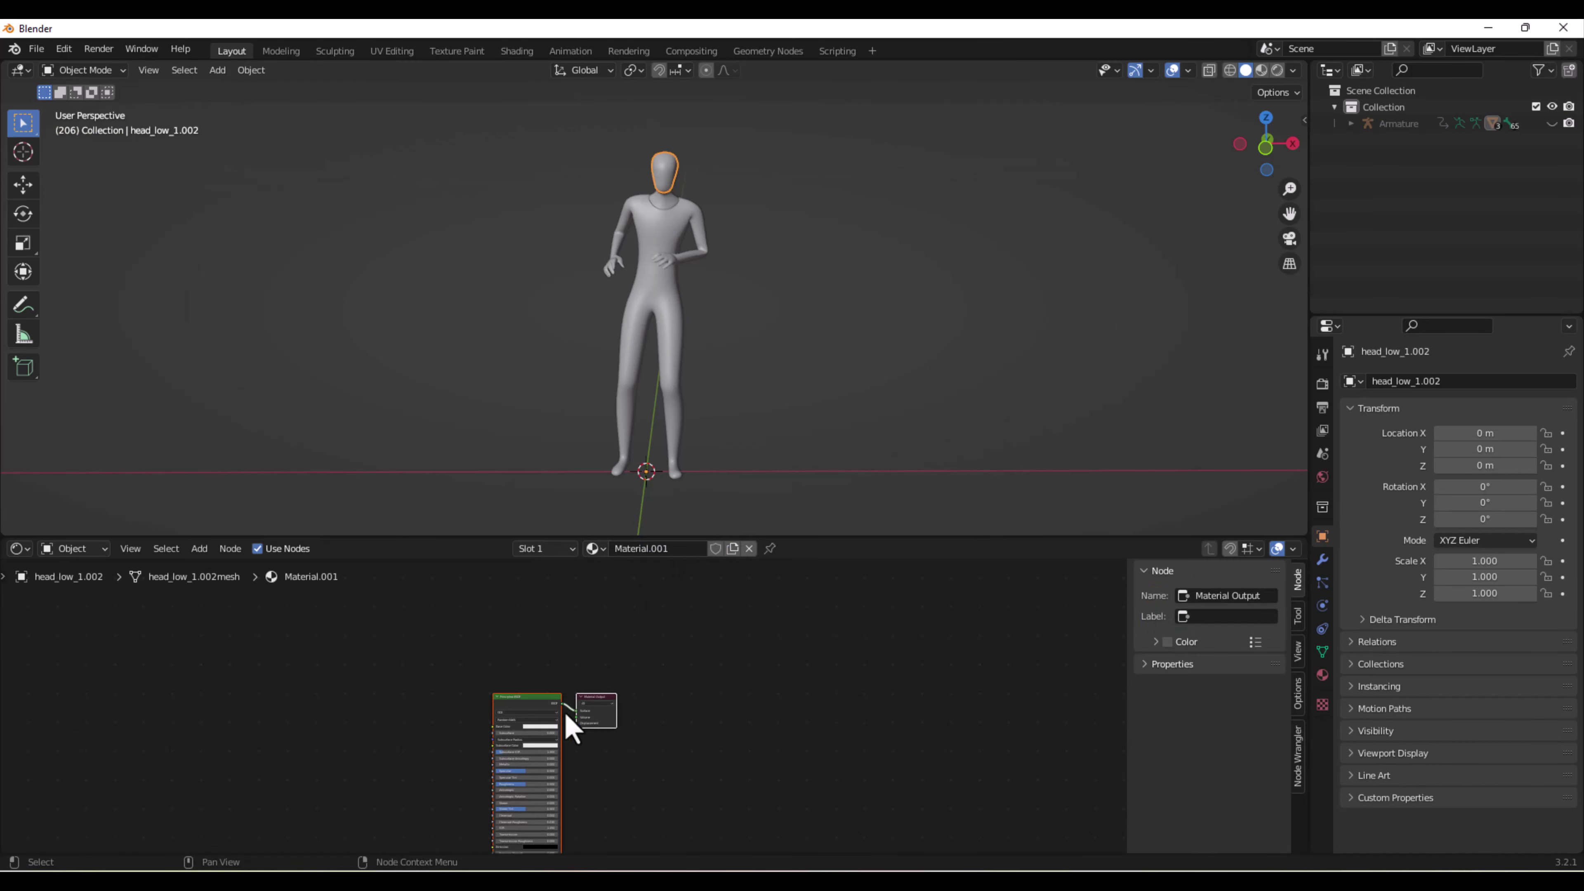
click(532, 728)
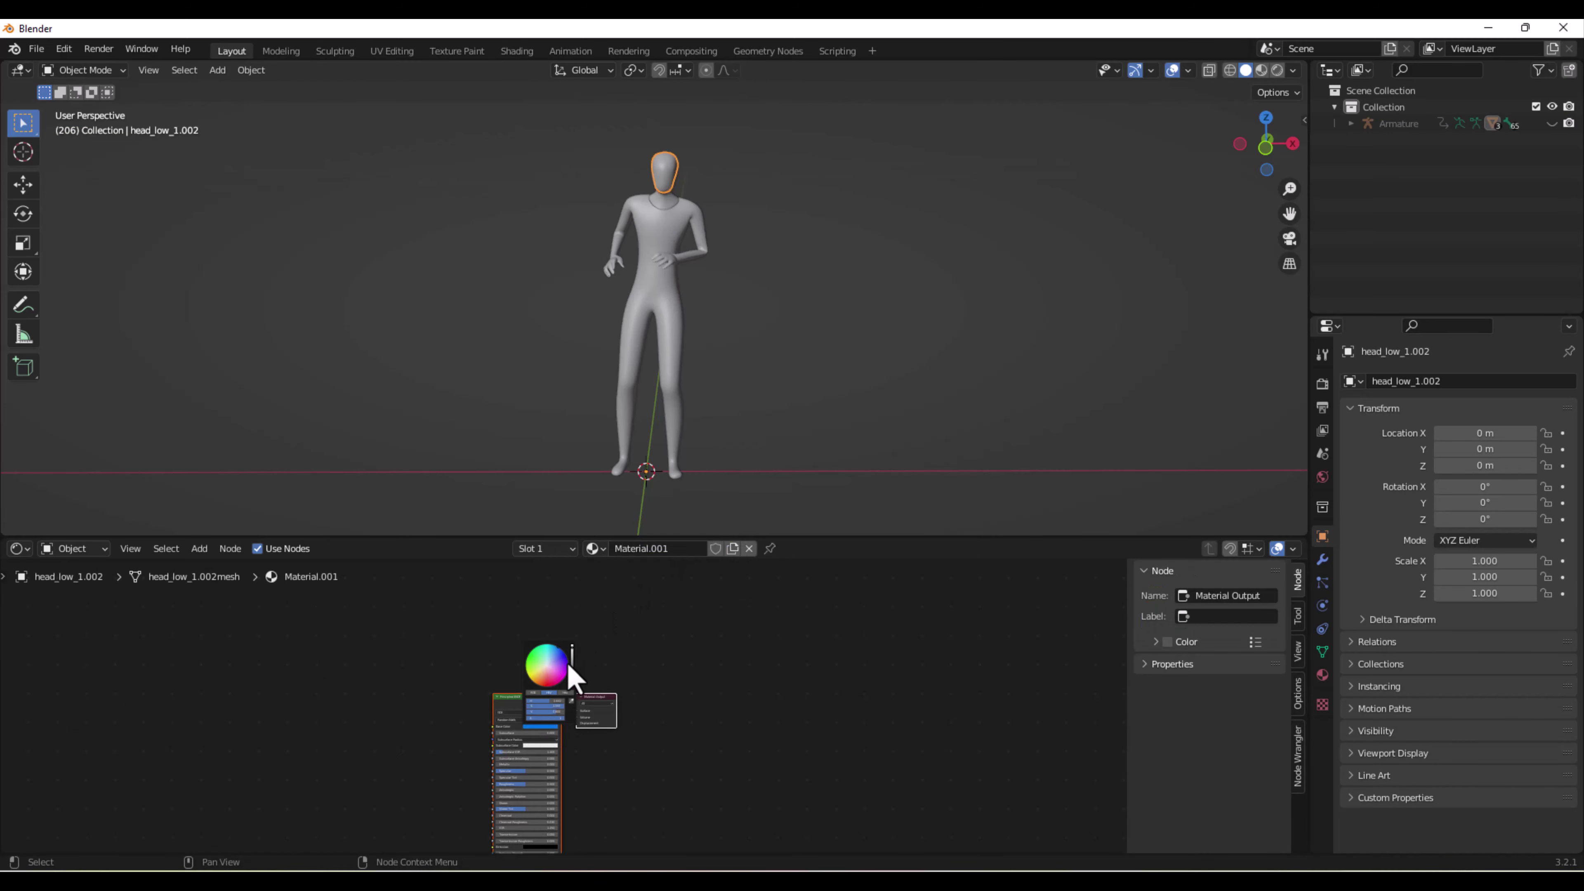
click(653, 692)
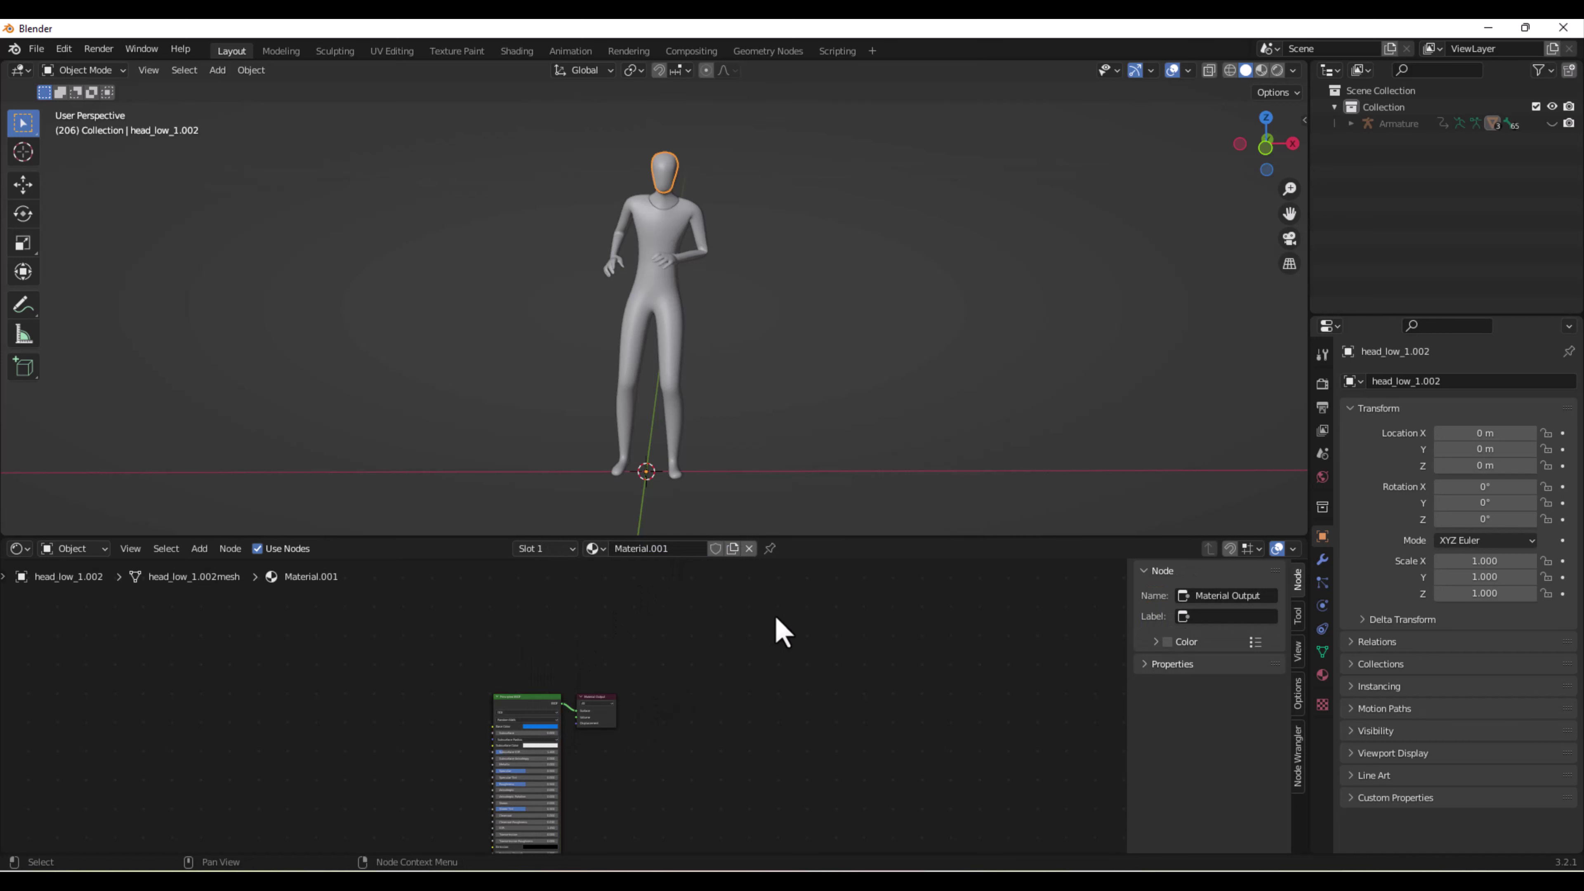
click(1260, 71)
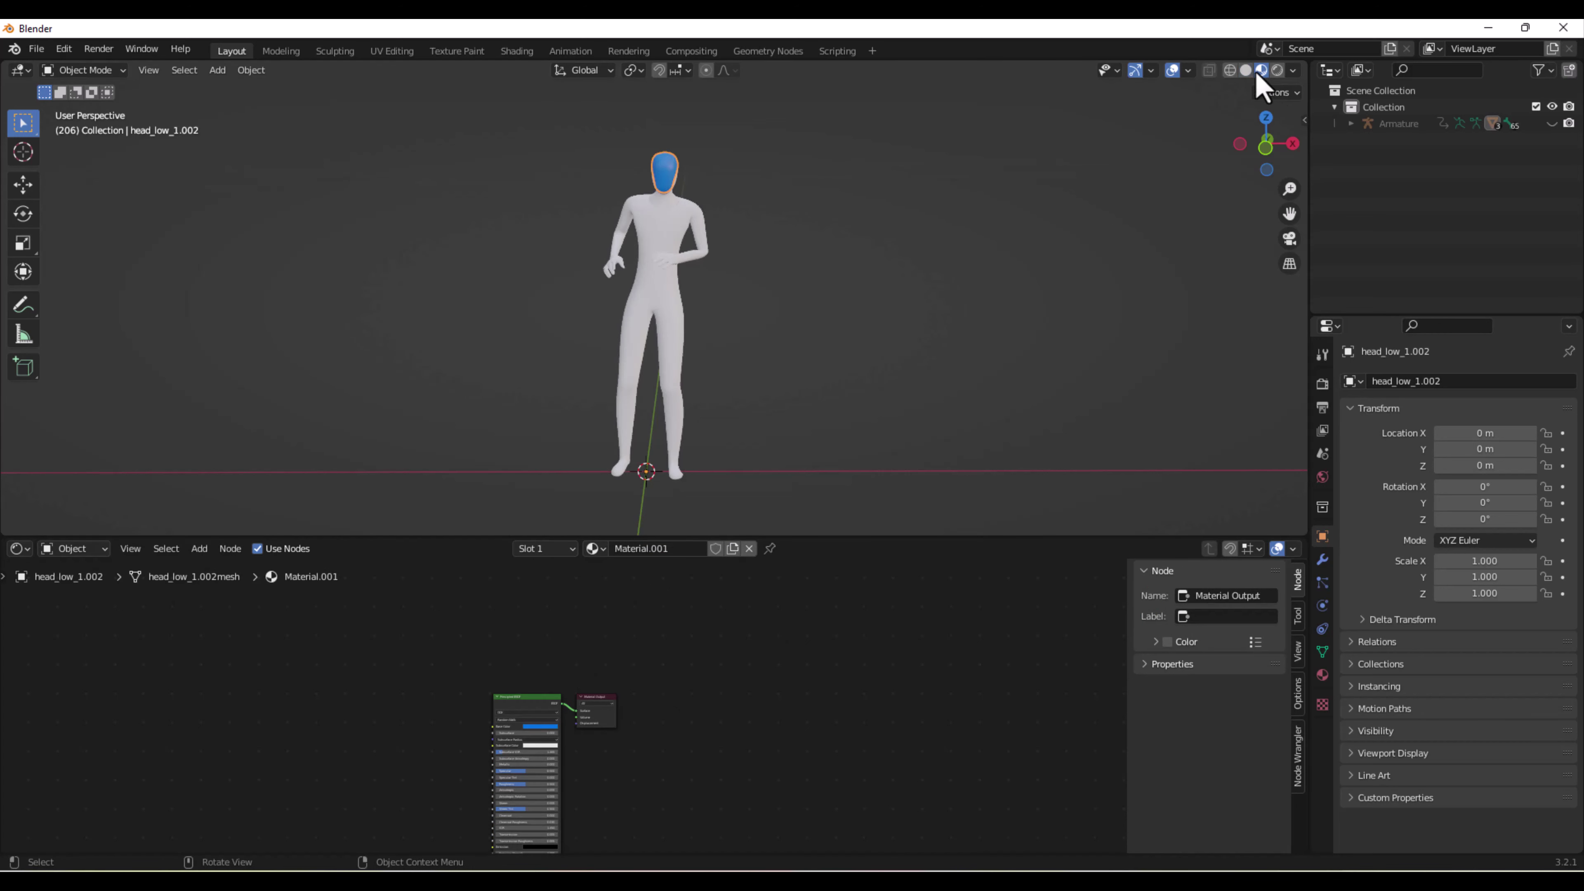
Set the Base Color of the body and of the head and neck piece to magenta.
click(651, 309)
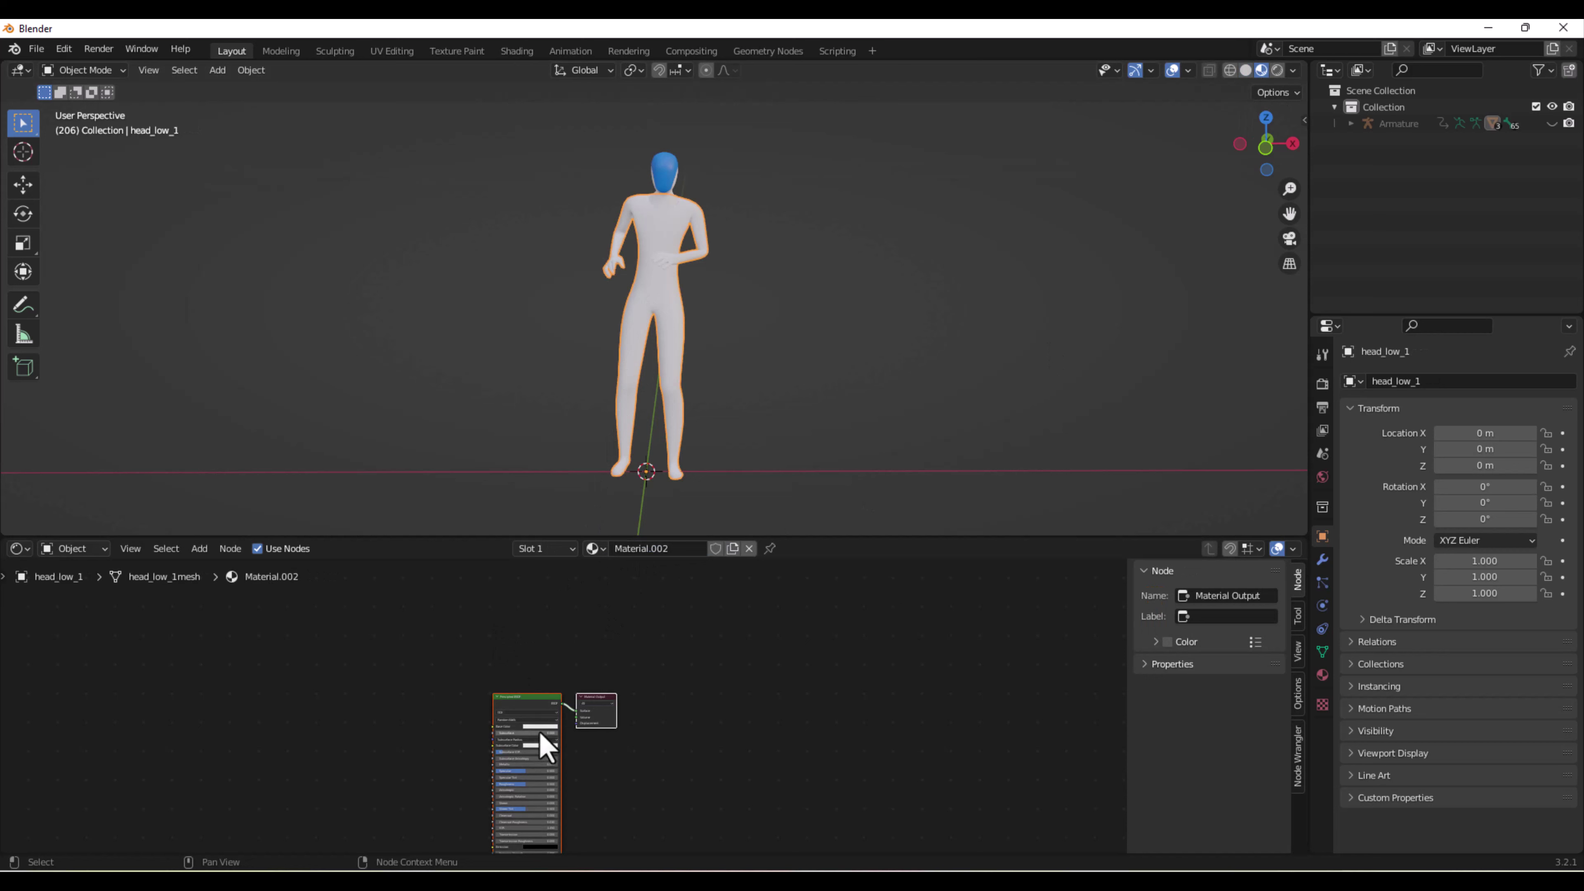
click(541, 729)
click(549, 679)
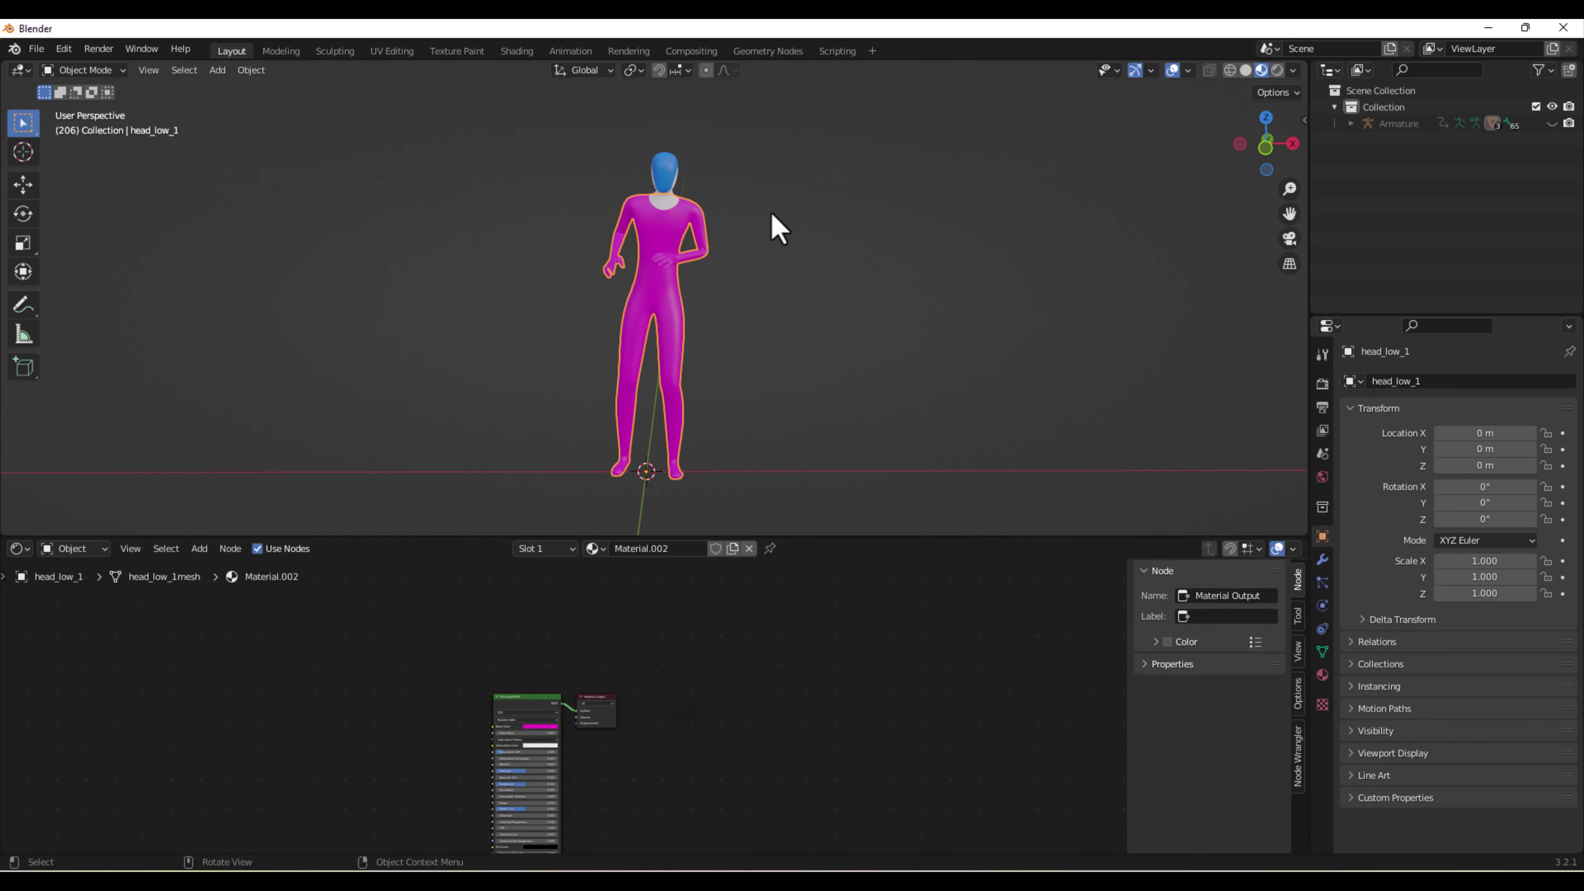
click(667, 208)
click(711, 548)
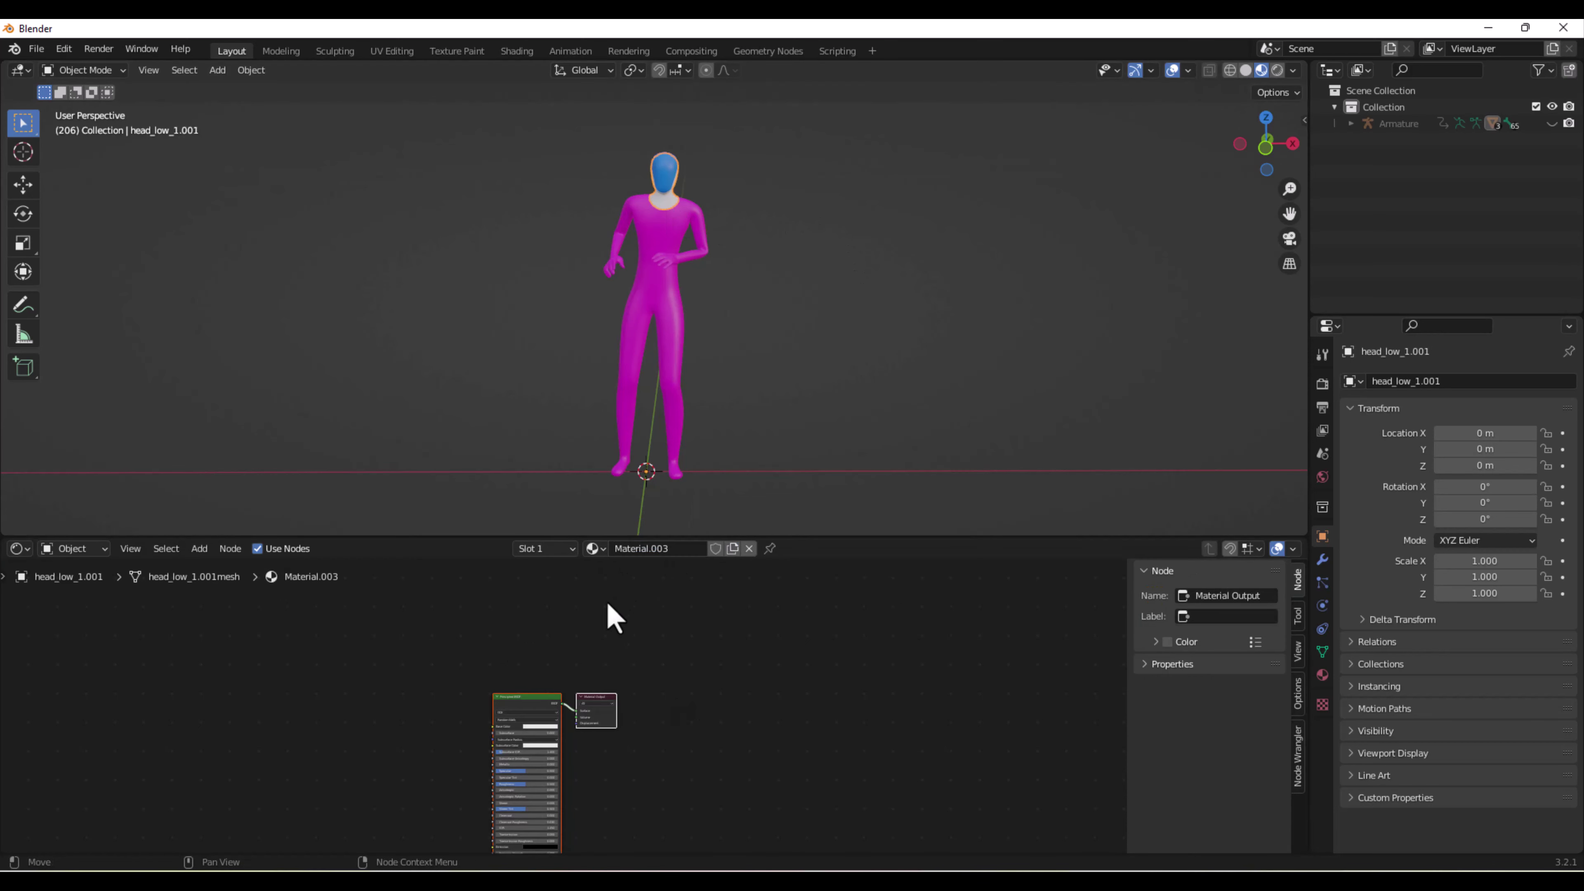
click(541, 727)
click(699, 689)
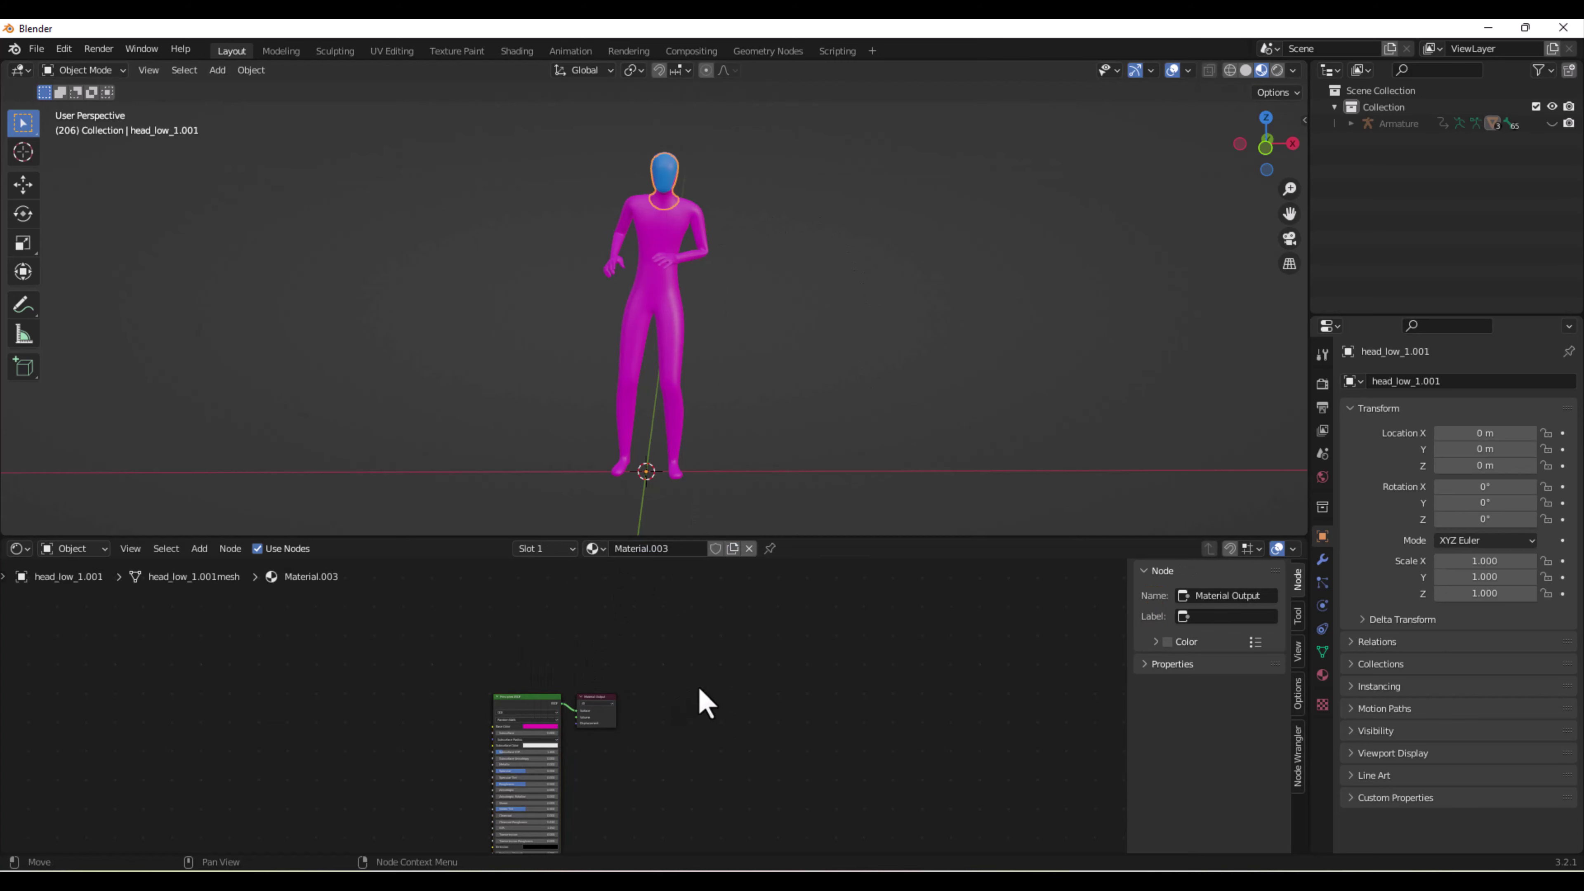
Enlarge the 3D viewport over the Shader Editor and inspect the coloured character from different angles.
mouse_move(858, 303)
mouse_down()
mouse_move(612, 304)
mouse_move(884, 297)
mouse_up()
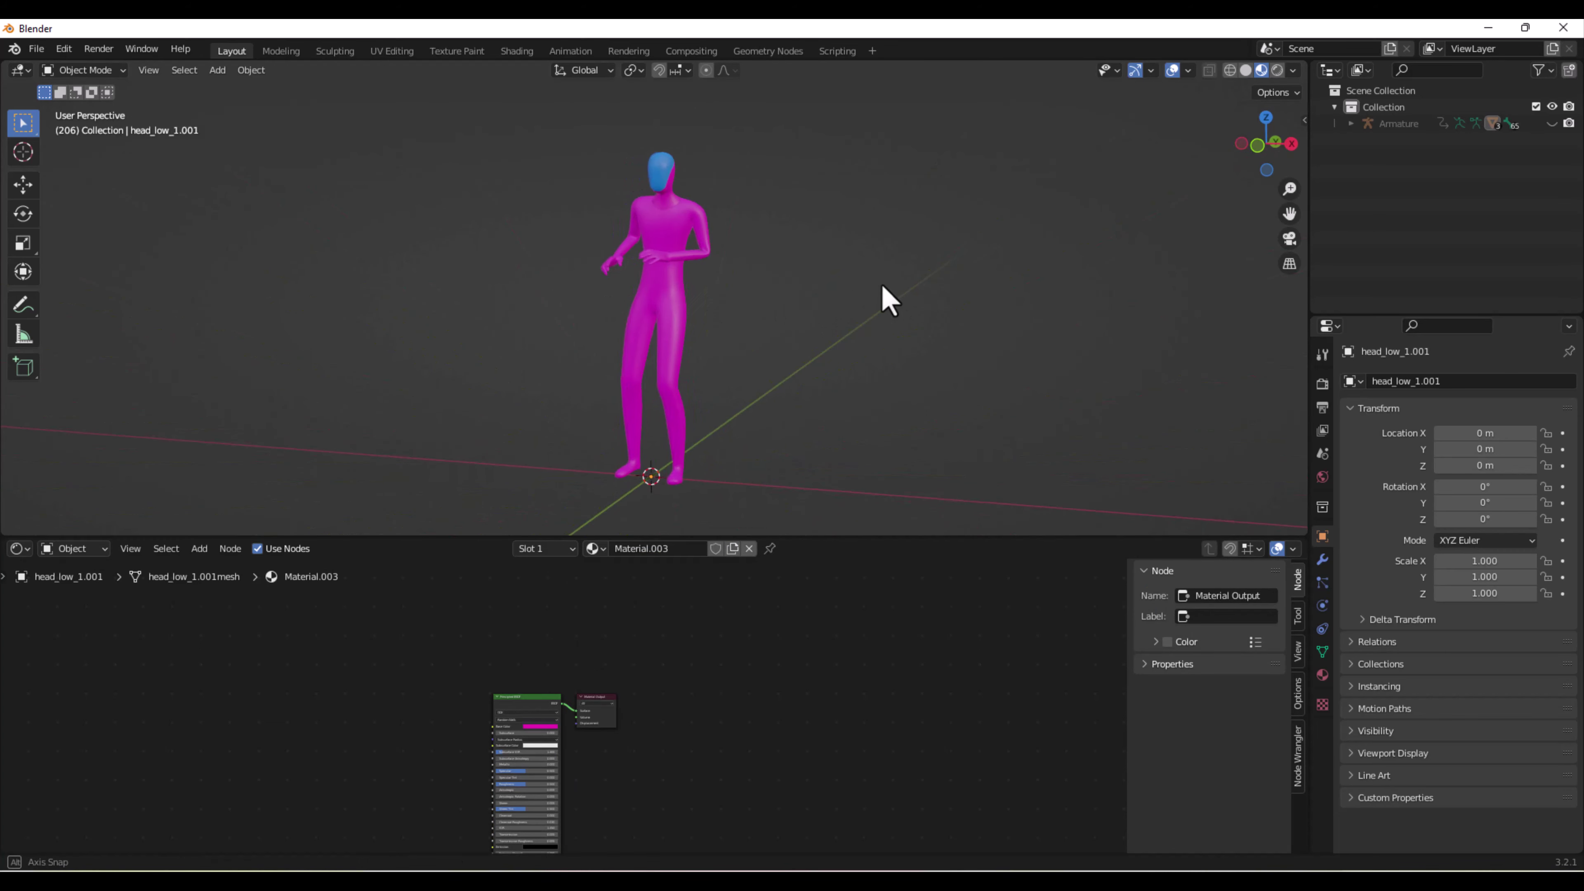
scroll(763, 299, up, 4)
drag(758, 288, 710, 349)
drag(302, 533, 336, 778)
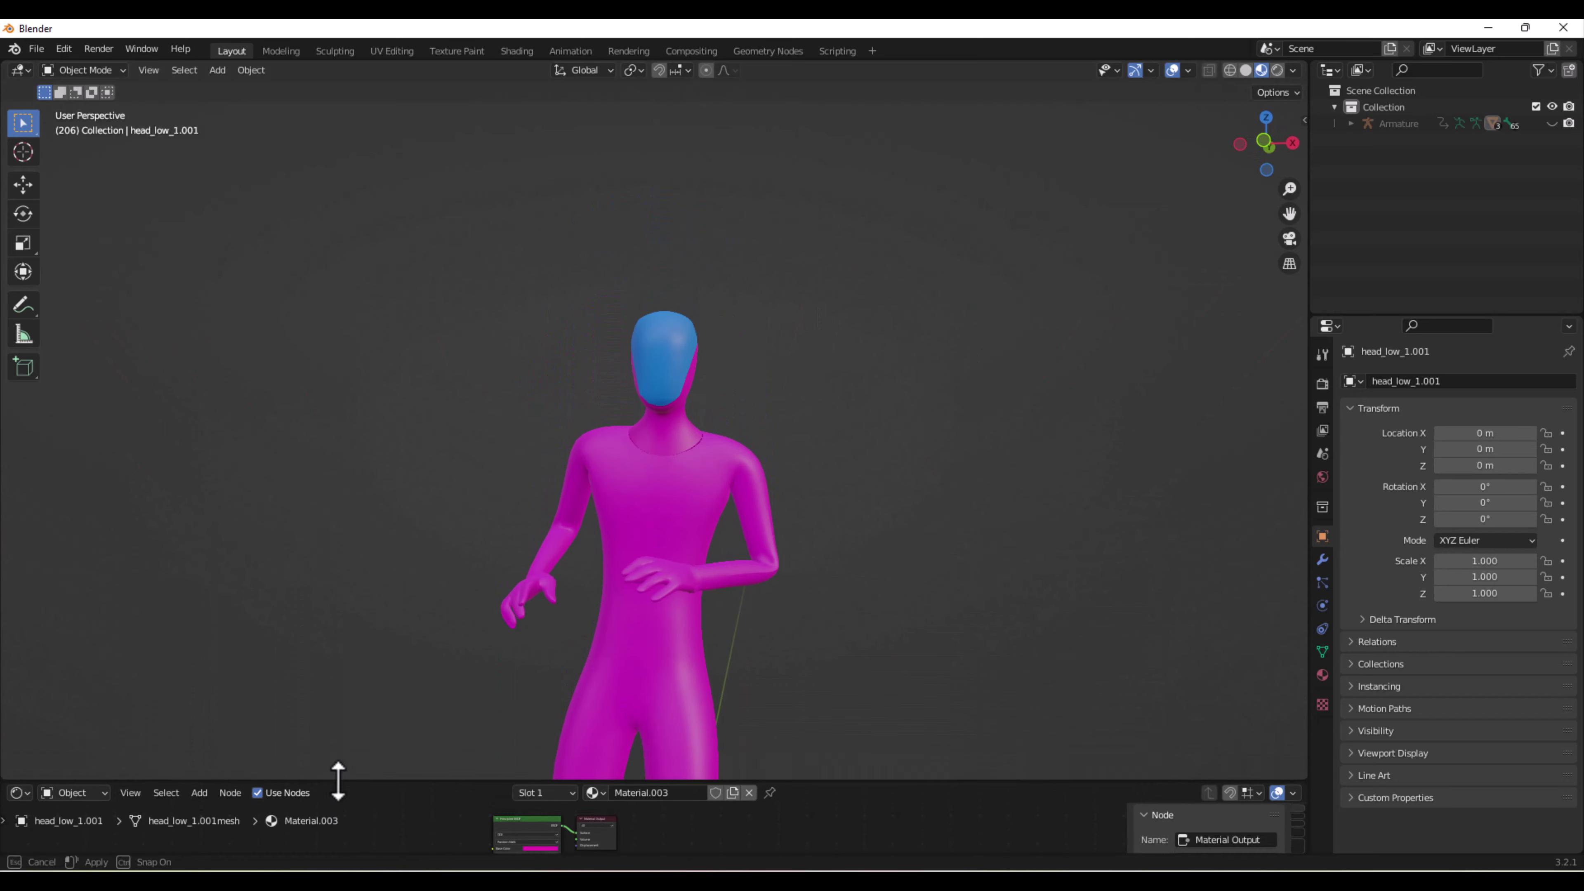
scroll(703, 379, down, 4)
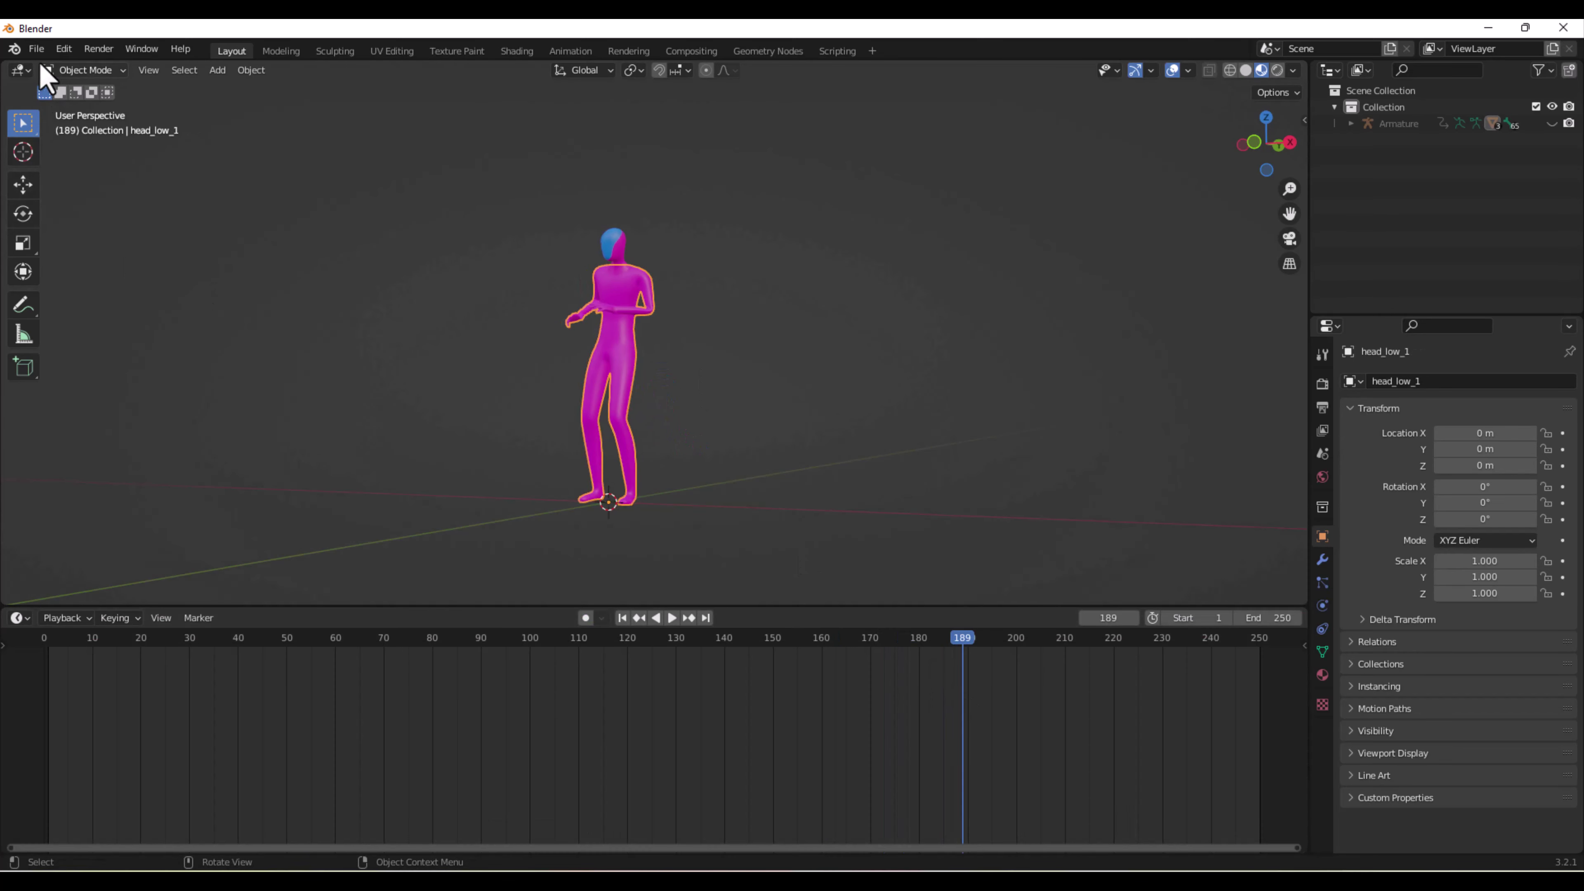
Export the character as Wavefront (.obj) (experimental) to untitled.obj in Tutorials, with Export Animation enabled for frames 1 to 250.
click(37, 48)
mouse_move(87, 288)
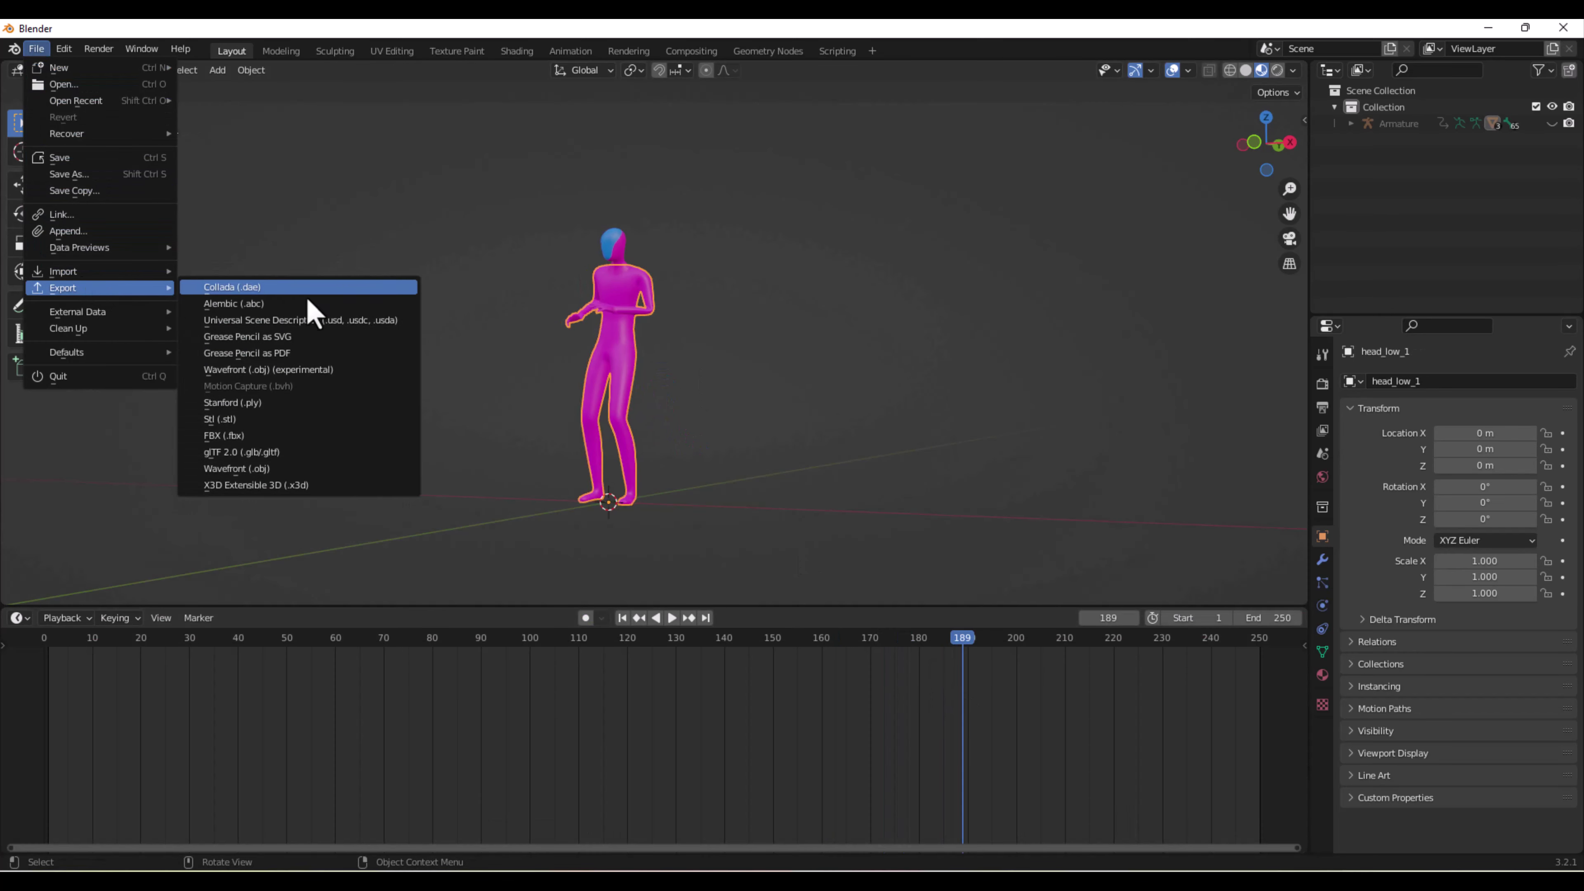
click(283, 369)
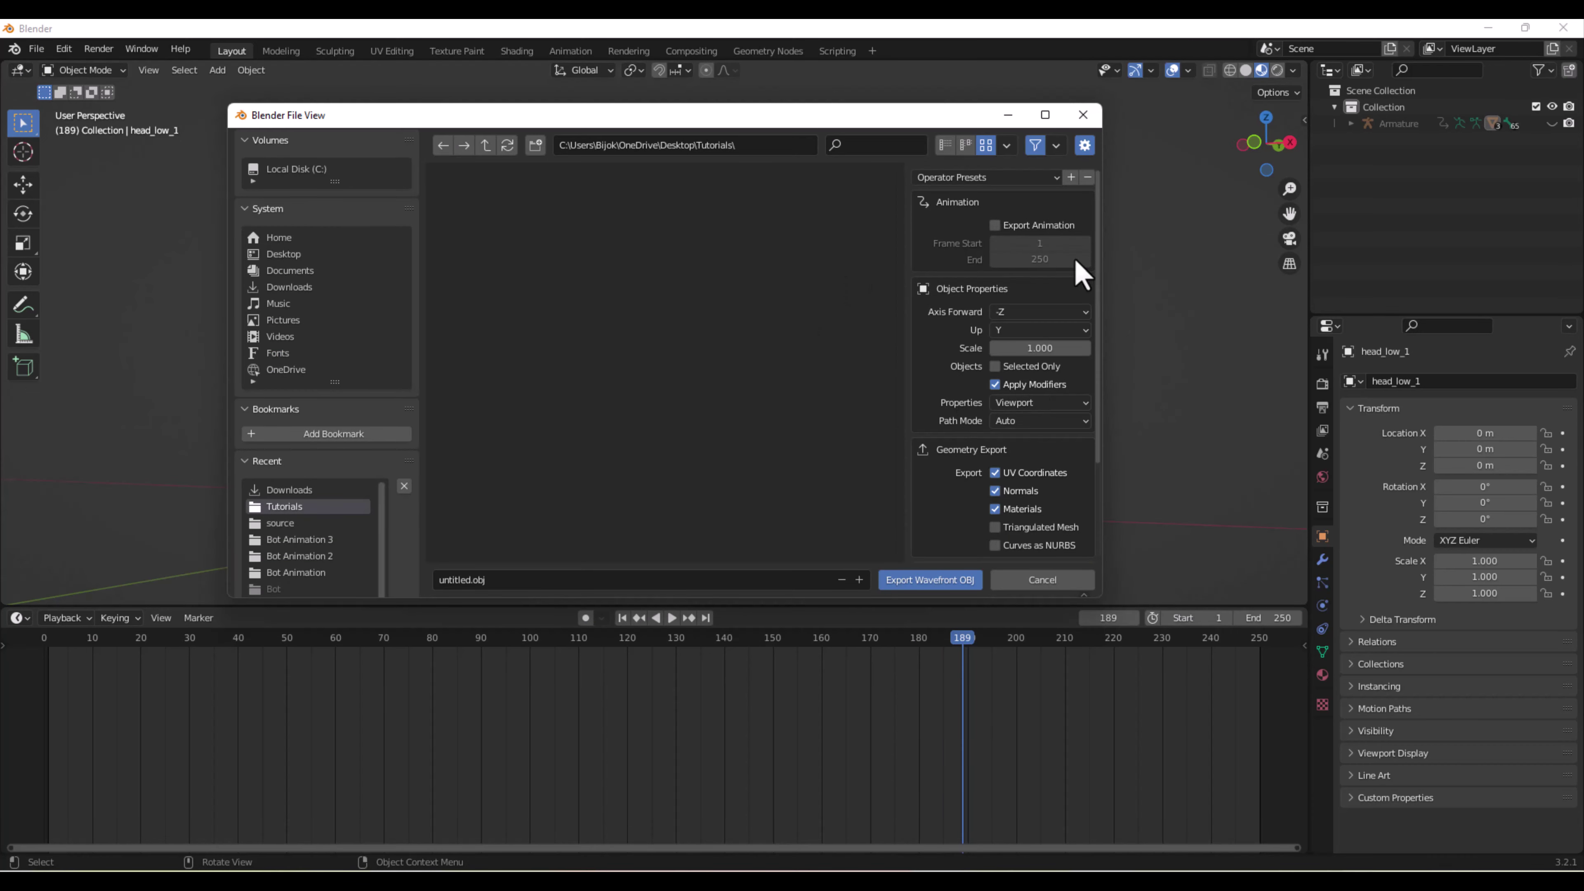
click(1020, 225)
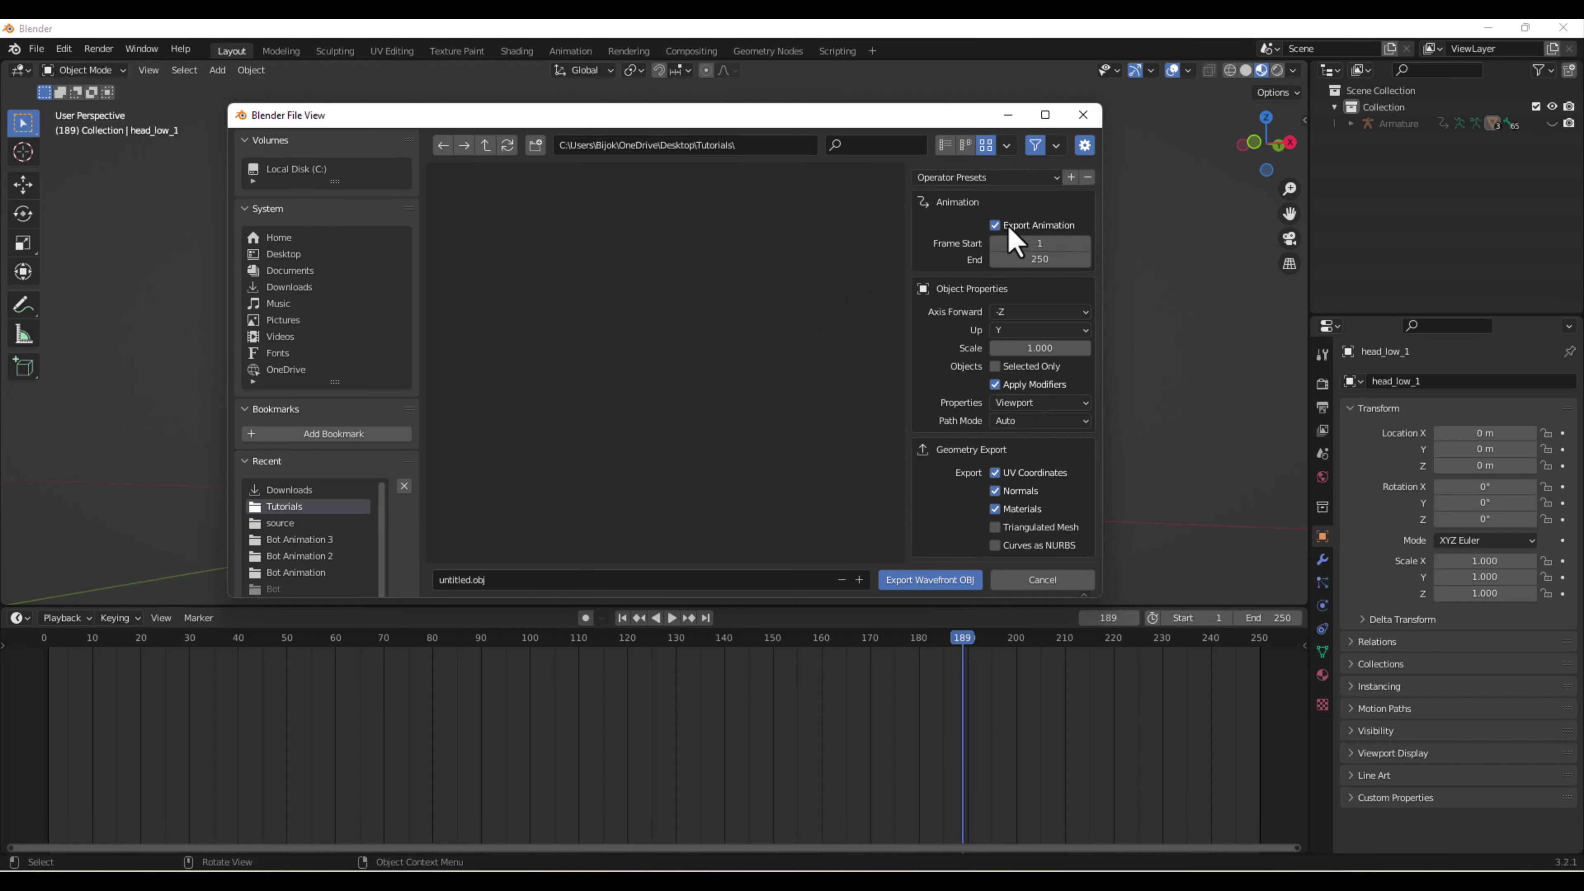
click(1044, 262)
key(Return)
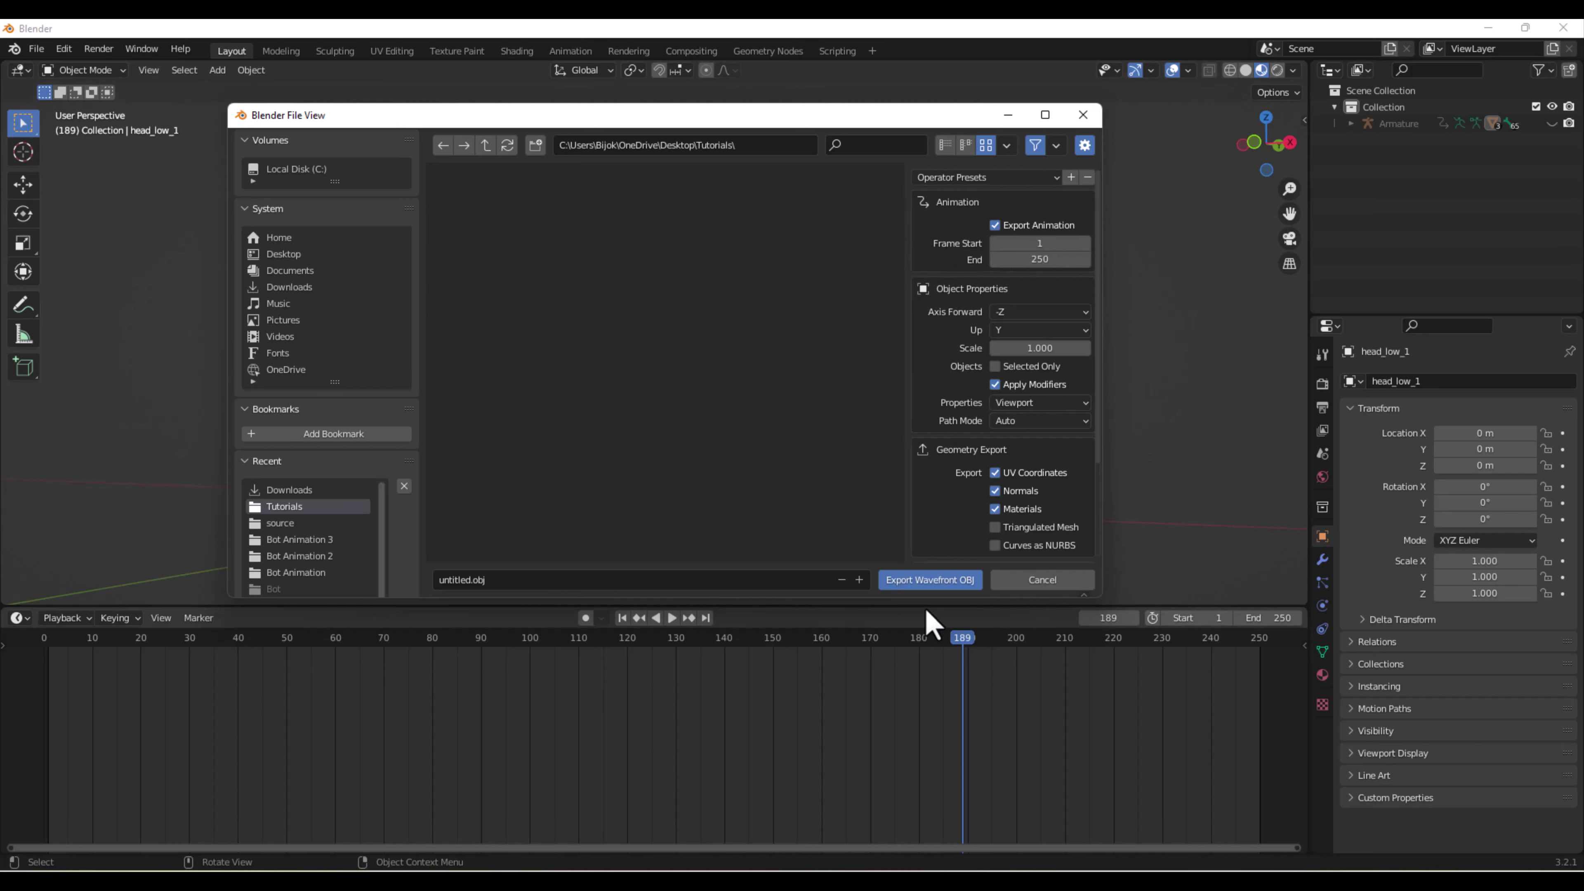
click(927, 580)
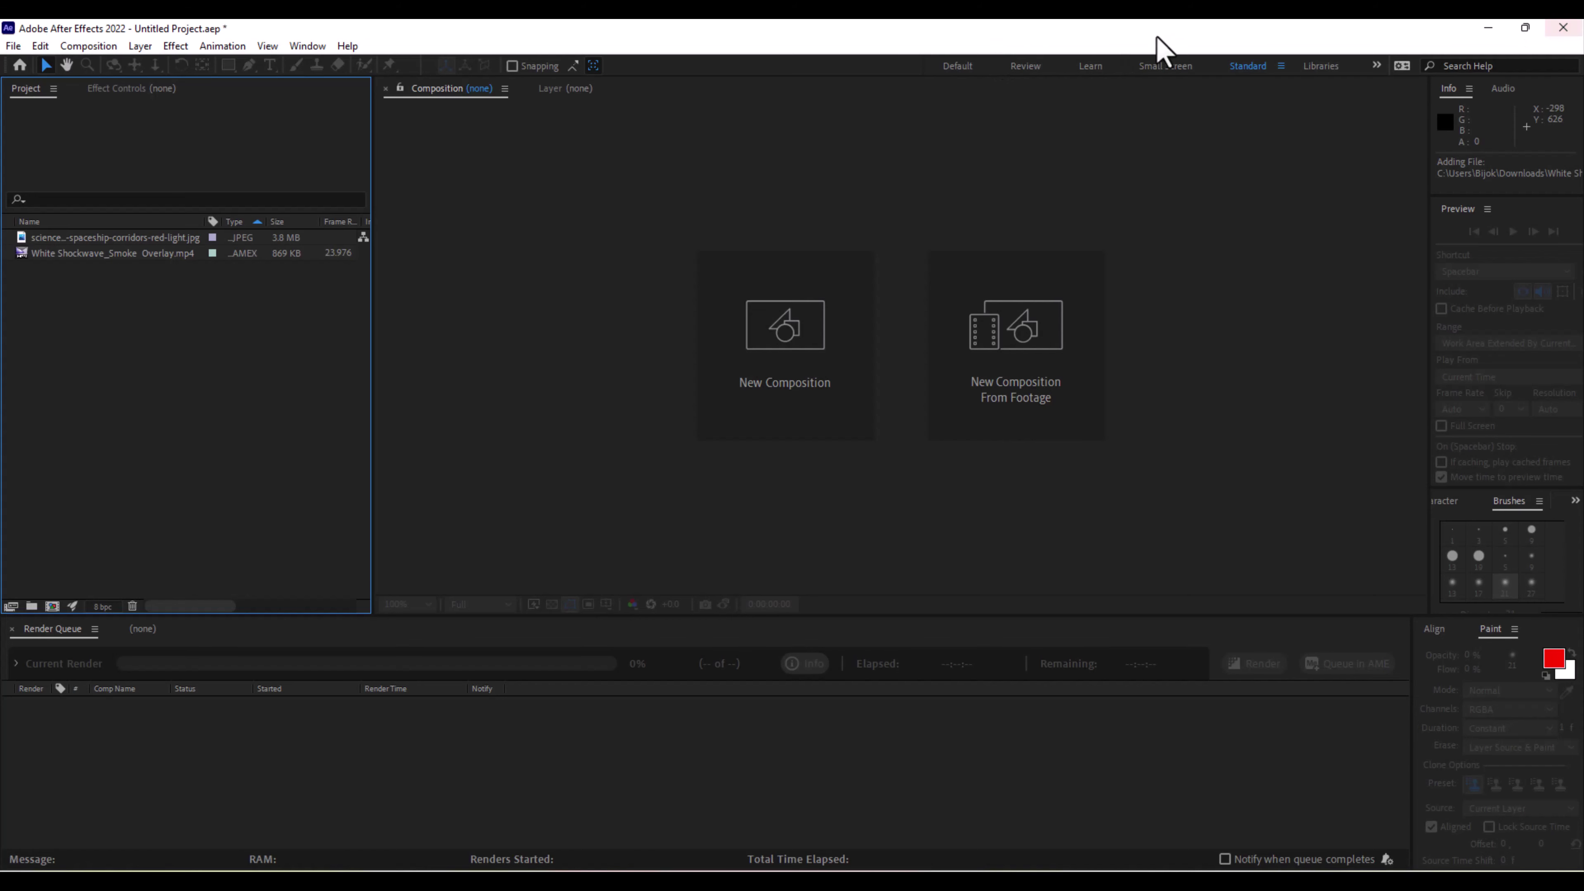
In After Effects, create the 1920 × 1080, 30 fps composition Comp 1 with a duration of 0:00:10:00.
click(836, 343)
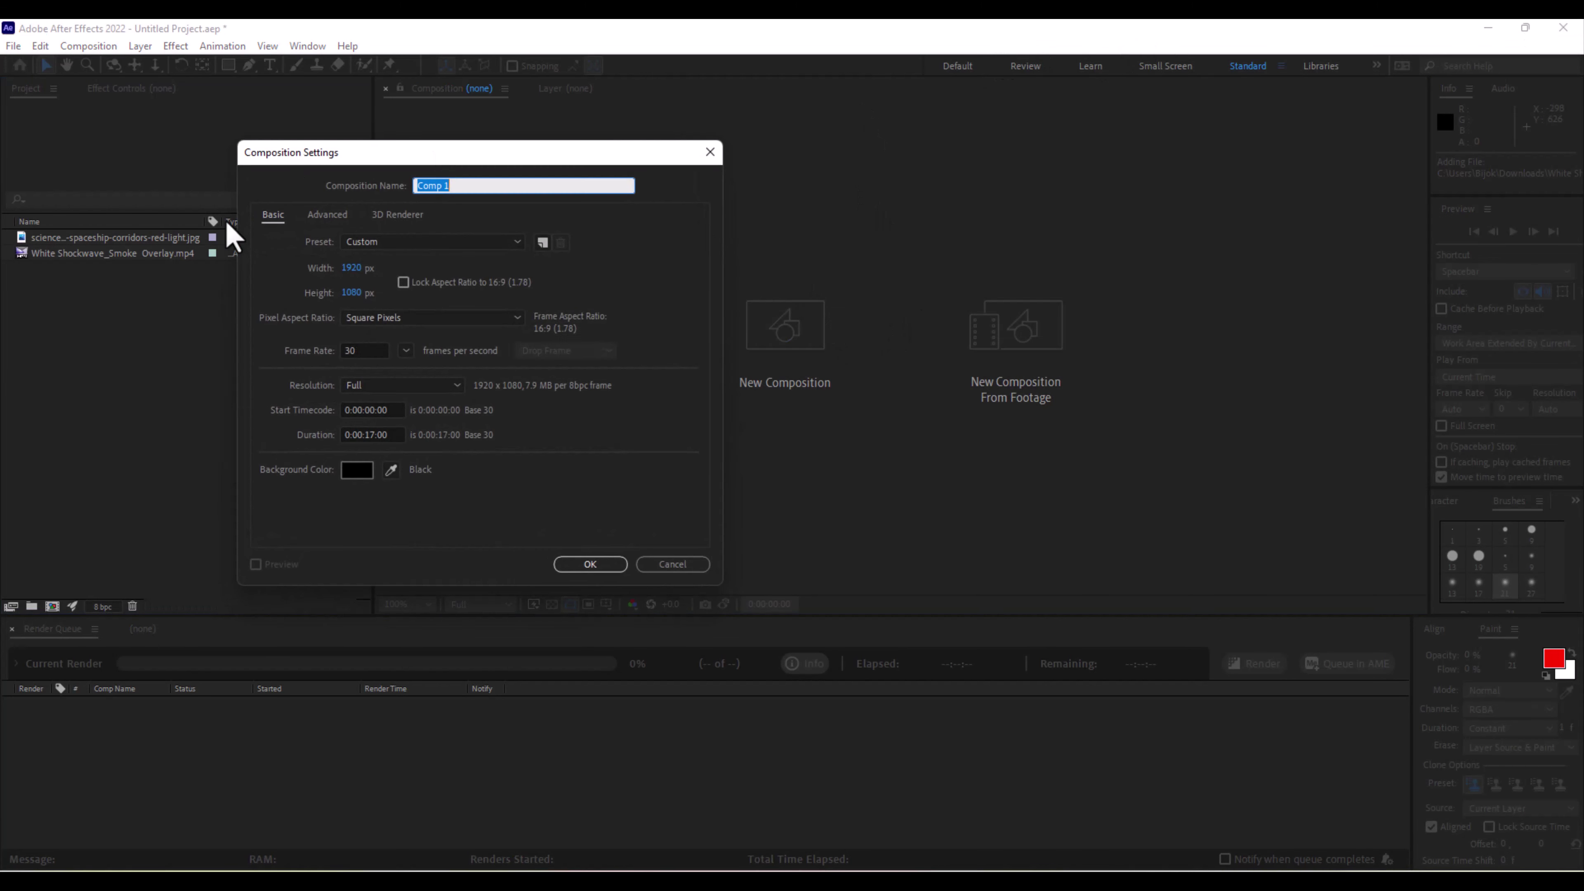
click(375, 434)
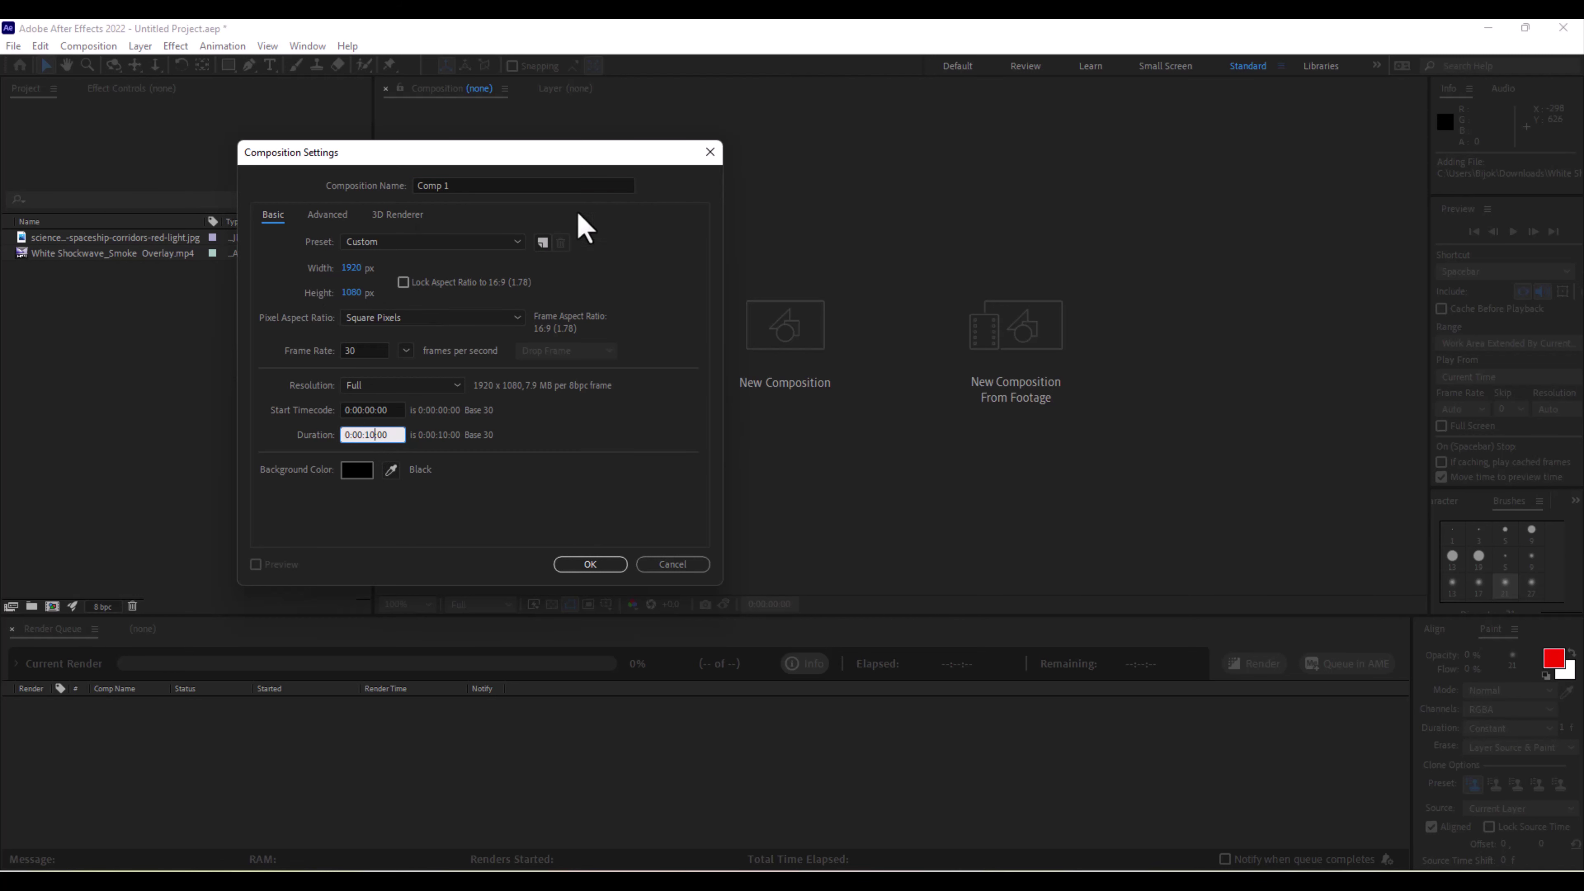
click(496, 181)
click(577, 565)
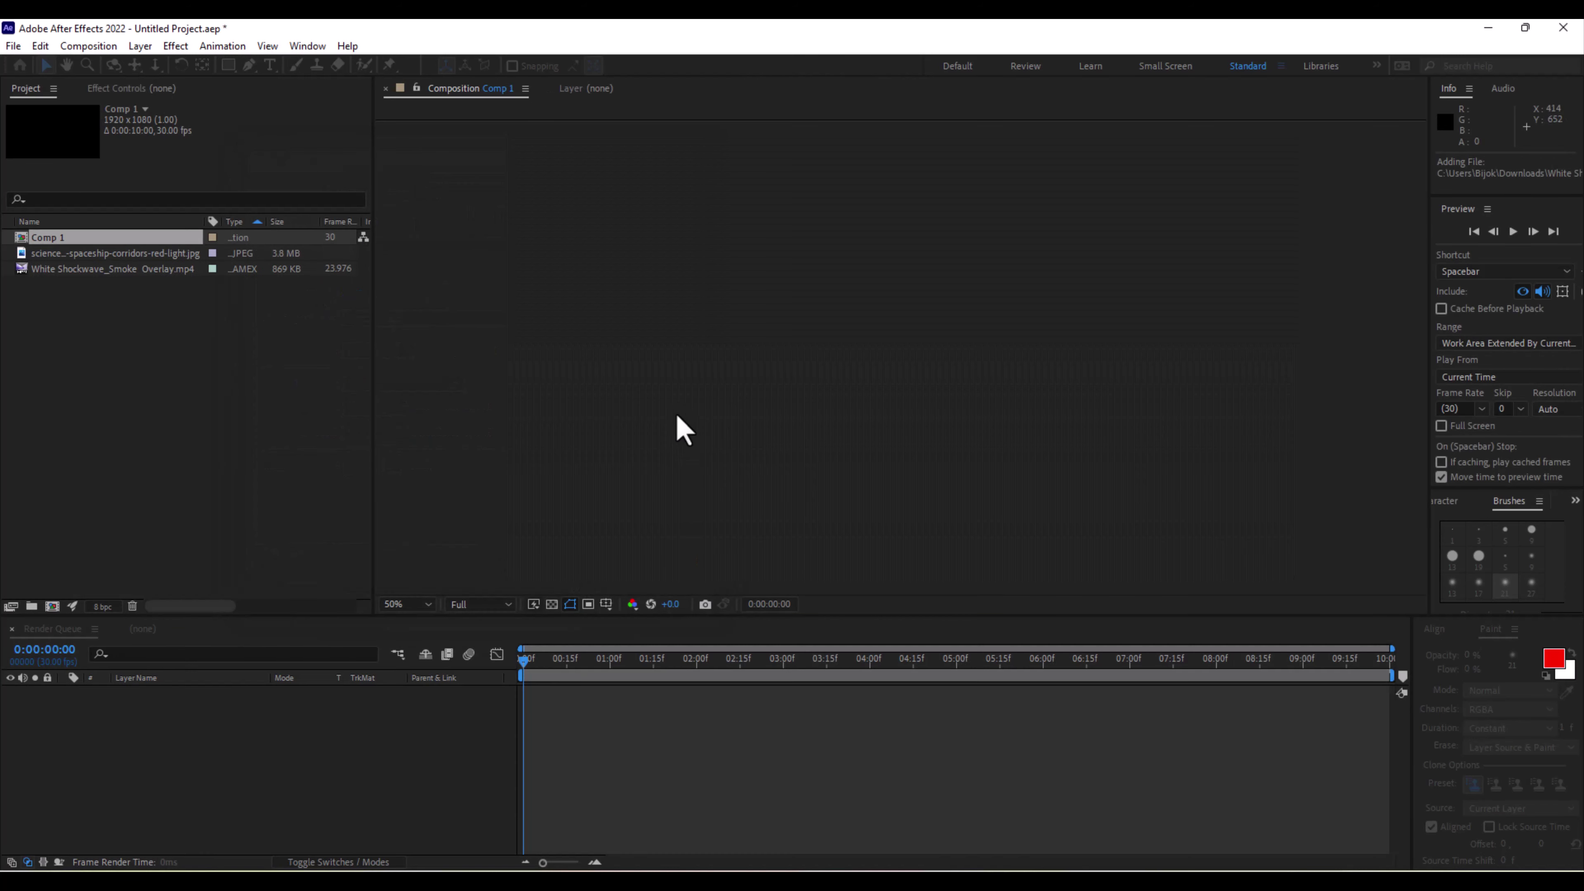
Add a black composition-sized solid named E3D to Comp 1.
click(910, 658)
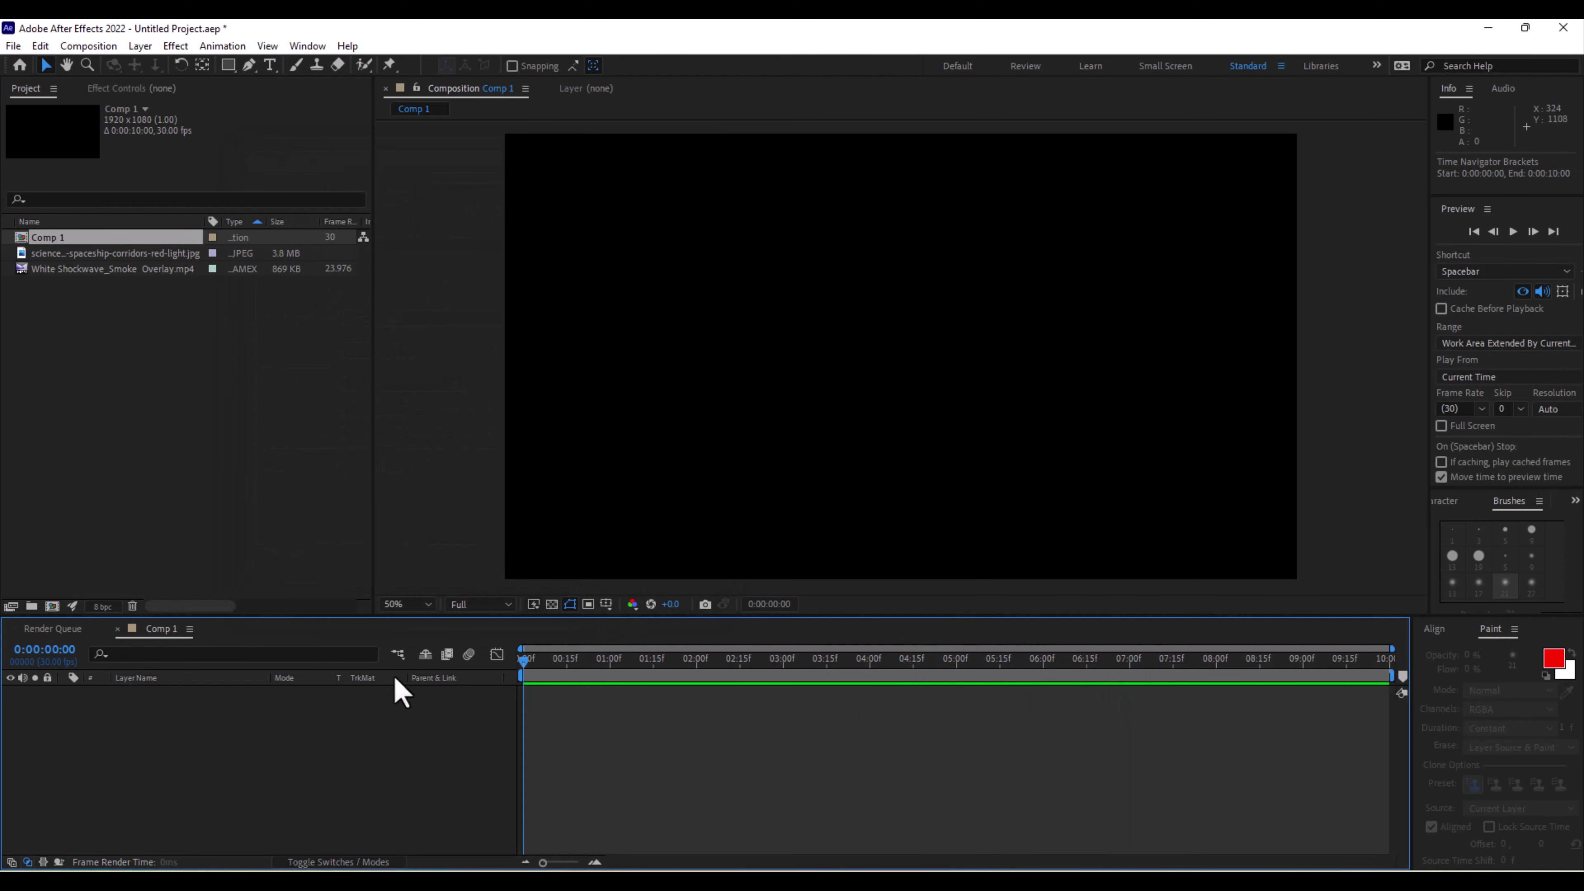
scroll(836, 375, down, 1)
scroll(836, 375, up, 1)
scroll(838, 377, down, 1)
right_click(212, 766)
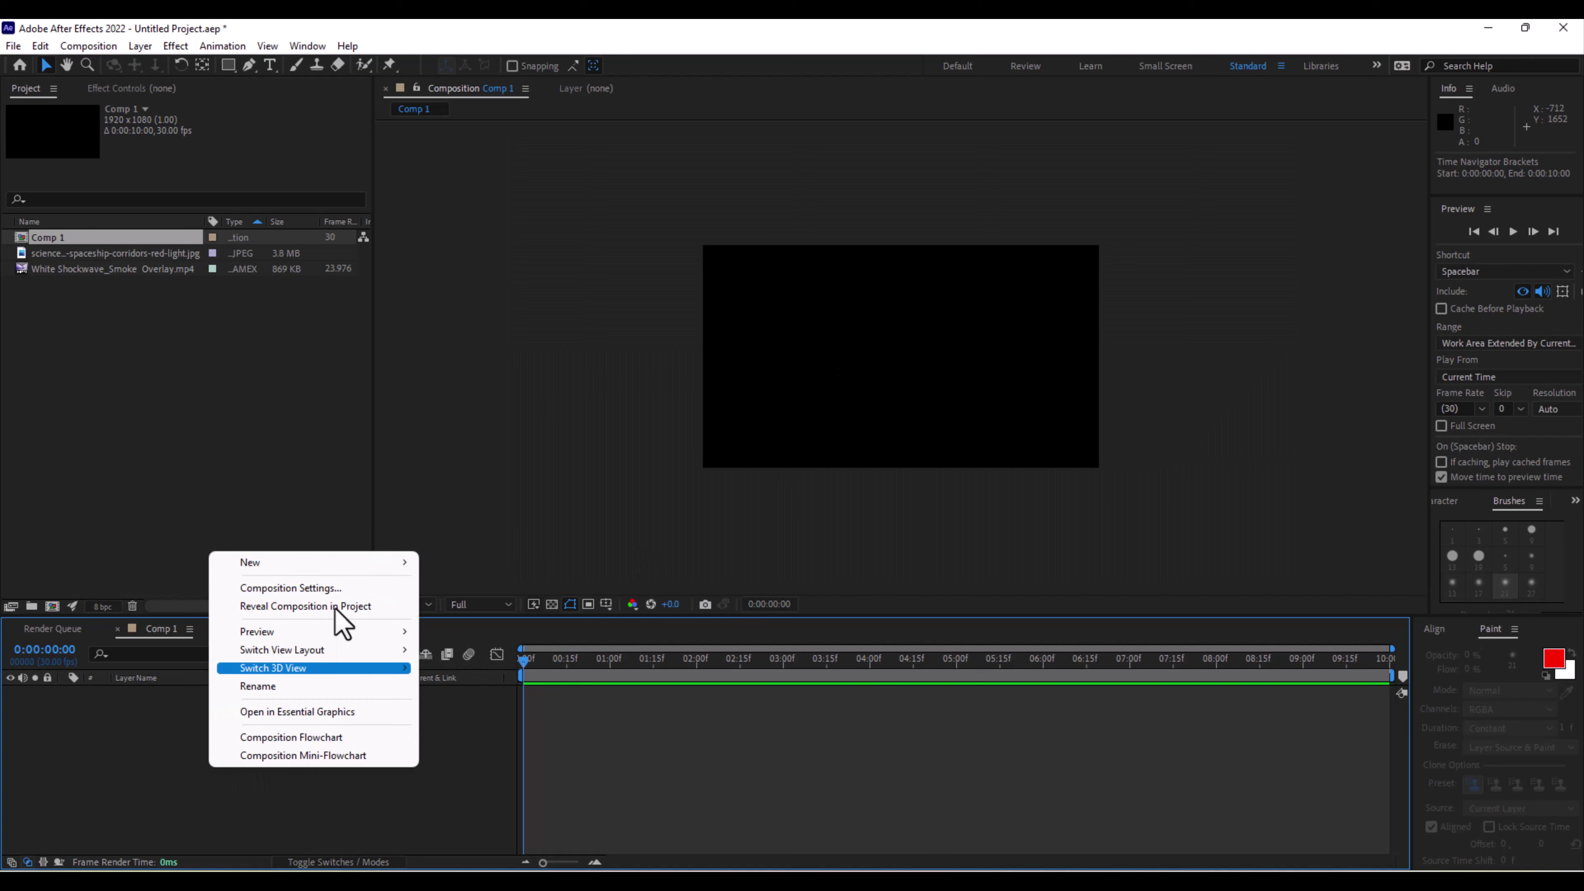
mouse_move(411, 563)
click(449, 606)
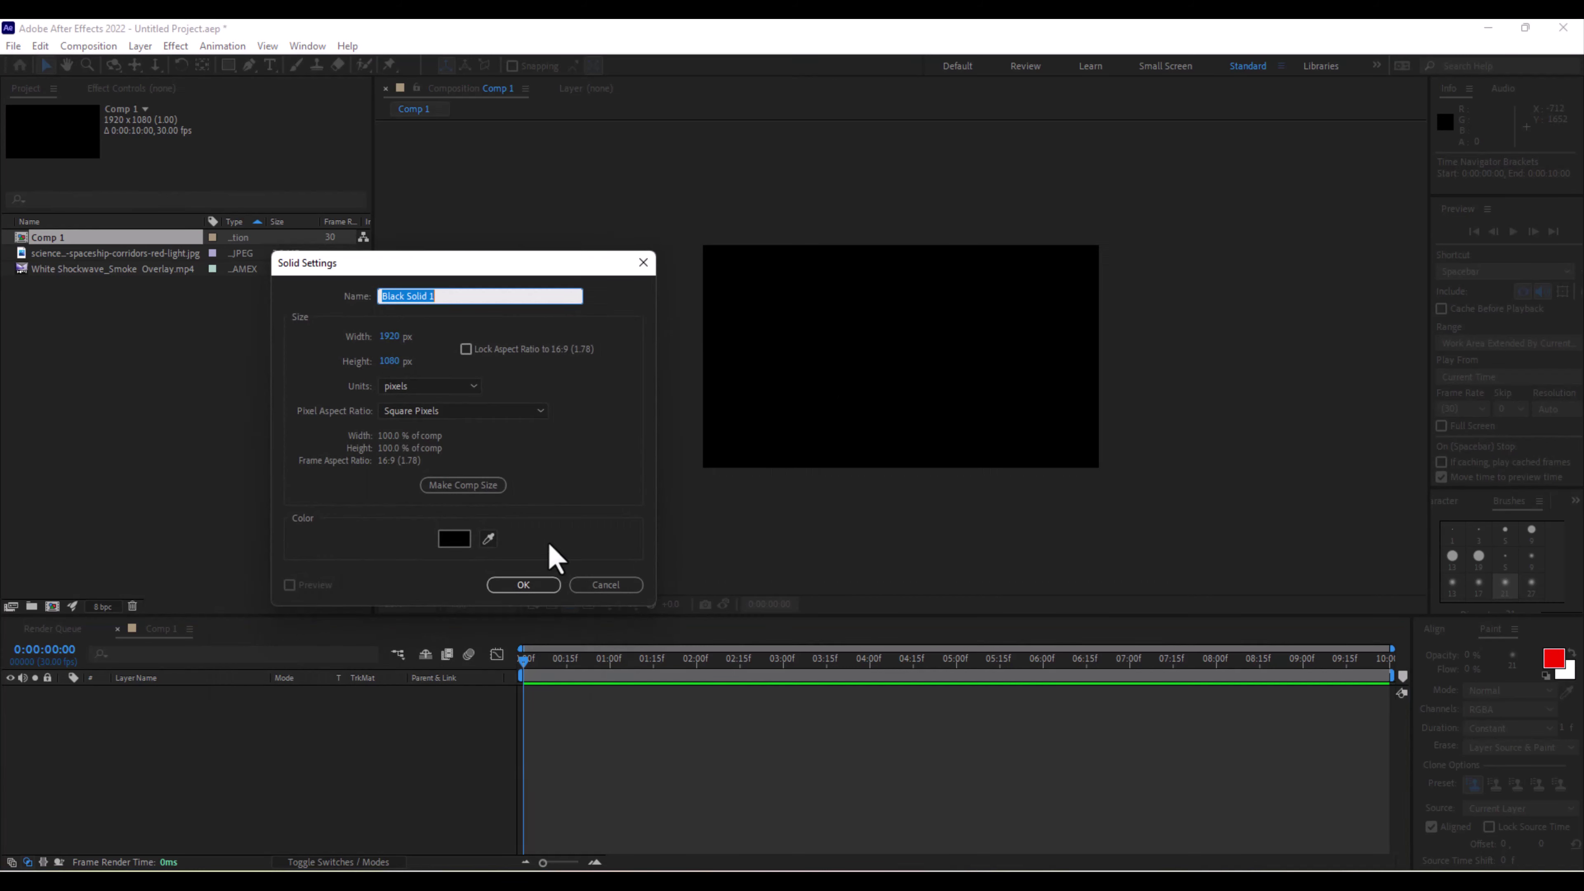
text(E3D)
key(Return)
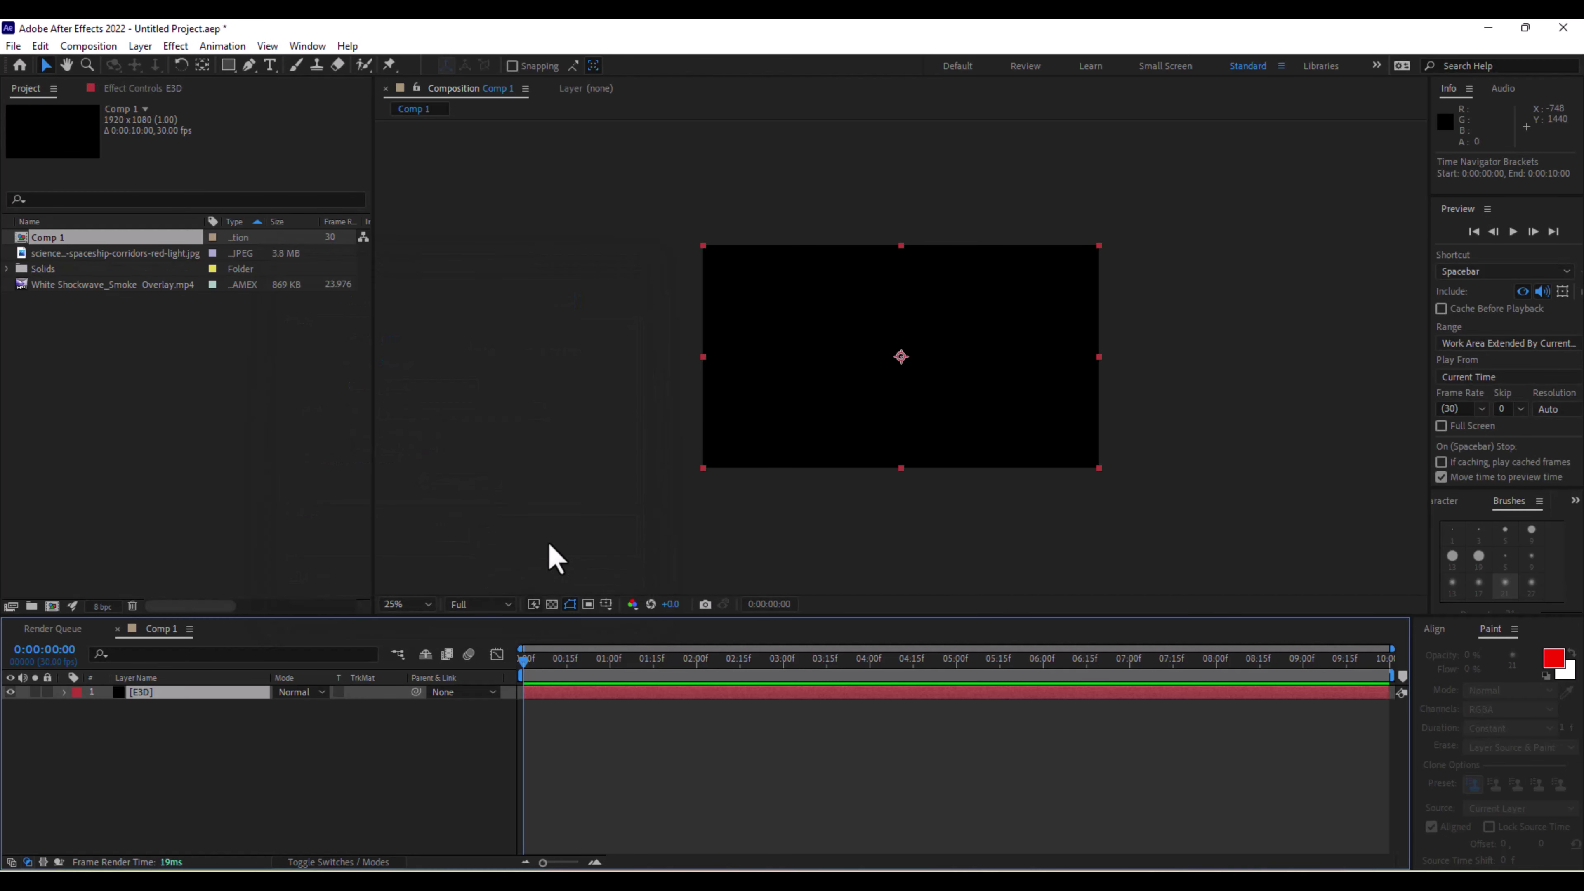
Apply the Video Copilot Element effect to the E3D solid.
click(175, 46)
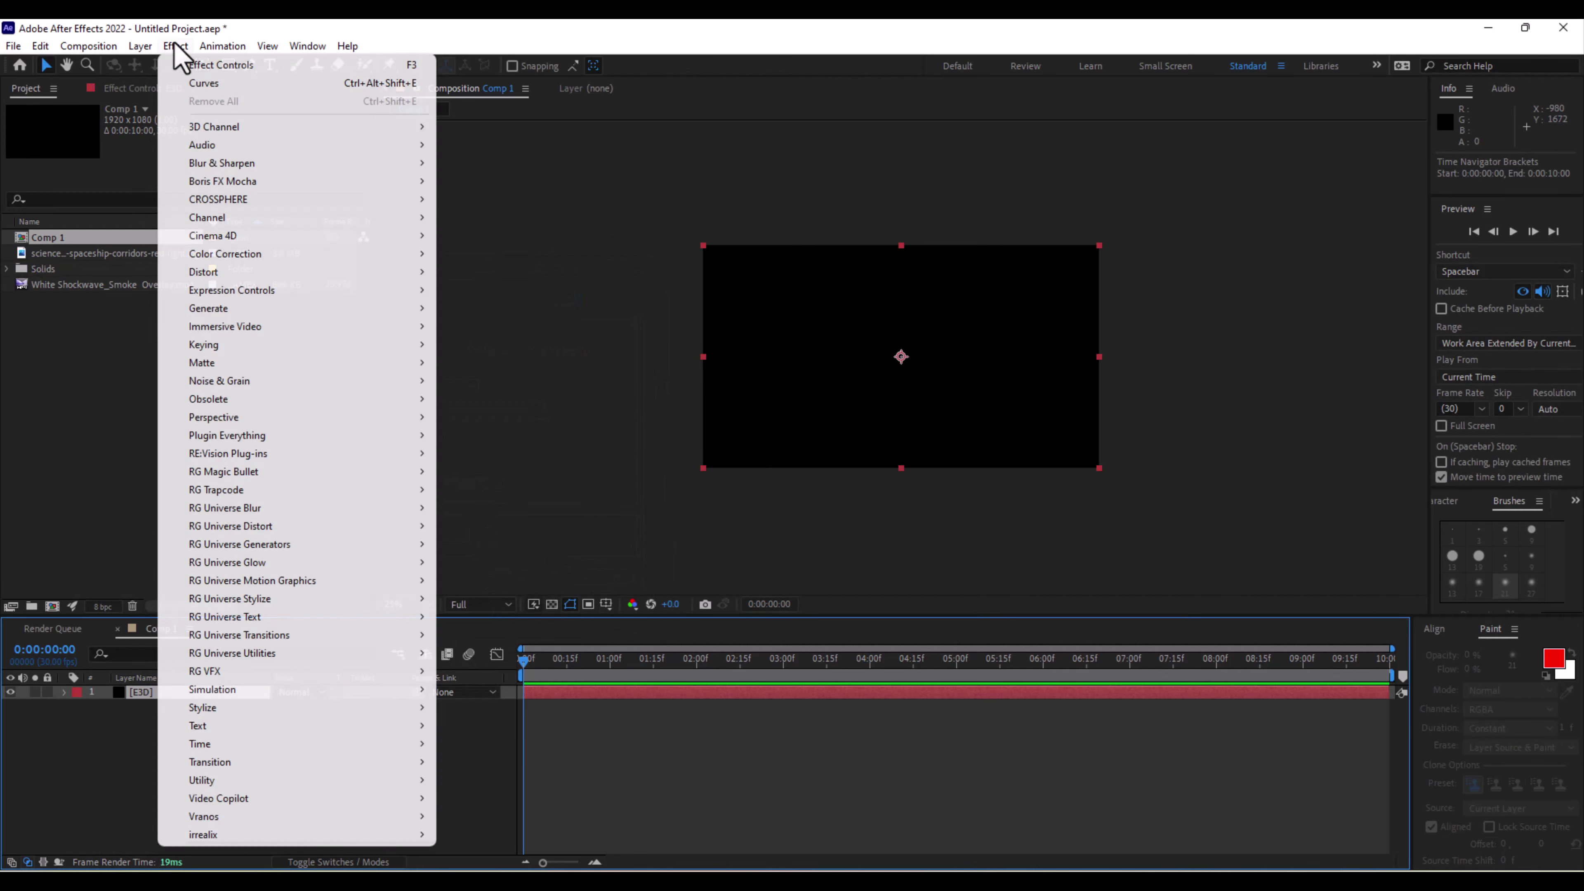
mouse_move(306, 800)
click(465, 800)
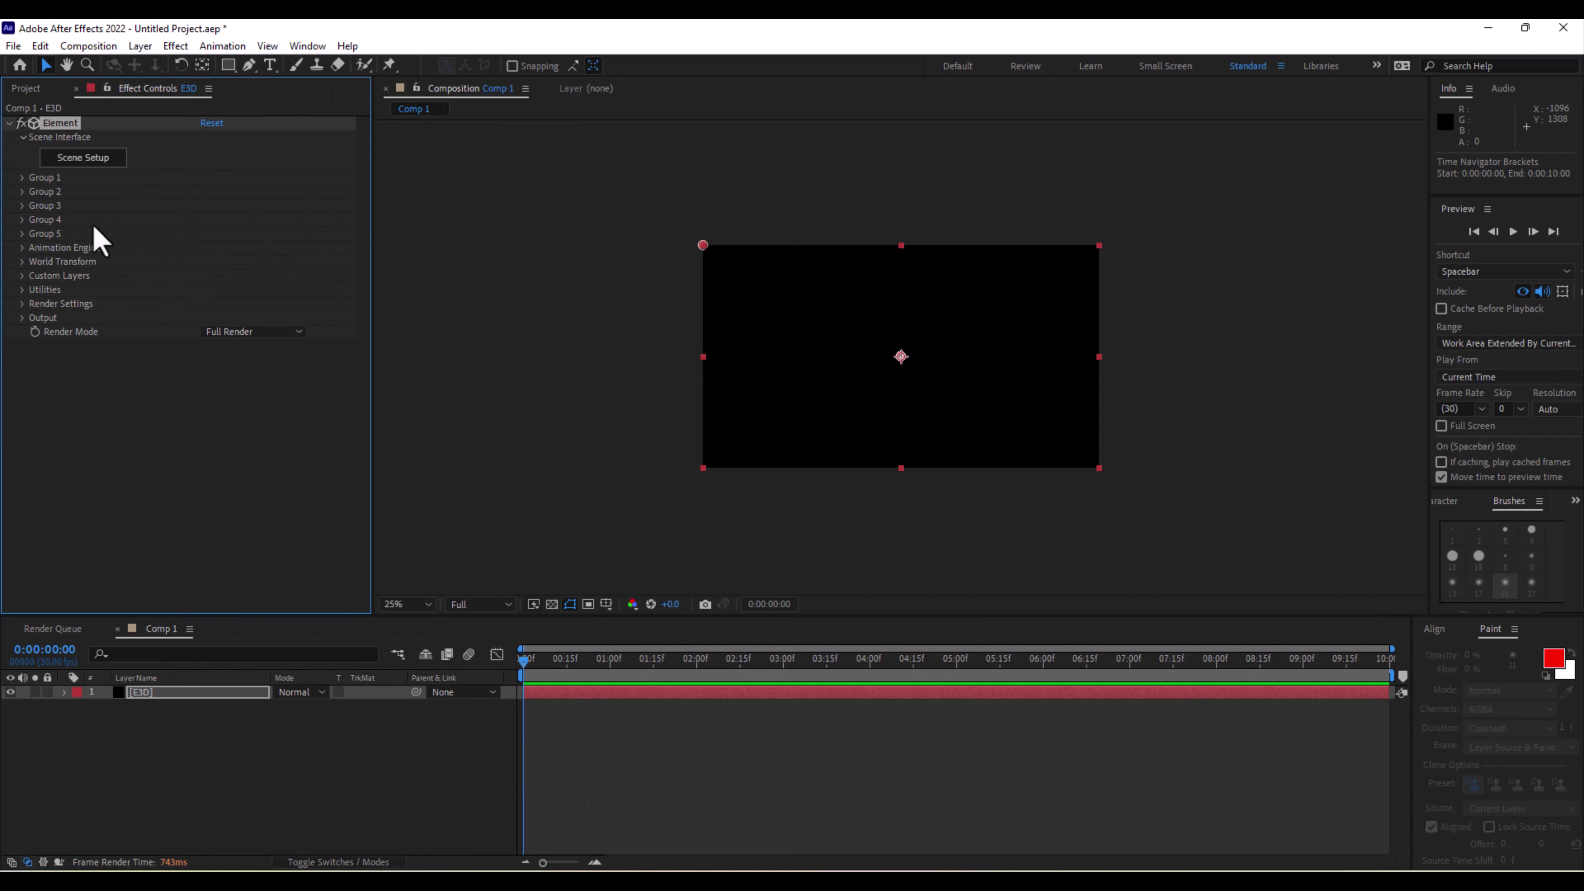
Create a composition from the White Shockwave_Smoke Overlay.mp4 footage and scrub it to 0:00:01:10.
click(26, 87)
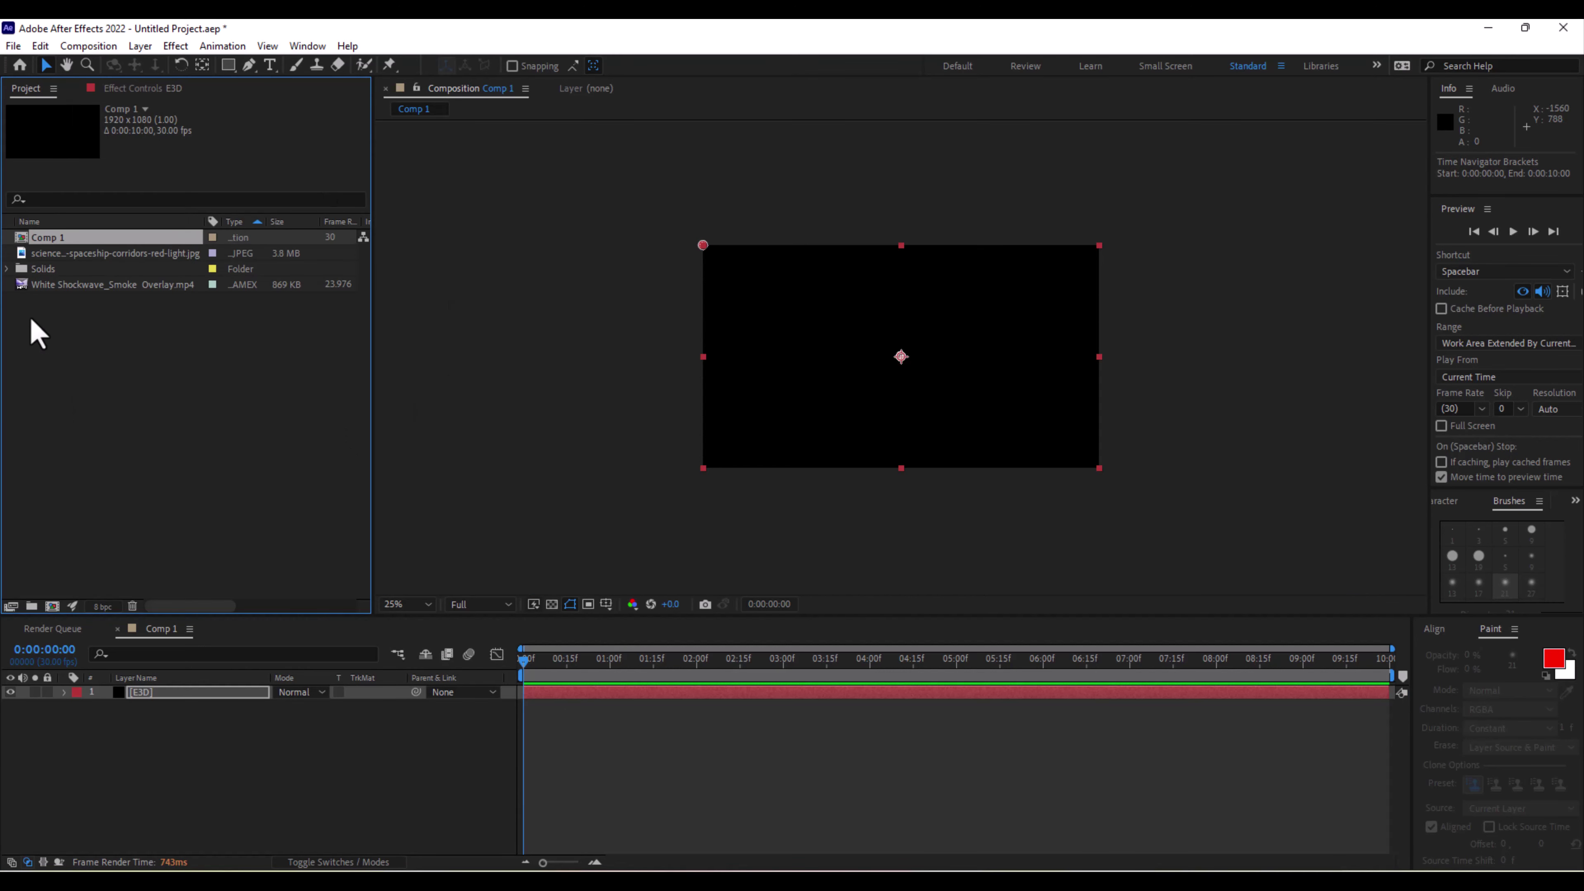
click(65, 285)
drag(58, 288, 54, 609)
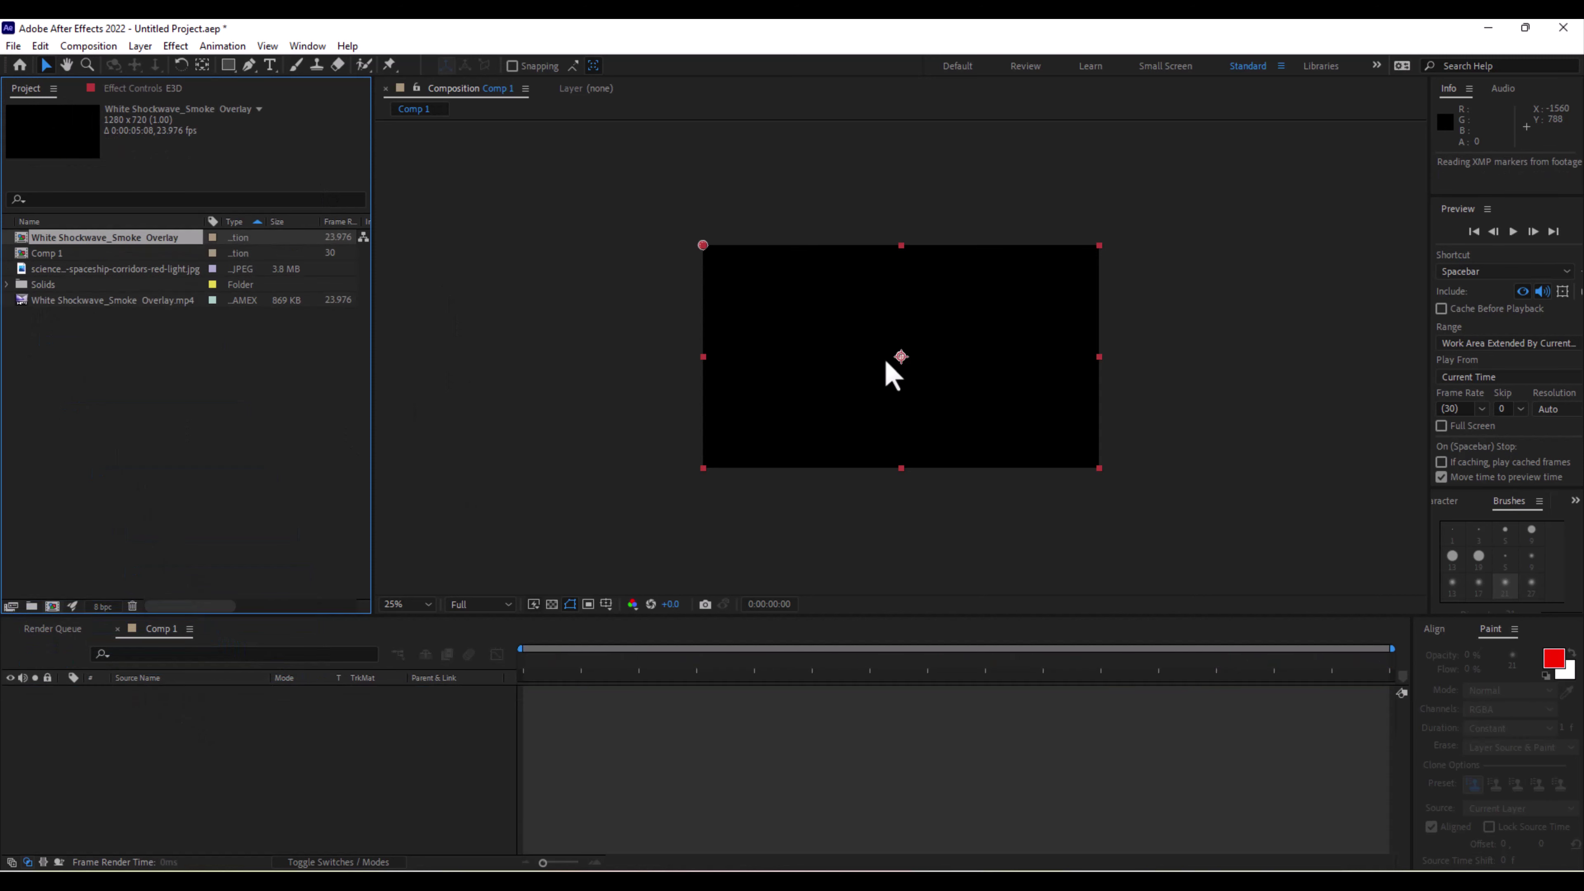
drag(540, 651, 756, 693)
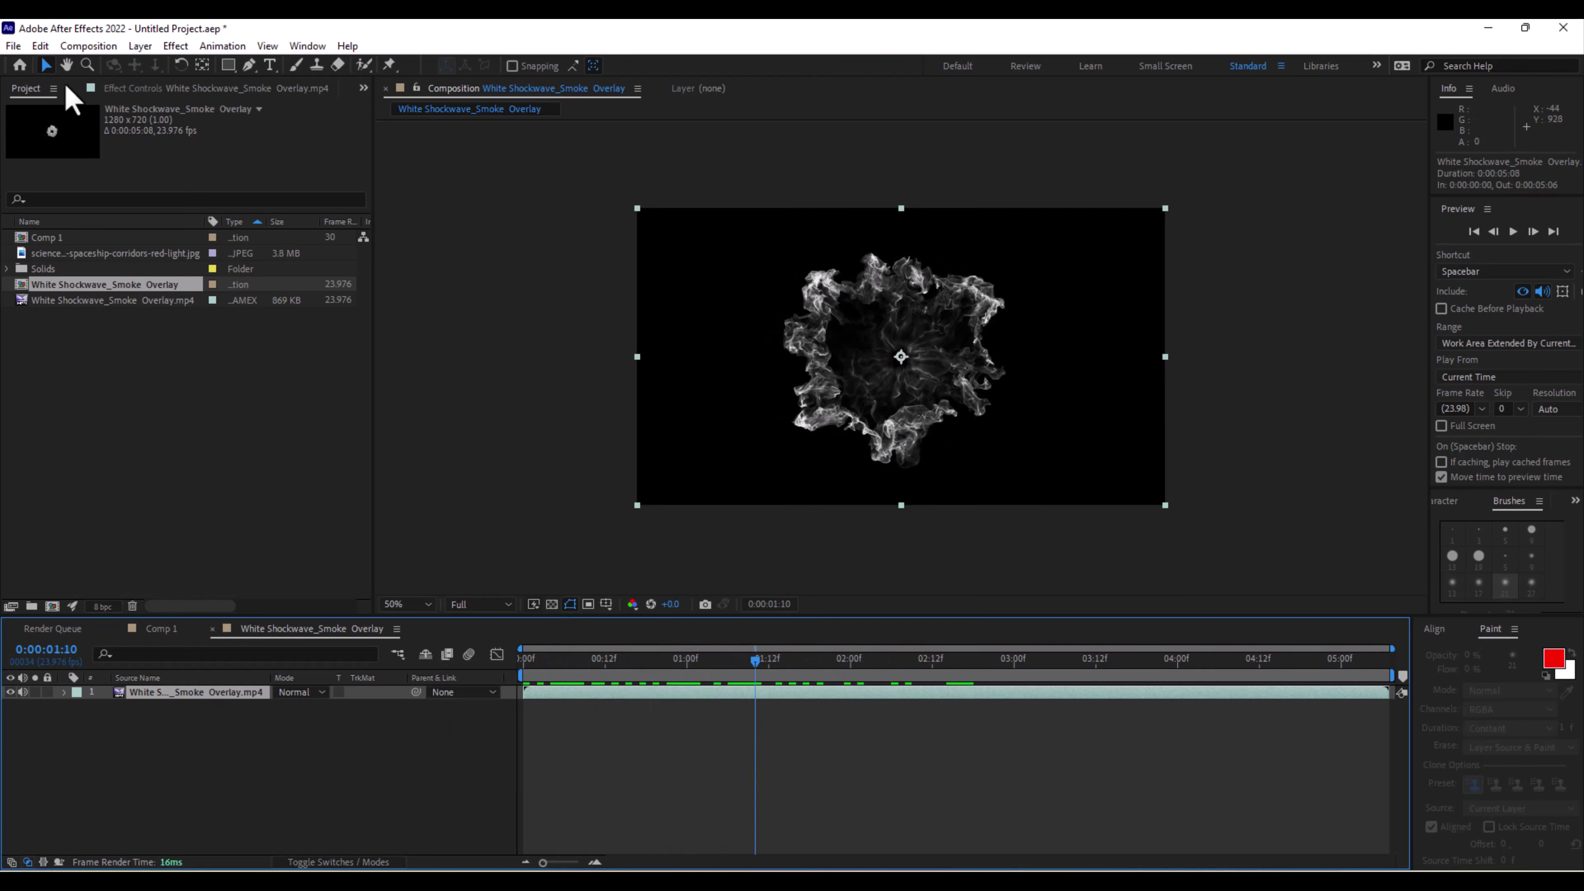
Duplicate the smoke overlay layer and set the upper copy's blending mode to Screen.
click(40, 45)
mouse_move(91, 403)
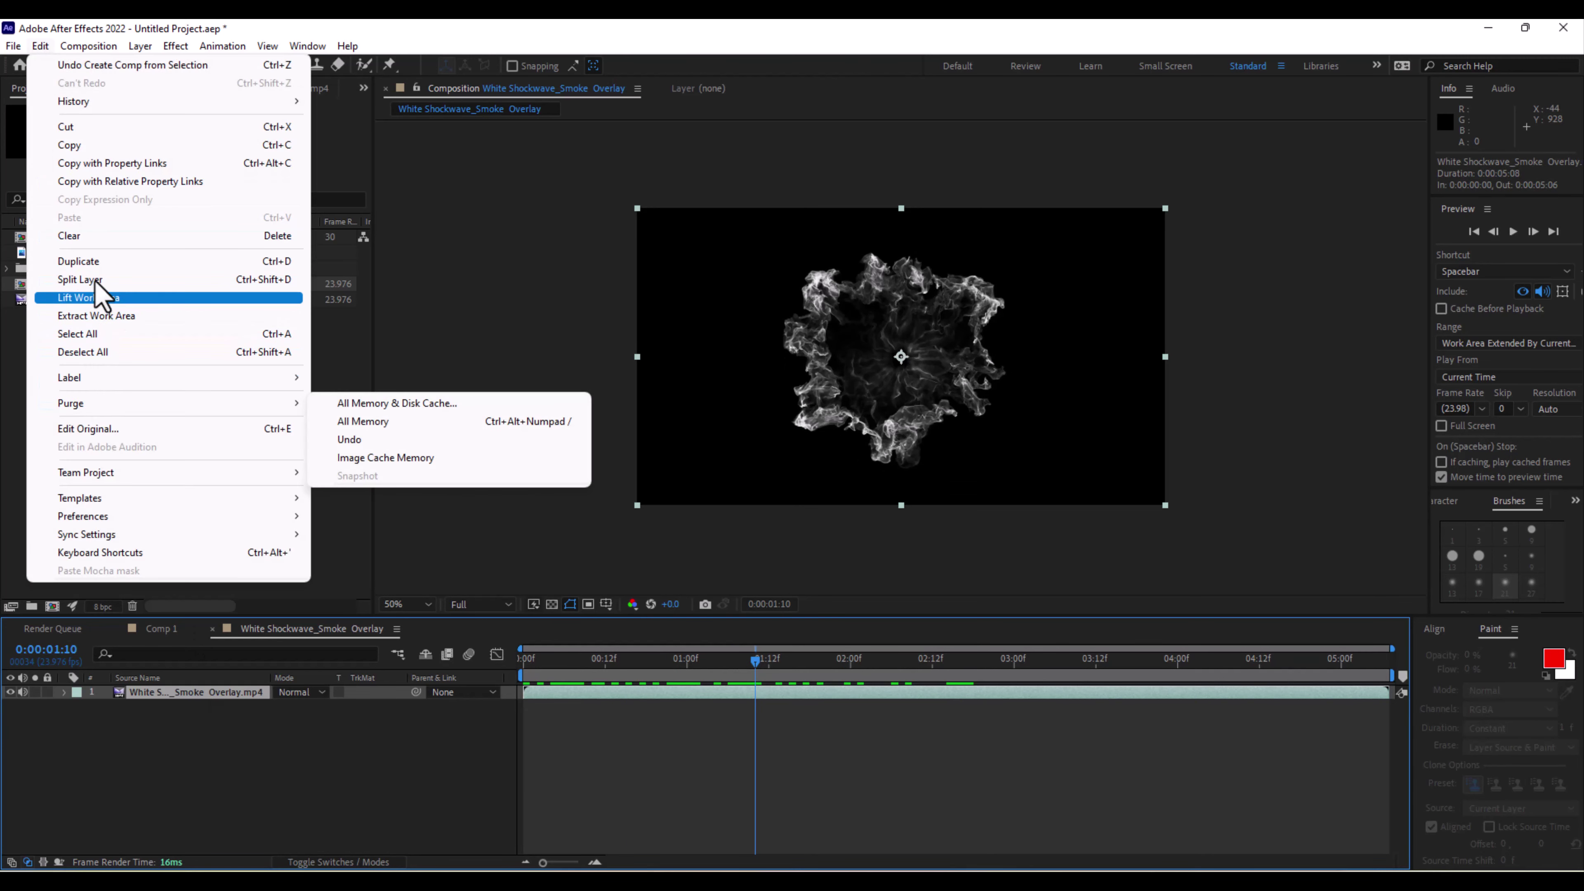
click(79, 261)
click(294, 692)
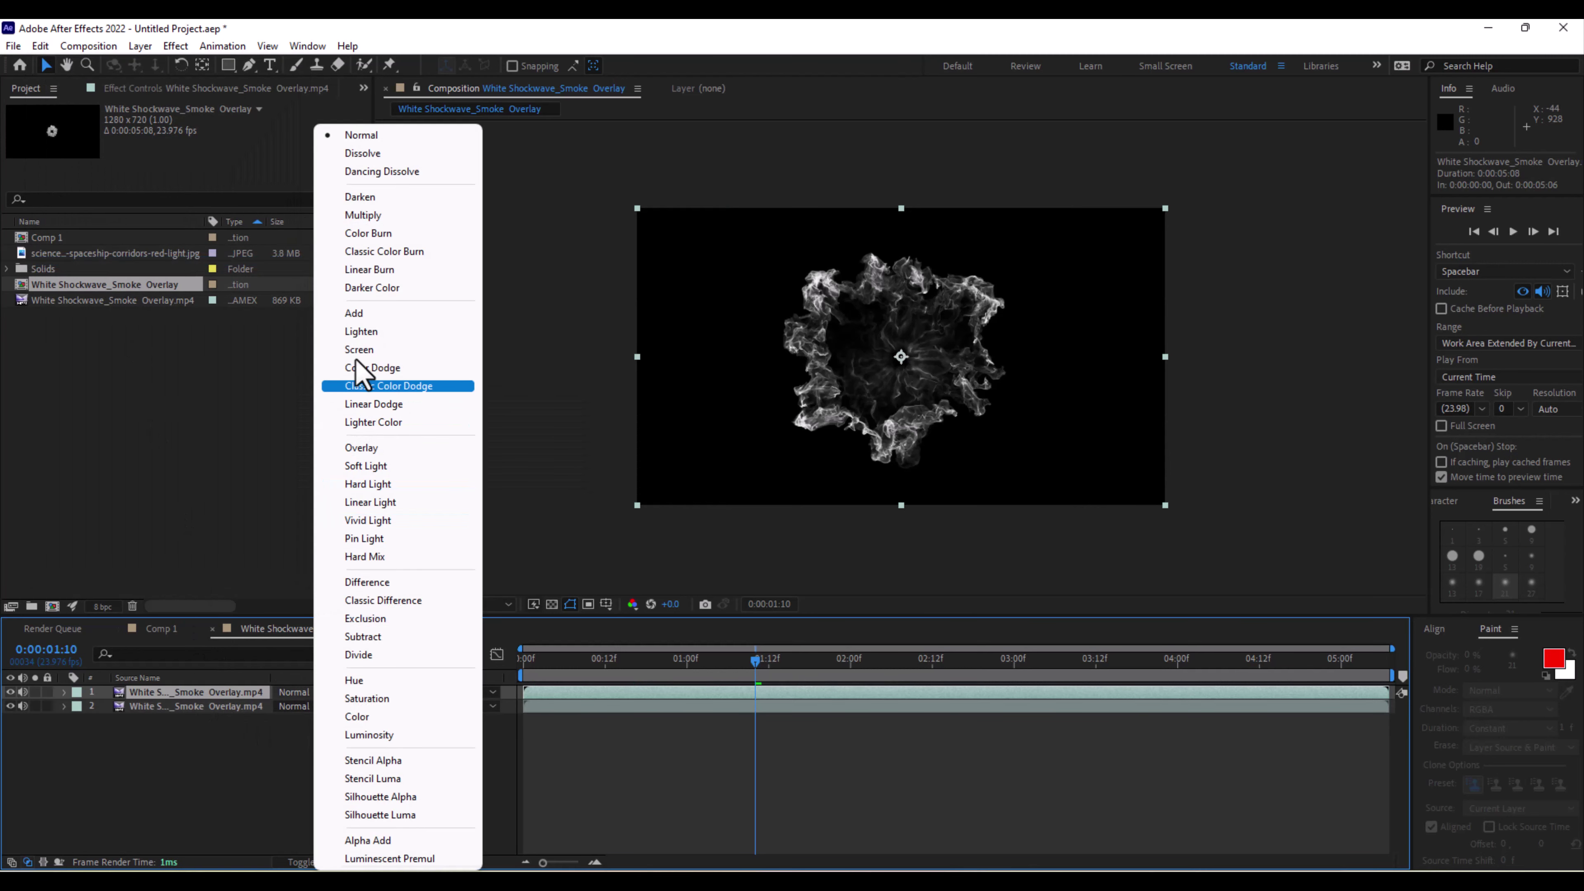
click(364, 350)
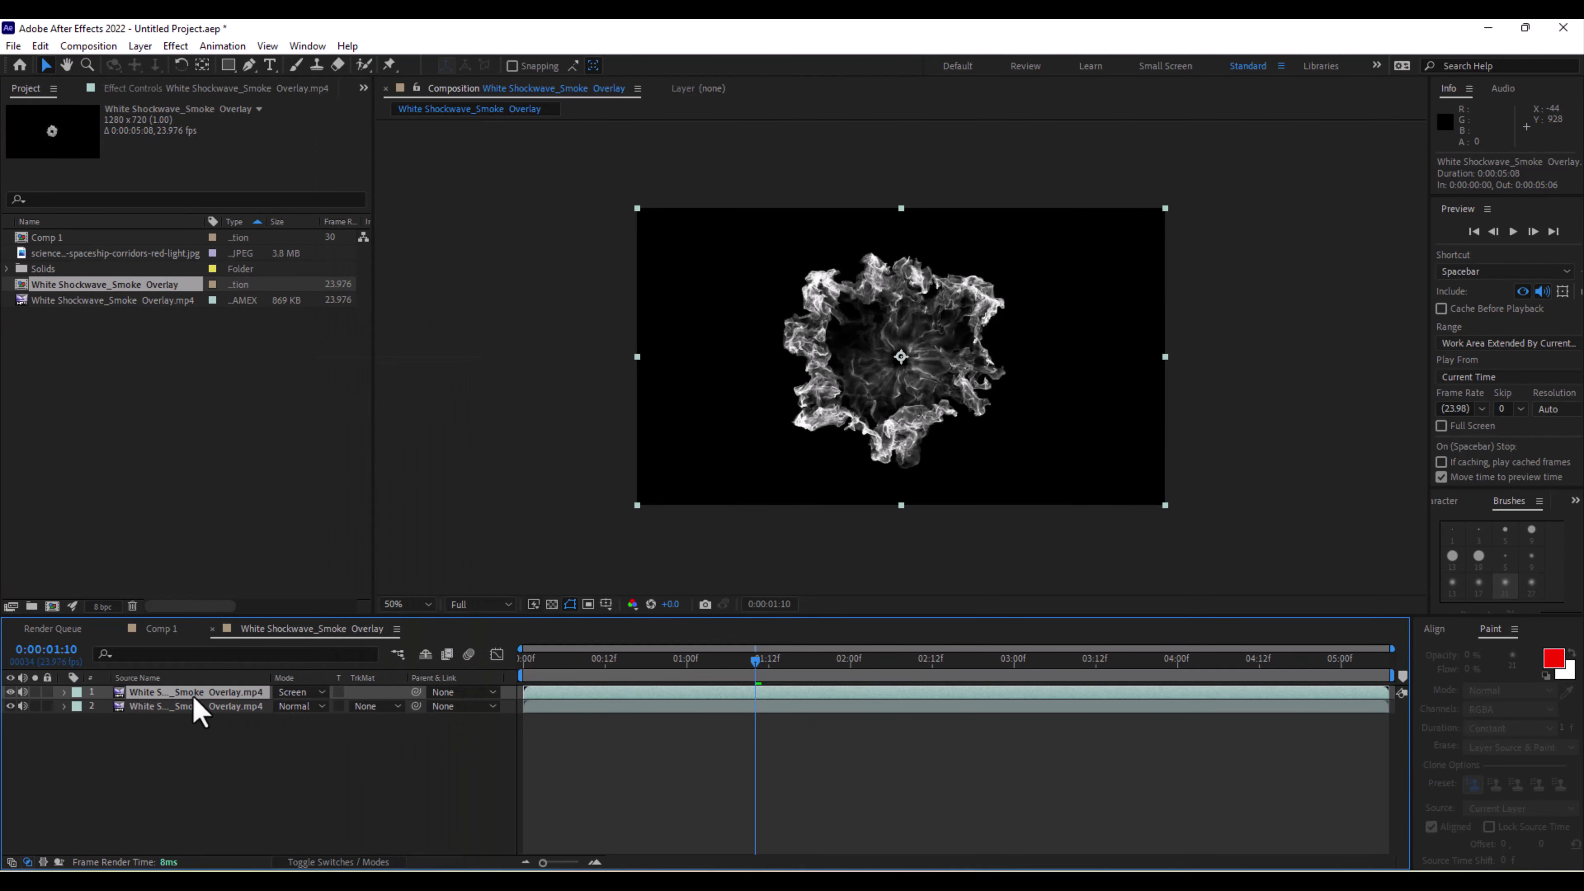
Rotate the upper smoke layer clockwise and scale it to 129%.
key(r)
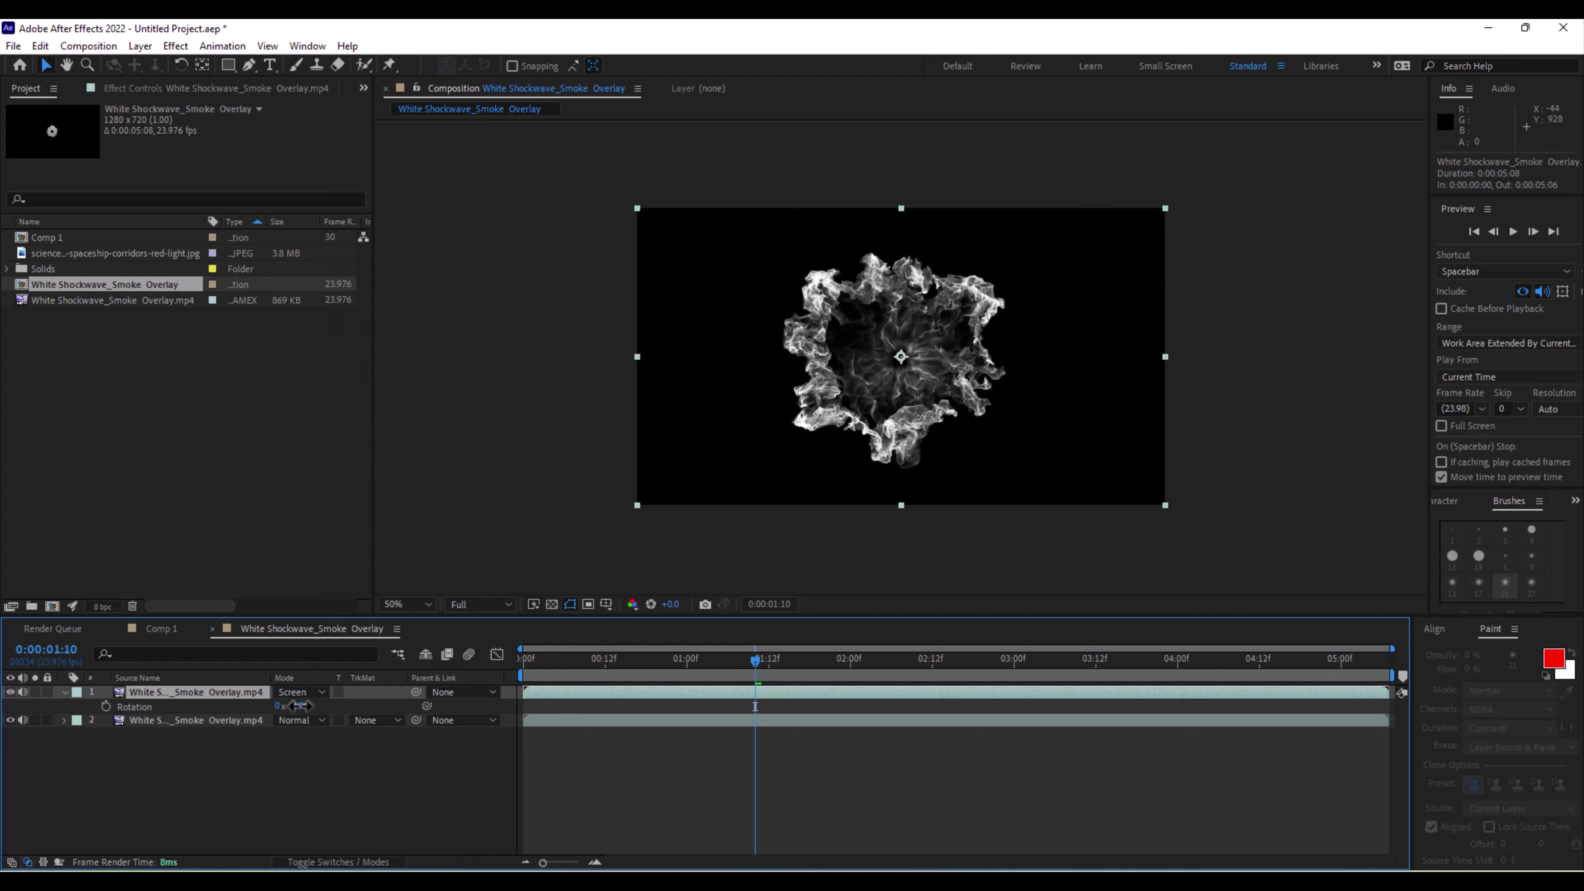
drag(292, 706, 326, 708)
key(s)
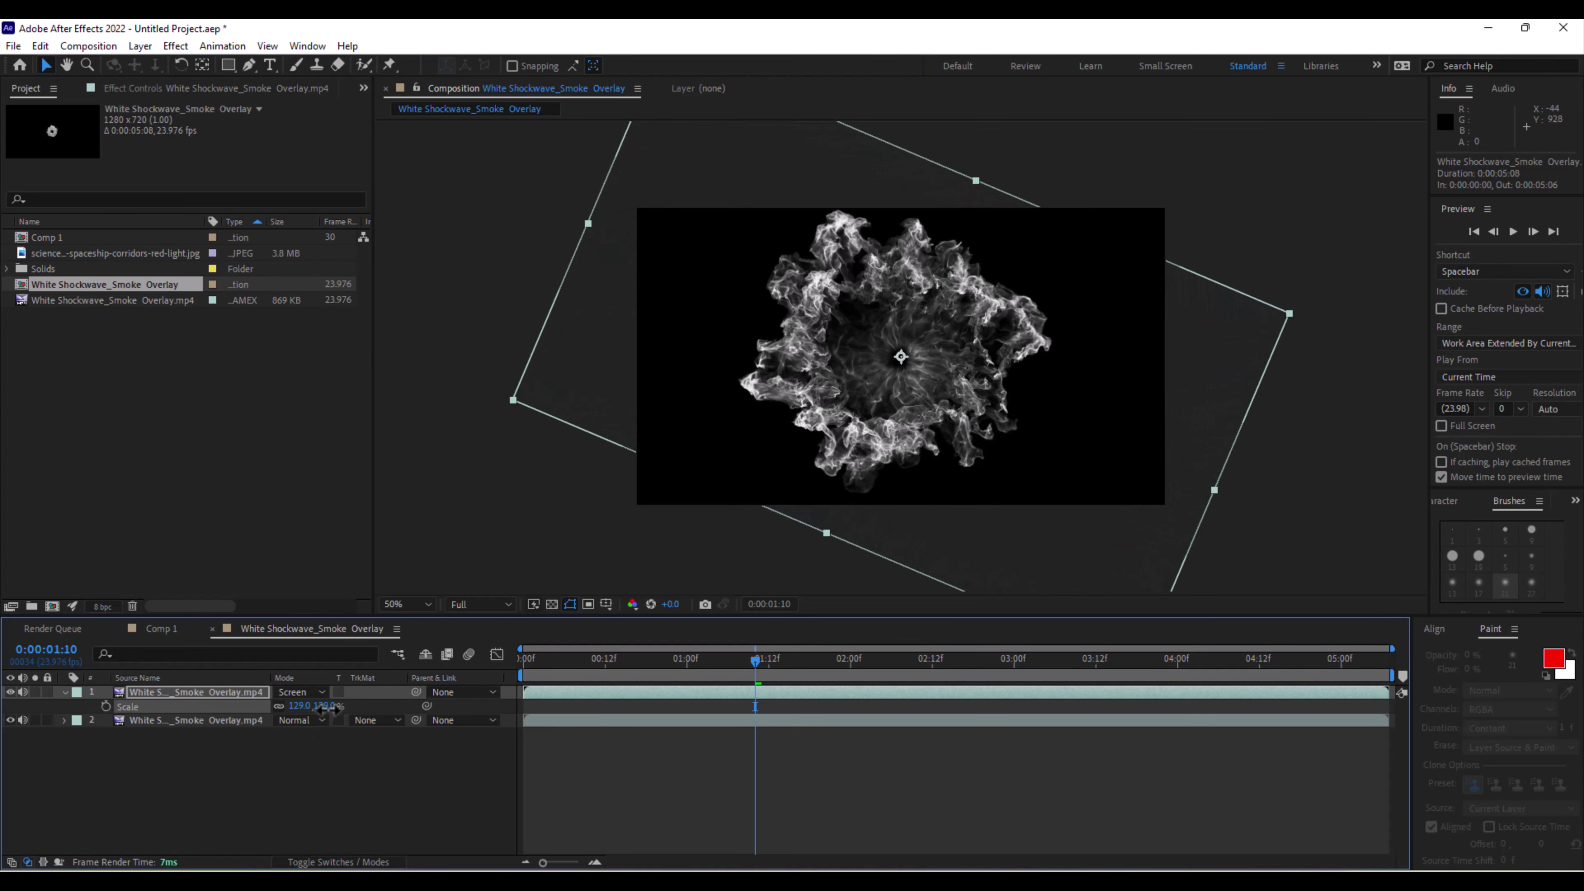
click(473, 481)
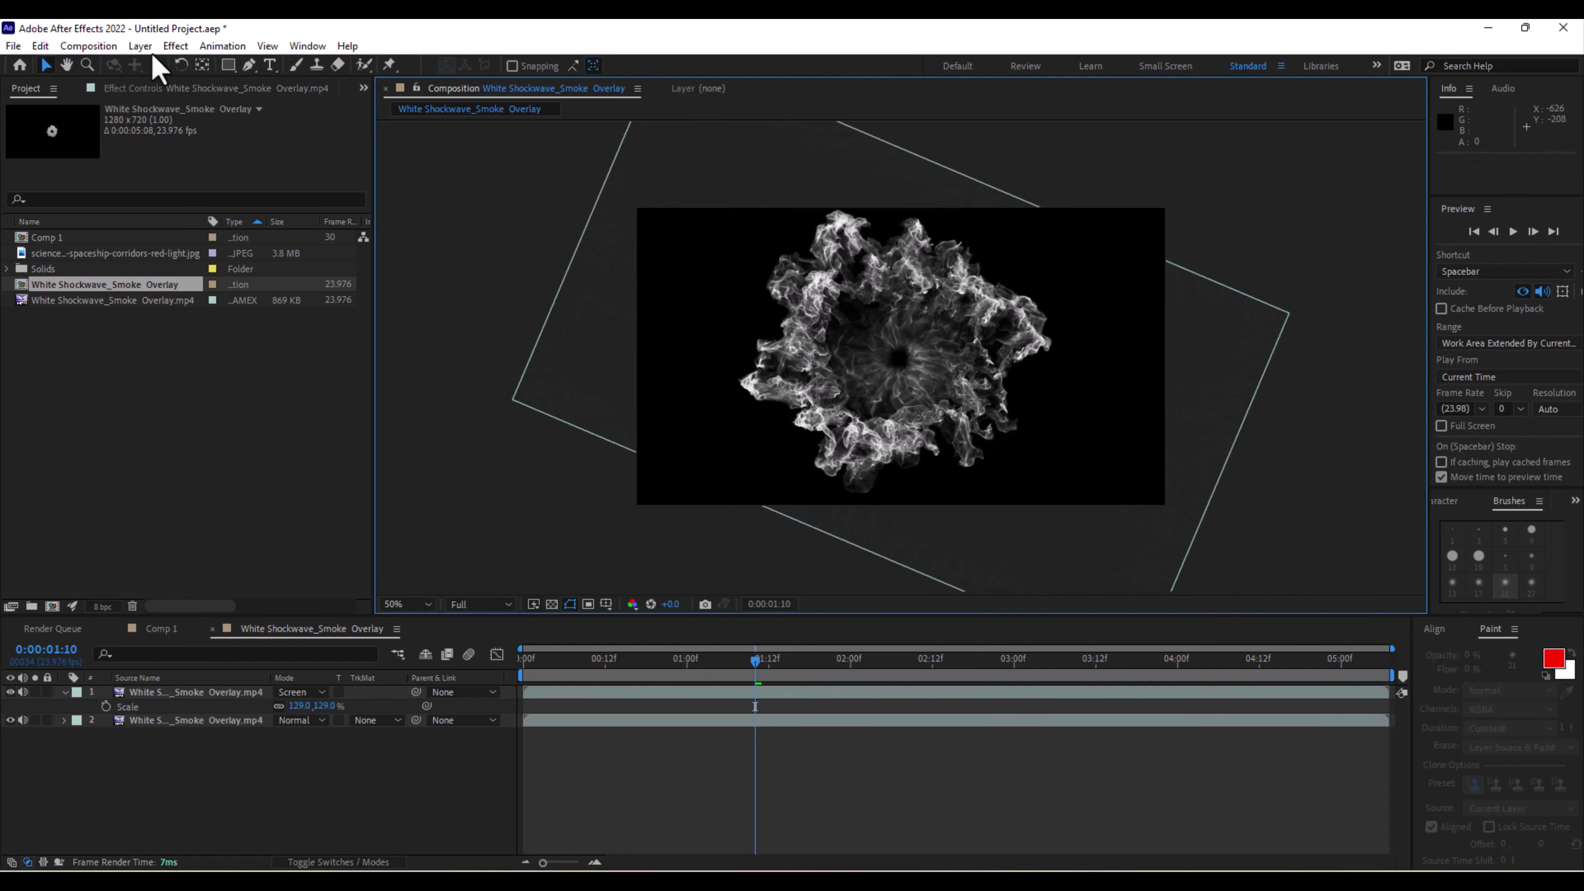
Shift the upper smoke layer six frames before the composition start and preview the combined shockwave.
click(140, 47)
click(537, 228)
drag(877, 384, 875, 388)
drag(527, 672, 685, 706)
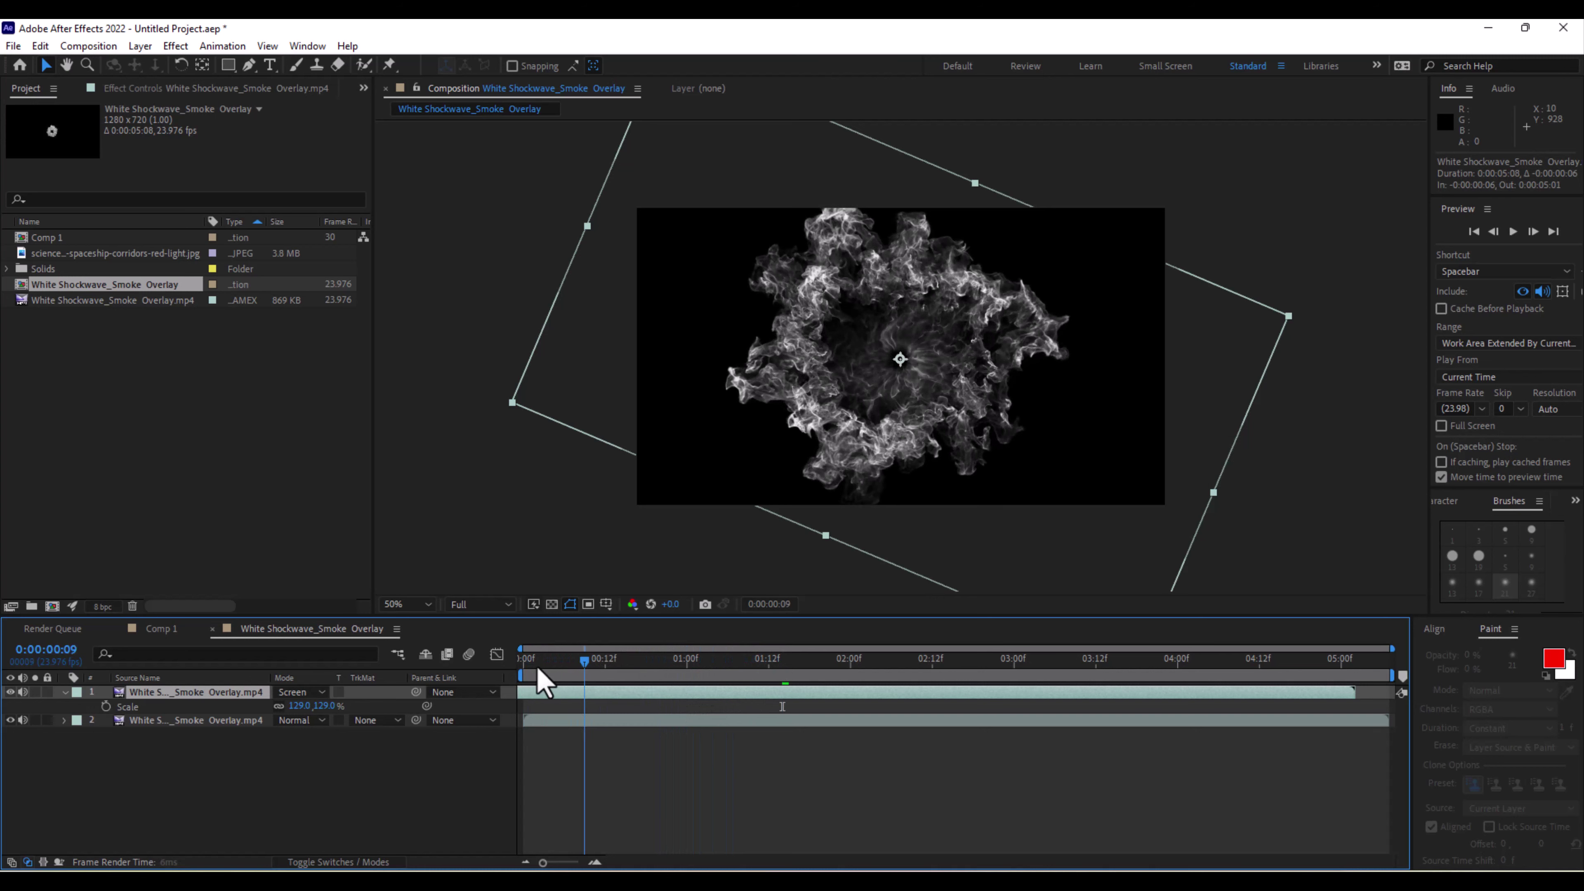
drag(541, 672, 680, 674)
key(space)
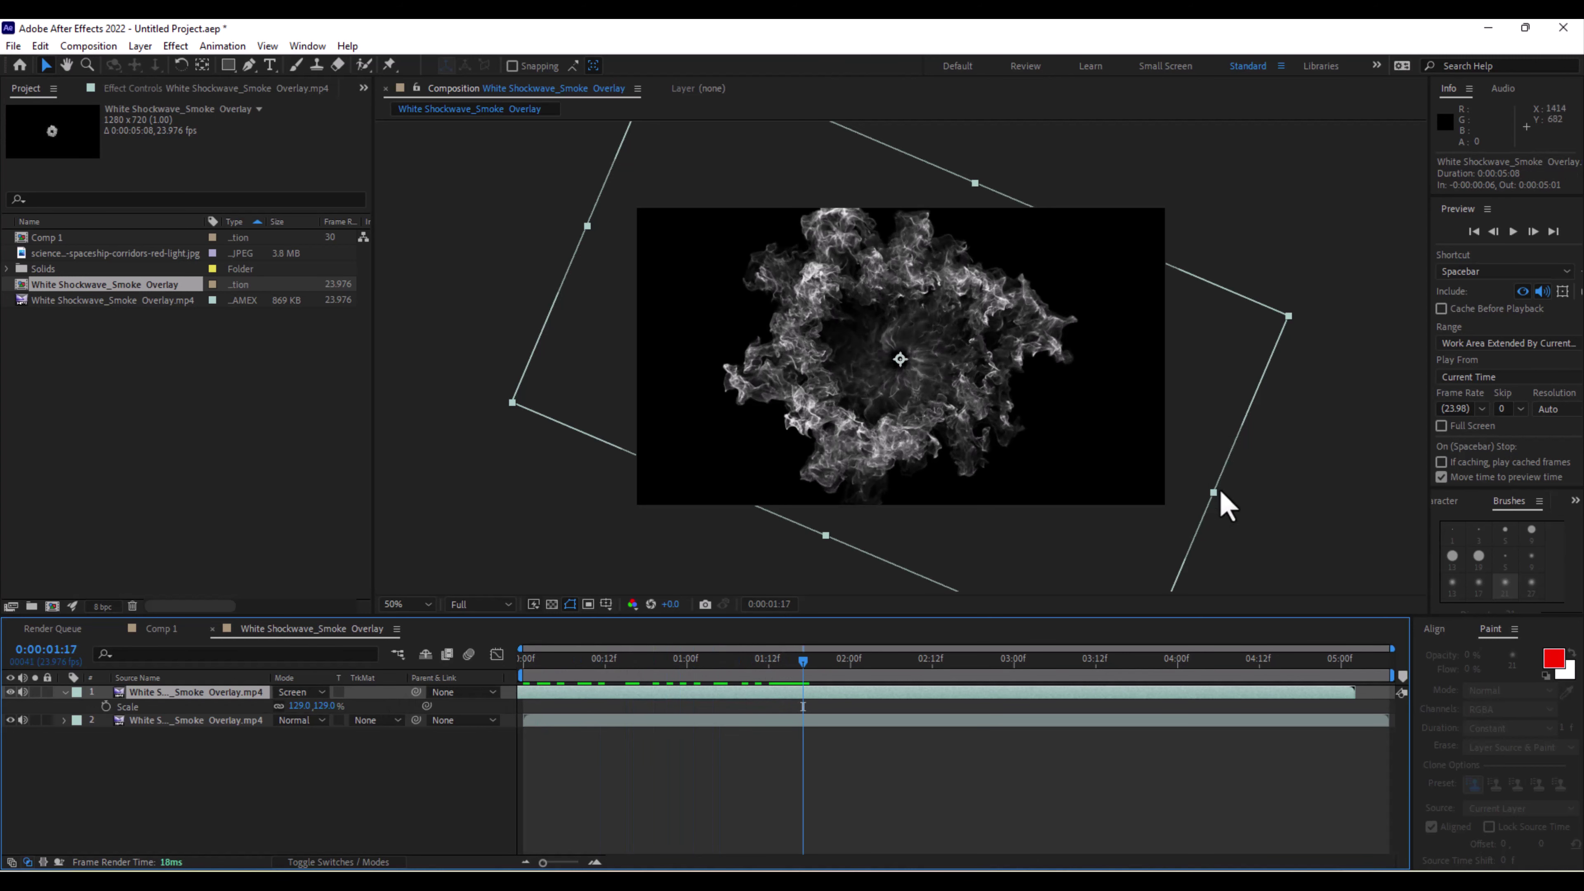
Time-stretch the upper smoke layer to a duration of 0:00:07:04 and preview the result from the first frame.
click(933, 383)
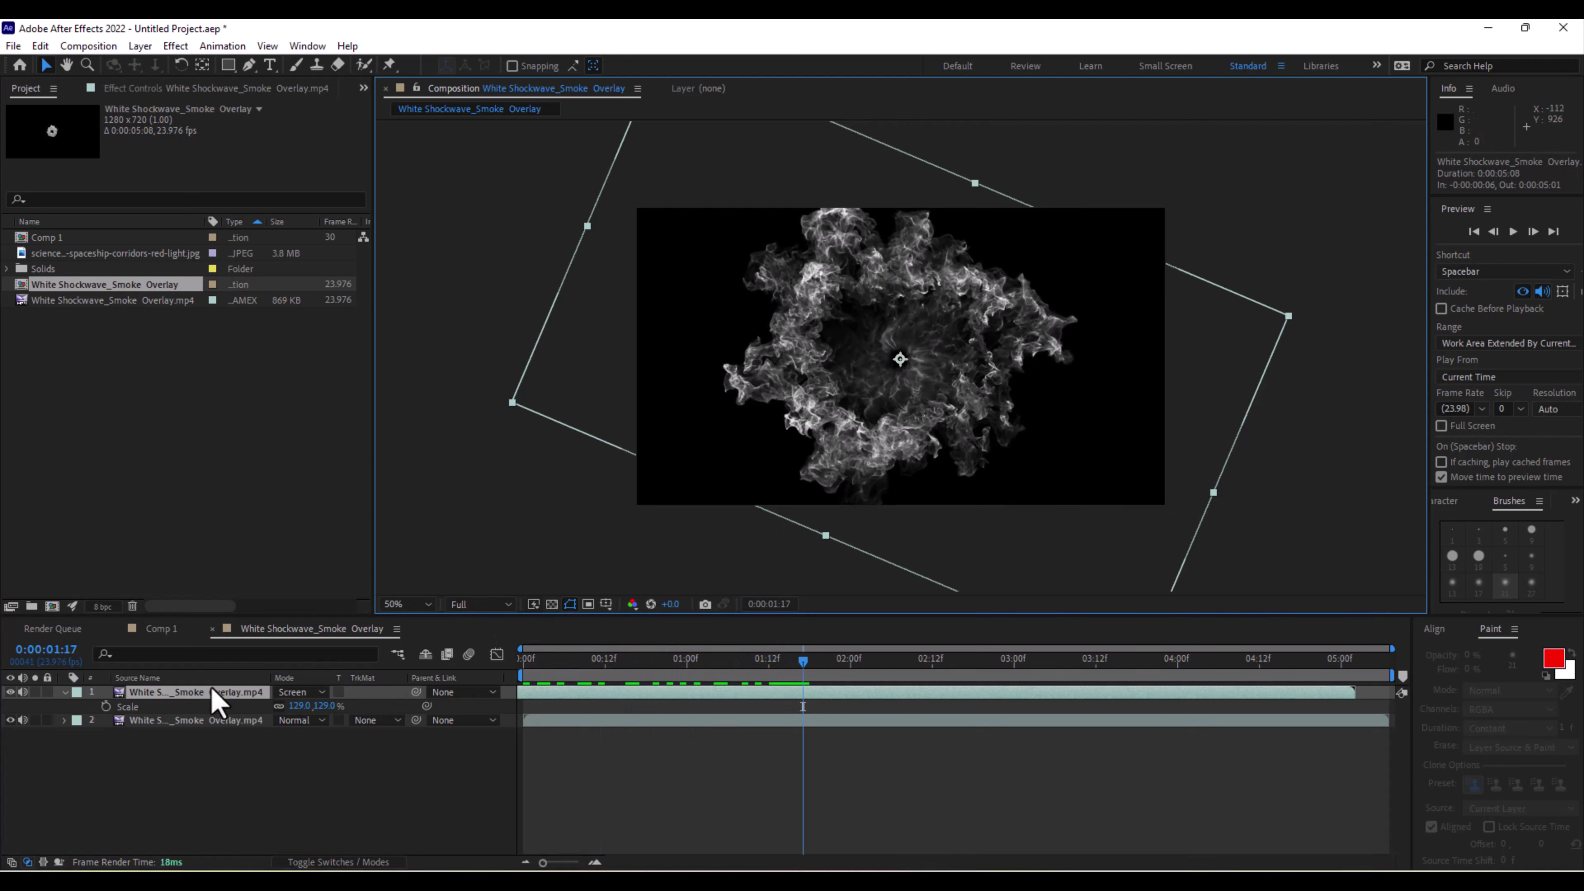
click(57, 700)
click(64, 692)
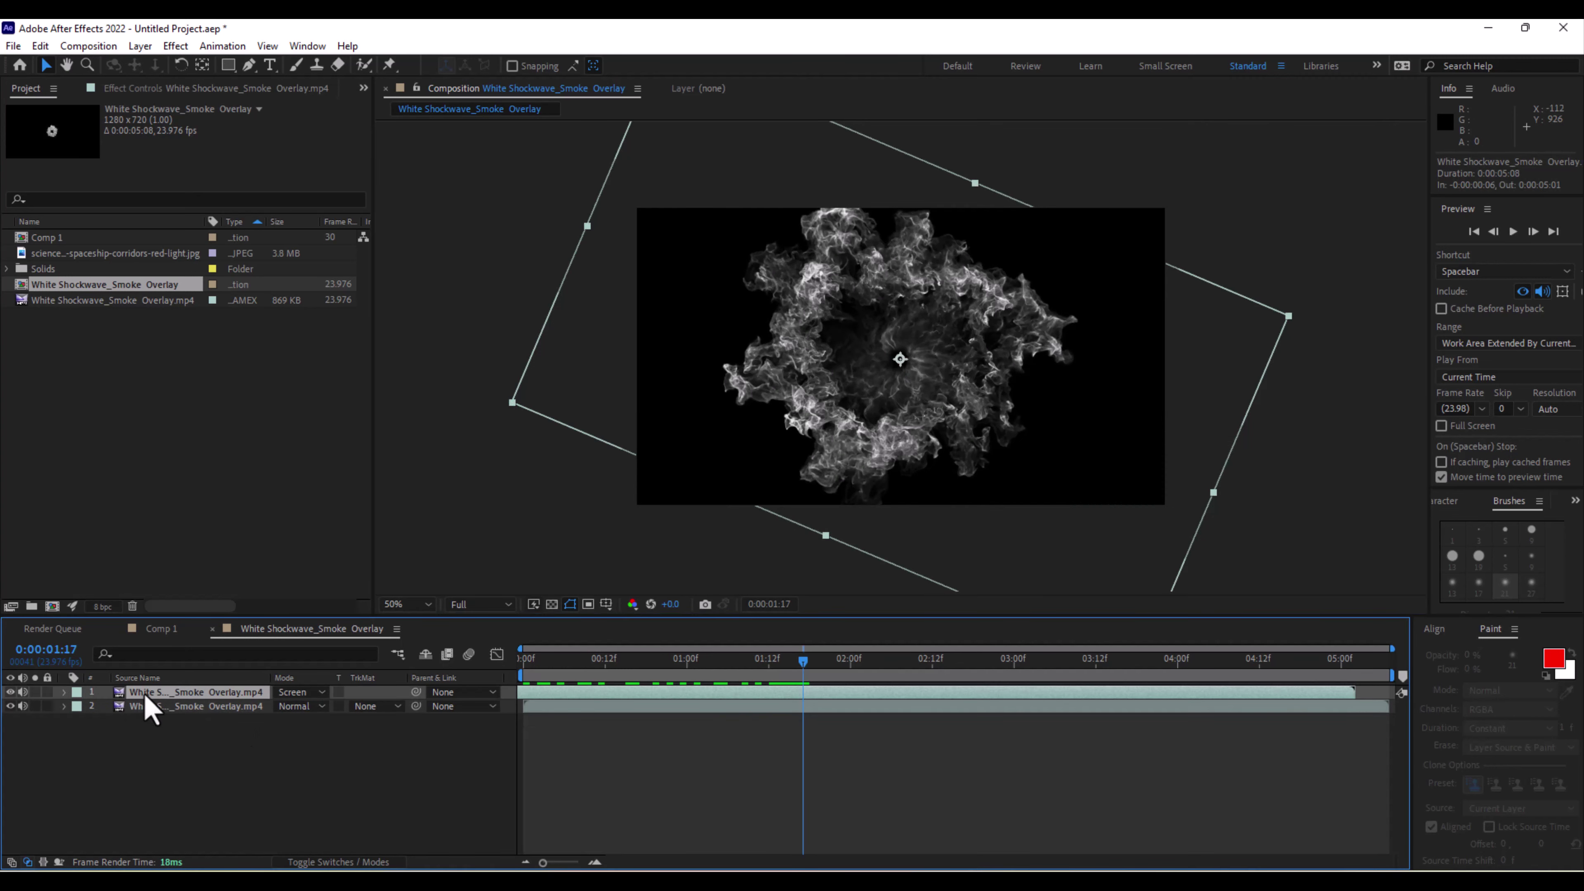
right_click(143, 692)
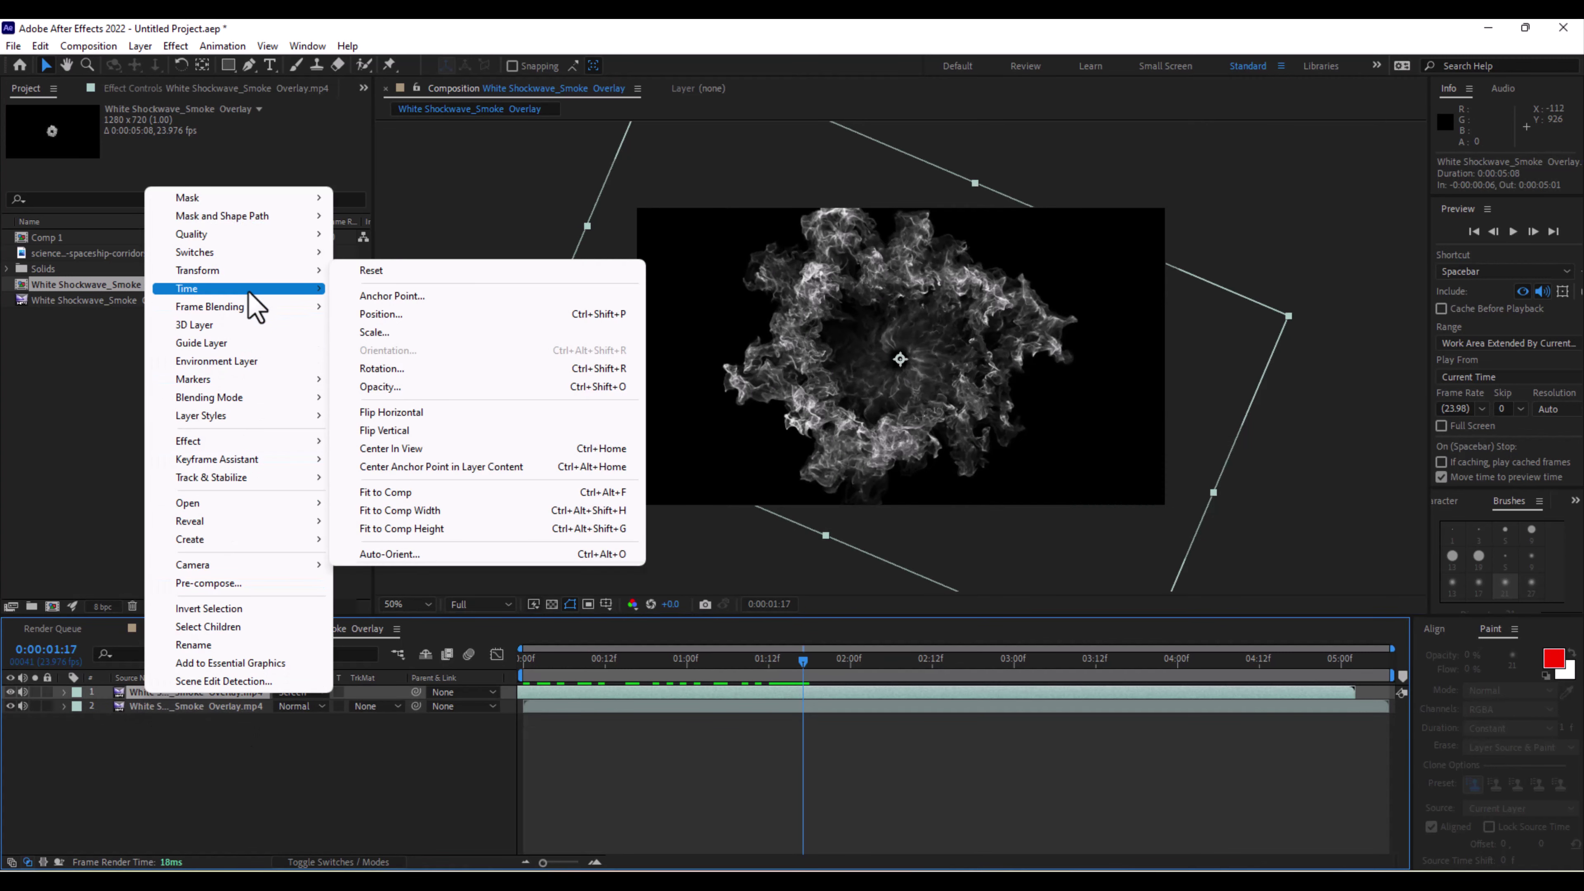
mouse_move(248, 292)
click(423, 323)
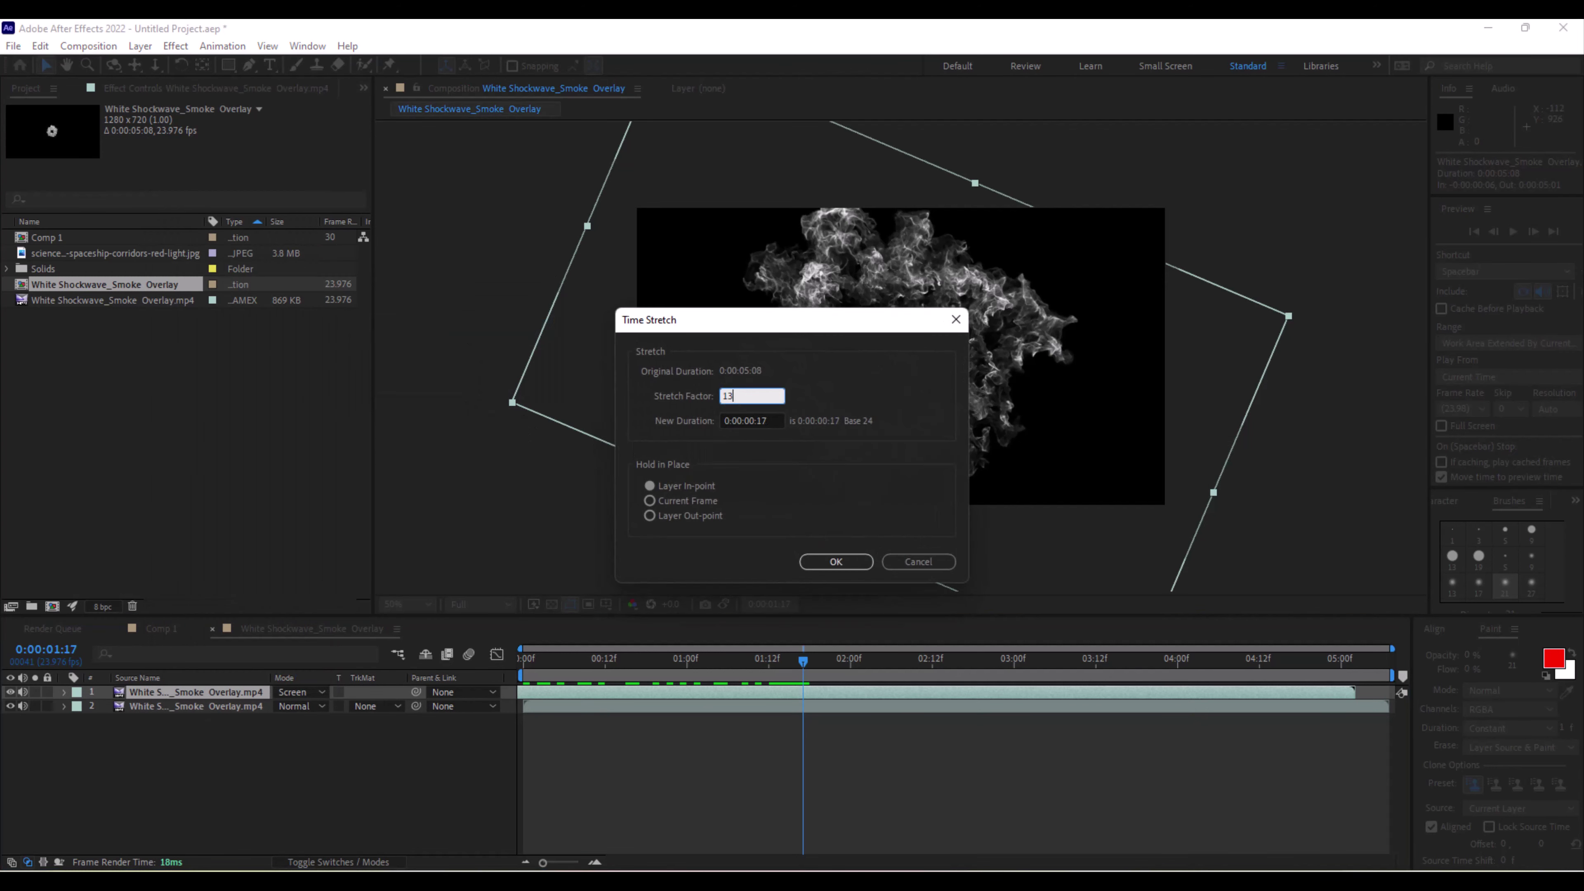
key(Return)
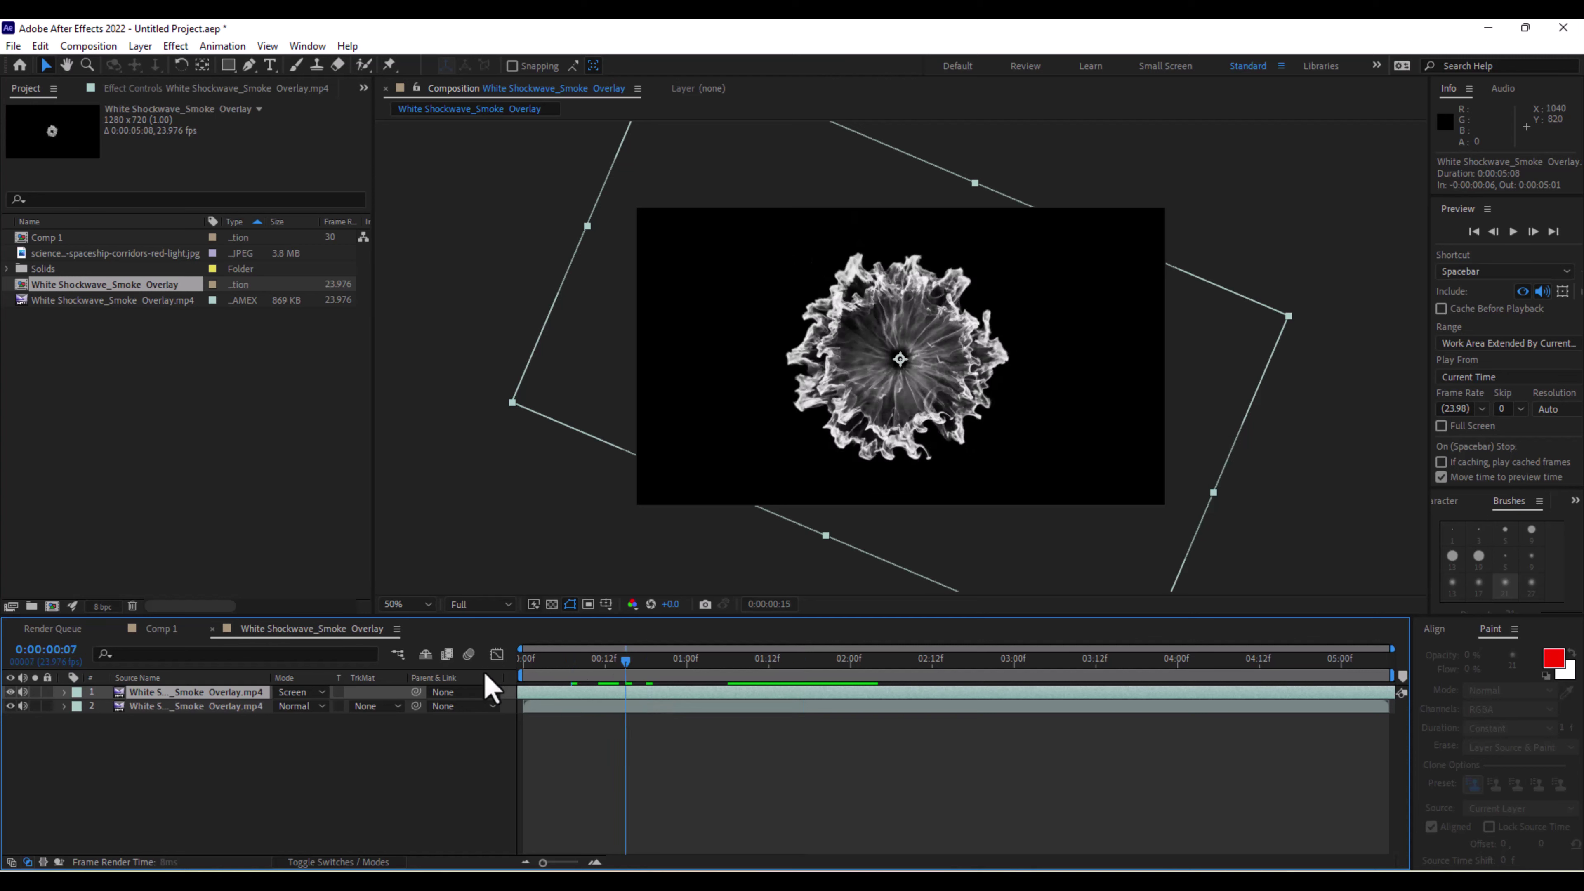
key(Home)
key(space)
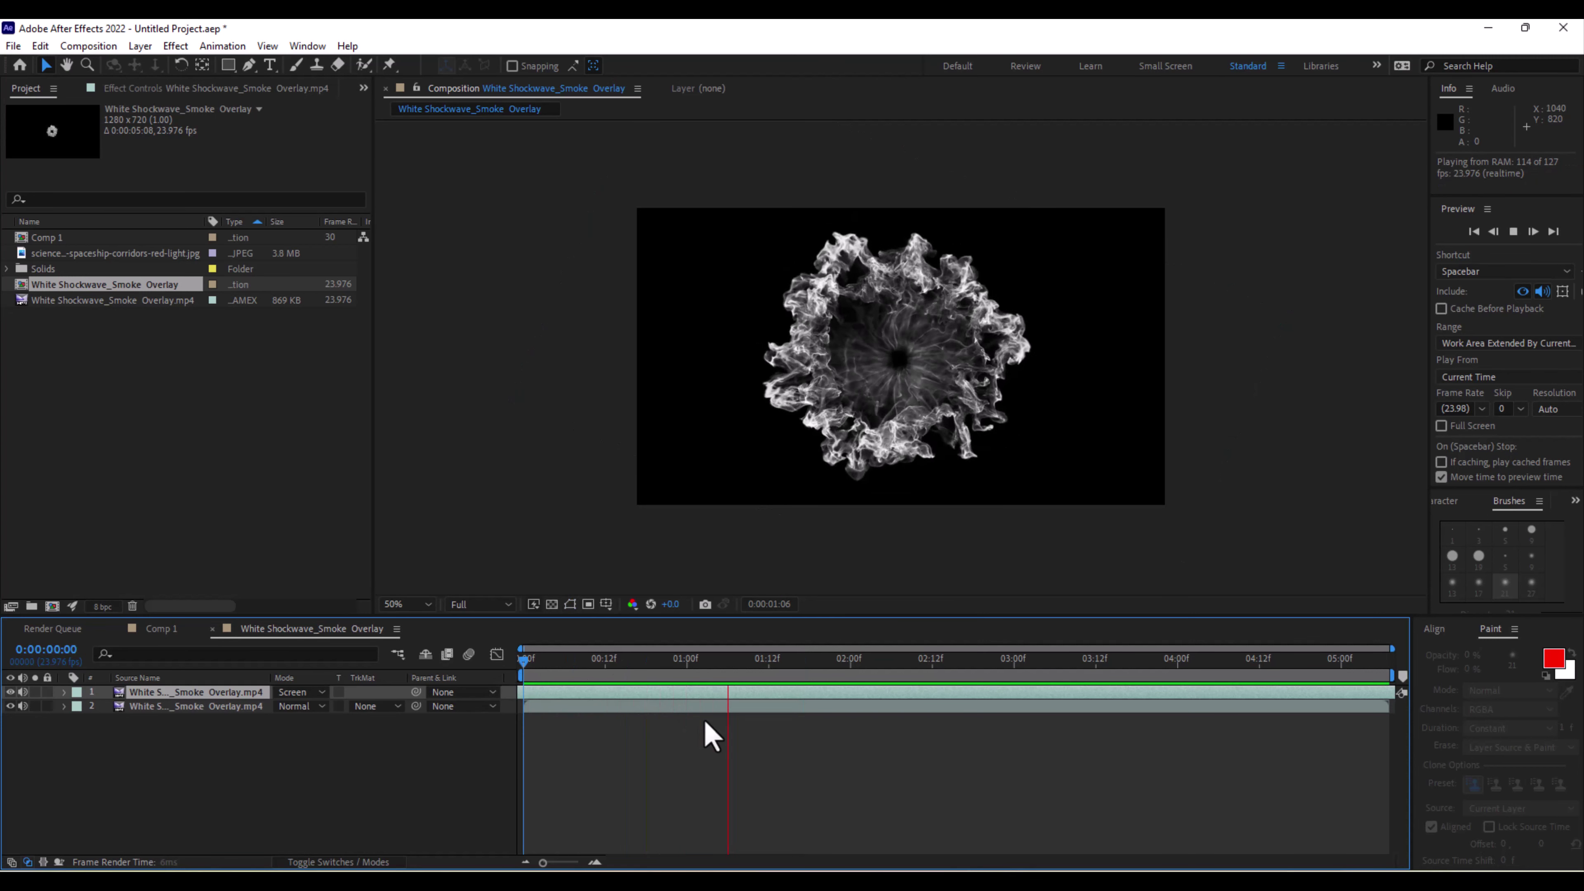
click(739, 689)
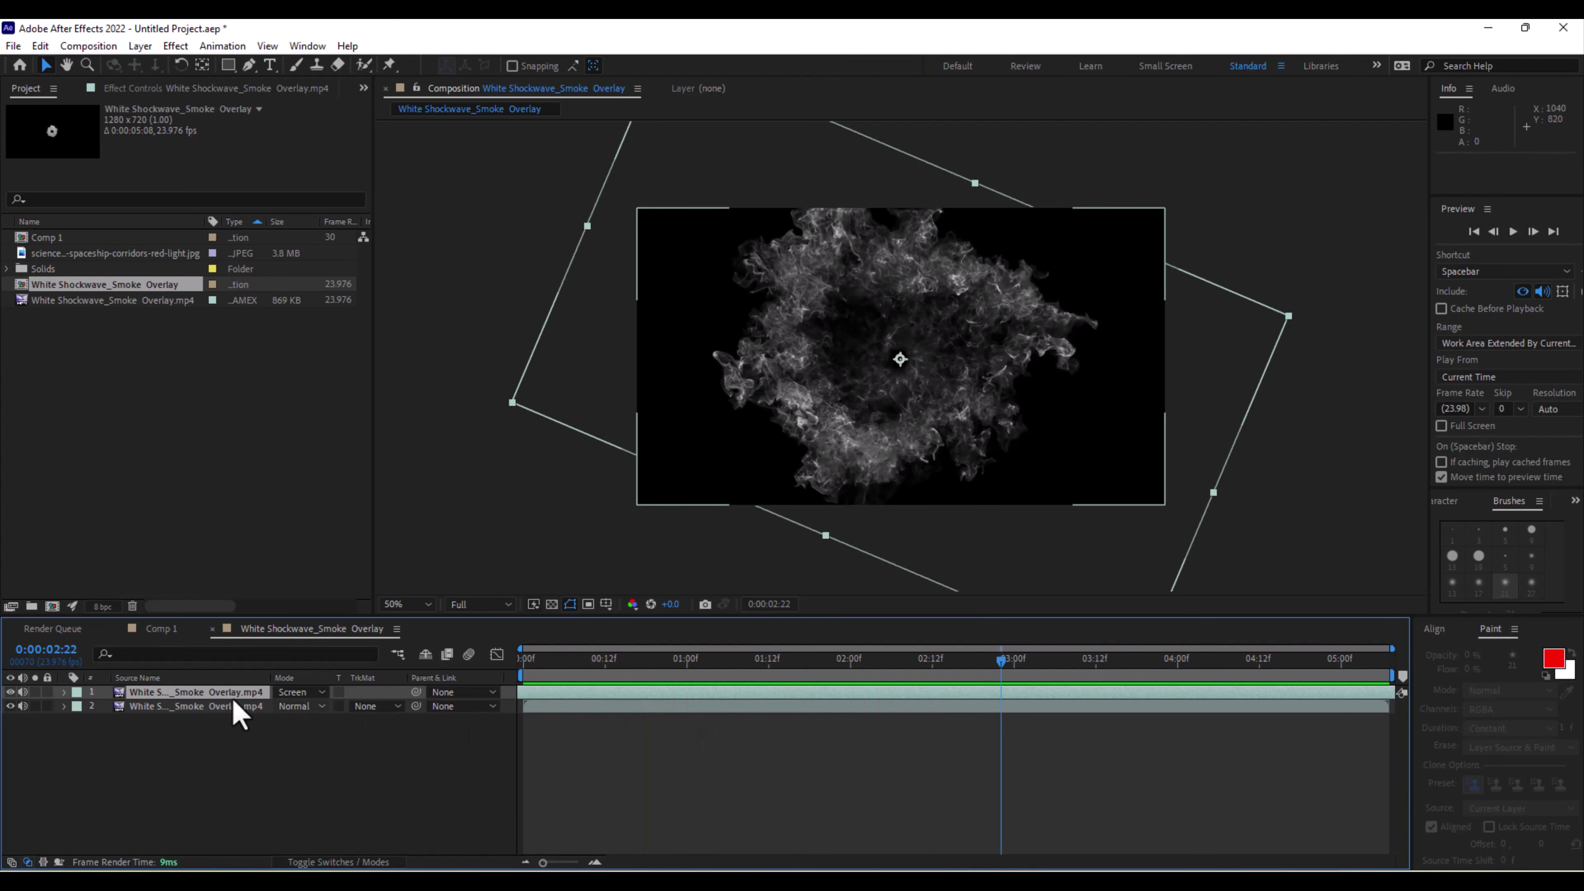
Duplicate the stretched smoke layer and set the new copy's rotation to 50°.
click(40, 46)
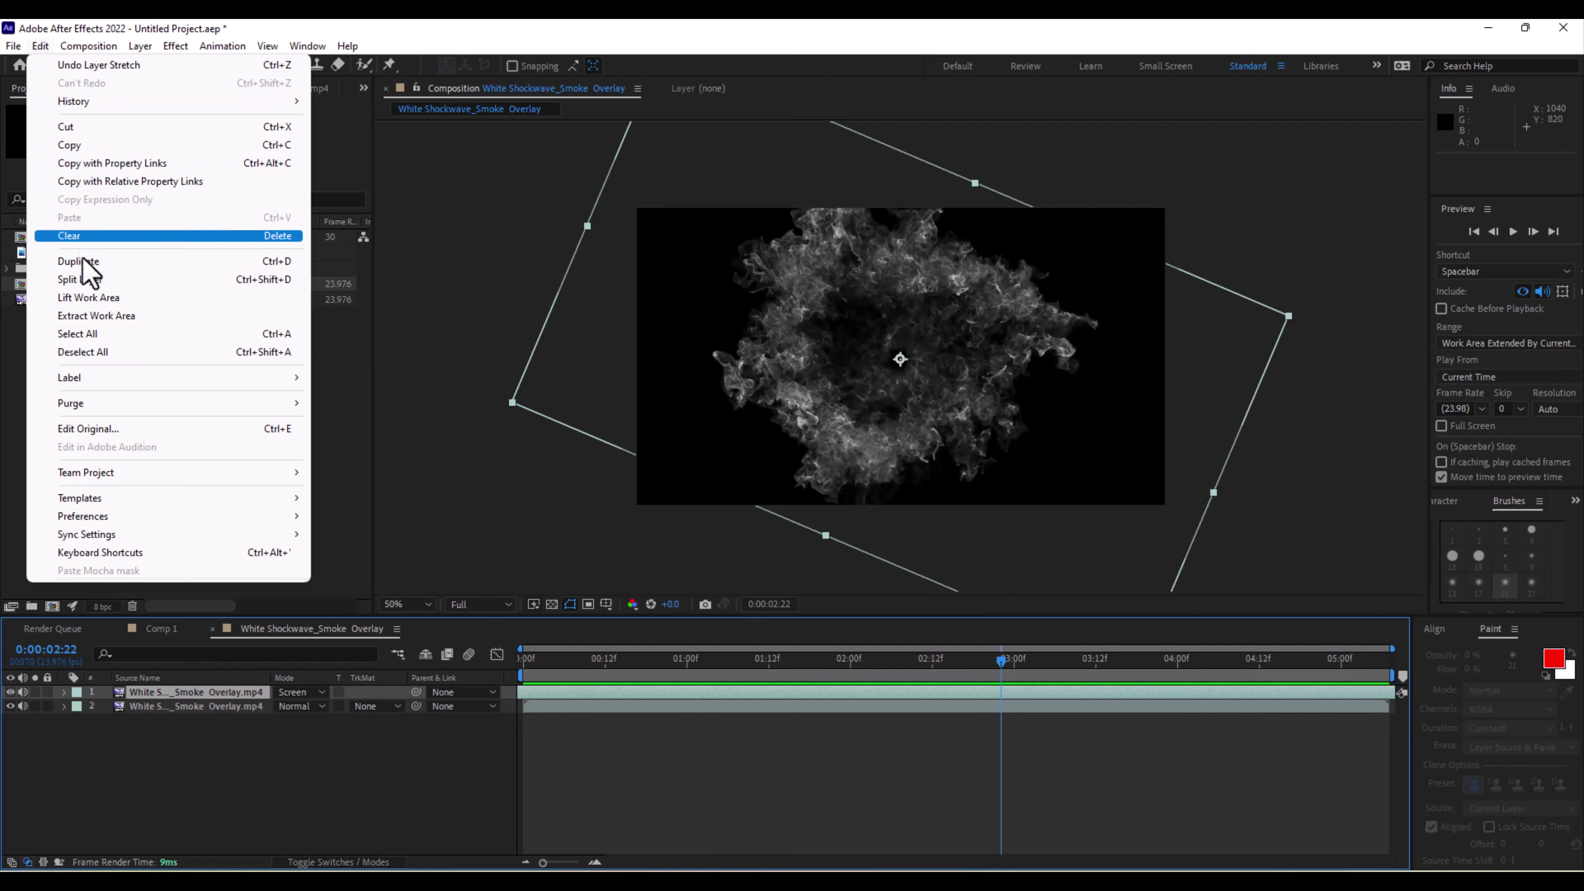
click(85, 273)
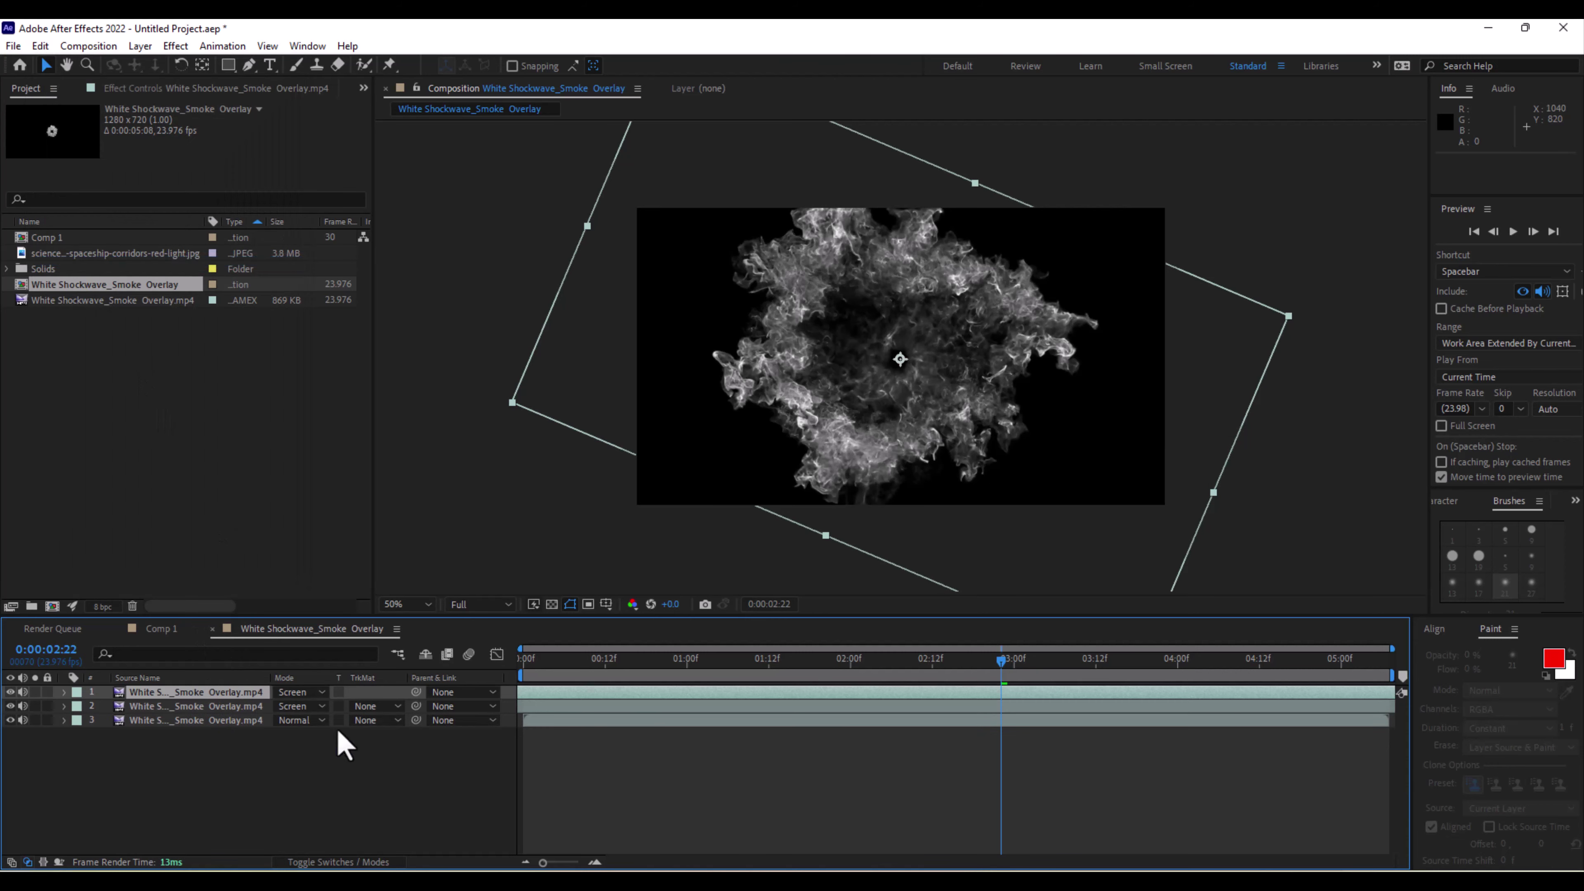
key(r)
mouse_move(299, 706)
mouse_down()
mouse_move(335, 709)
mouse_move(312, 710)
mouse_up()
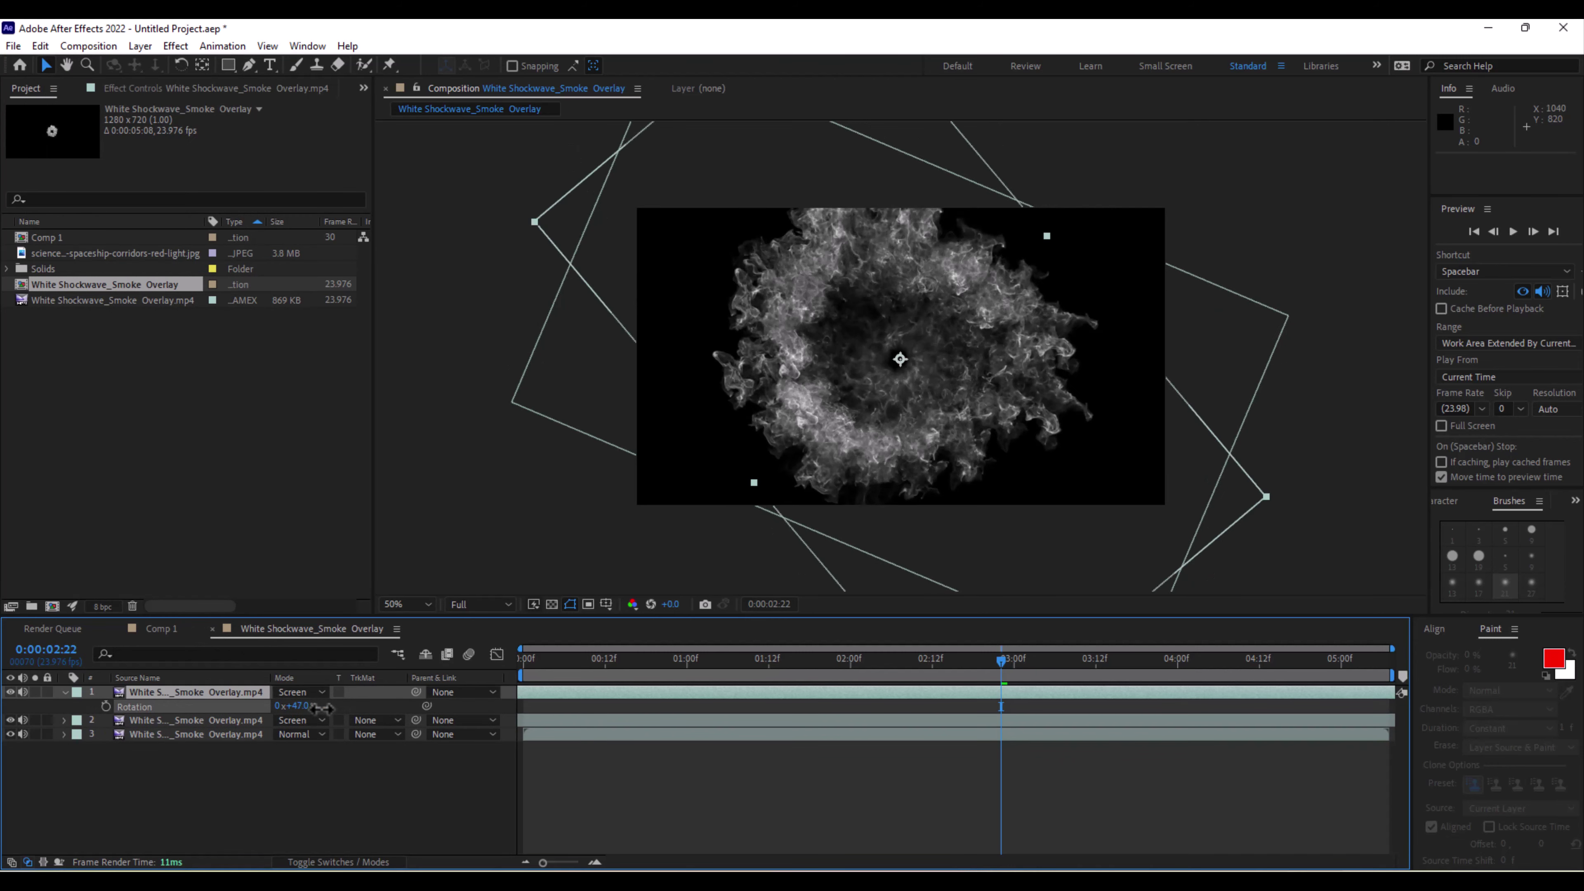
Scale the newest smoke copy to 74%, shift its in point to -0:00:01:04 and preview the animation.
click(232, 691)
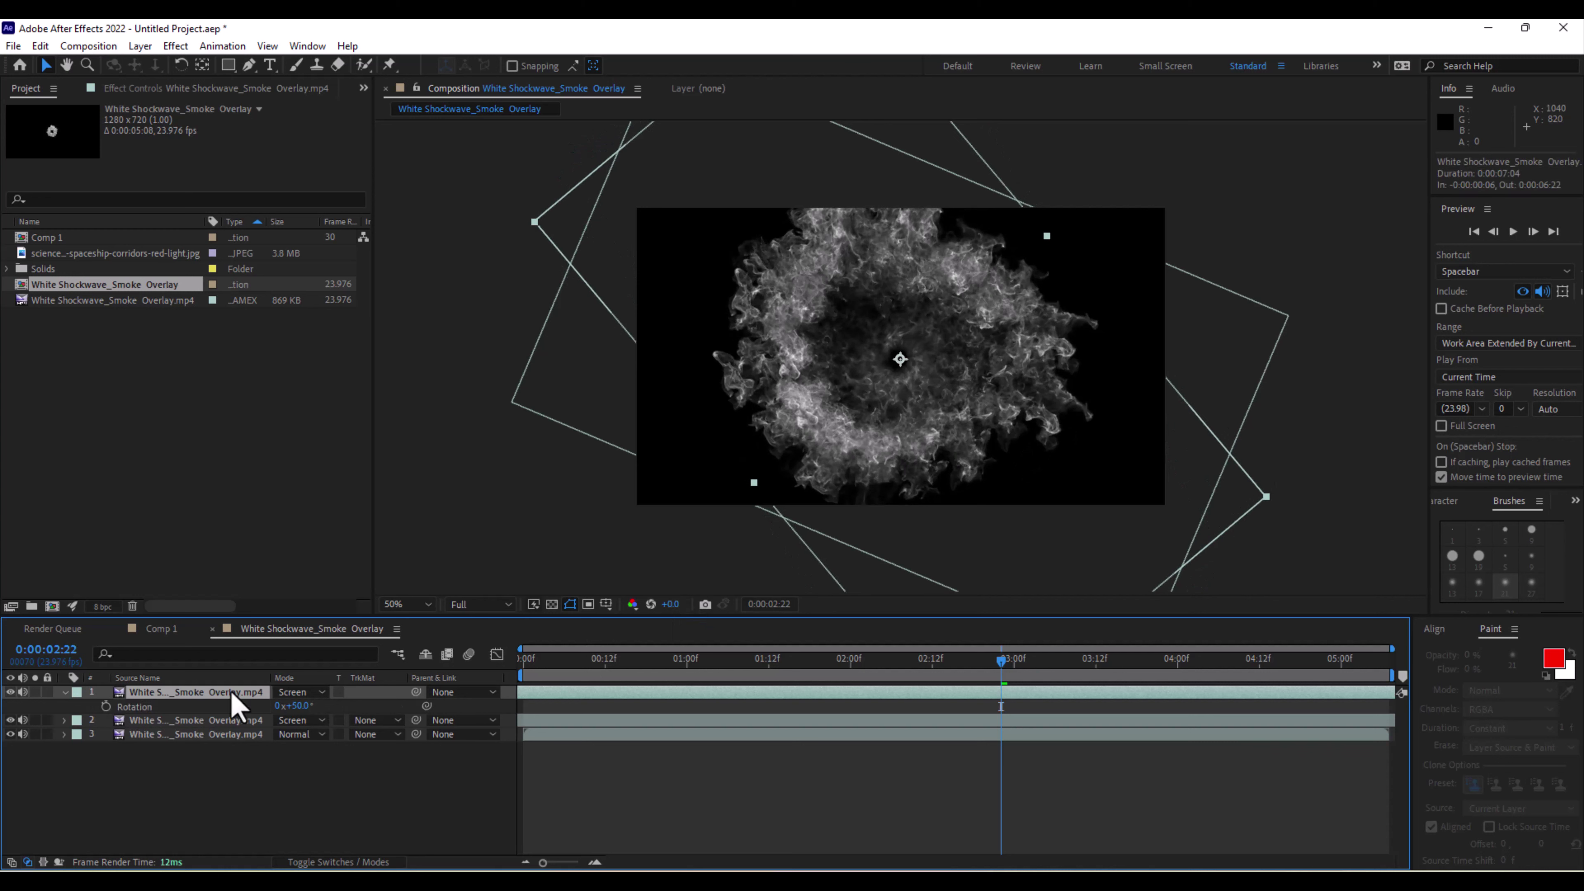
drag(329, 717, 301, 721)
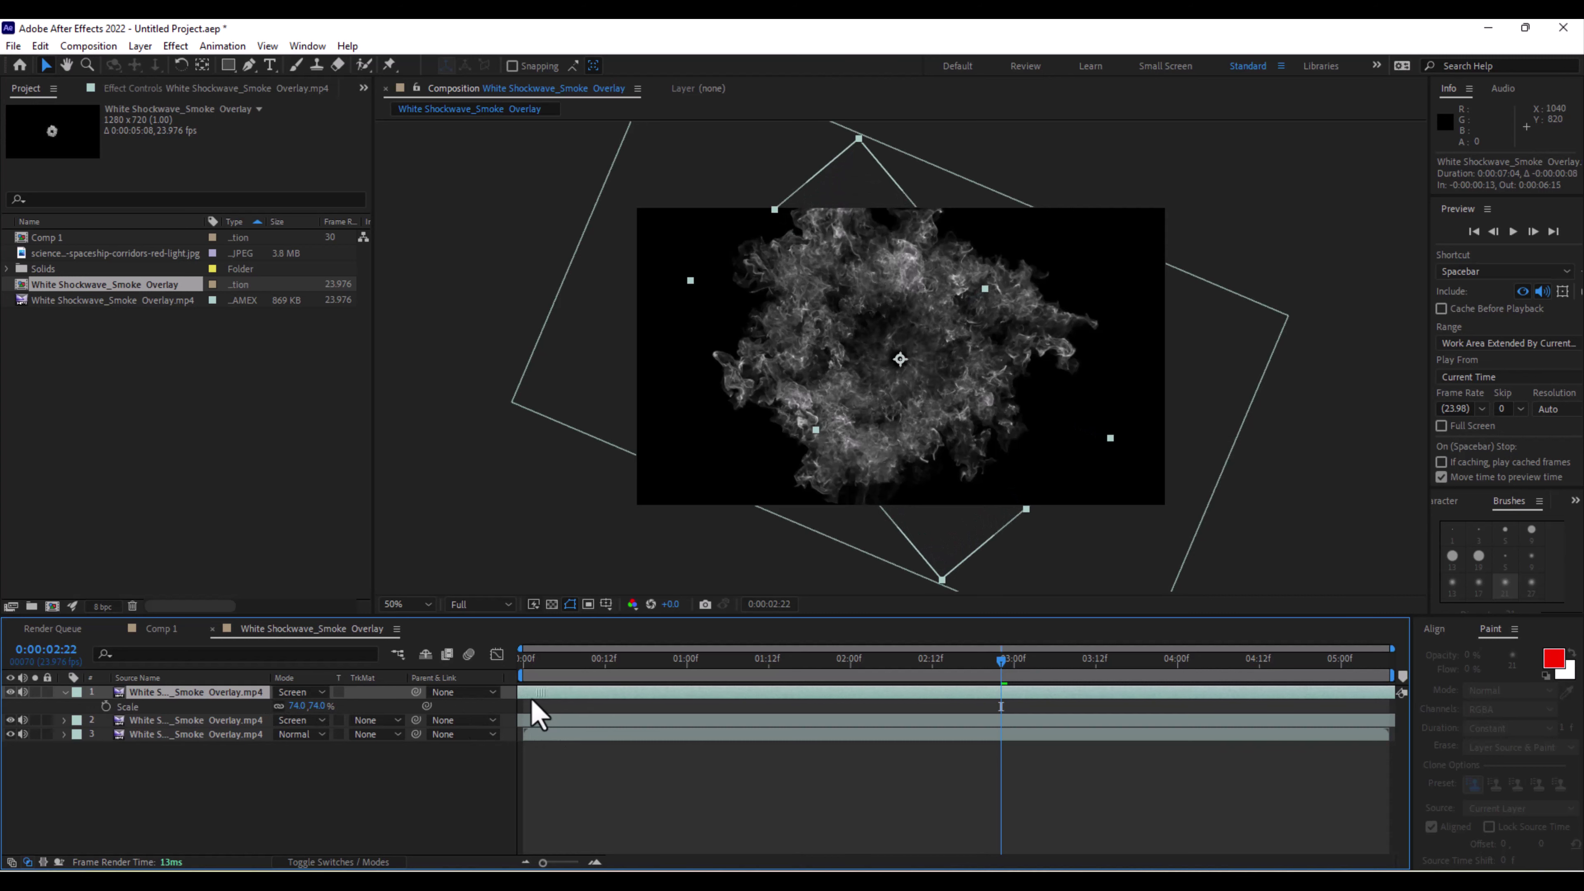
drag(610, 694, 469, 692)
key(Home)
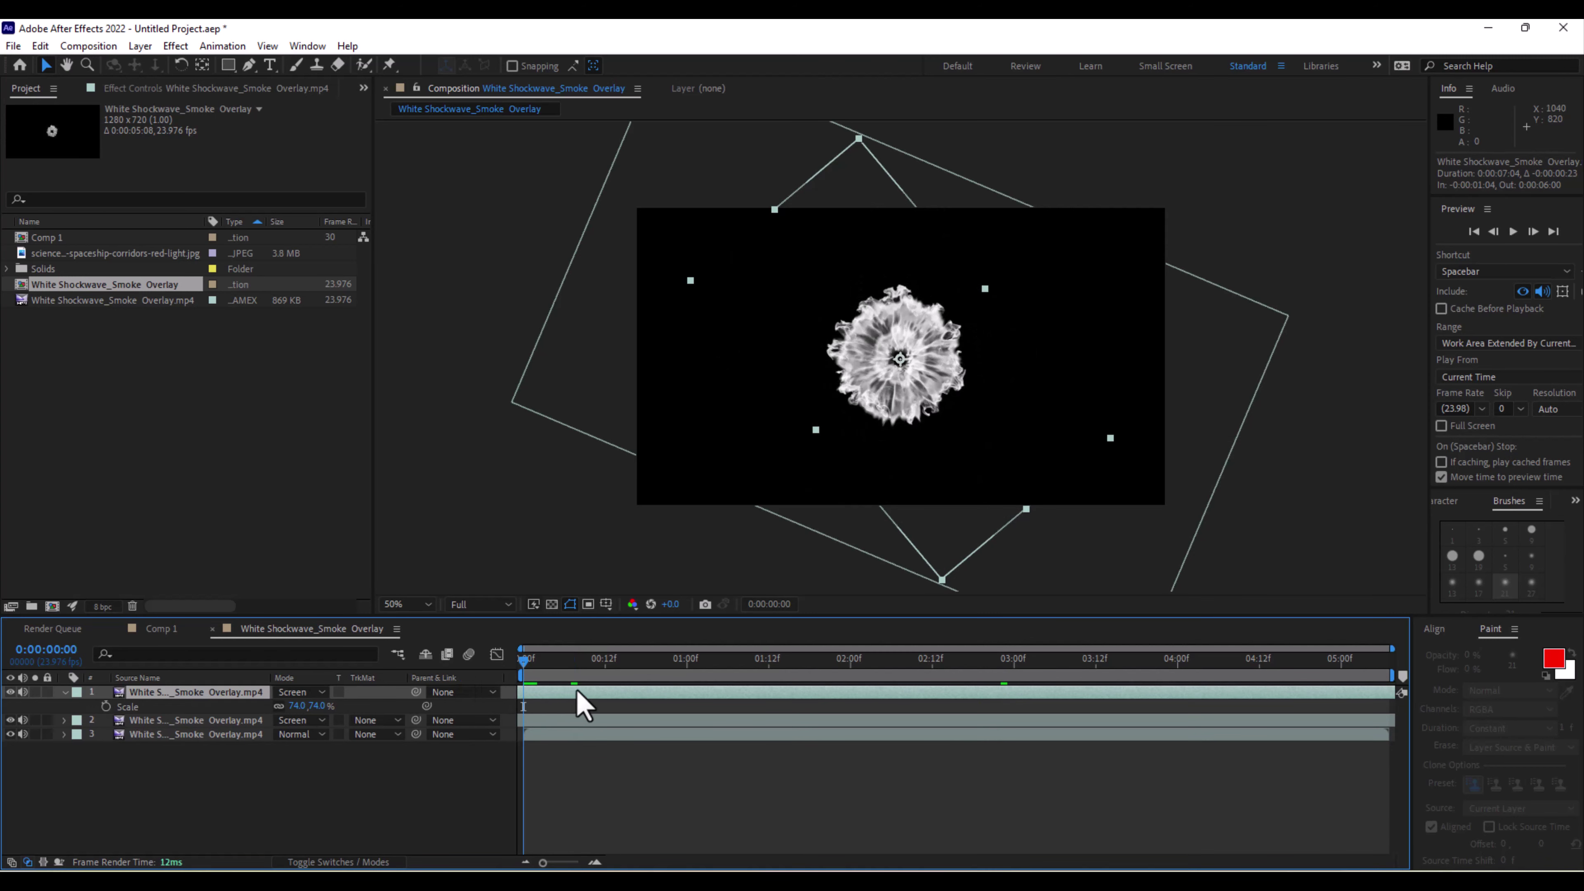
key(space)
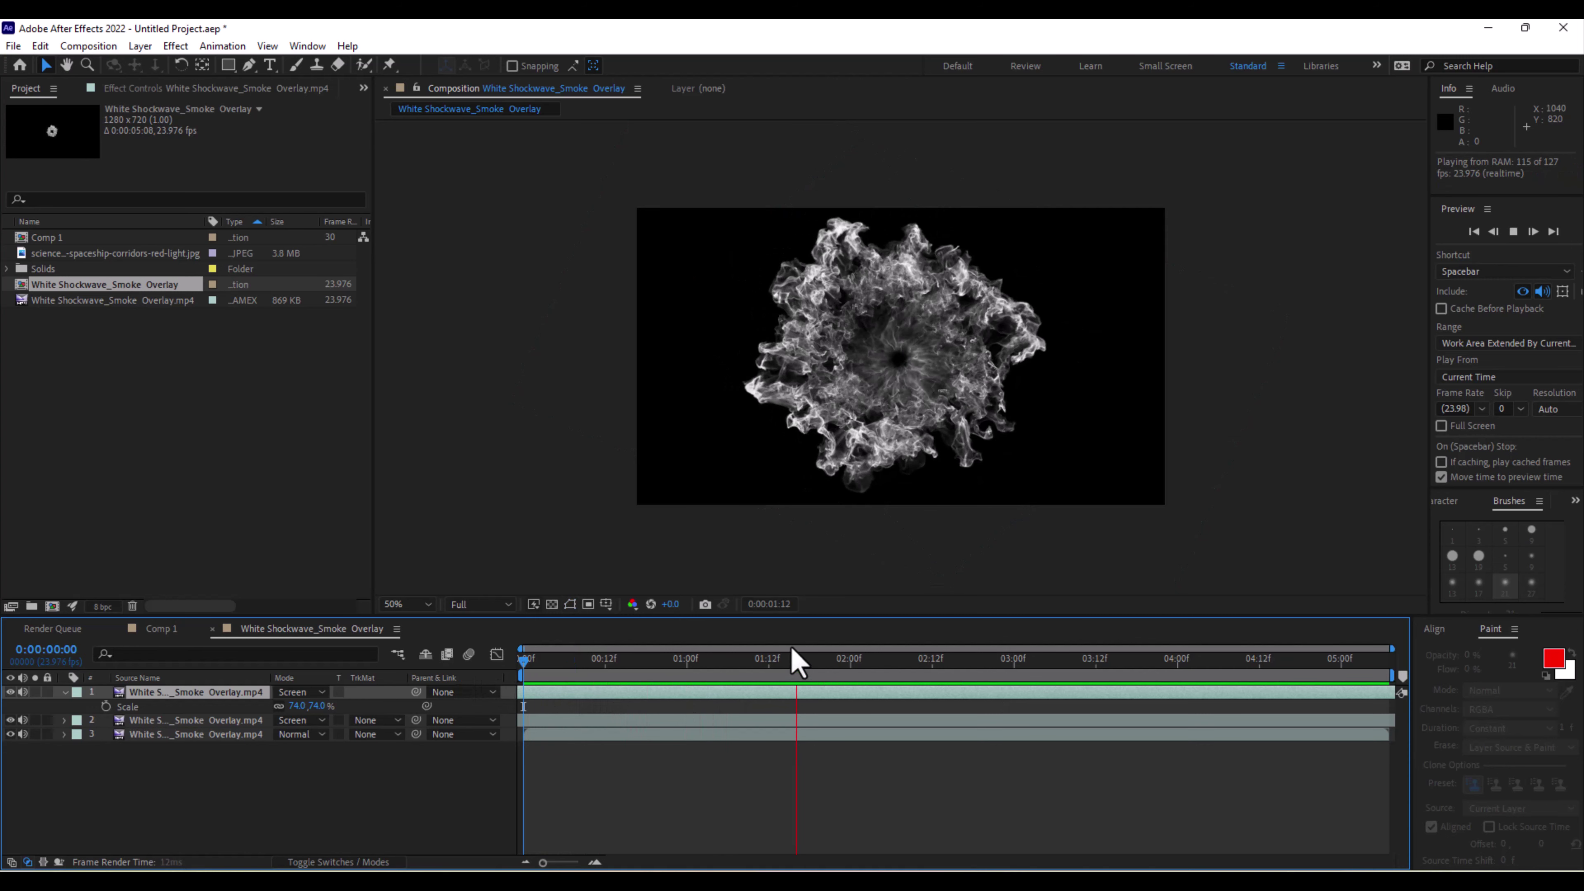
key(space)
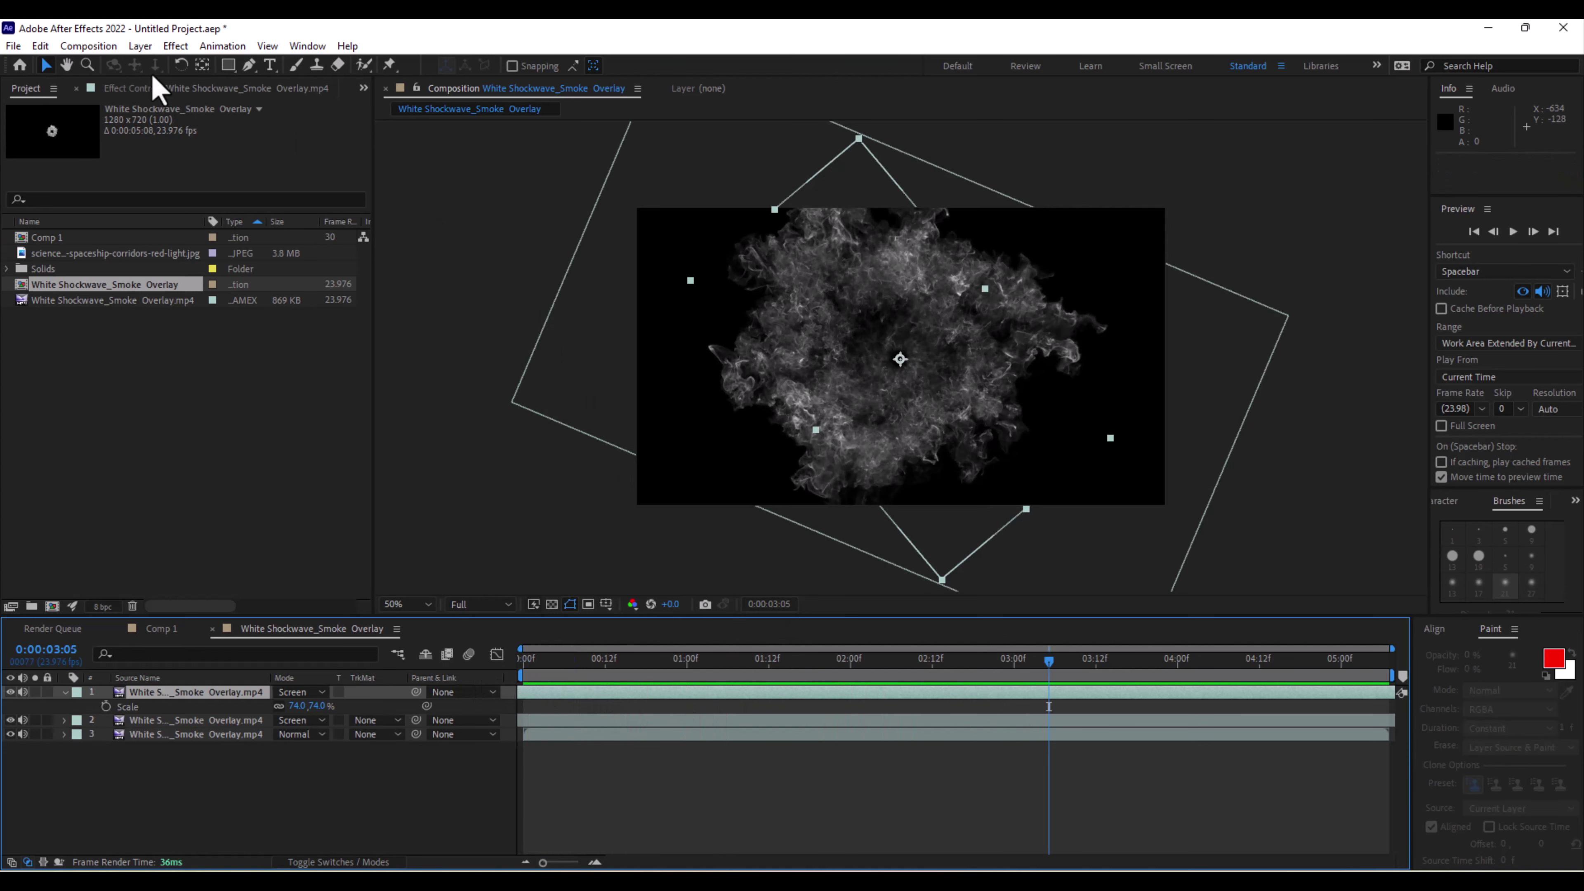
Set the smoke composition's height to 1920 px and scrub through the animation in the taller frame.
click(89, 46)
click(106, 93)
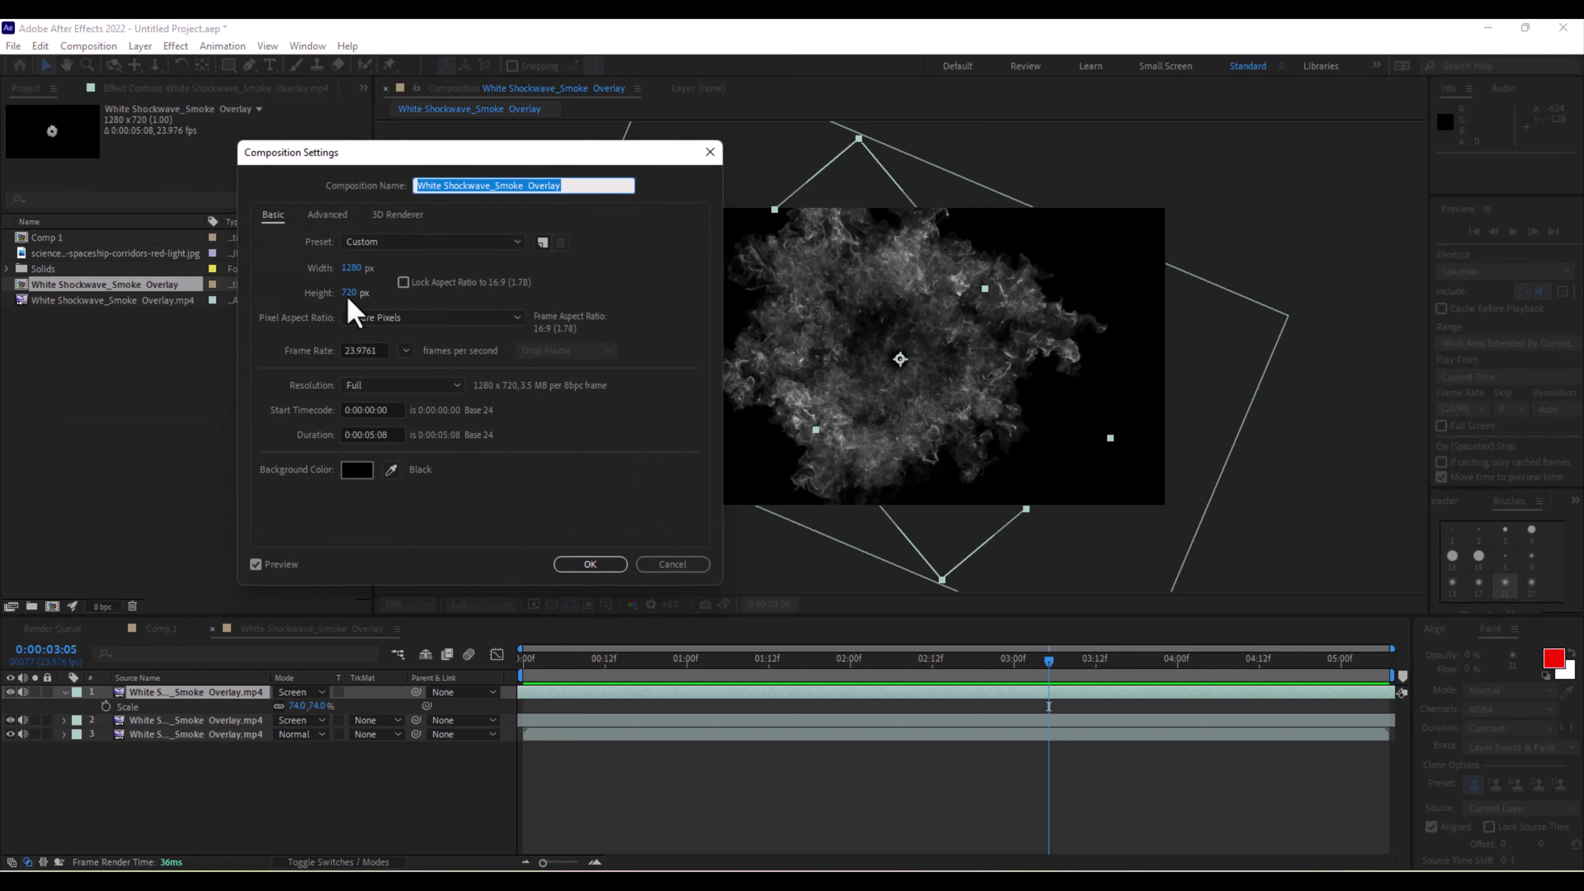
click(349, 294)
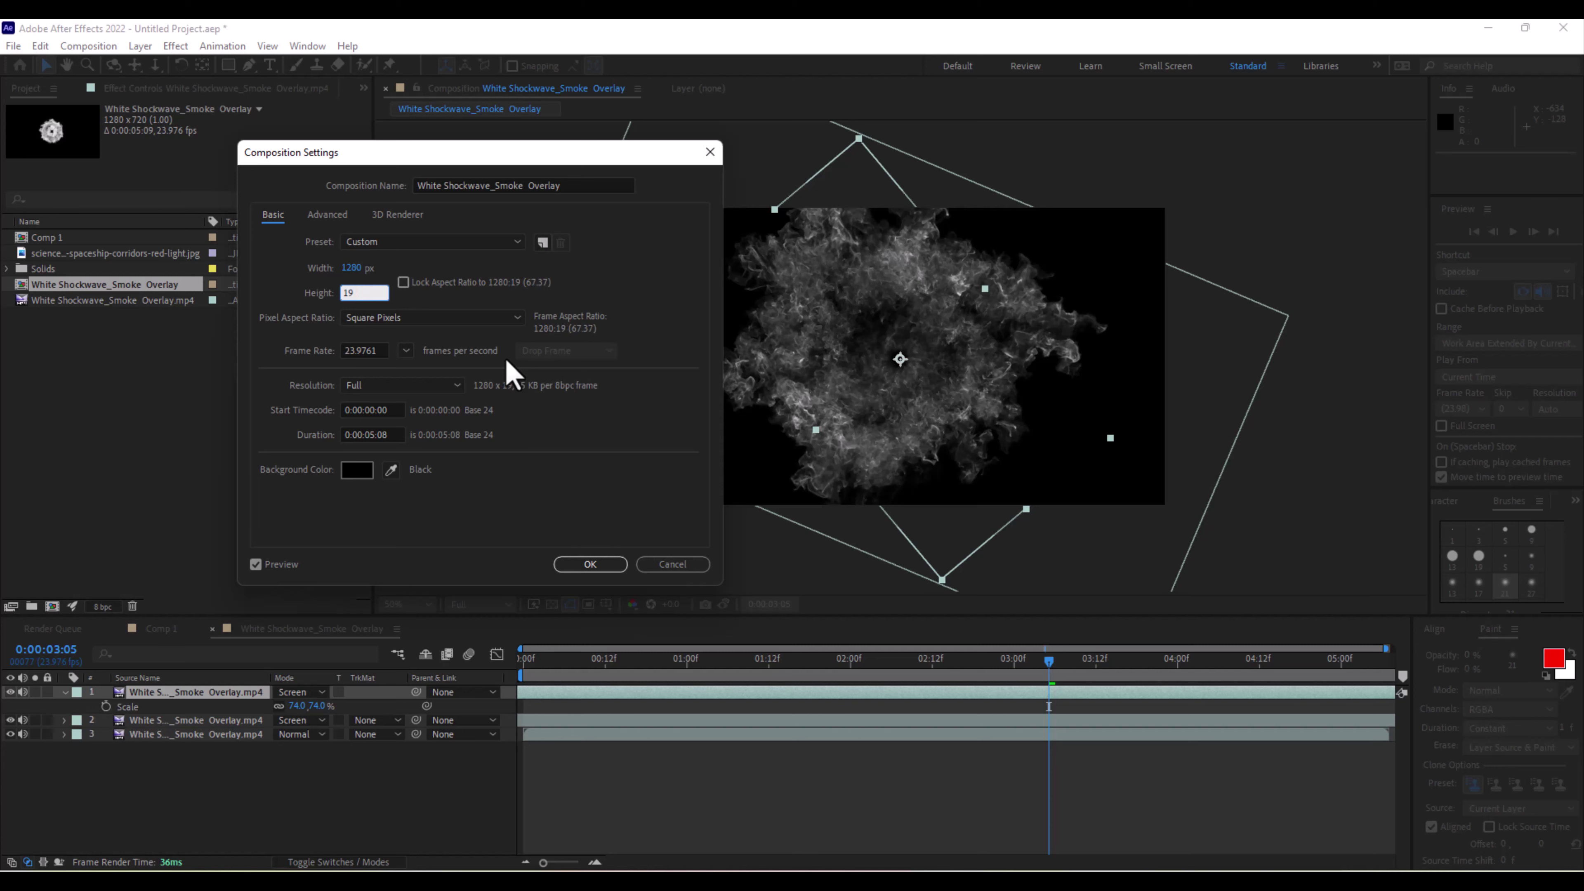
key(Return)
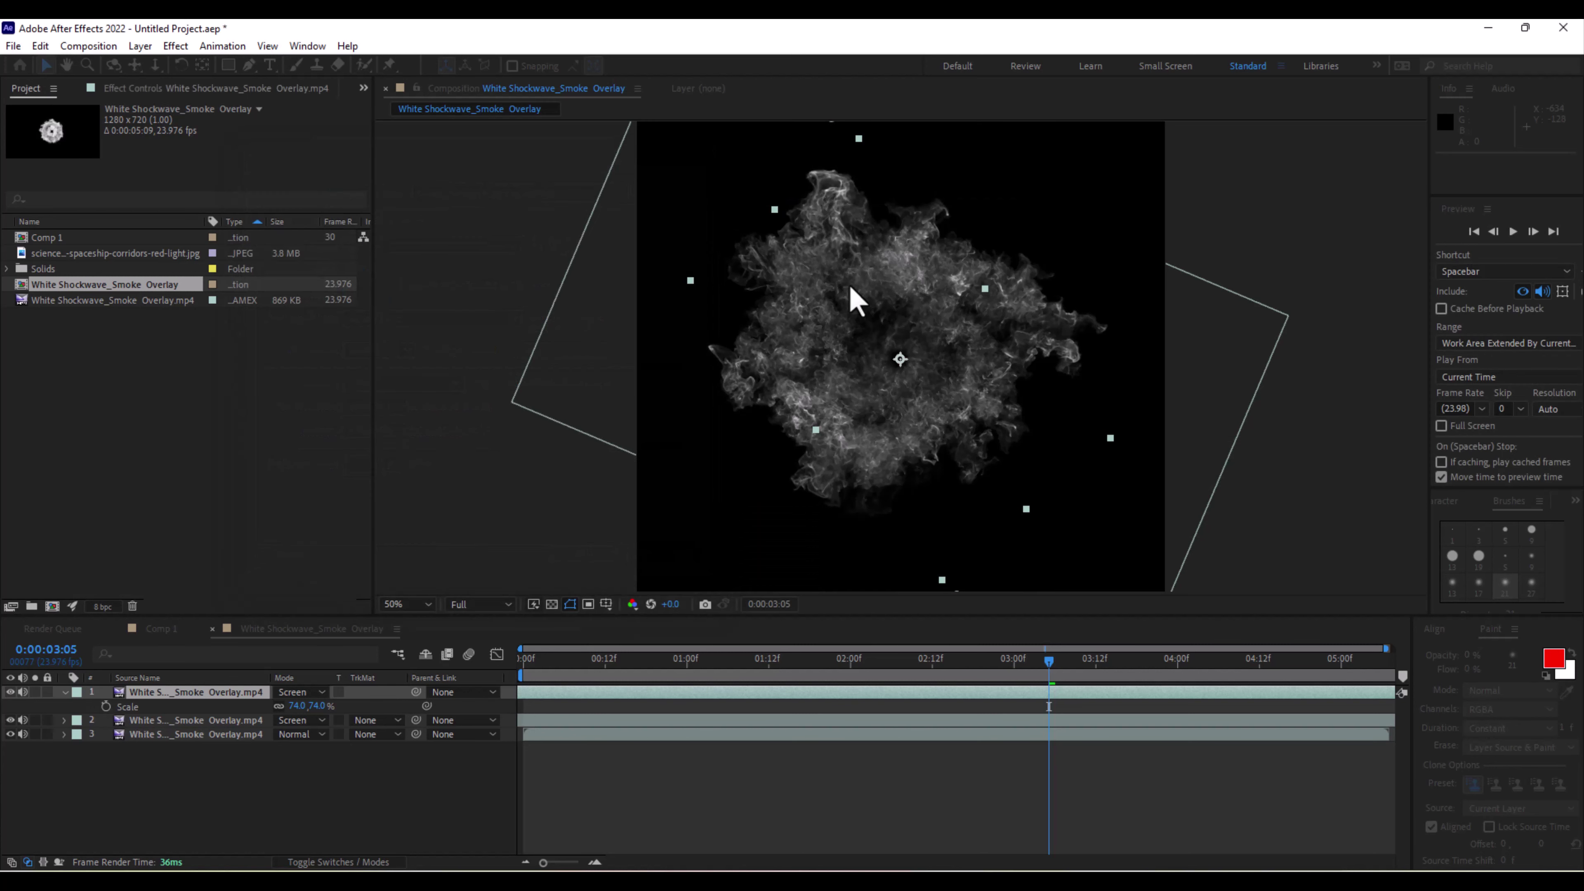
click(1155, 402)
drag(1125, 410, 1073, 381)
drag(530, 672, 721, 696)
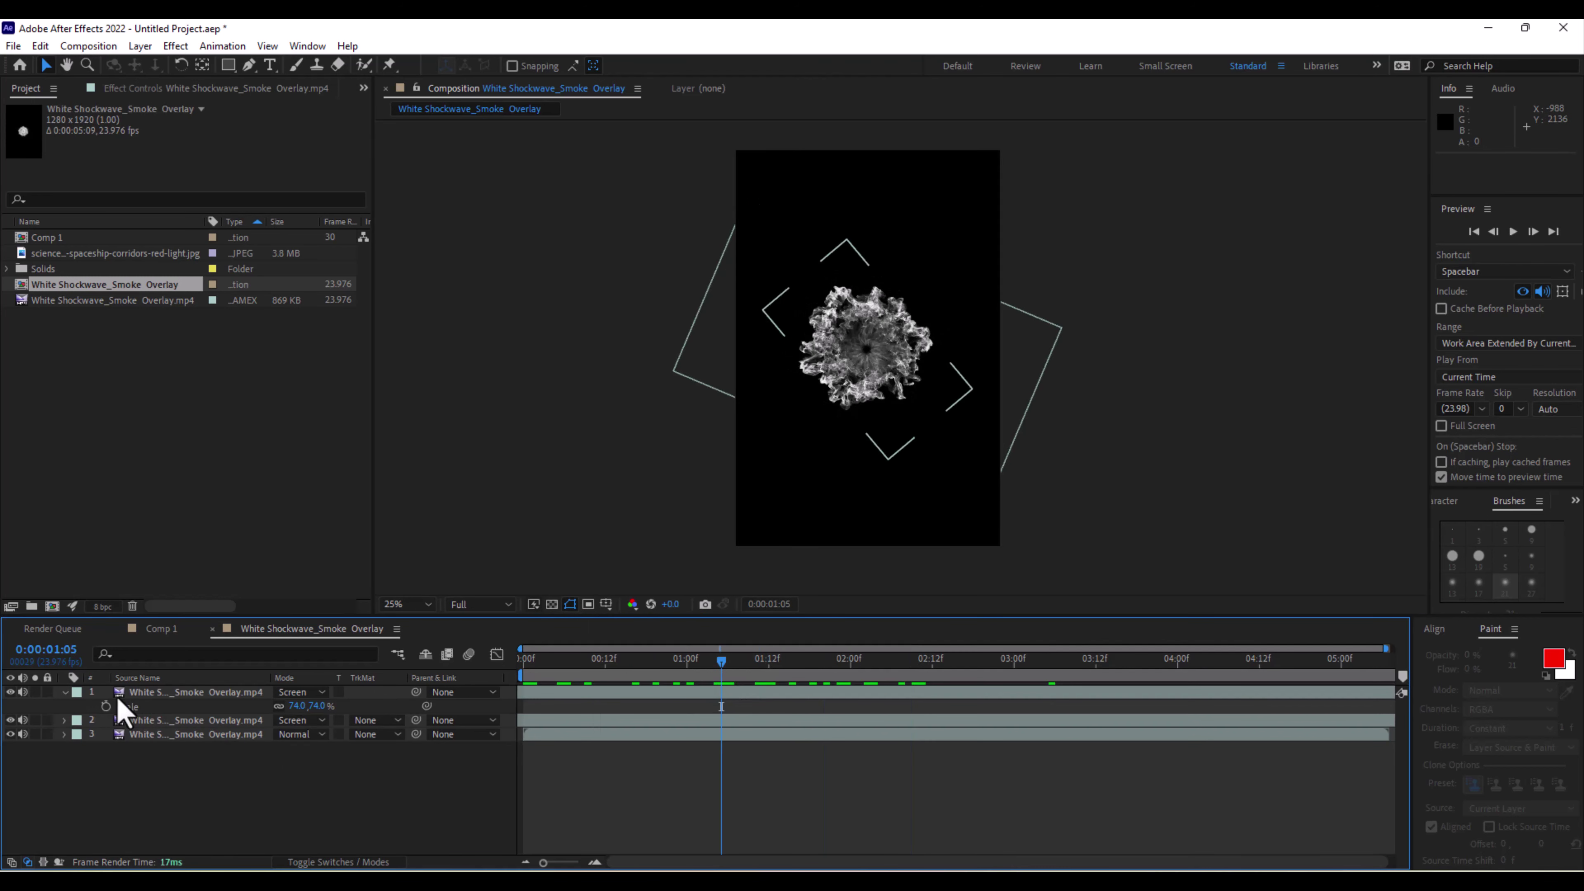
Pre-compose all three smoke overlay layers into a single layer.
click(65, 693)
drag(134, 742, 182, 690)
click(140, 46)
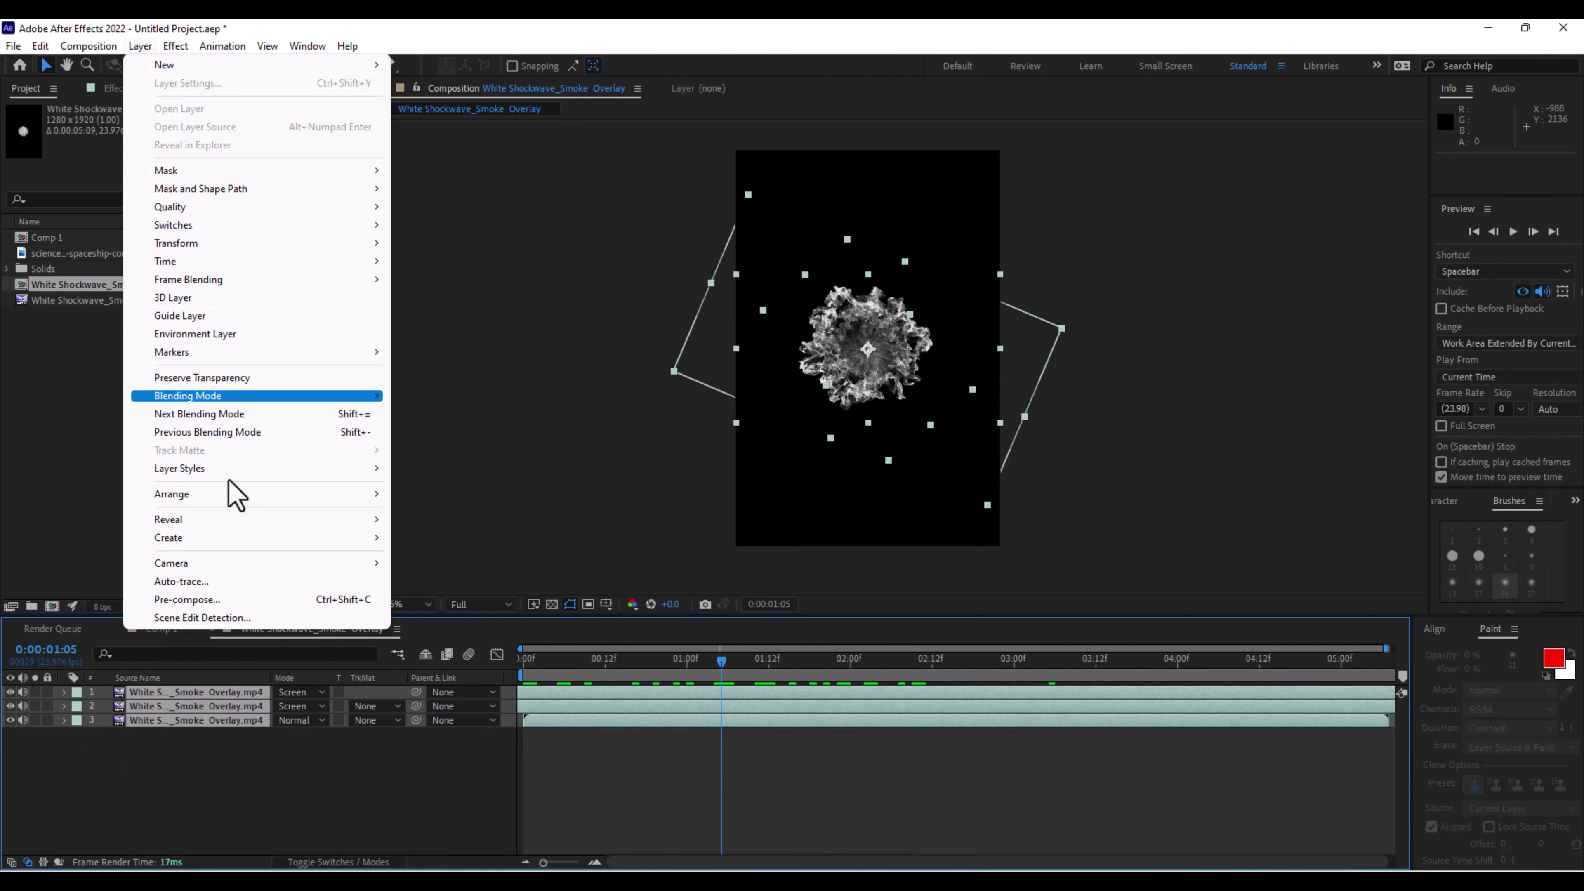
click(225, 600)
click(558, 492)
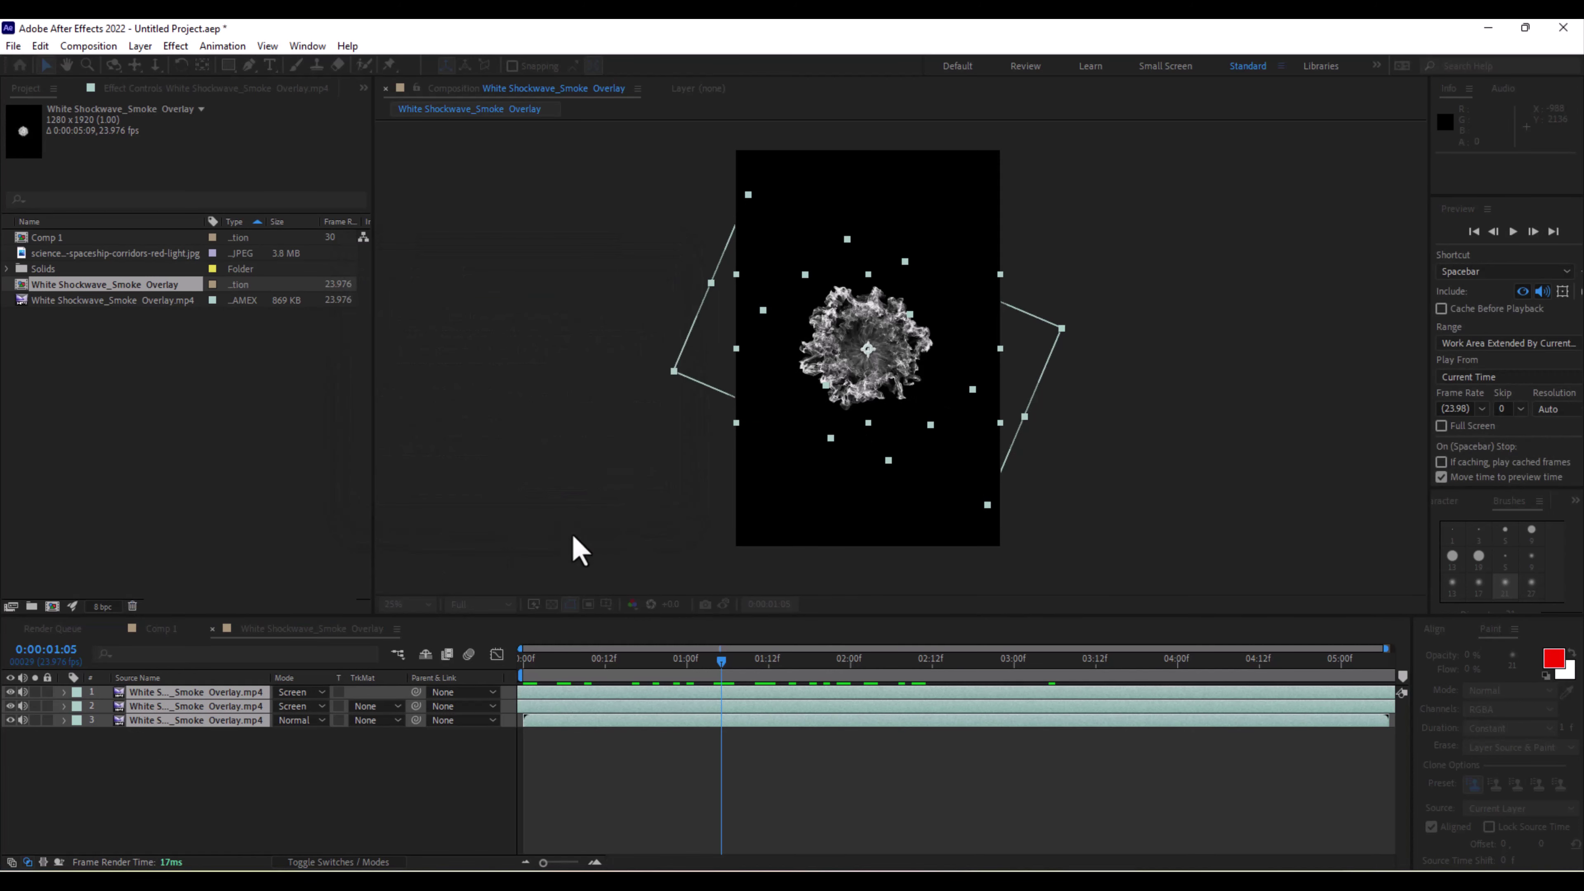
Duplicate the pre-composed smoke layer, start the copy at 0:00:00:21 and set its blending mode to Screen.
drag(590, 674, 703, 687)
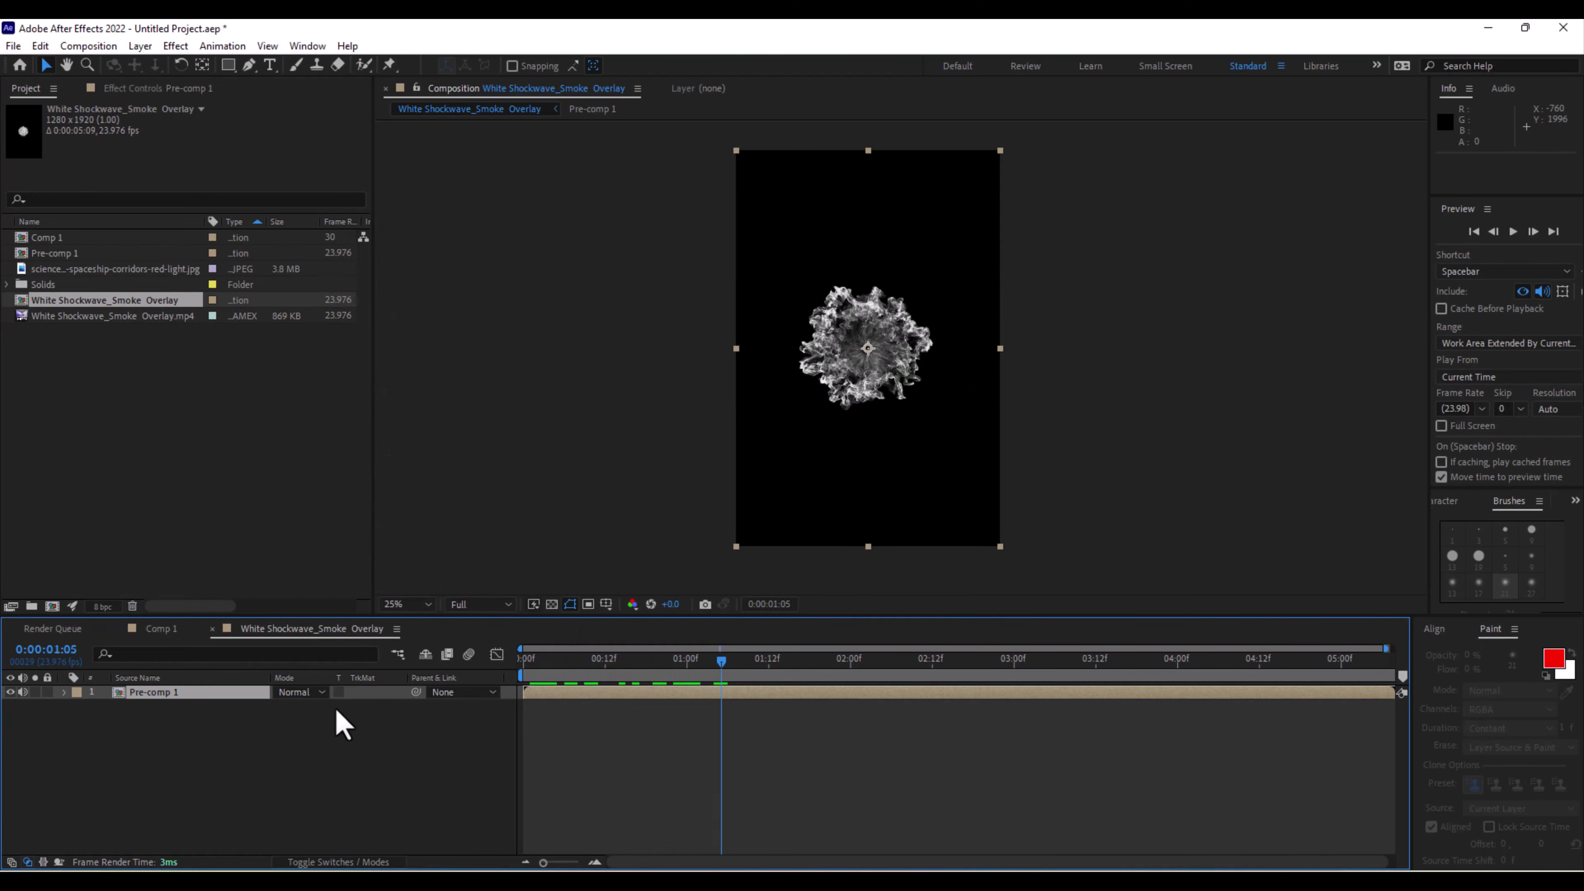
key(ctrl+d)
drag(549, 693, 699, 698)
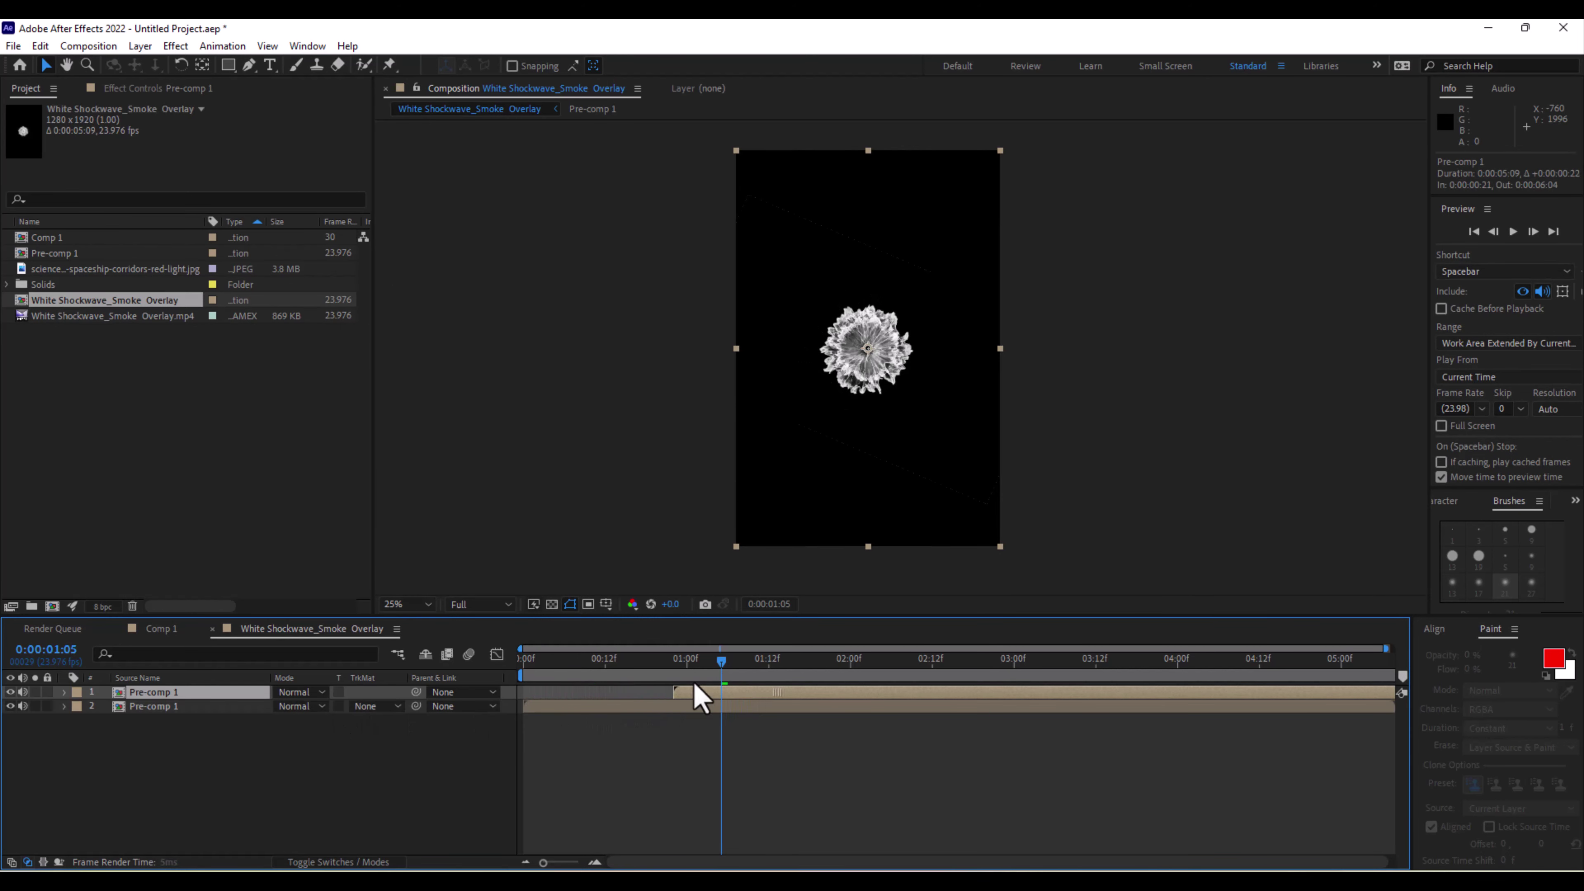
click(301, 692)
click(365, 348)
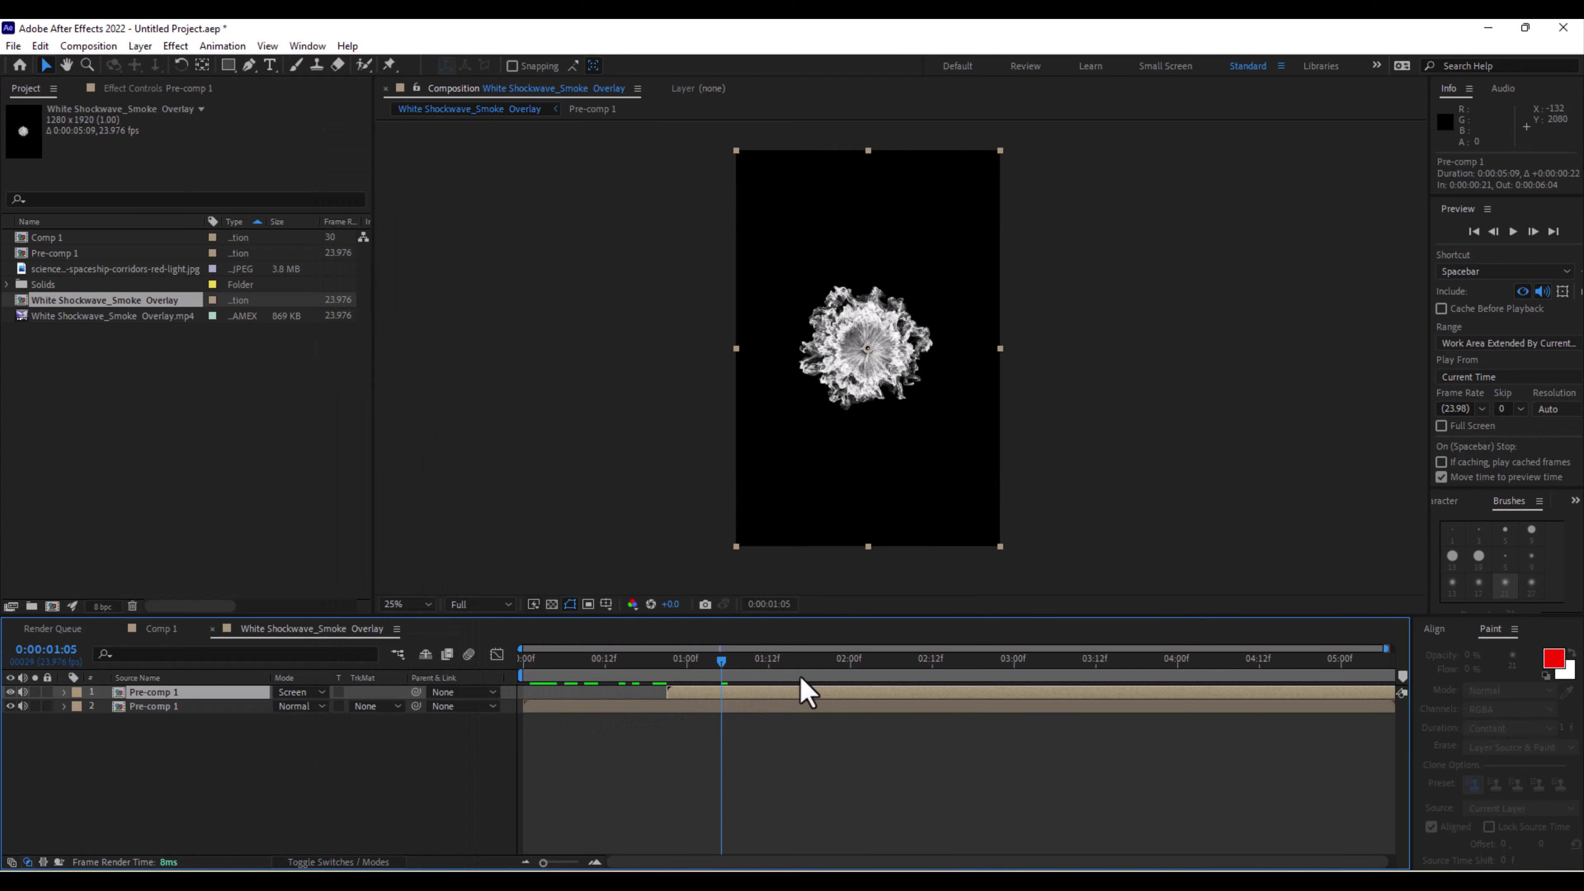
Move the upper pre-comp's start to 0:00:01:04, add copies starting at 0:00:02:13 and about 0:00:03:18, and preview the sequence.
drag(636, 675, 905, 691)
key(ctrl+d)
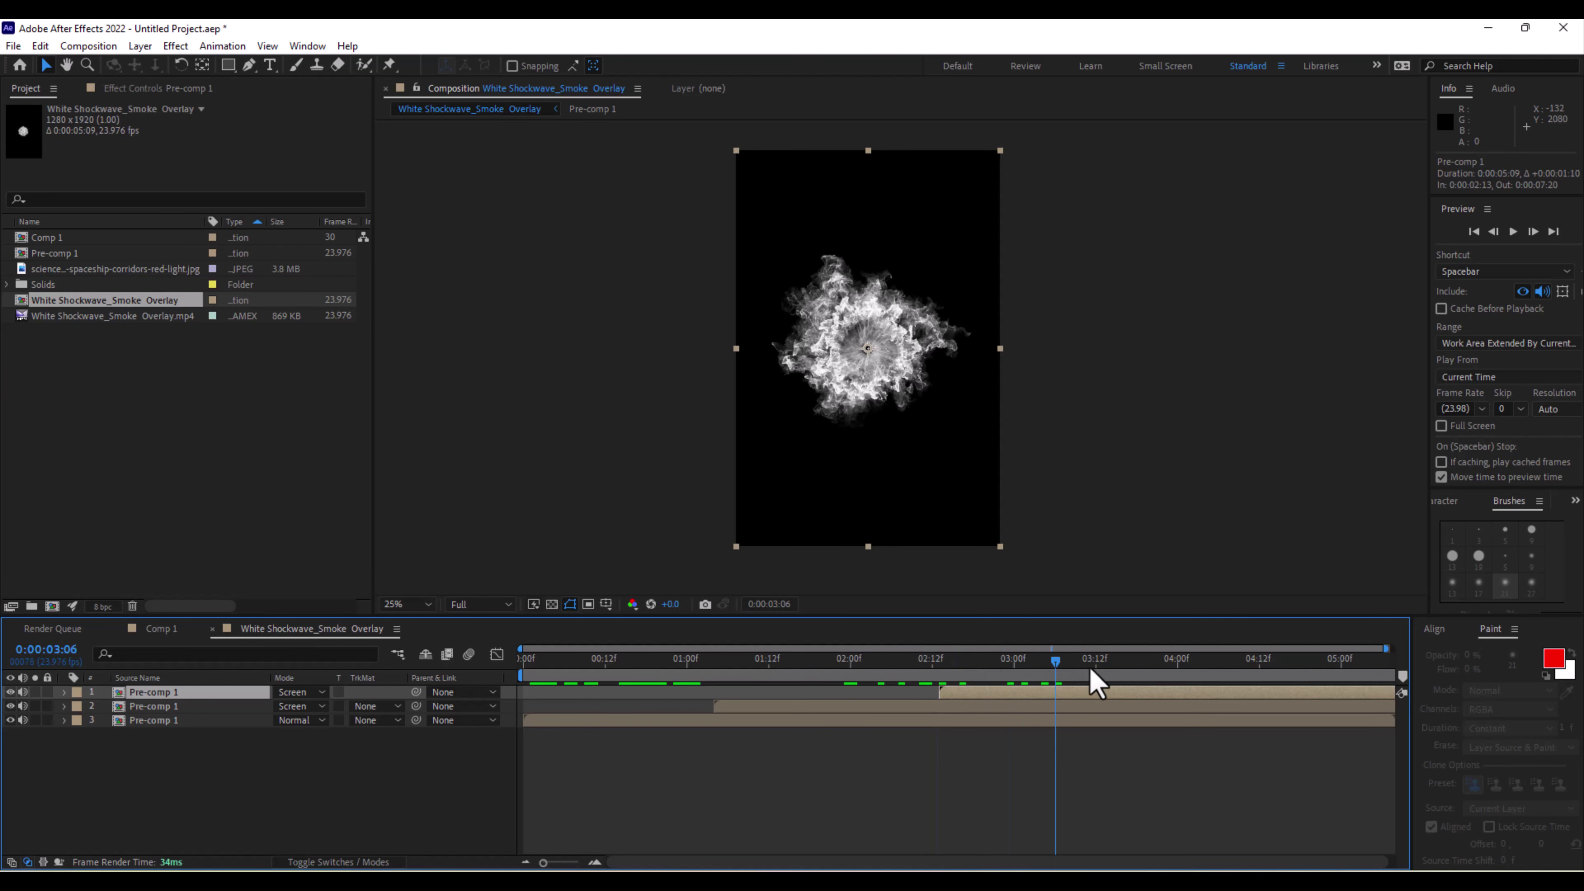
click(1162, 671)
key(ctrl+d)
drag(1054, 689, 1217, 687)
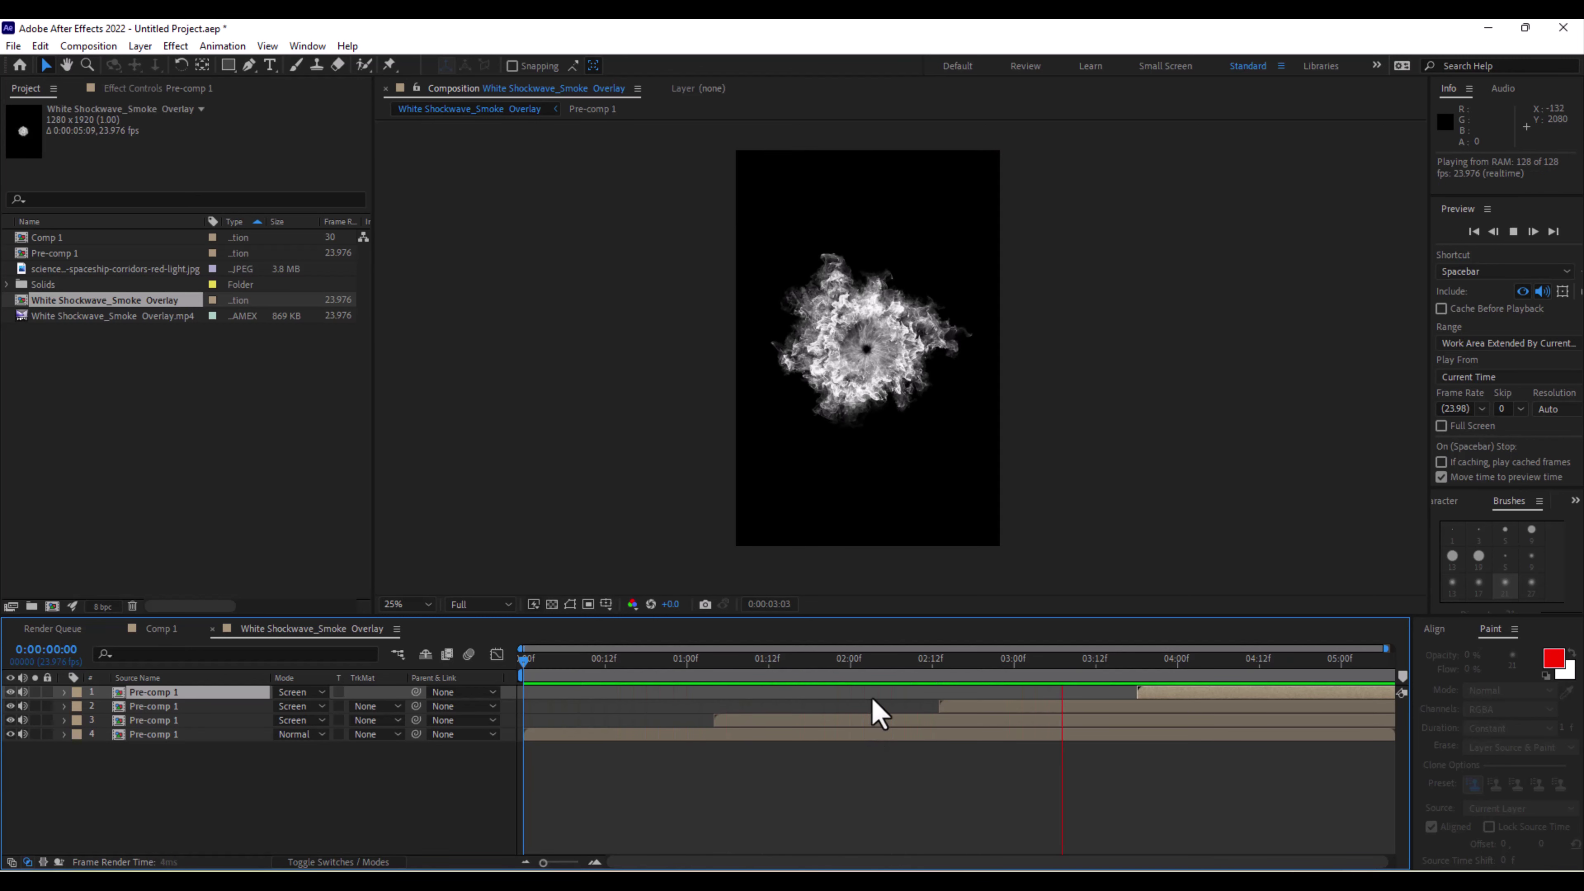
click(835, 719)
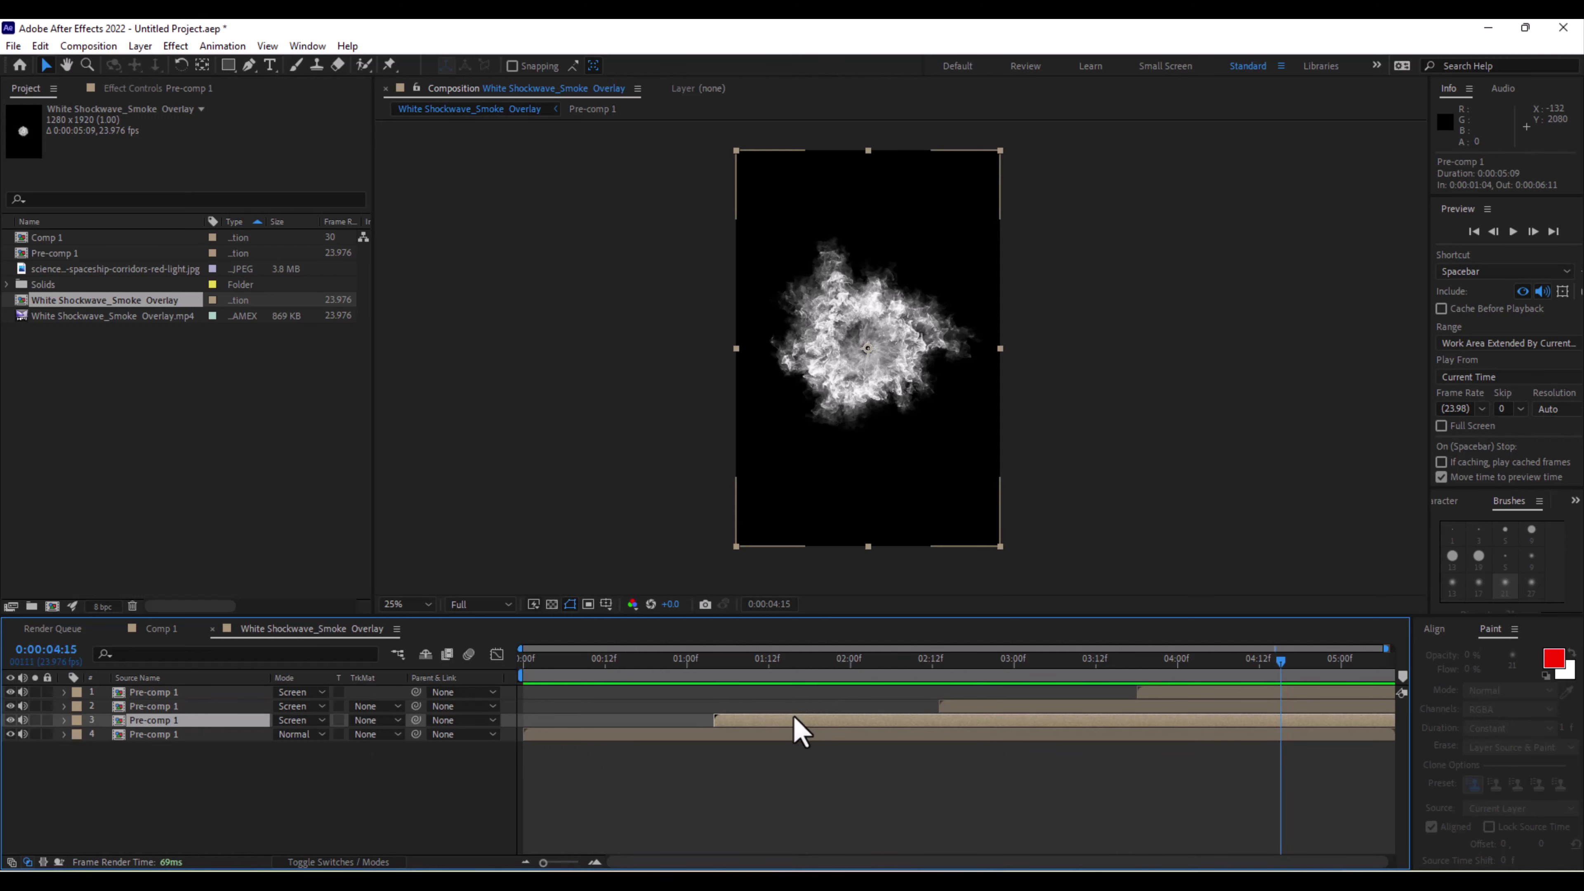
Rotate the three upper smoke pre-comp copies to 144°, -33° and 48° in stacking order and preview the sequence from the start.
key(r)
drag(293, 735, 1339, 661)
click(948, 707)
key(r)
click(236, 691)
key(r)
drag(1216, 673, 1061, 677)
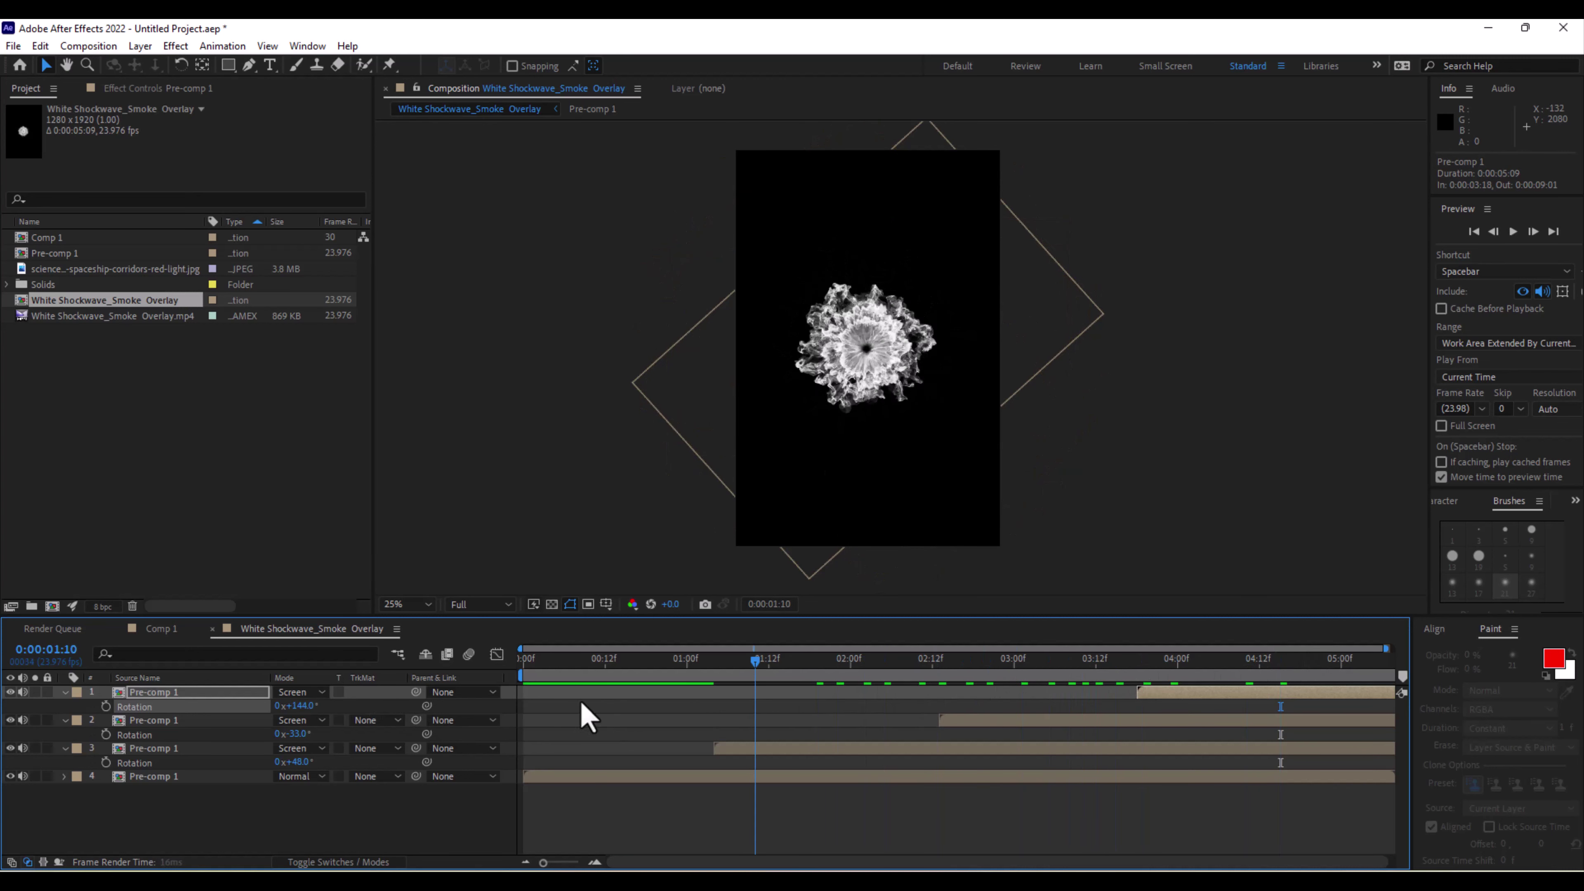
key(Home)
key(space)
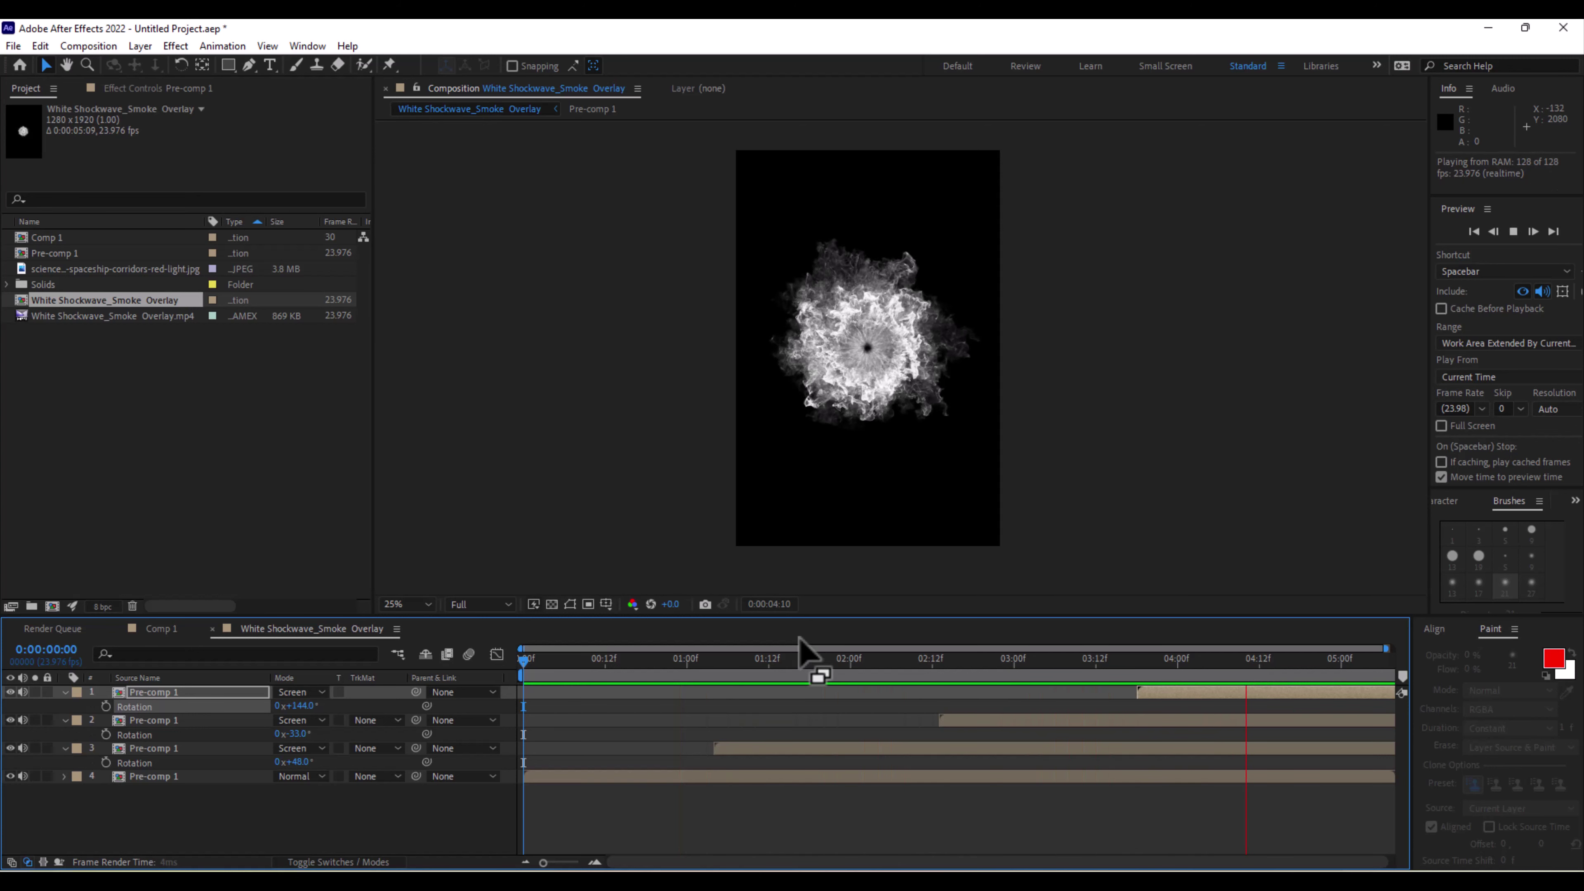
key(space)
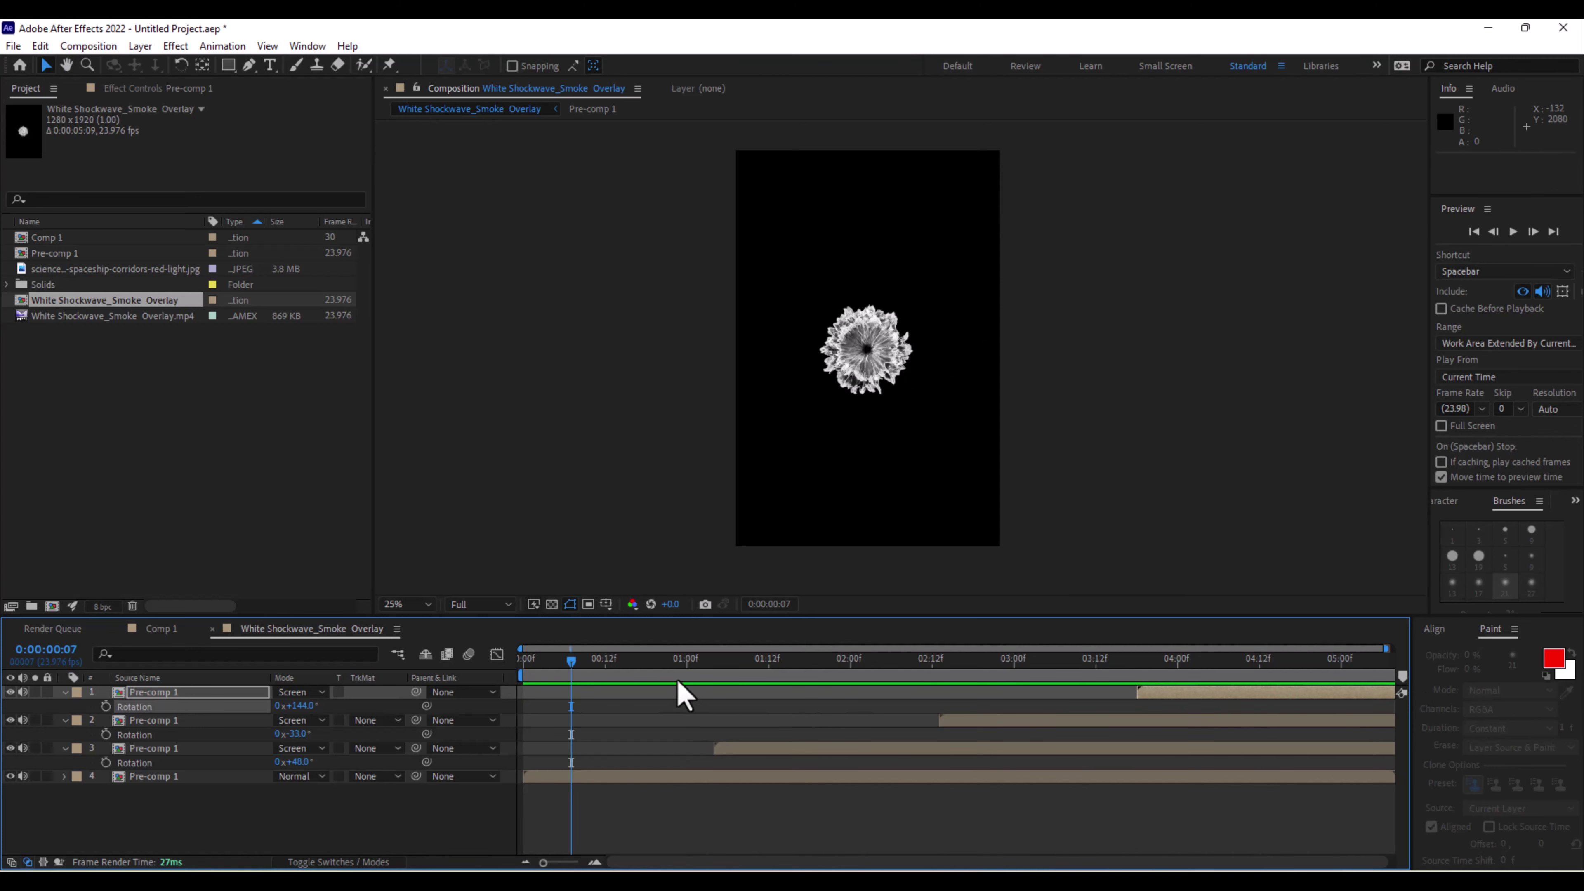
click(523, 673)
Collapse the layer properties, pre-compose all four smoke layers into one with all attributes moved, and return to the first frame.
click(63, 691)
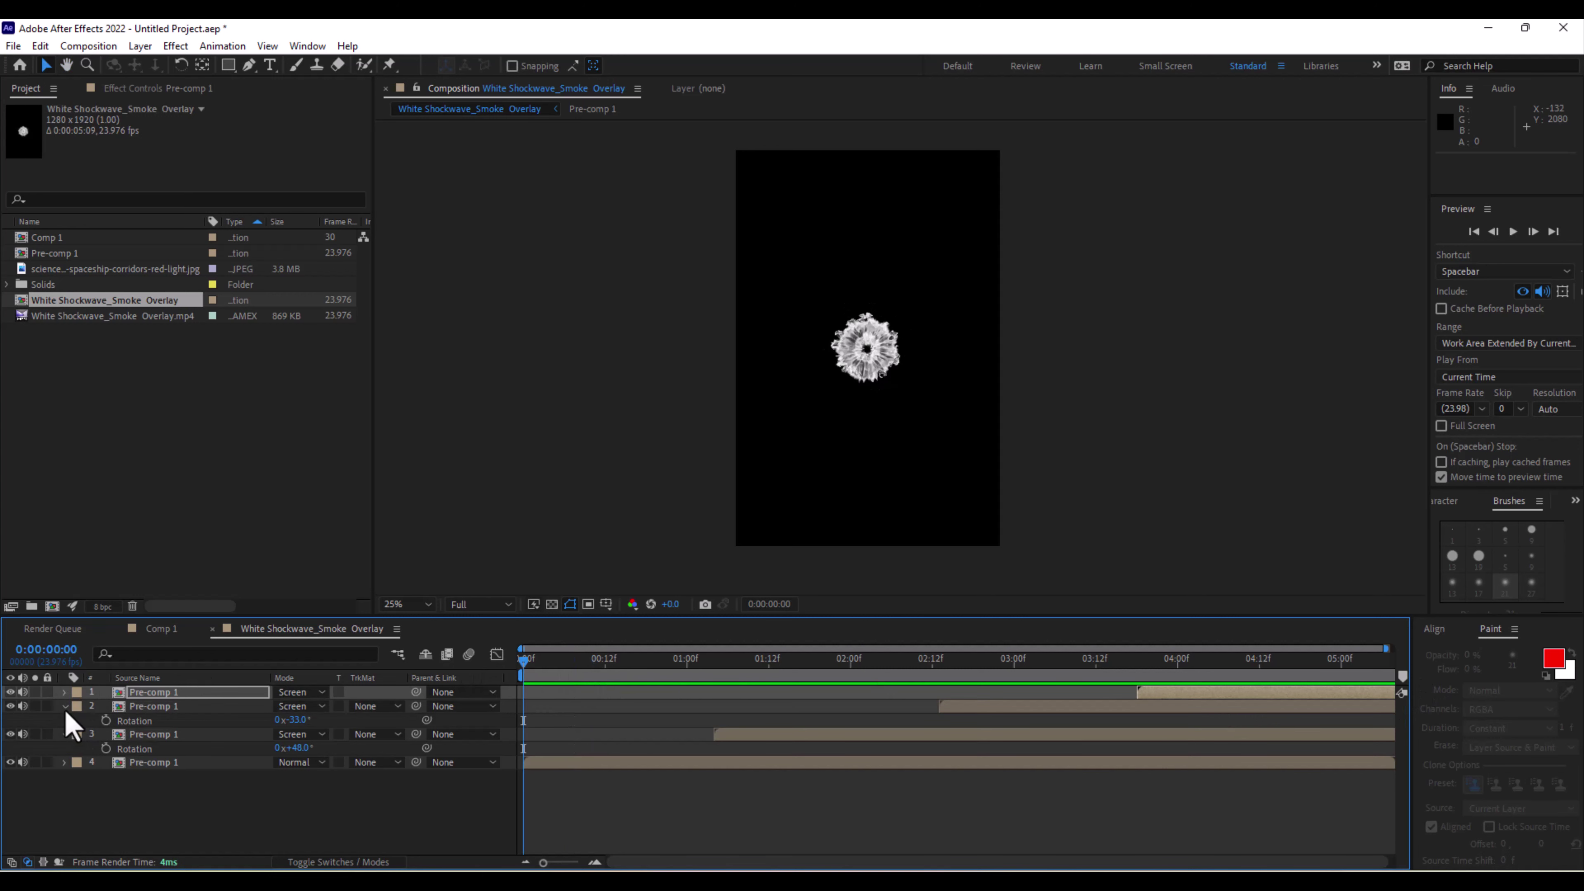
click(64, 706)
click(63, 720)
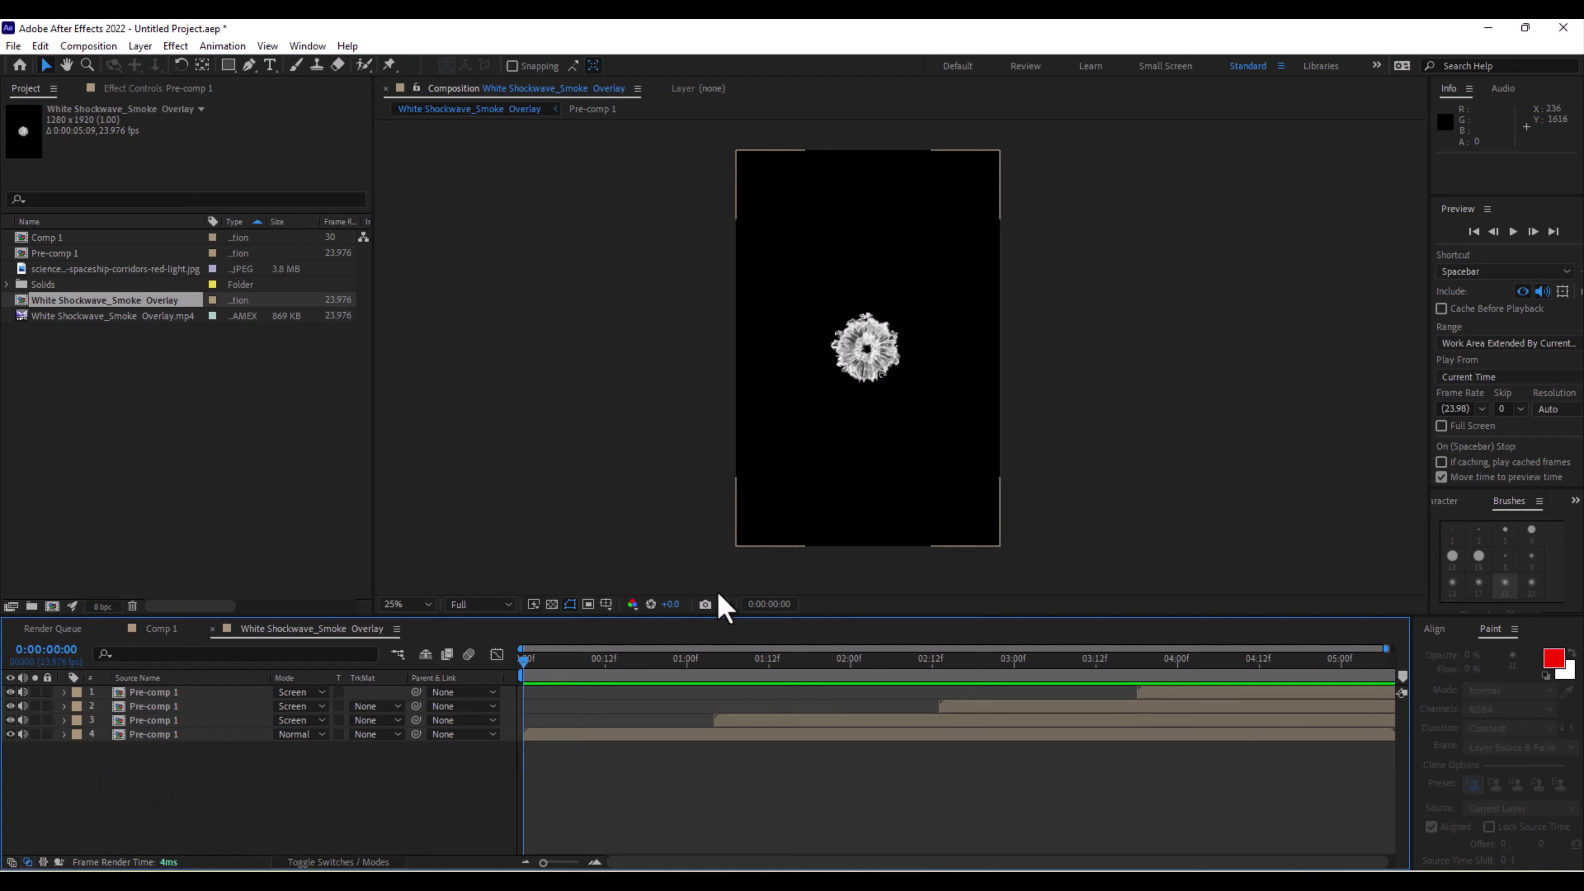
key(ctrl+a)
click(140, 47)
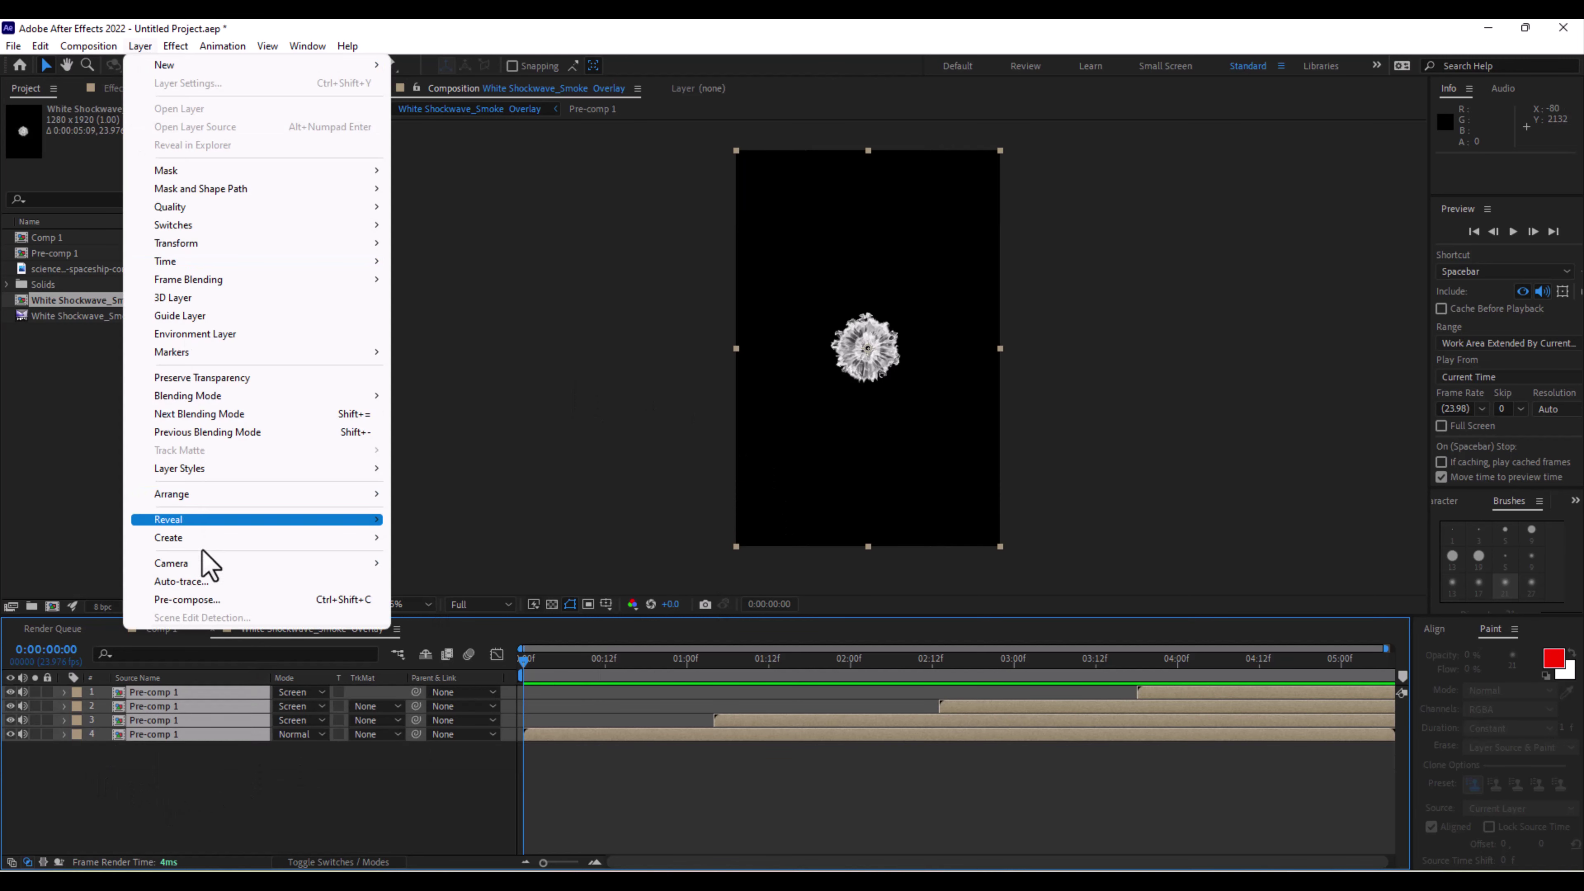
click(206, 606)
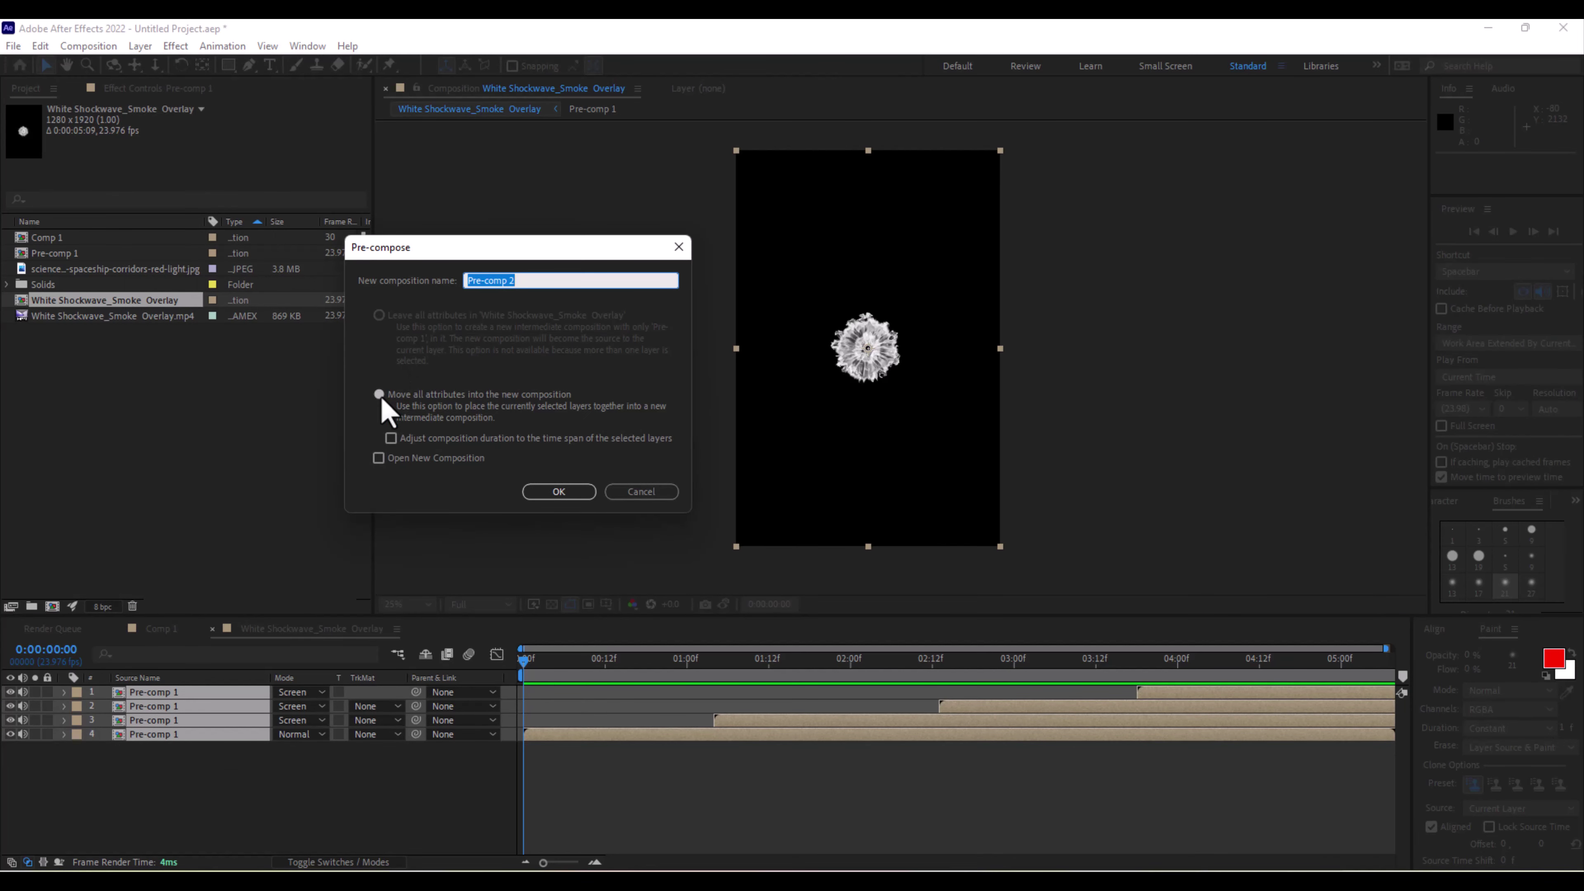
click(564, 494)
drag(580, 659, 633, 659)
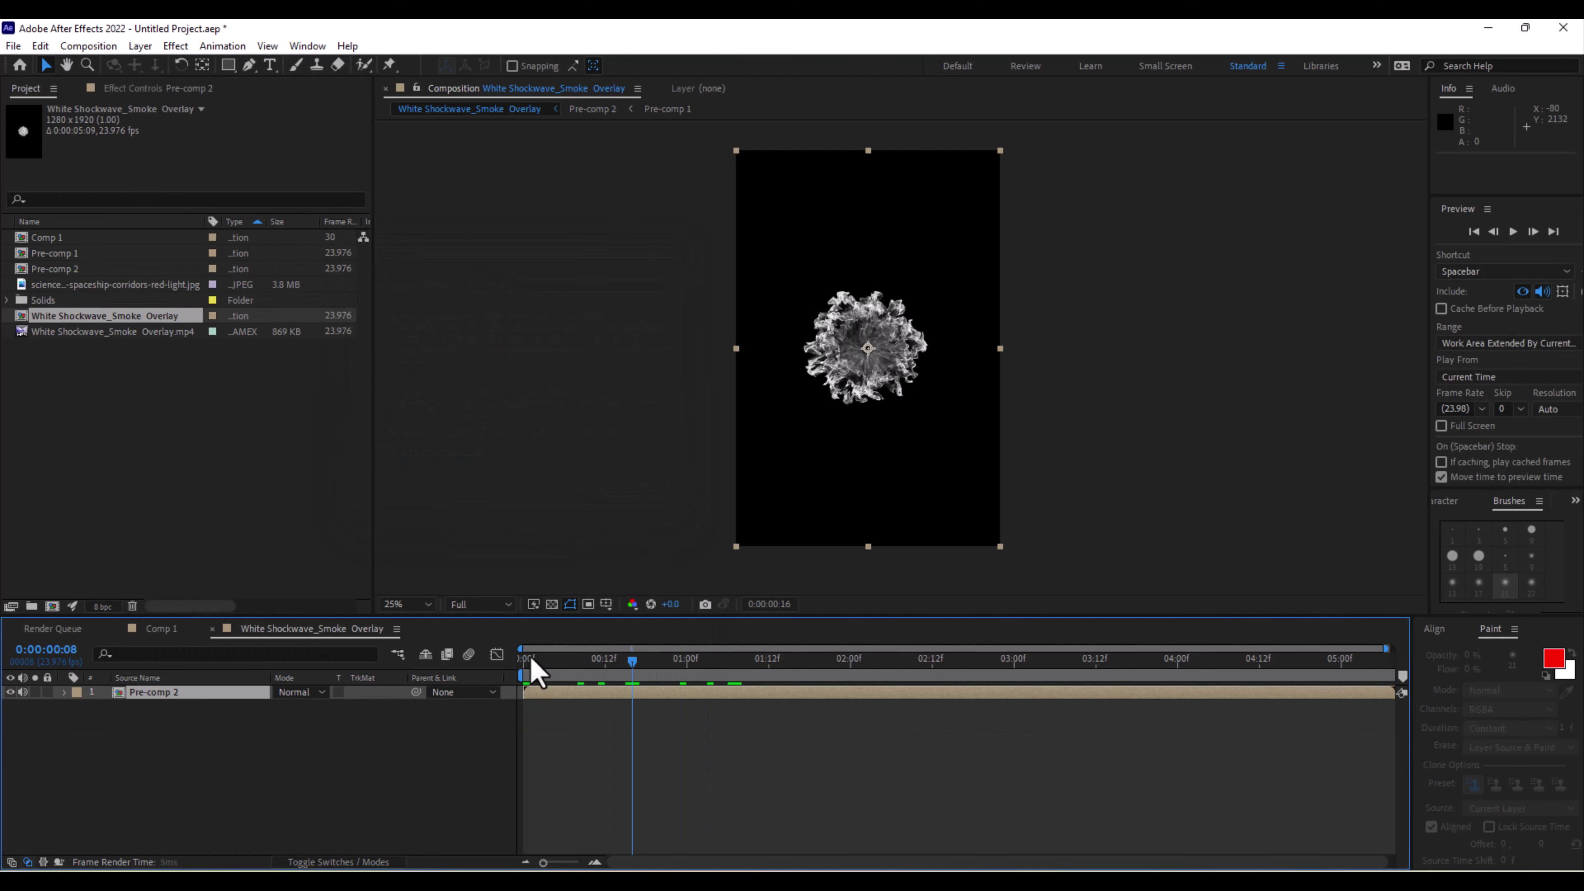
click(531, 660)
Add an adjustment layer above the smoke pre-comp, apply Compound Blur to it and inspect the smoke at 100% magnification.
right_click(112, 738)
mouse_move(310, 536)
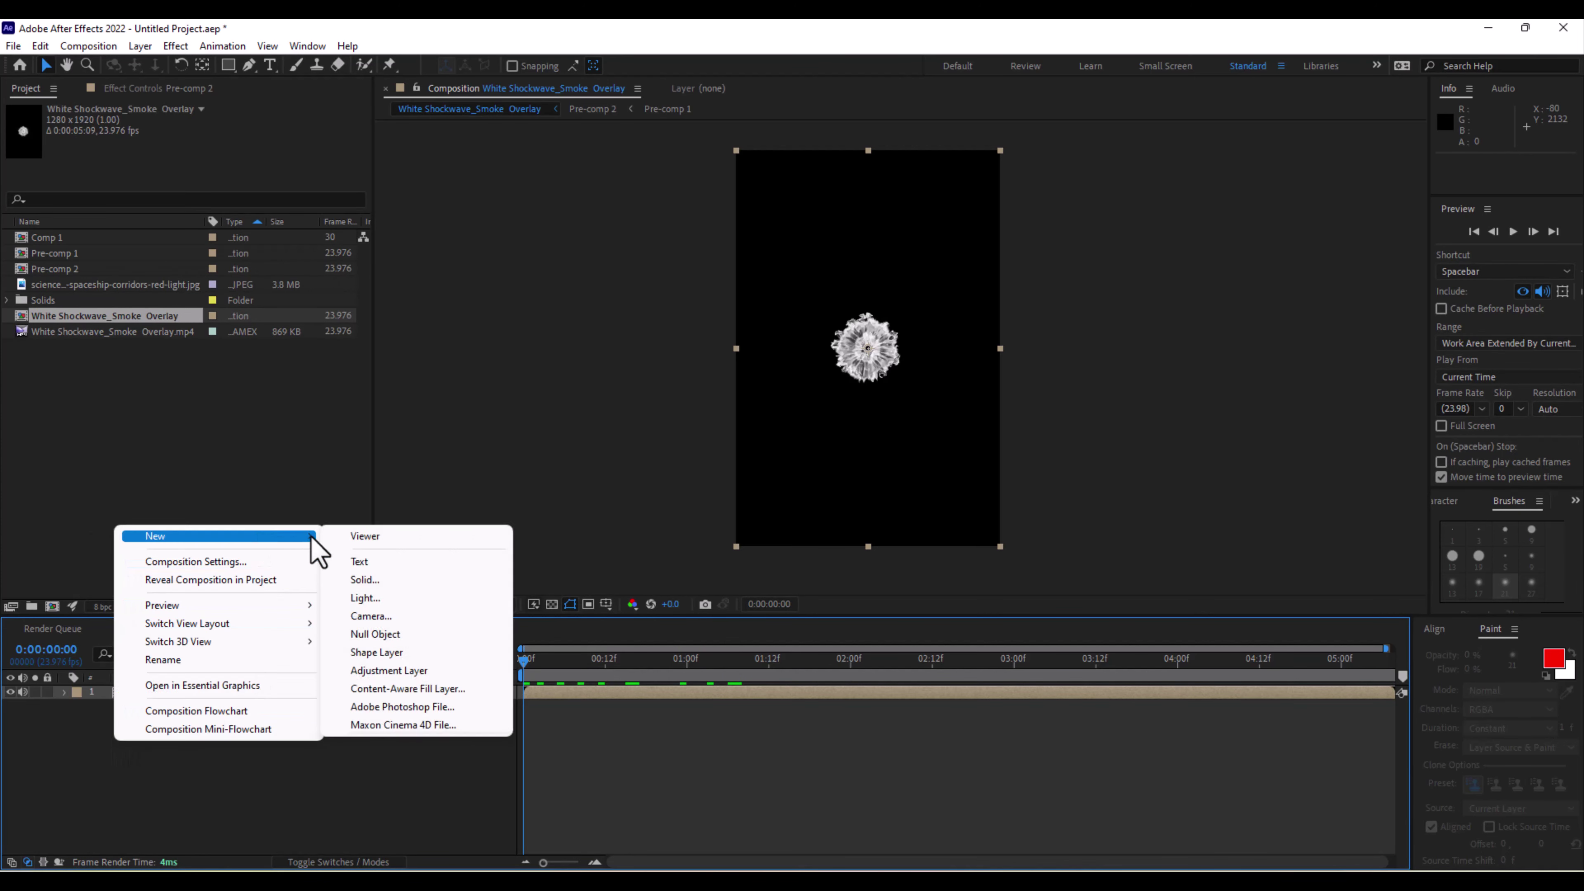
click(374, 672)
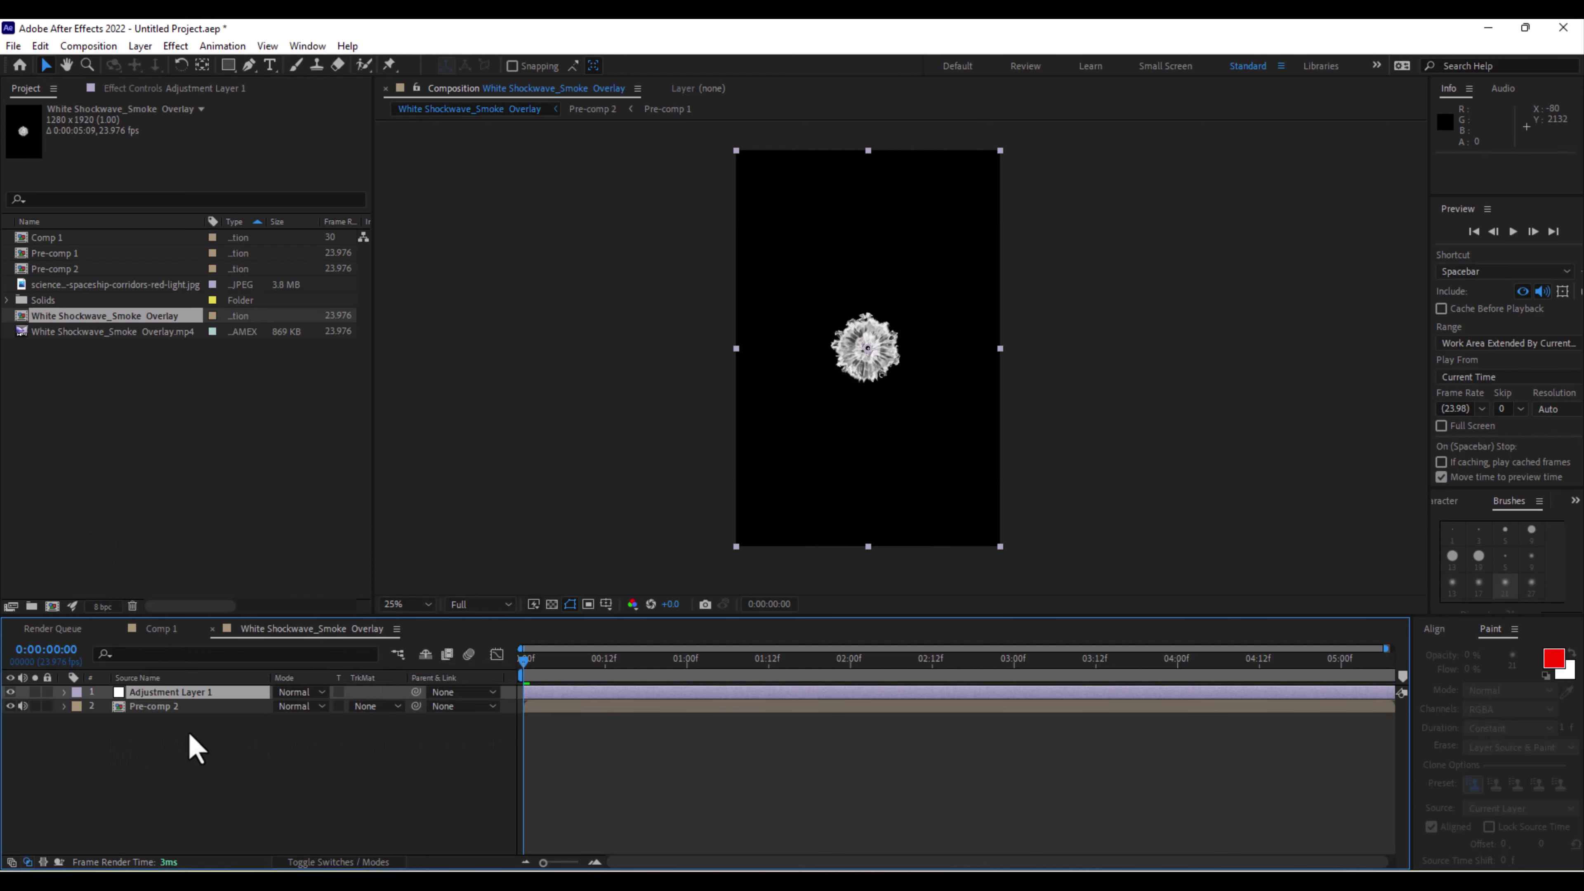
key(ctrl+space)
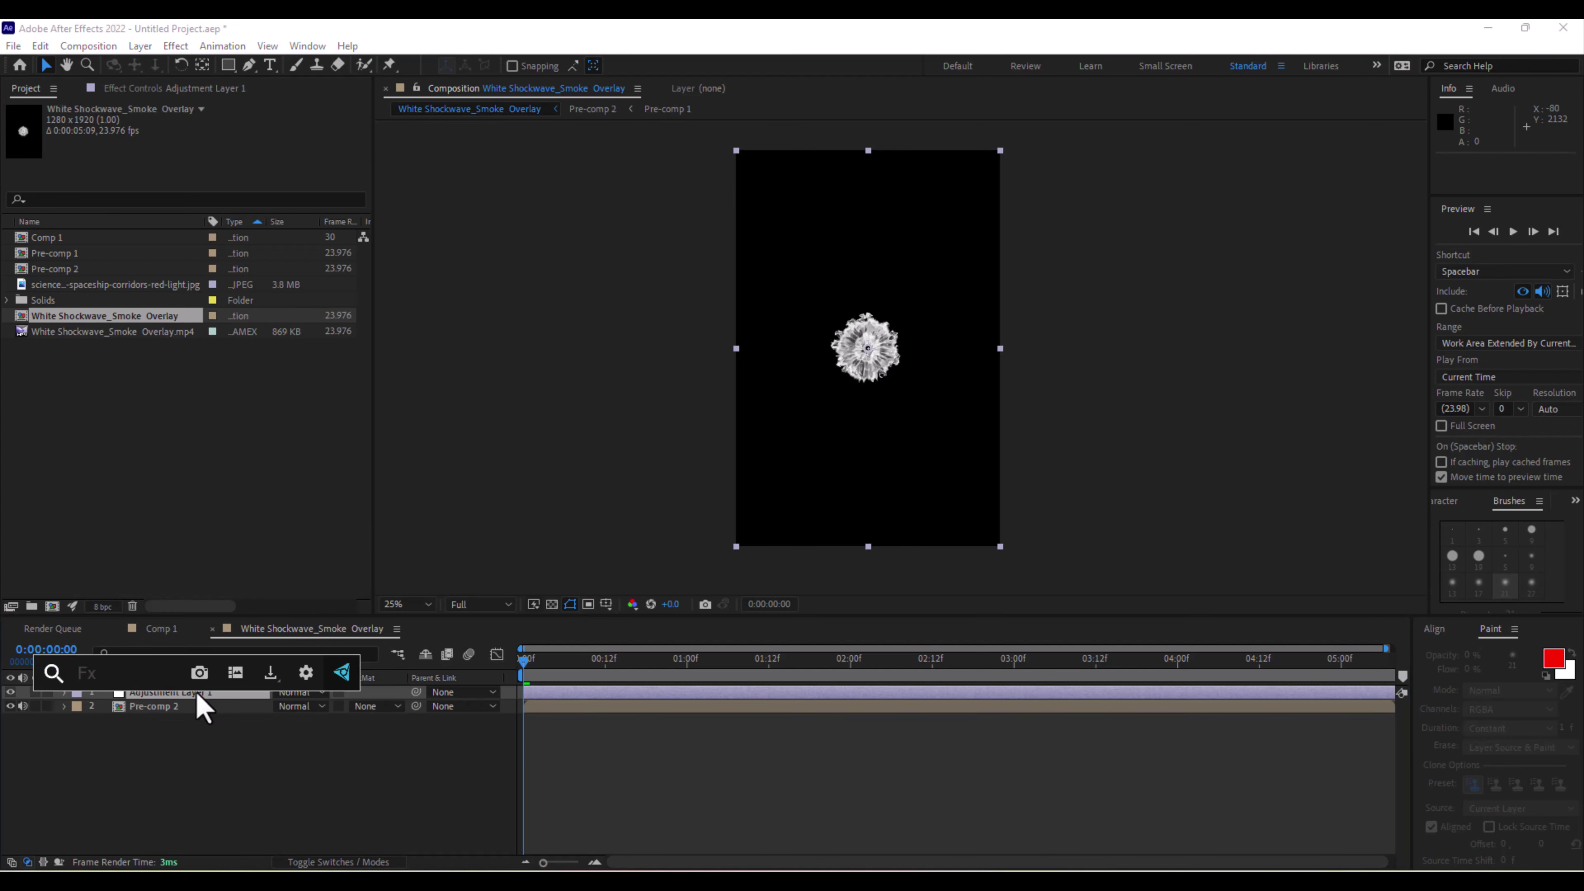
text(com)
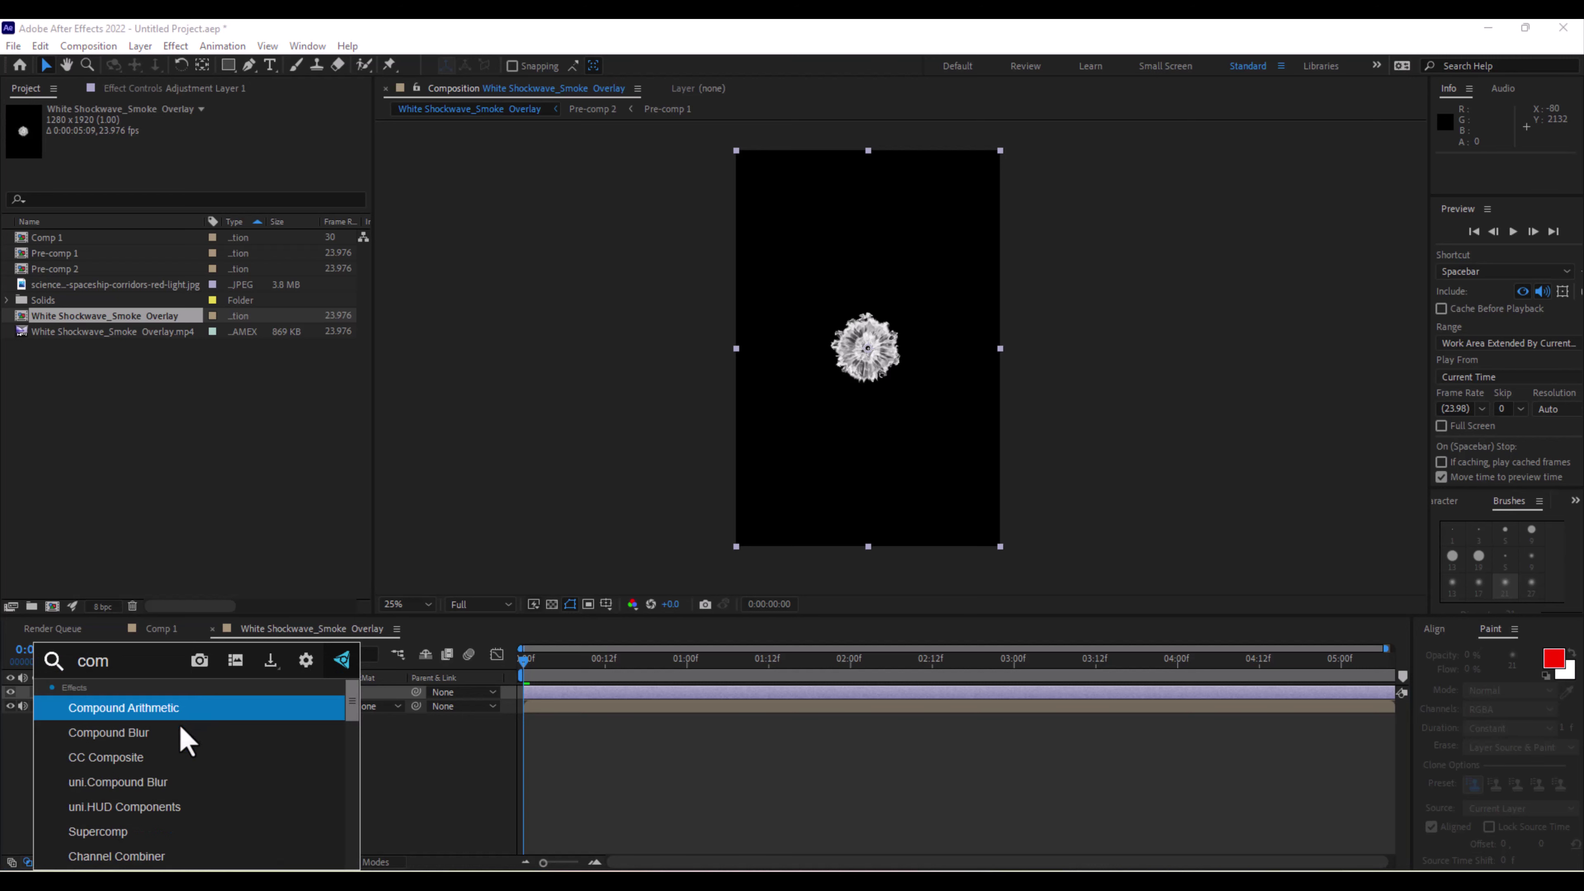
click(186, 739)
key(slash)
drag(770, 418, 855, 405)
click(474, 604)
click(464, 643)
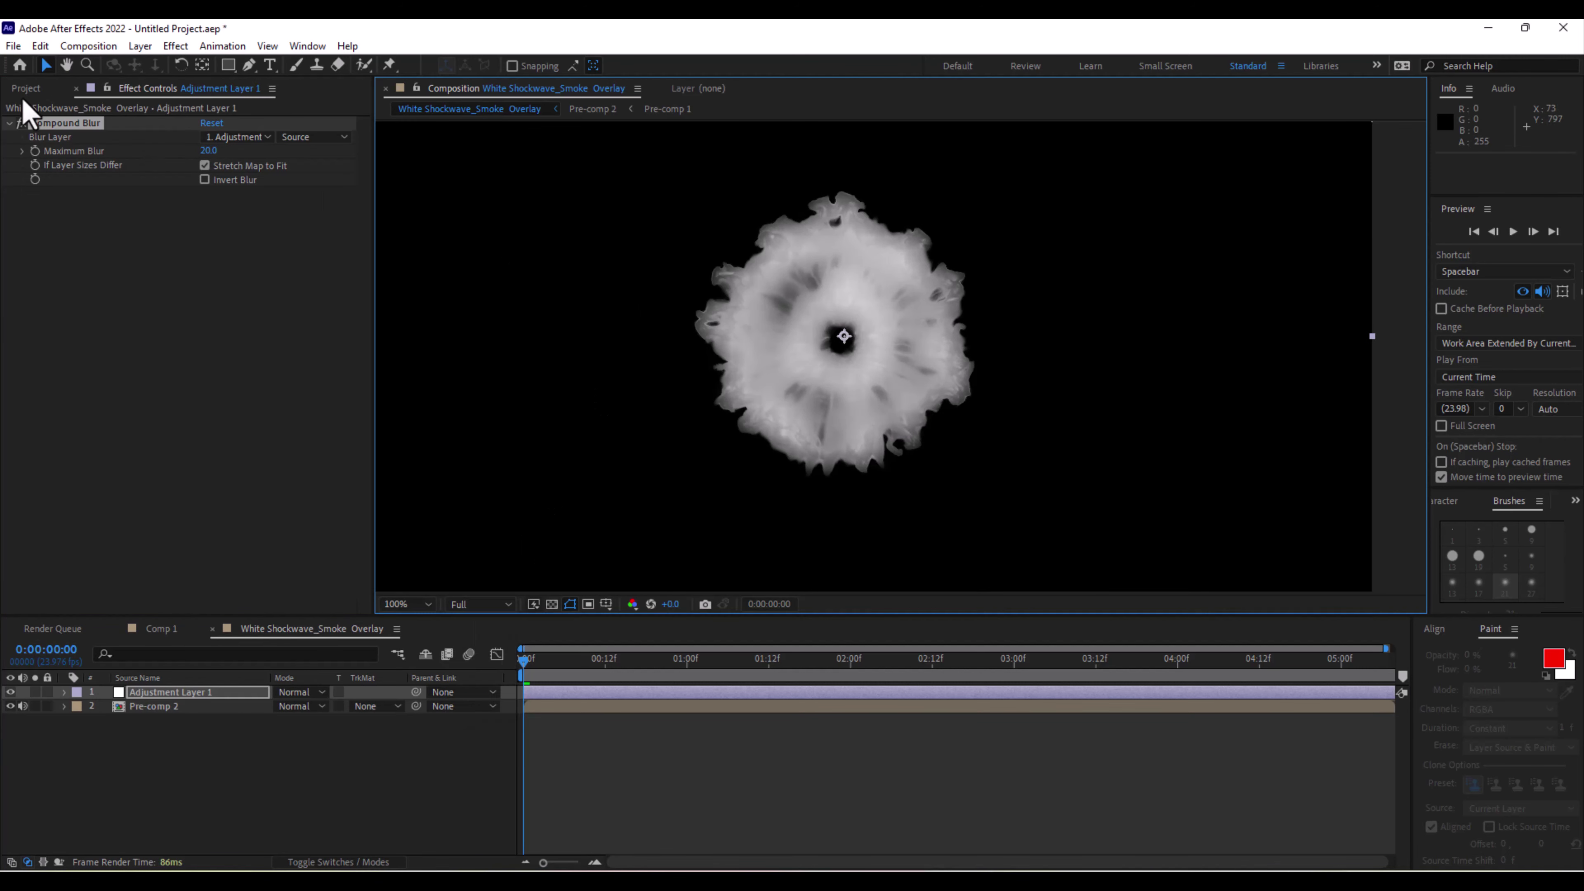
Place Black_and_white_marble_texture.jpg beneath the smoke layer, solo it and pre-compose it with all attributes moved into the new composition.
click(25, 88)
click(97, 286)
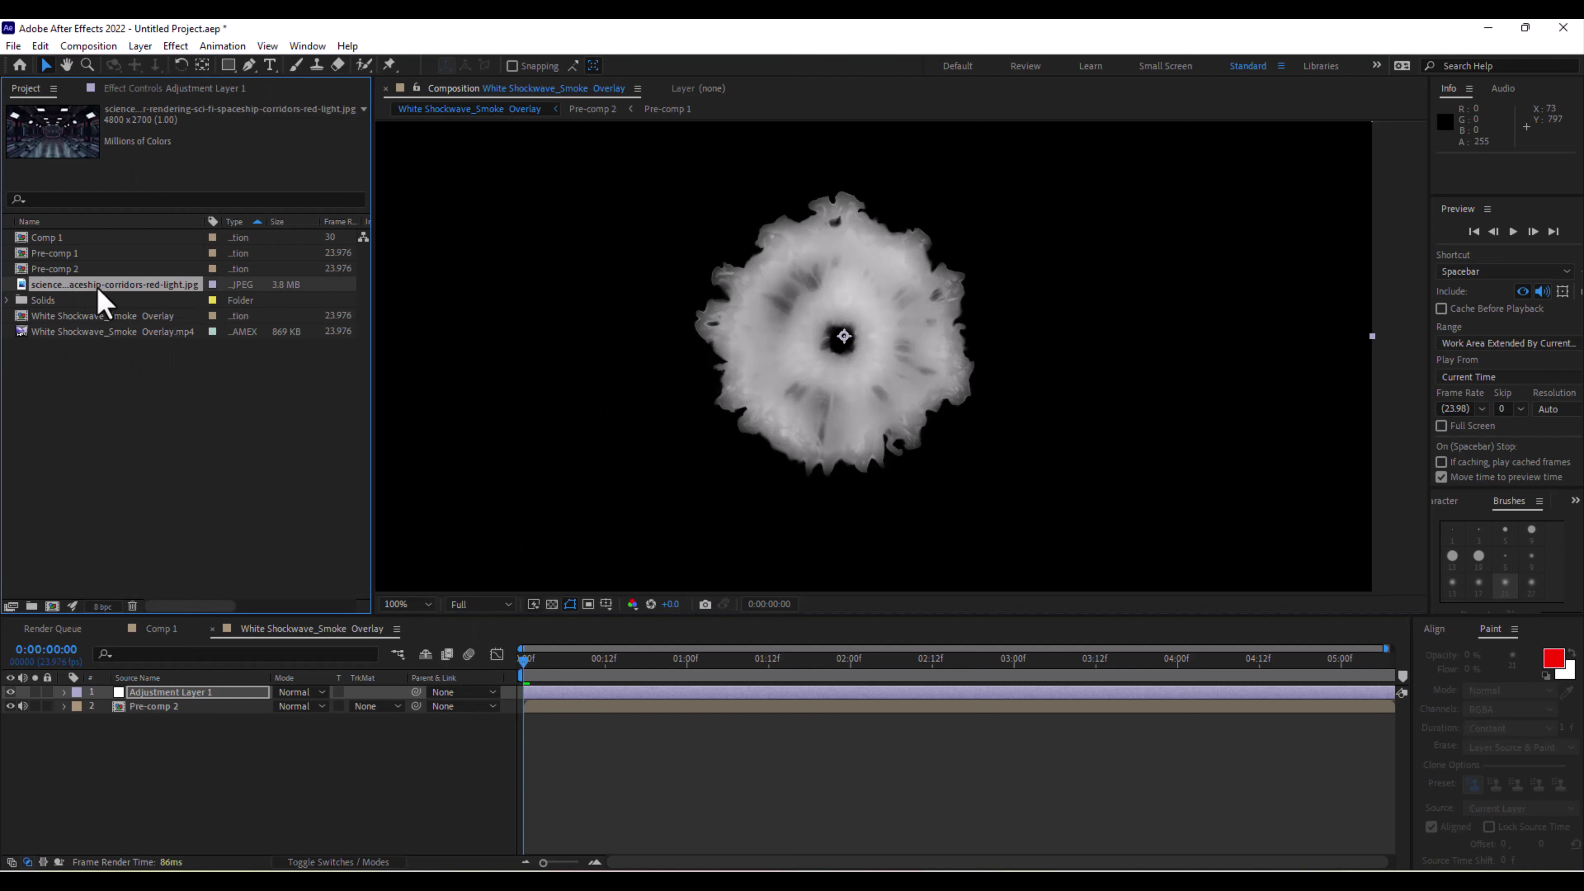
click(83, 333)
click(76, 286)
click(140, 45)
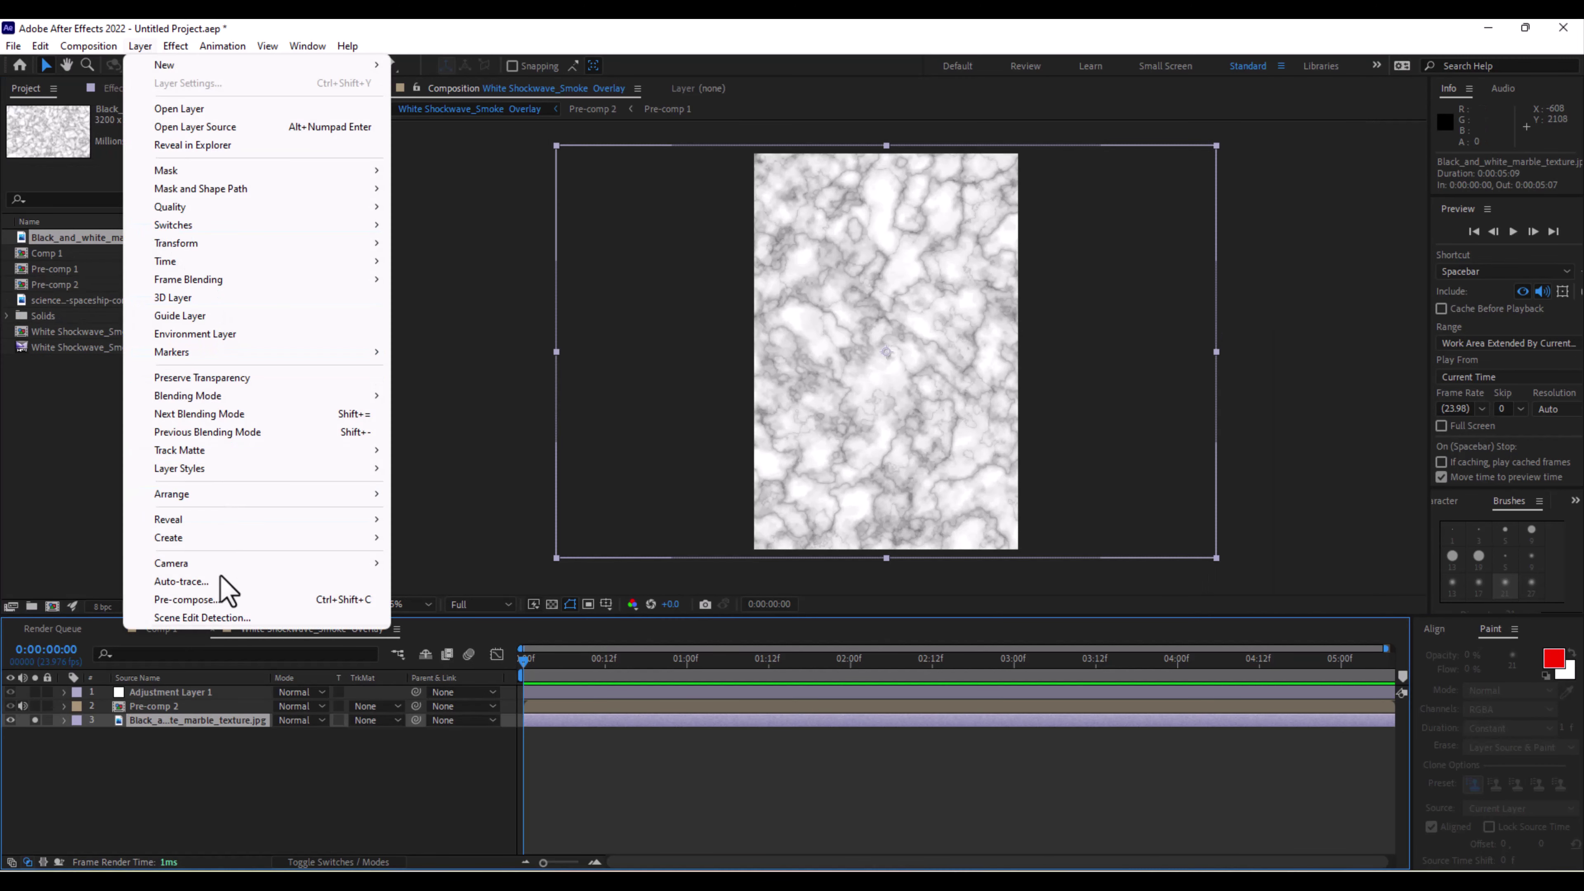
click(206, 601)
click(393, 395)
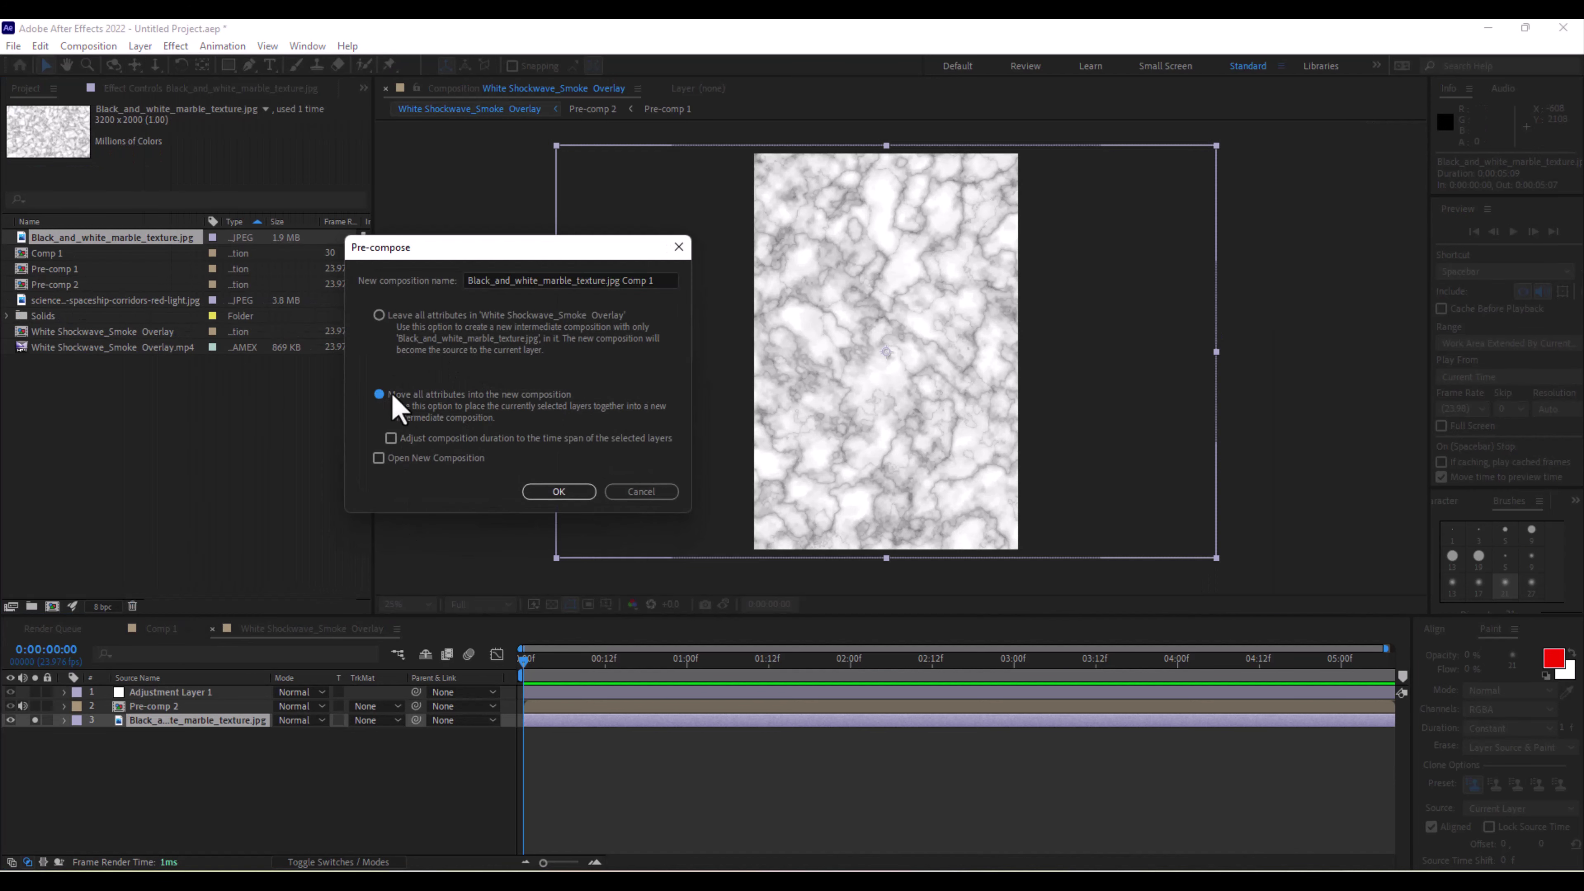
click(556, 493)
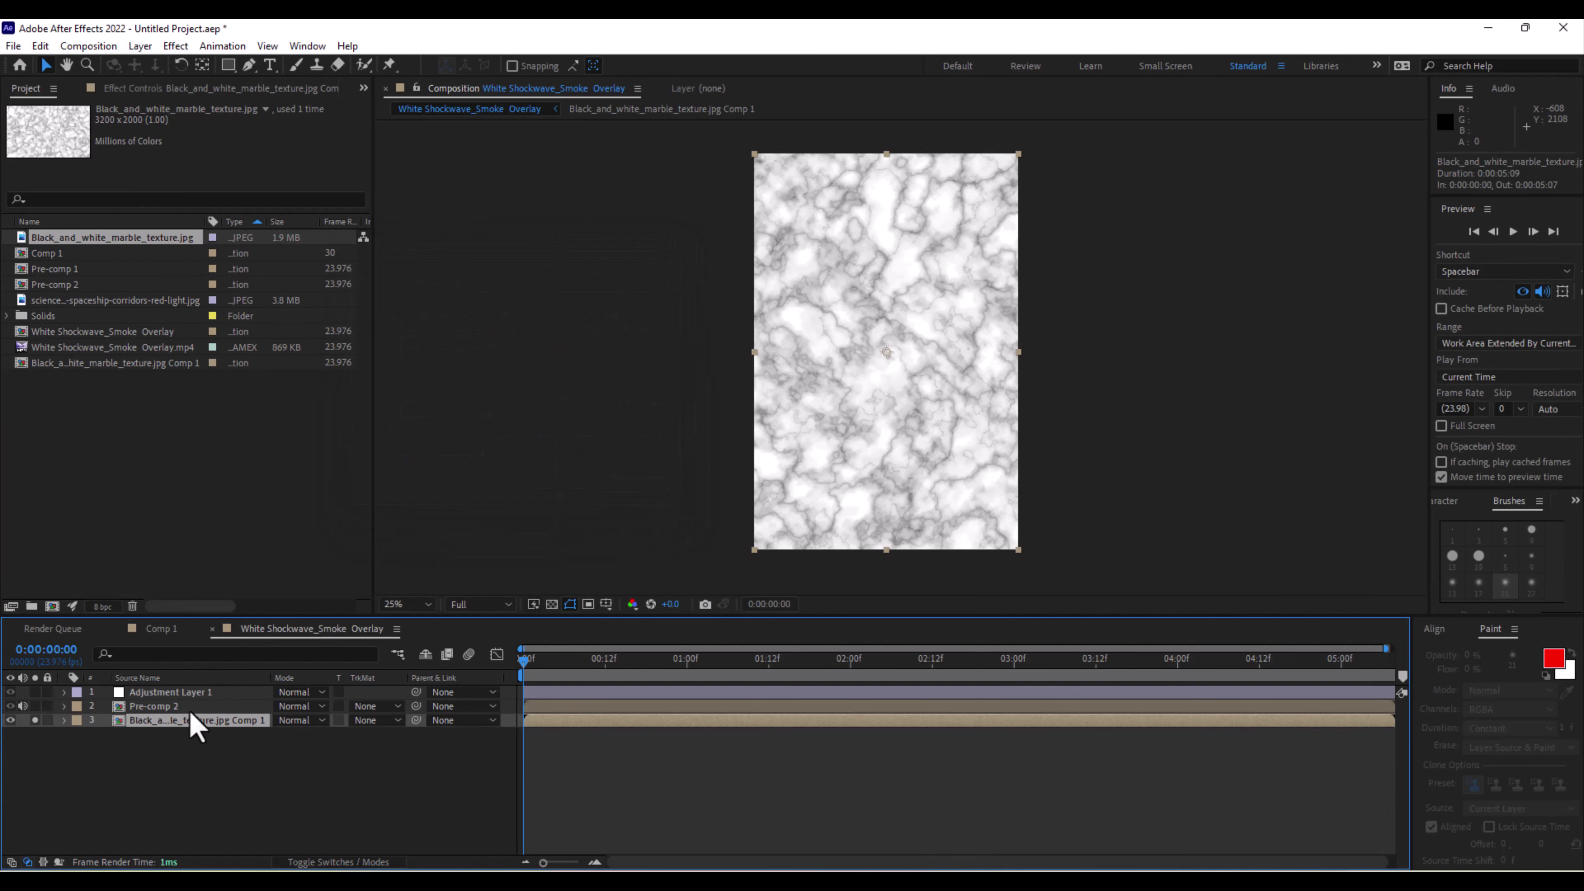
Apply Curves to the marble texture inside its pre-comp, pull the midtones strongly down for high contrast and return to the smoke composition.
double_click(225, 720)
click(224, 694)
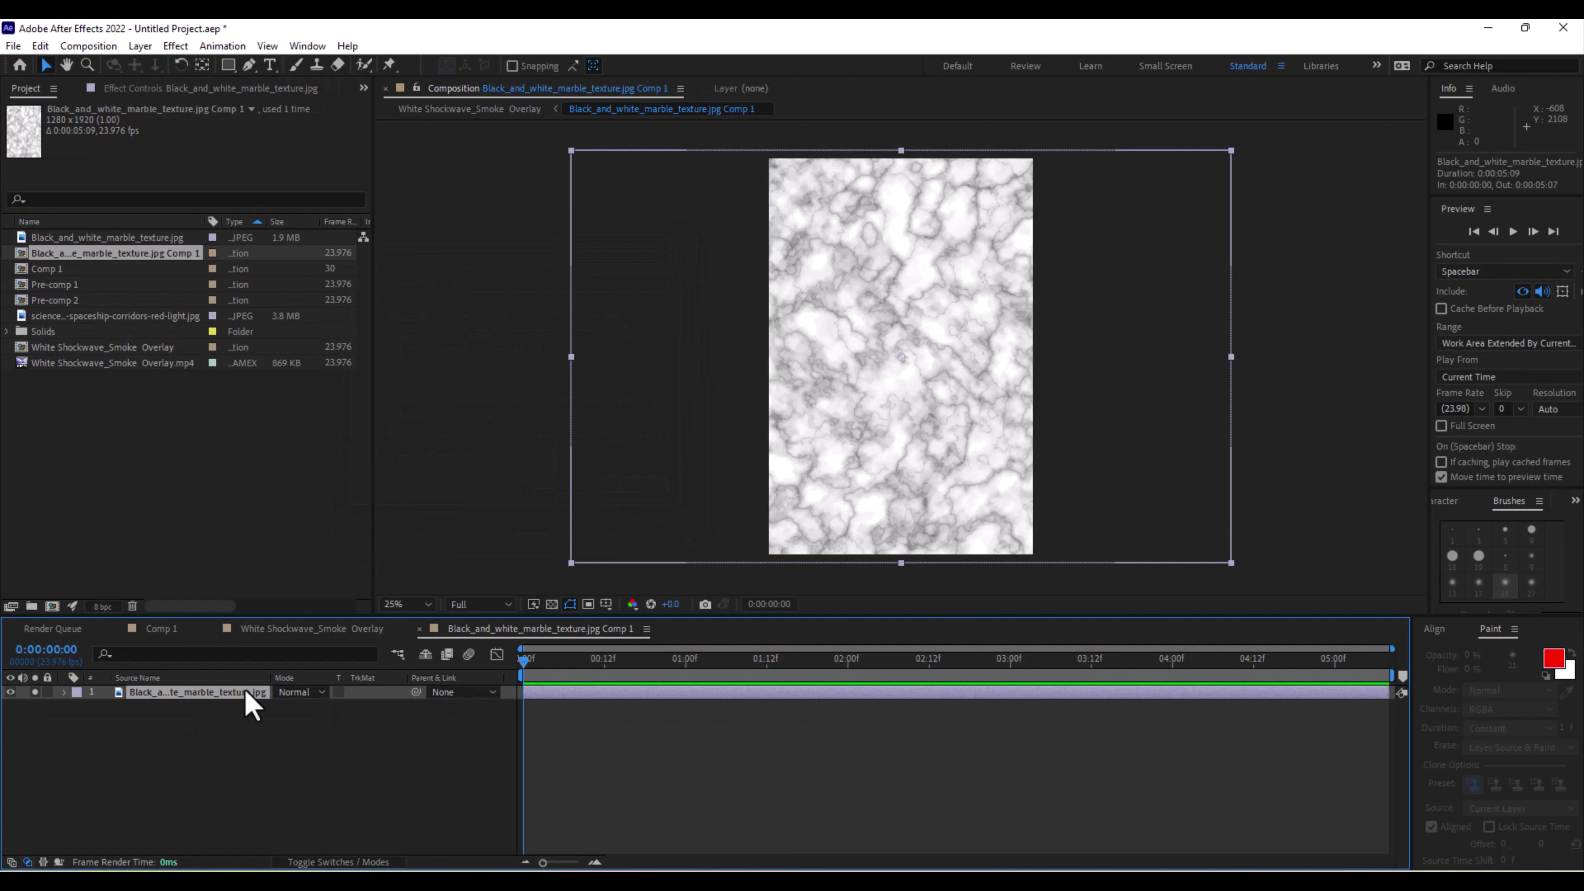
key(ctrl+space)
text(cu)
click(252, 707)
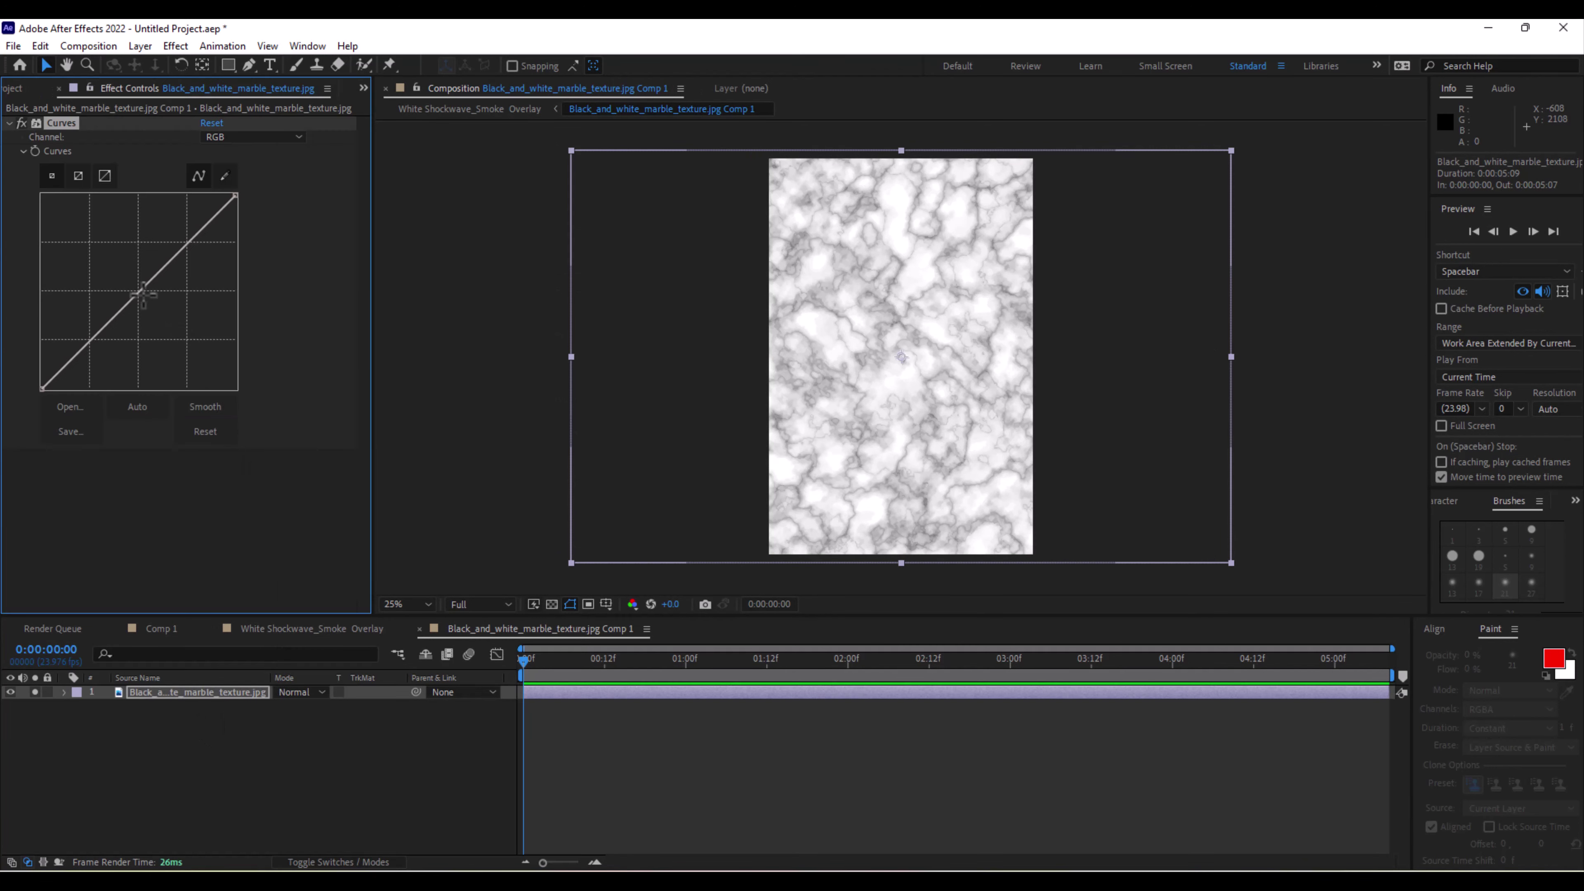
drag(138, 291, 201, 362)
click(500, 111)
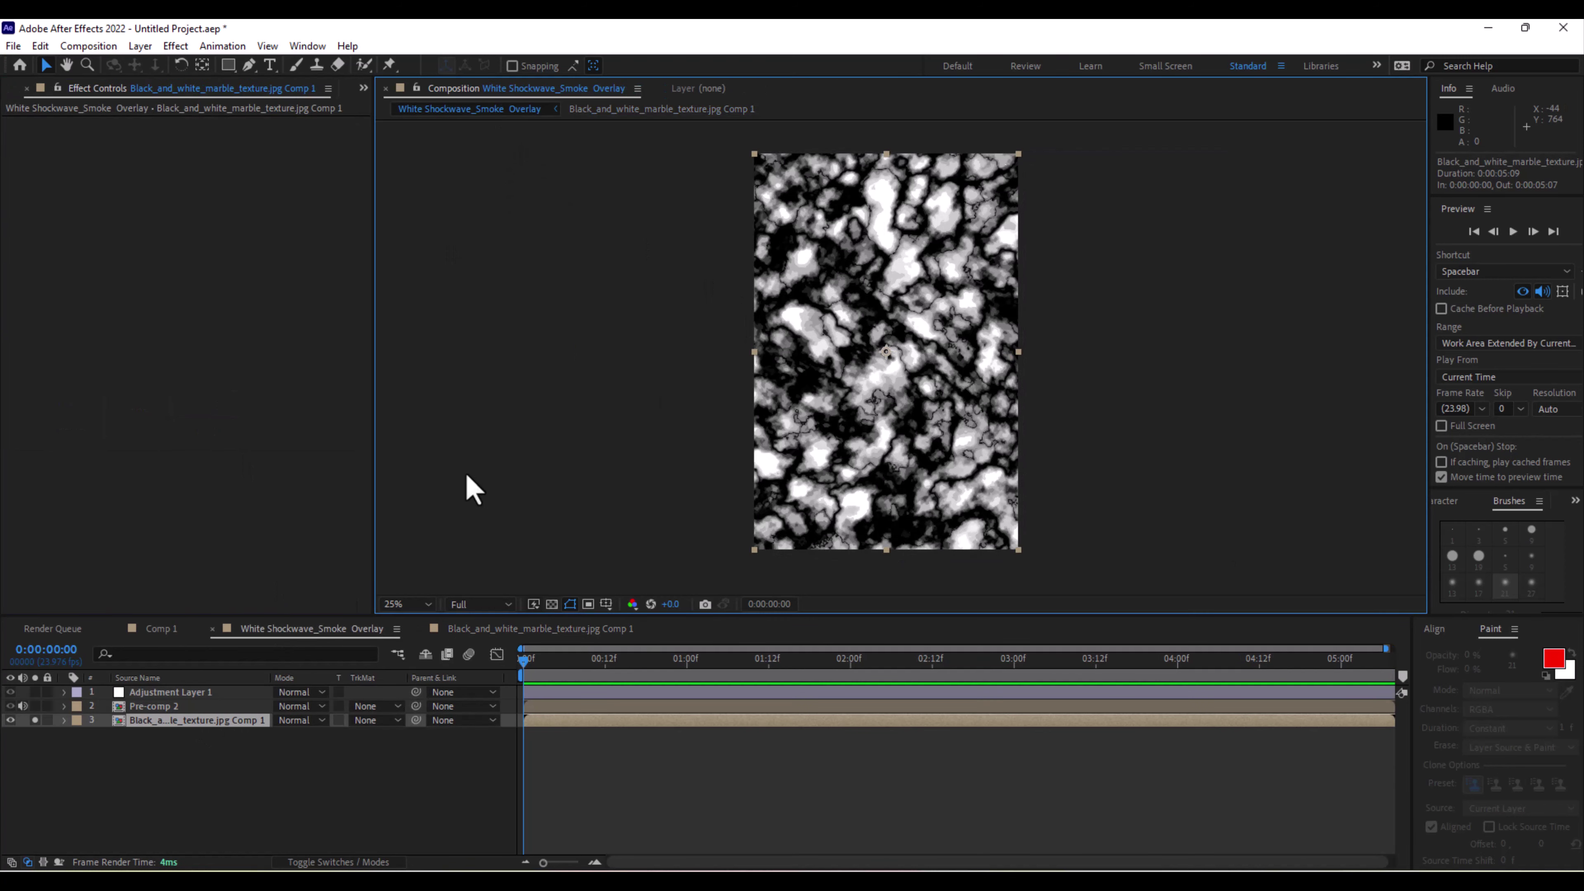
Unsolo and hide the marble texture pre-comp, and set it as the blur layer of the adjustment layer's Compound Blur.
click(35, 720)
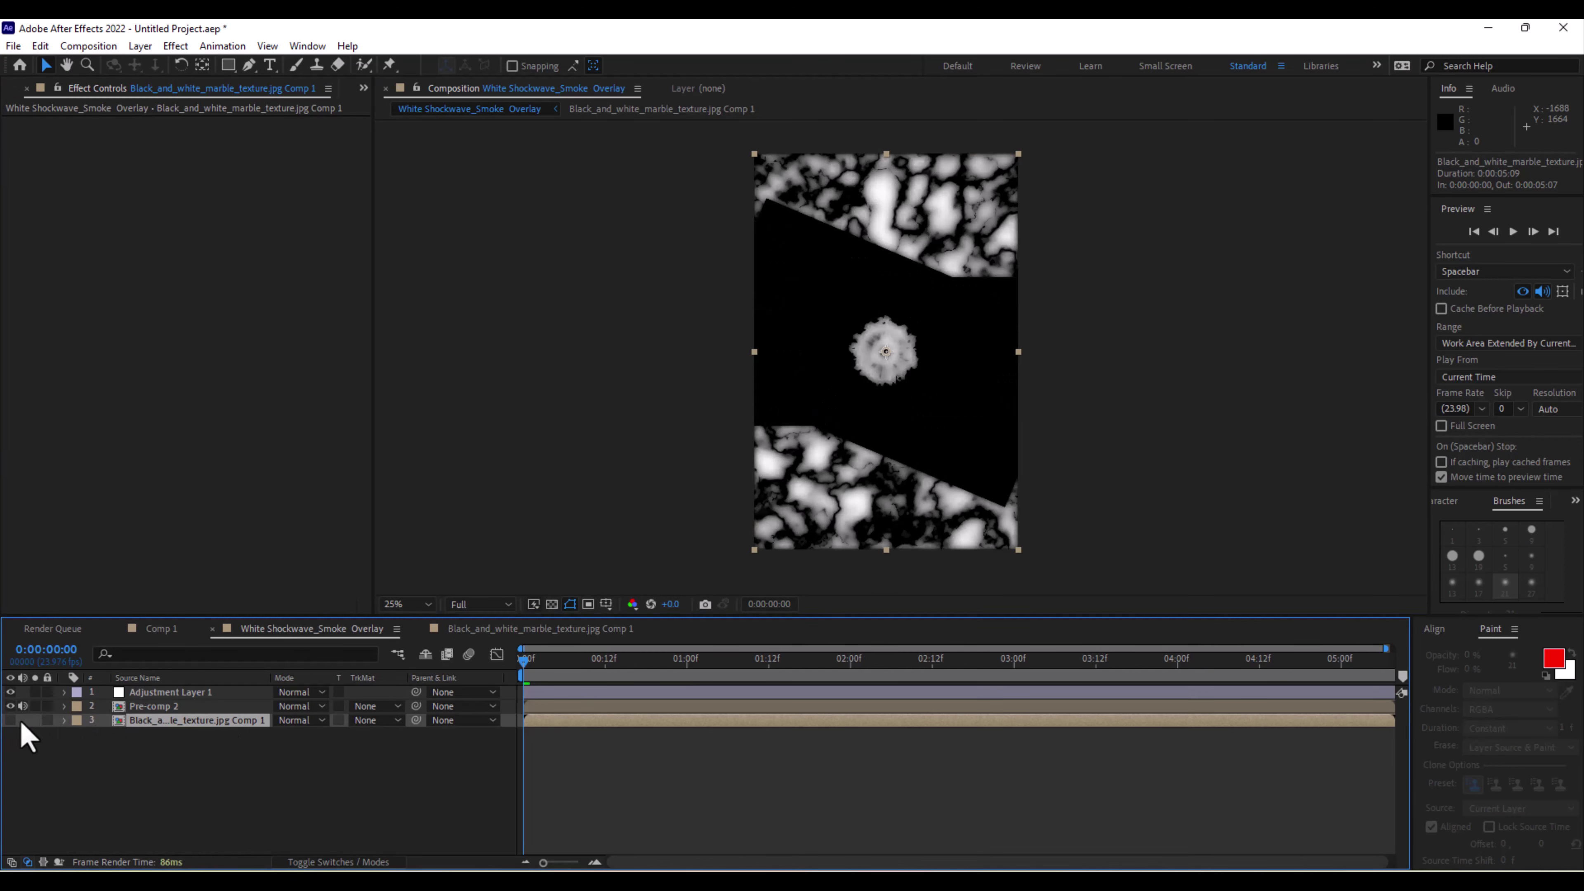
click(168, 693)
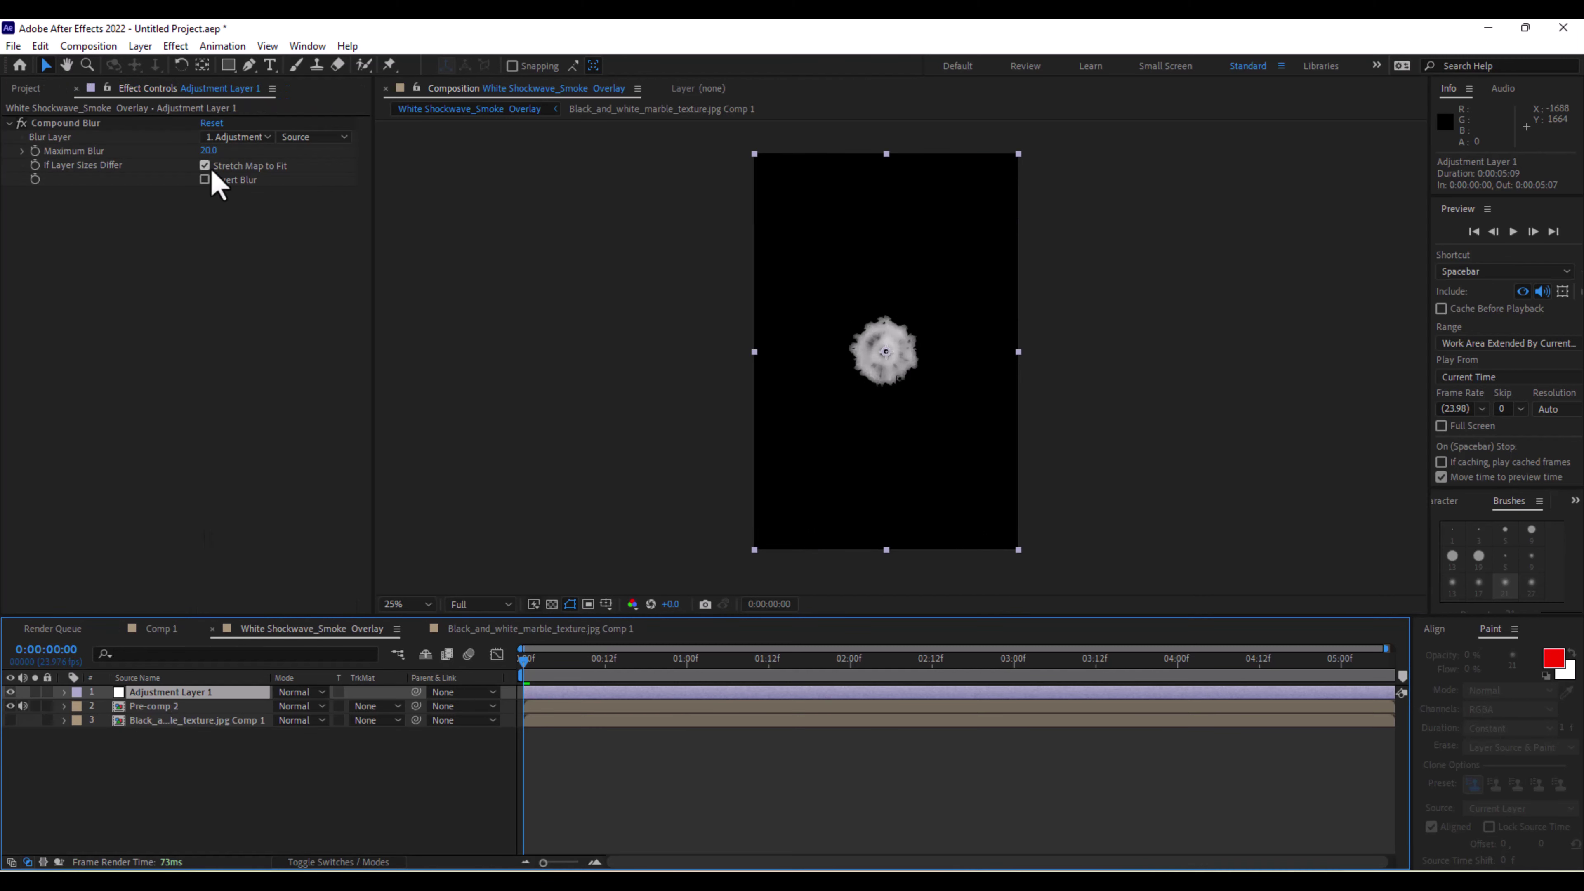
click(256, 138)
click(287, 215)
Examine the textured blur on the smoke up close and preview the animation from the start.
scroll(864, 346, up, 6)
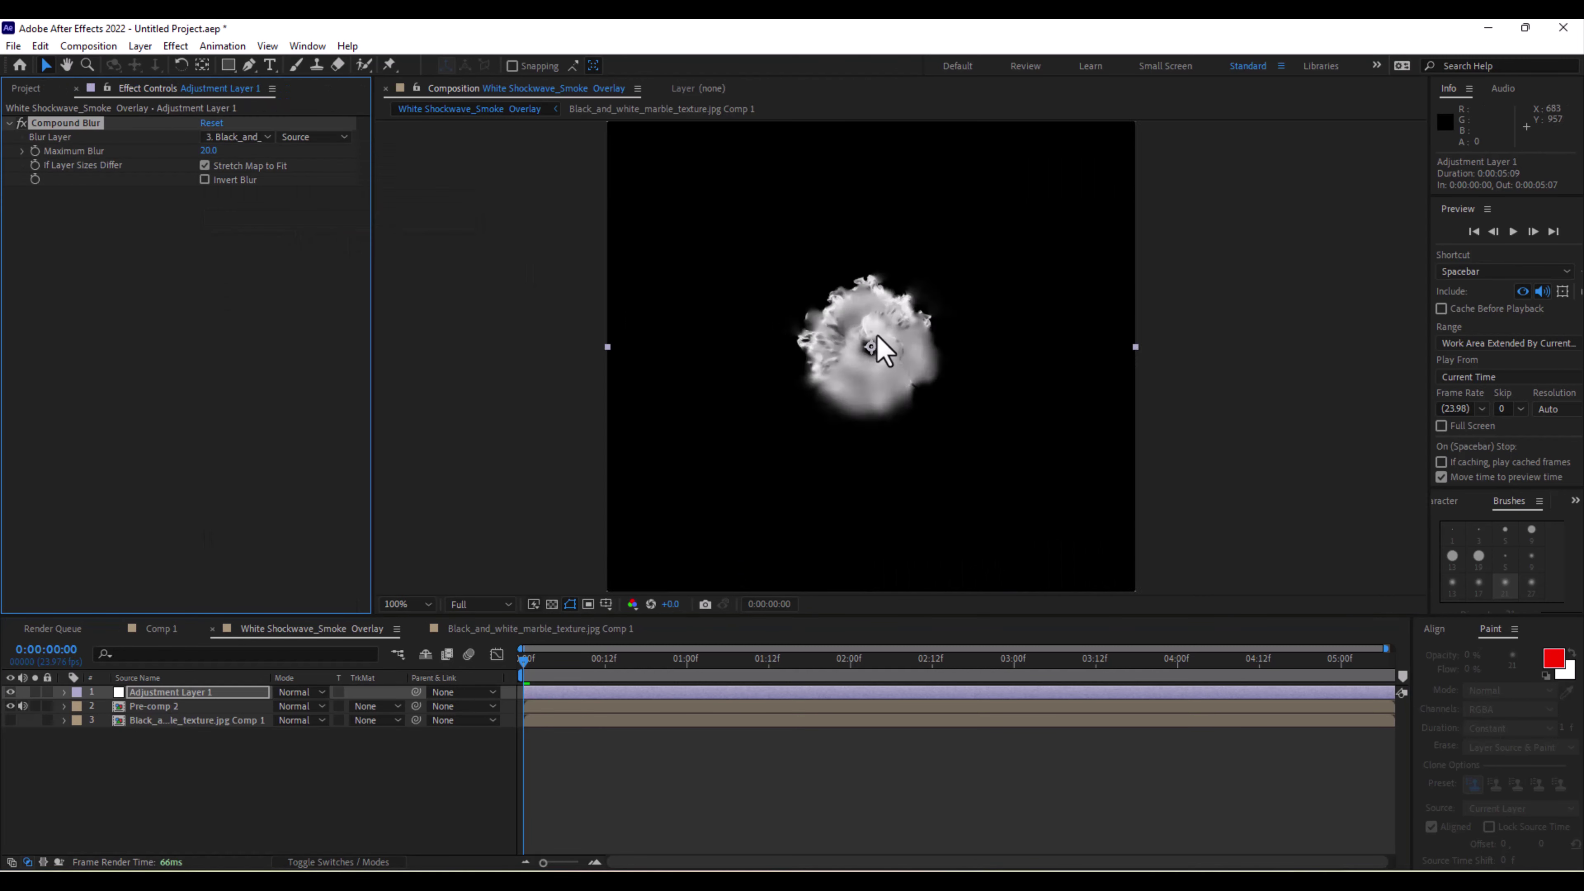
scroll(856, 369, down, 2)
mouse_move(567, 662)
mouse_down()
mouse_move(912, 663)
mouse_move(570, 662)
mouse_up()
key(Home)
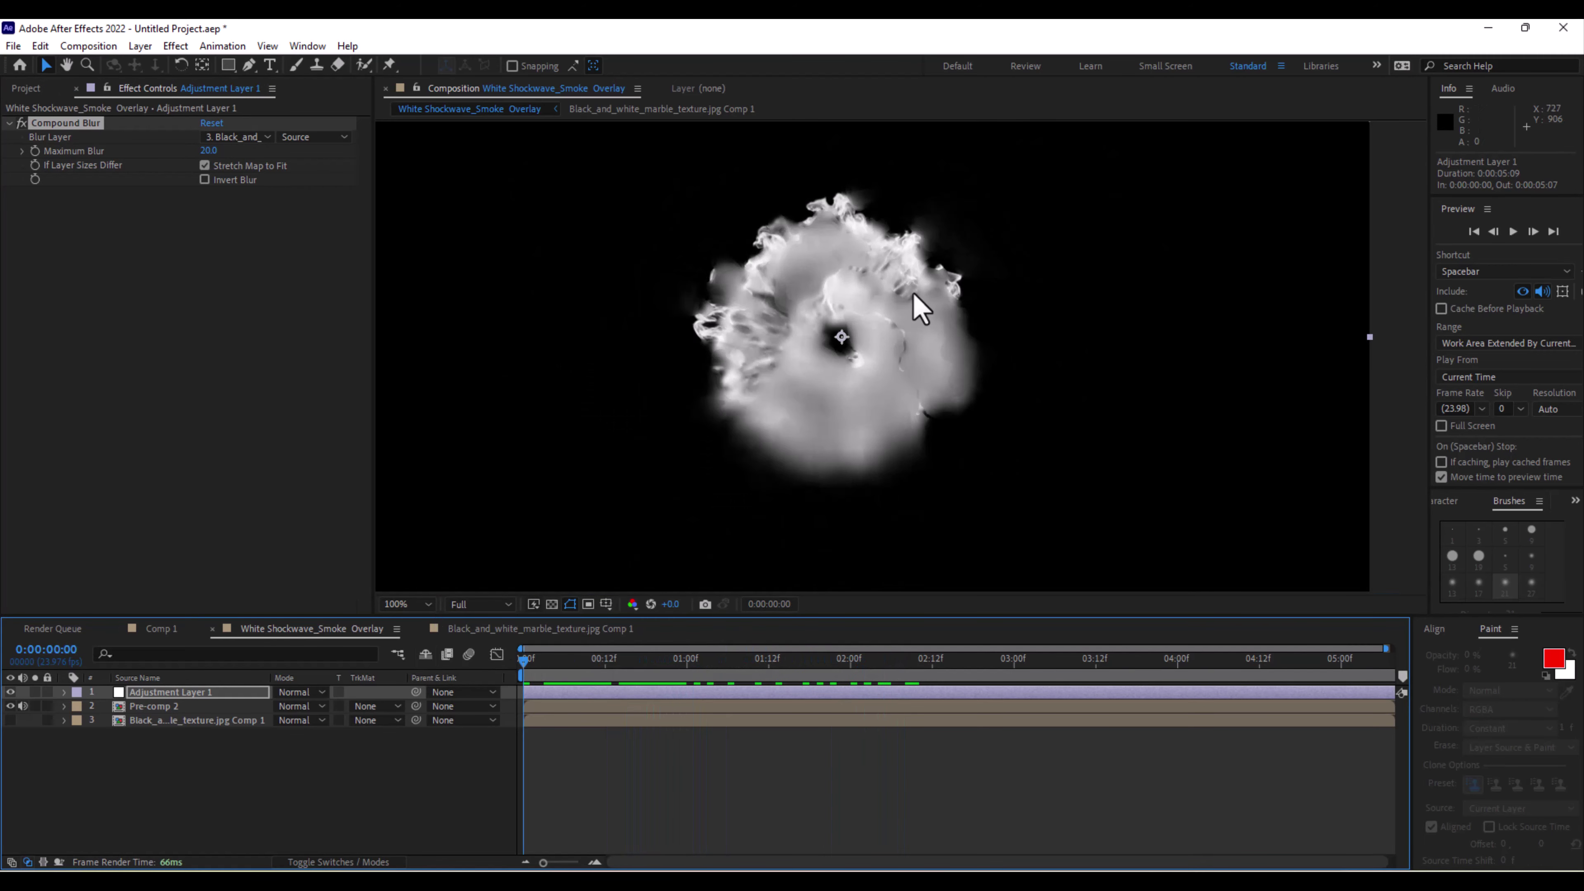
scroll(955, 324, down, 4)
key(space)
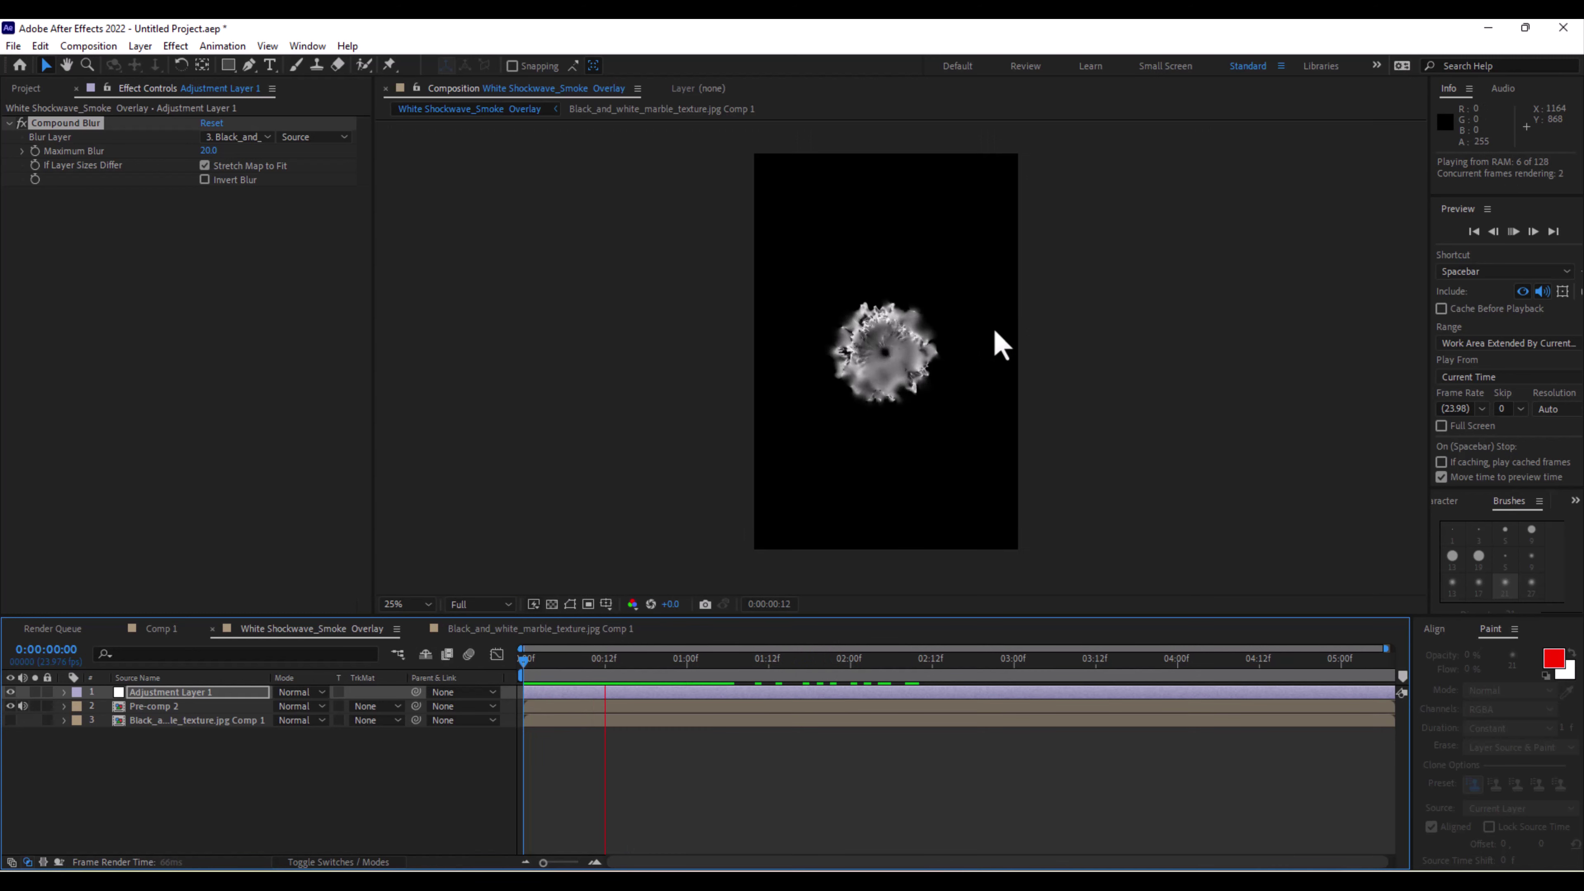
scroll(999, 348, up, 2)
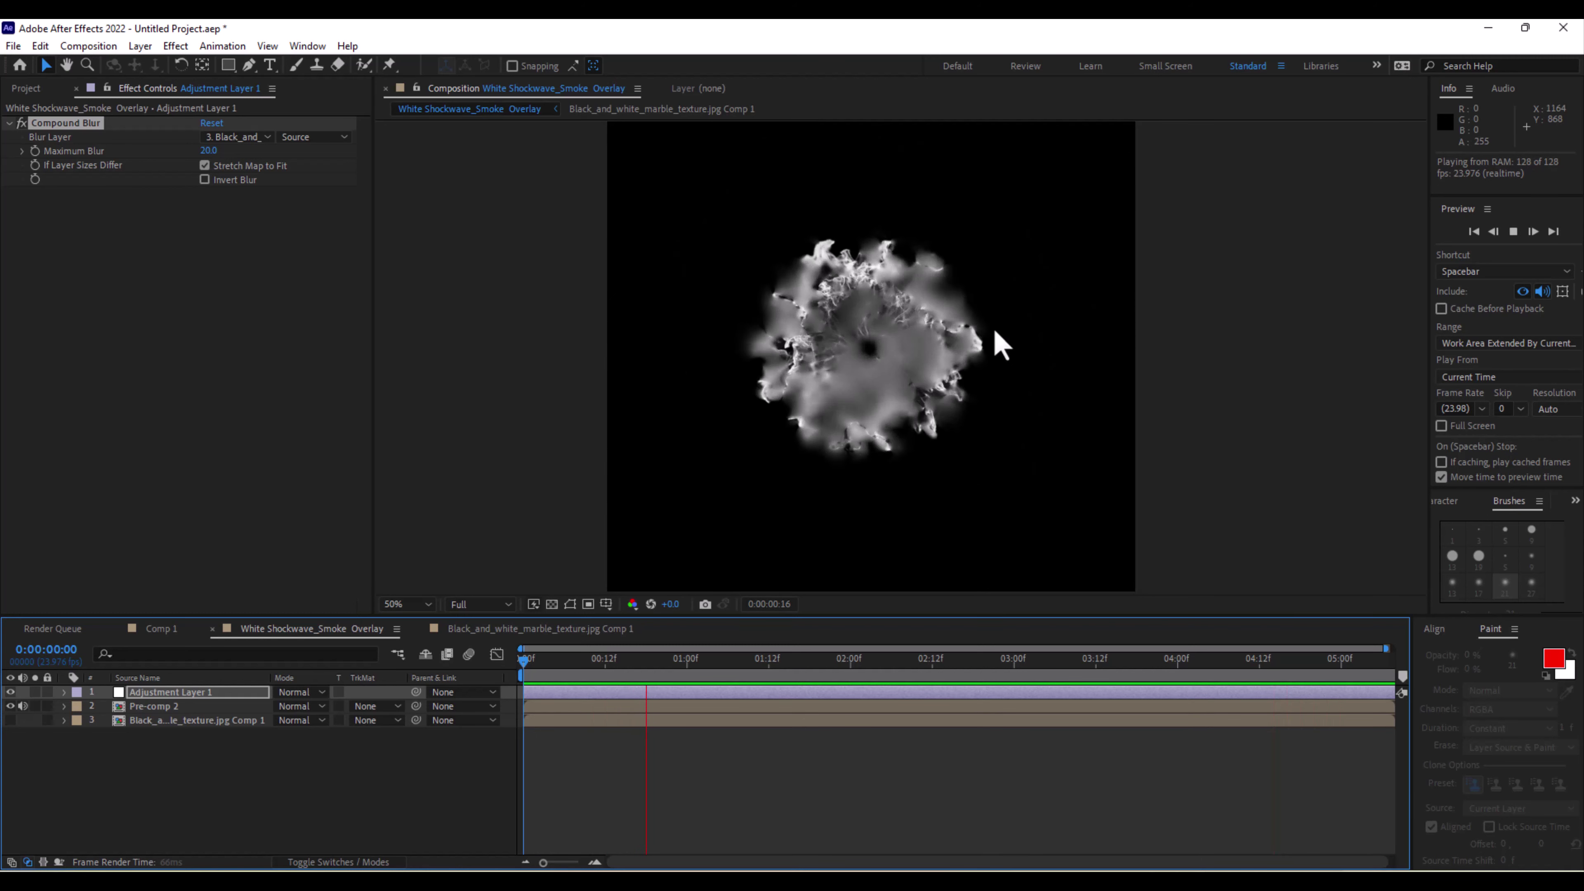
click(986, 339)
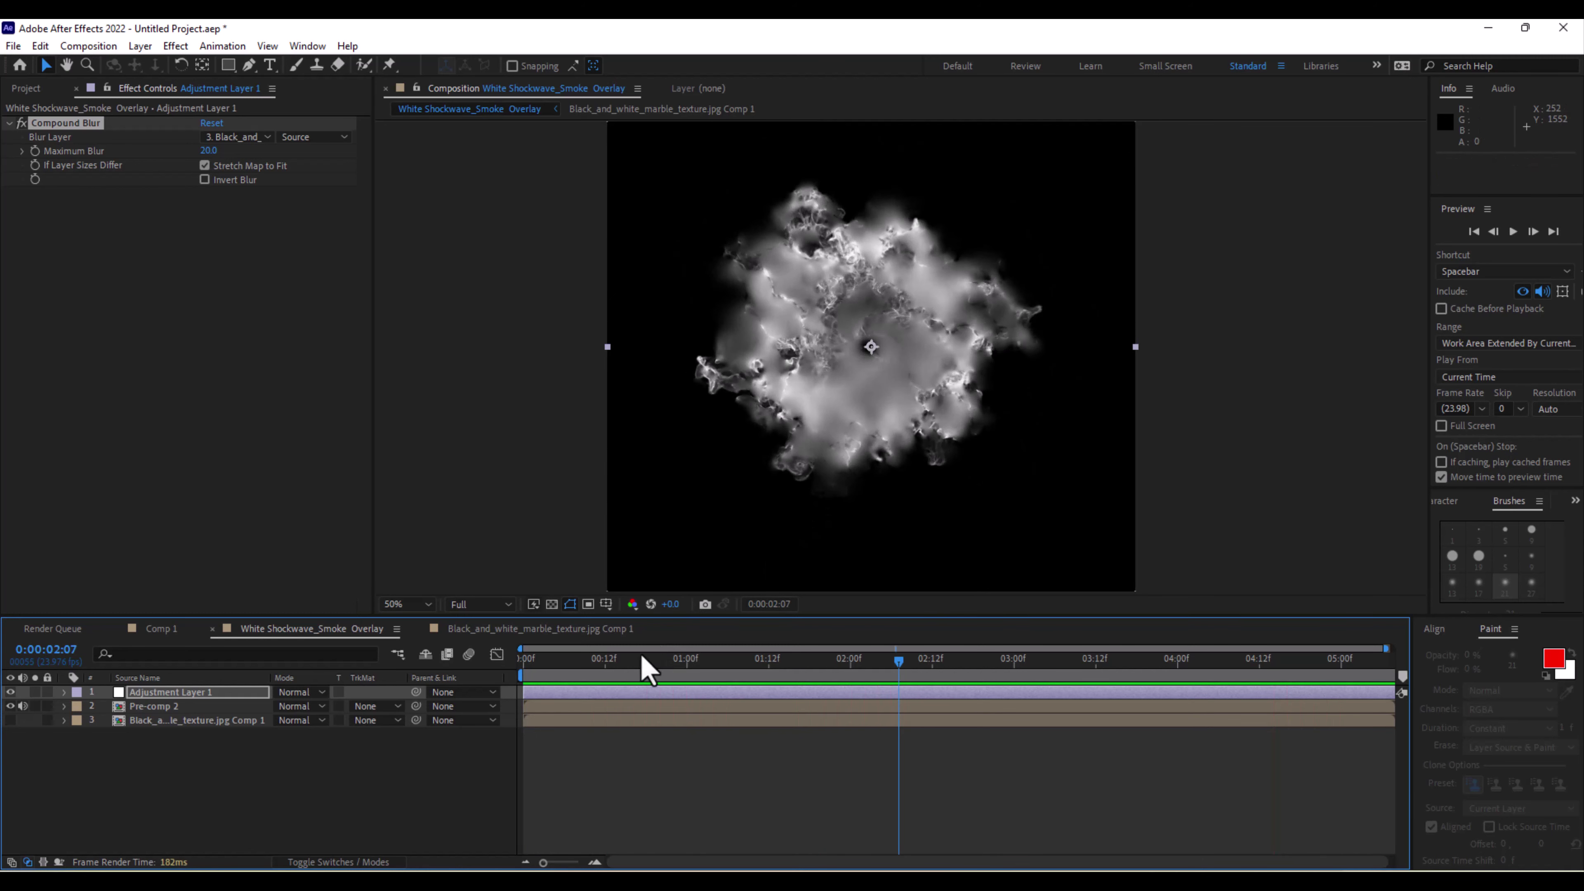
Pre-compose the adjustment layer, smoke and marble texture layers together as "Illu Texture".
drag(166, 787, 201, 672)
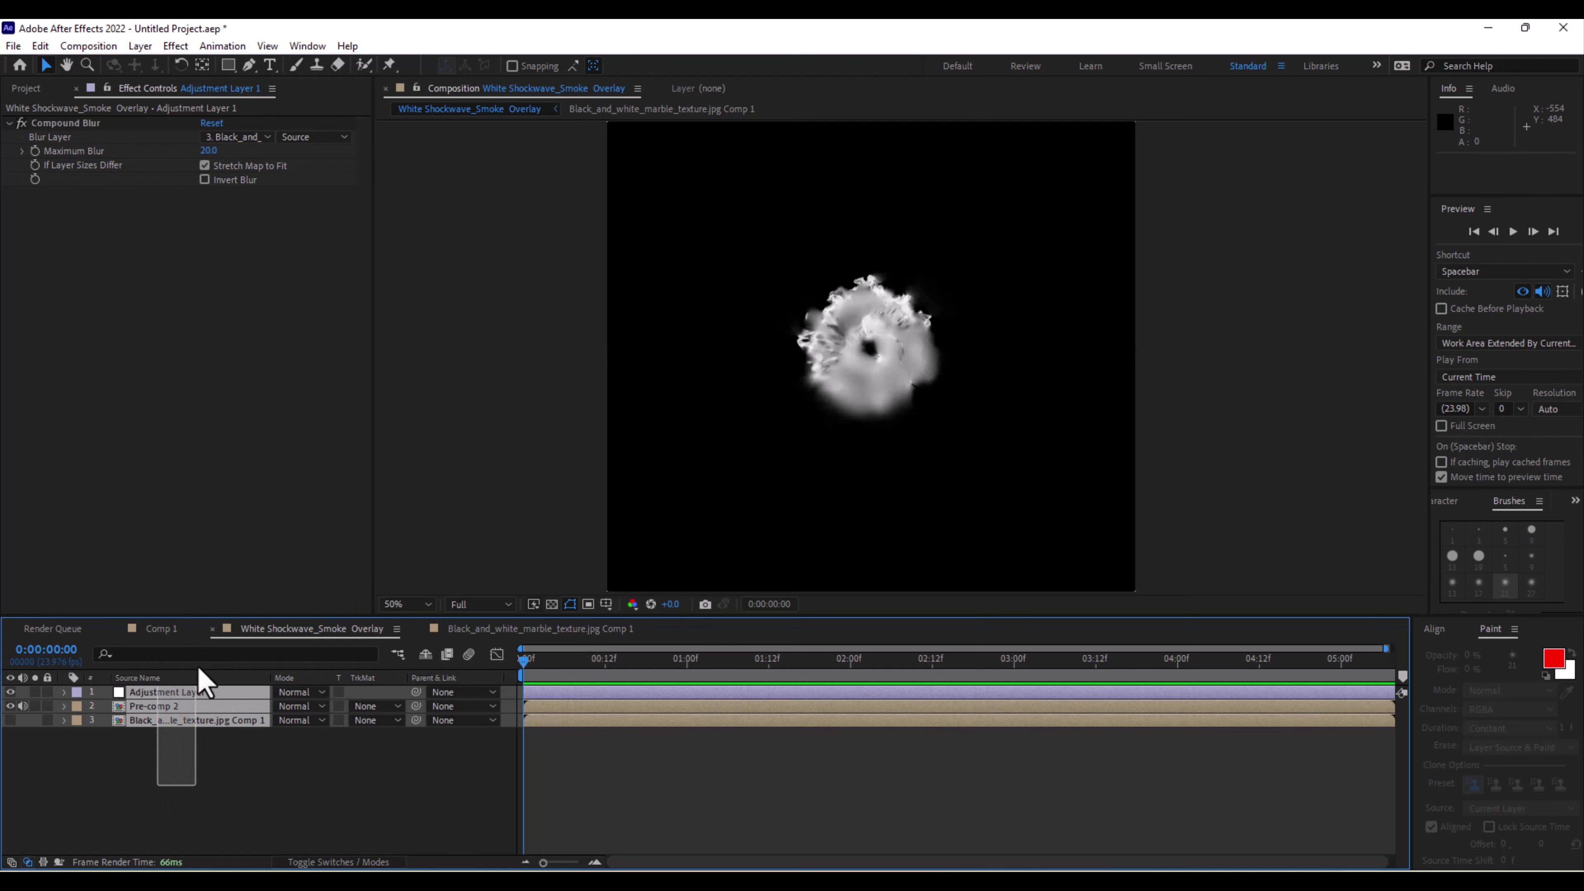
click(140, 46)
click(212, 603)
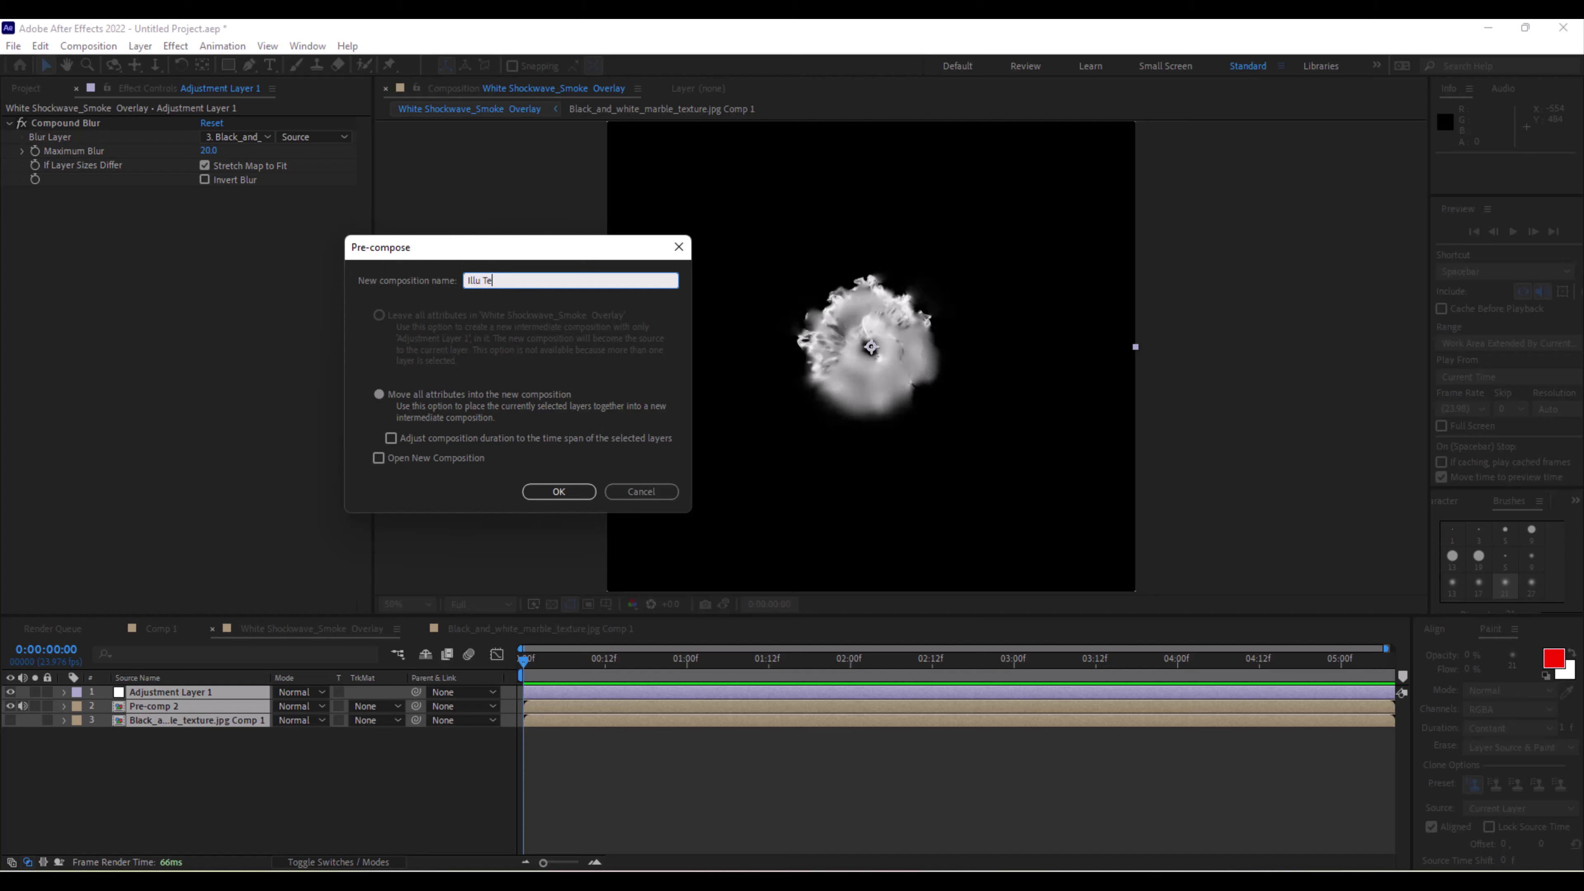
text(Illu Texture)
key(Return)
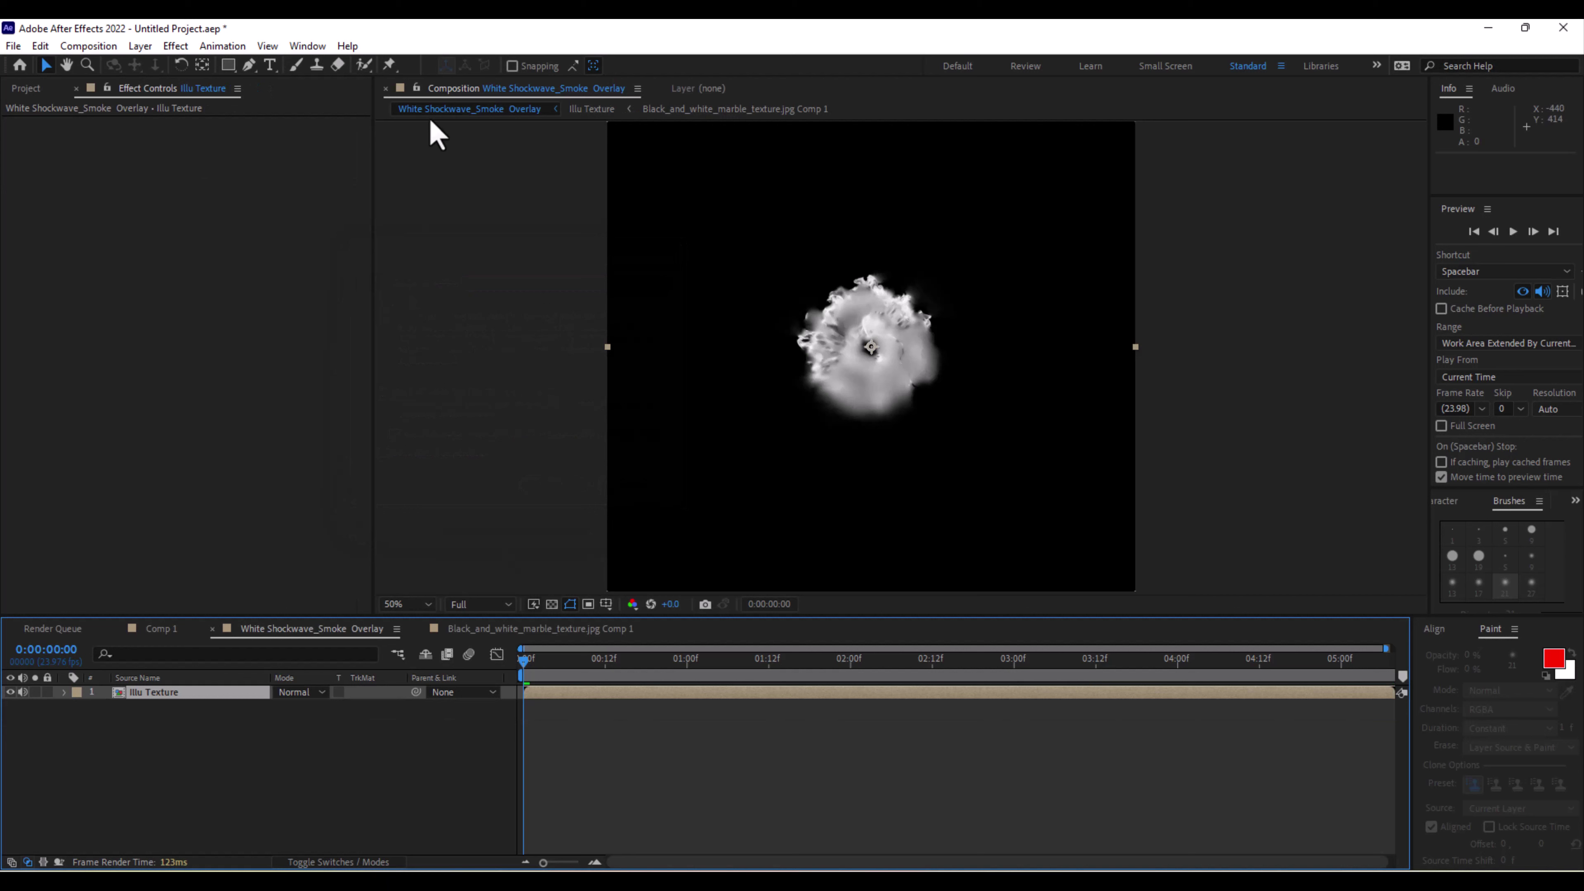
Return to Comp 1, close the other open compositions, and add Illu Texture beneath the E3D layer with its visibility off.
click(163, 629)
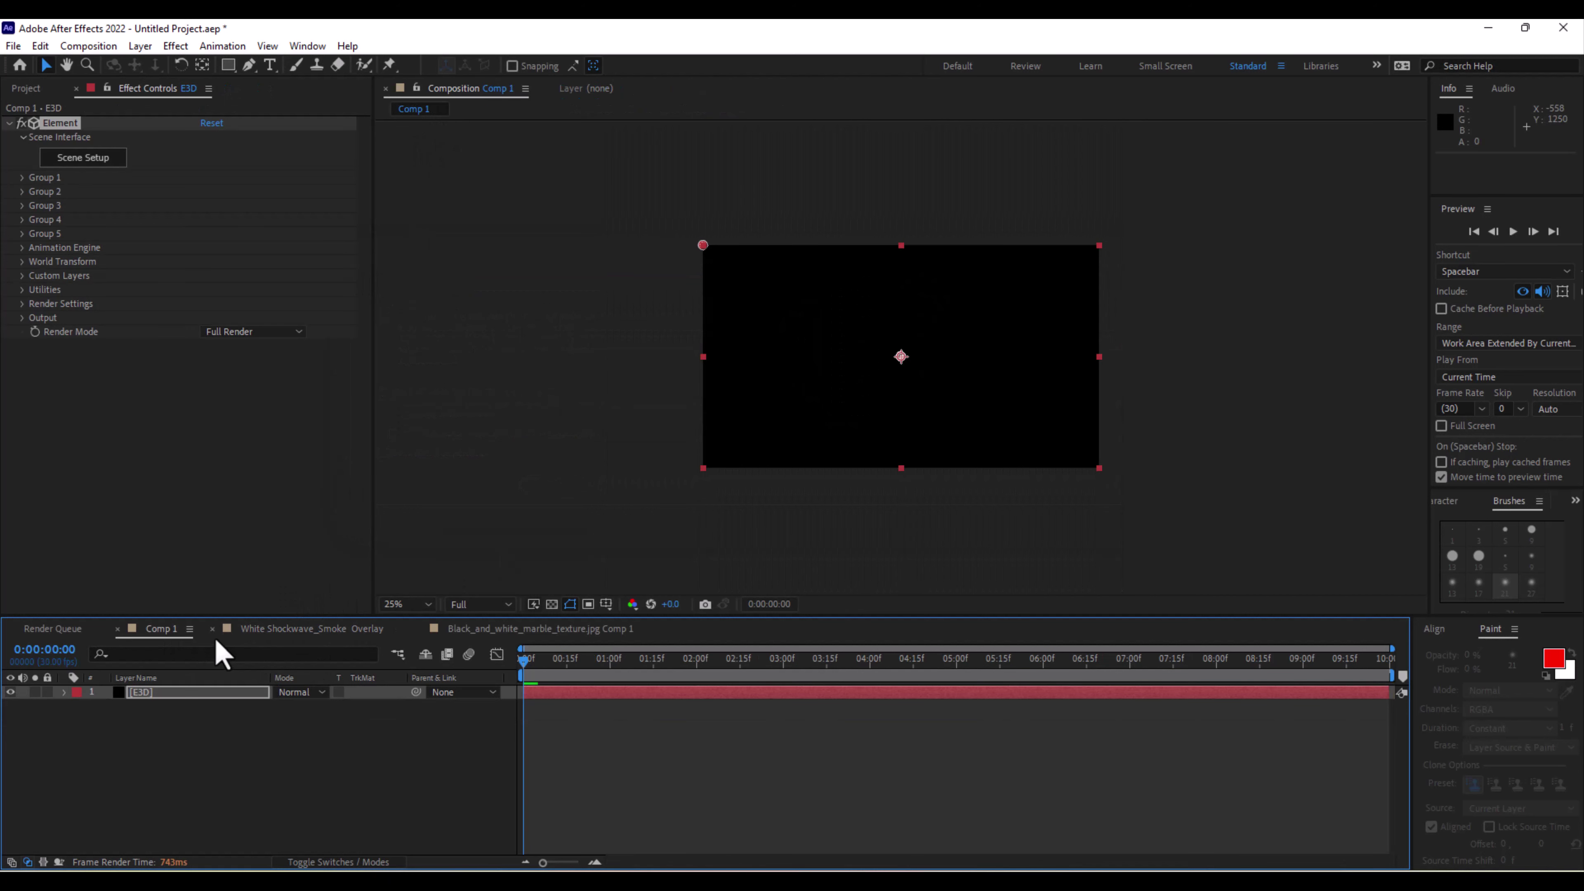
click(213, 630)
click(213, 631)
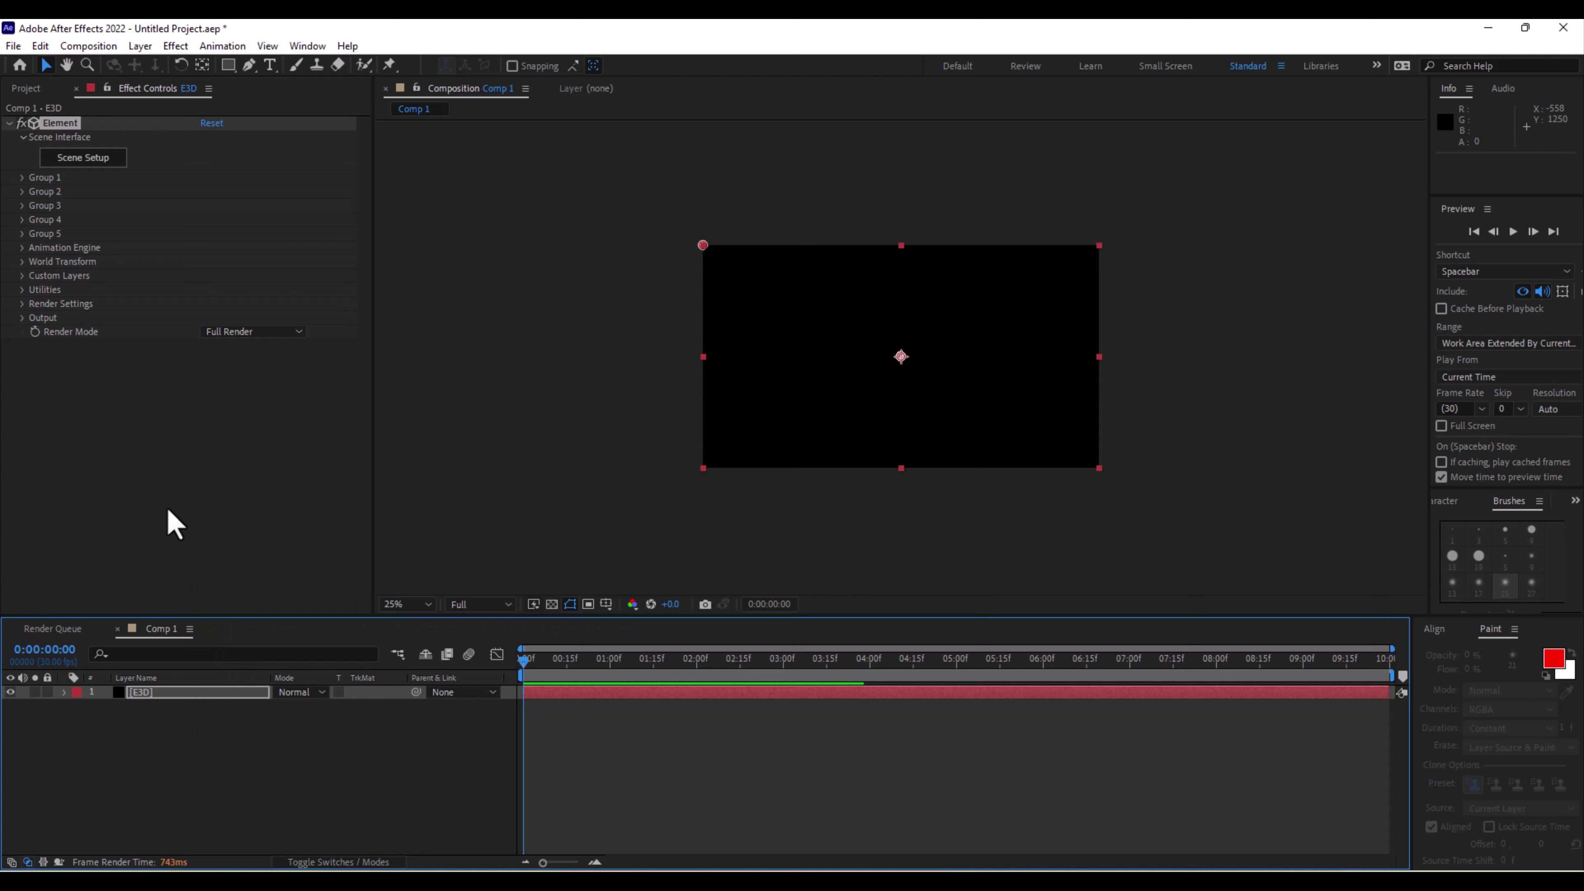
click(26, 88)
drag(58, 286, 123, 746)
click(10, 706)
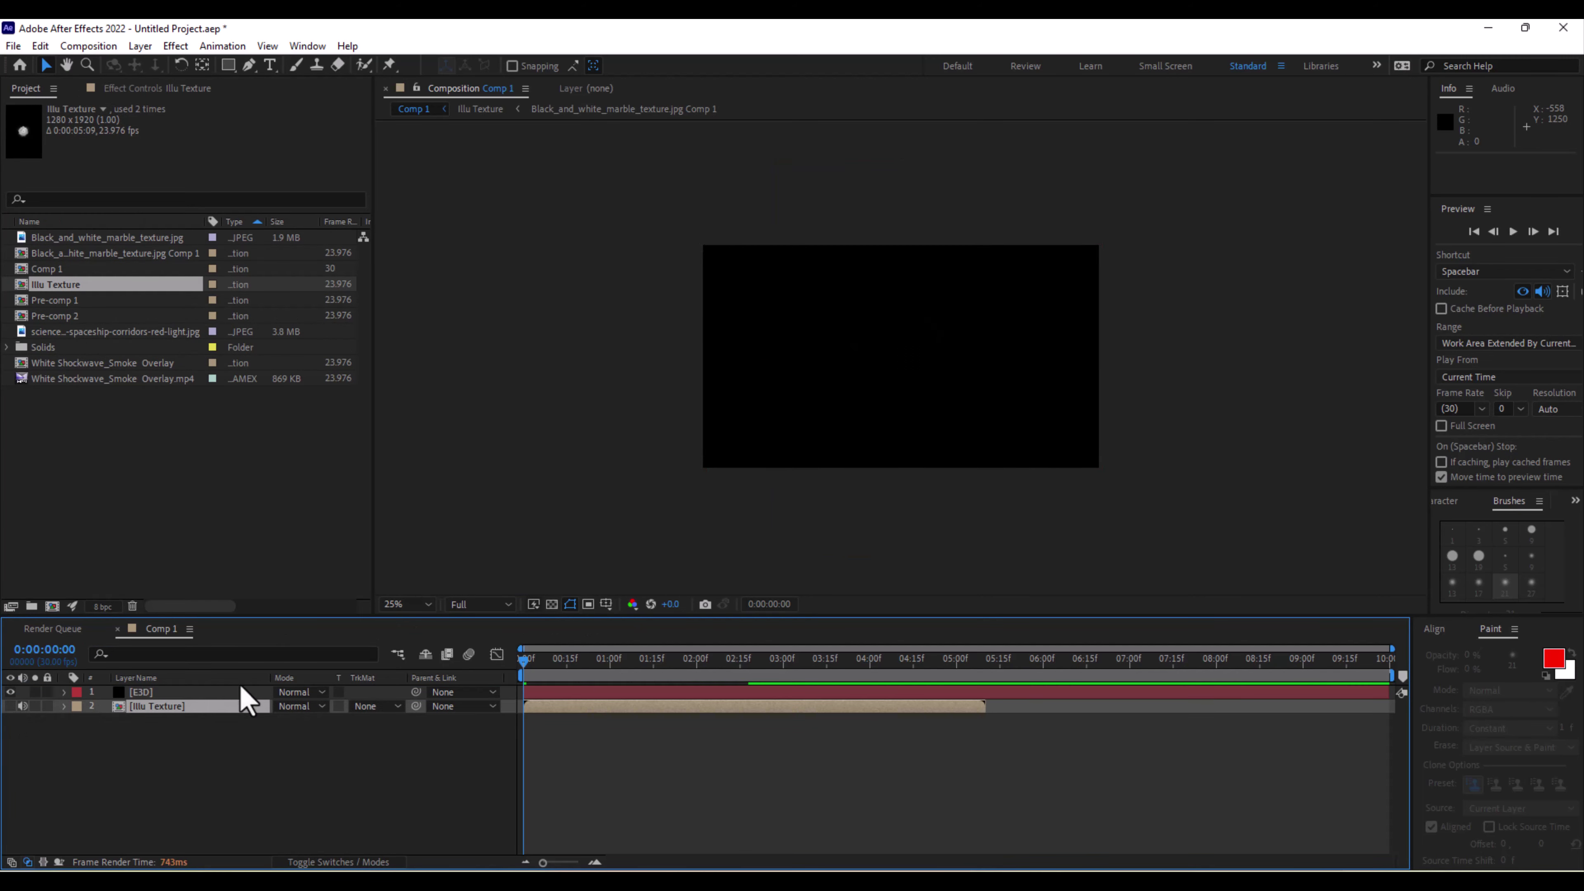
Assign Illu Texture as custom texture map Layer 1 in the E3D layer's Element effect.
click(150, 692)
click(143, 89)
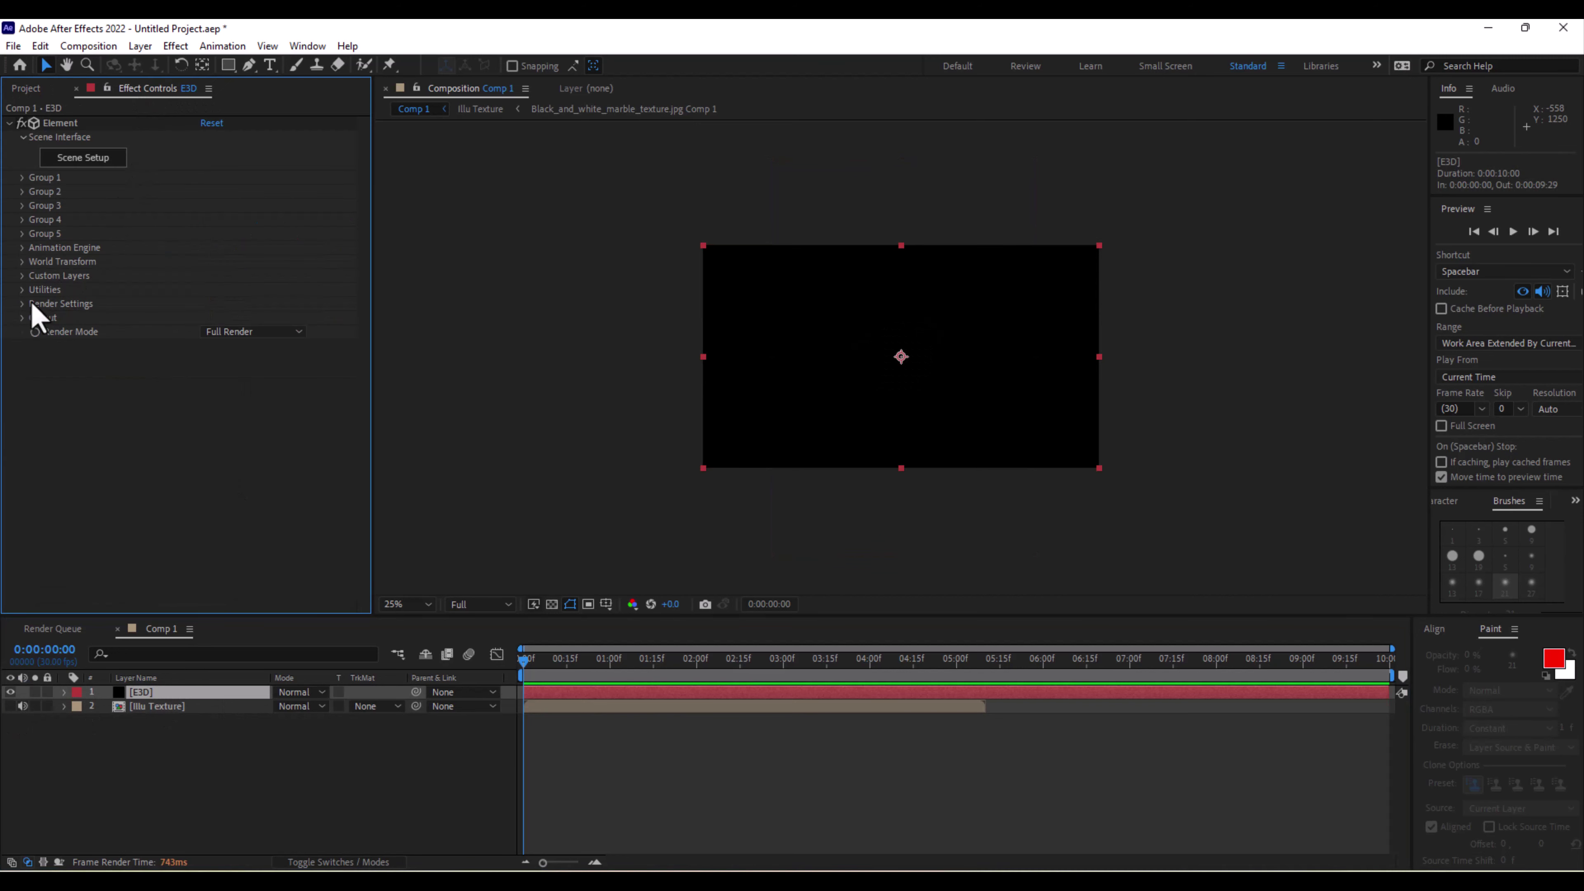
click(22, 291)
click(23, 290)
click(23, 275)
click(36, 304)
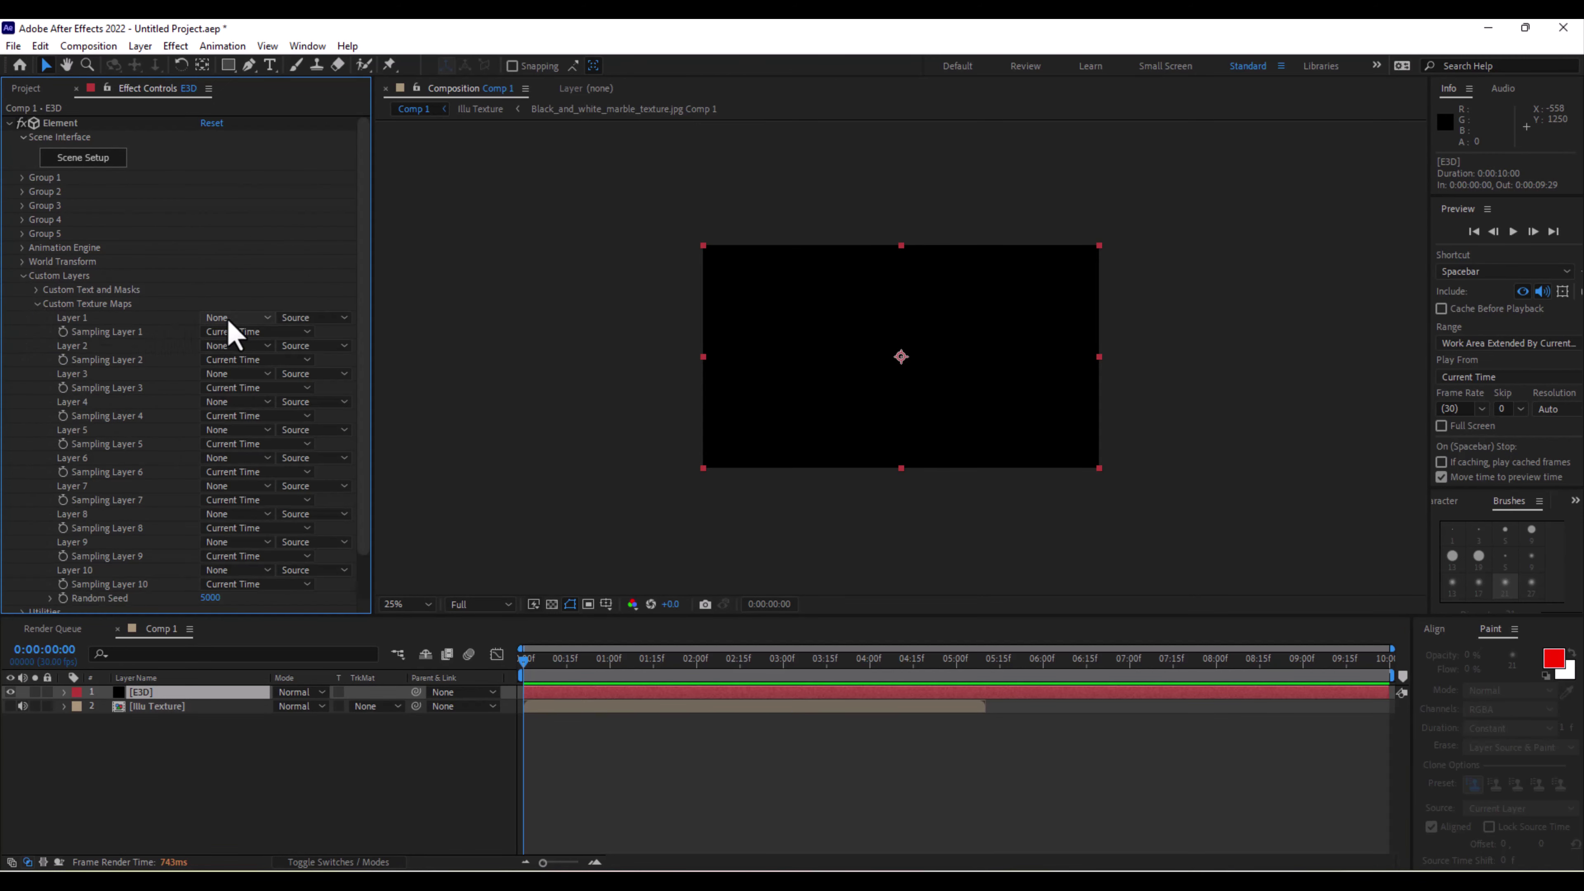
click(228, 319)
click(271, 378)
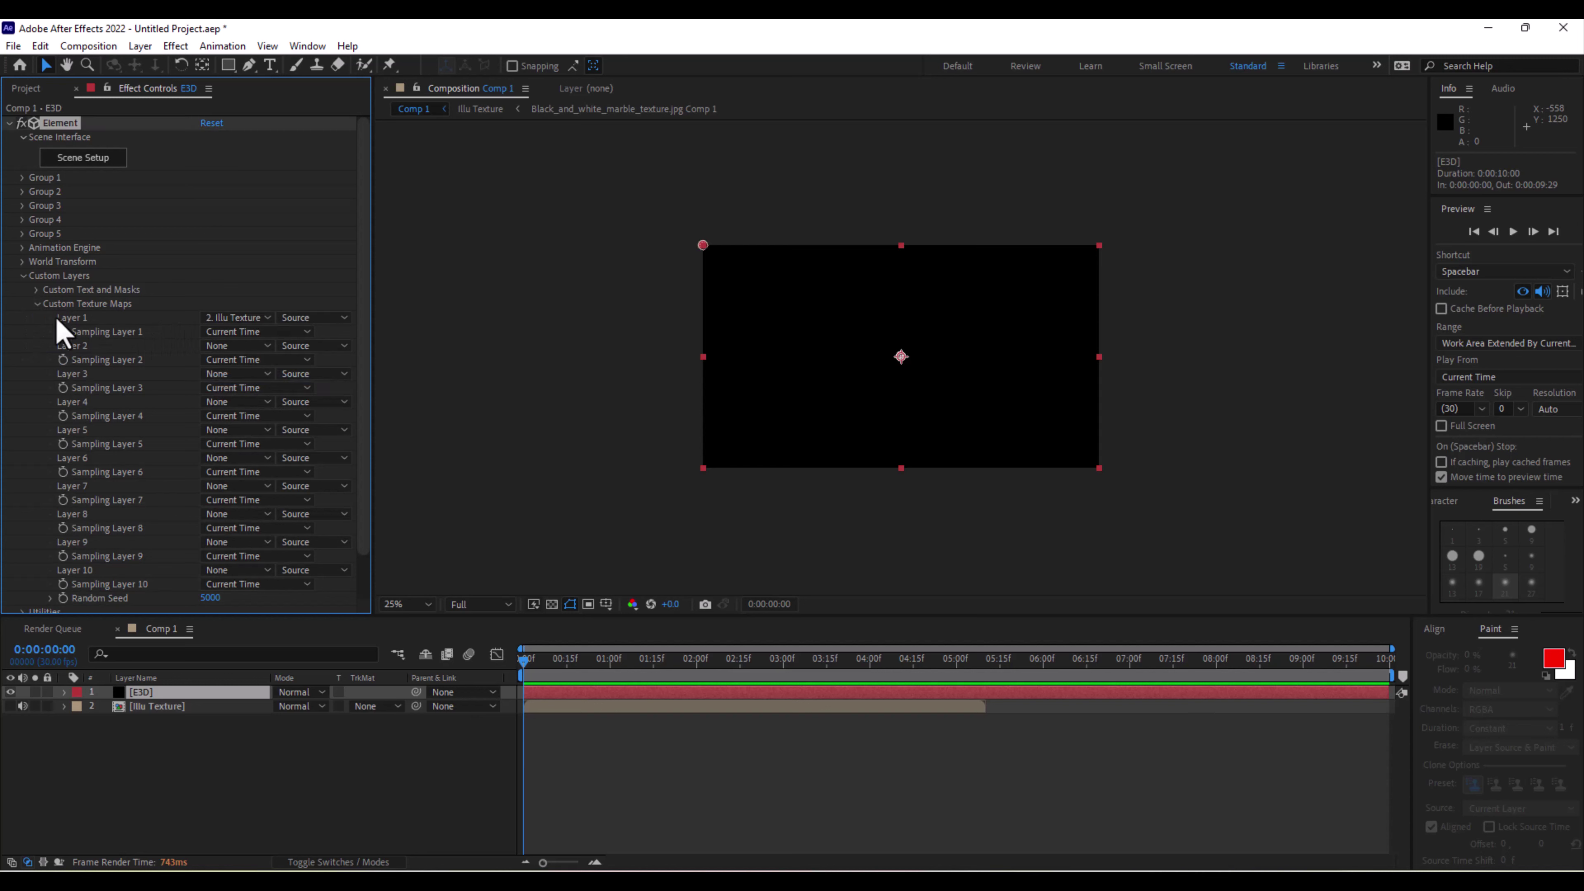
click(23, 275)
click(179, 756)
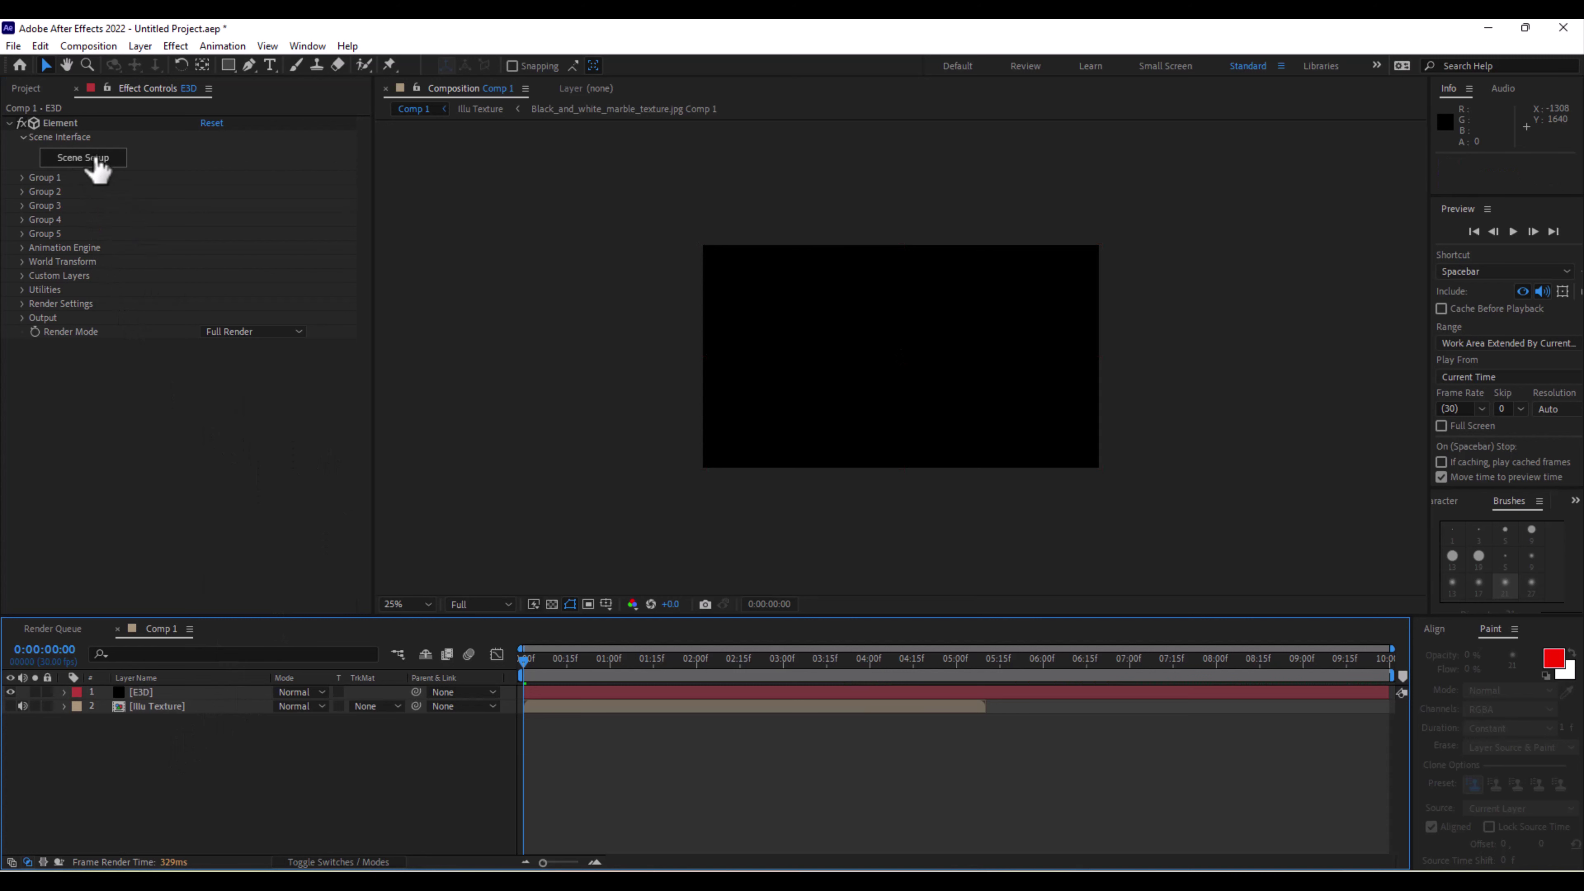
Open Element's Scene Setup, clear the thumbnail and model caches in its preferences, and select 8192 as the map size limit.
click(96, 158)
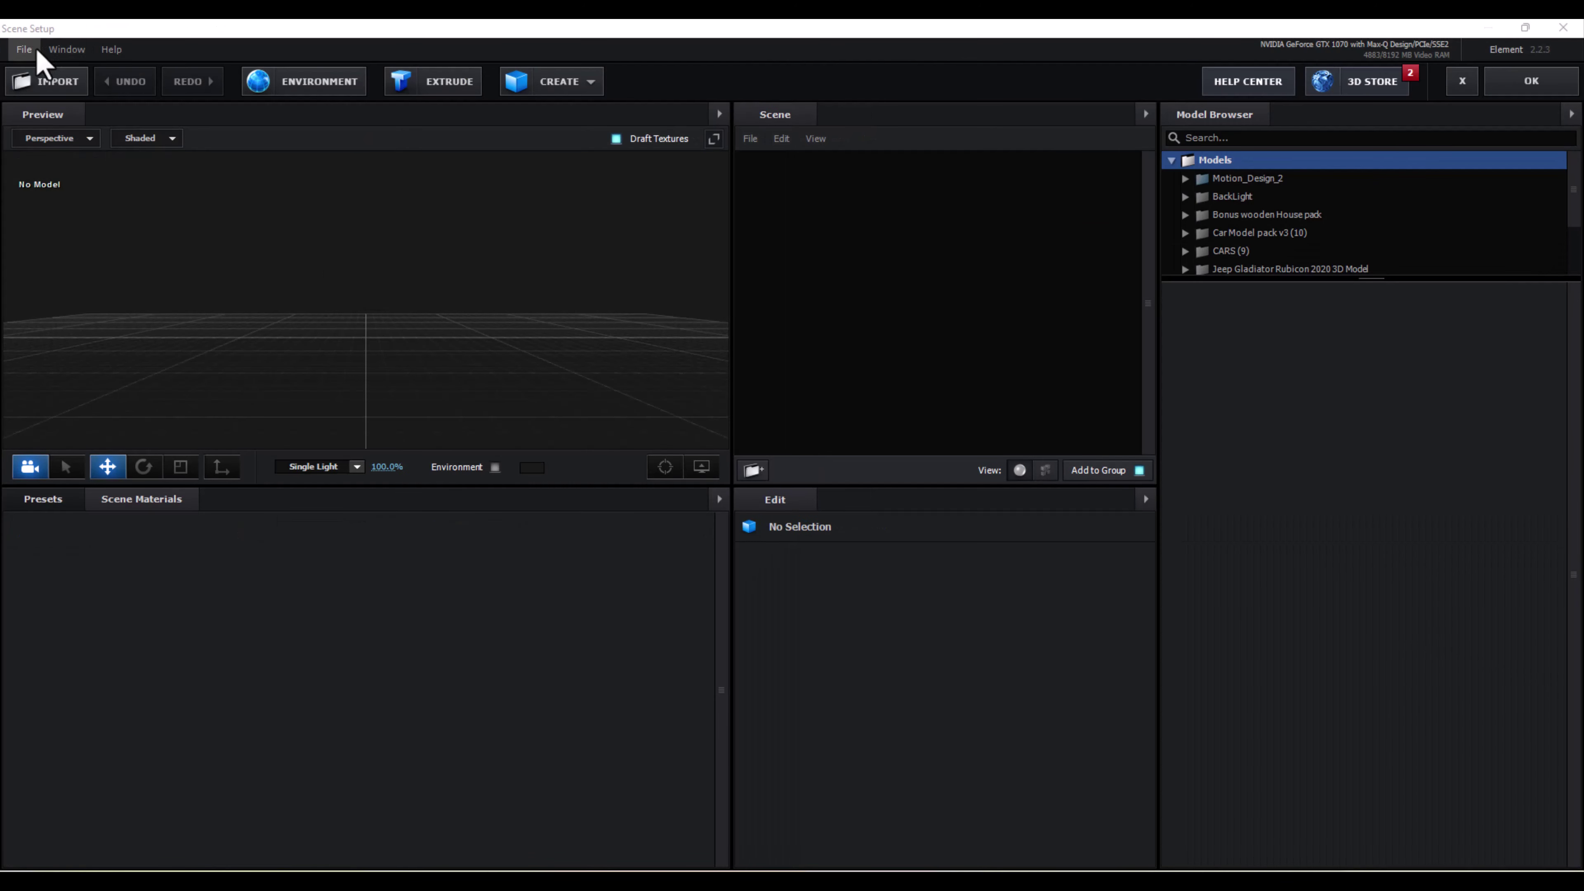
click(36, 51)
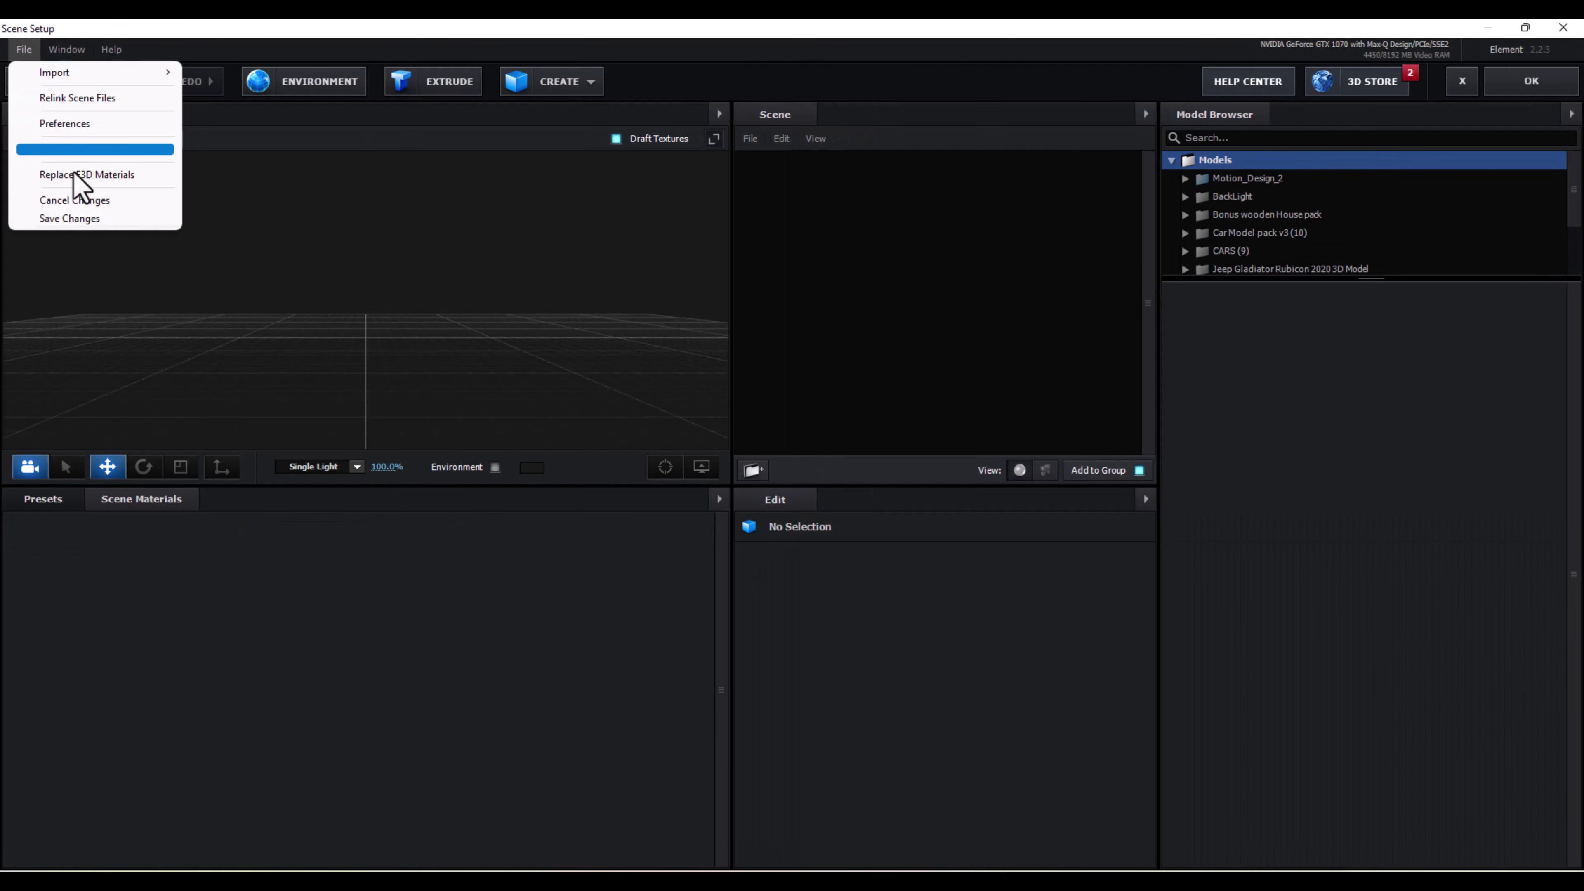
click(76, 125)
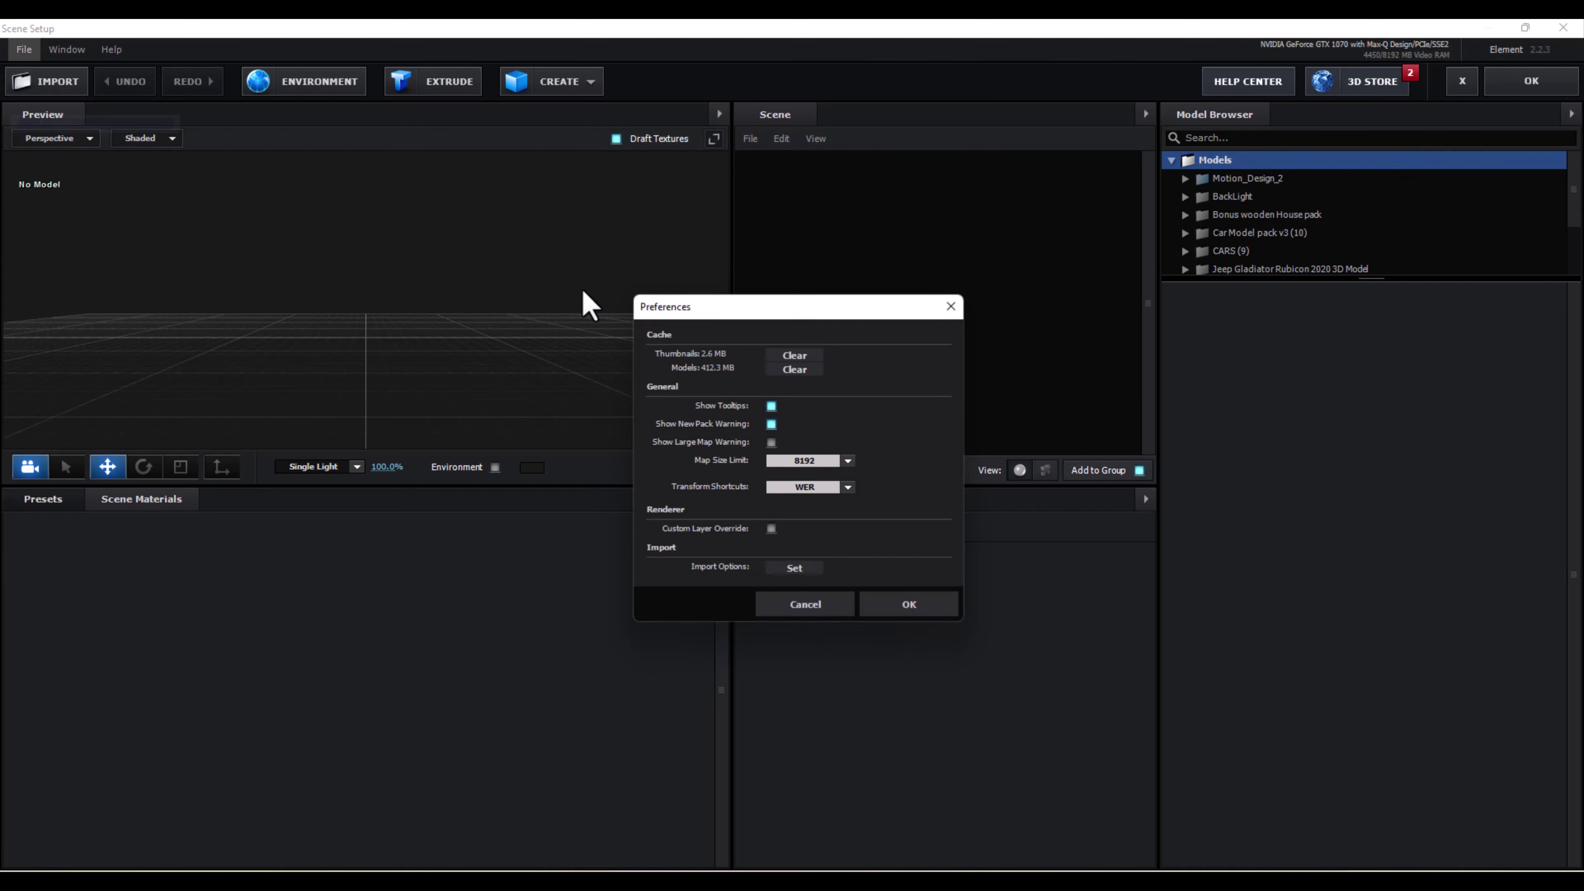
click(830, 464)
click(804, 534)
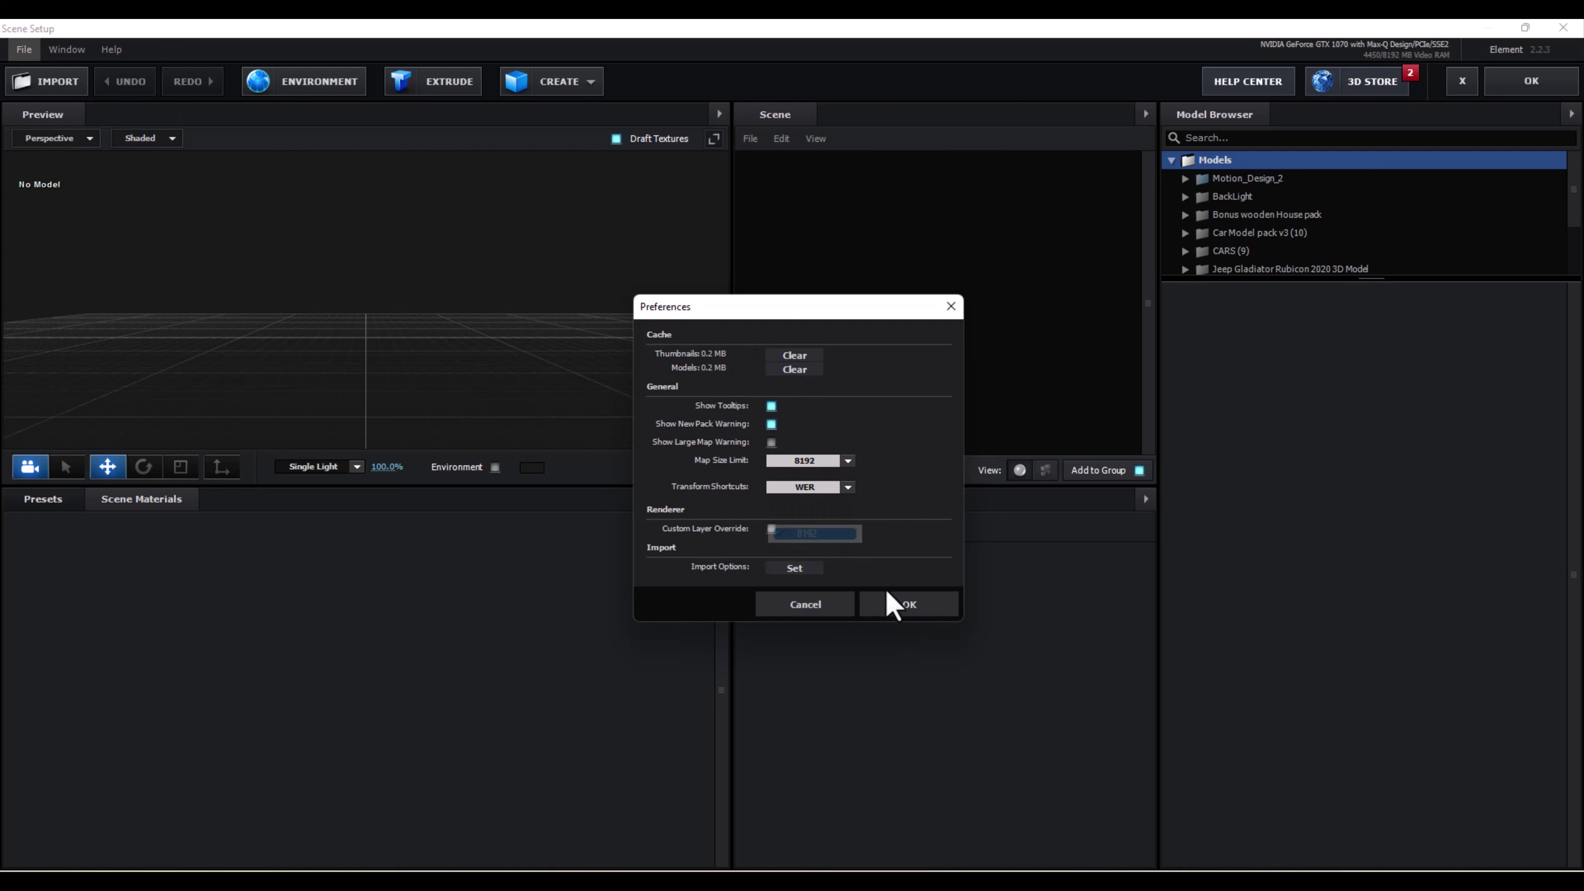
click(898, 608)
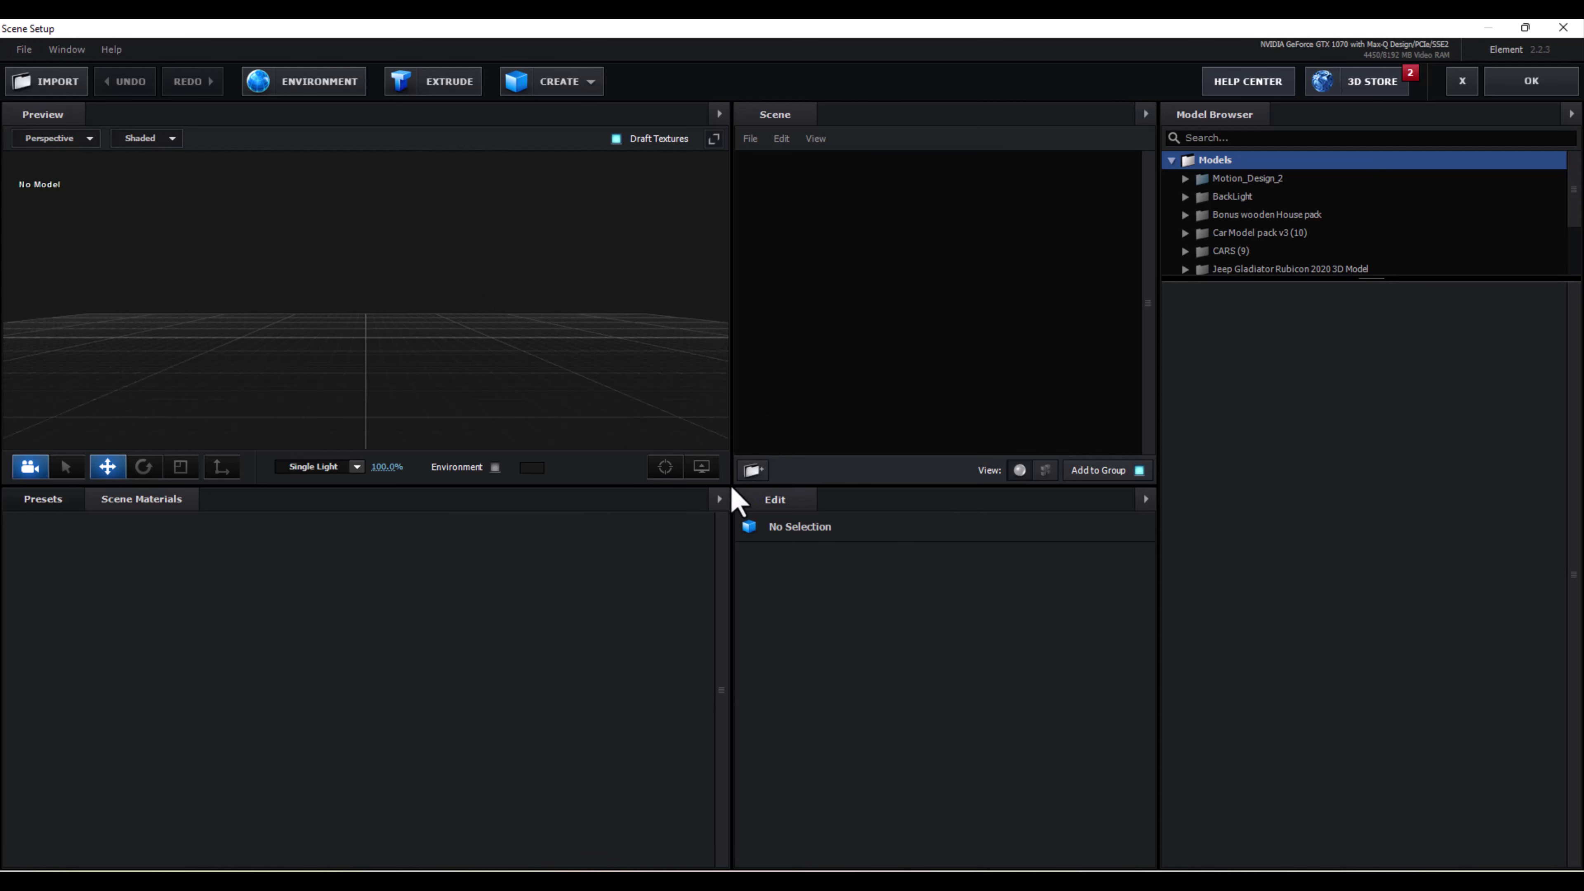
Switch Scene Setup to another preset panel layout and enlarge the preview area in height and width.
click(86, 48)
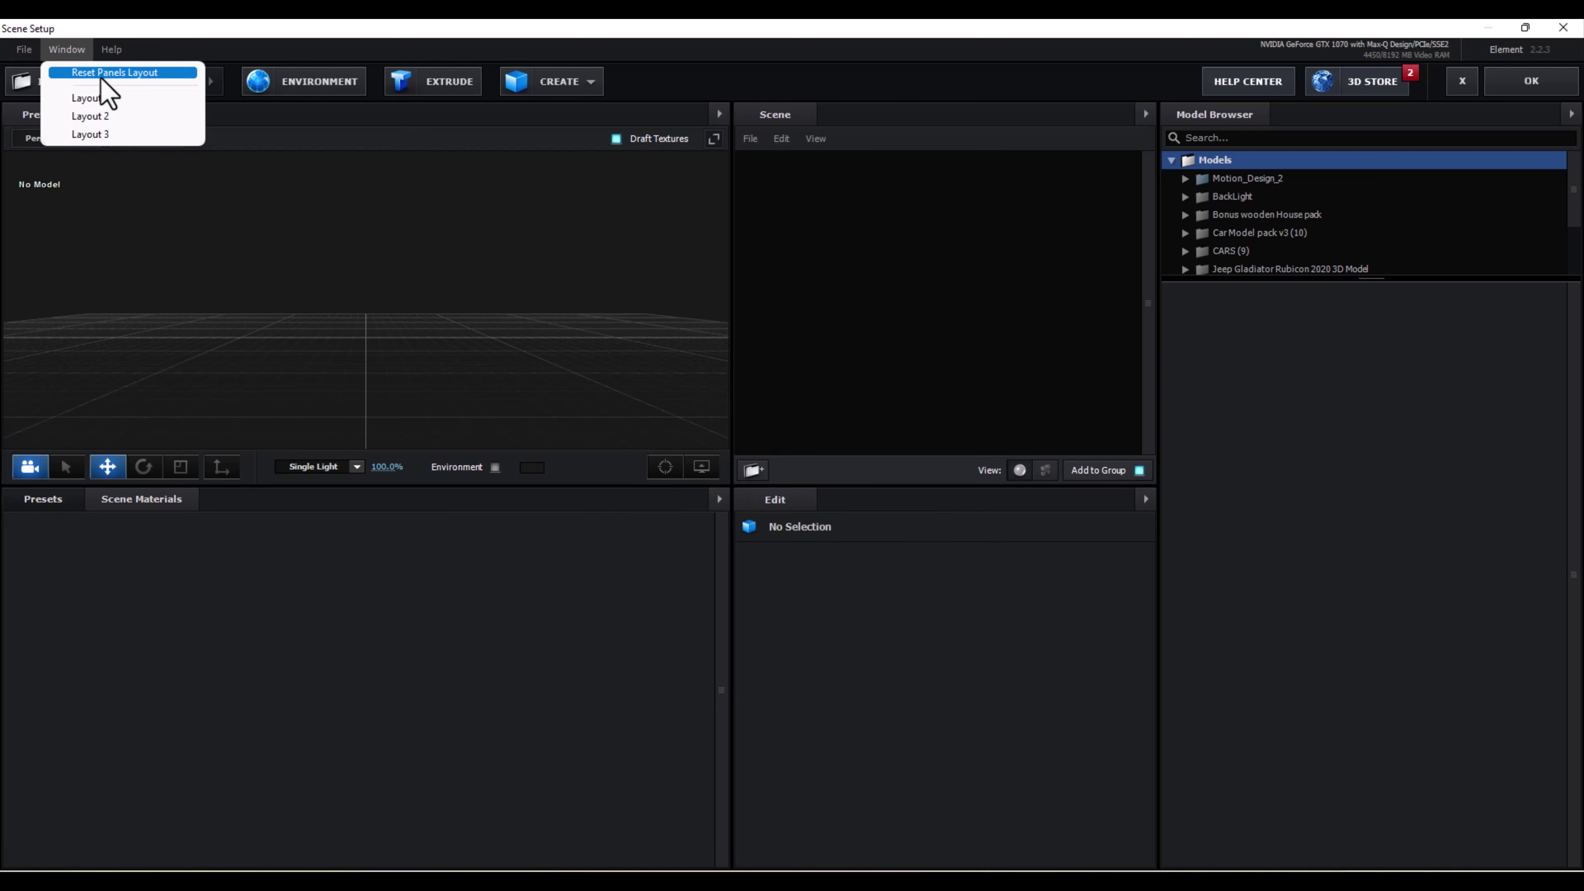
click(131, 125)
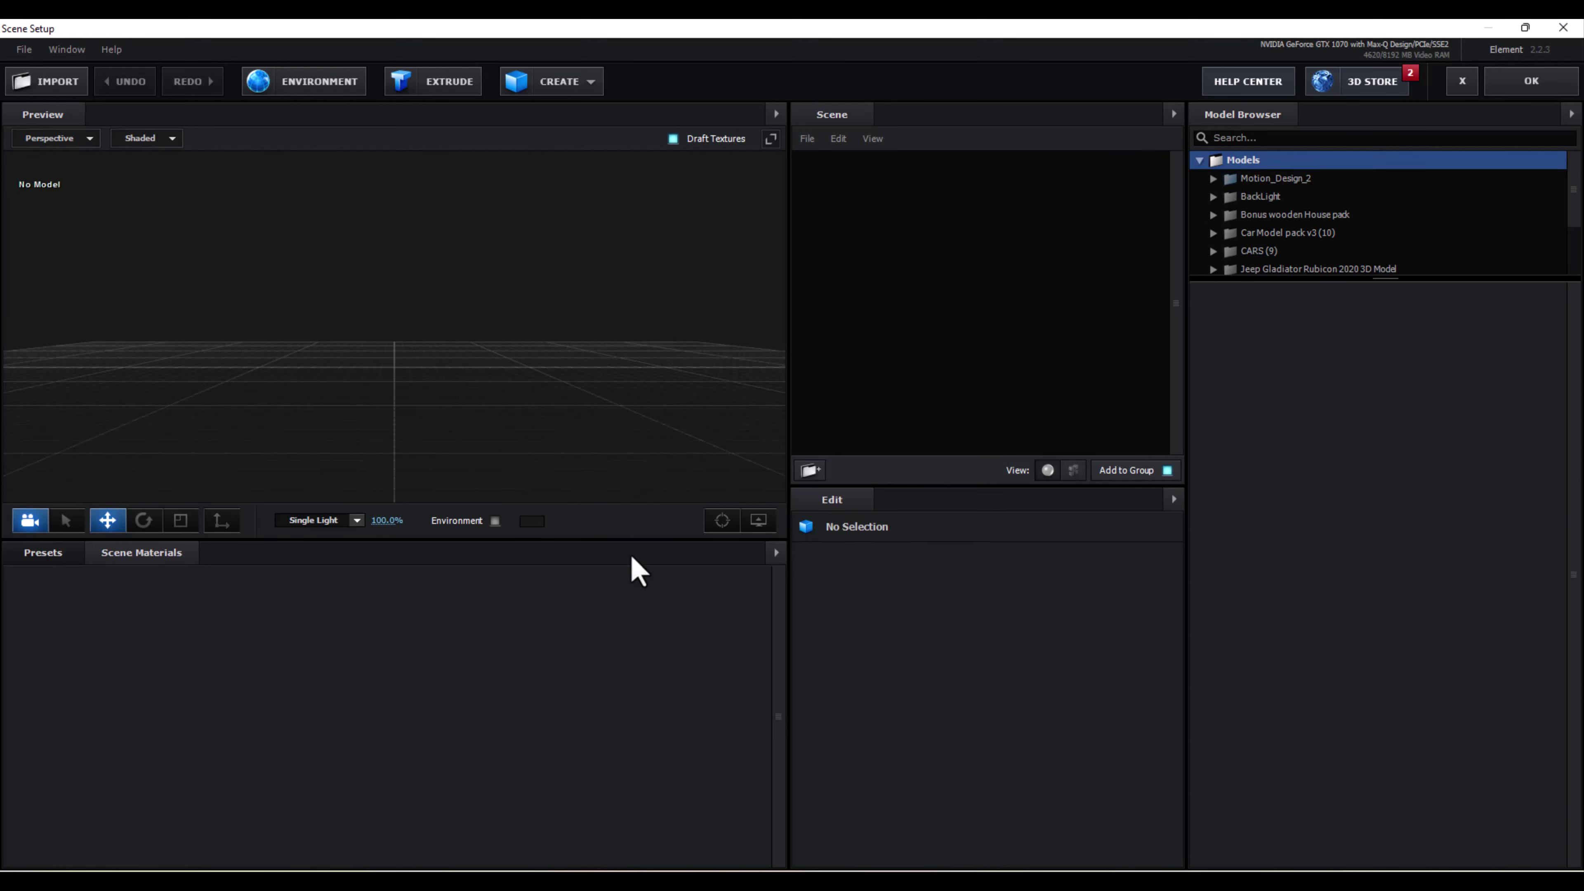
drag(622, 537, 629, 713)
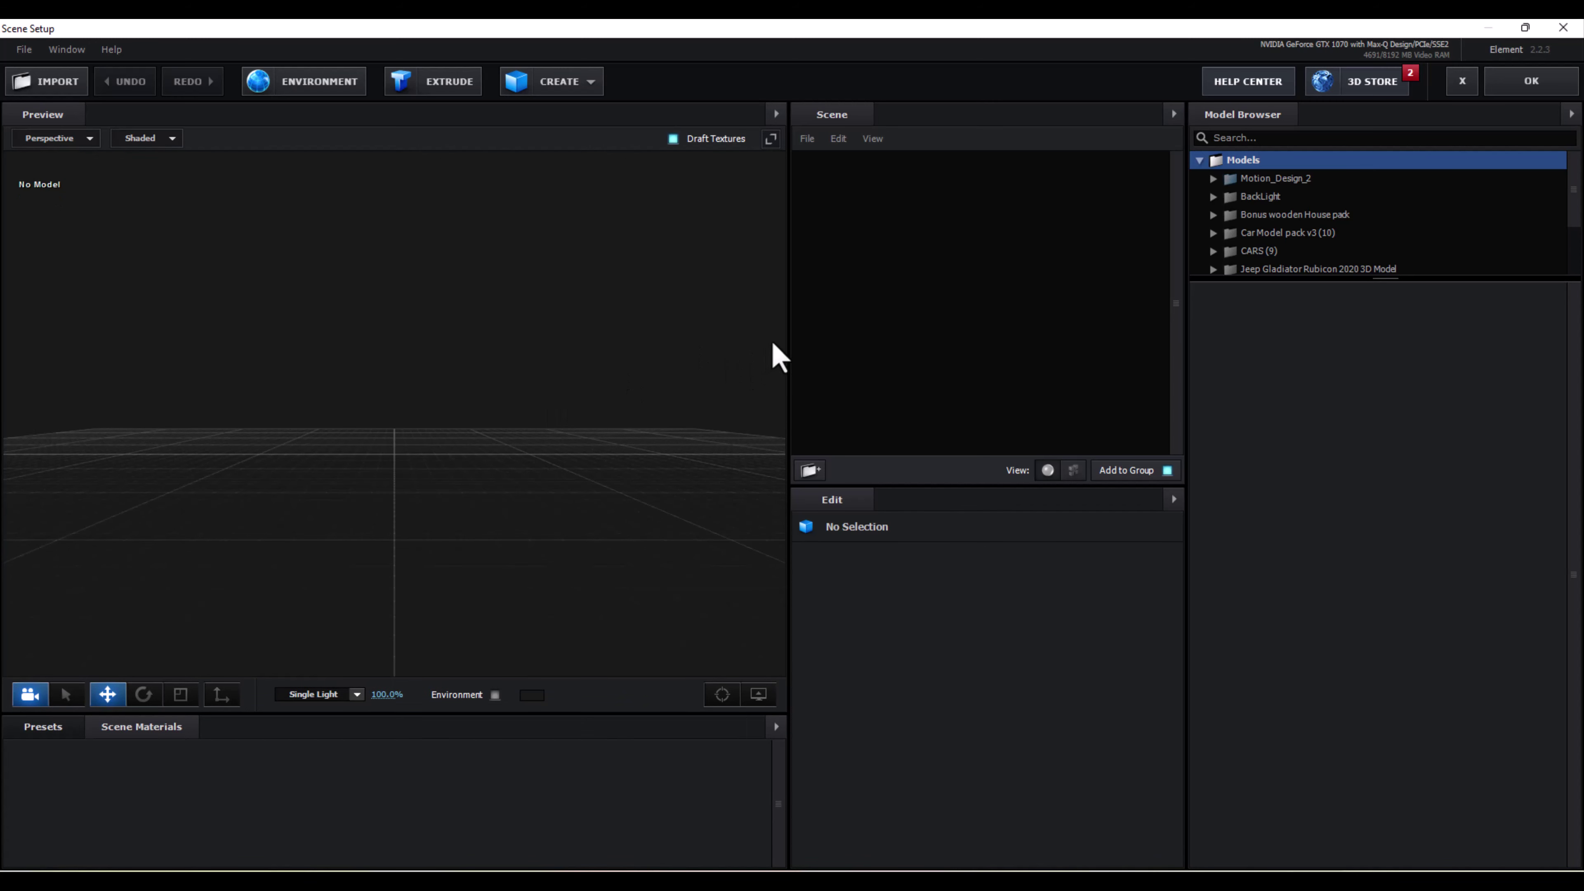
drag(790, 337, 961, 344)
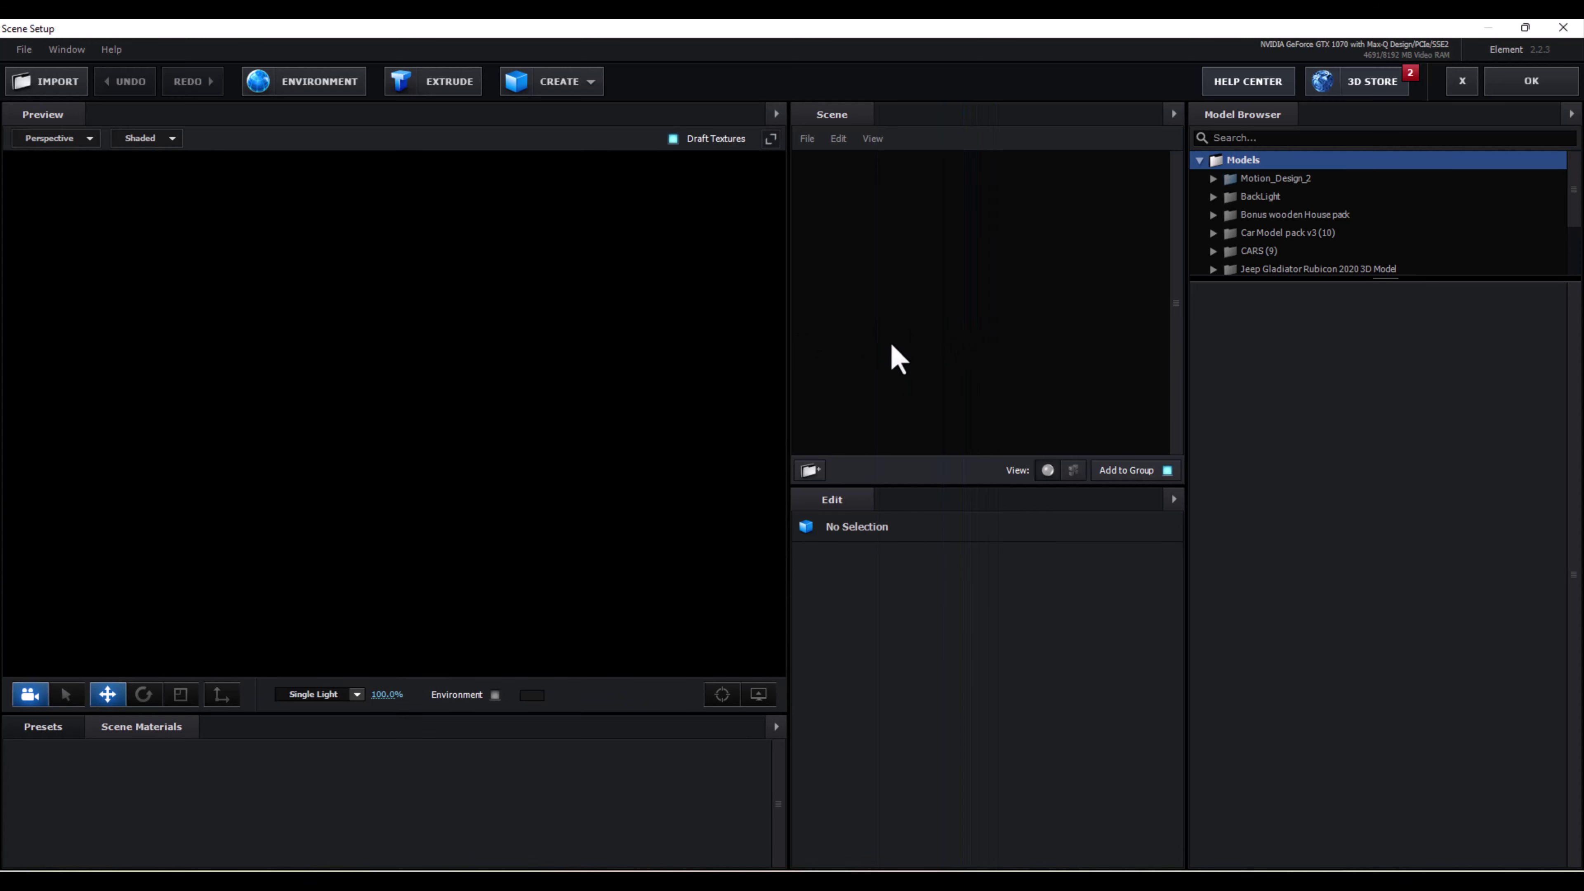
Import the bot animation as a 3D sequence starting from 1_000001 with the default import preferences, and normalize its size.
click(23, 49)
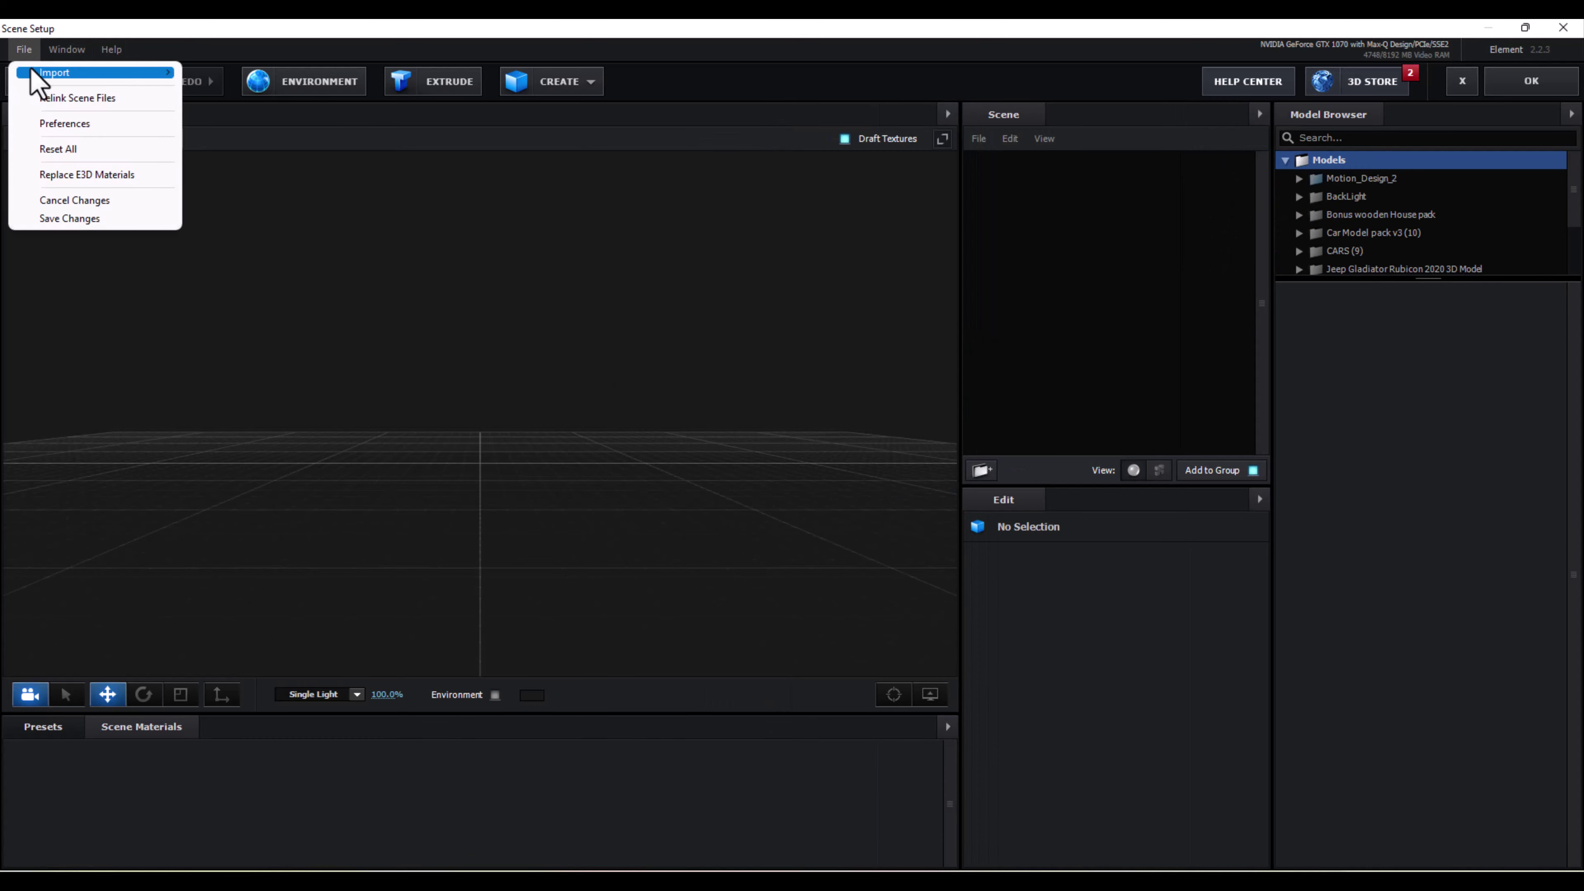
mouse_move(38, 68)
click(250, 90)
double_click(57, 120)
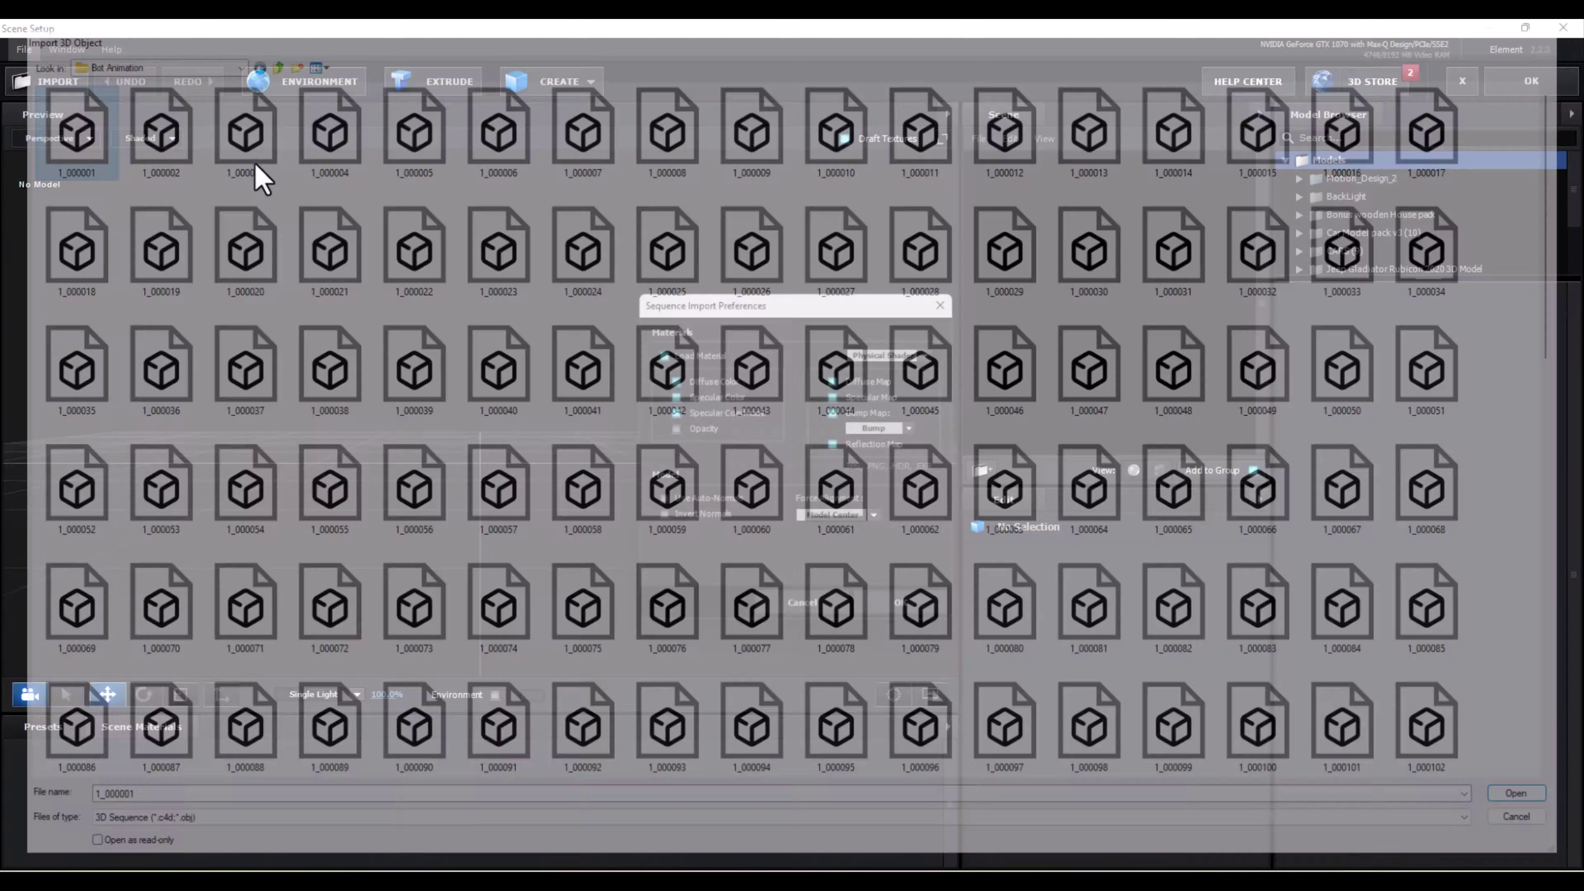
click(905, 615)
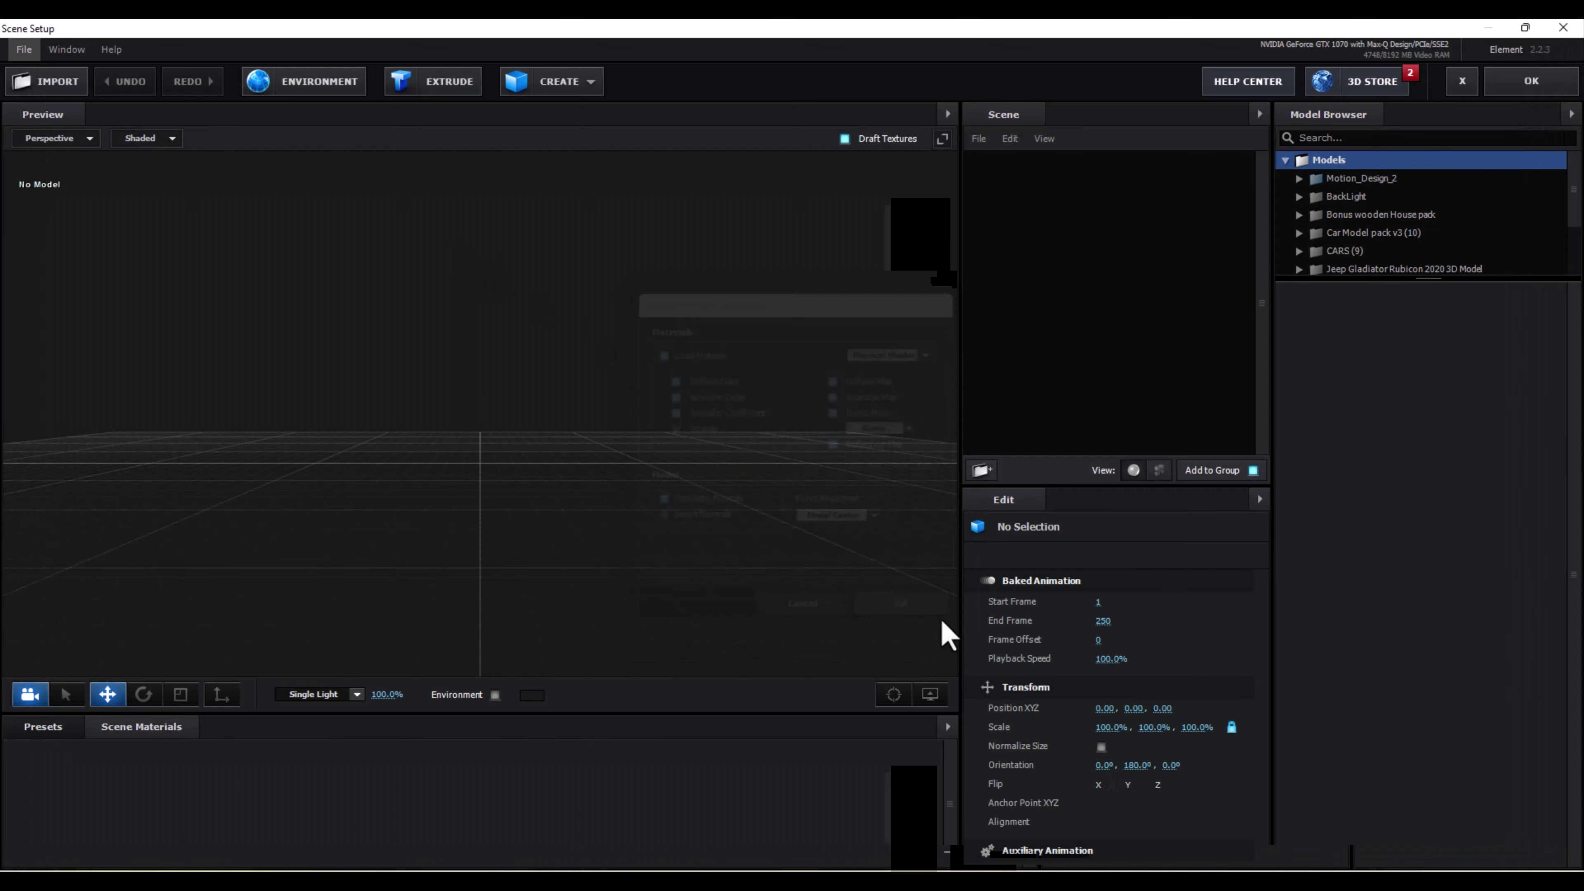
scroll(1022, 565, down, 2)
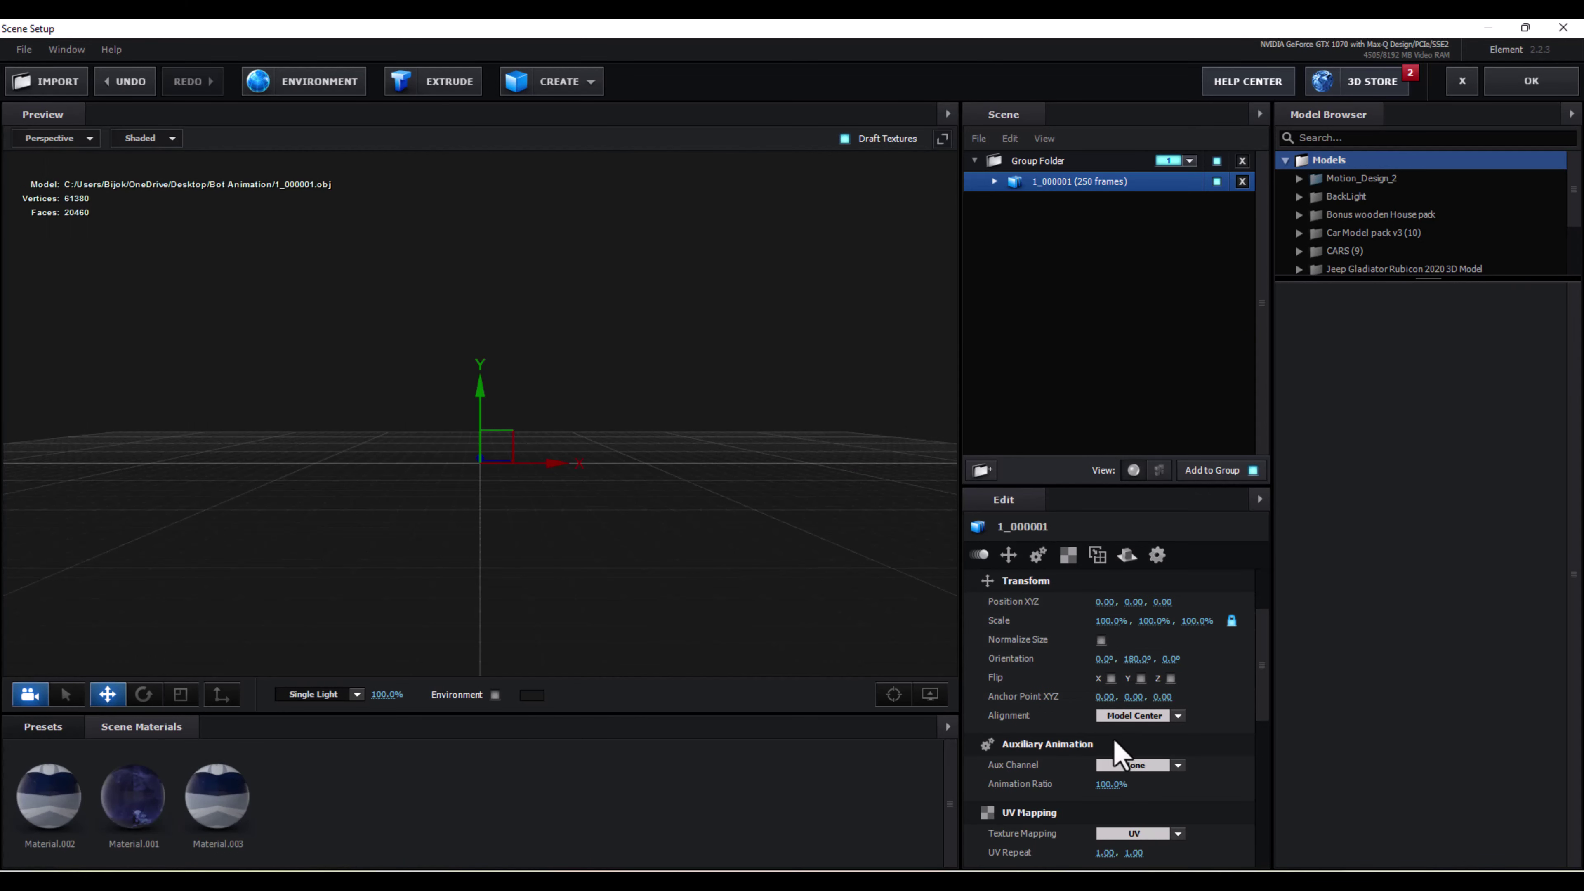
click(1101, 639)
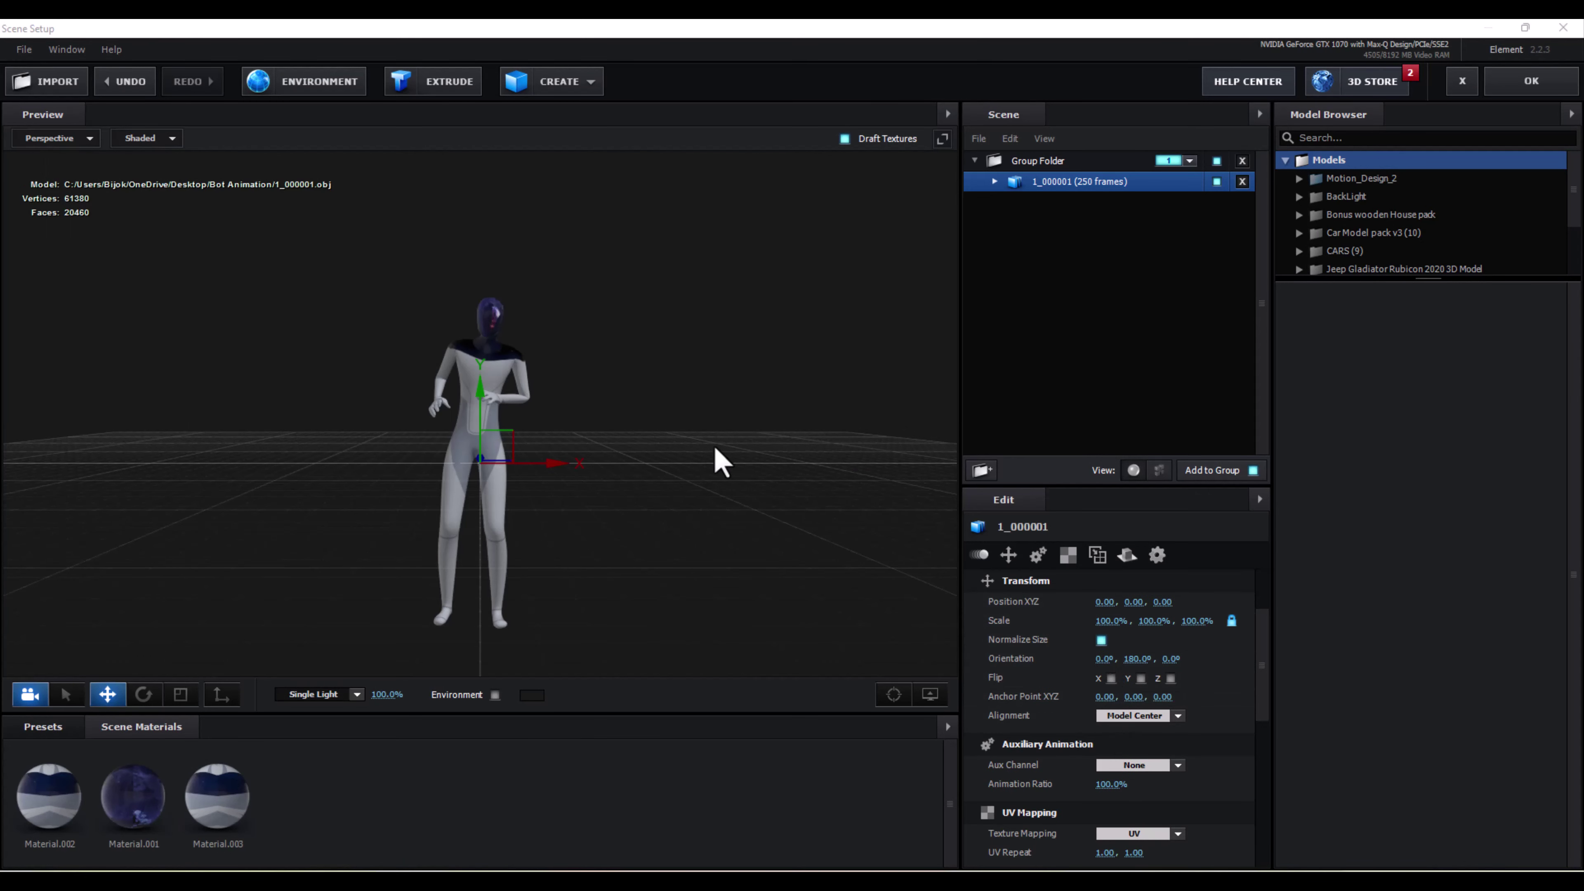
Select the material on the bot's face, Material.001, and remove its diffuse texture.
drag(713, 443, 207, 656)
click(53, 730)
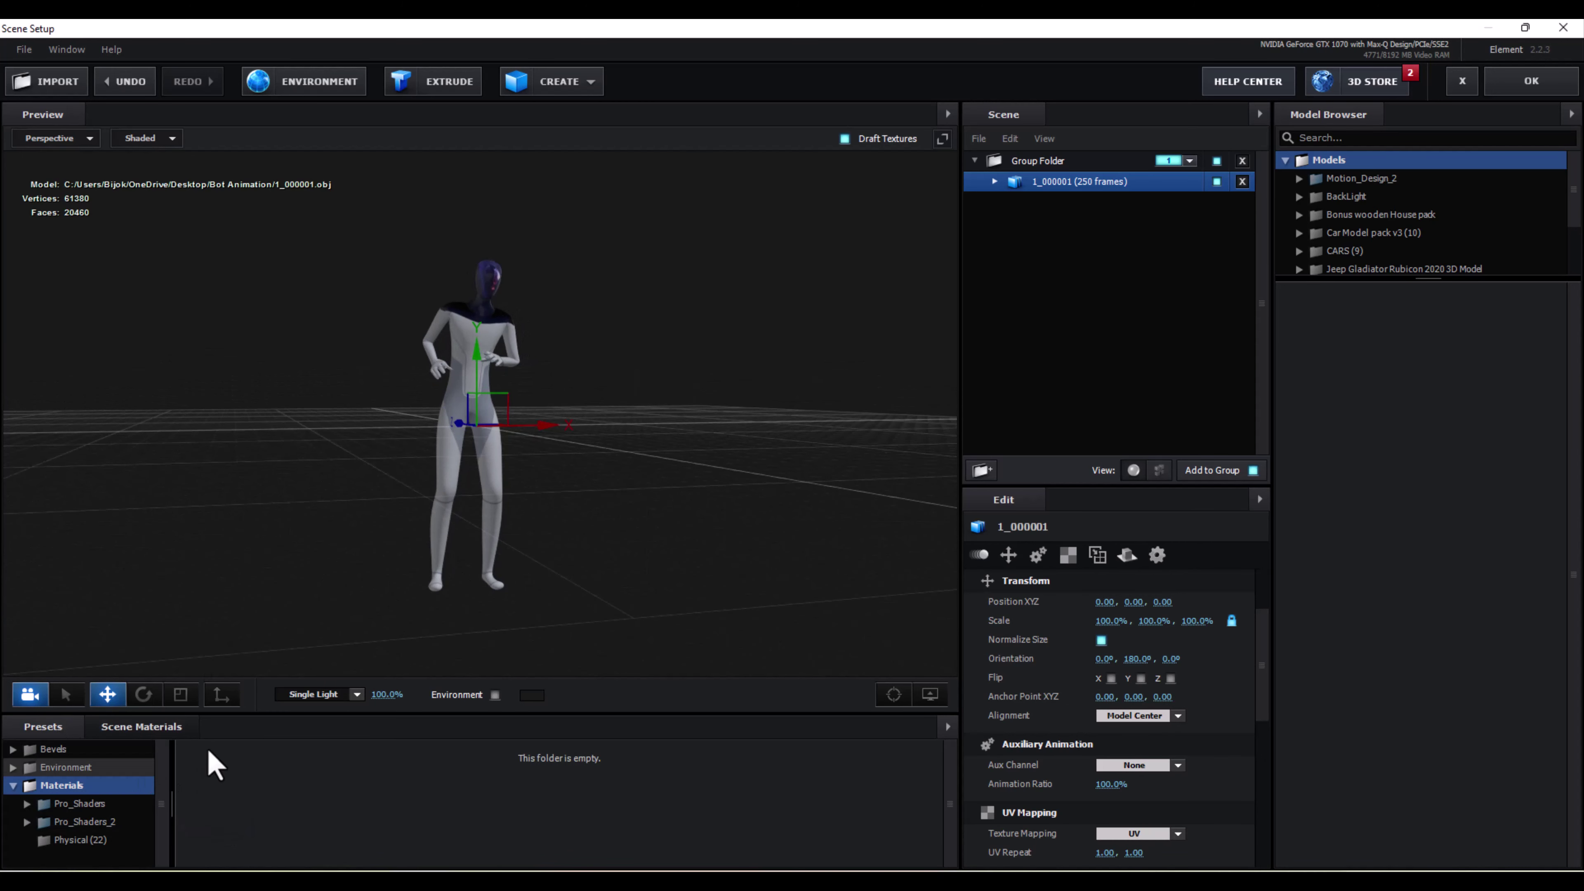
click(156, 731)
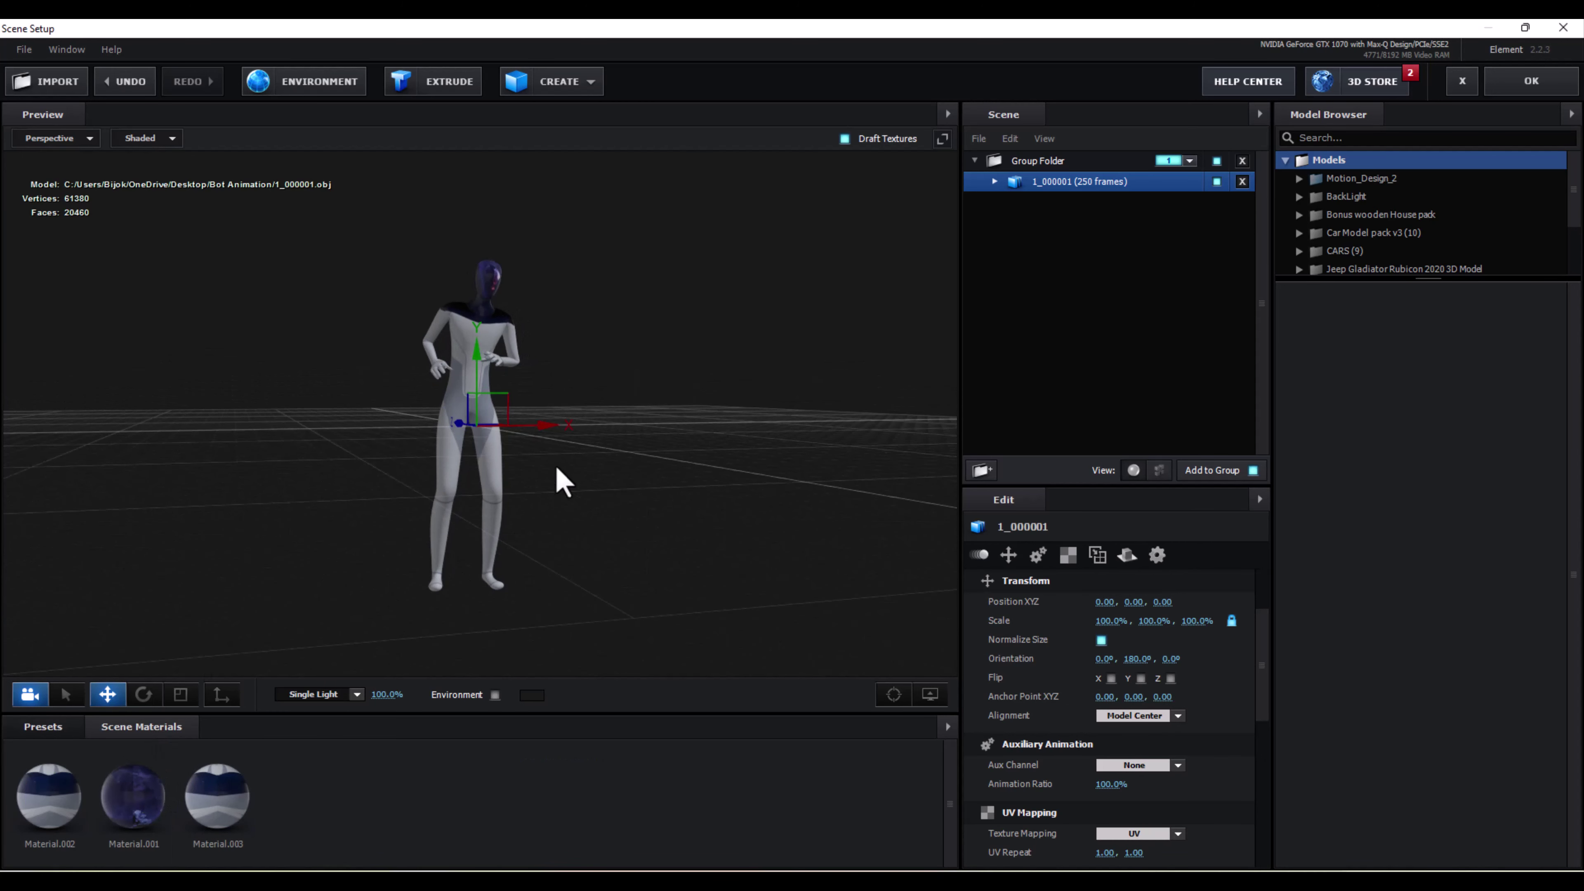
scroll(555, 468, up, 10)
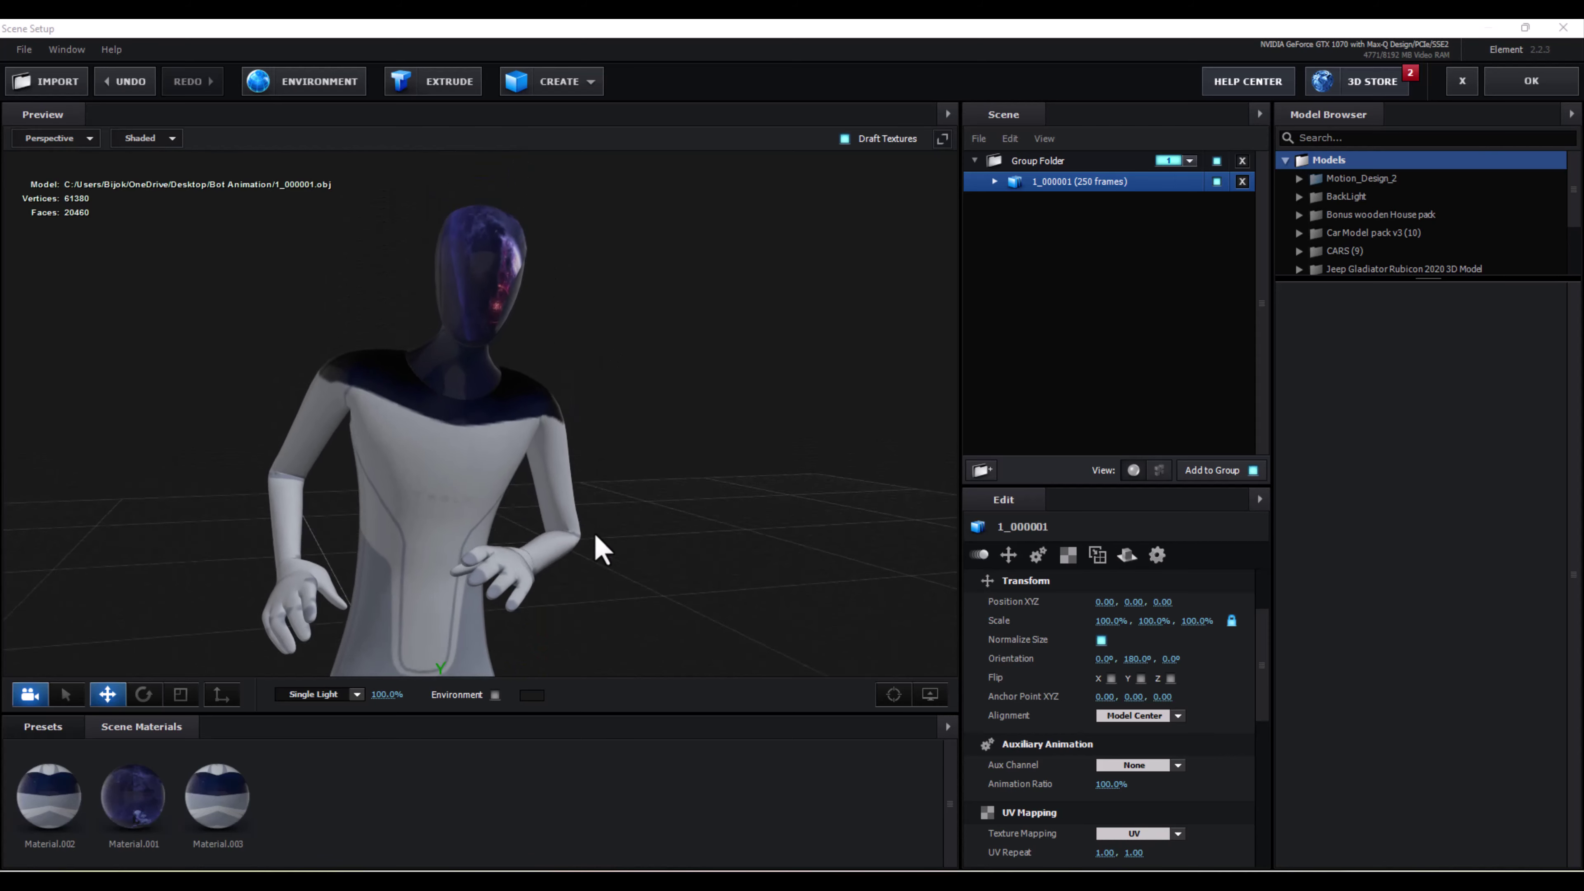
drag(596, 535, 516, 295)
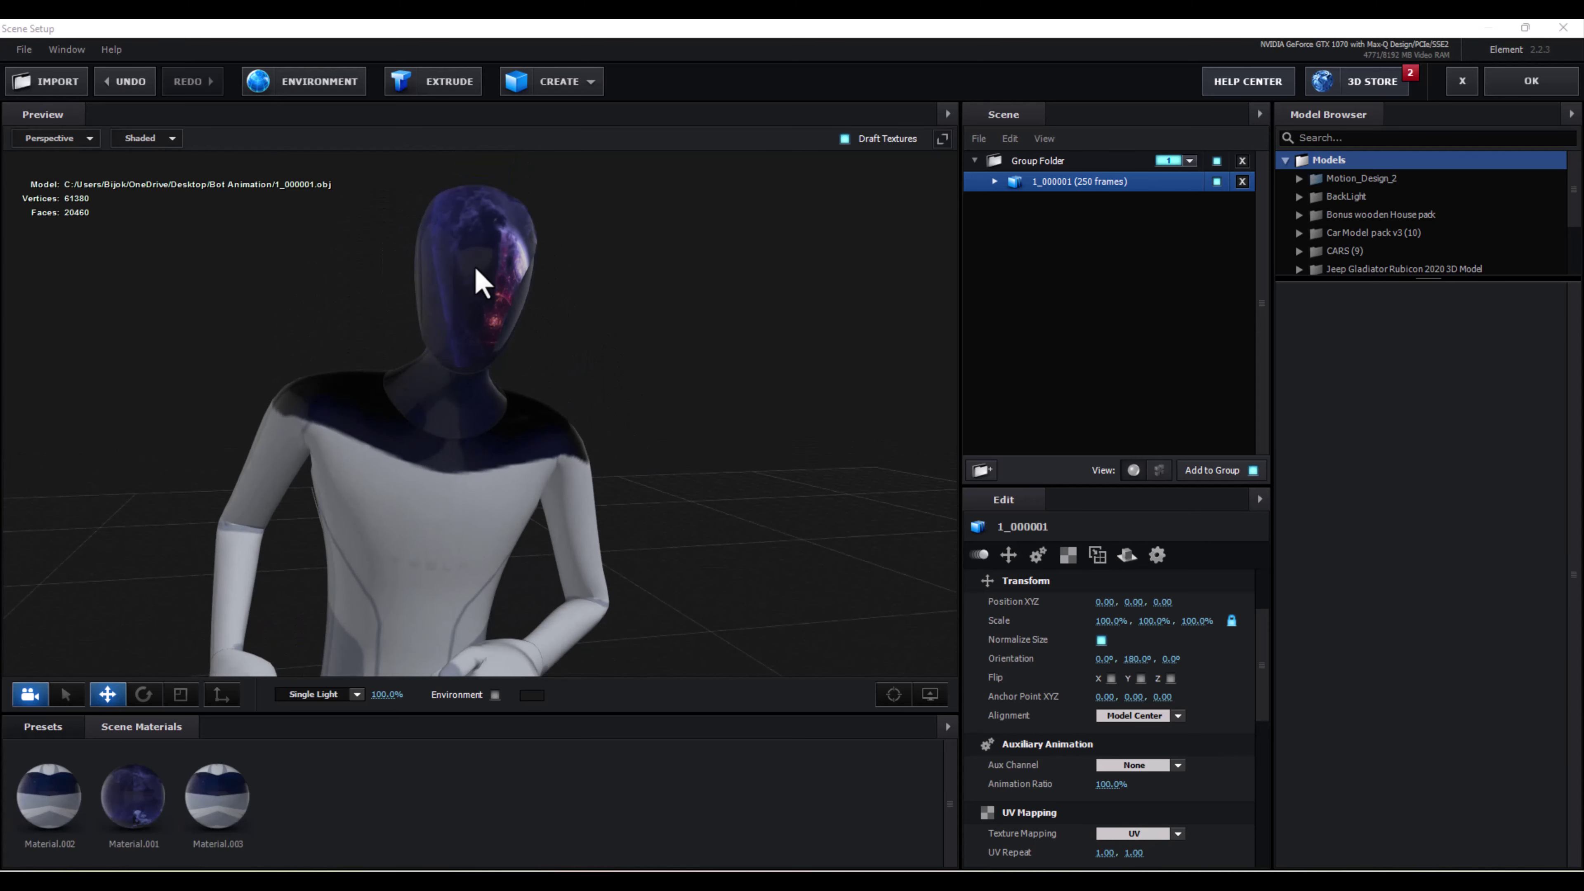
click(480, 283)
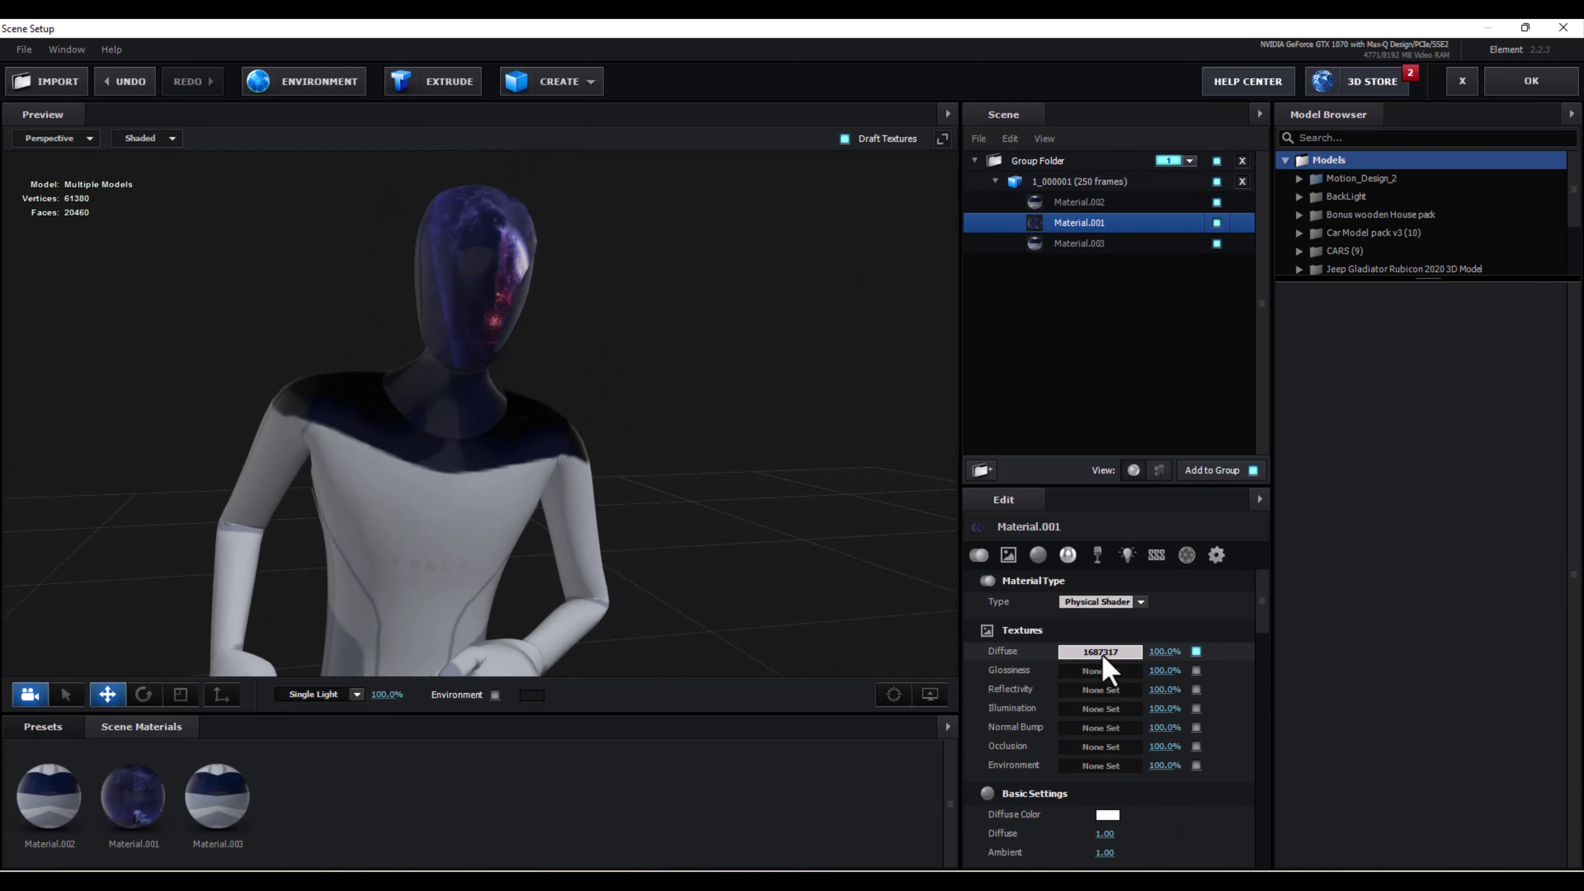
right_click(1116, 653)
click(1153, 734)
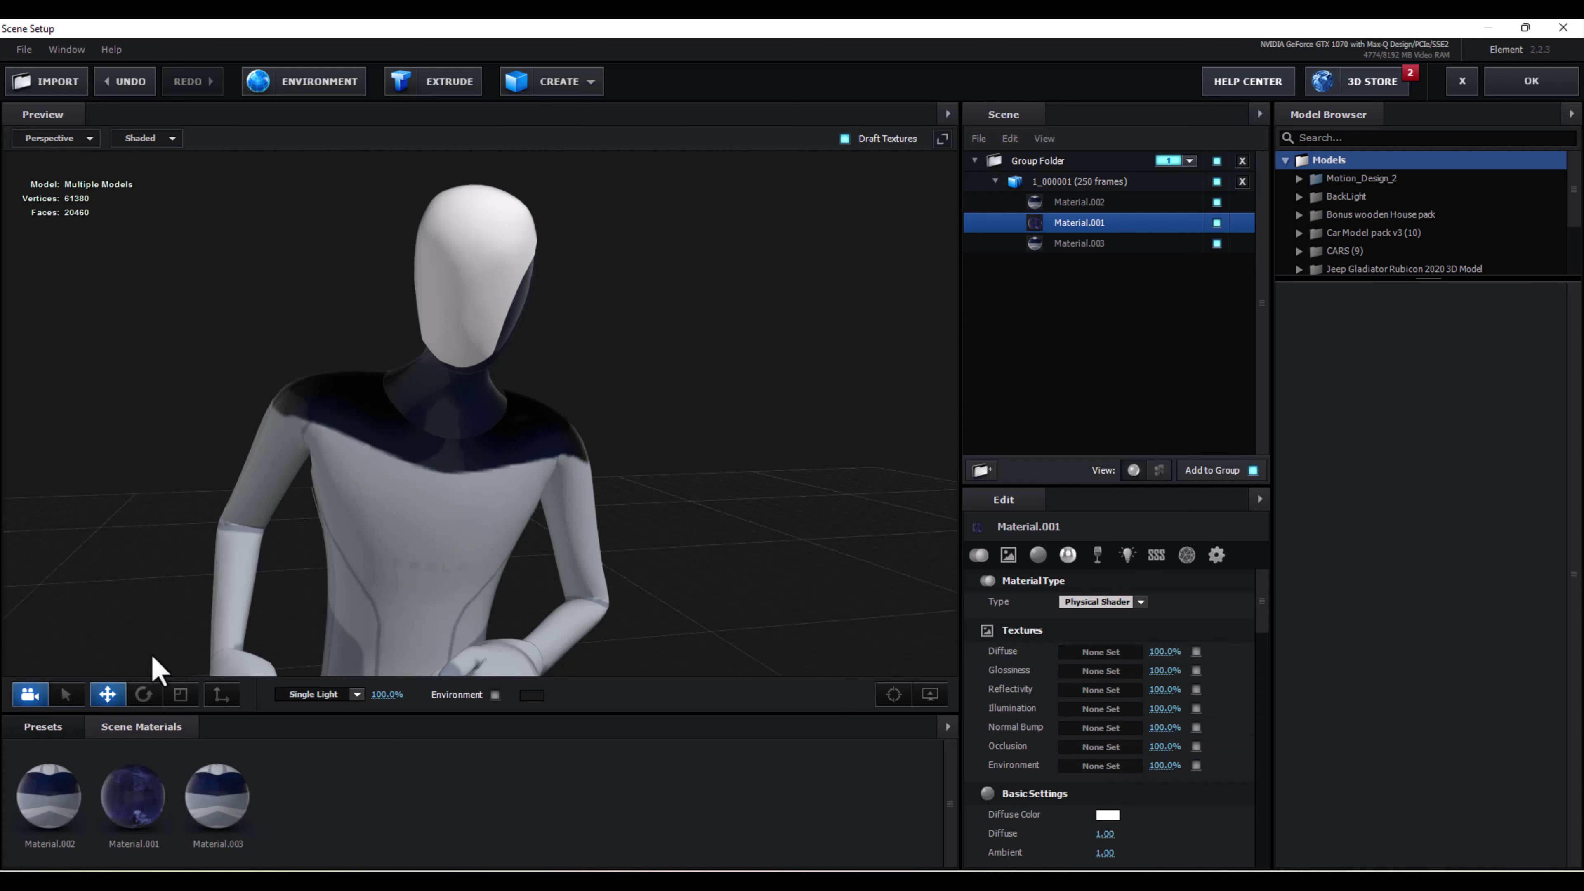
Apply the Black_Gloss preset from the Physical materials to the bot's face and check its reflections.
click(44, 727)
click(93, 839)
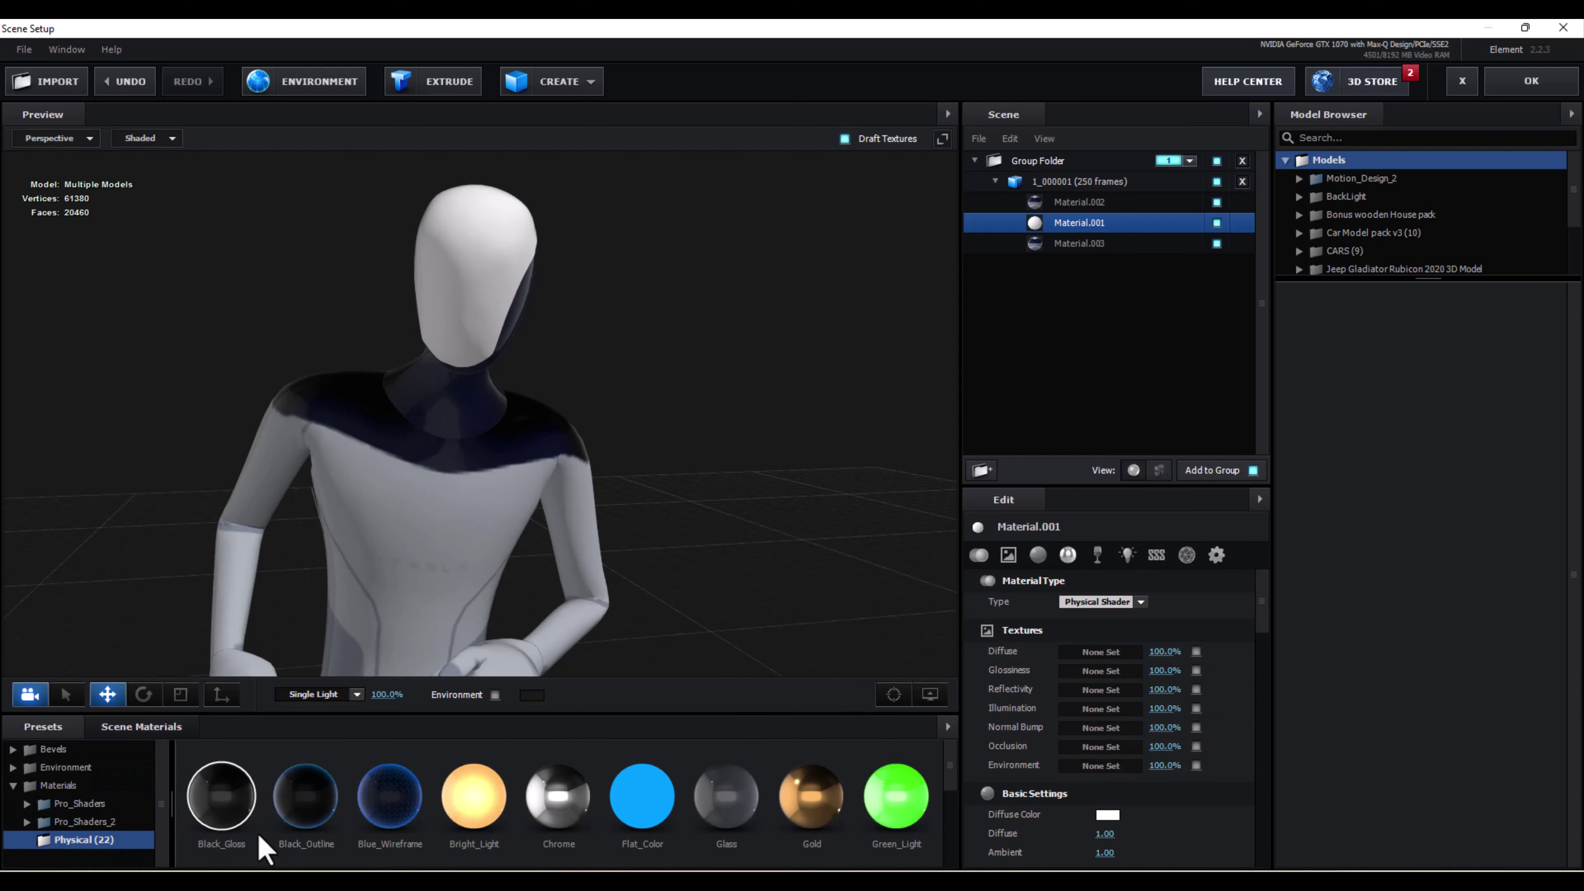
drag(262, 849, 493, 333)
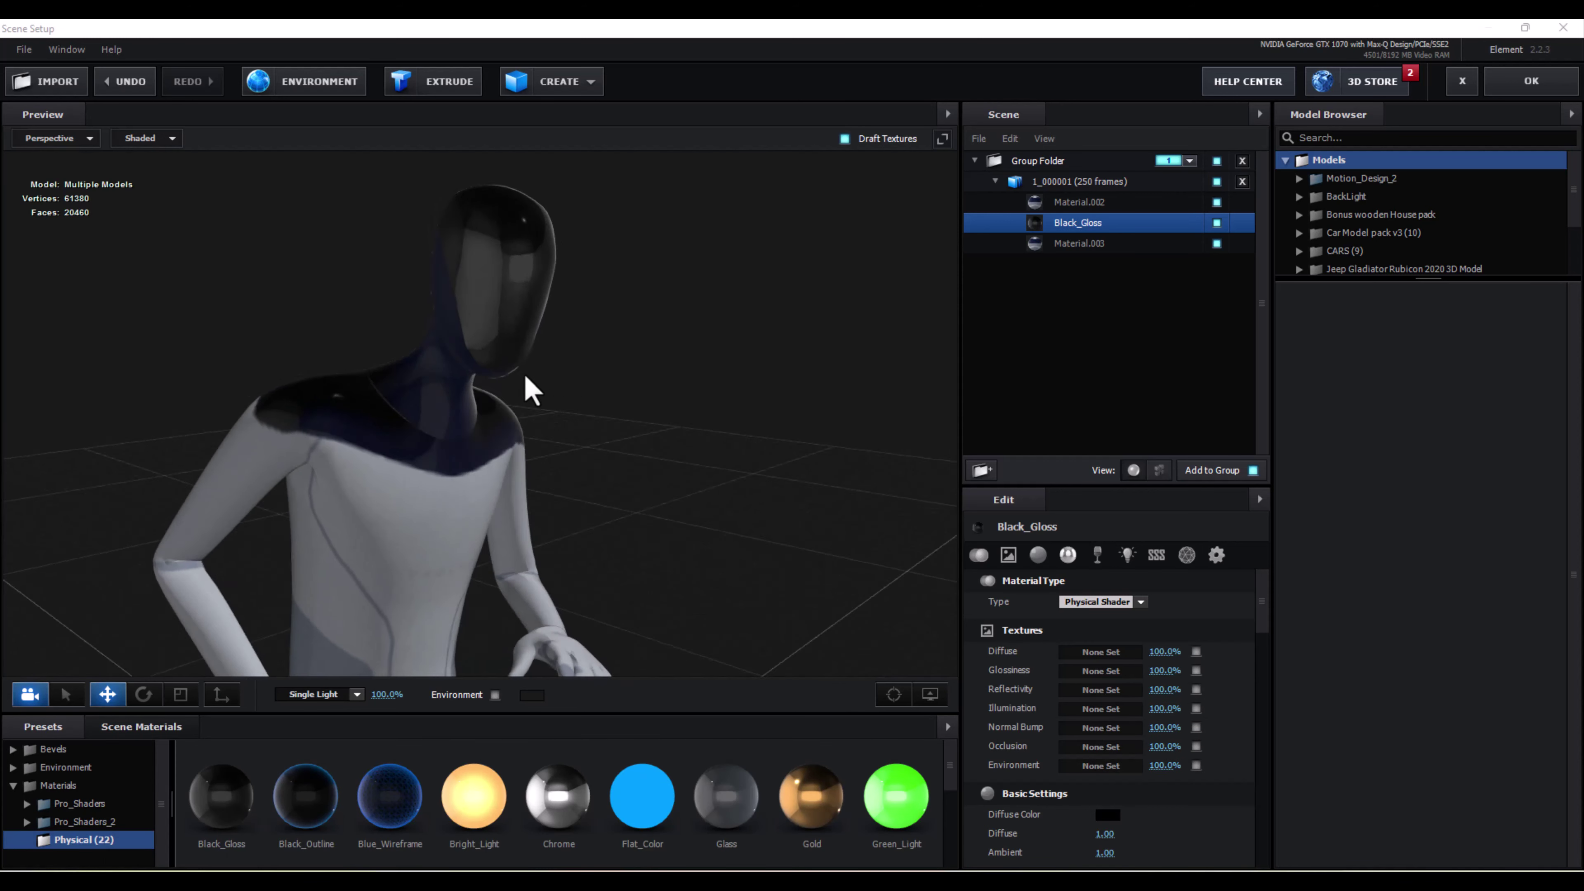
drag(530, 389, 495, 387)
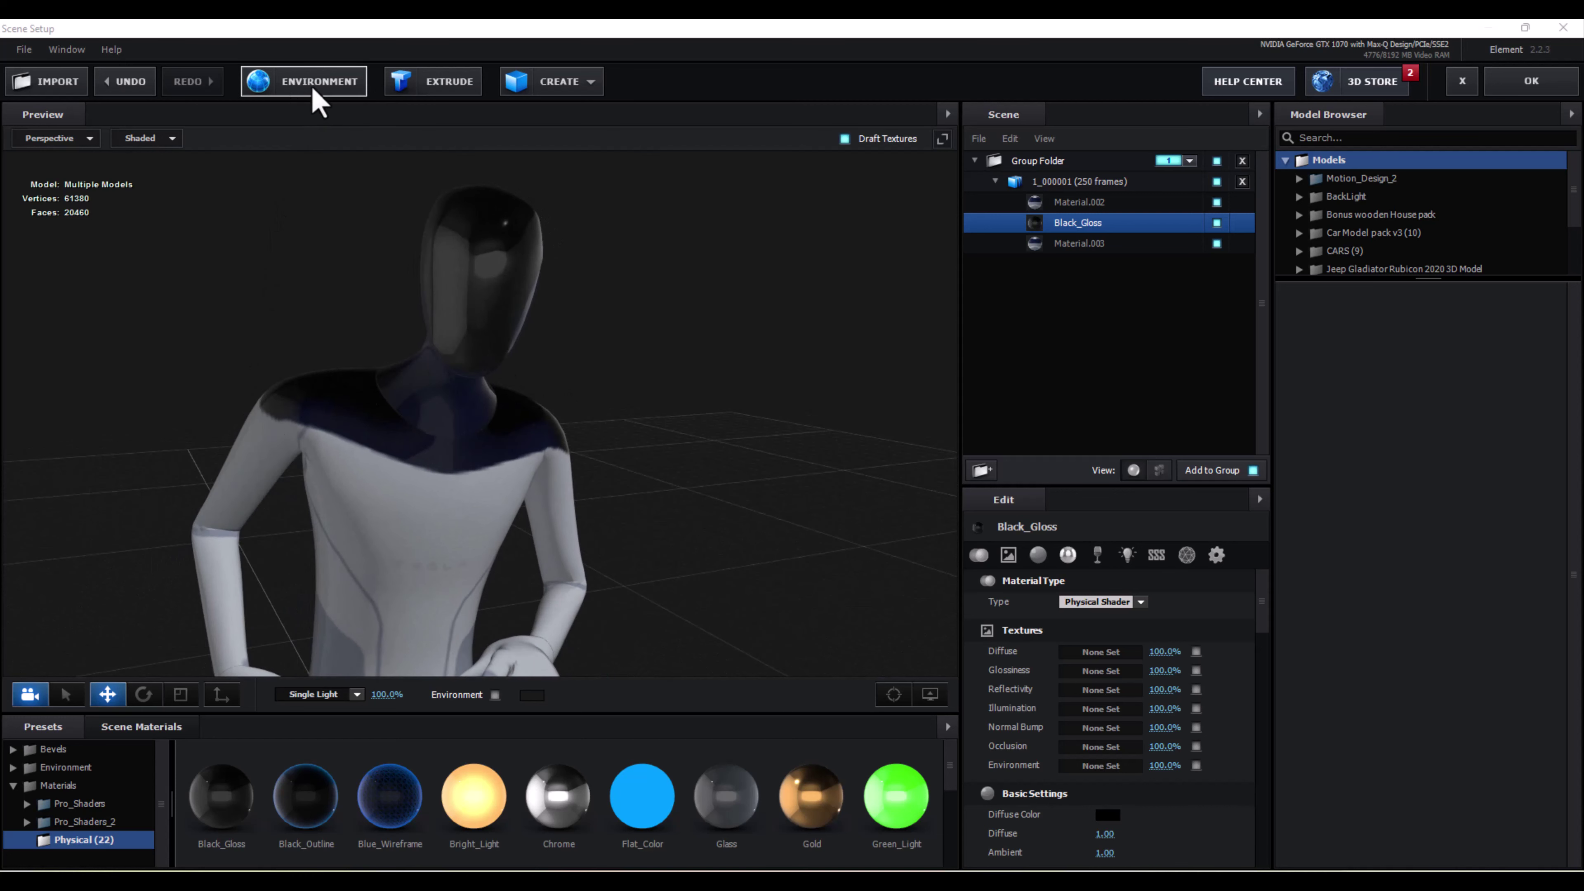
Replace the scene's environment texture with the spaceship interior panorama file.jpg.
click(345, 89)
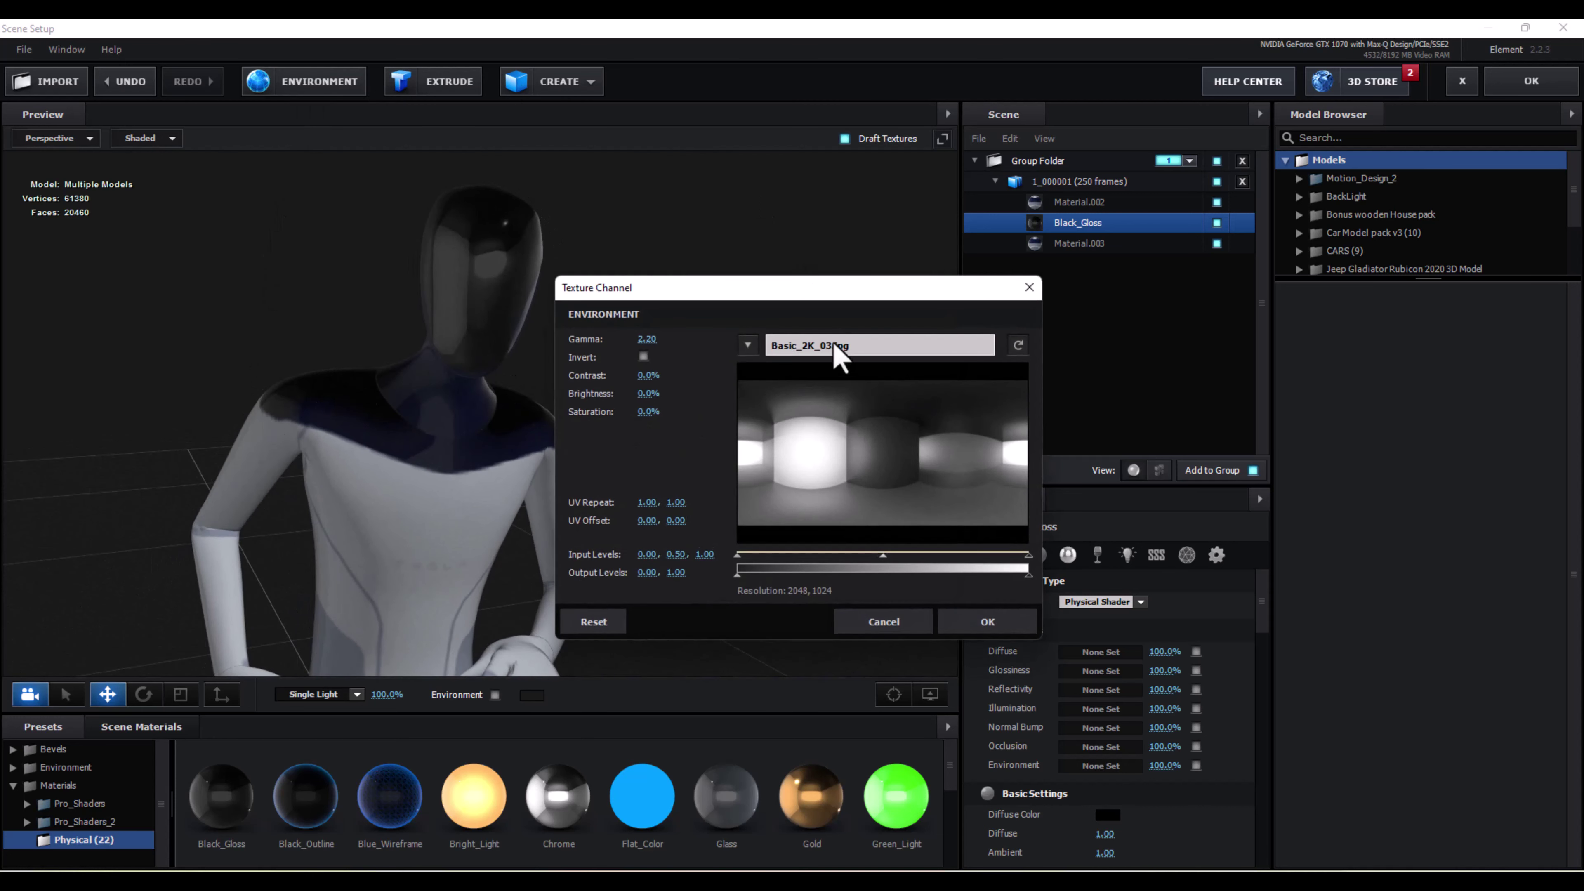
click(985, 344)
drag(820, 290, 905, 138)
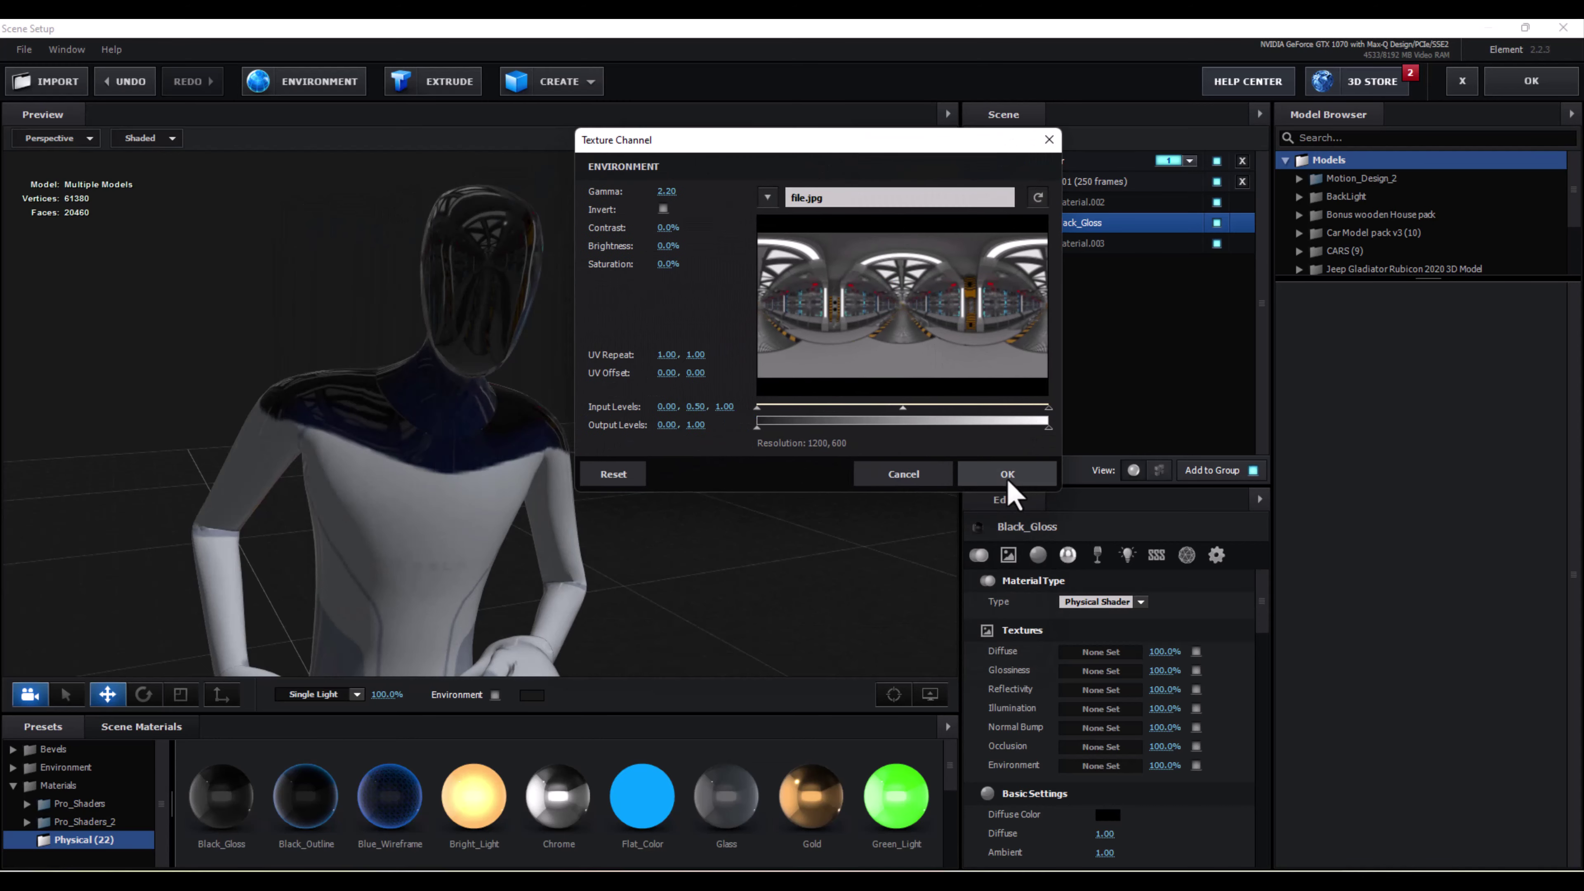
click(1008, 475)
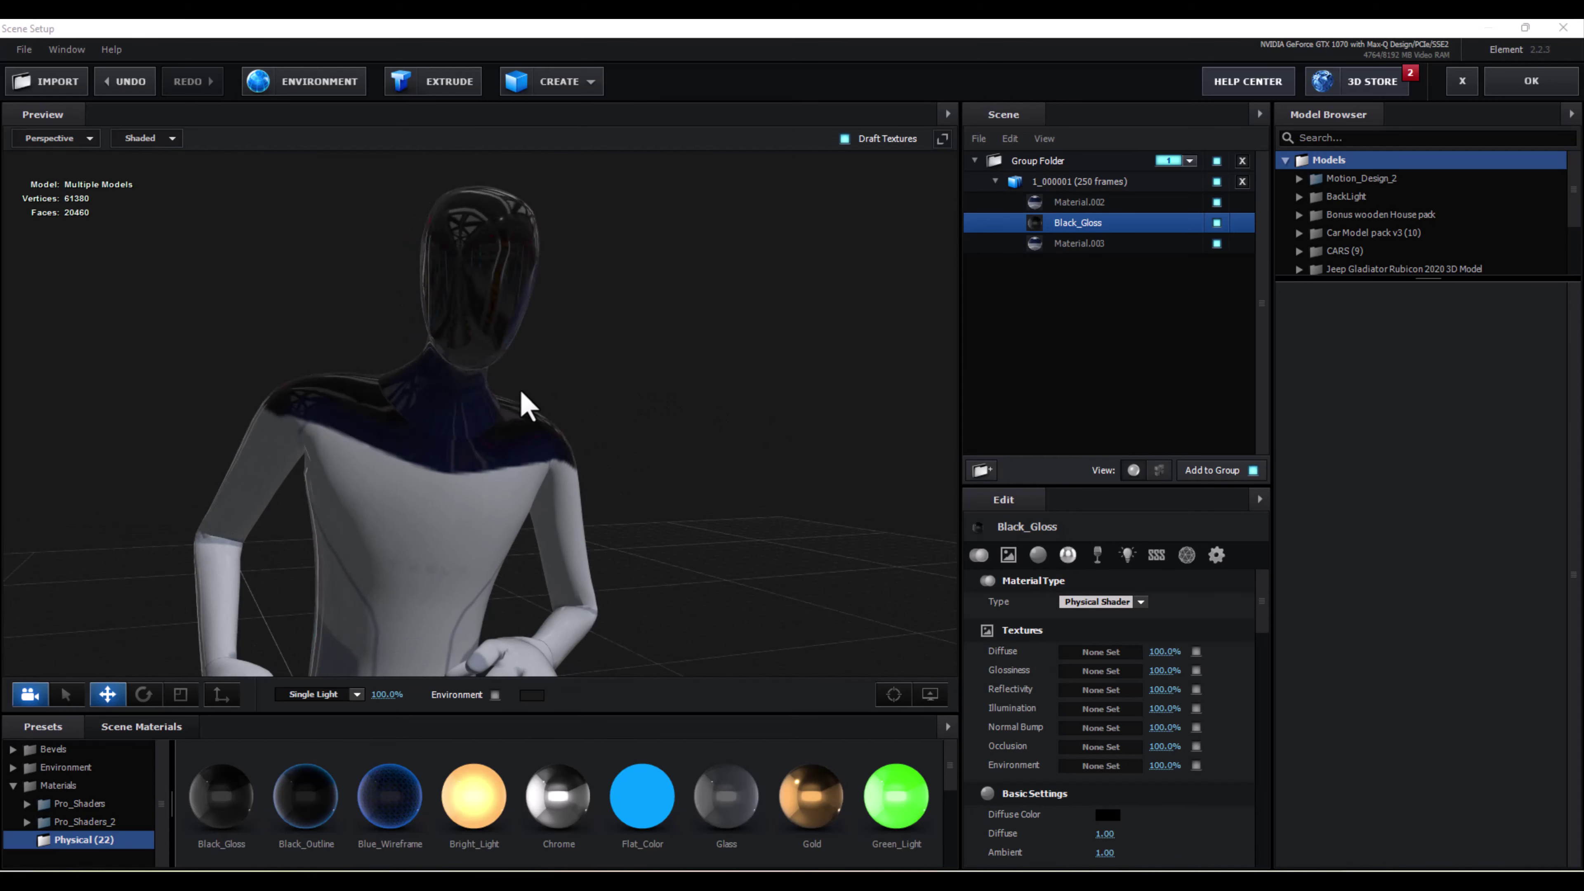
Load initialShadingGroup9_normal.png as the Normal Bump texture of Material.002, with the bot's shoulder in close view.
drag(597, 421, 1164, 437)
scroll(502, 460, up, 5)
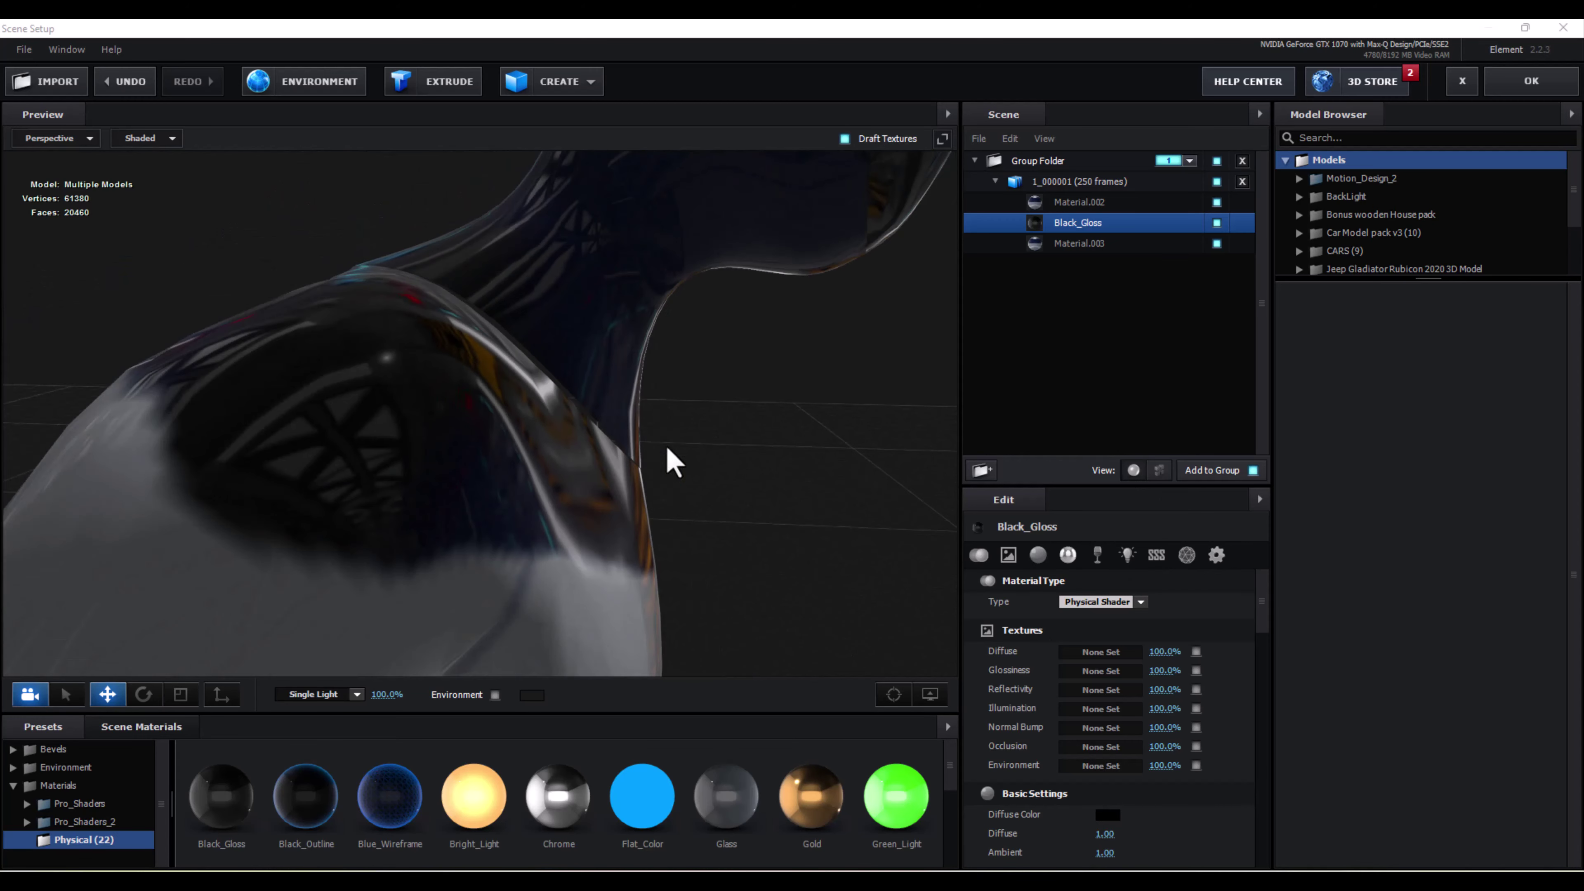
click(1070, 204)
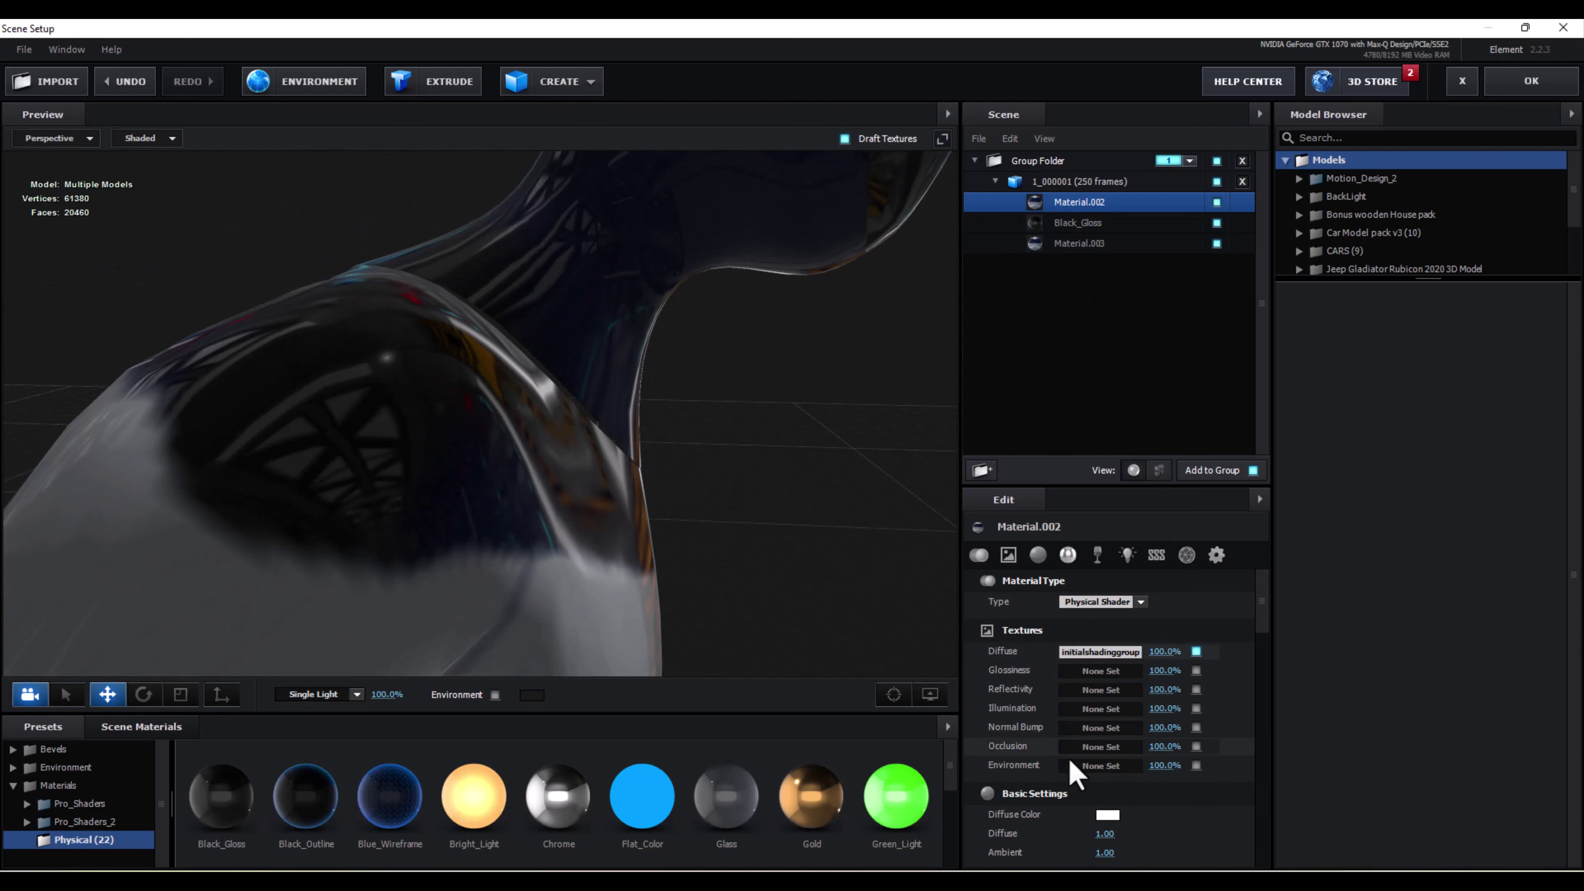
click(1097, 729)
click(1167, 573)
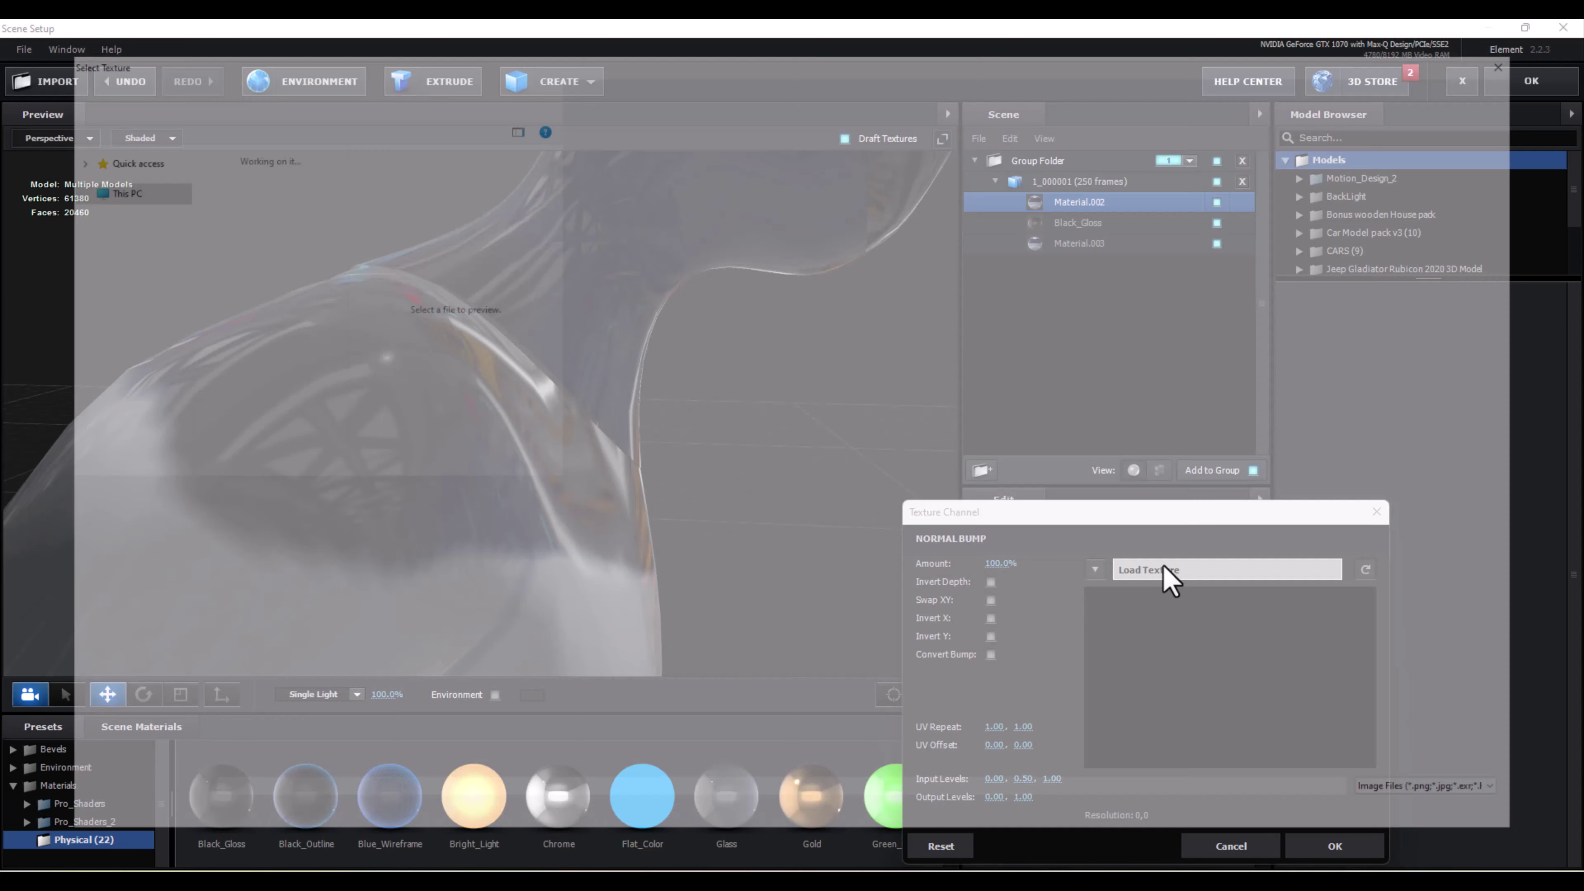
double_click(206, 200)
double_click(287, 178)
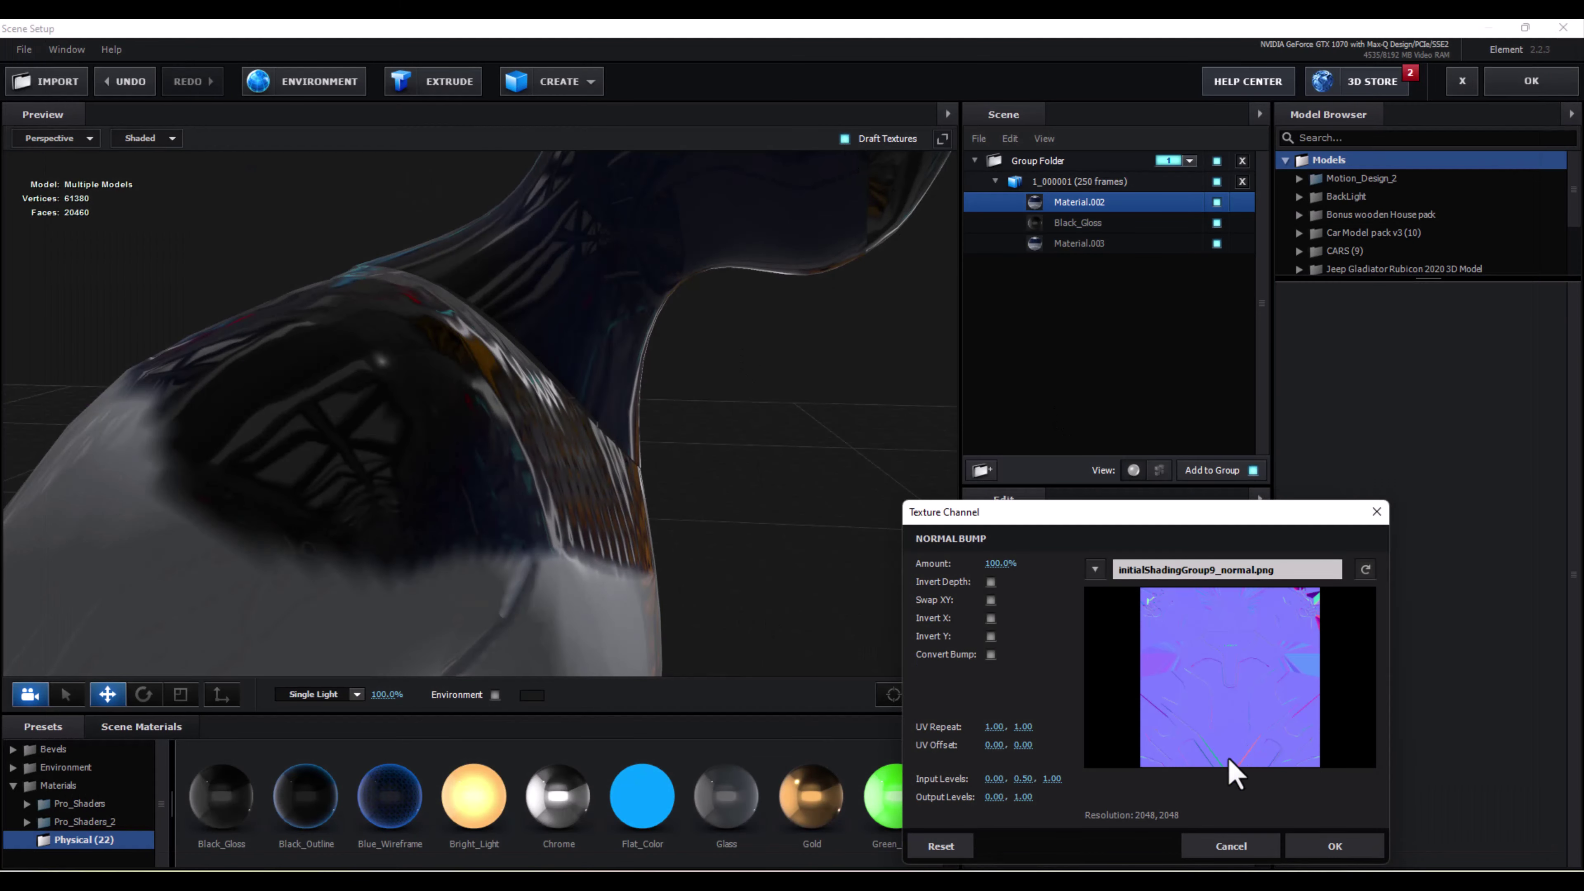
click(1335, 846)
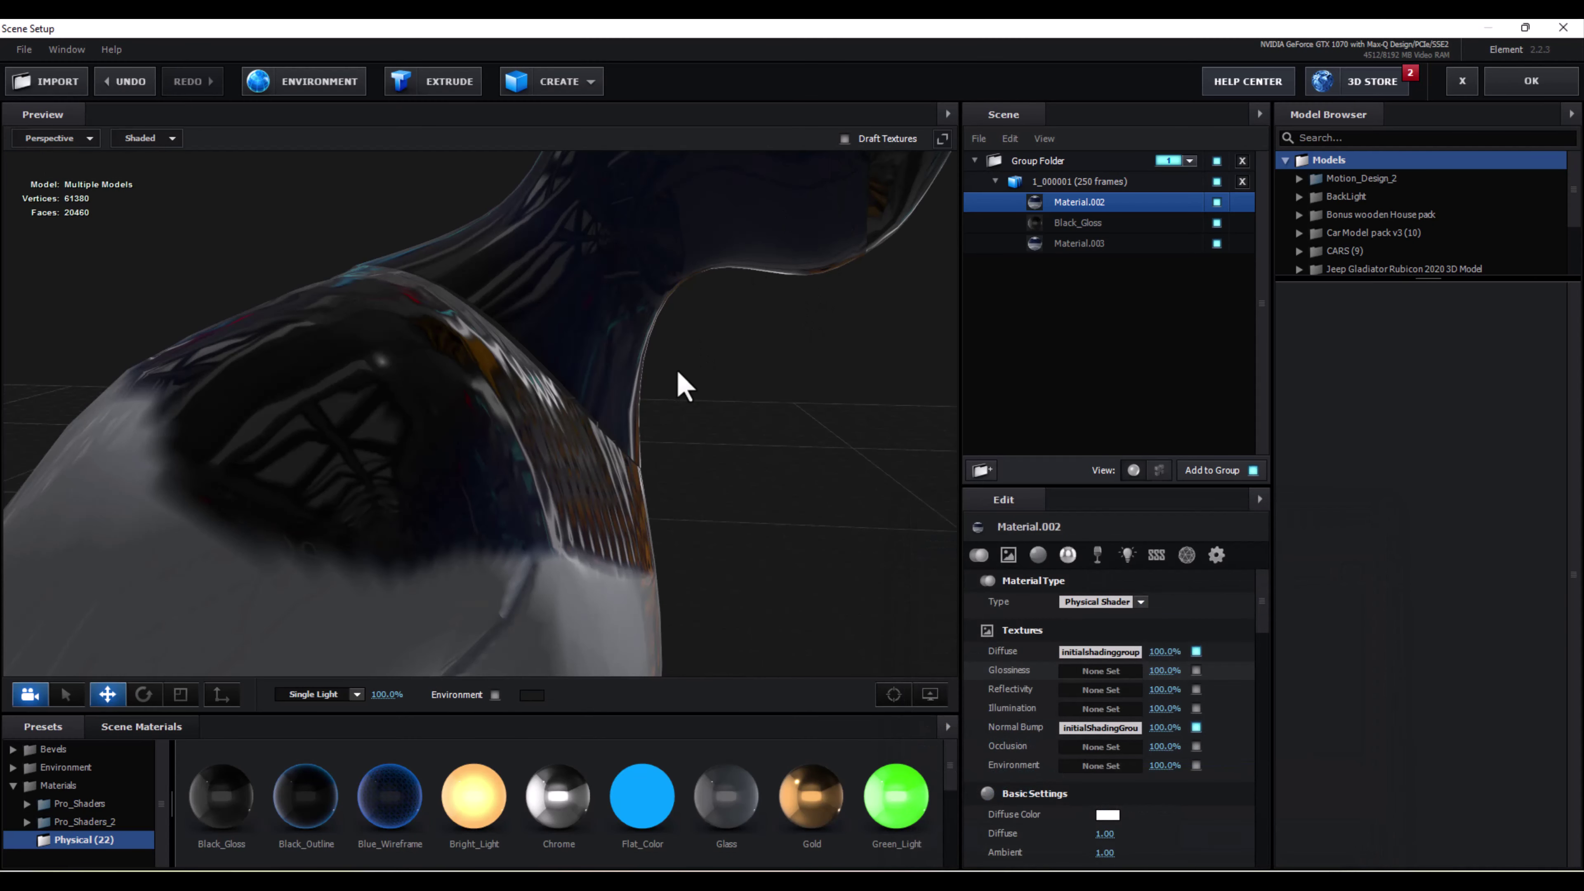
Copy the Normal Bump texture of Material.002 and paste it into the Normal Bump channel of Material.003.
drag(582, 464, 1027, 442)
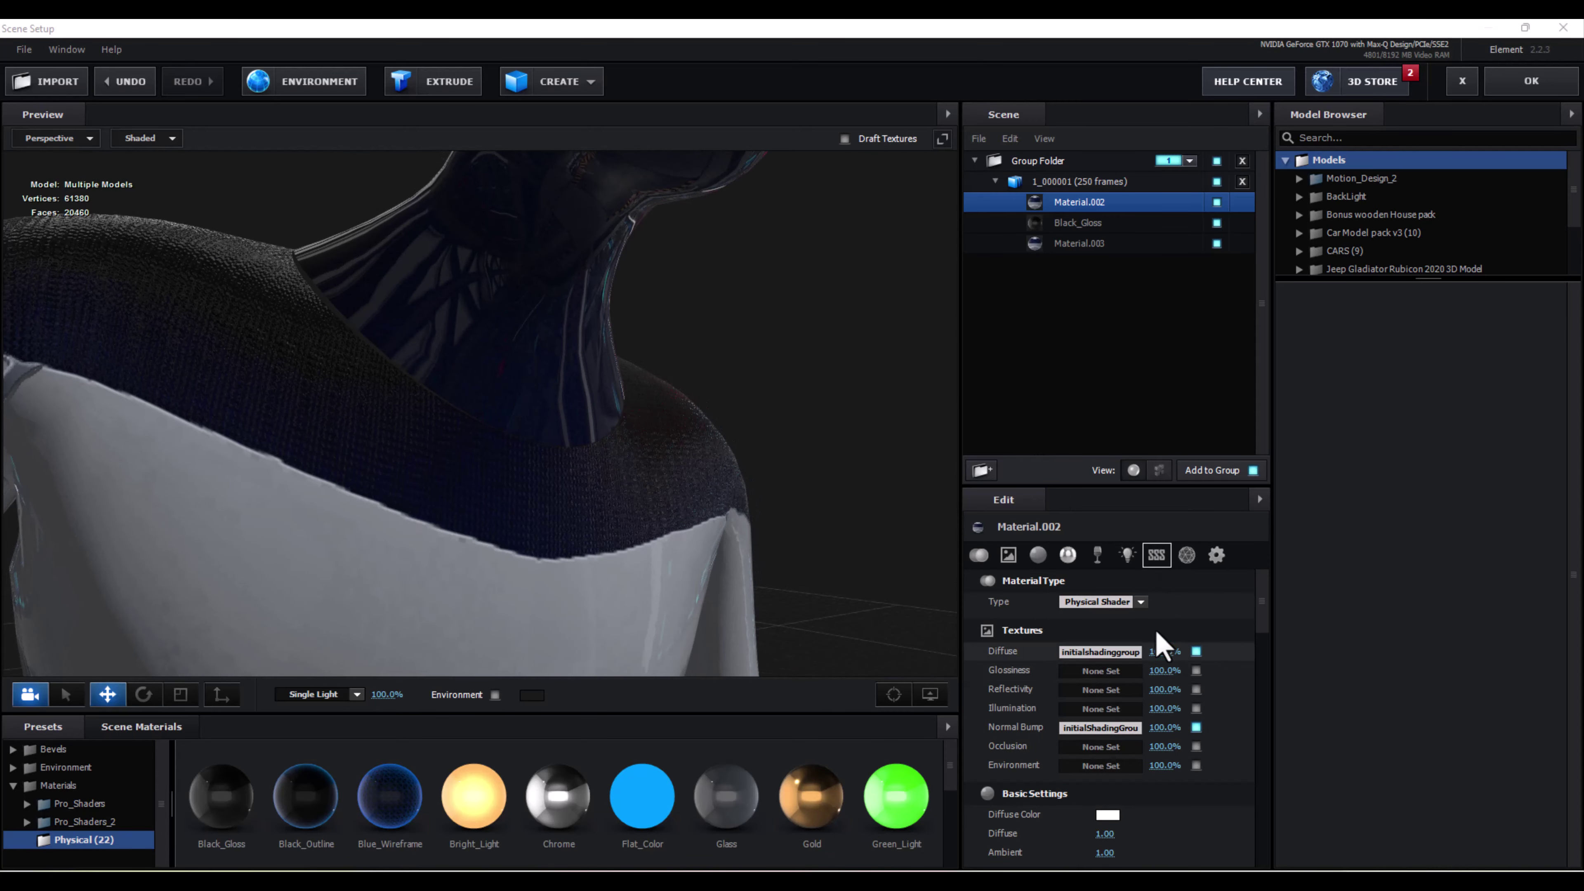
right_click(1117, 730)
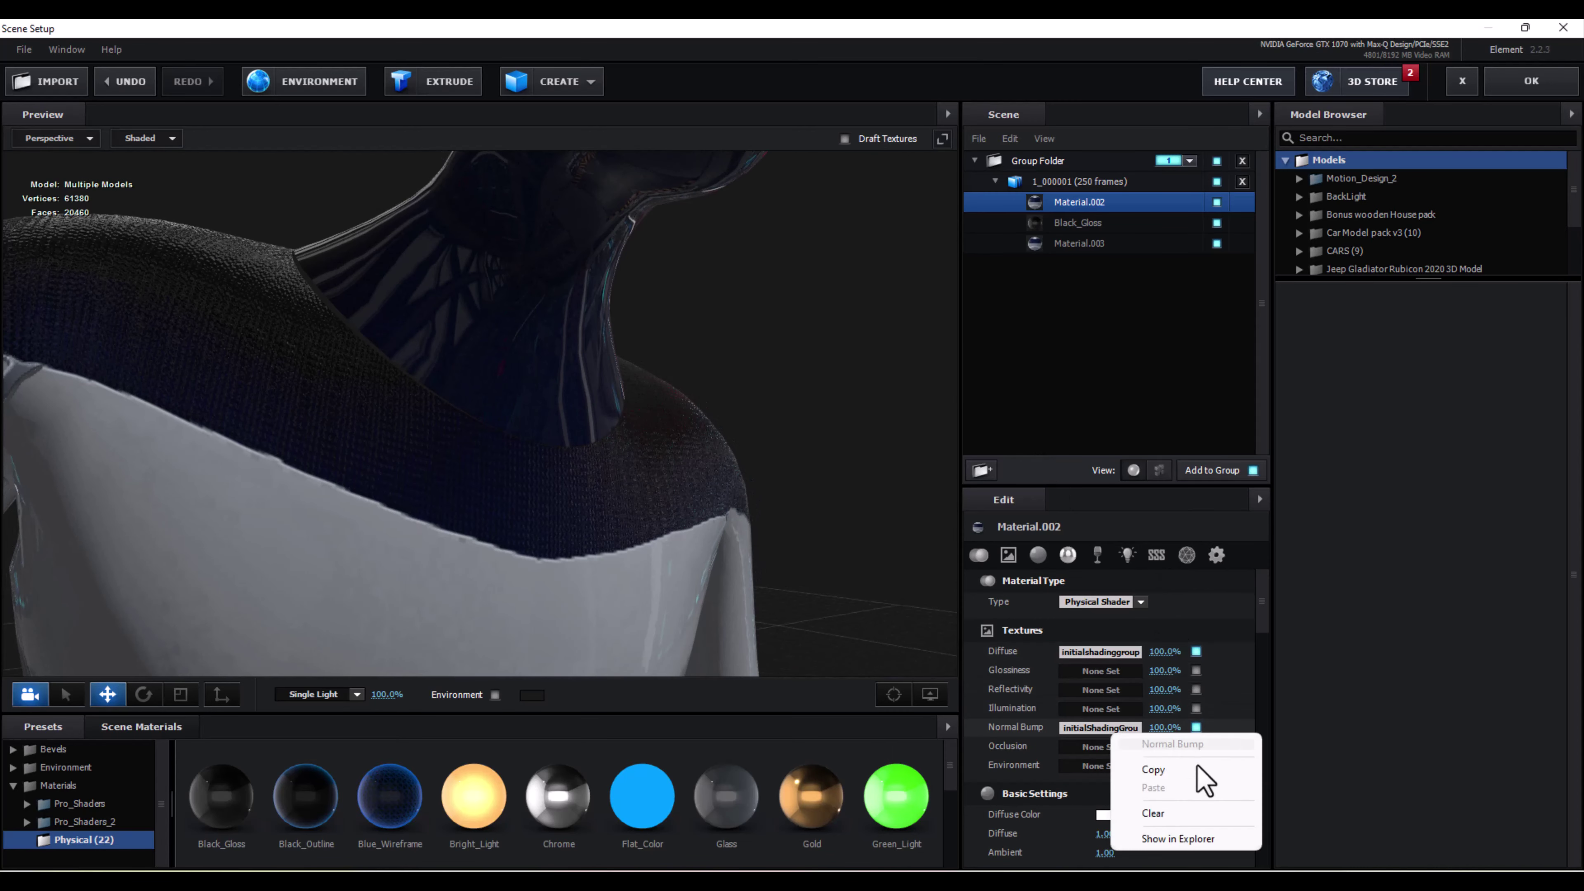
click(1168, 774)
click(1068, 243)
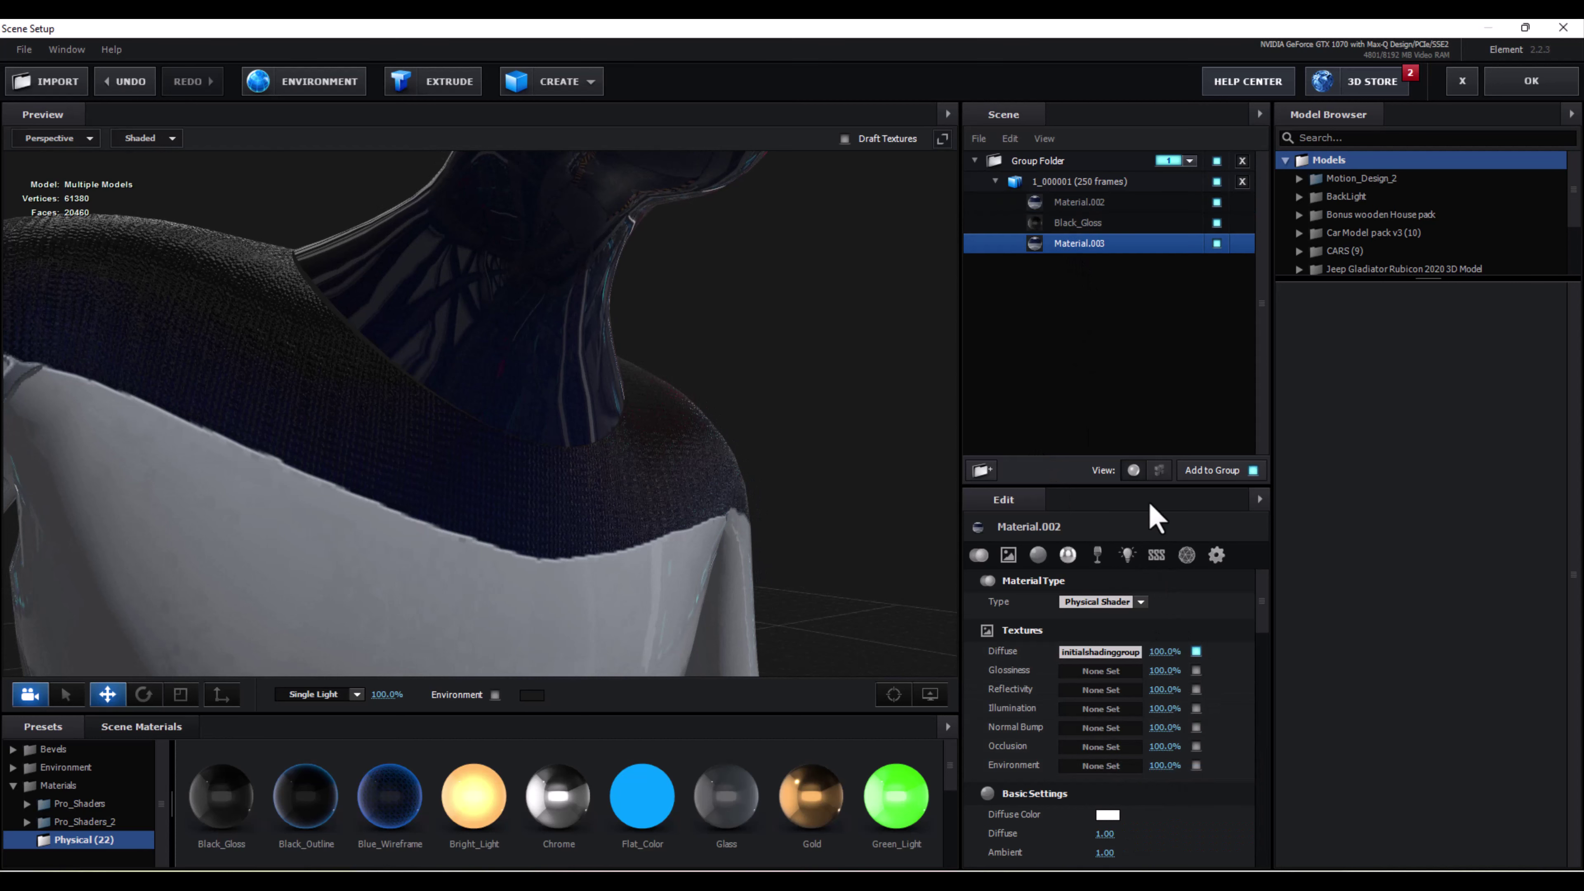
right_click(1088, 743)
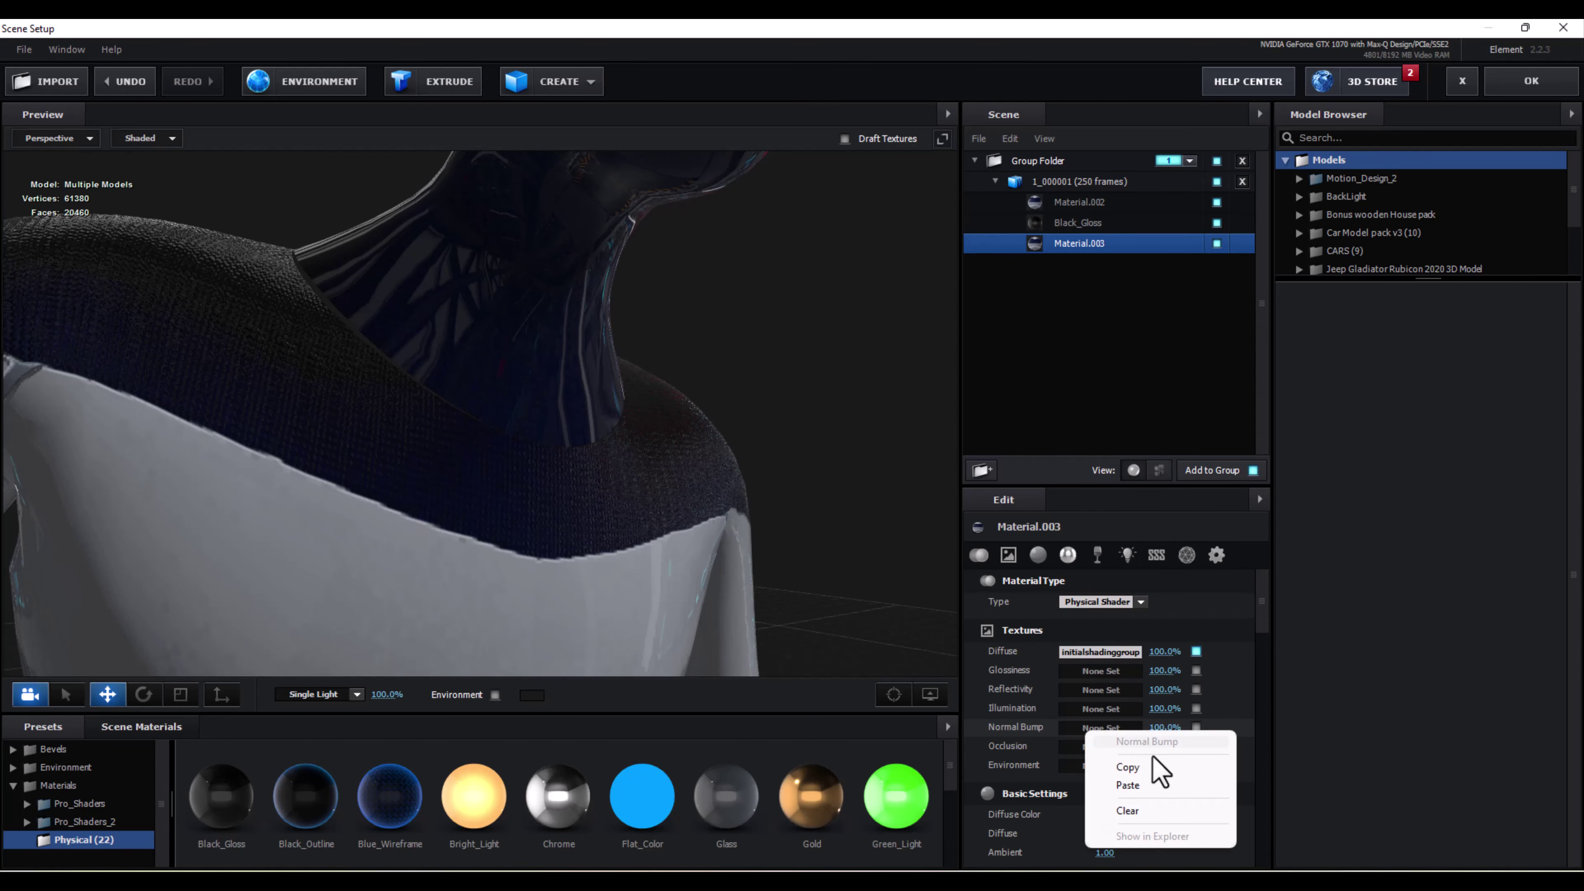
click(1144, 785)
drag(555, 414, 583, 460)
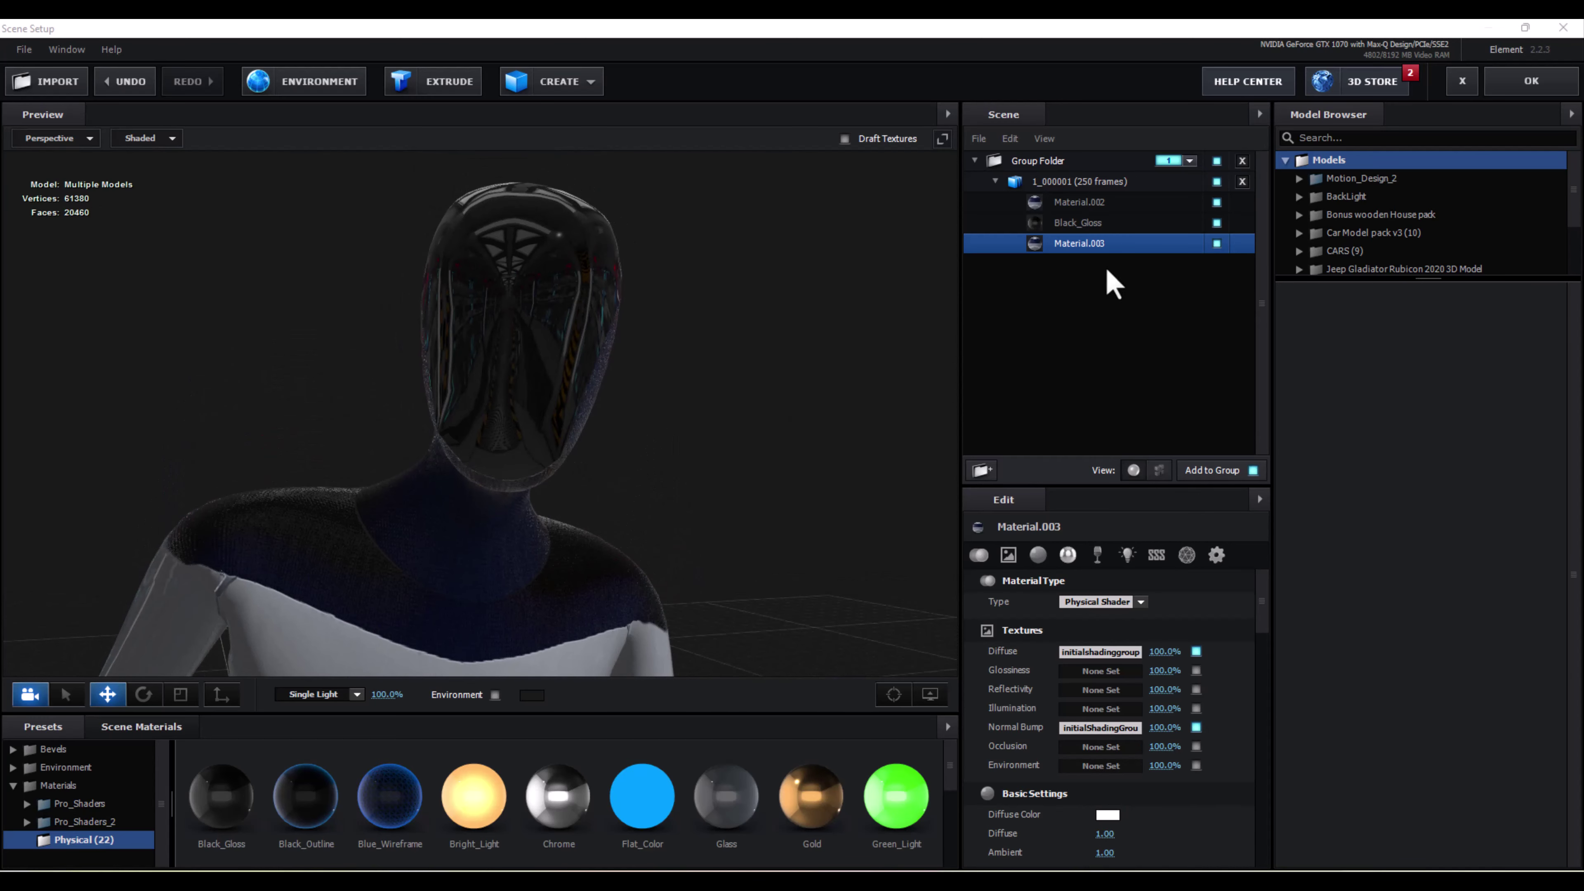
Assign Custom Layer 1 [Illu Texture] as the Illumination texture of the Black_Gloss face material.
click(1071, 224)
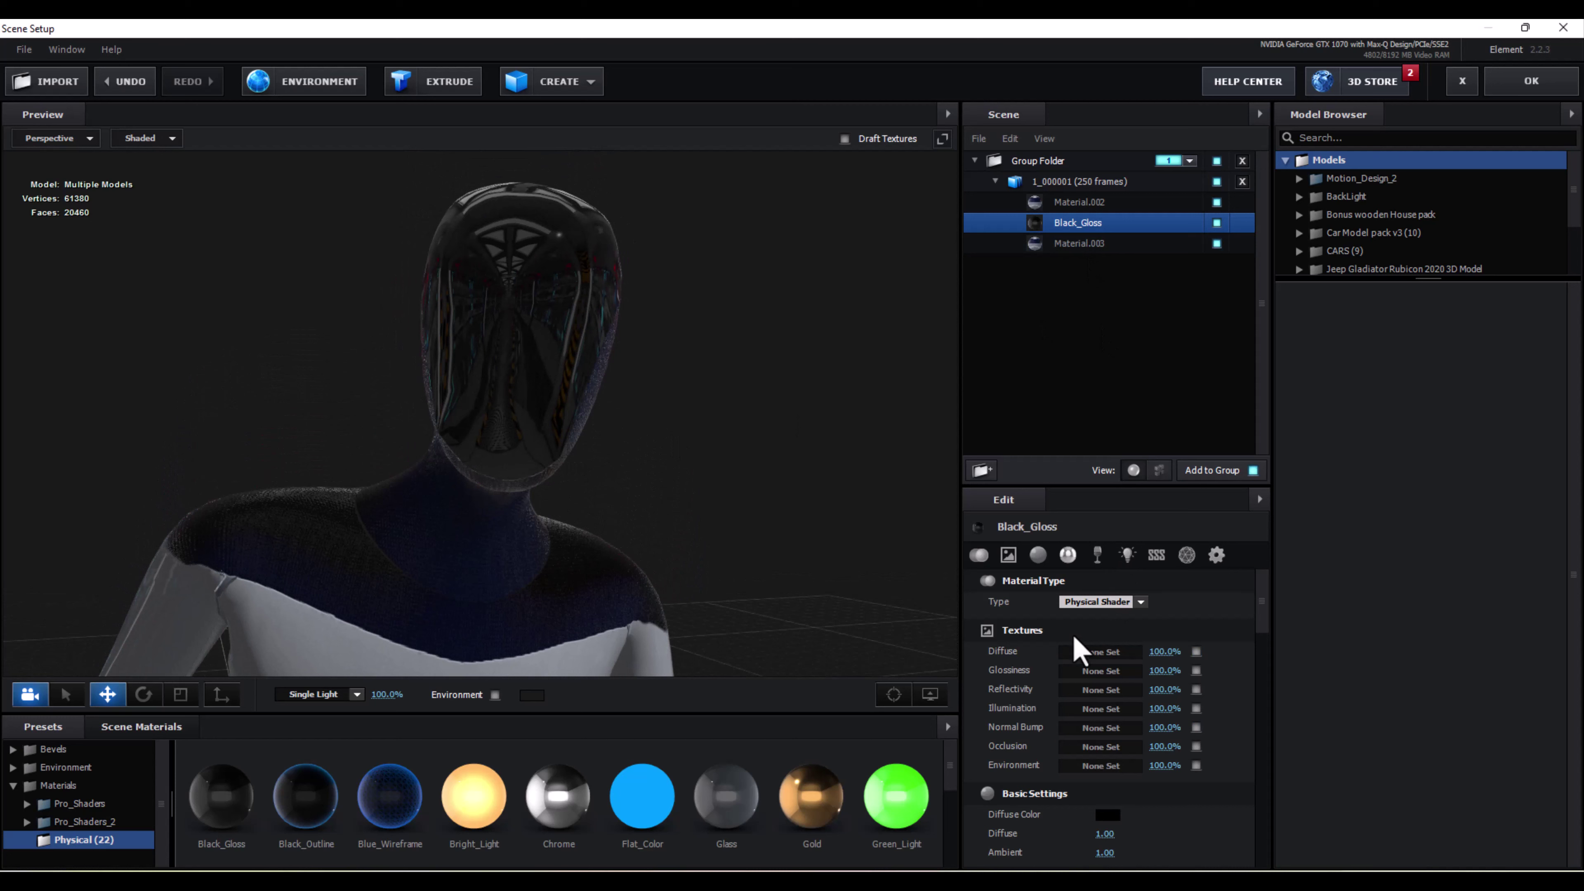
click(1128, 559)
click(1008, 555)
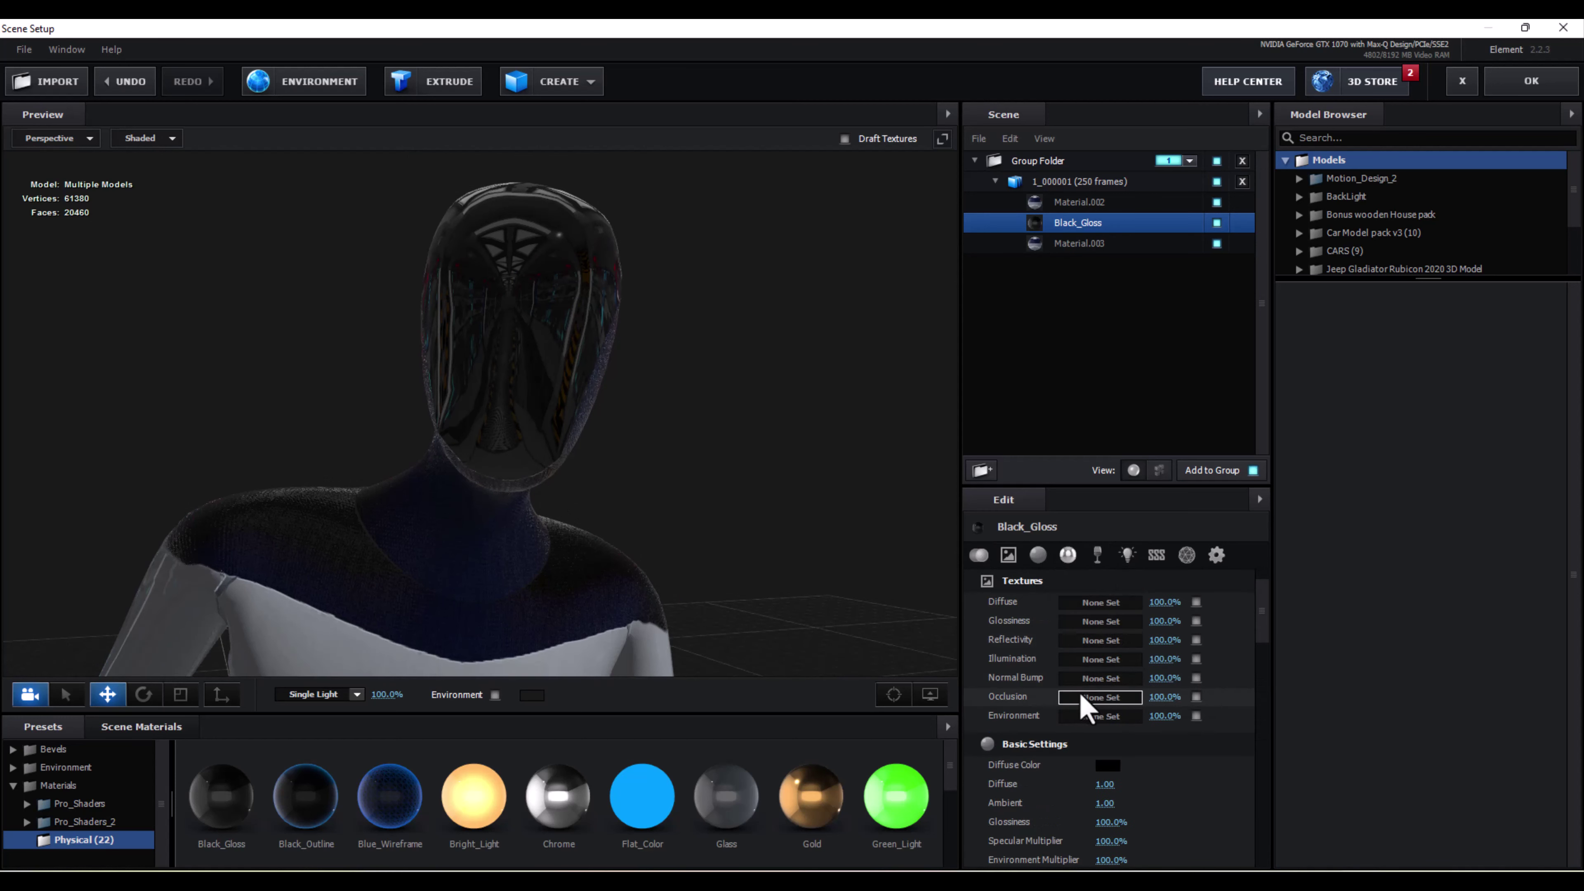
click(1082, 663)
click(1099, 556)
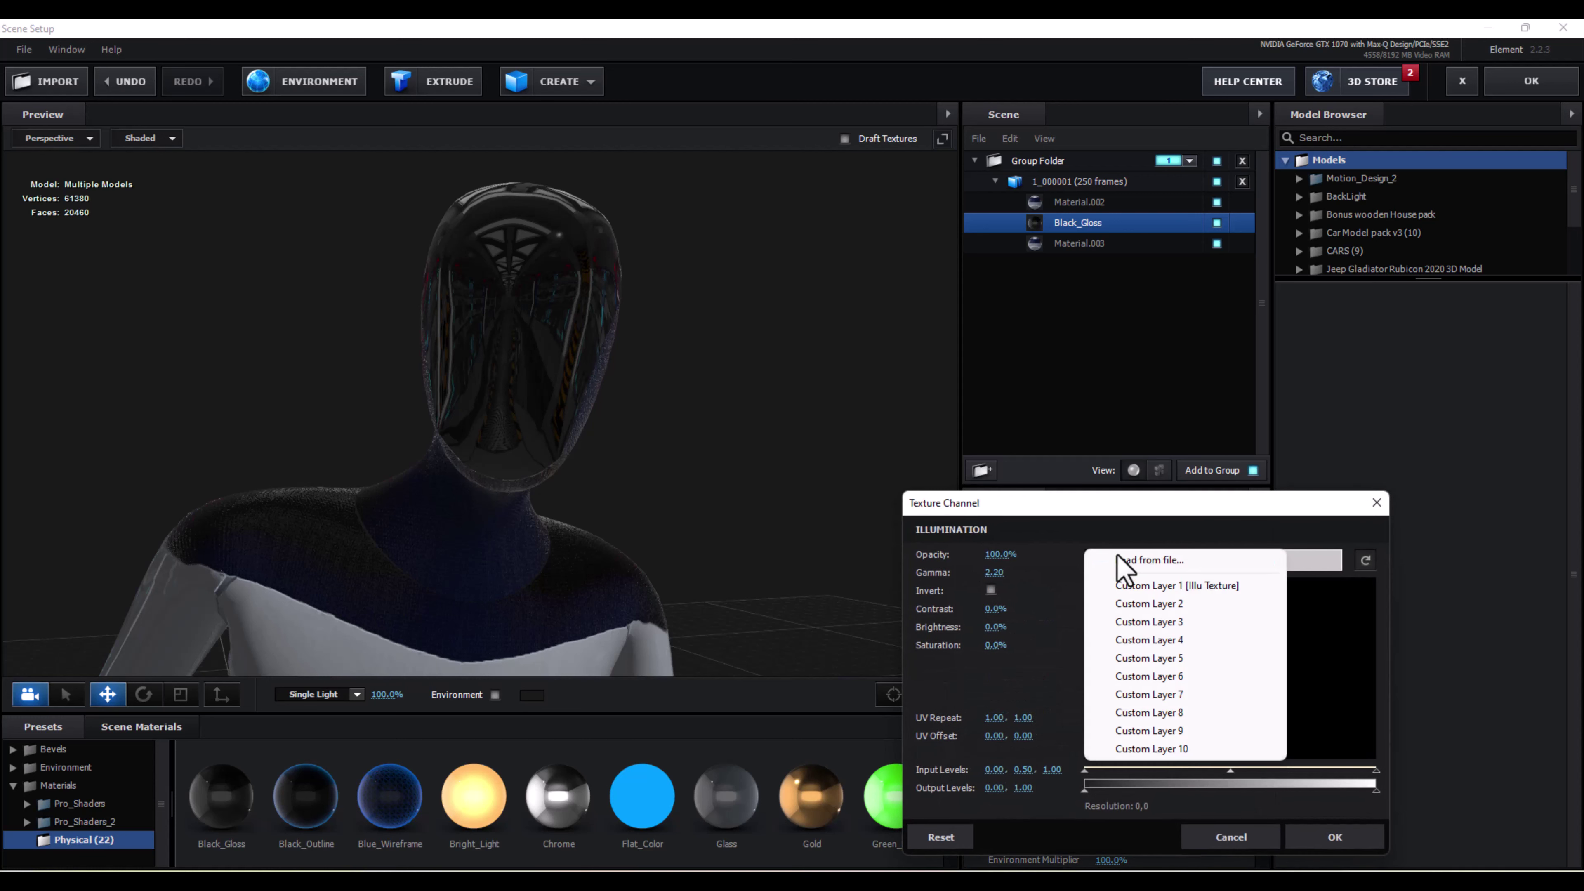
click(1211, 586)
click(1334, 837)
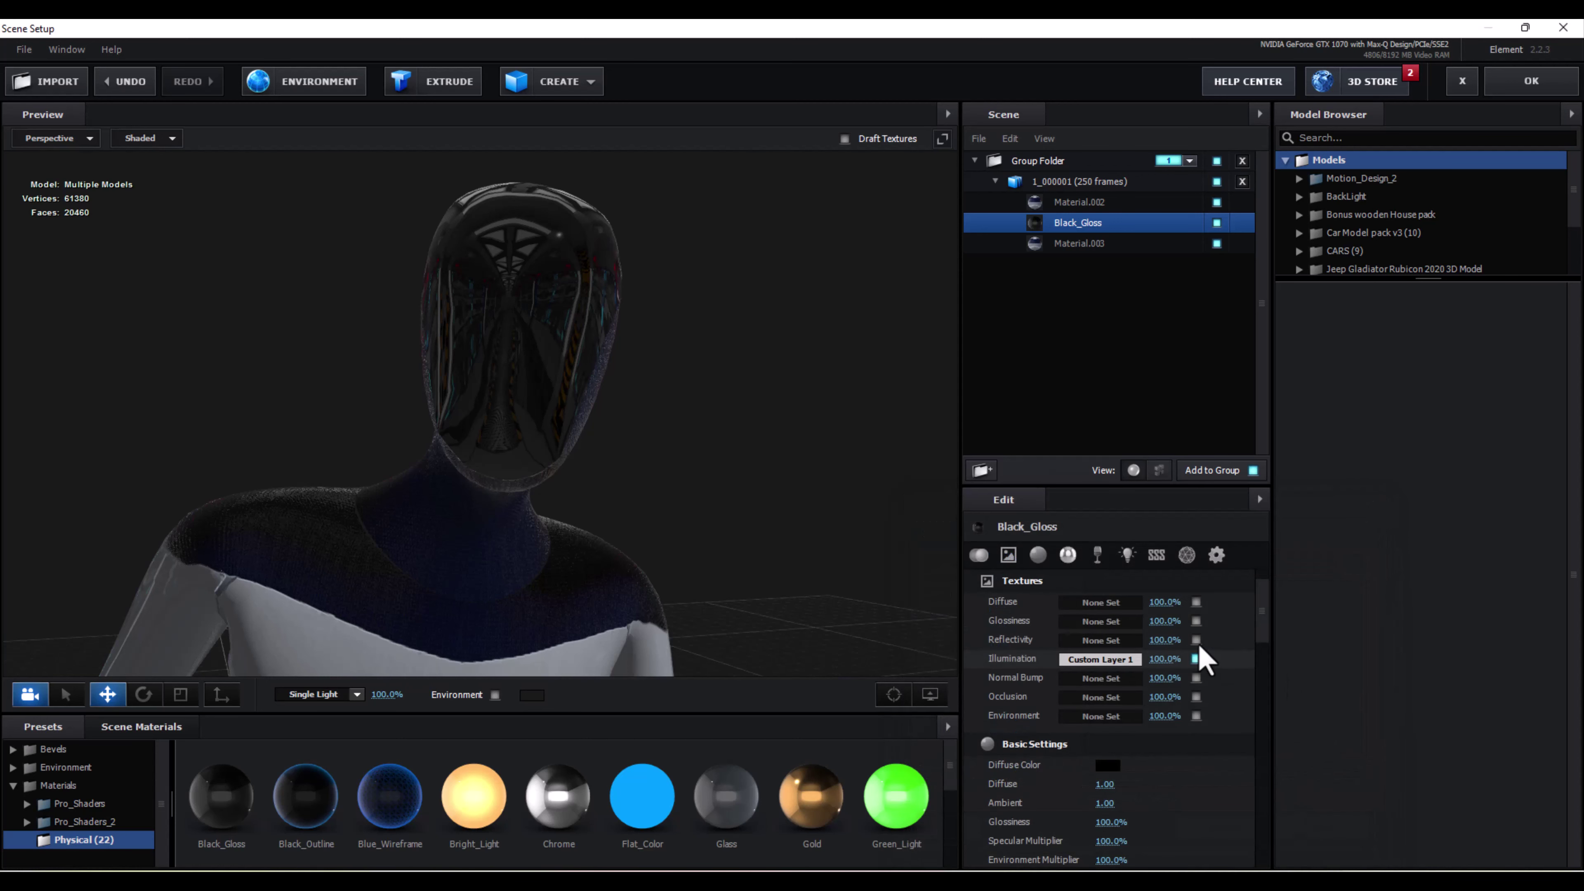
Try an illumination intensity of 100% on the Black_Gloss material, check the face, and reduce the intensity to 50%.
click(1126, 555)
click(1106, 642)
text(1)
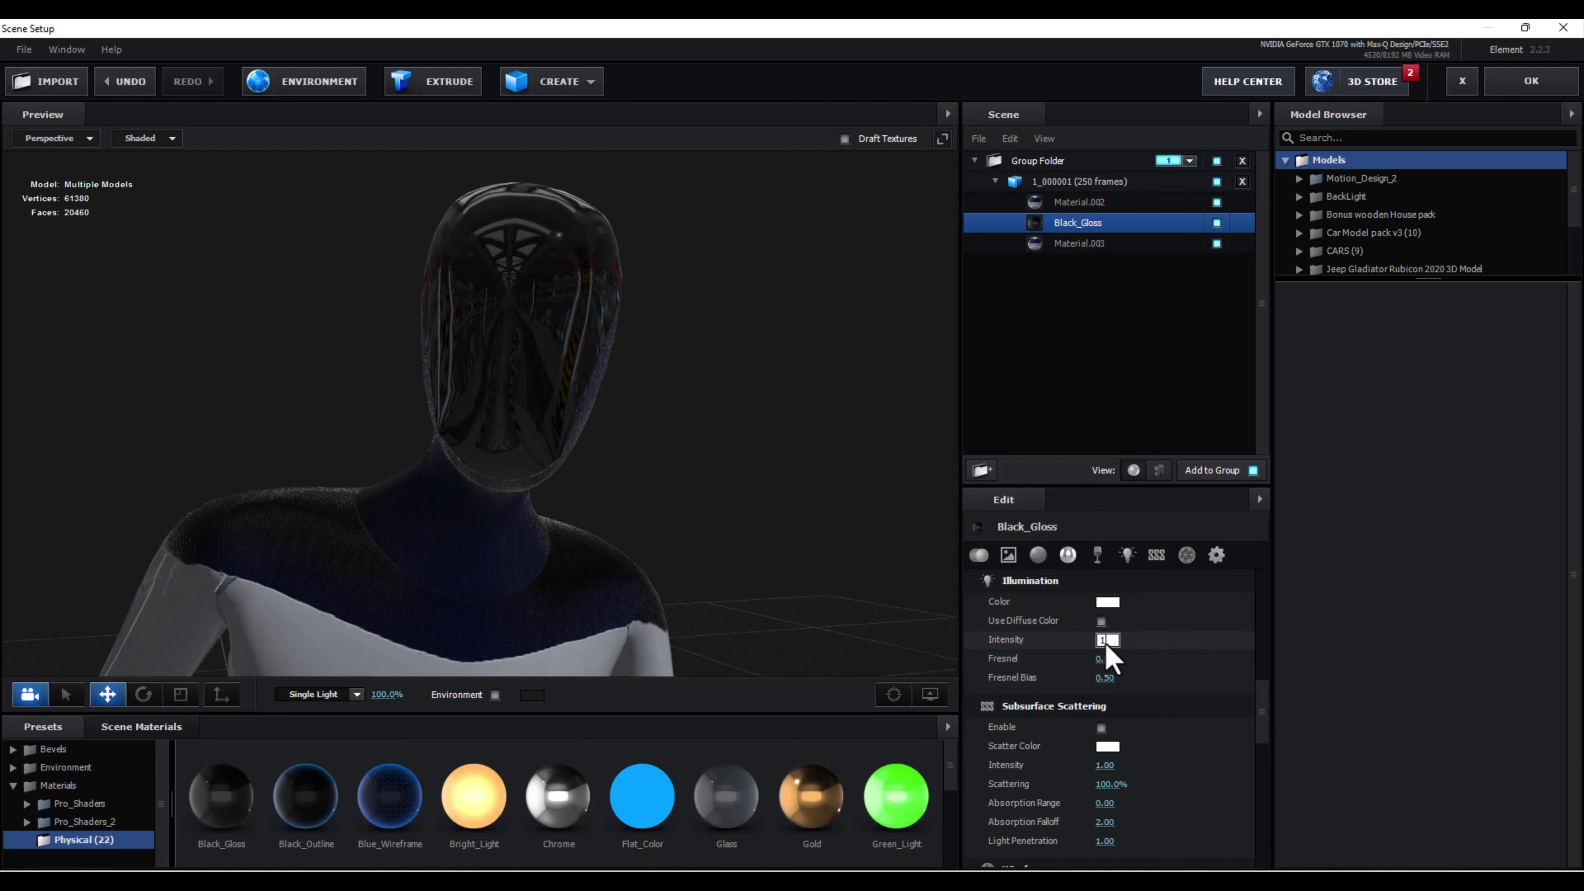
text(00)
key(Return)
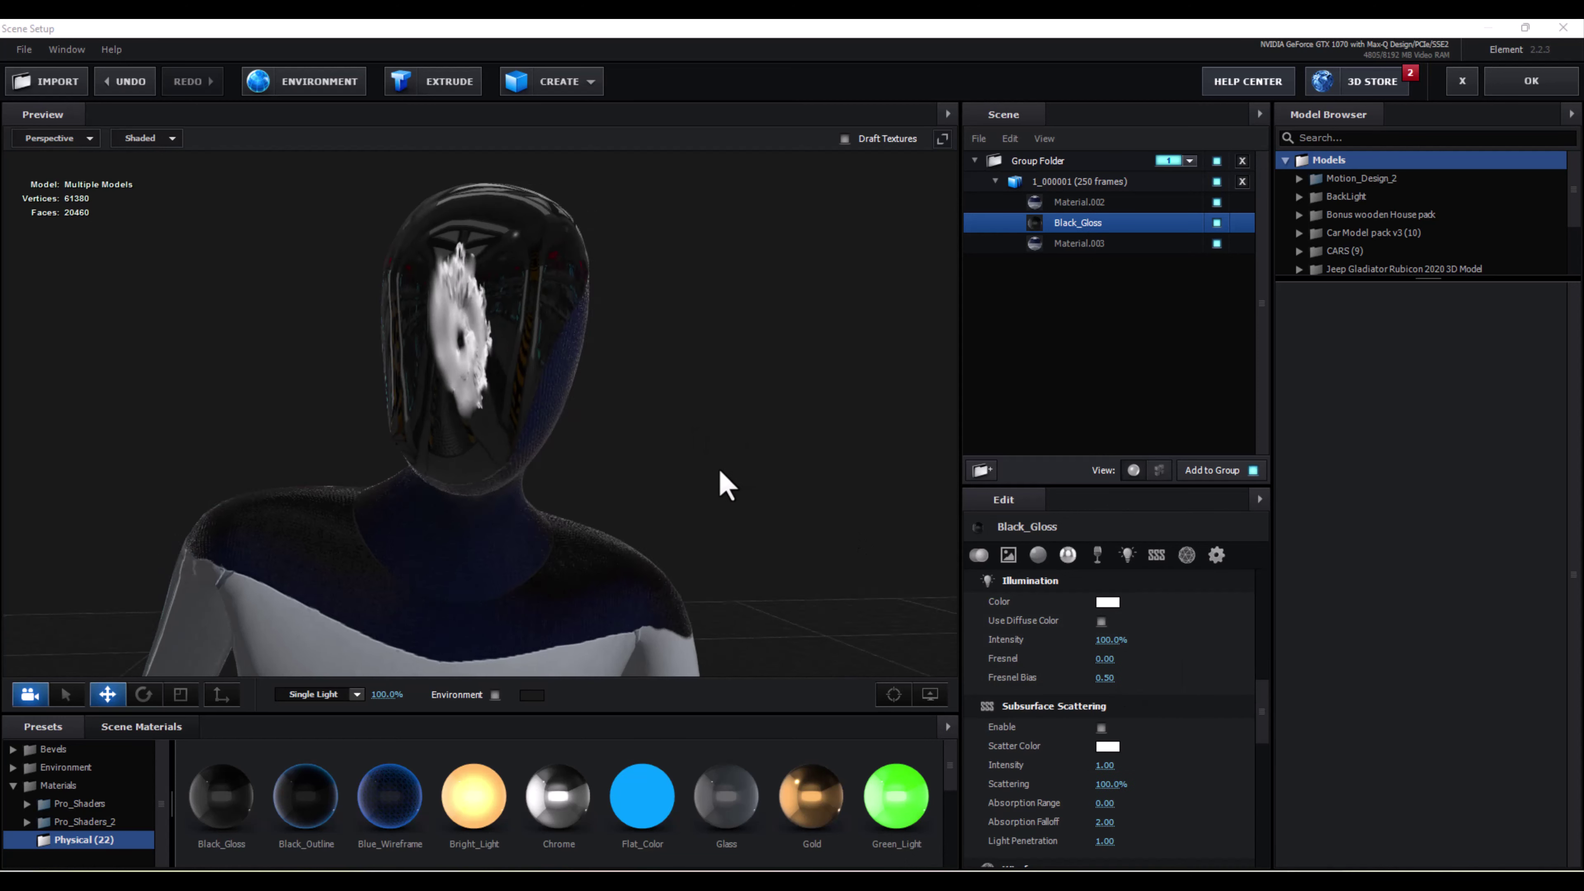
drag(721, 472, 738, 466)
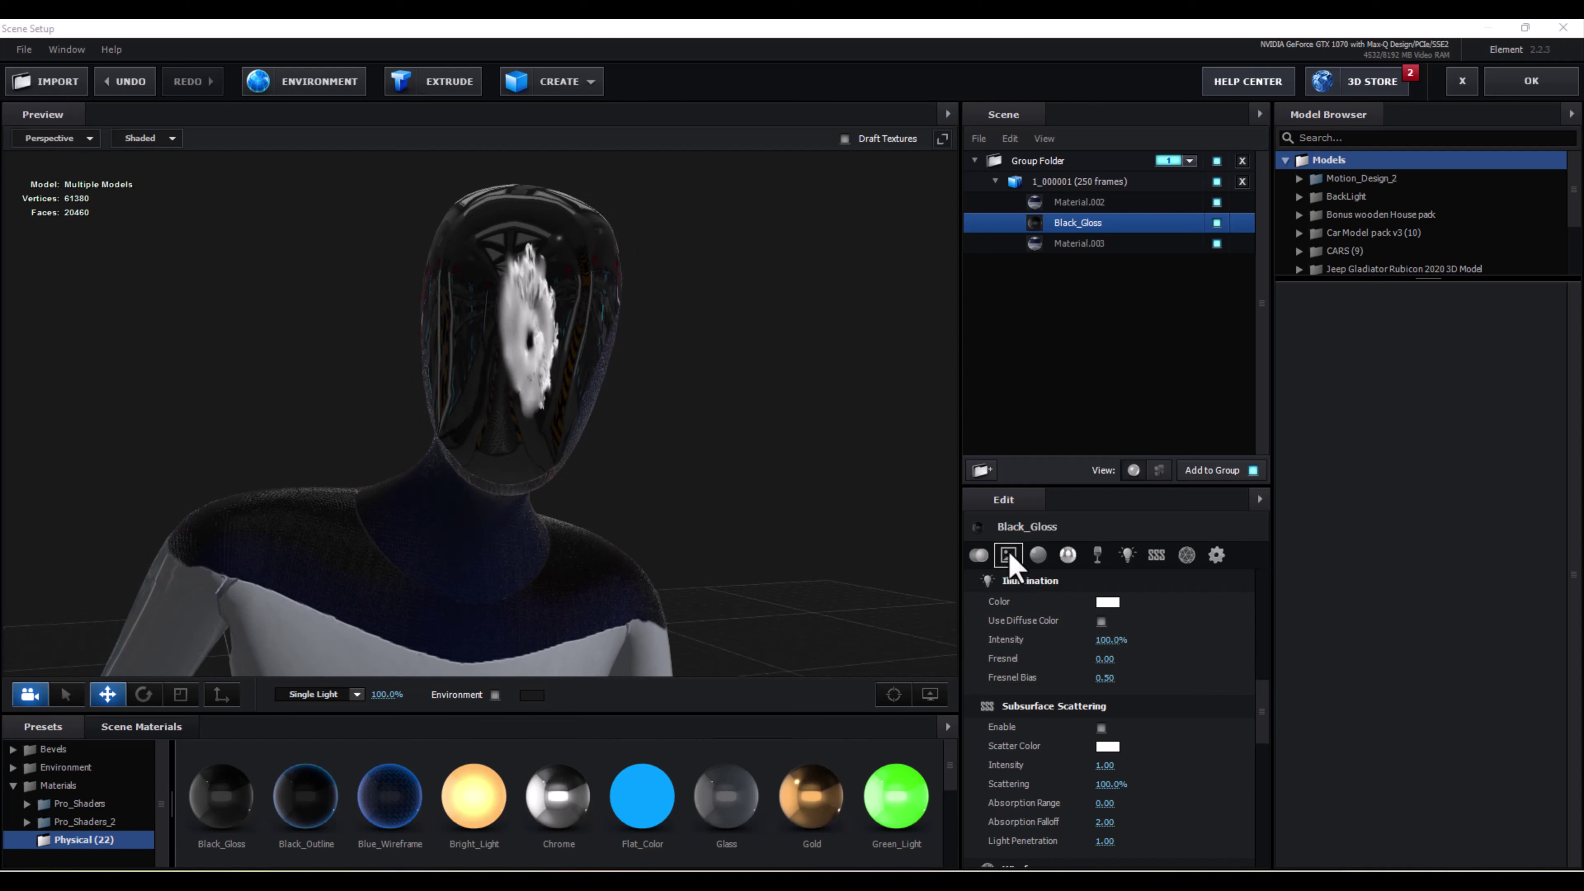
click(1106, 641)
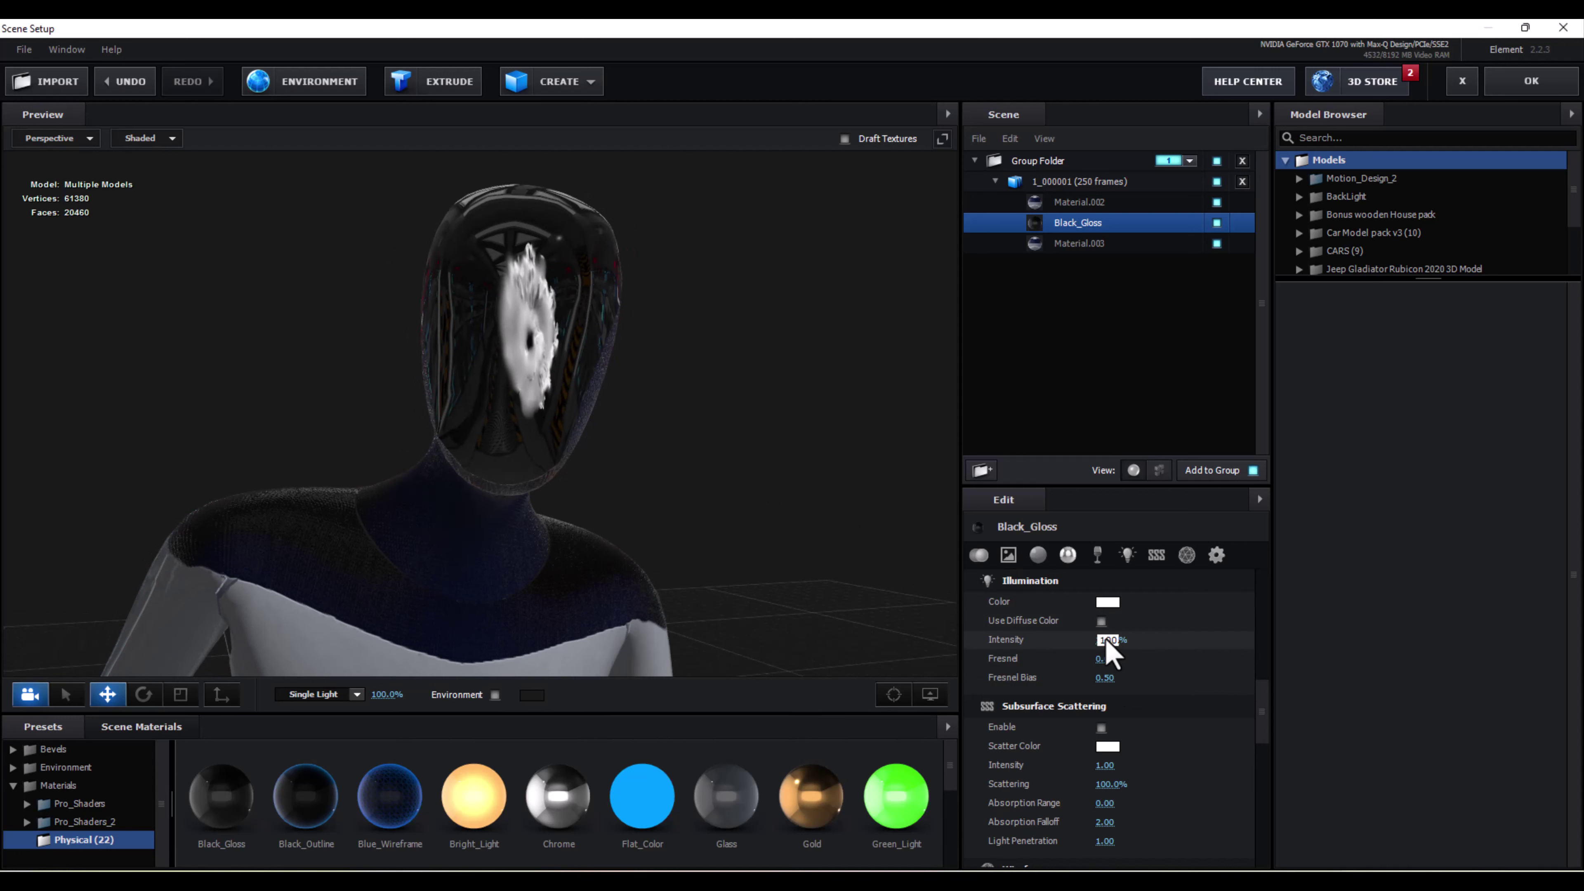
text(50)
key(Return)
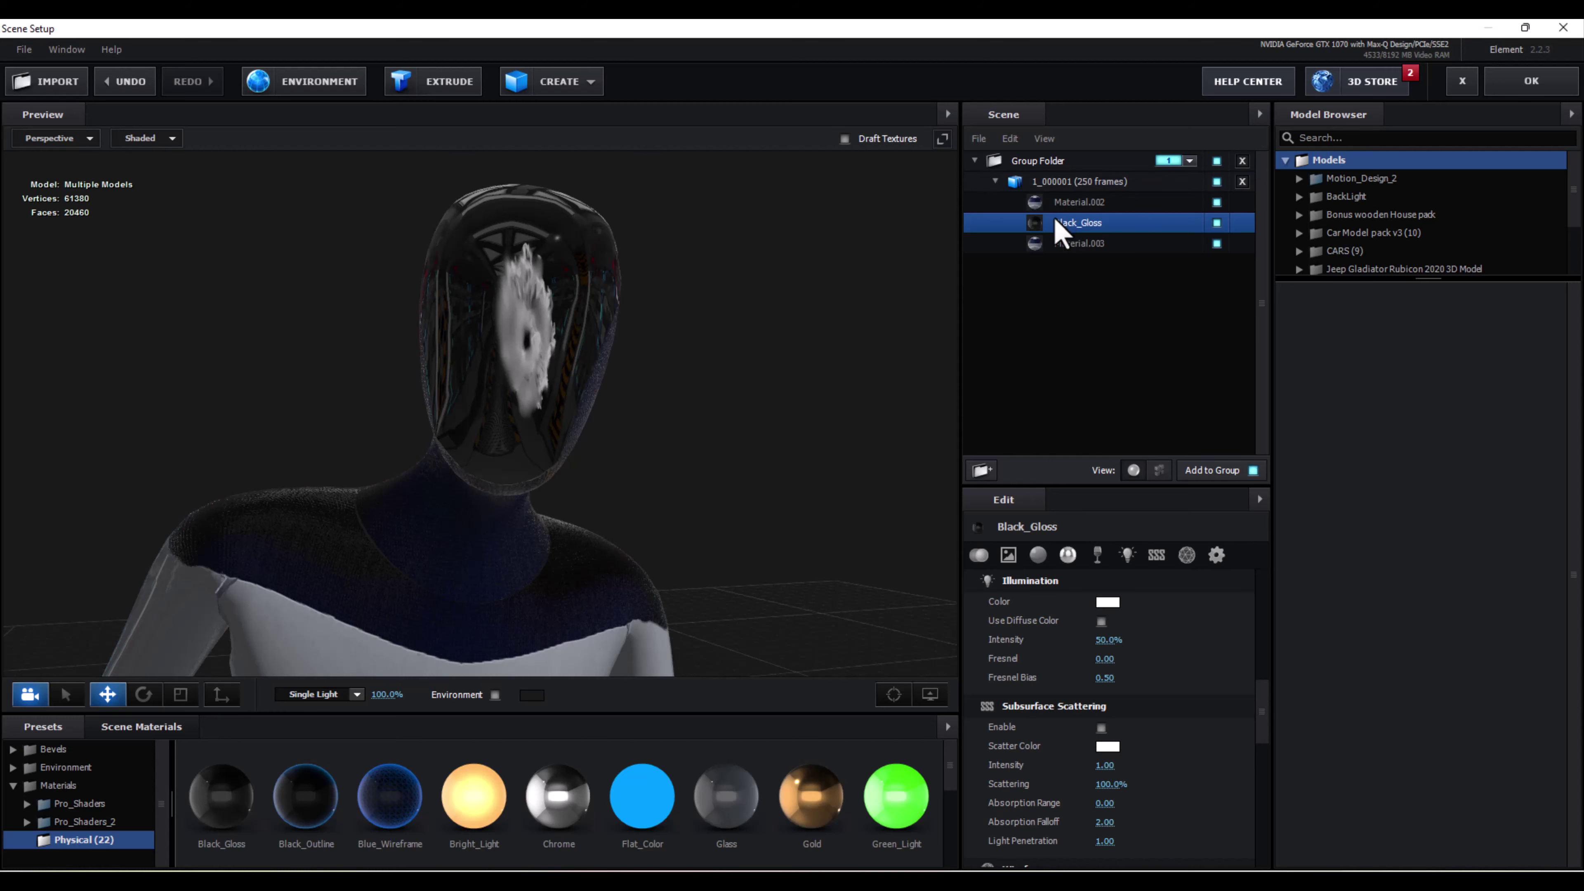
Load Black_and_white_marble_texture.jpg as the Glossiness texture of the Black_Gloss material.
click(1038, 555)
click(1008, 555)
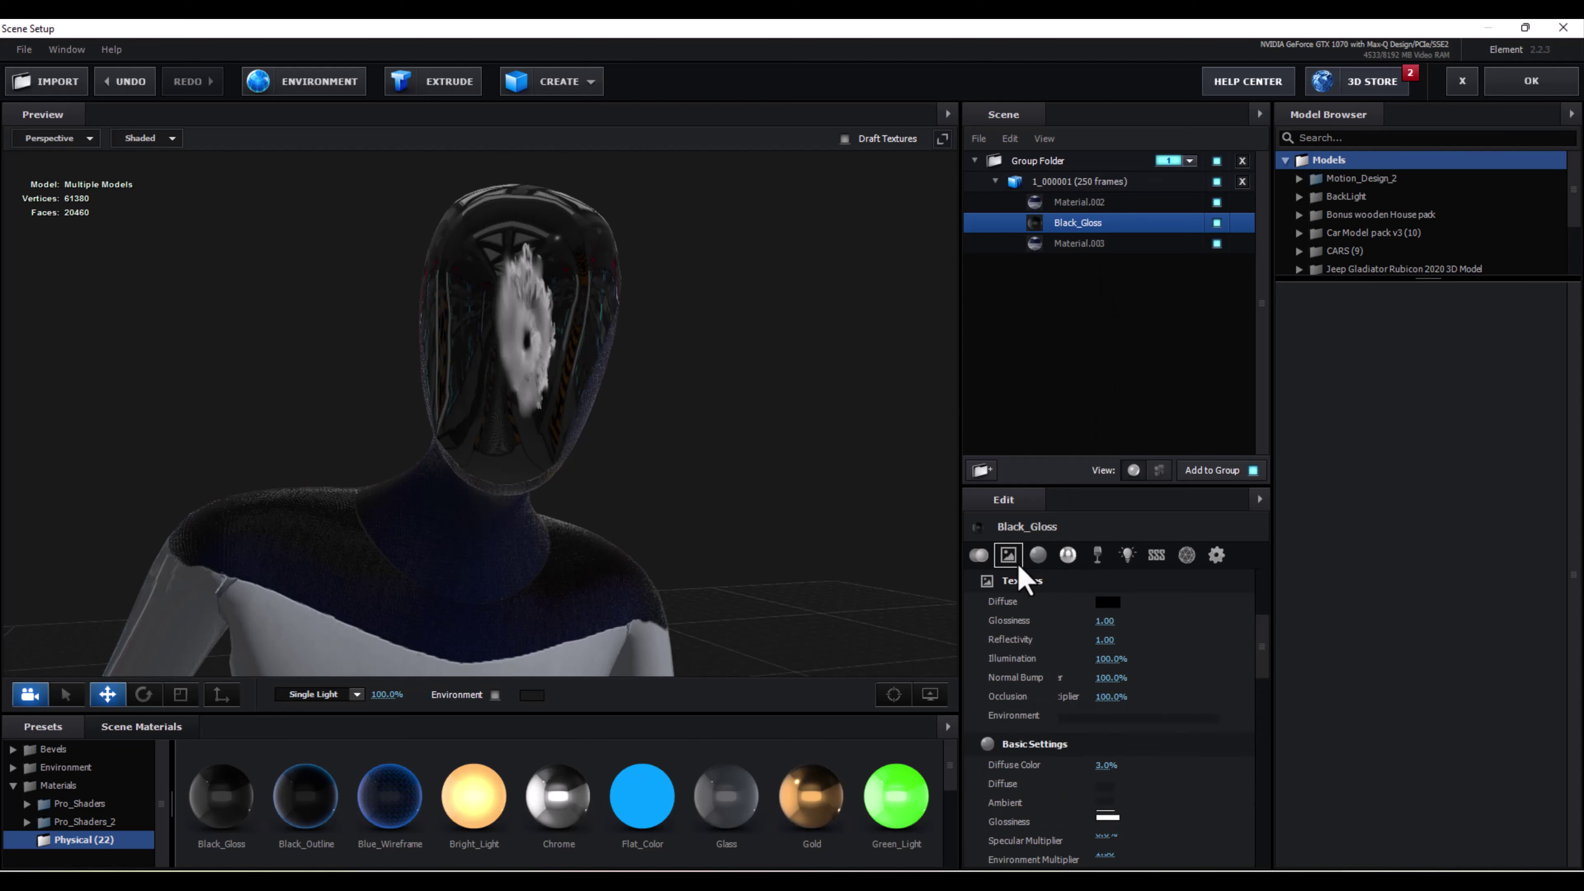
click(1086, 624)
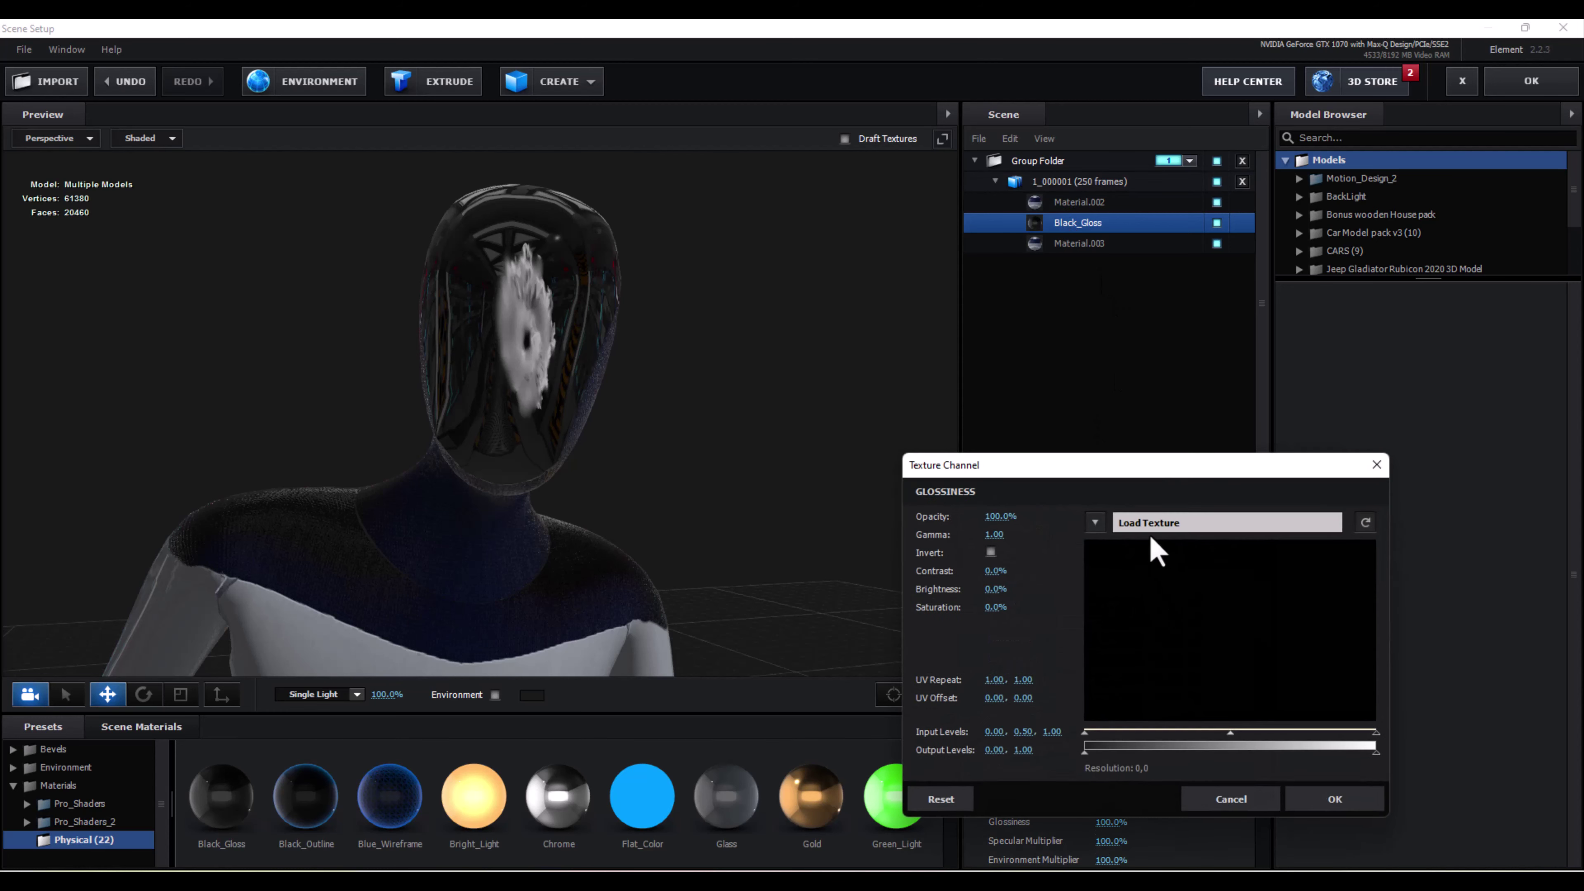
click(1153, 549)
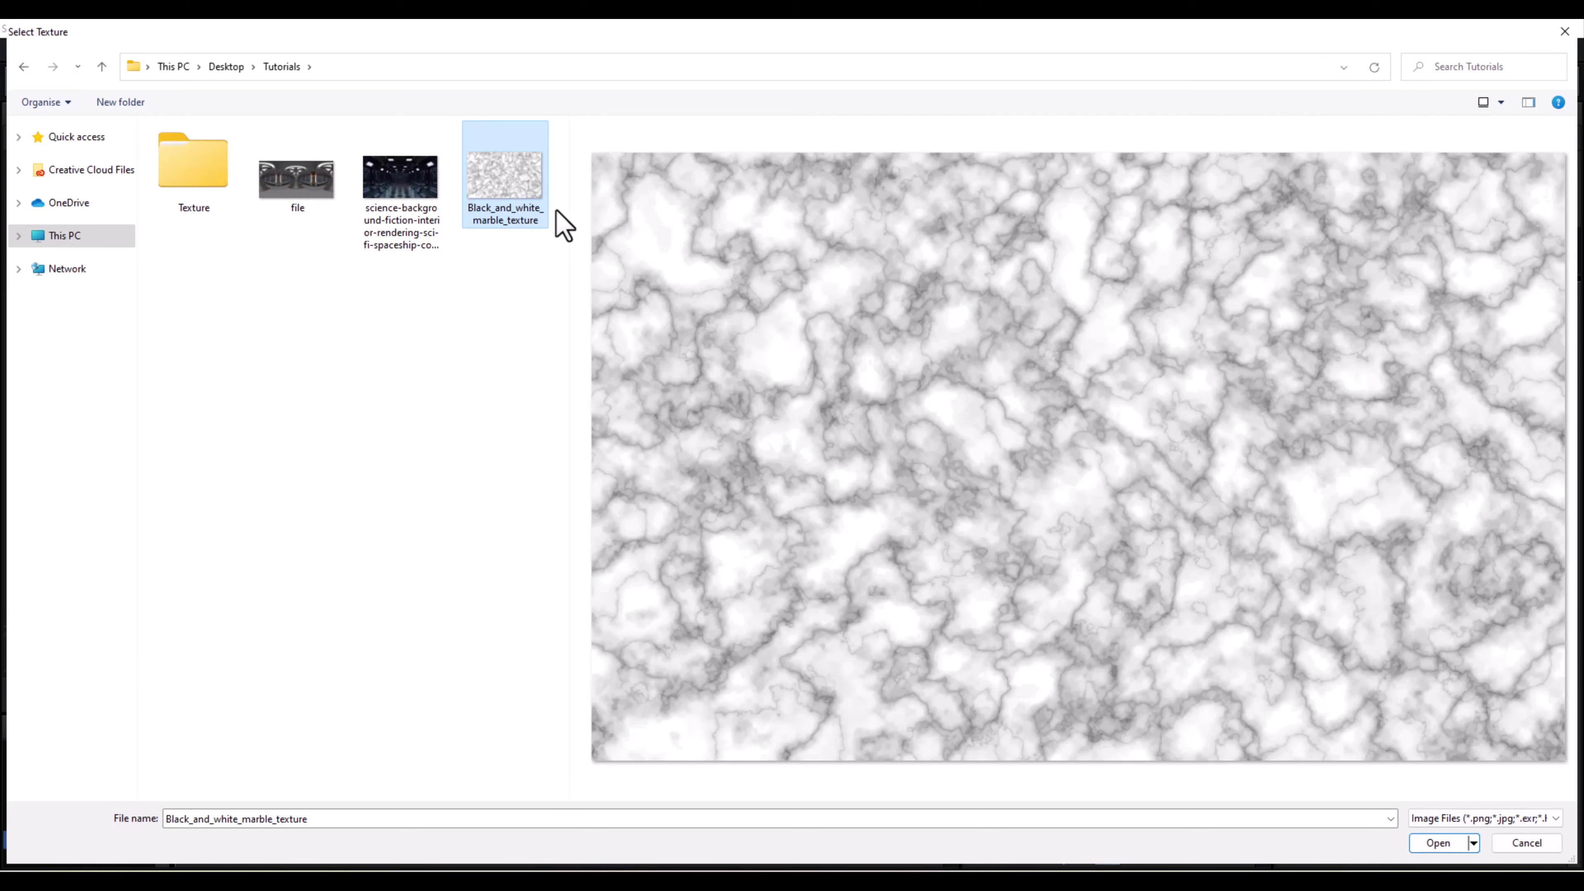
double_click(517, 197)
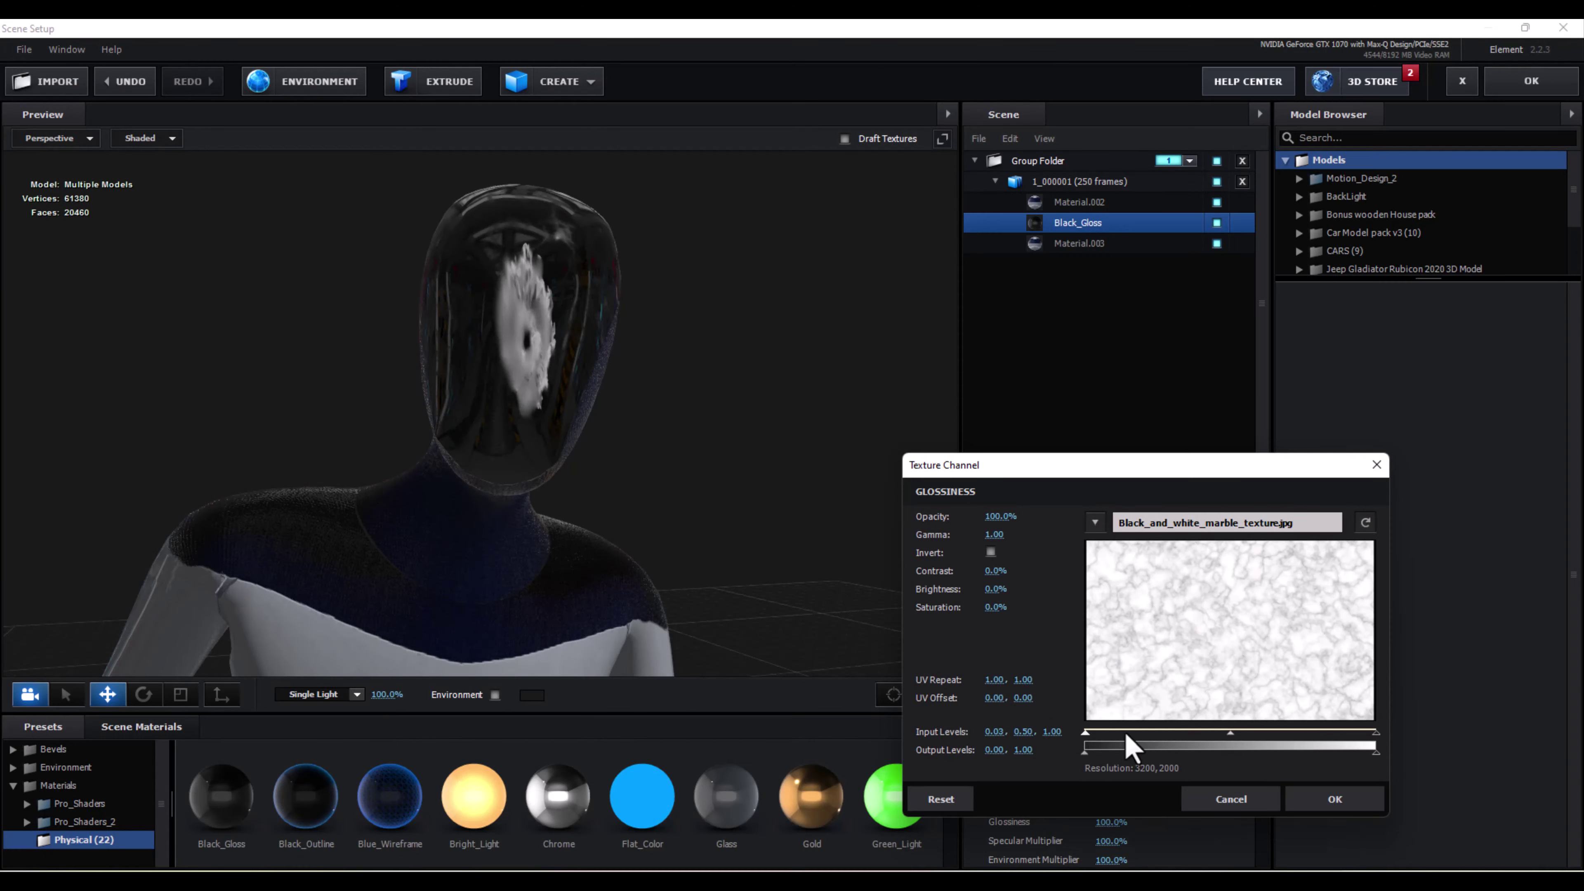
Invert the marble glossiness texture, set its input levels to about 0.84, 0.91 and 1.00, and accept the channel settings.
mouse_move(1185, 731)
mouse_down()
mouse_move(1333, 744)
mouse_move(1313, 755)
mouse_move(1361, 738)
mouse_move(1326, 738)
mouse_up()
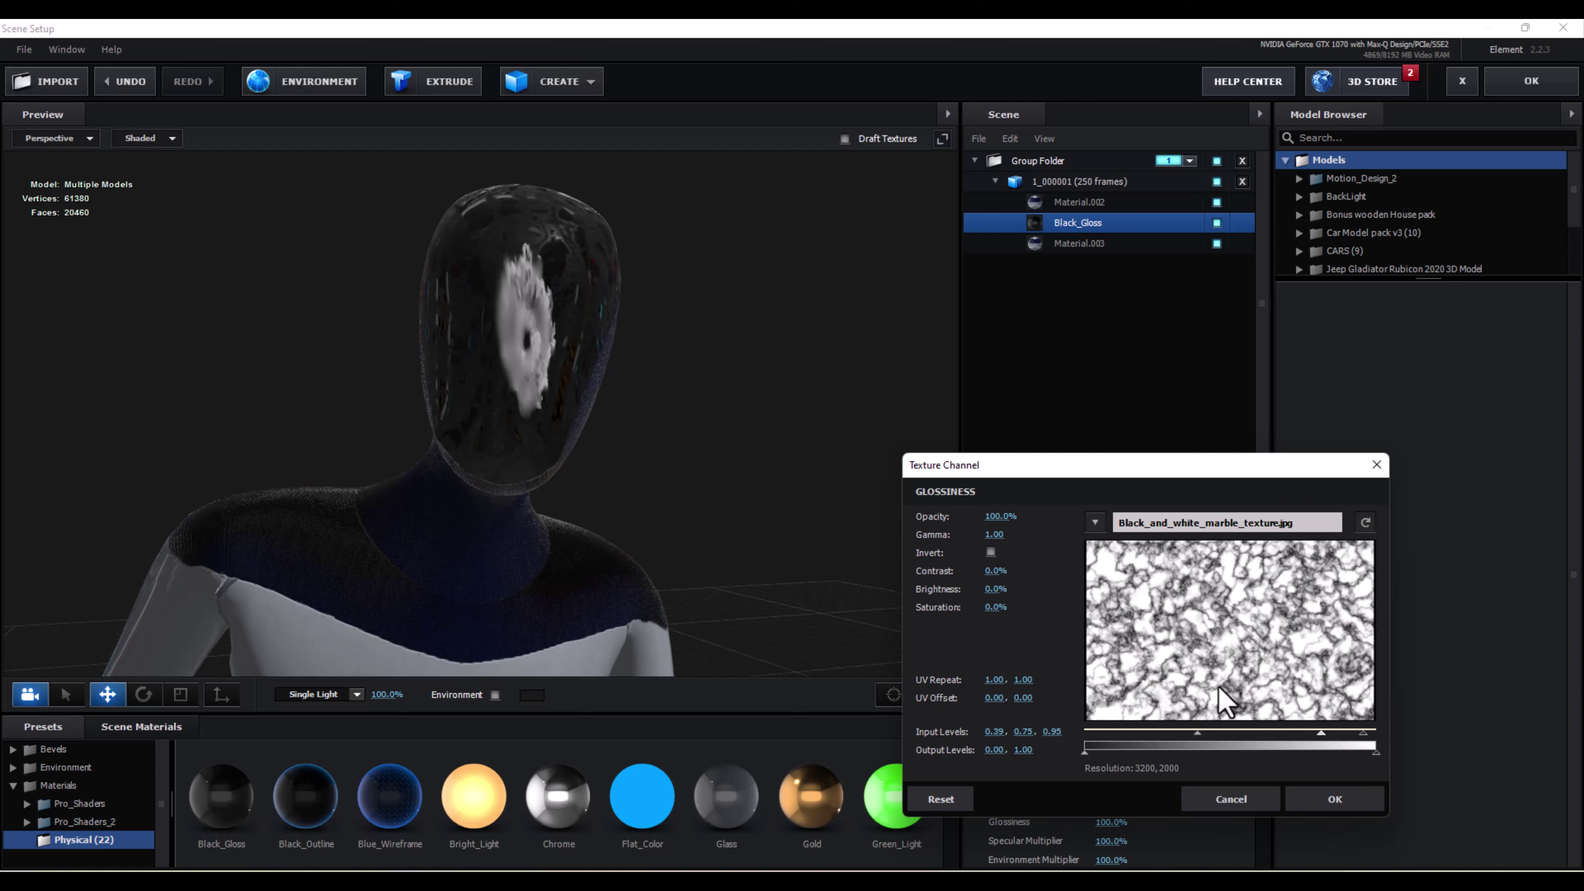
click(991, 553)
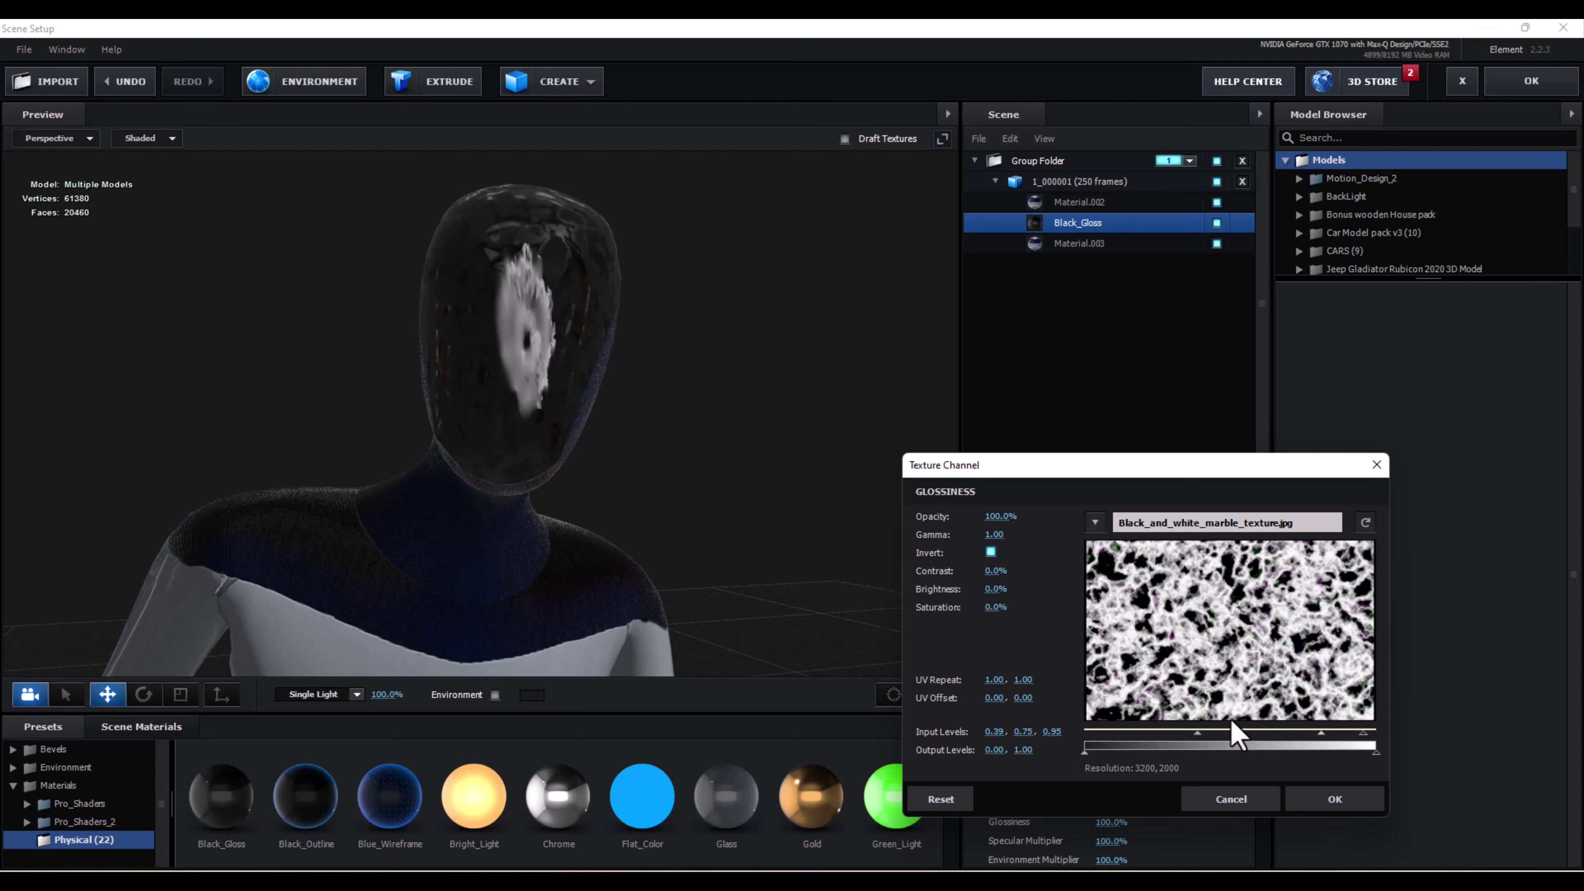
mouse_move(1317, 740)
mouse_down()
mouse_move(1286, 740)
mouse_move(1394, 746)
mouse_up()
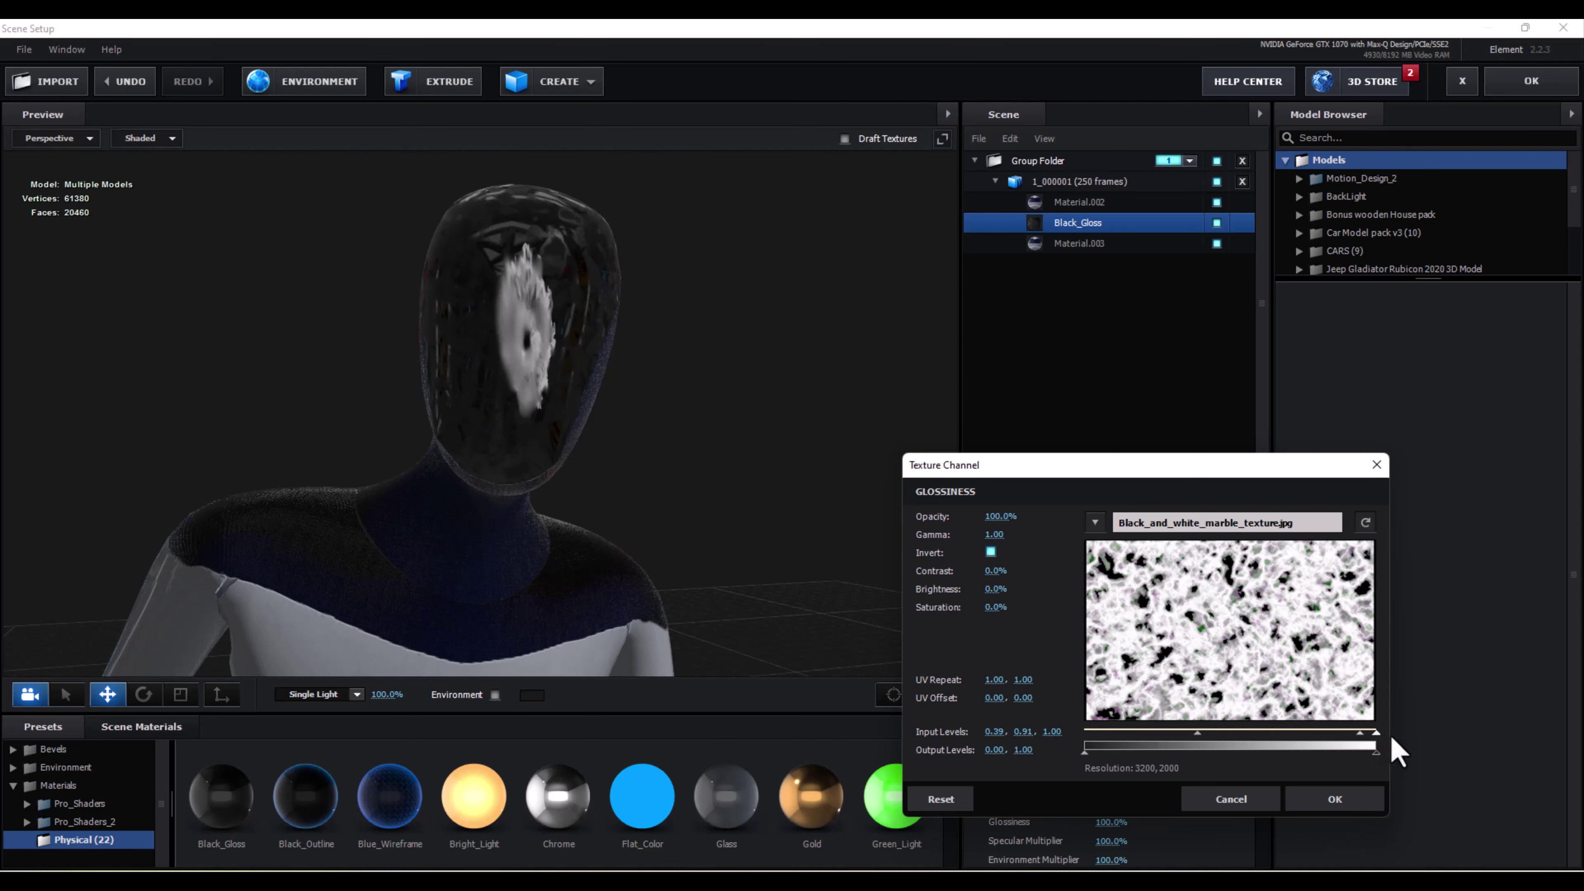
mouse_move(1203, 740)
mouse_down()
mouse_move(1344, 741)
mouse_move(1323, 740)
mouse_up()
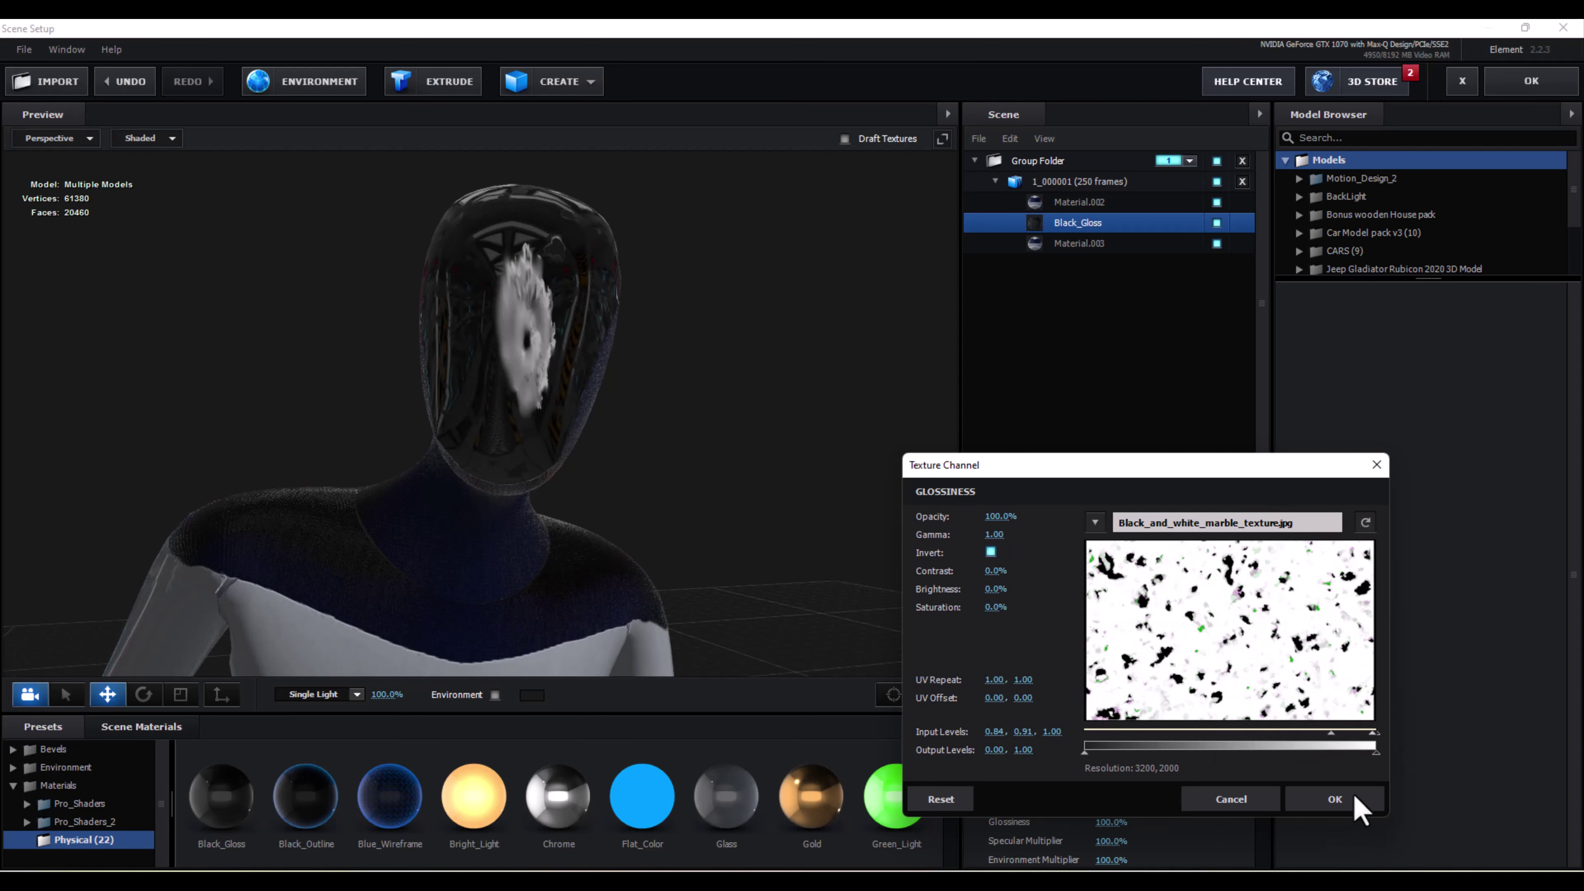
click(1335, 799)
Darken the diffuse color of Material.002 to dark grey and apply the scene setup to return to the composition.
drag(619, 396, 1043, 428)
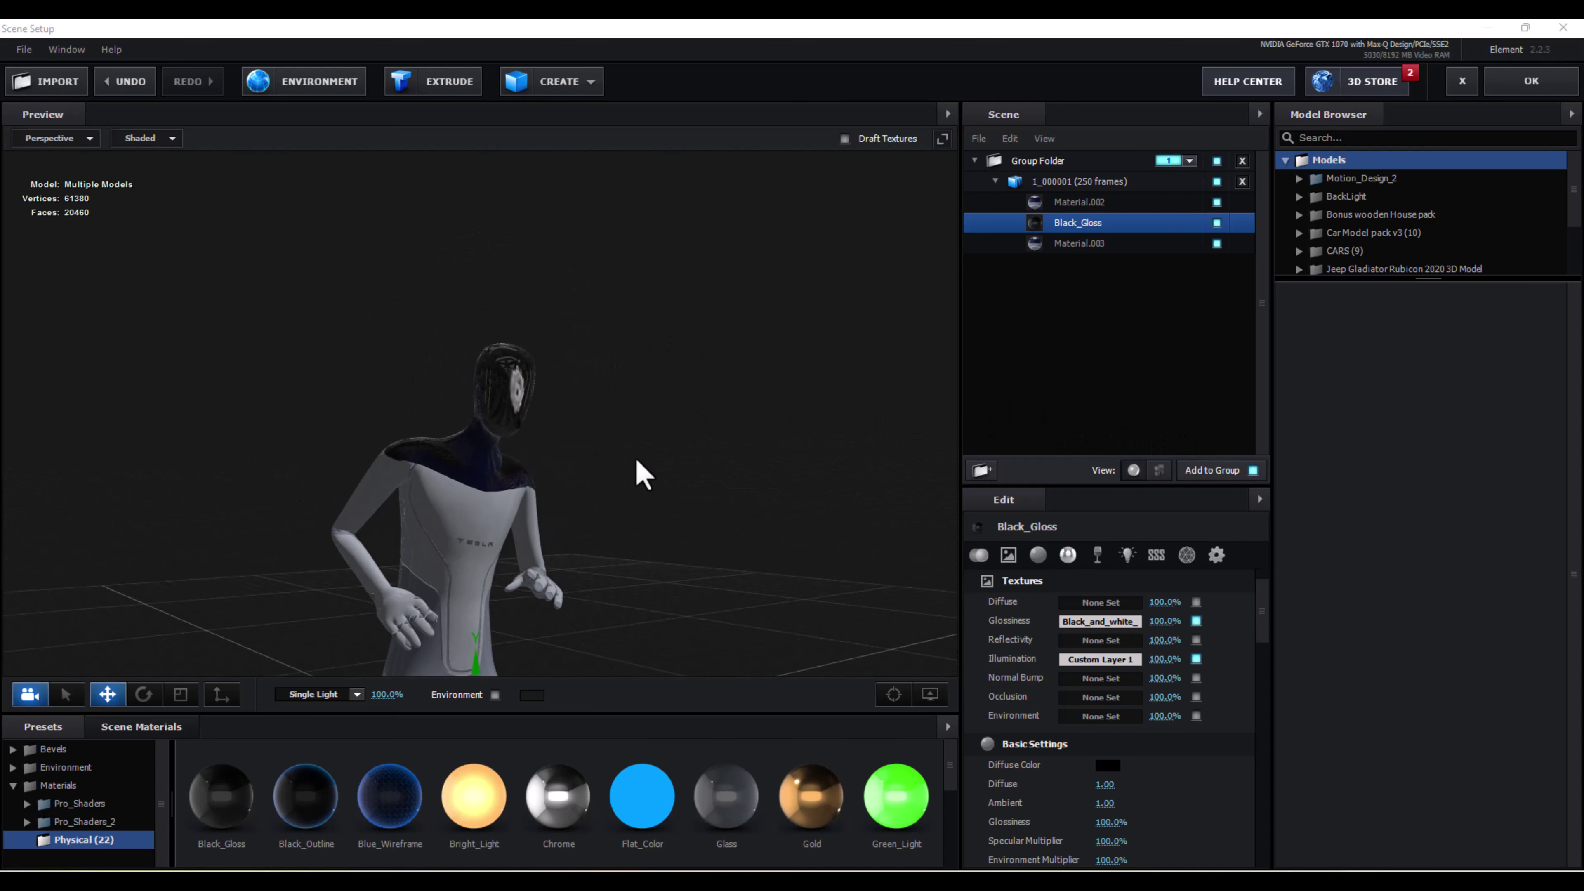
drag(642, 475, 577, 527)
click(1069, 204)
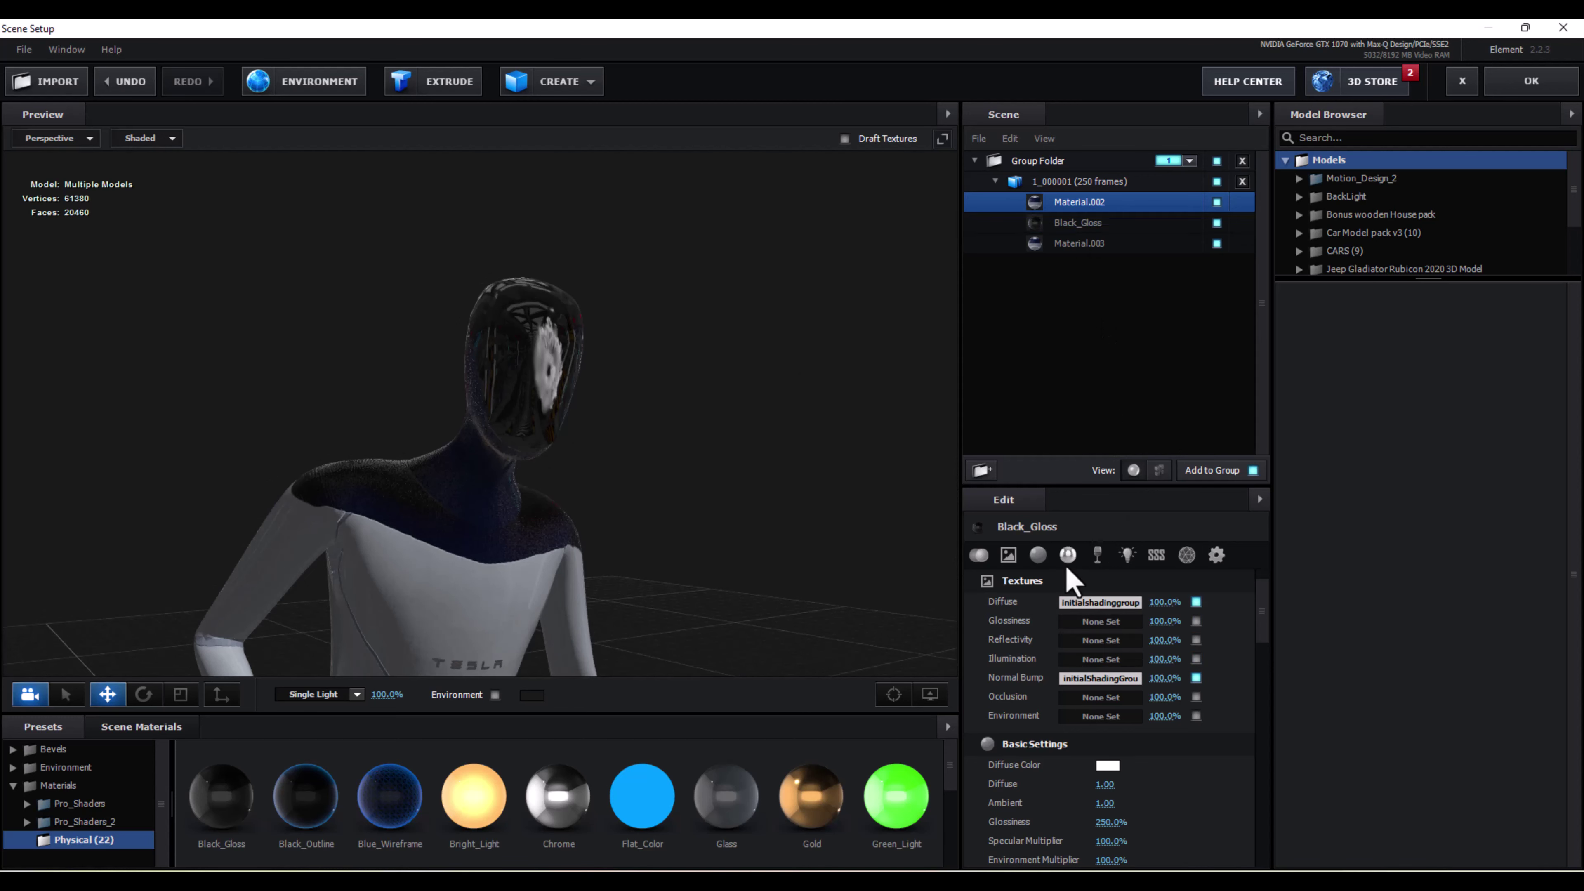
click(1067, 555)
click(1038, 555)
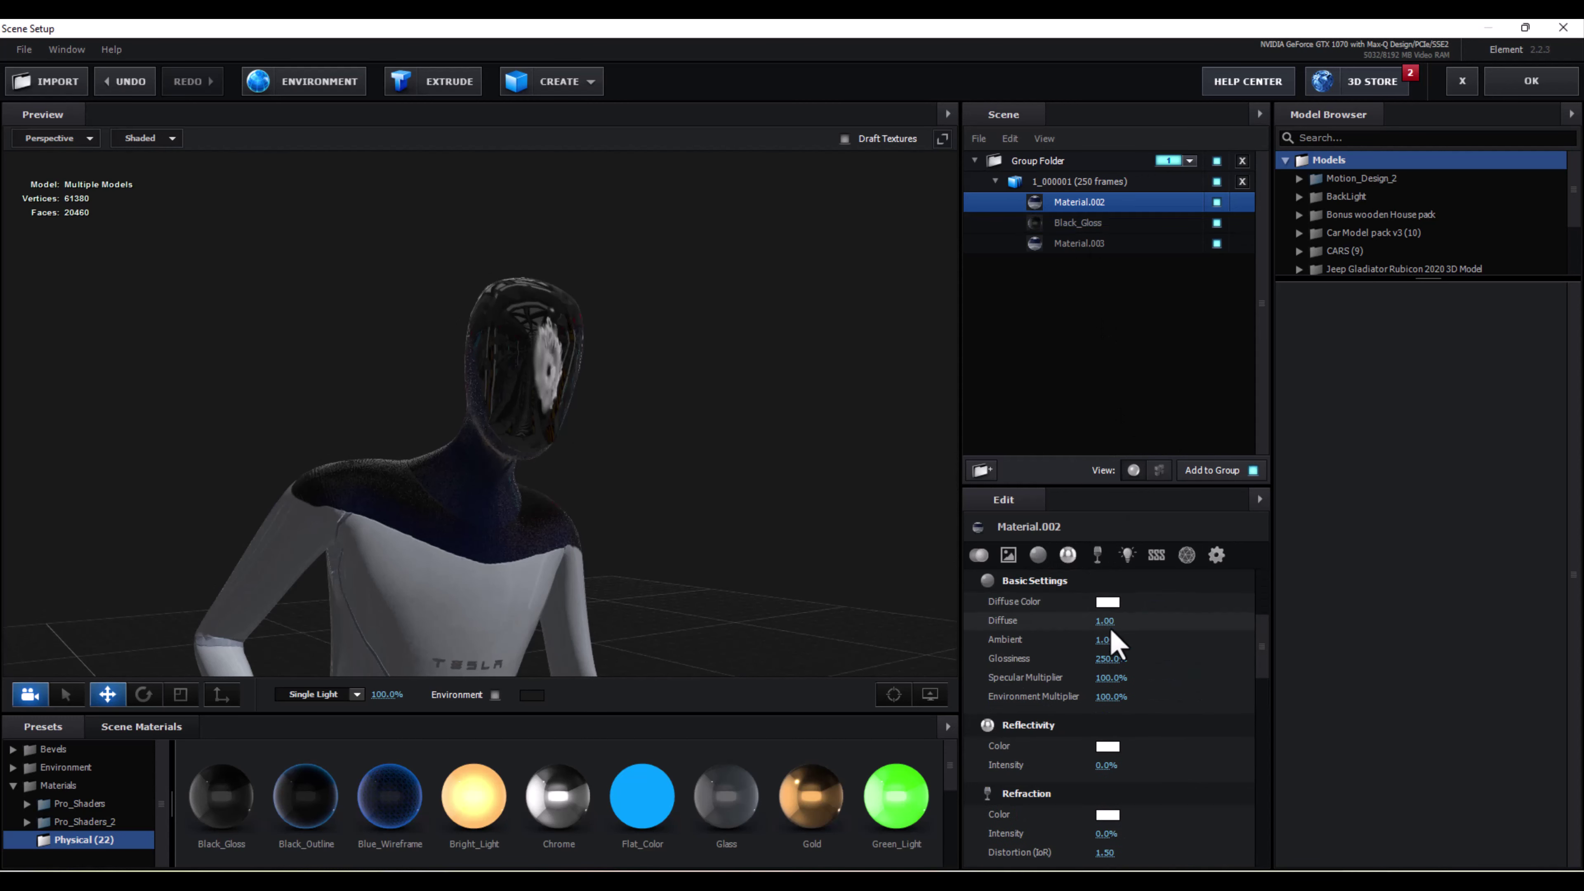
click(1108, 603)
drag(995, 649, 933, 666)
click(1216, 720)
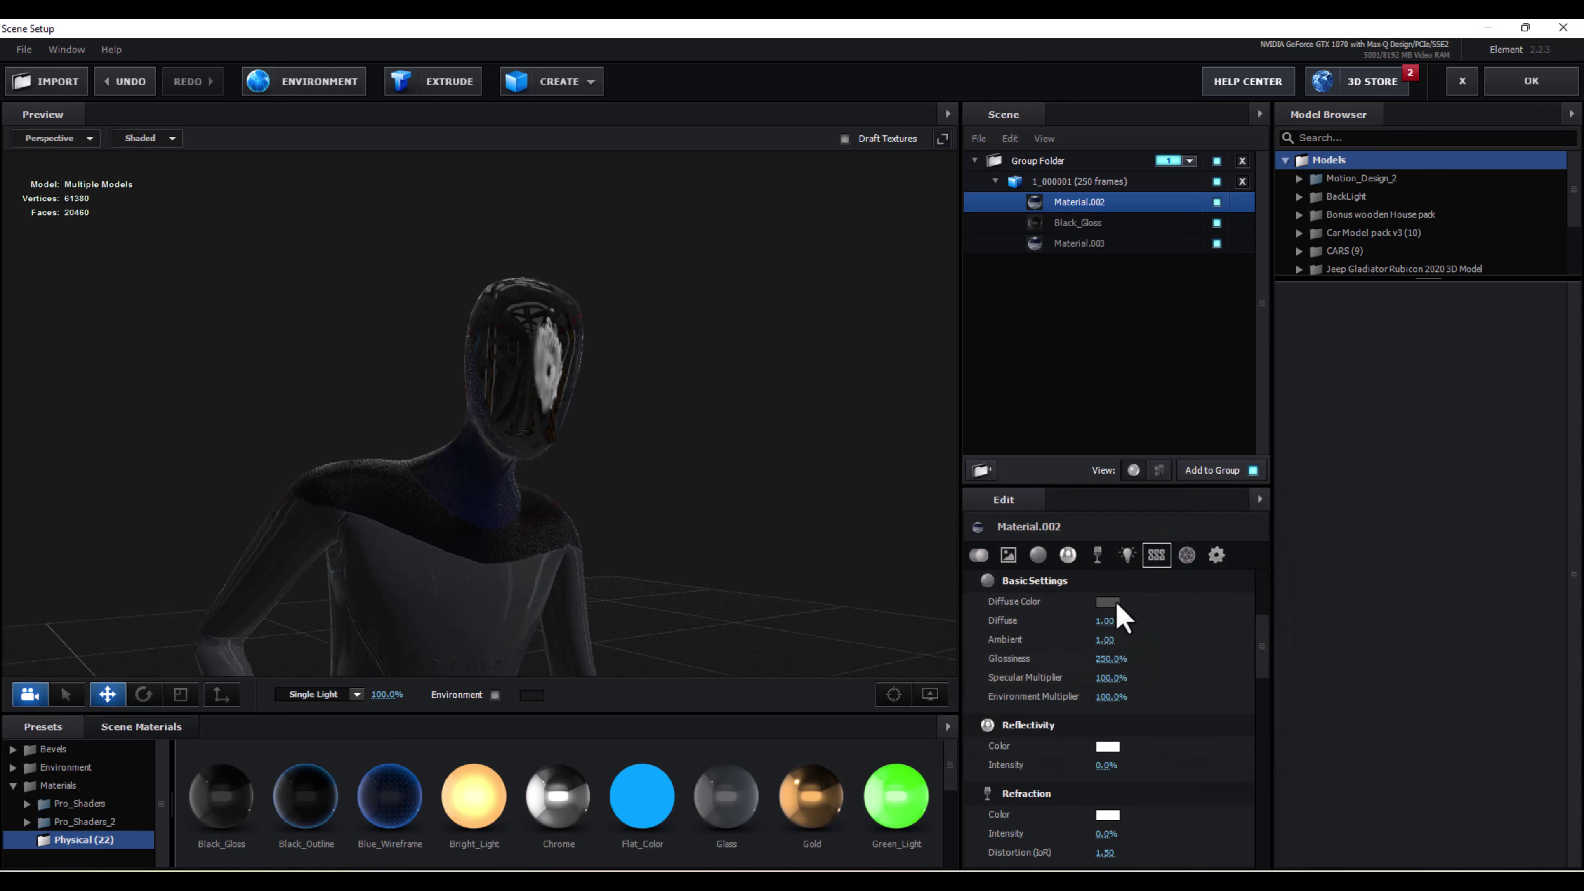
click(1078, 245)
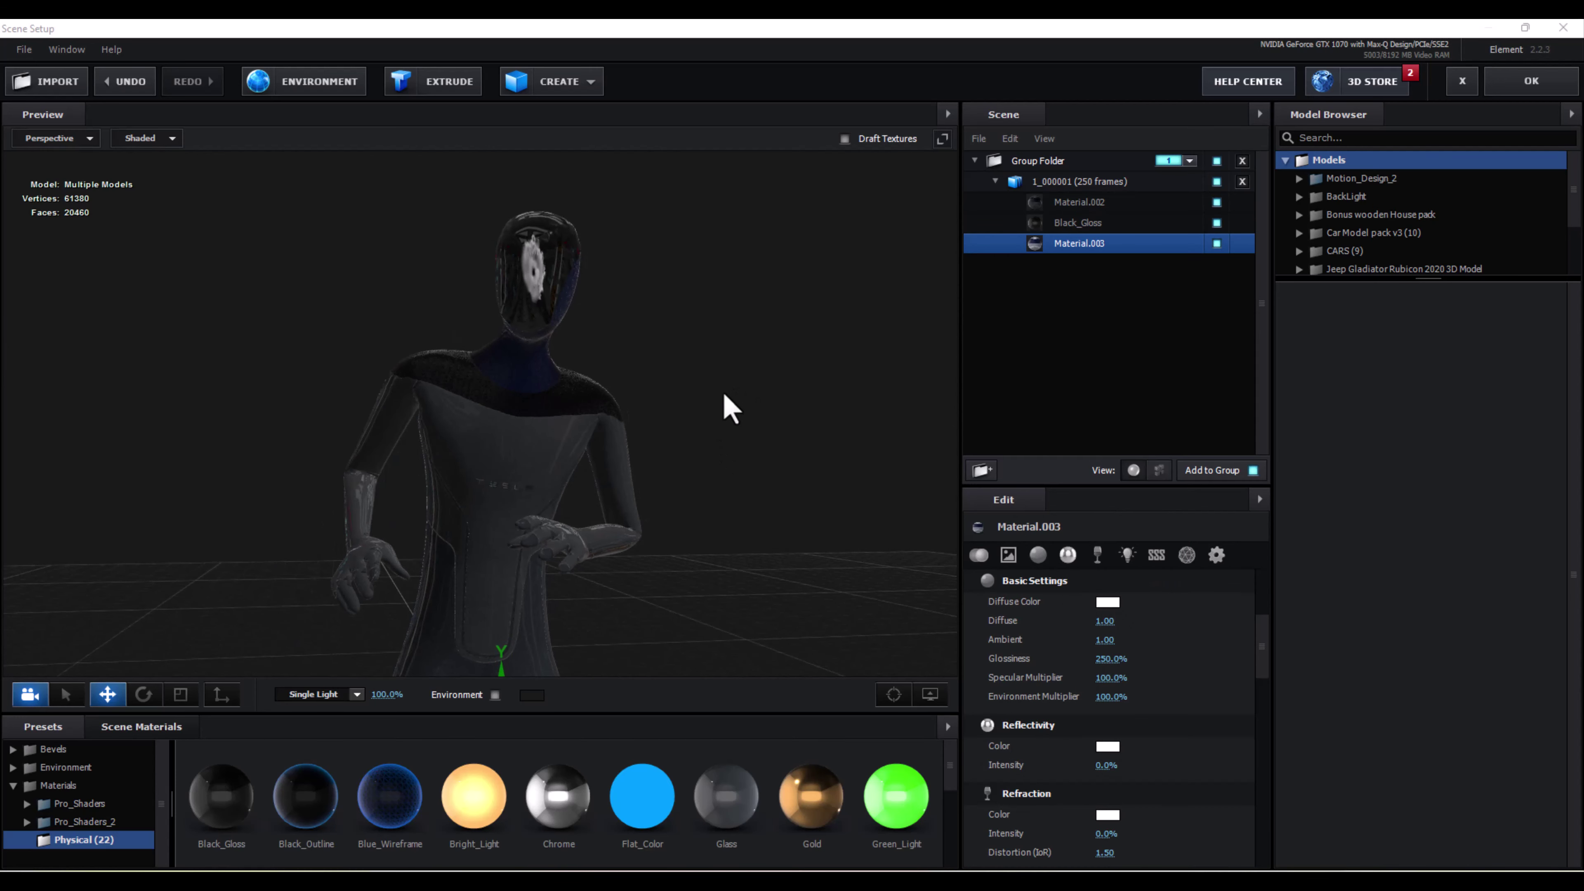
click(1529, 82)
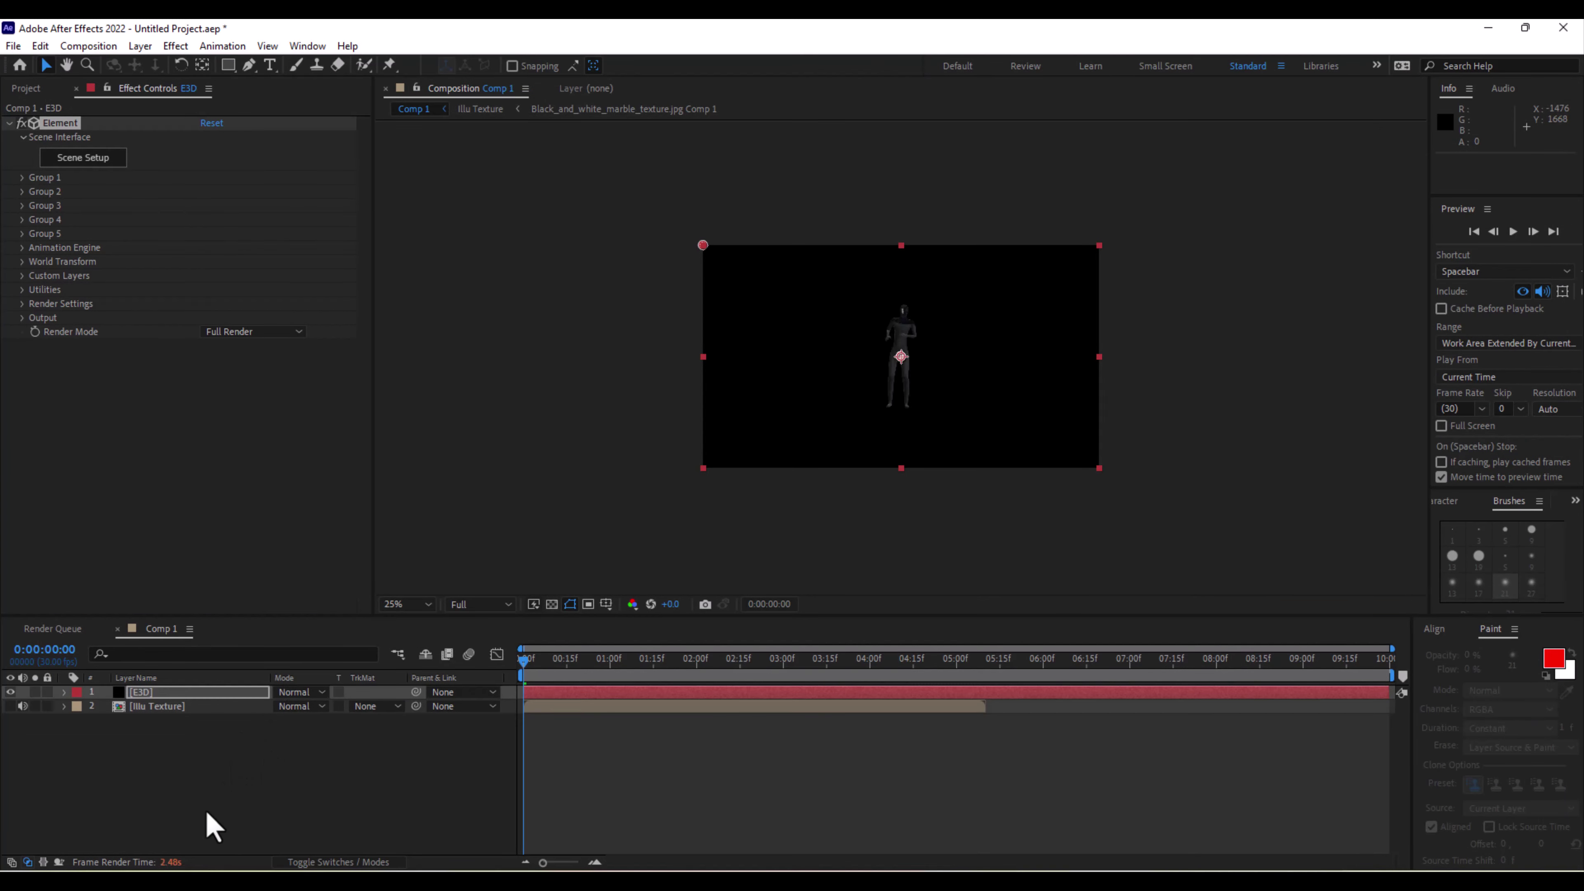
right_click(212, 826)
mouse_move(374, 605)
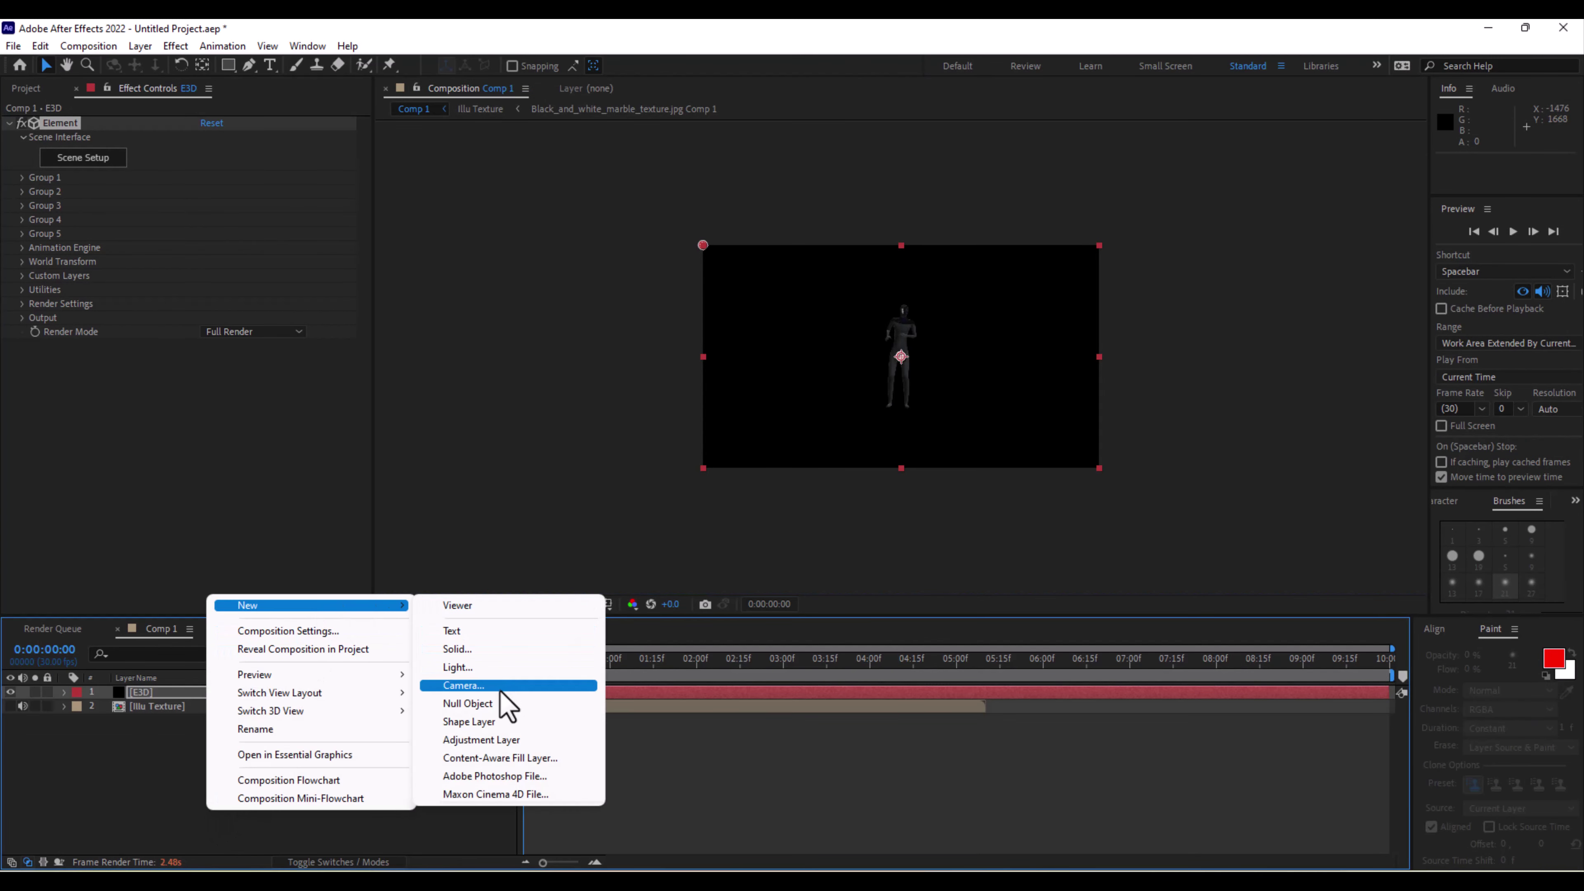
click(190, 743)
Add the spaceship corridors red-light JPG to Comp 1 below the Illu Texture layer and make it a 3D layer.
click(25, 89)
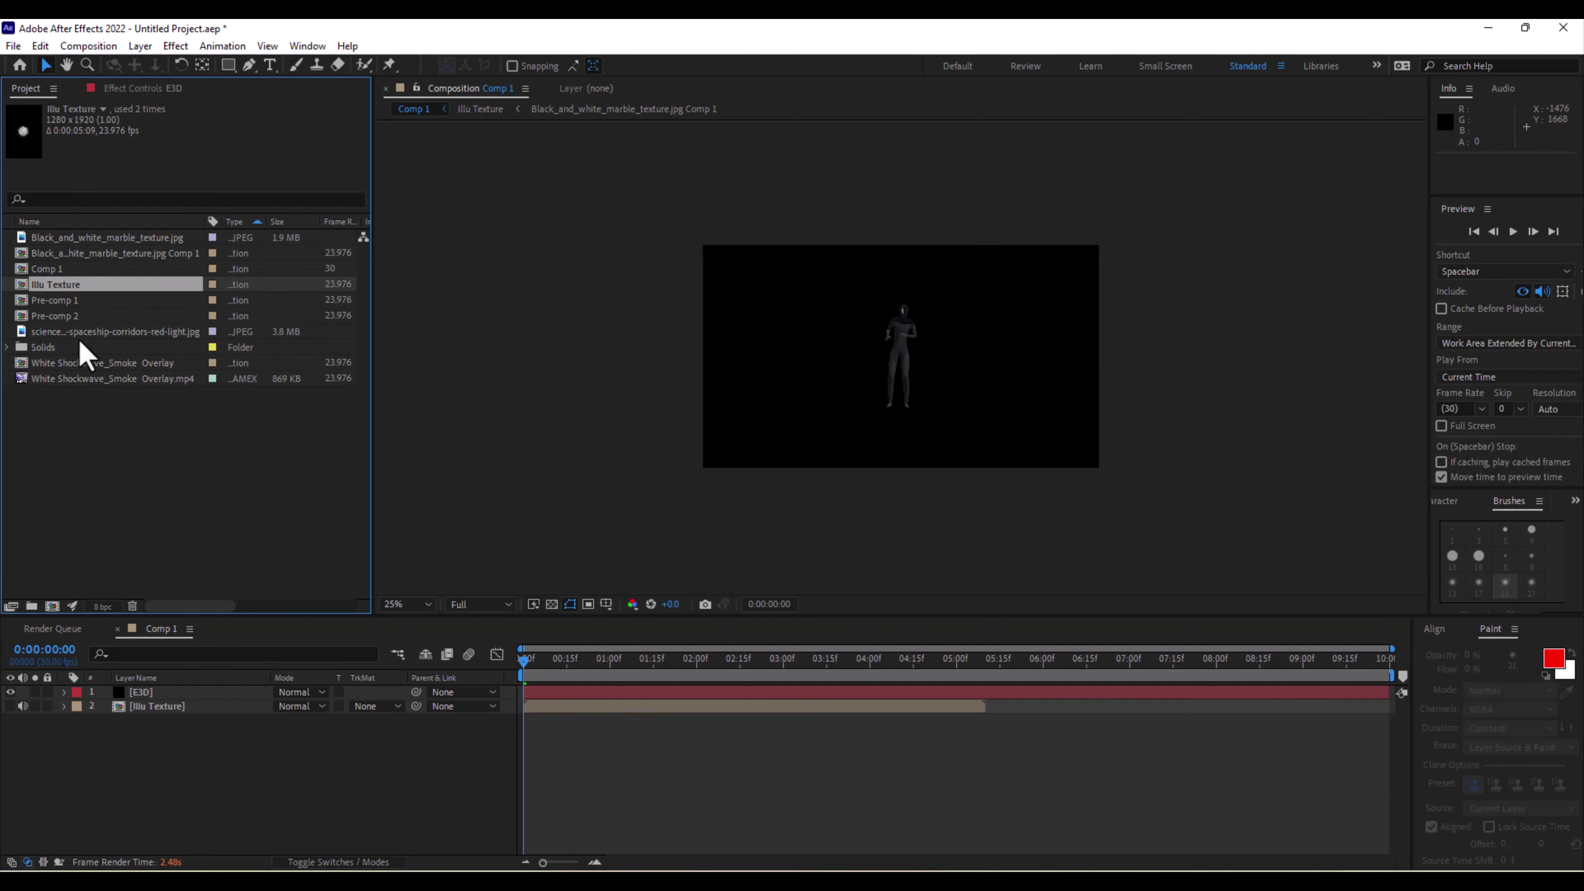
drag(72, 332, 185, 749)
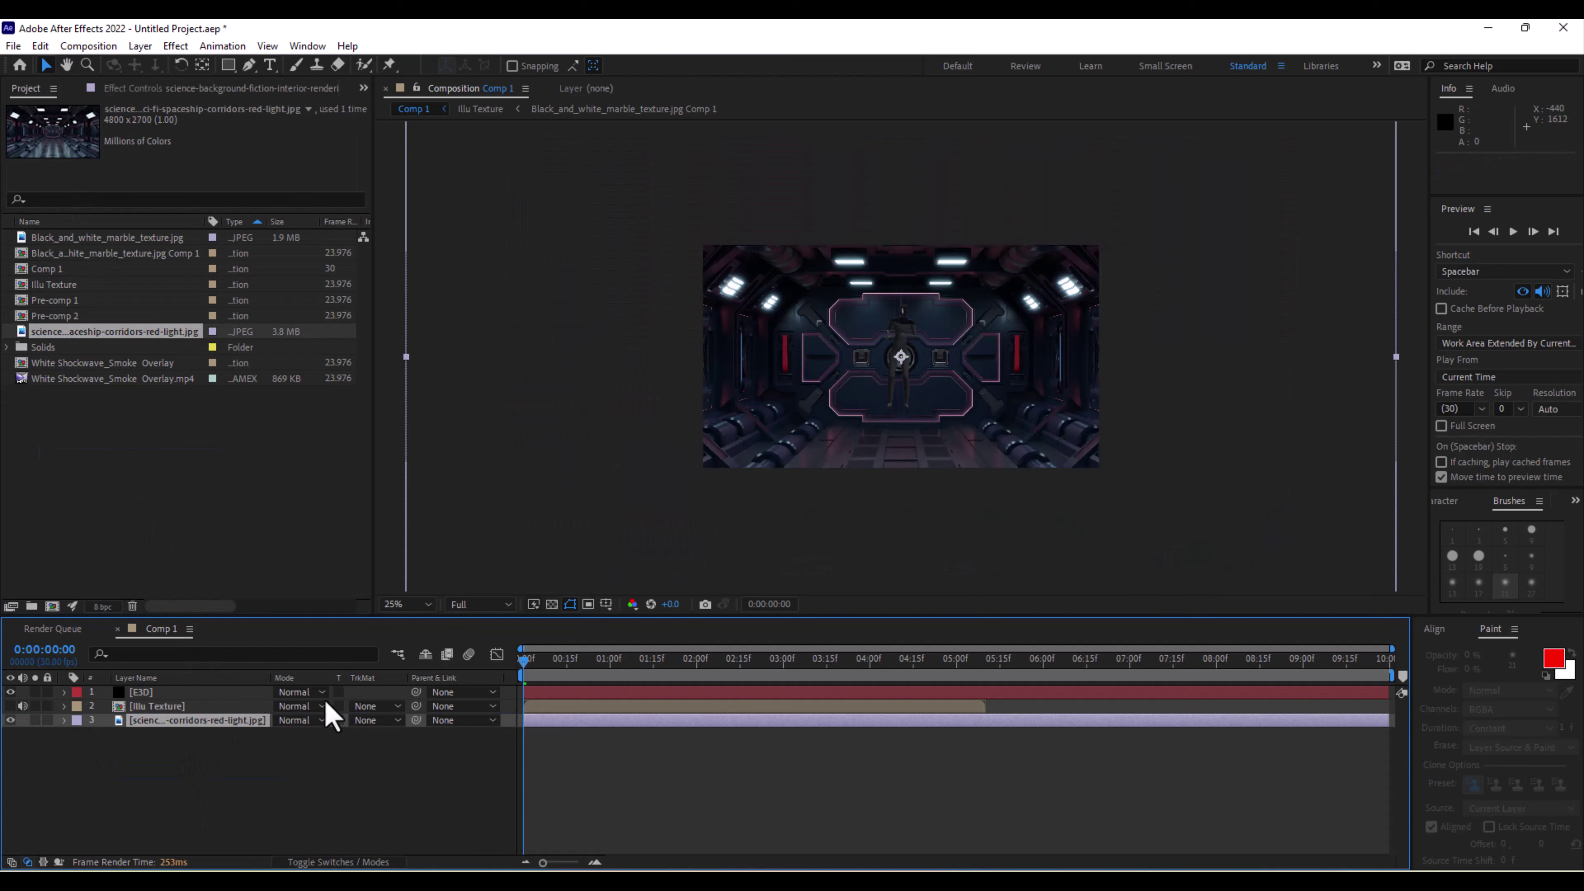
click(335, 862)
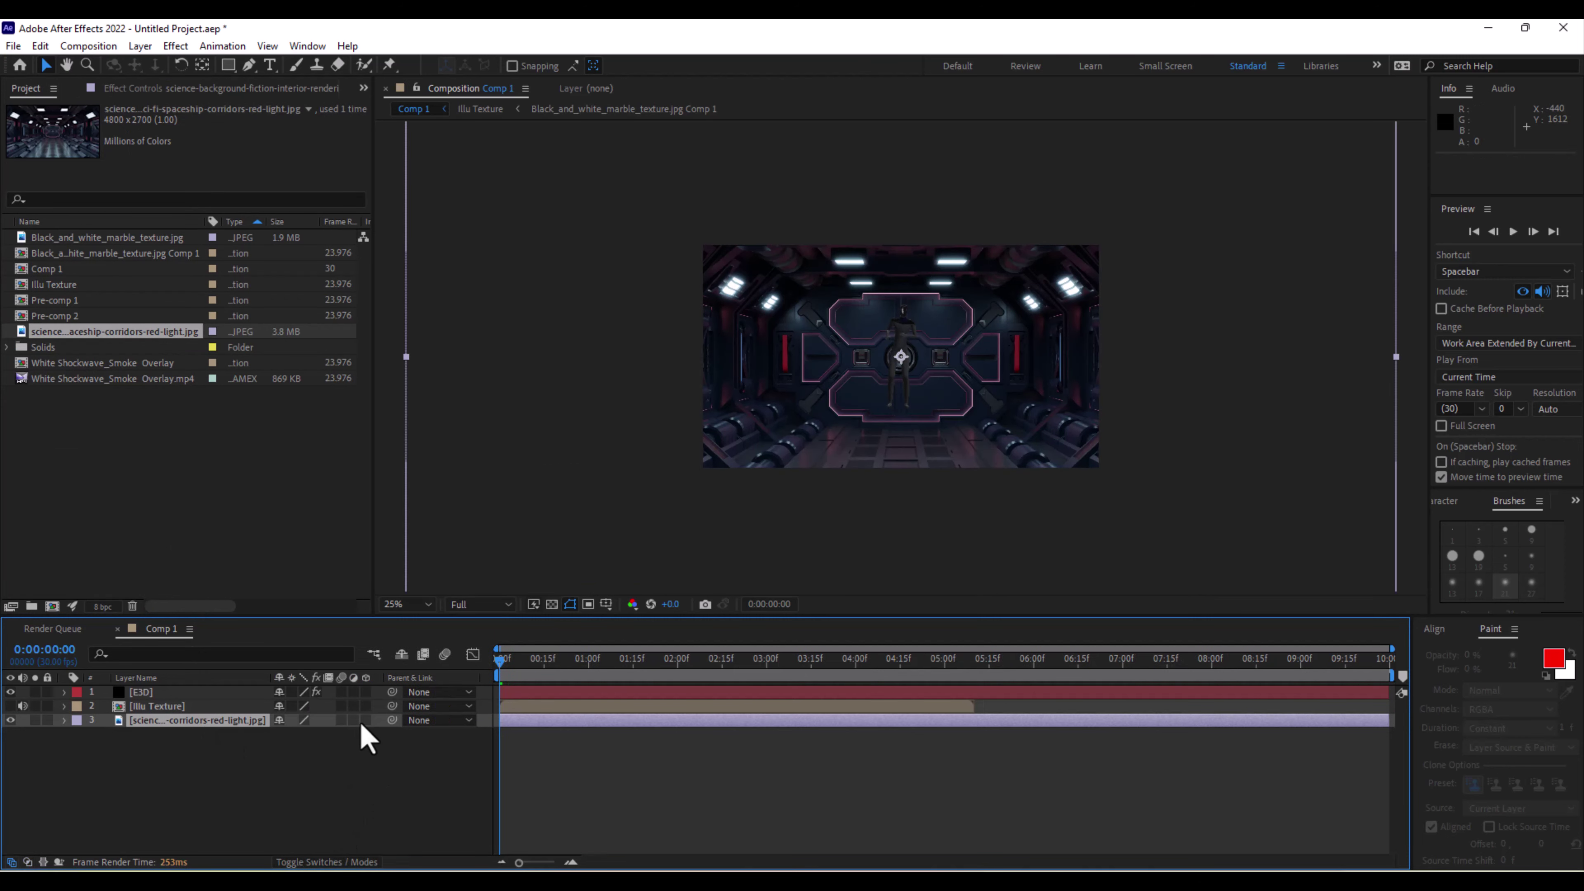
click(366, 722)
Turn off Accepts Lights in the spaceship corridor background layer's material options and collapse its properties.
key(a)
key(a)
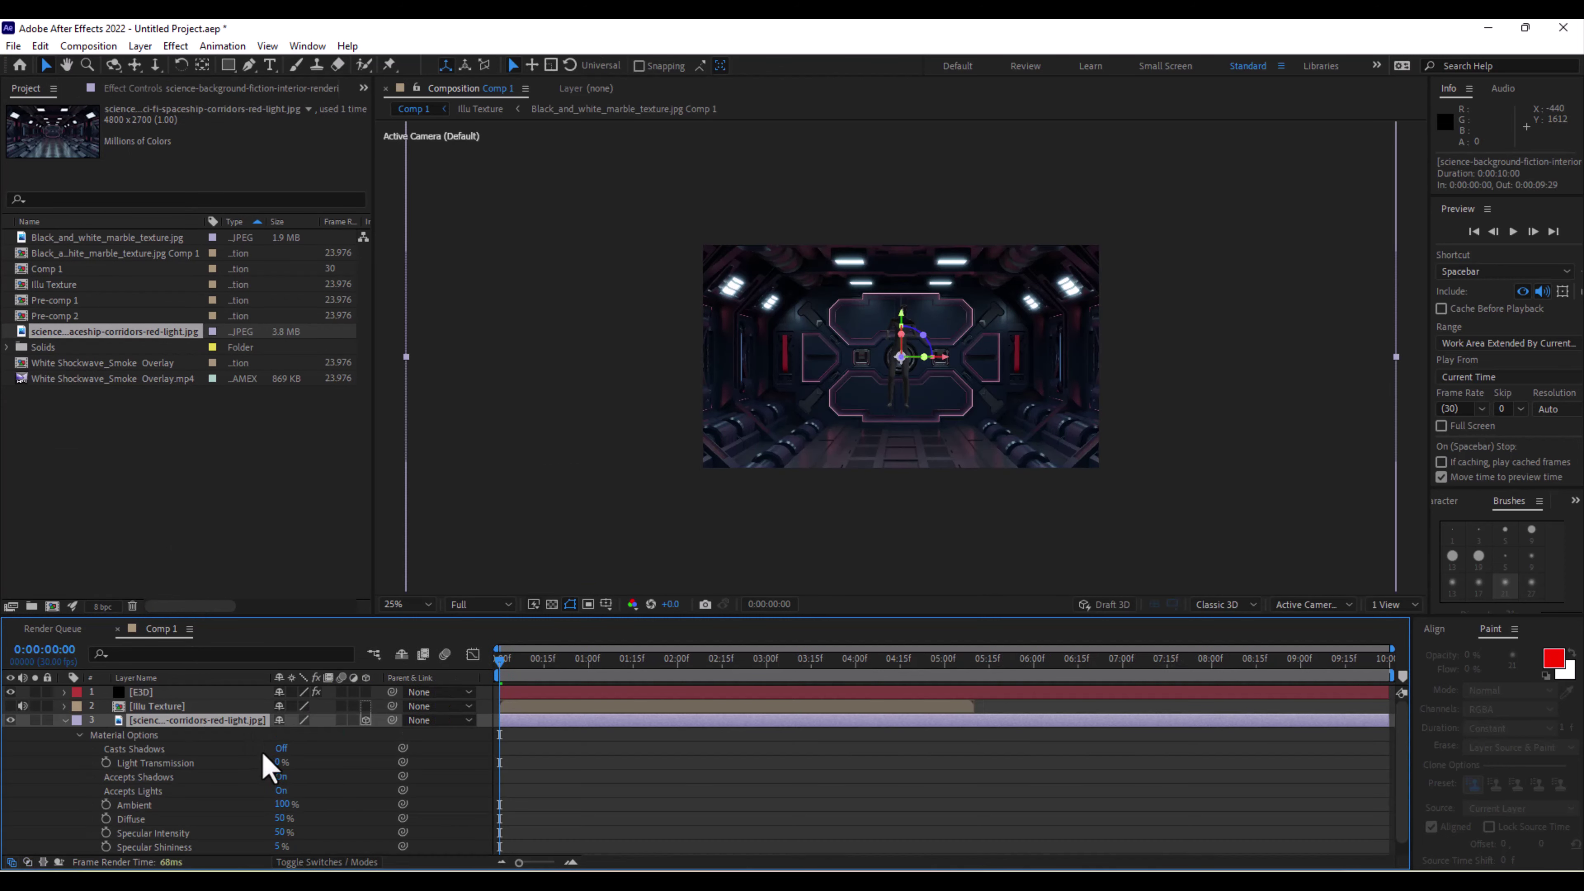
scroll(314, 812, down, 1)
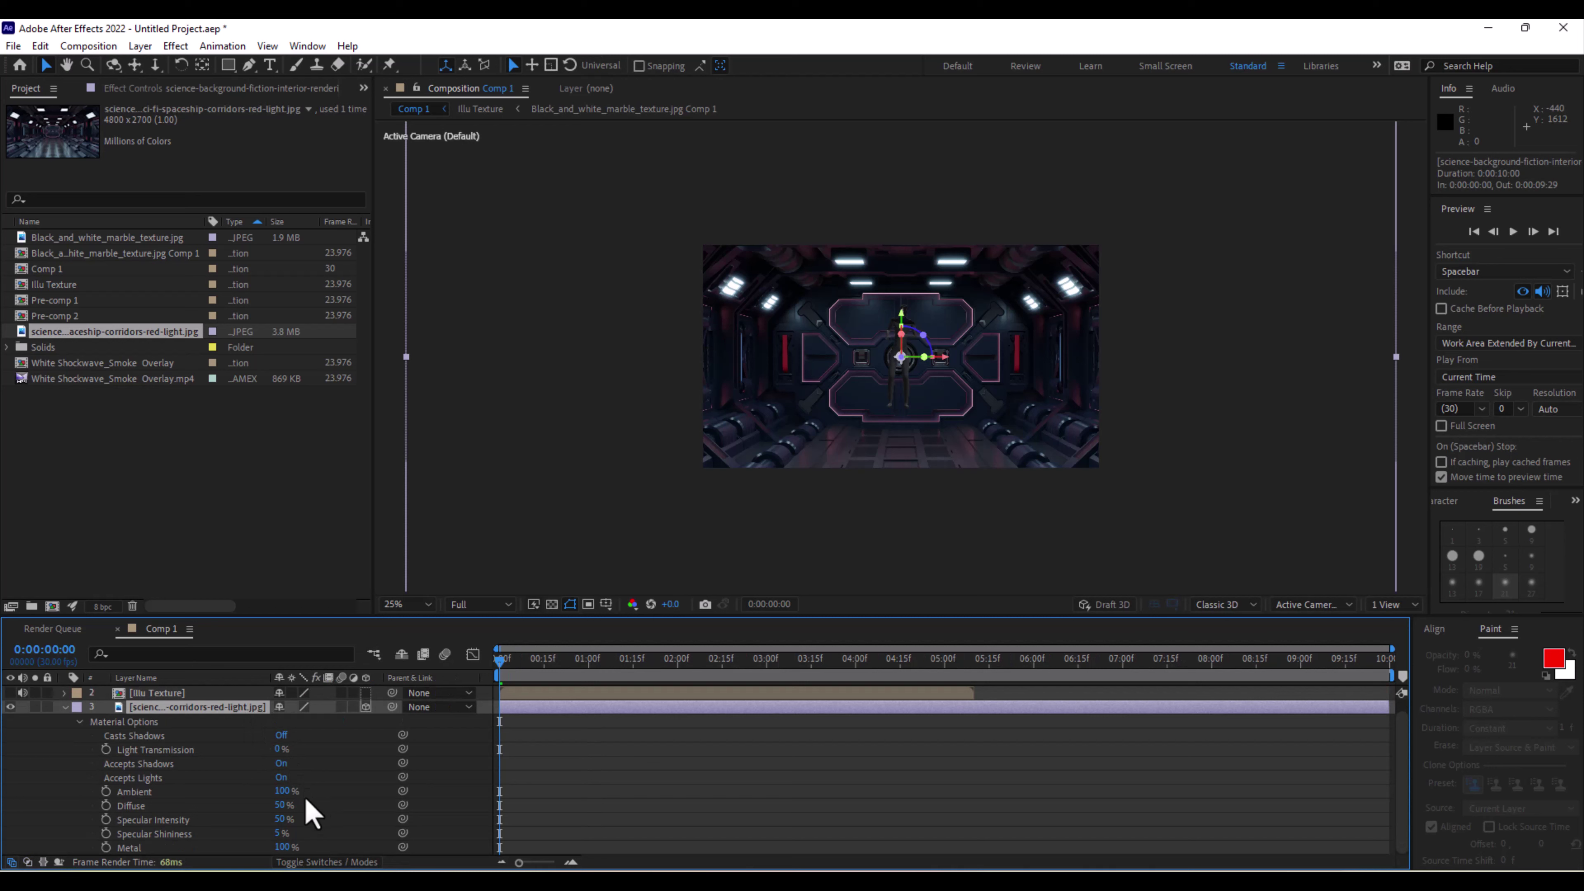
click(282, 778)
click(65, 707)
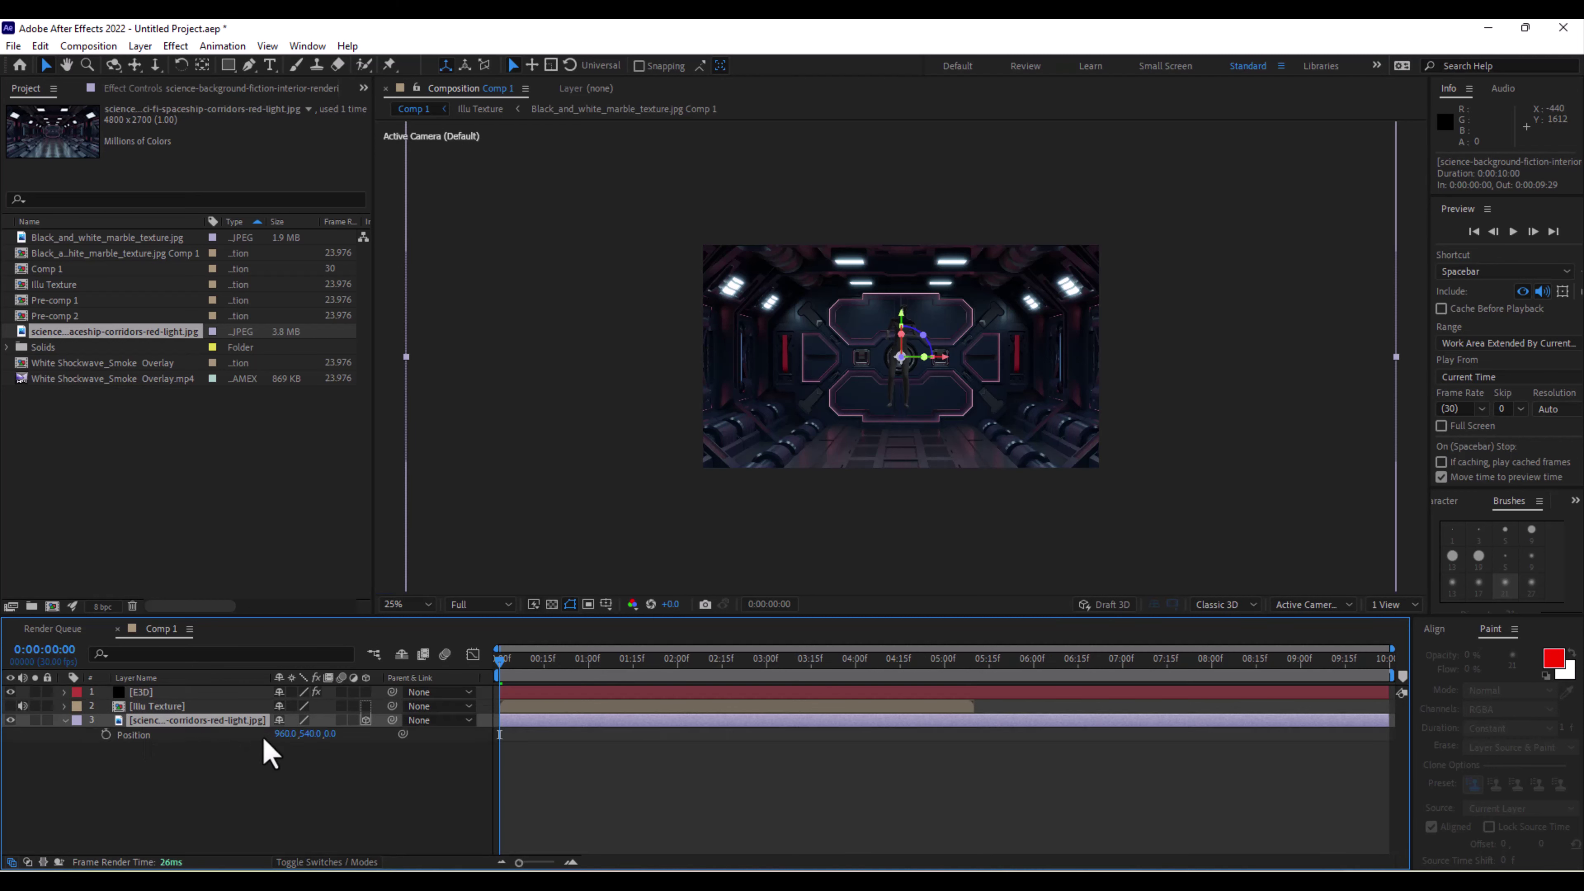
Push the spaceship corridor background layer away from the camera to a Z position of 4309.
drag(329, 735, 1481, 615)
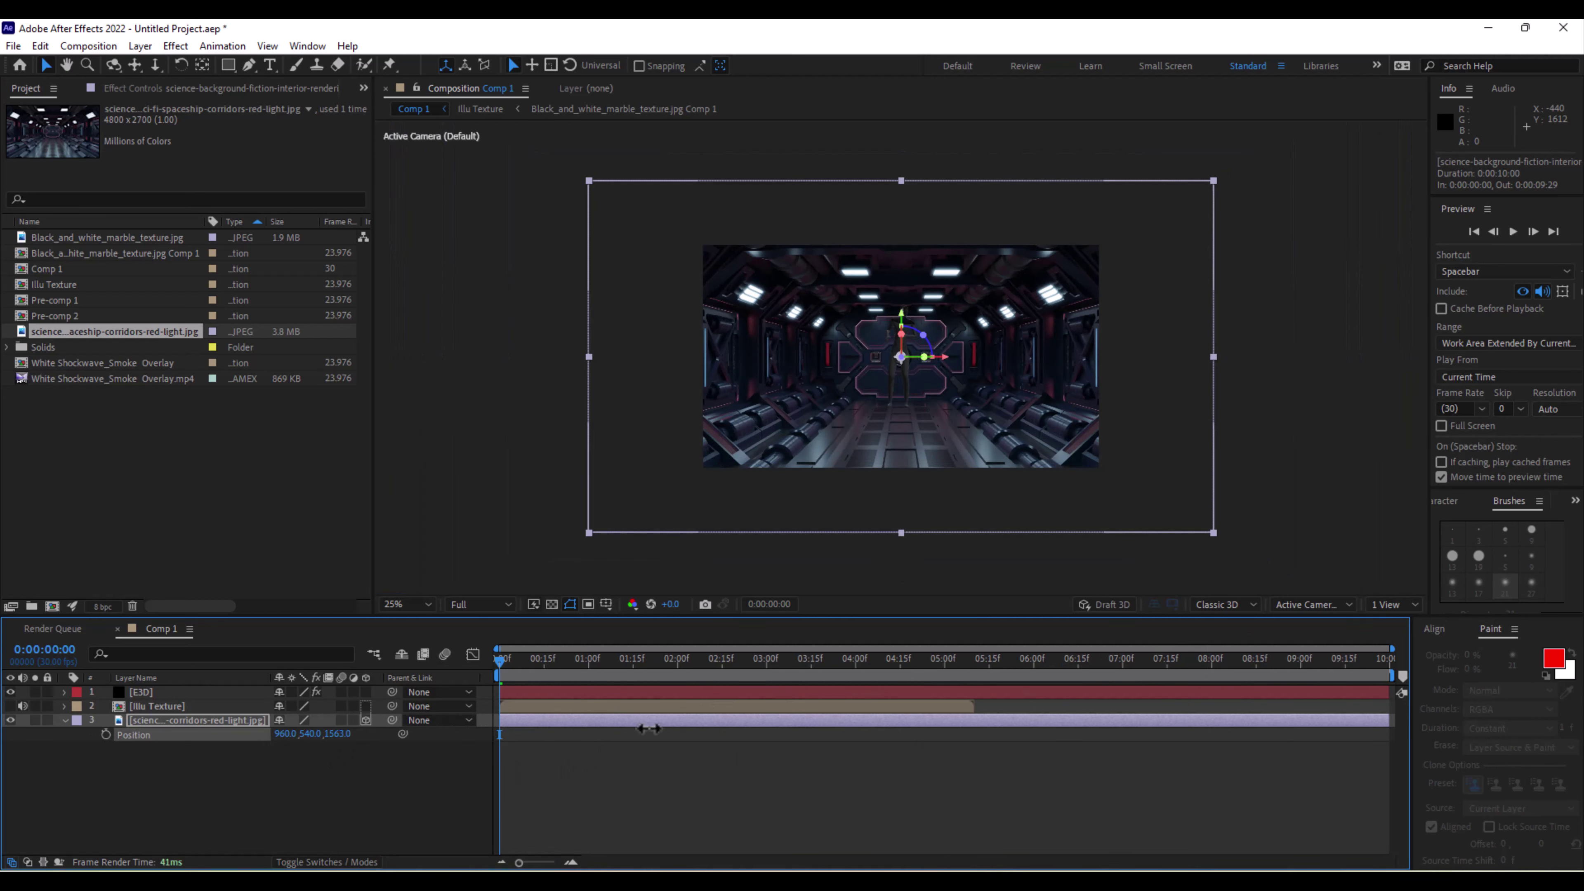
drag(649, 728, 1446, 667)
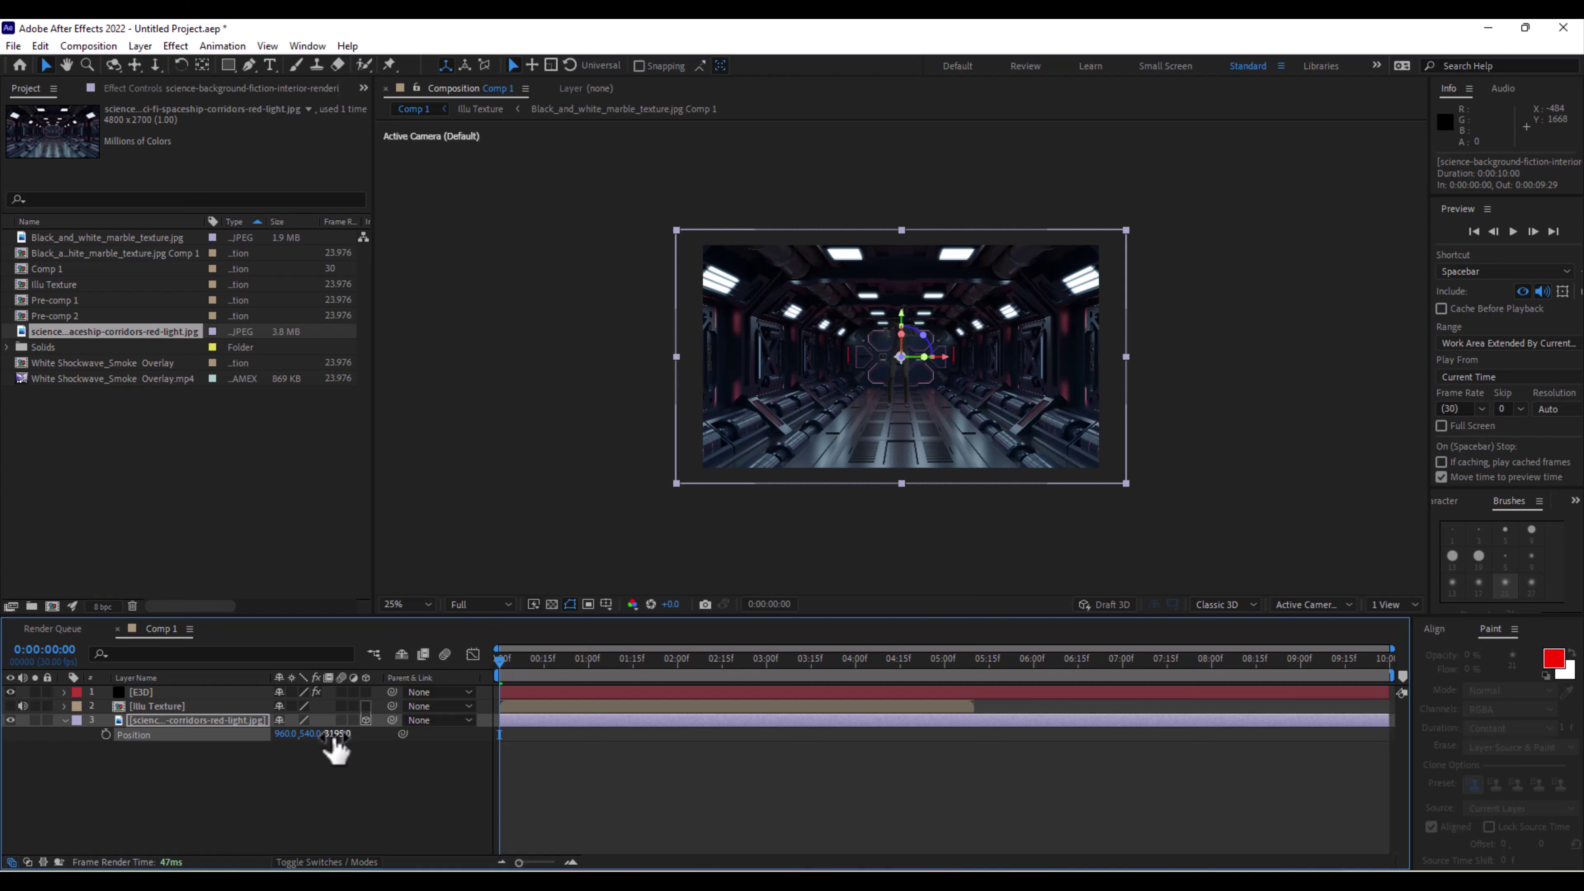
drag(335, 737, 1160, 558)
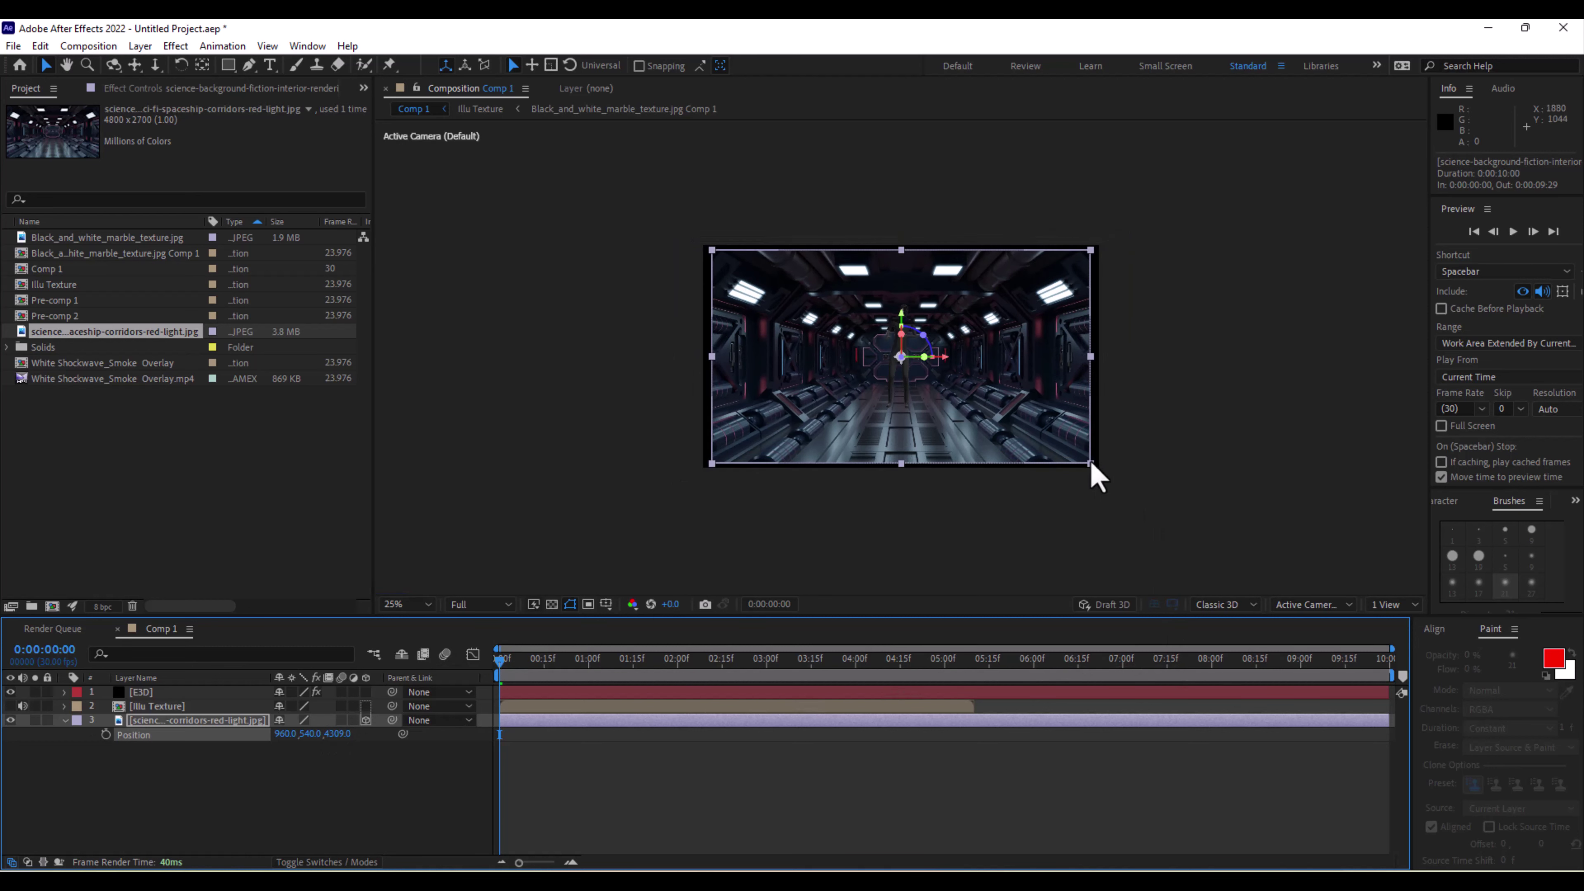
Scale the spaceship corridor background up to about 209% and raise it to a Y position of about 320.
mouse_move(1092, 465)
mouse_down()
mouse_move(1230, 575)
mouse_move(1383, 651)
mouse_move(1234, 626)
mouse_move(1266, 594)
mouse_move(1110, 462)
mouse_up()
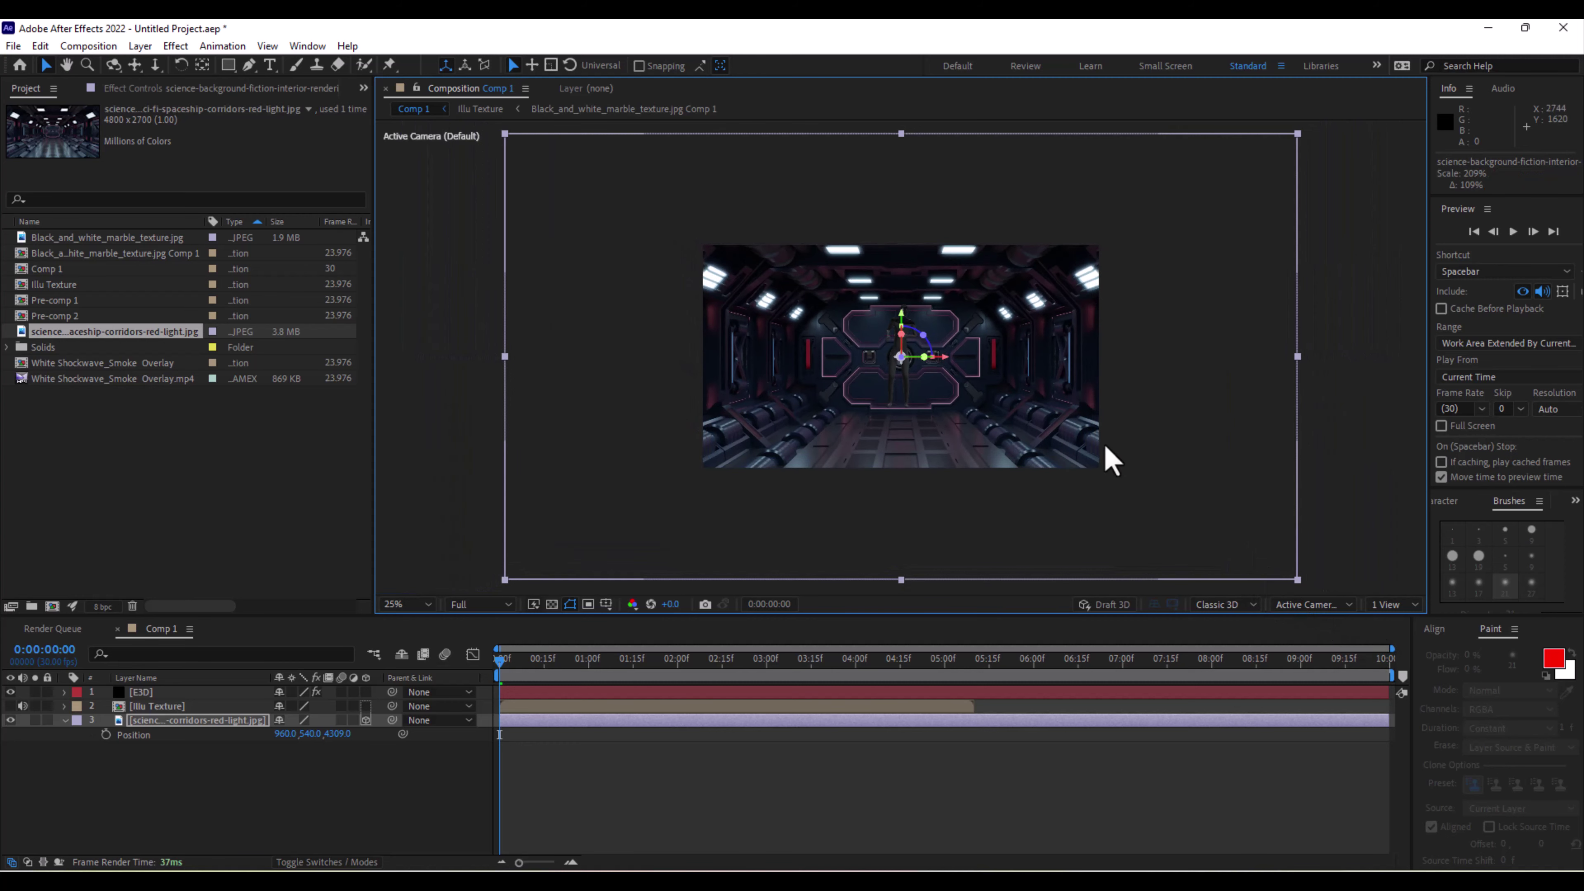
drag(906, 319, 905, 302)
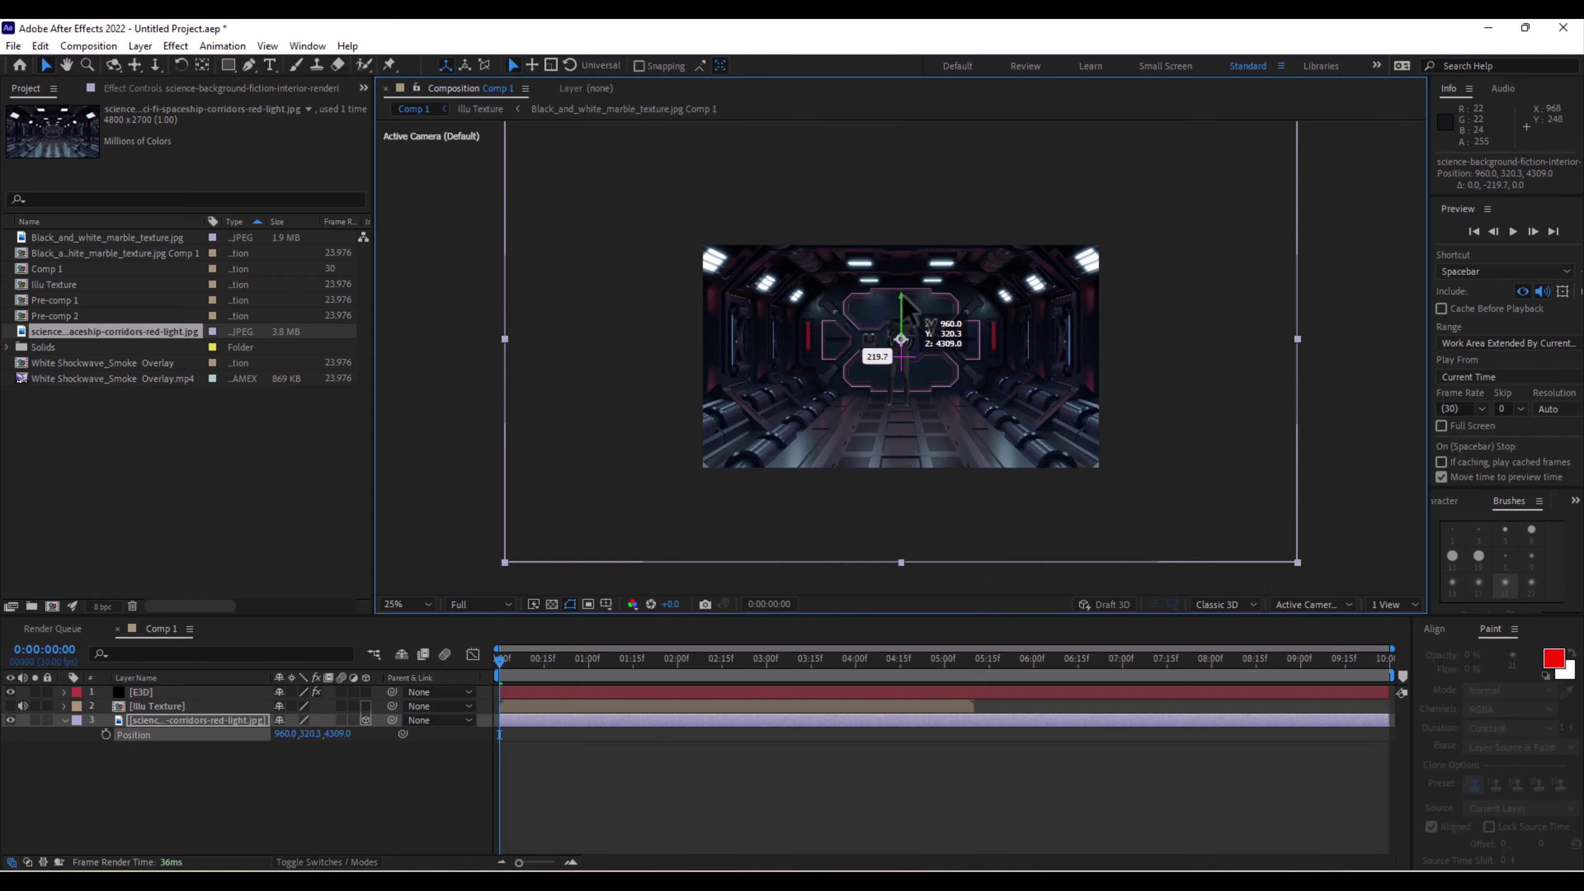
Create a group null for Group 1 from the E3D layer's Element effect and rename the null layer as bot.
click(174, 693)
click(140, 87)
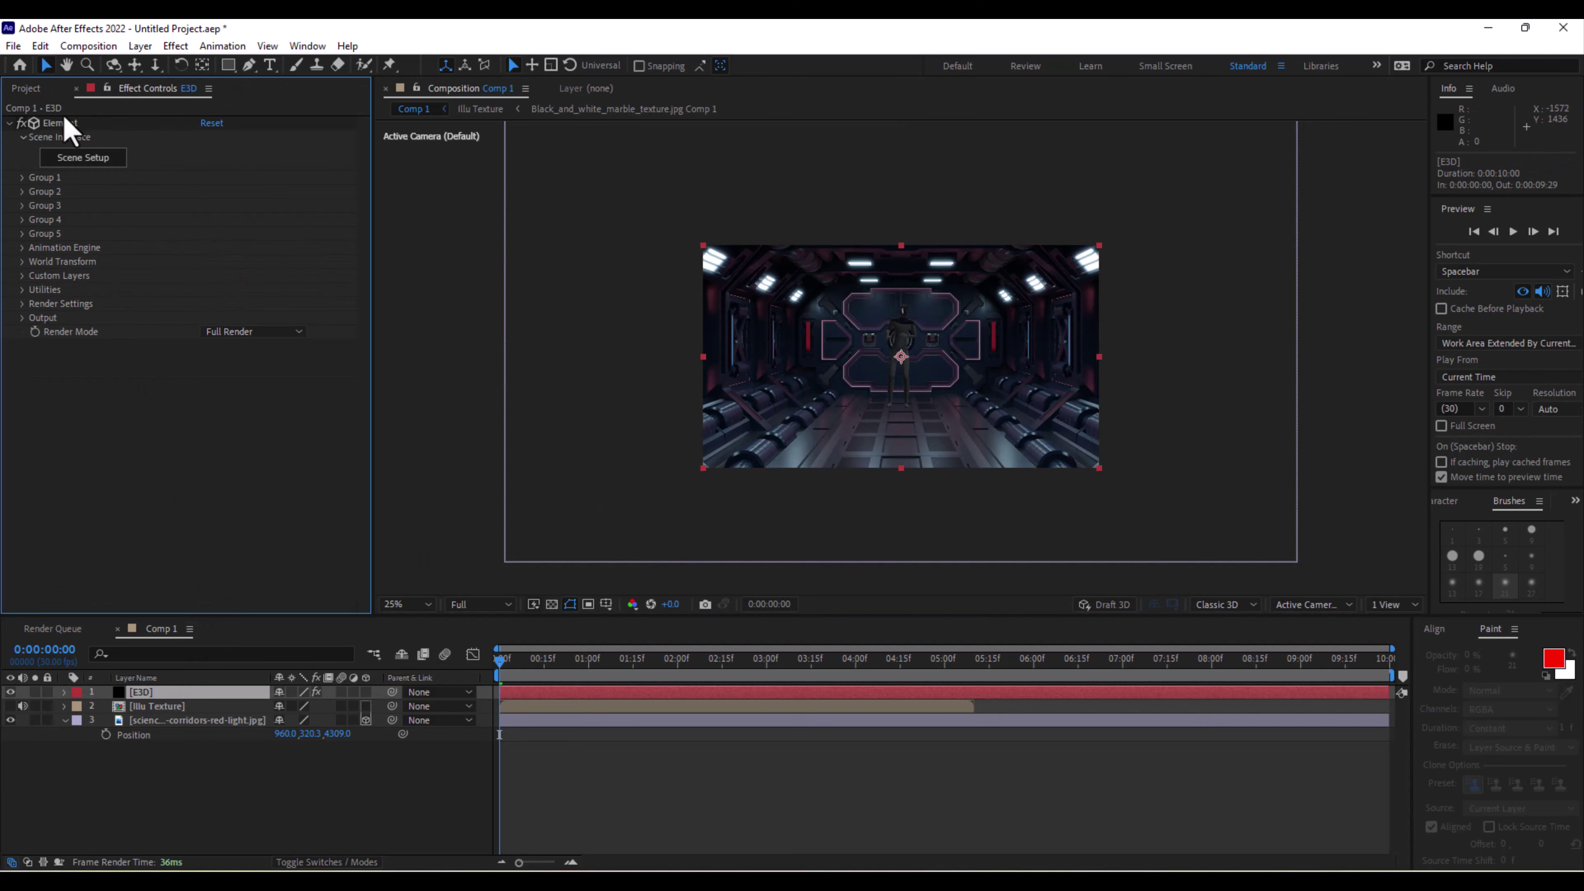
click(24, 179)
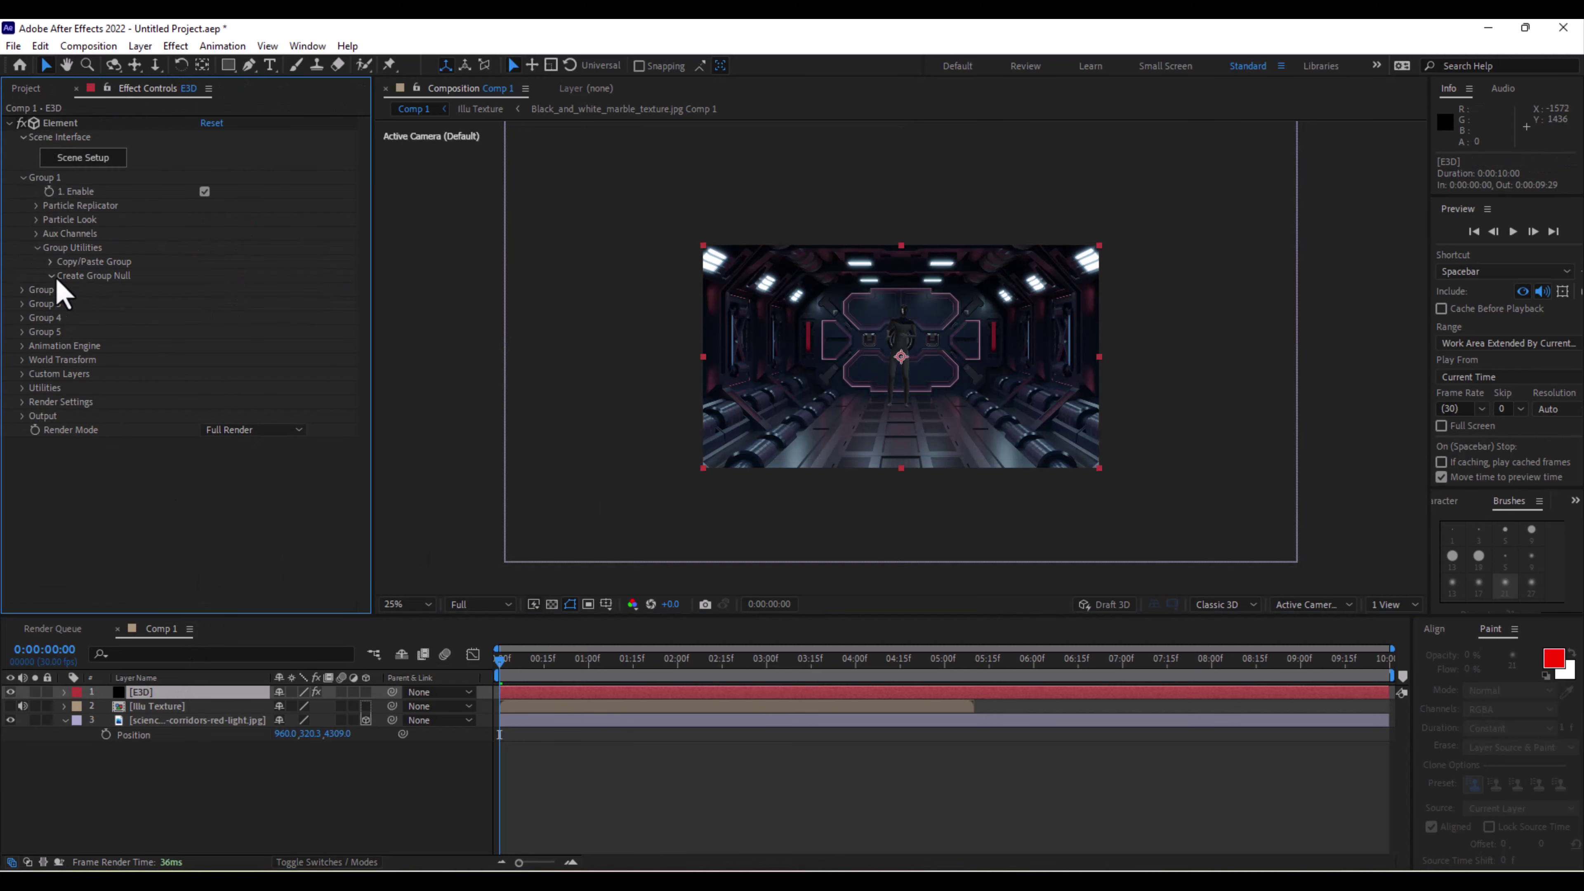
click(100, 297)
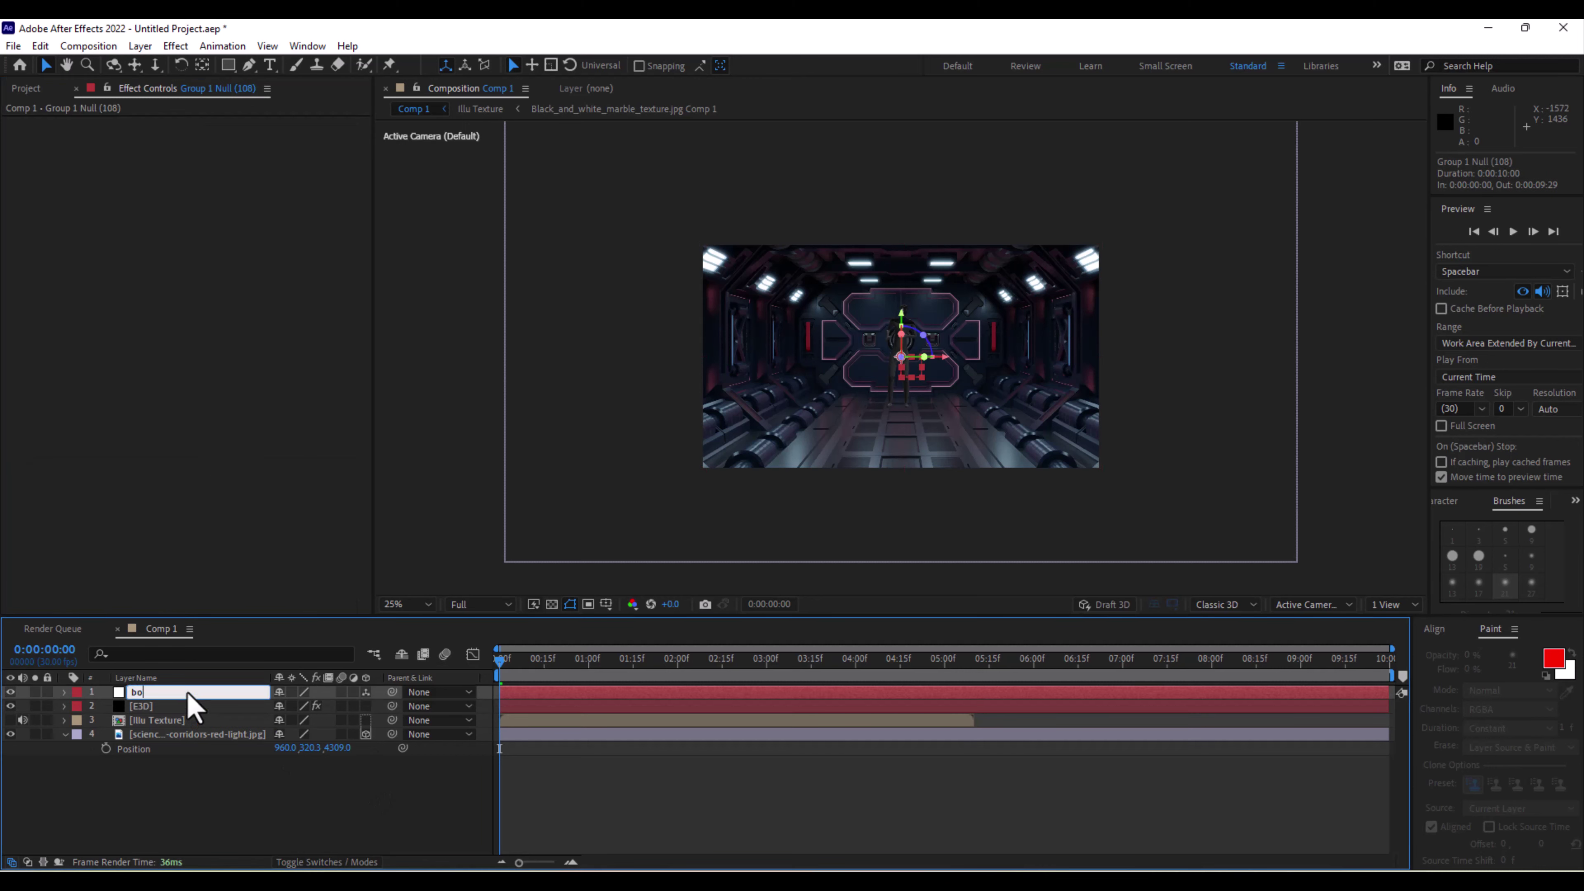
click(191, 814)
Show the bot null's position and bring the null closer to the camera along Z.
click(164, 696)
key(p)
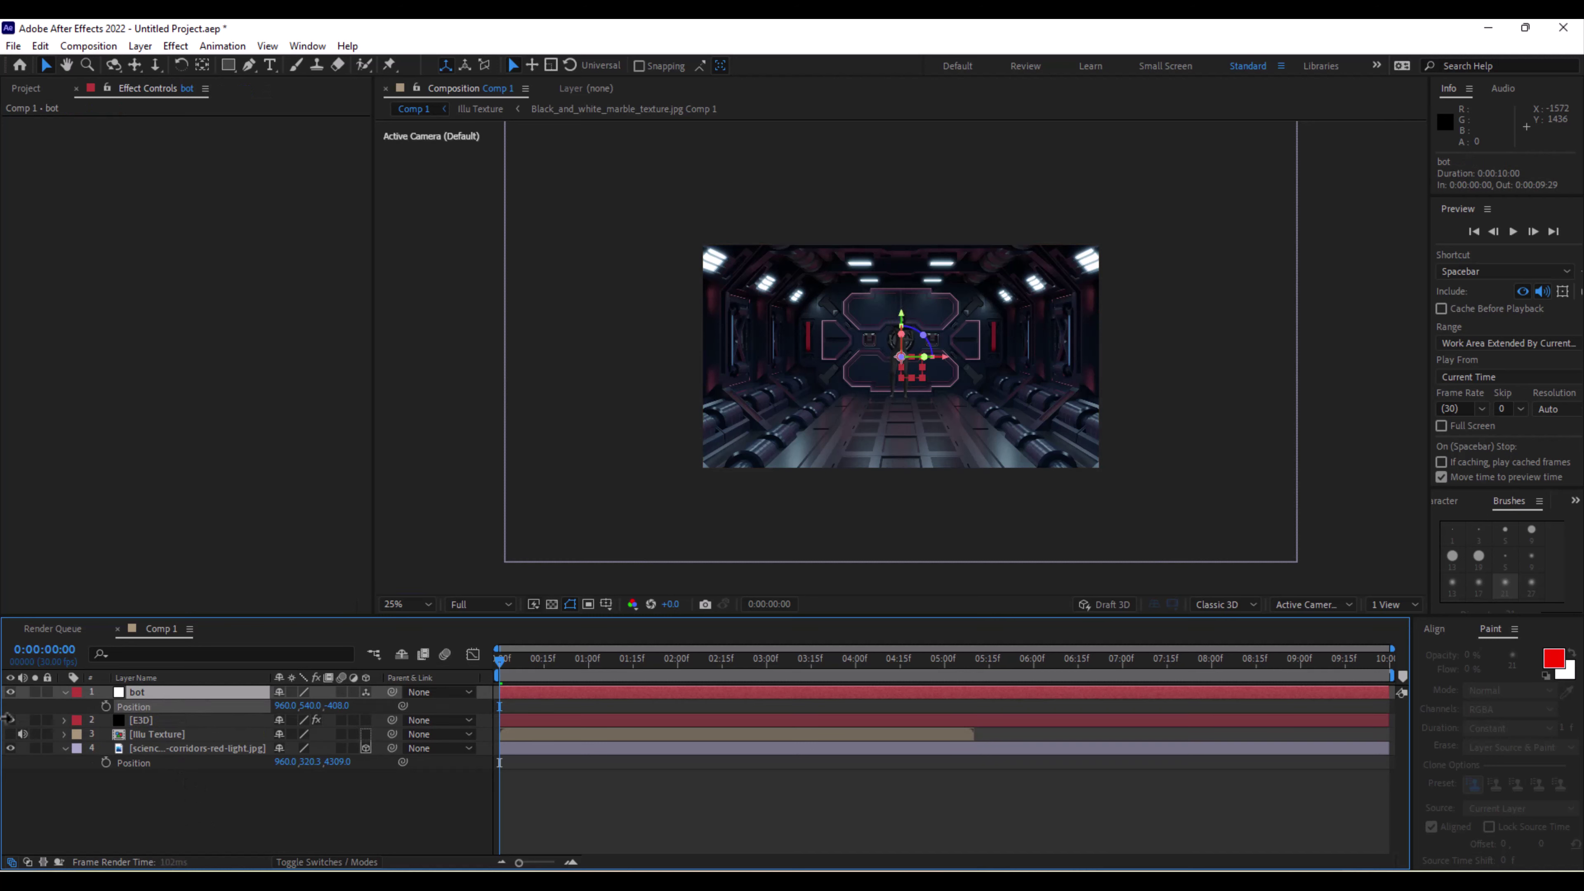
Move the bot null toward the camera to Z -2128 and lower it to Y 719.4.
drag(453, 705, 194, 703)
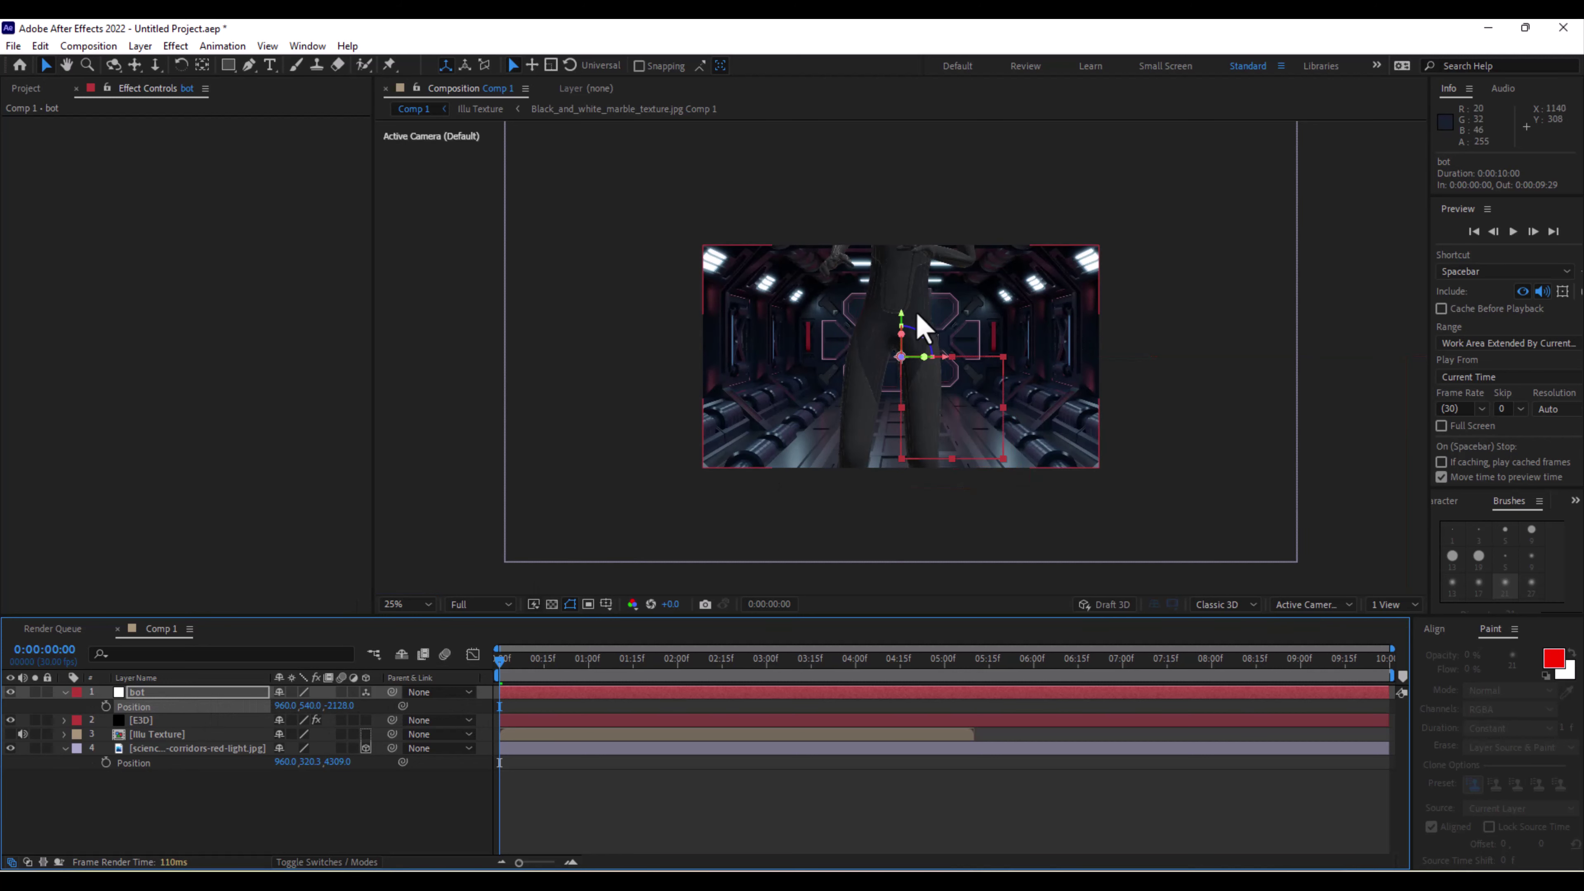
drag(904, 350, 912, 521)
scroll(994, 434, up, 1)
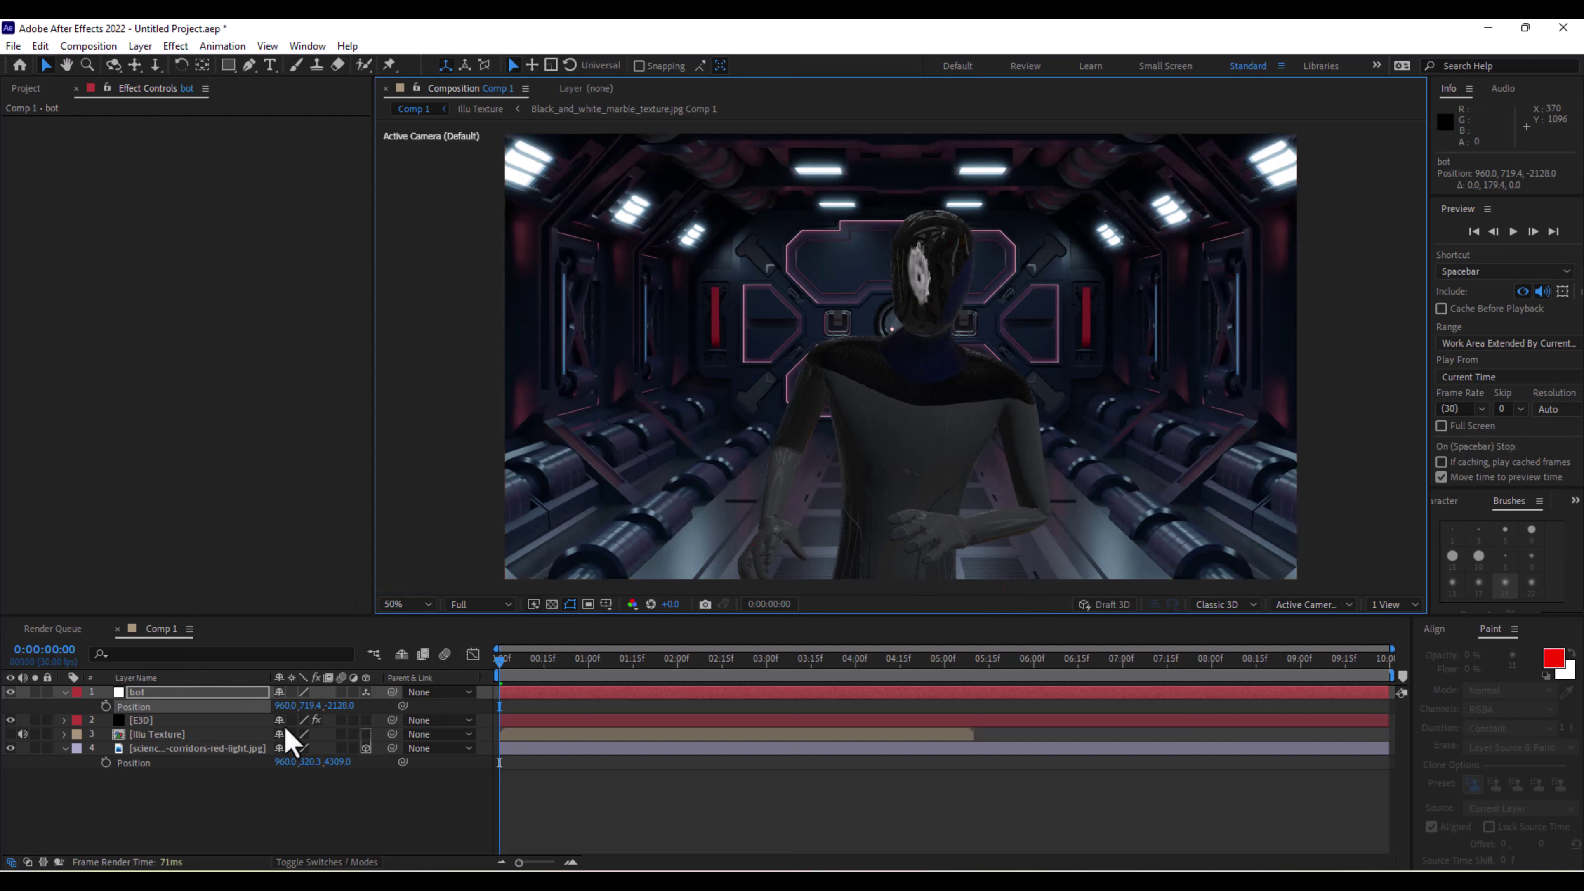
Bring the bot null closer to Z -2277, lower it to Y 734.4, and undo the sideways shift.
drag(342, 706, 303, 712)
key(comma)
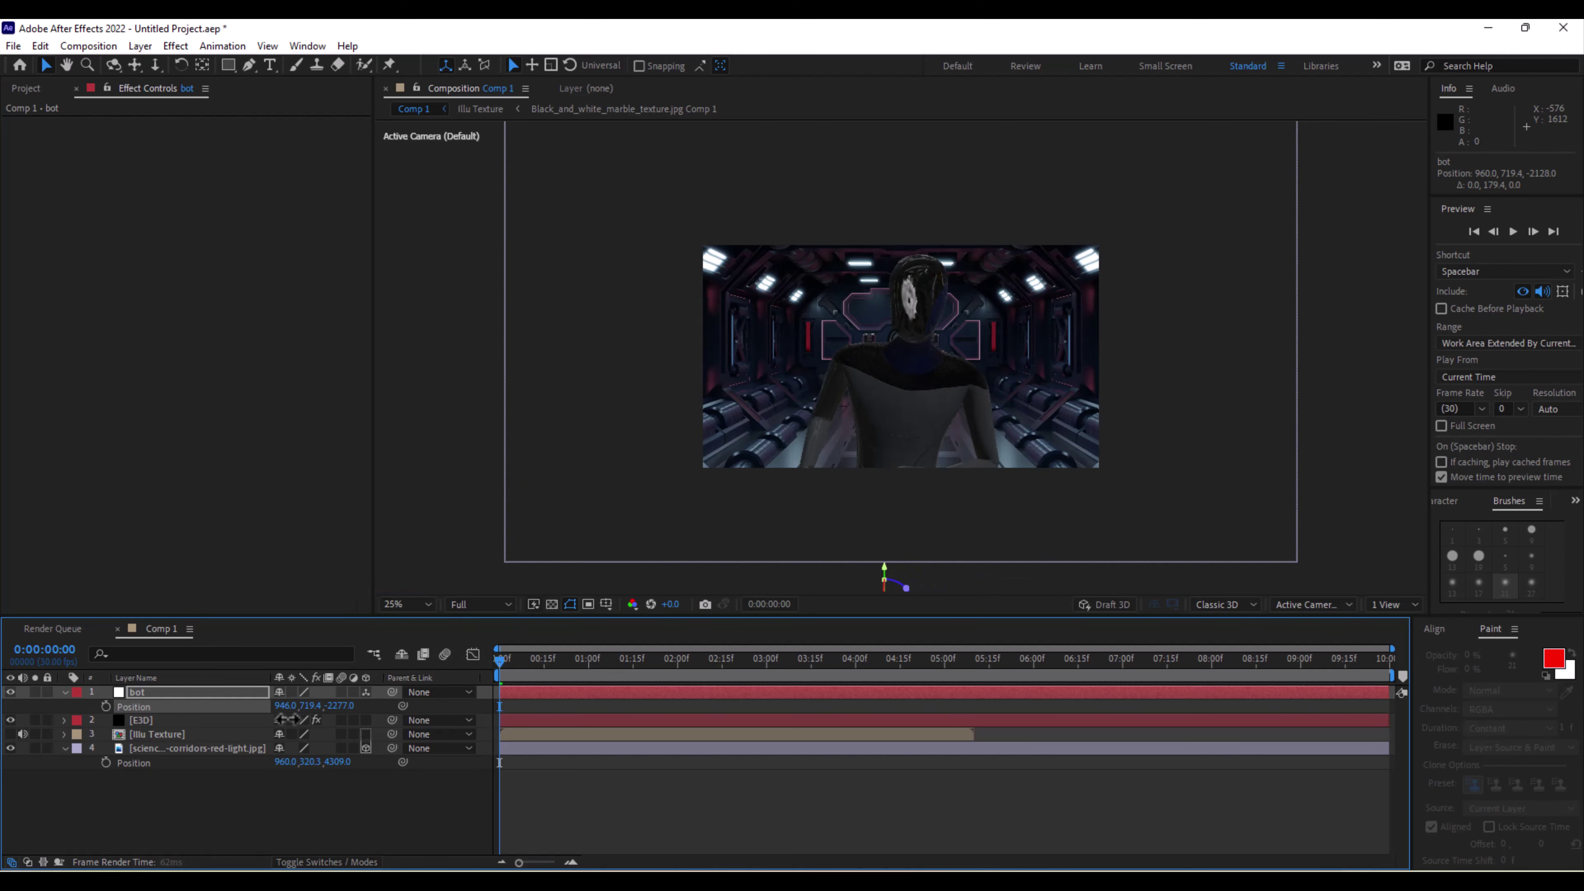
key(ctrl+z)
key(ctrl+z)
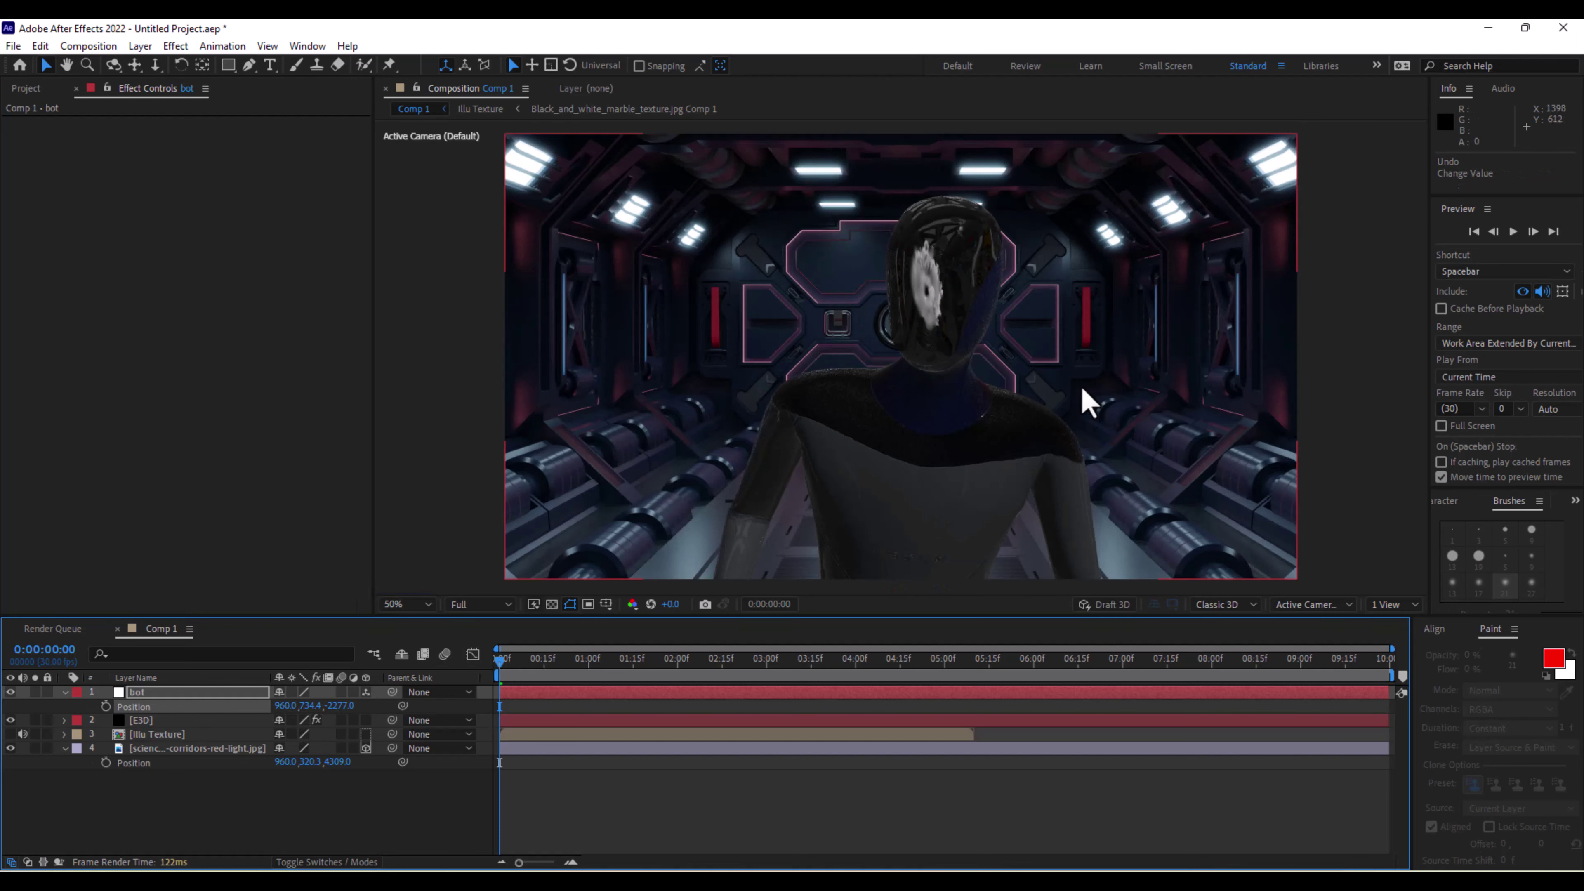
key(period)
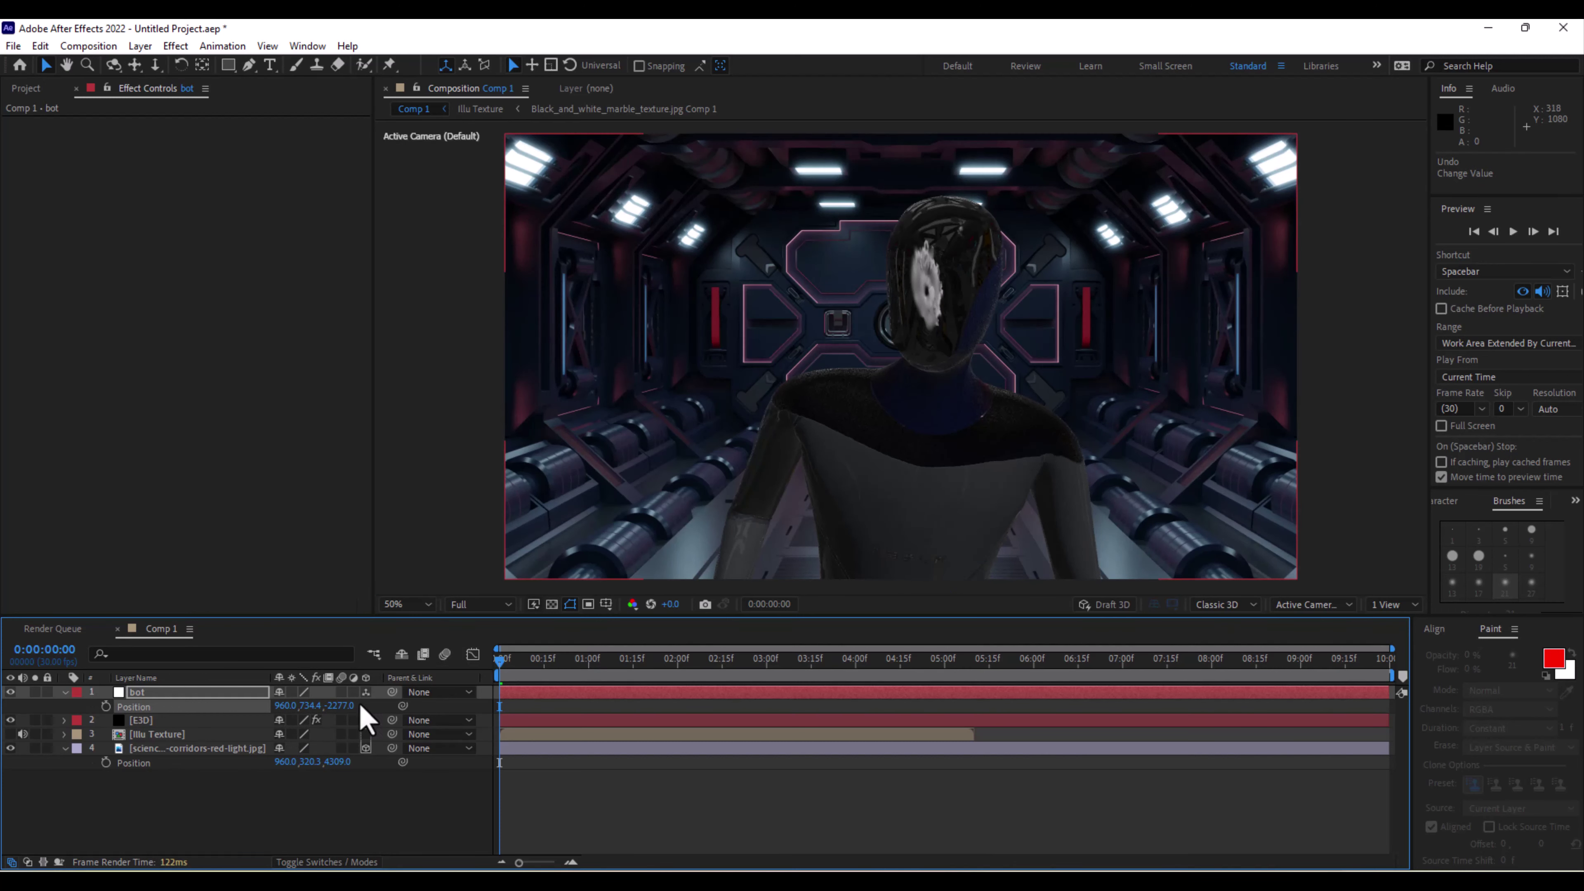
In the Illu Texture composition, move Pre-comp 2 down to about 636, 1088 and check the face in Comp 1.
click(154, 735)
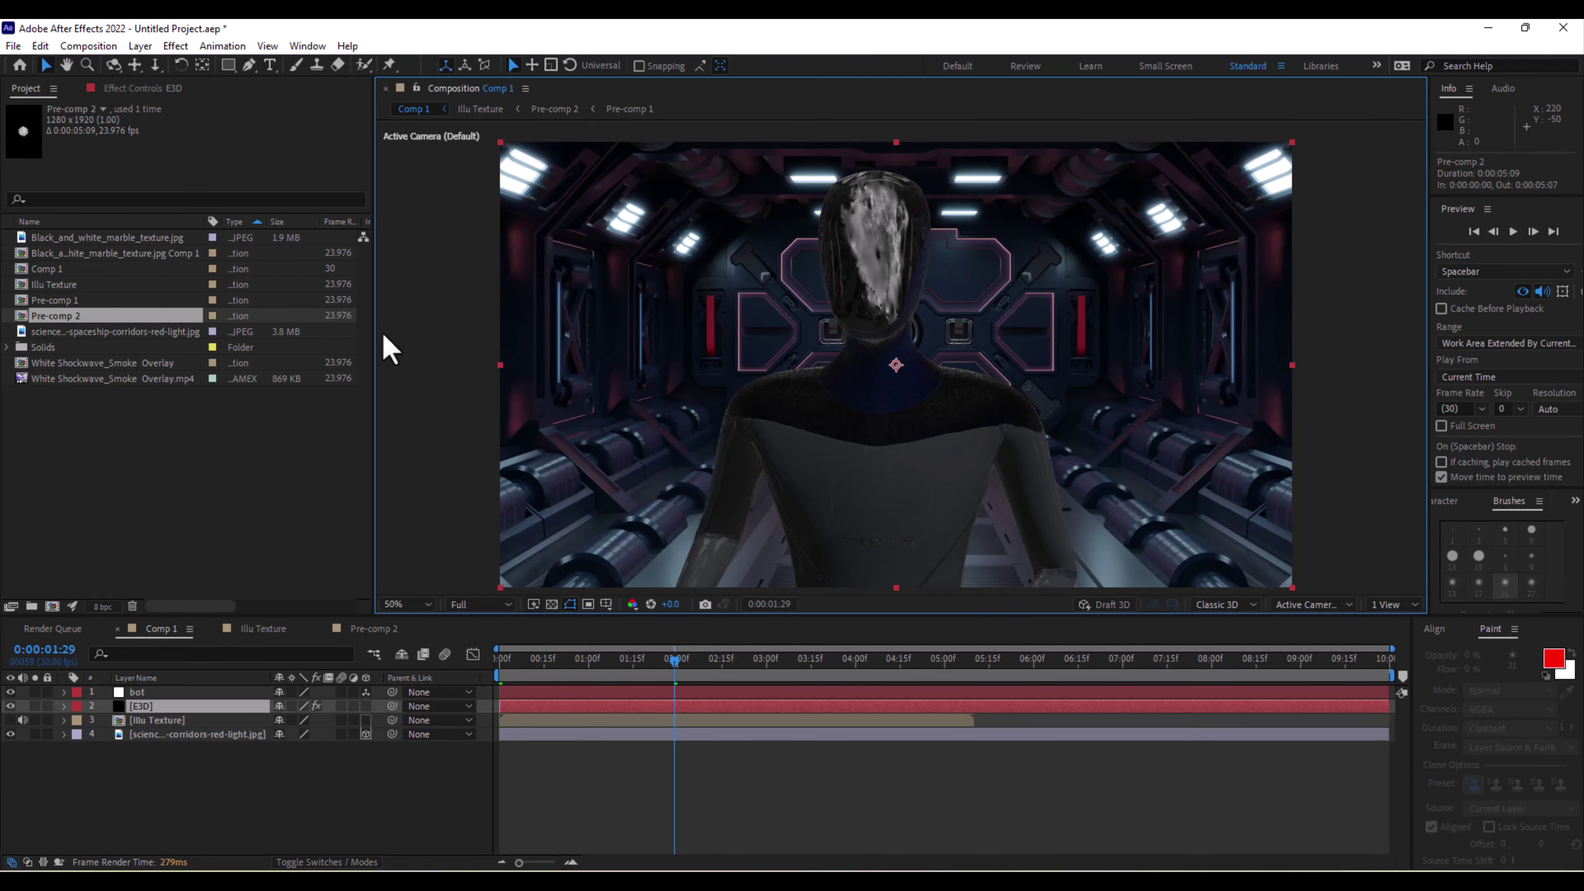
click(170, 723)
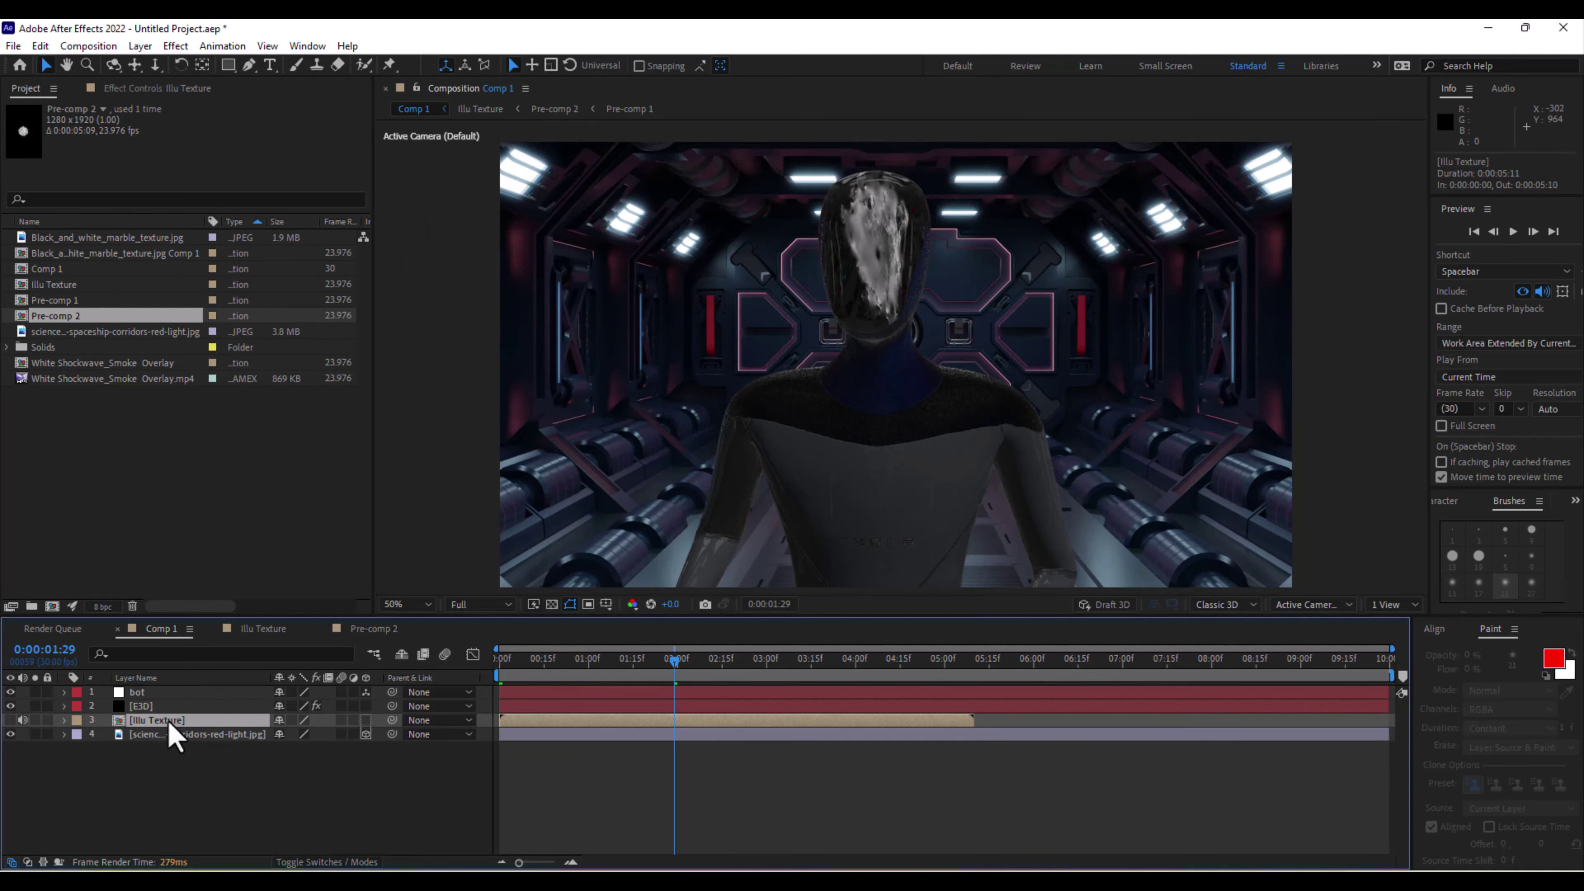
double_click(170, 724)
drag(914, 375, 915, 400)
click(415, 109)
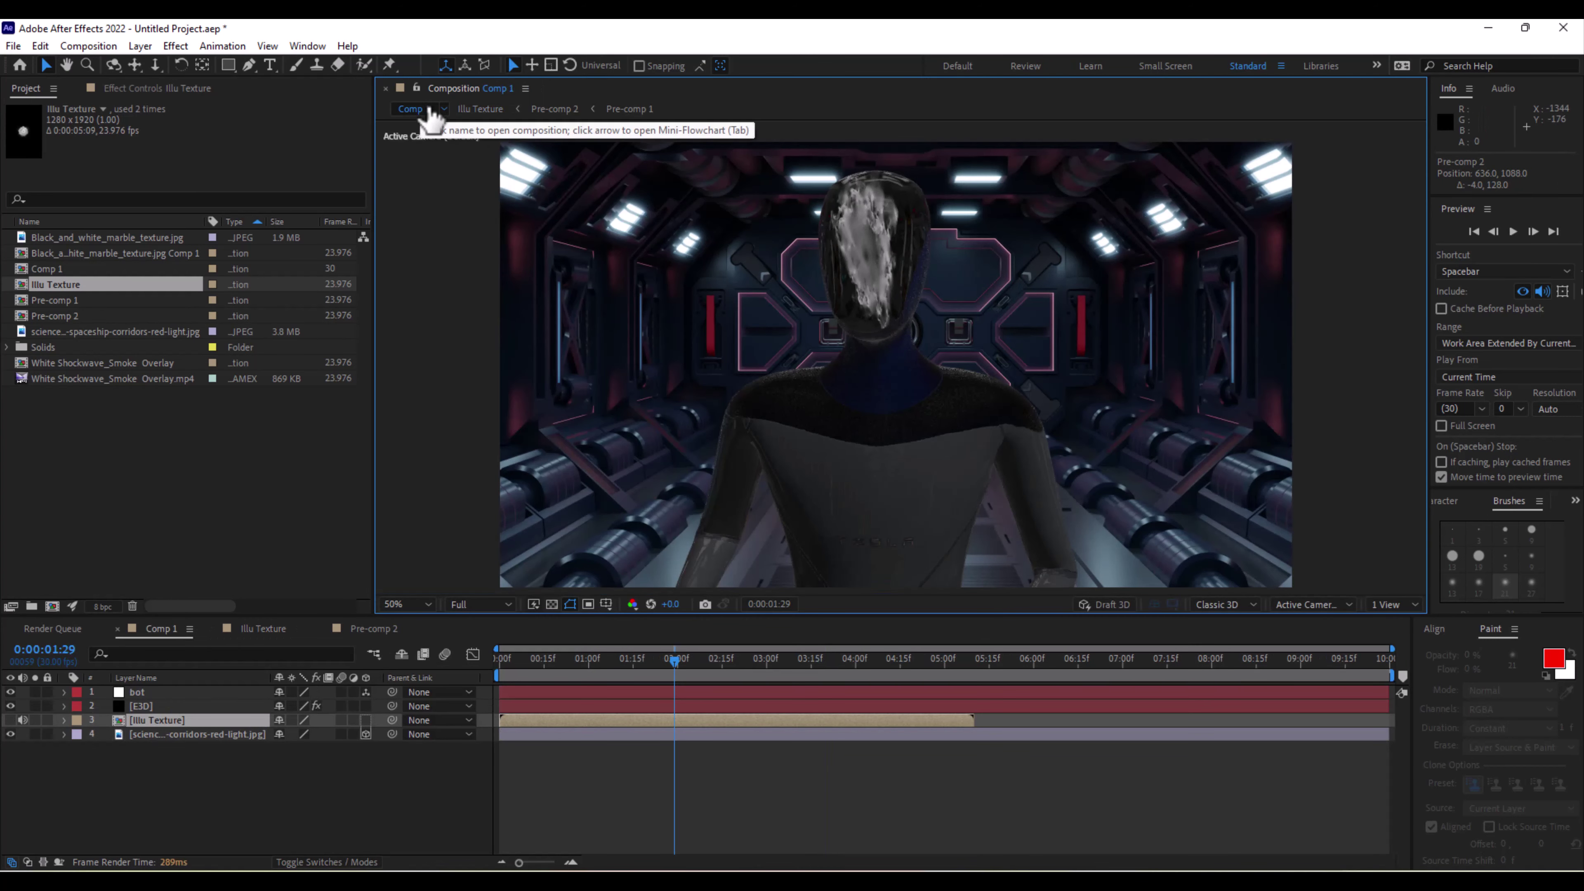
Widen Pre-comp 2 in the Illu Texture composition to about 114% and check the face in Comp 1.
click(482, 109)
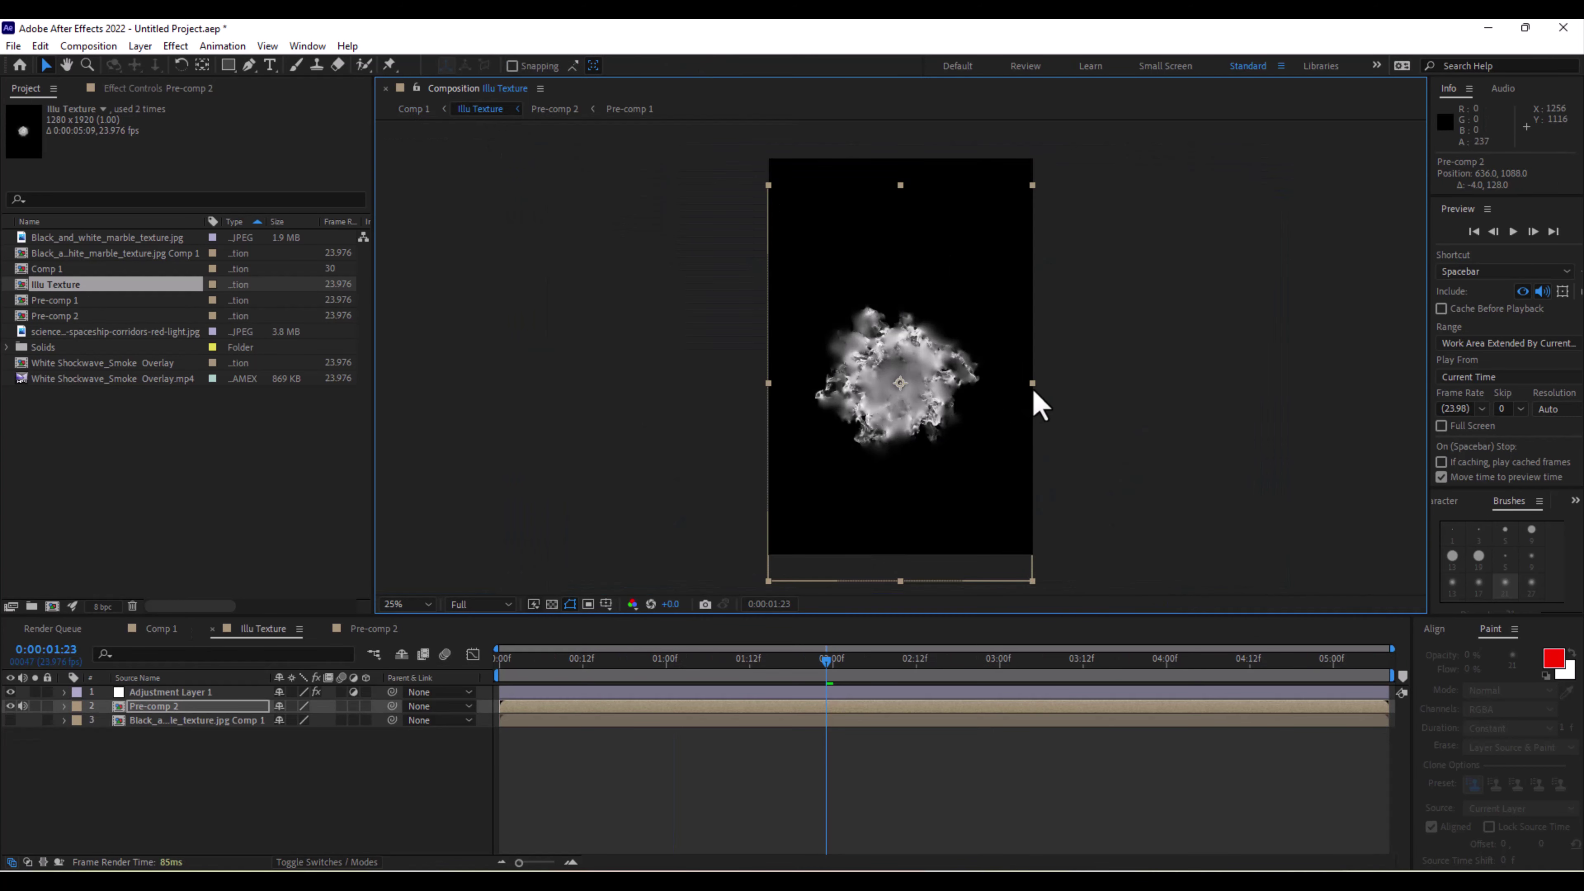
click(1048, 399)
click(1027, 429)
drag(1033, 357, 1051, 359)
click(181, 707)
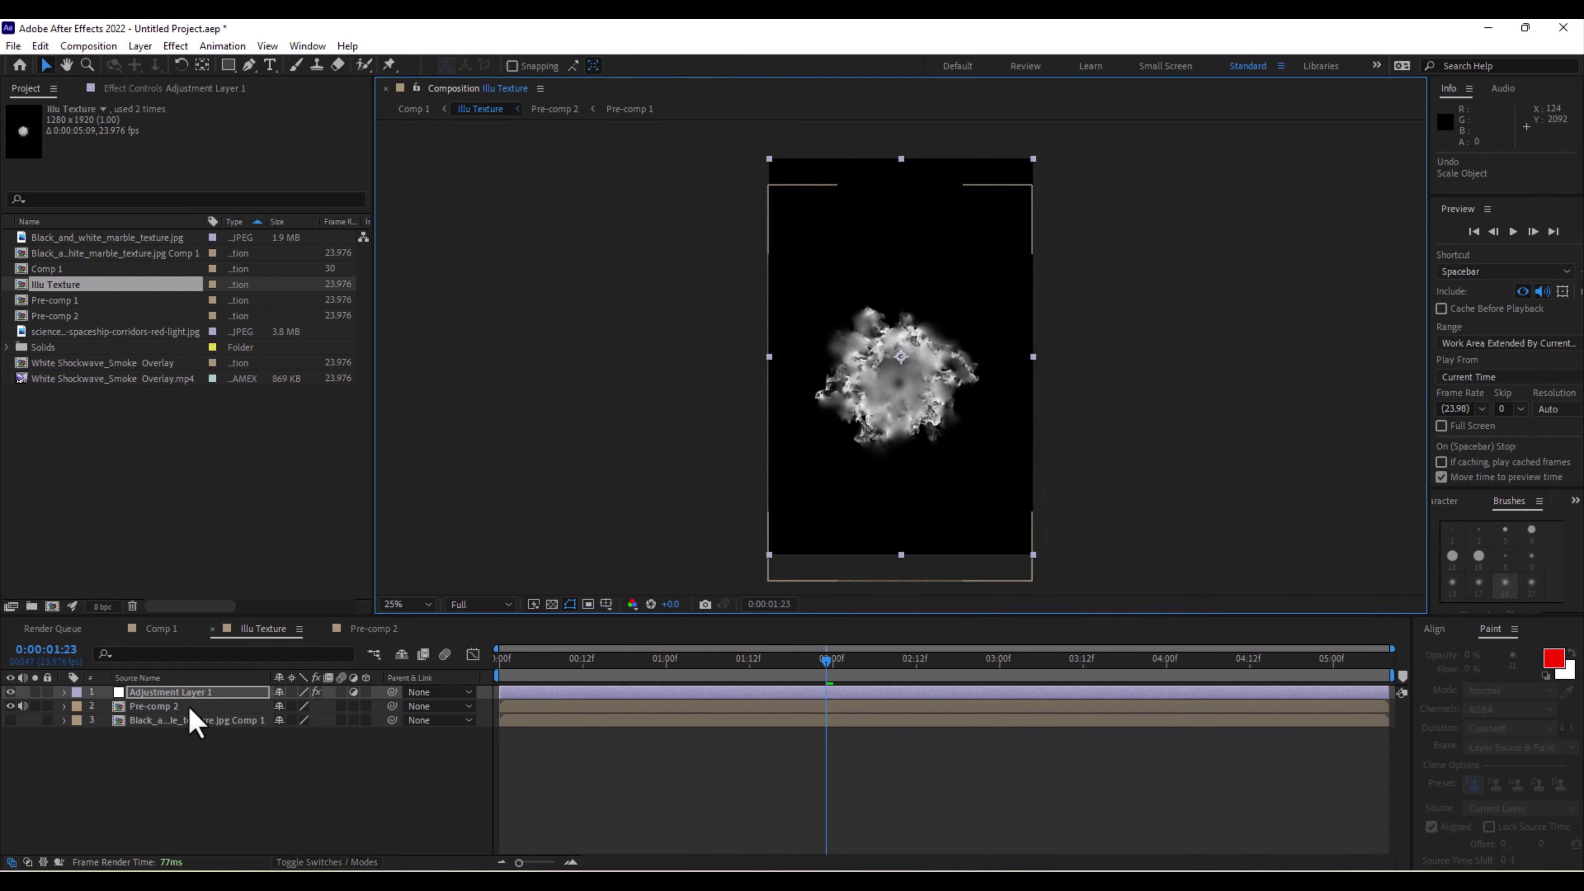
drag(1033, 383, 1051, 383)
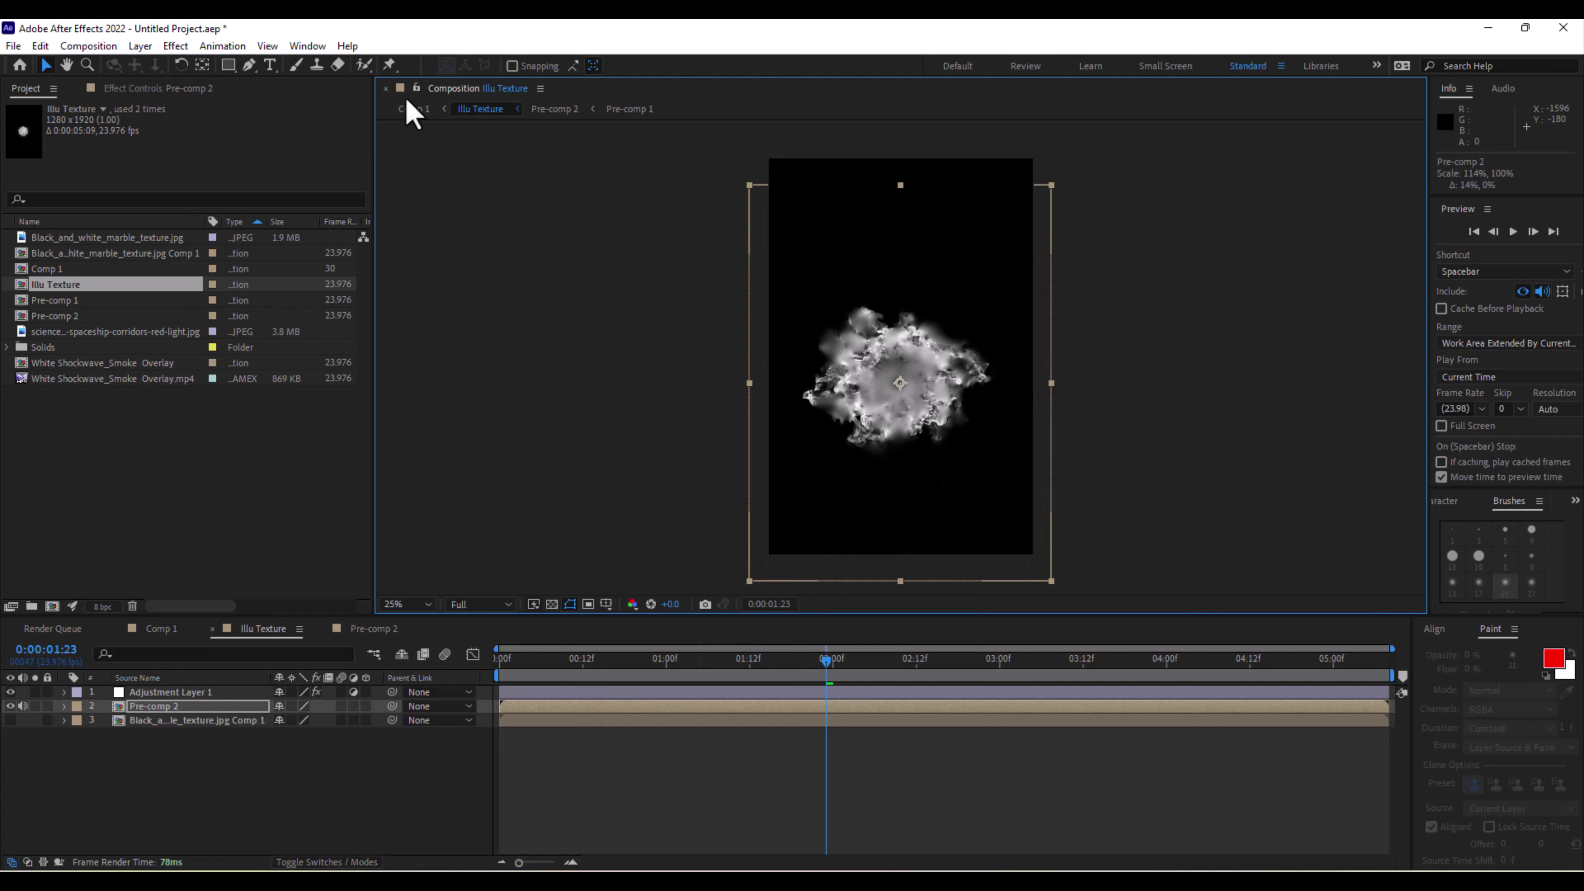
click(410, 109)
Stretch Pre-comp 2 vertically in Illu Texture to about 181%, checking the face coverage in Comp 1 between adjustments.
click(464, 108)
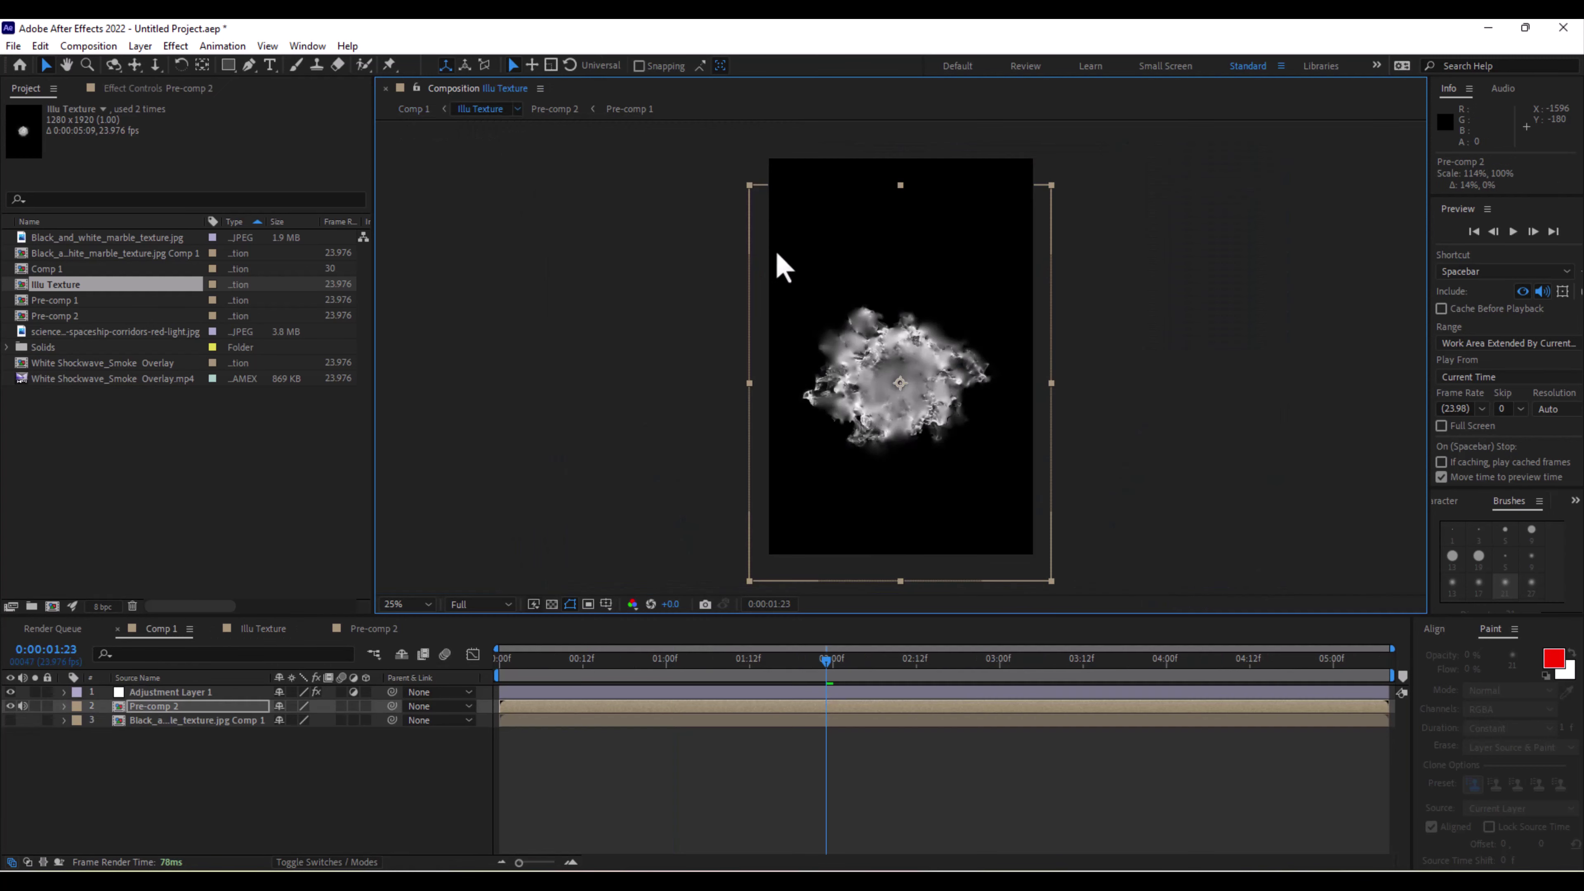
drag(900, 583, 902, 663)
click(414, 111)
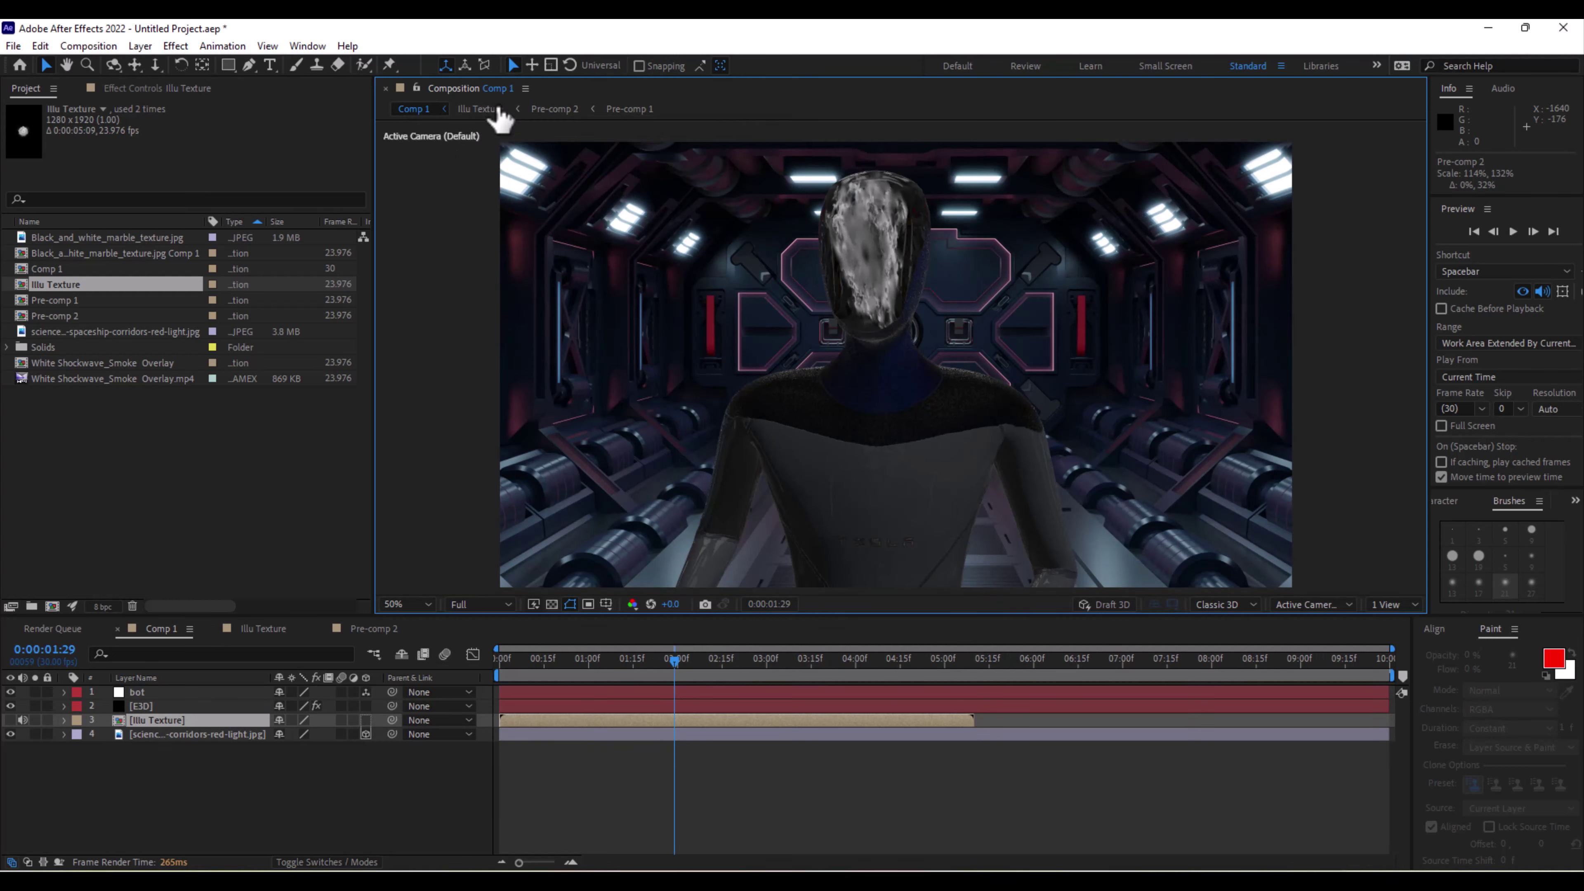
click(491, 111)
scroll(898, 444, down, 2)
drag(900, 503, 903, 545)
click(412, 109)
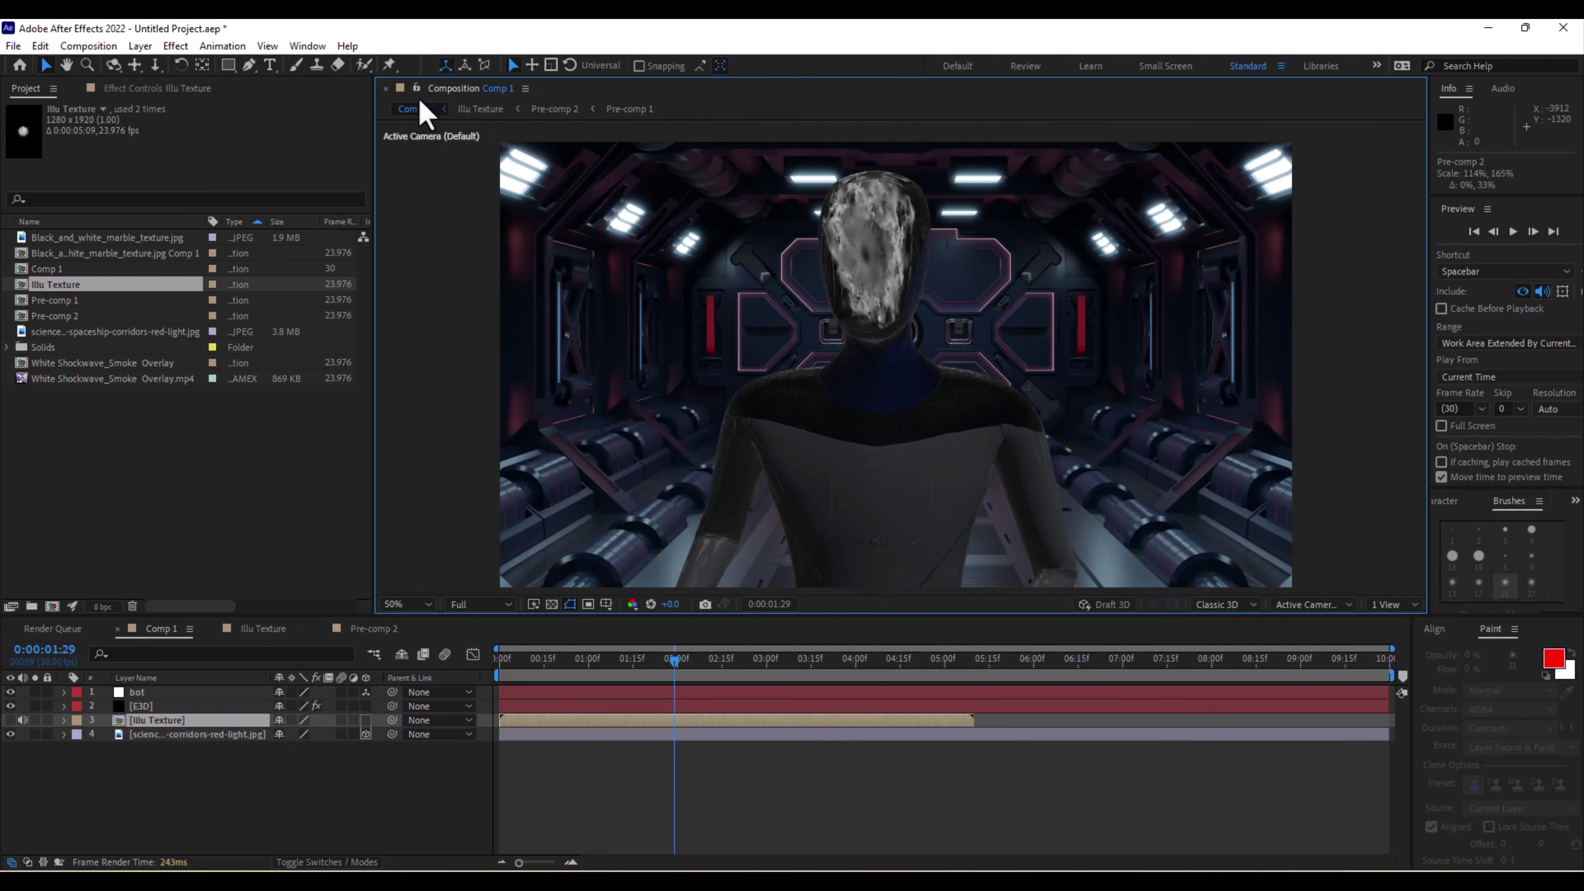
click(480, 110)
drag(898, 530, 904, 549)
click(413, 109)
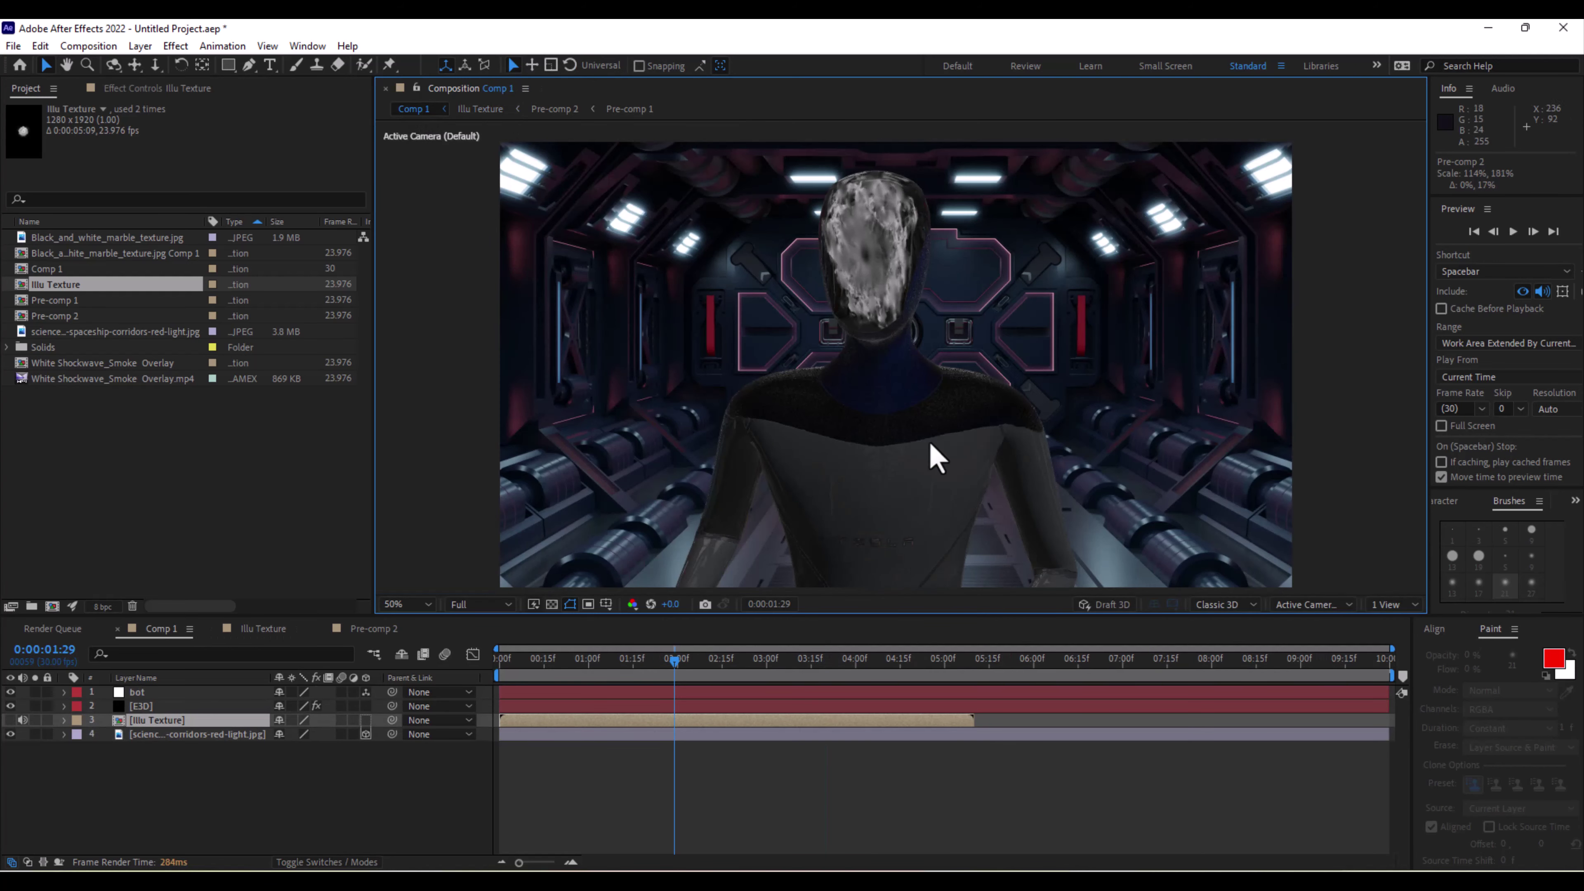
Preview the Comp 1 animation from the first frame to examine the texture on the bot's face.
key(Home)
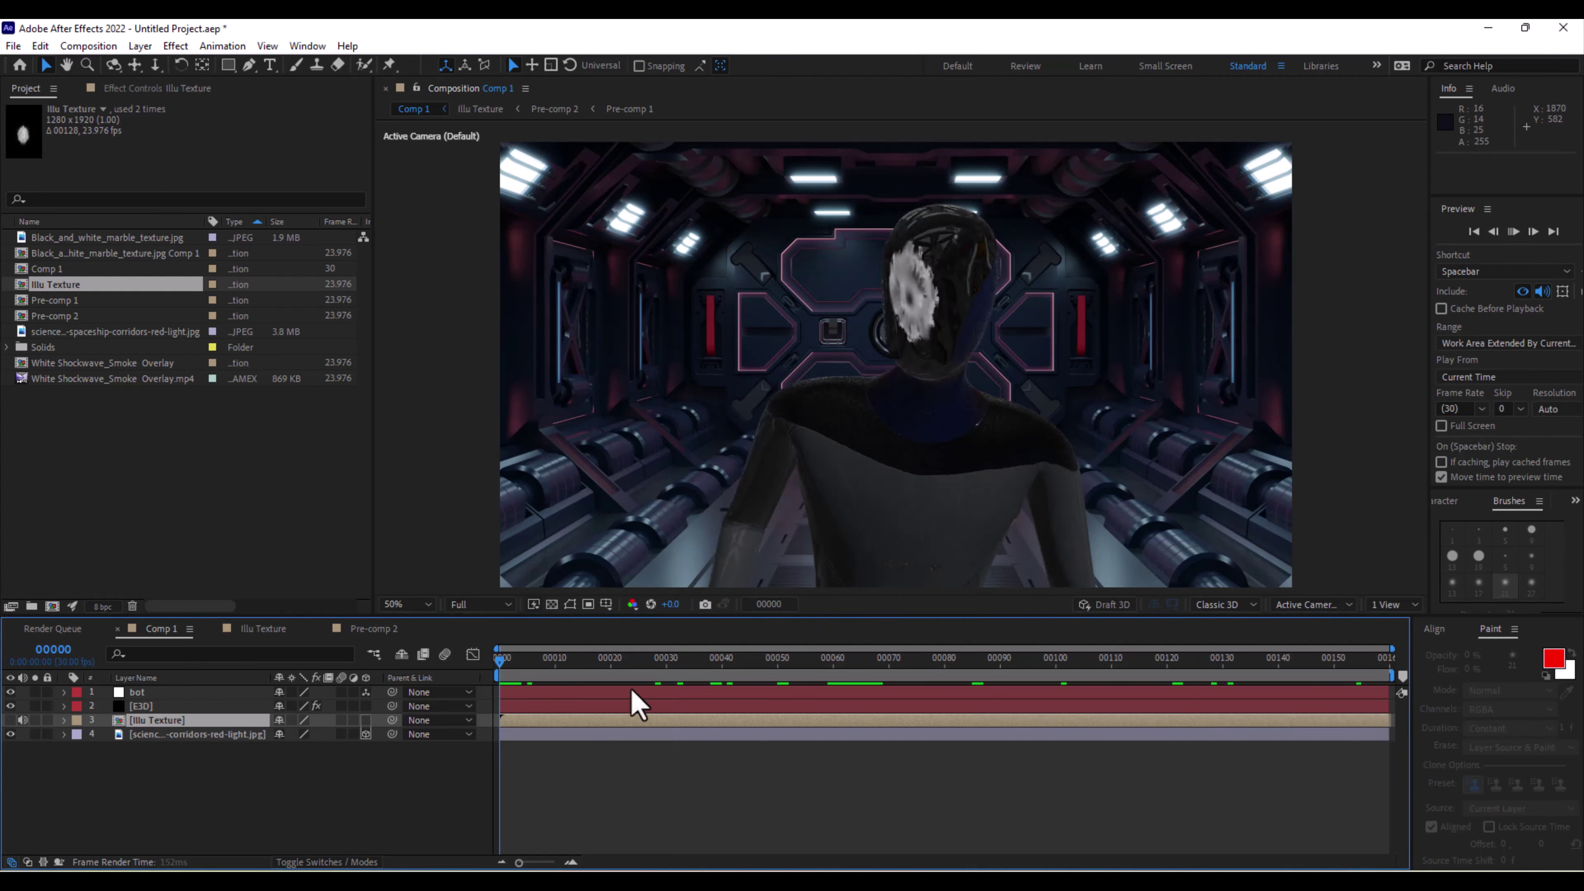
key(space)
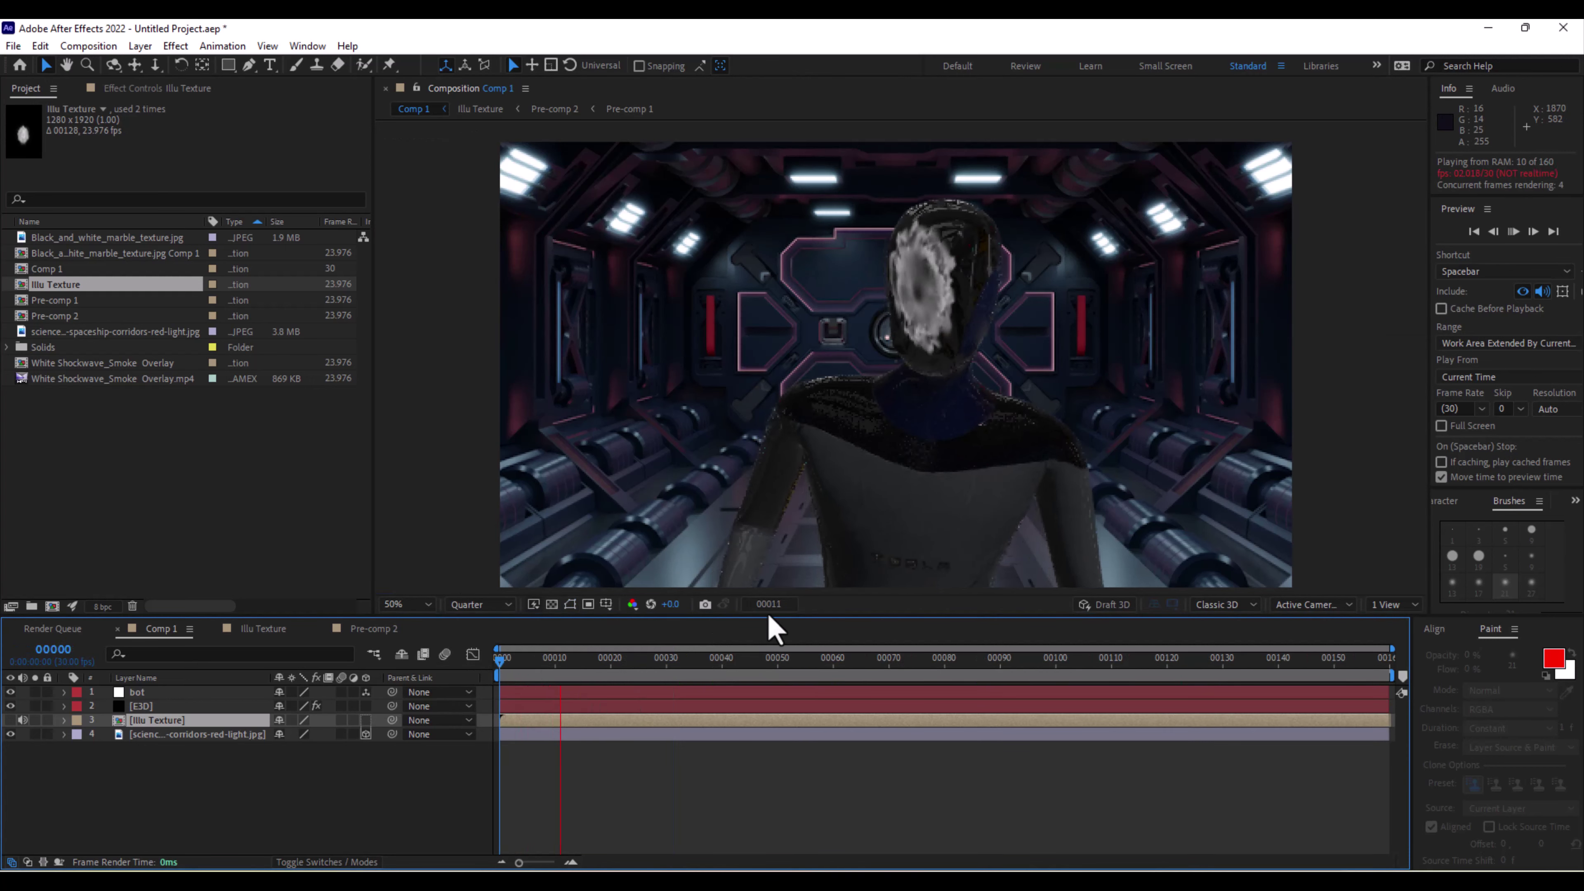
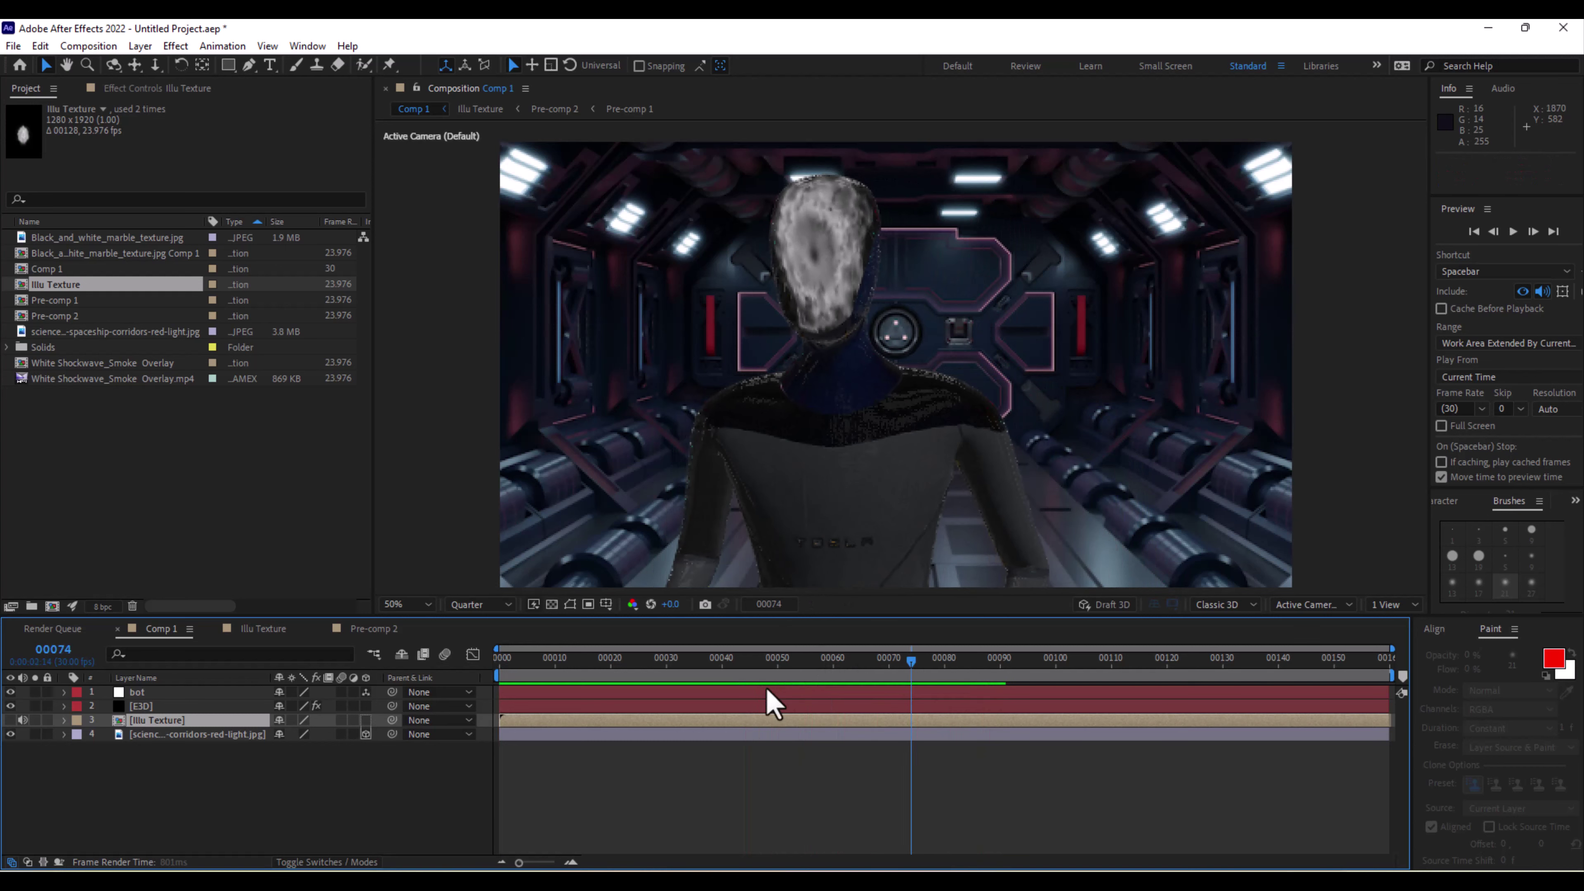
click(919, 367)
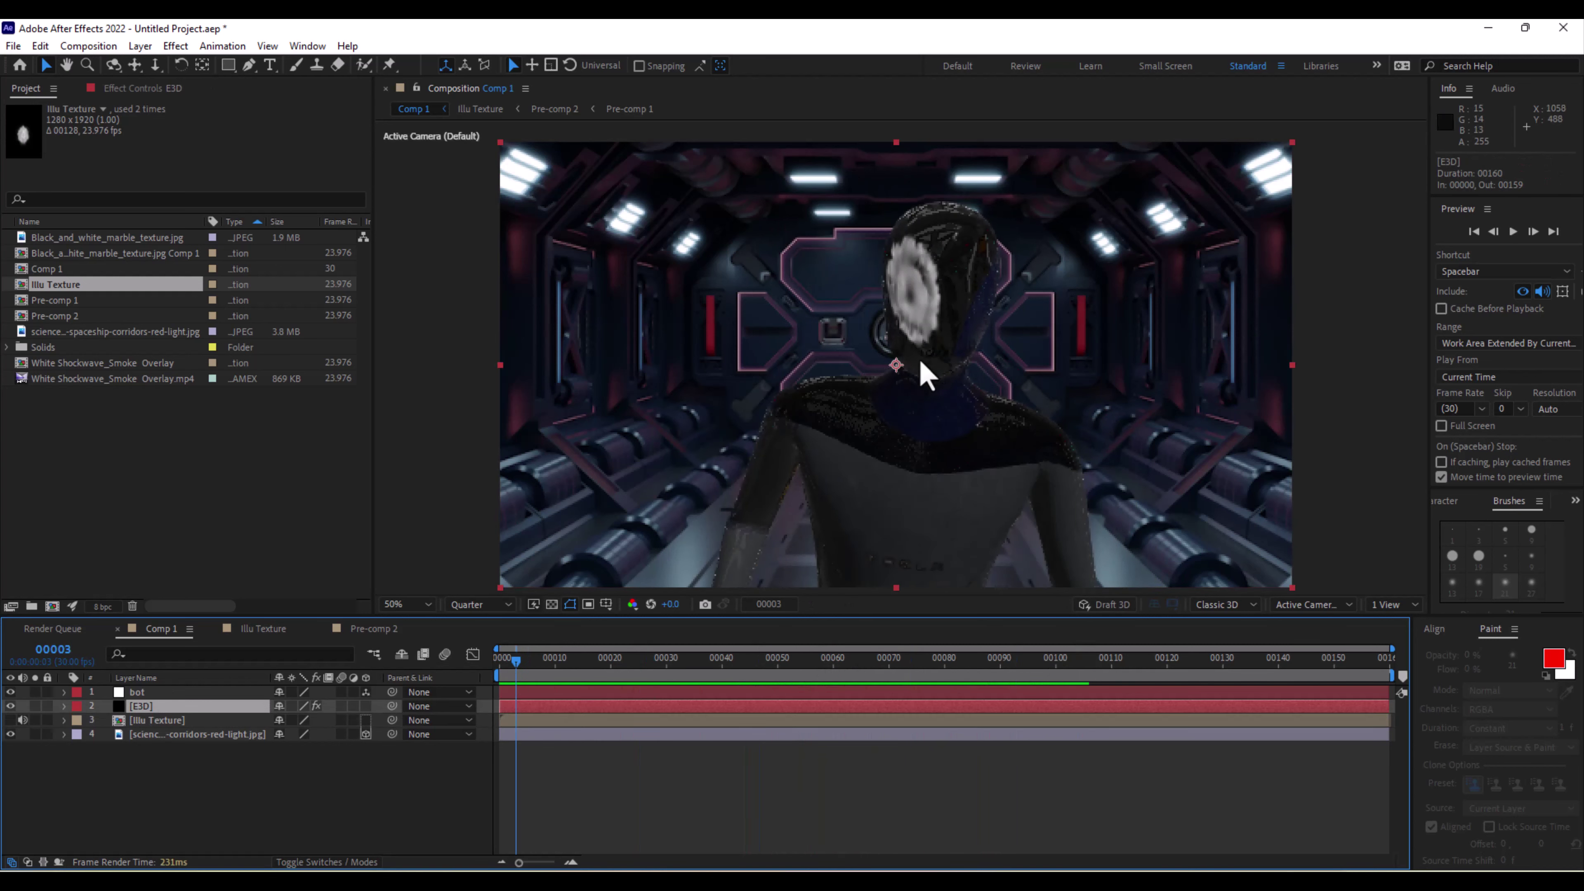
Add a 35mm two-node camera to Comp 1 and place its layer above the bot null.
right_click(139, 808)
mouse_move(324, 584)
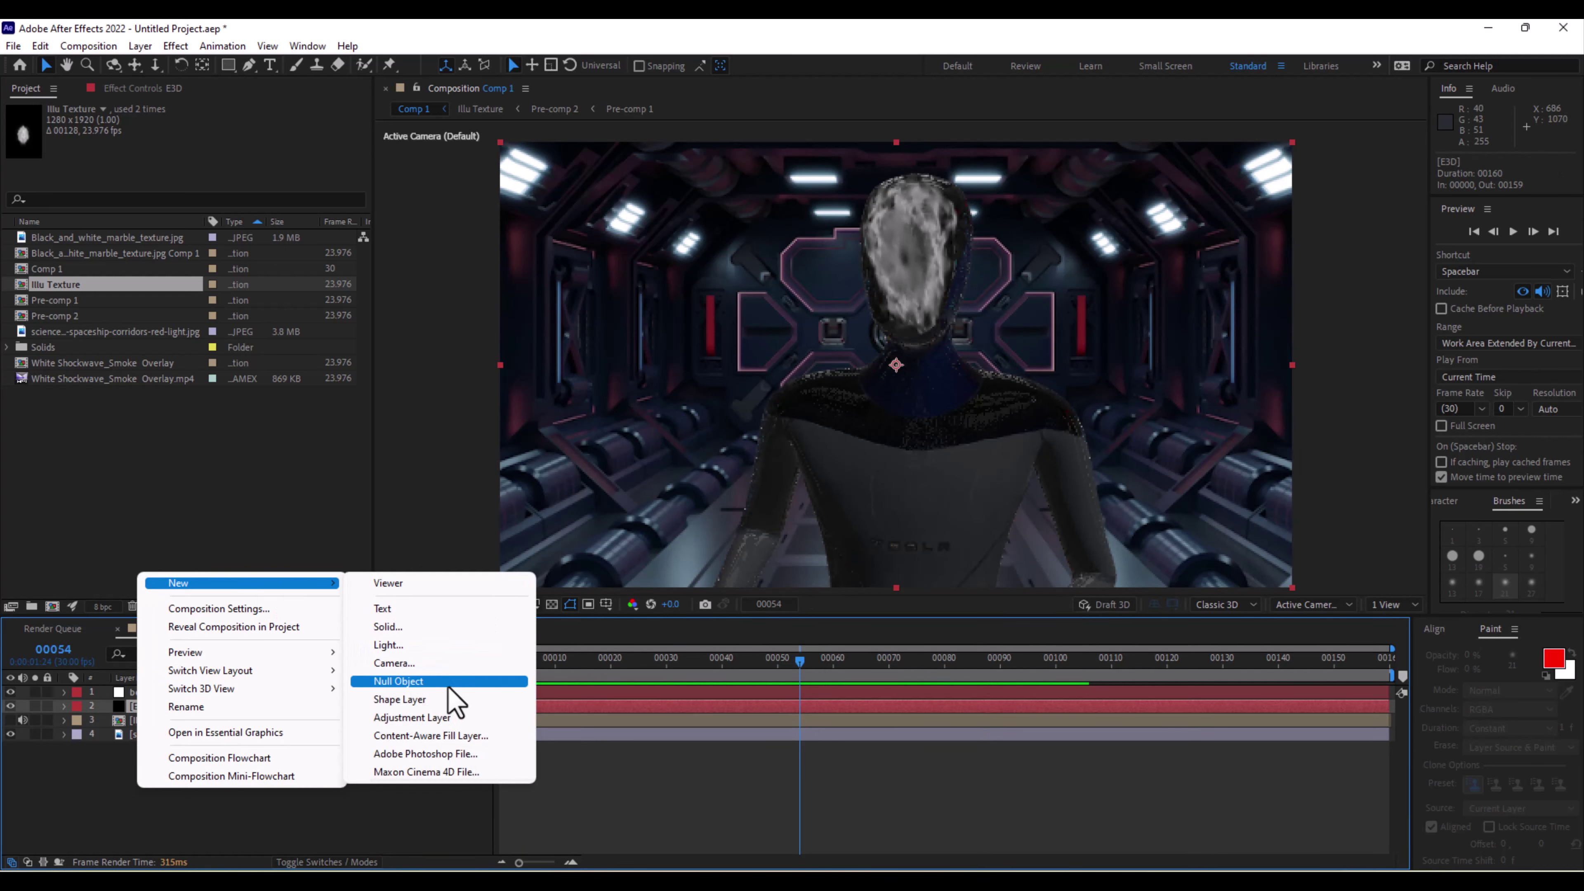
click(422, 662)
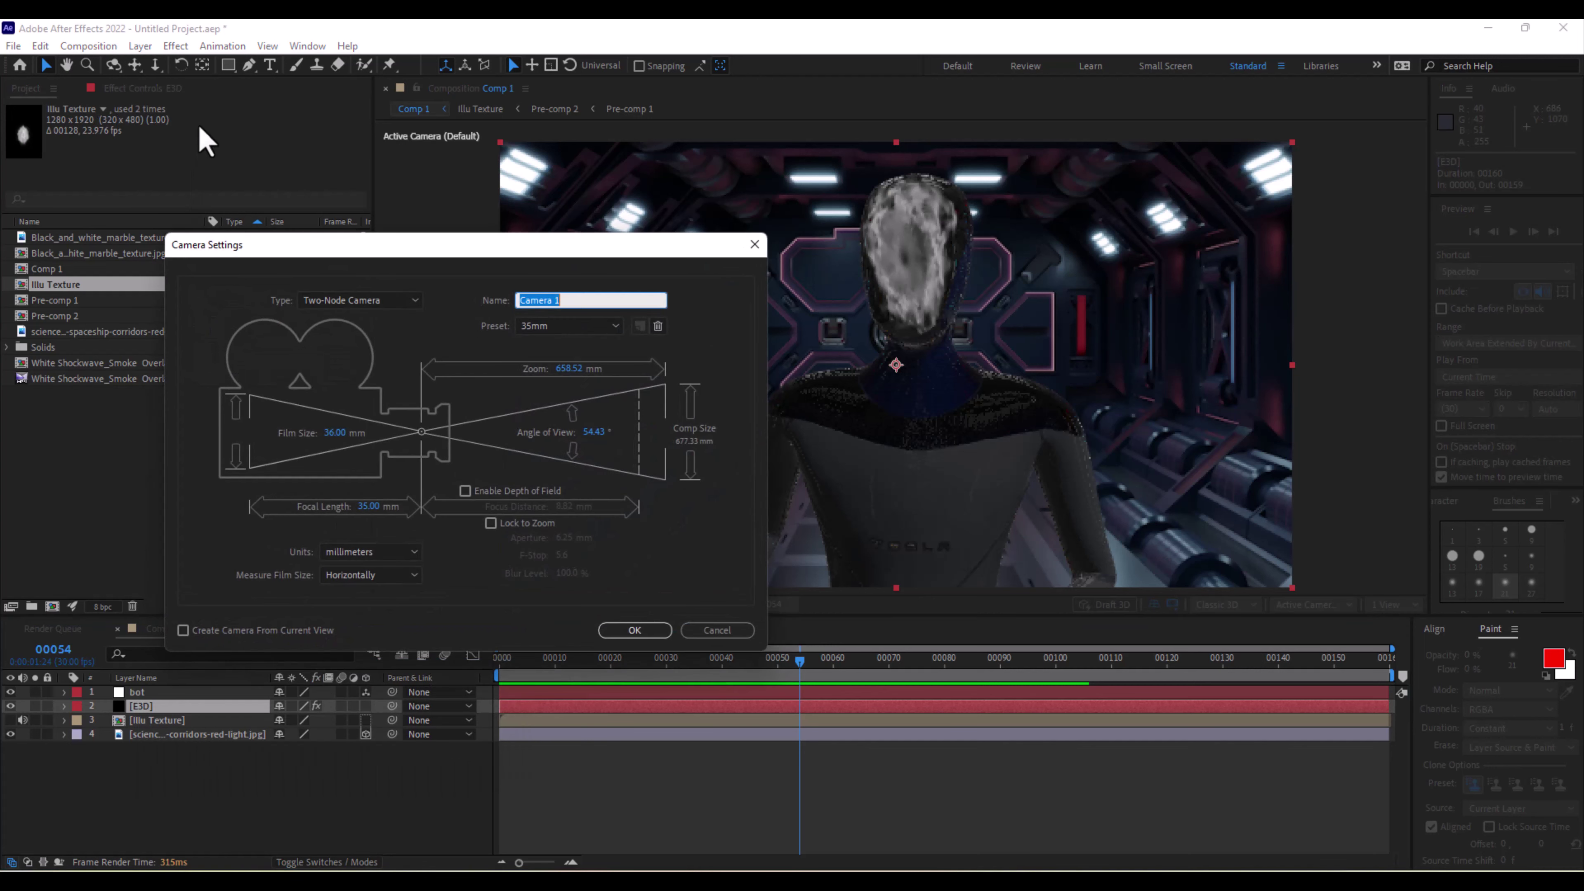
click(627, 632)
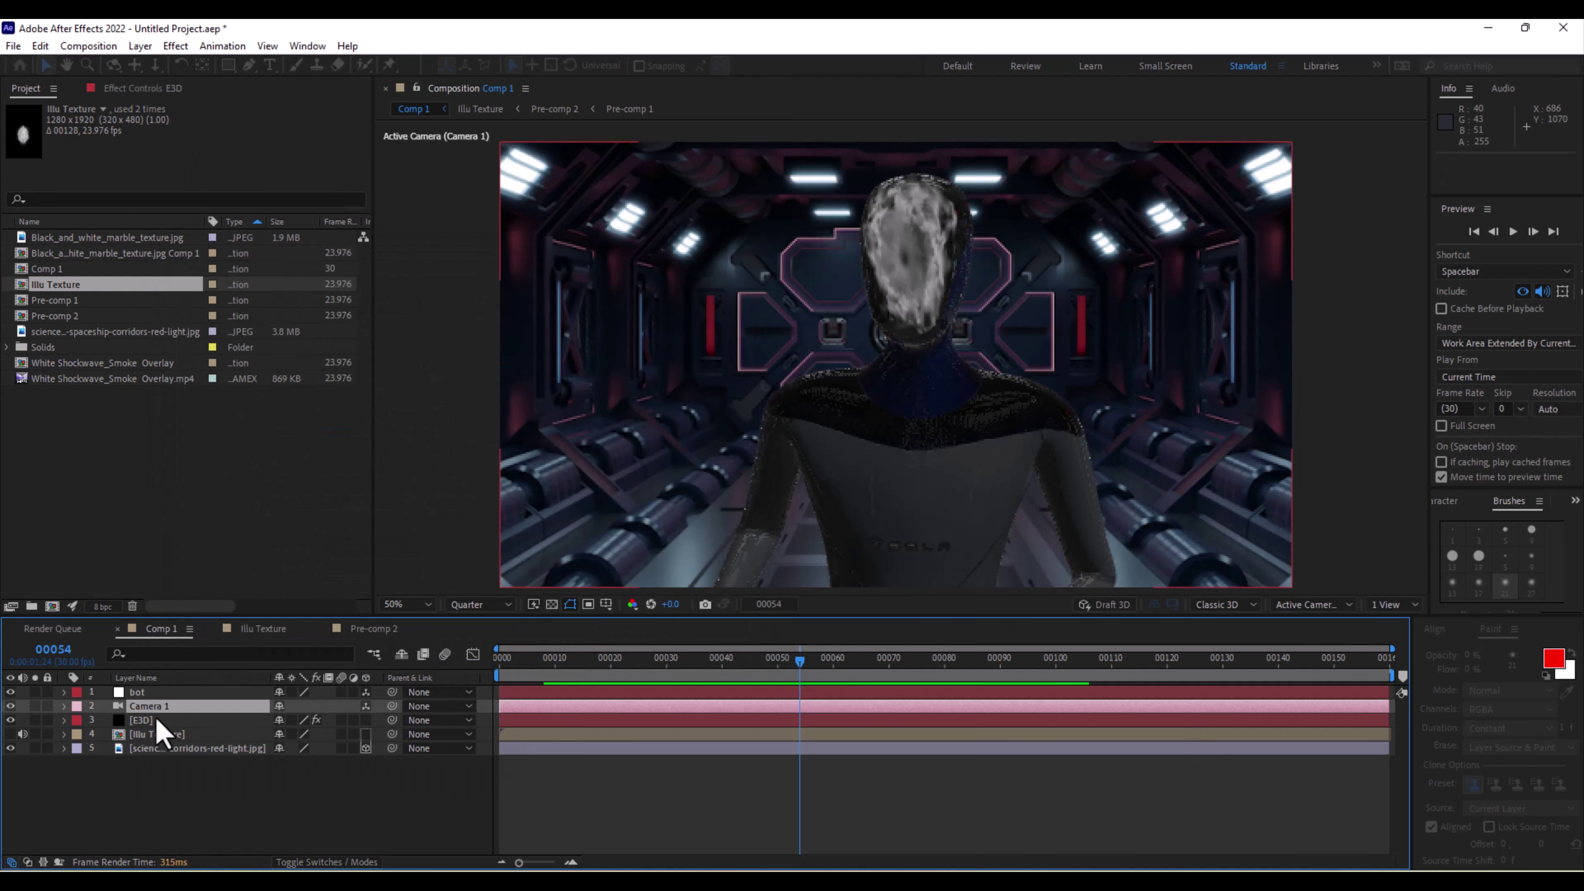
drag(149, 682, 150, 685)
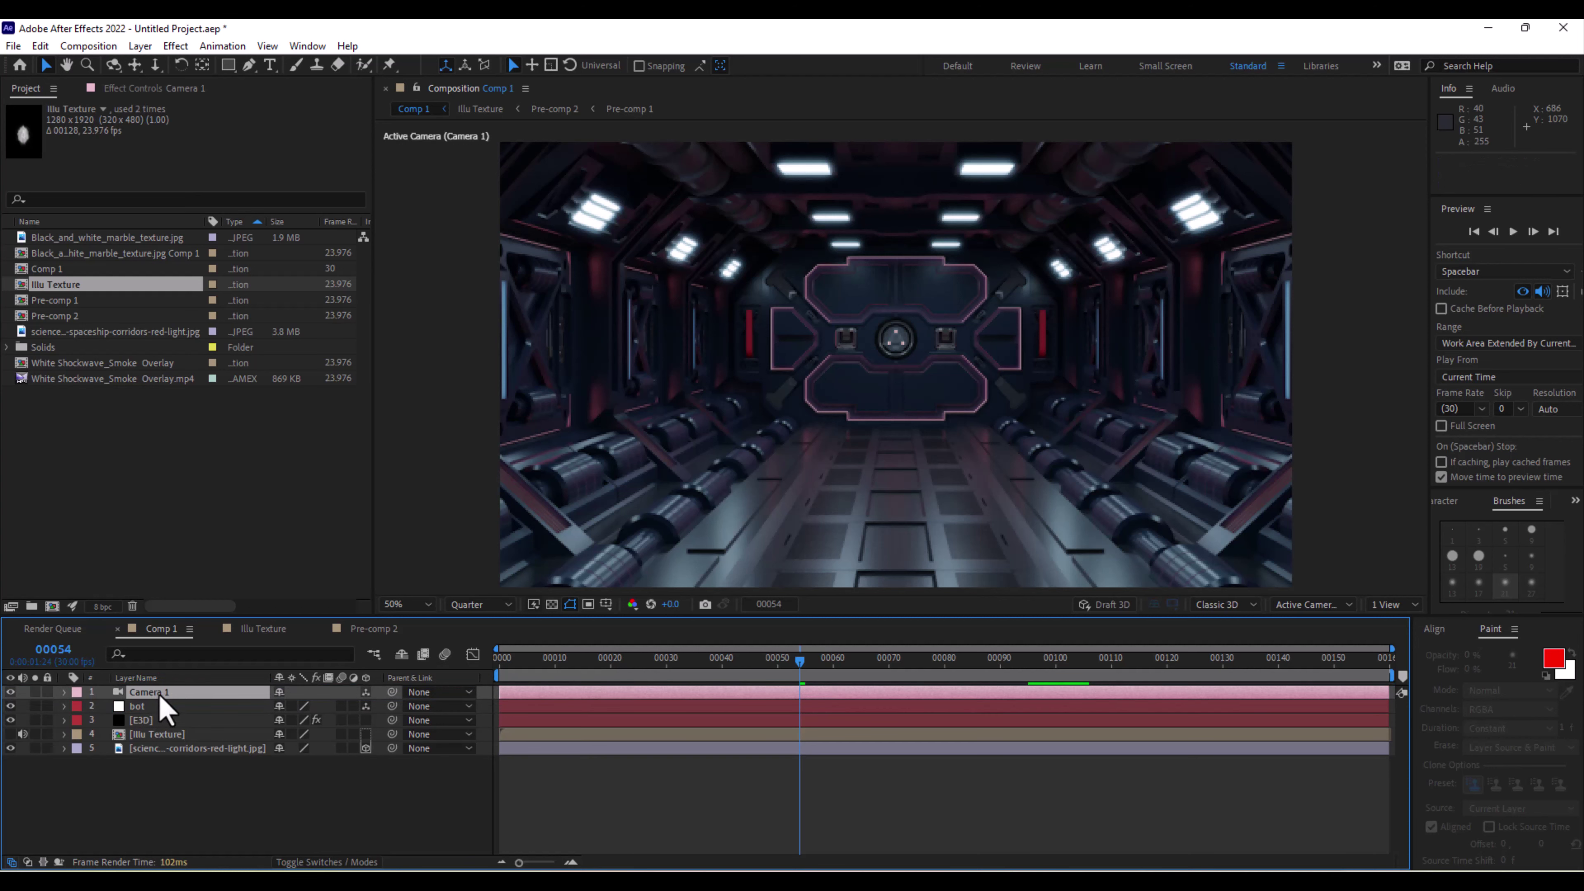
Reveal Camera 1's Position and set it to Y 533 and Z -2602.7 to reframe the bot.
scroll(852, 471, up, 2)
scroll(851, 471, down, 2)
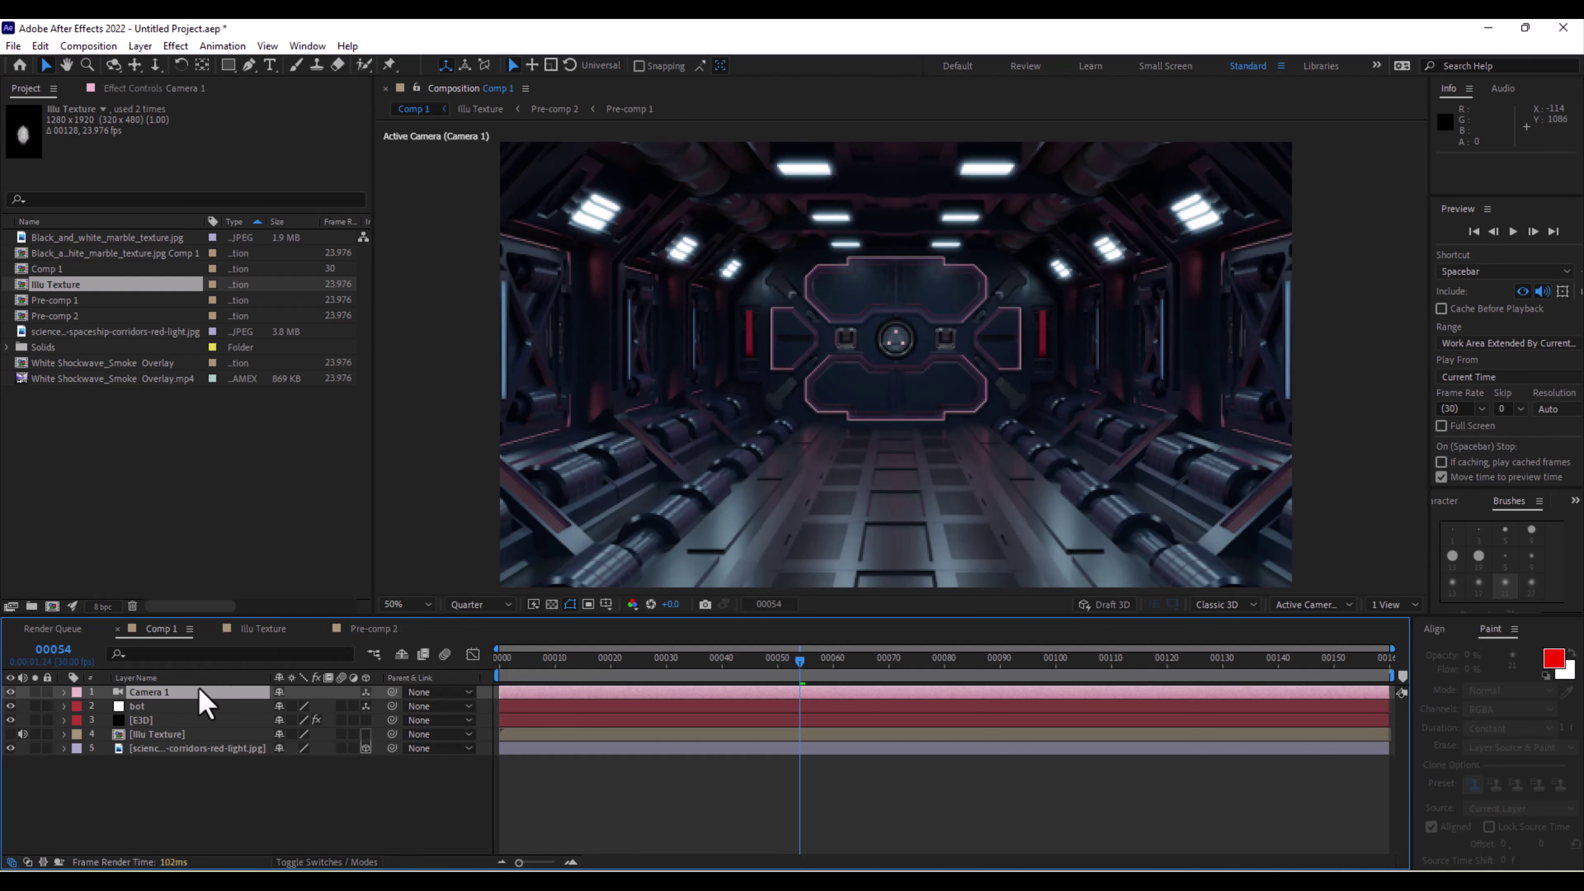
key(p)
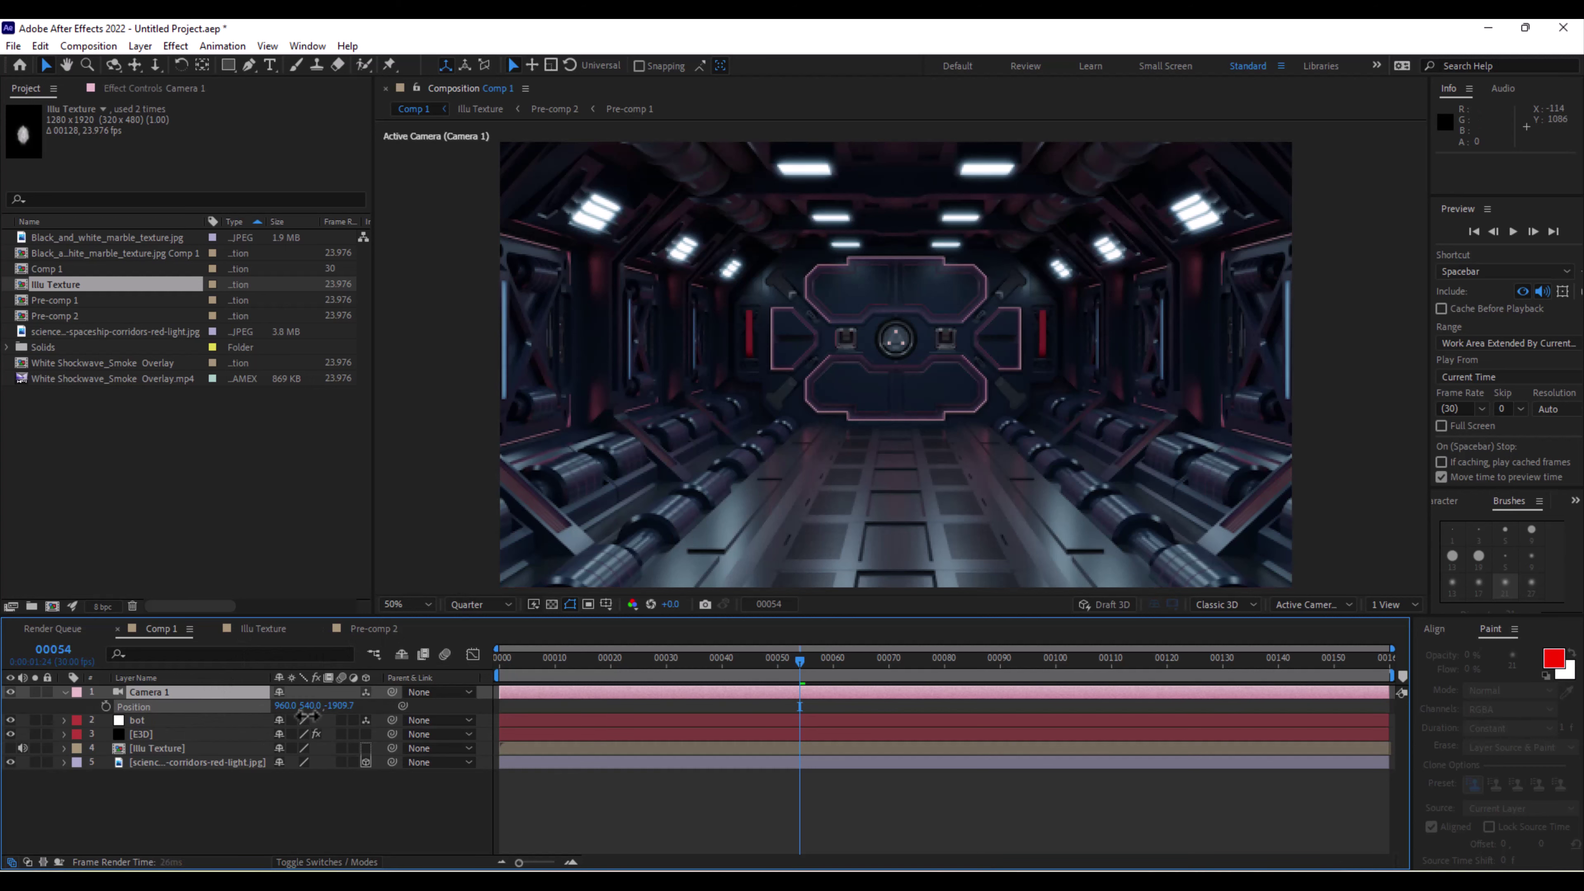
drag(340, 706, 222, 733)
scroll(848, 372, down, 3)
scroll(902, 382, up, 1)
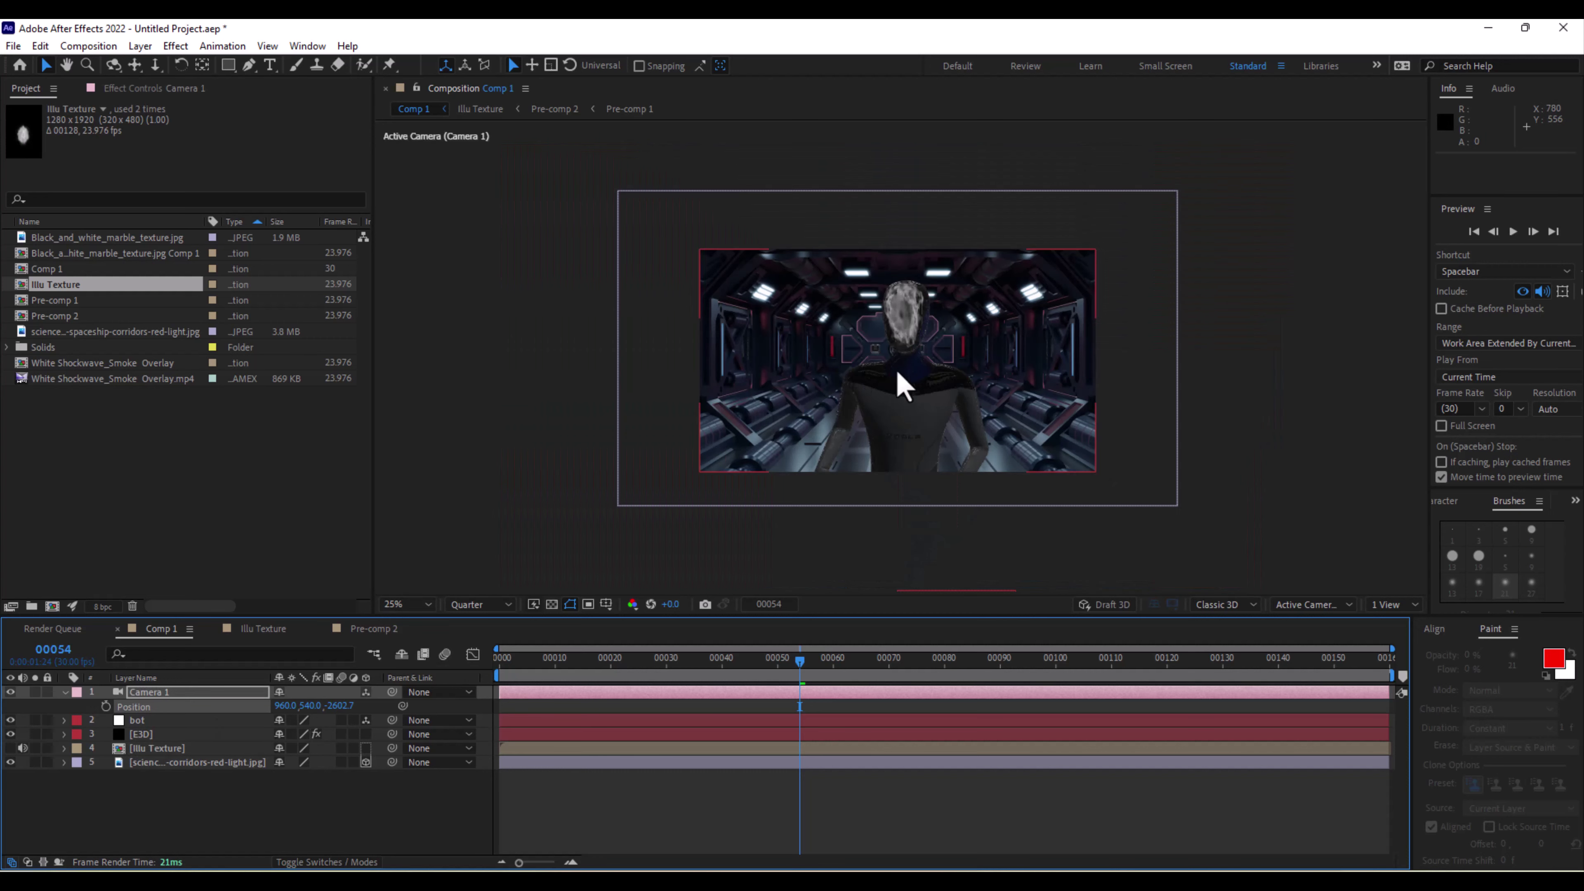
drag(309, 707, 300, 717)
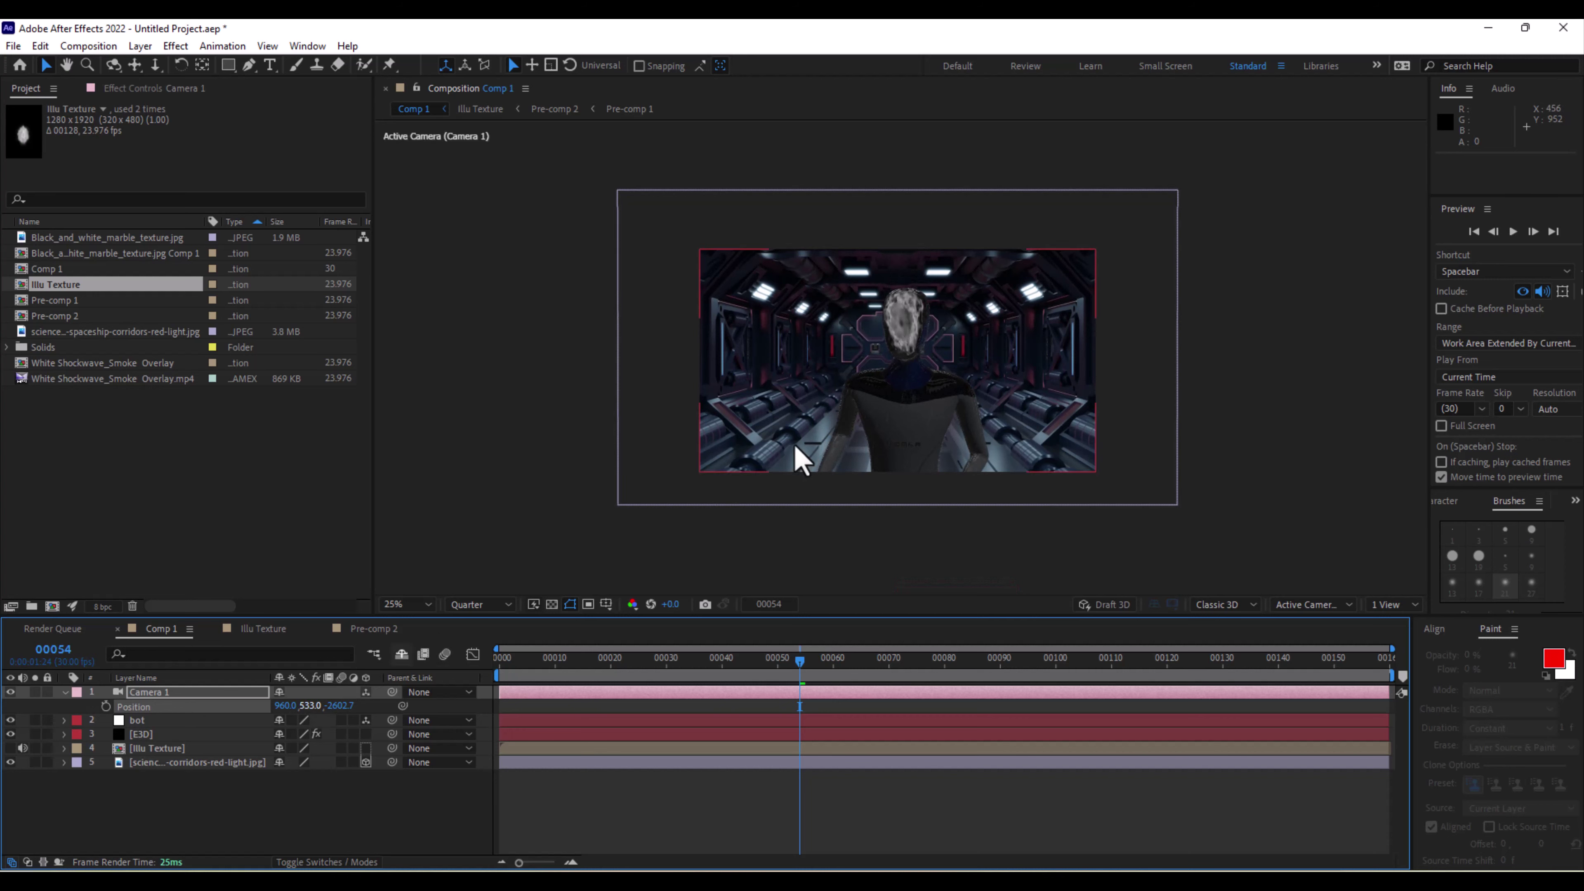
scroll(799, 453, up, 2)
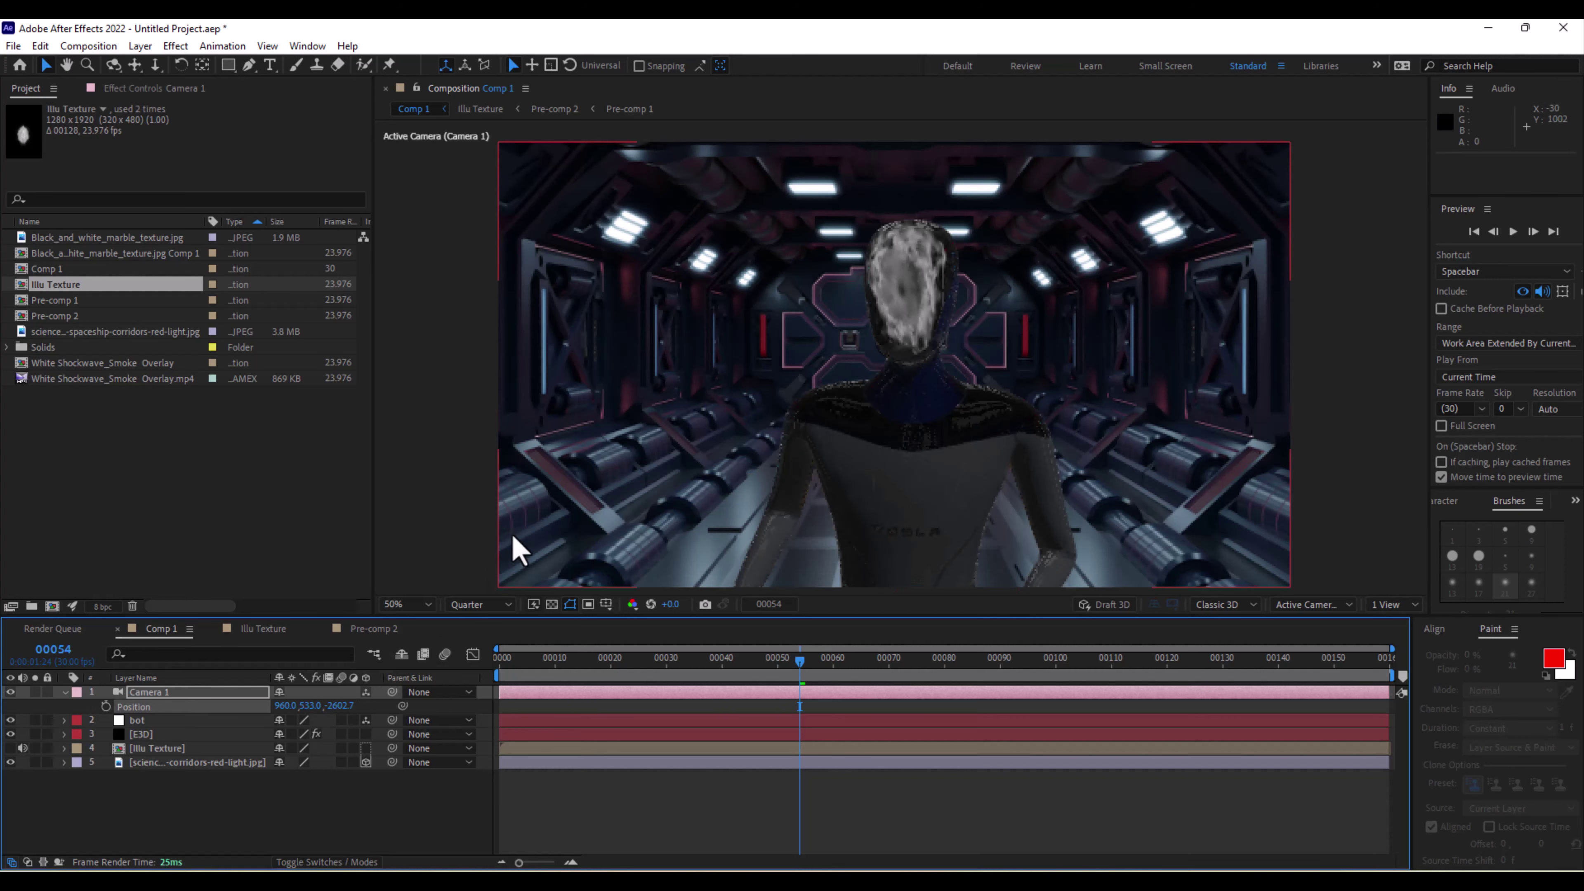
Try the expression wiggle(4,6) on Camera 1's Position and review the camera motion over the opening frames.
alt+click(107, 707)
text(wig)
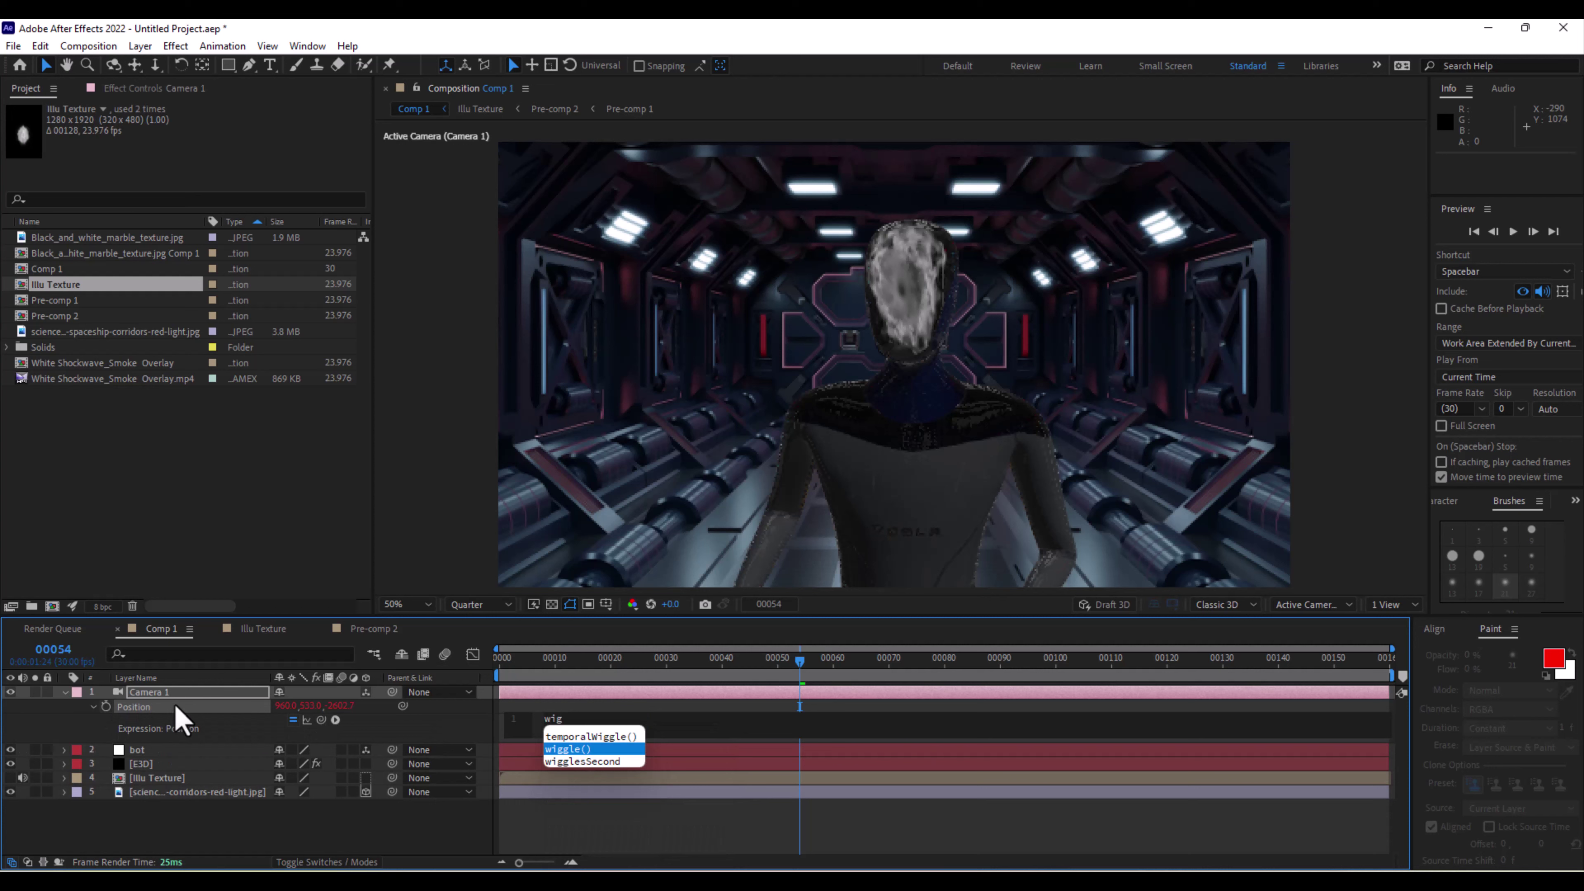
key(Return)
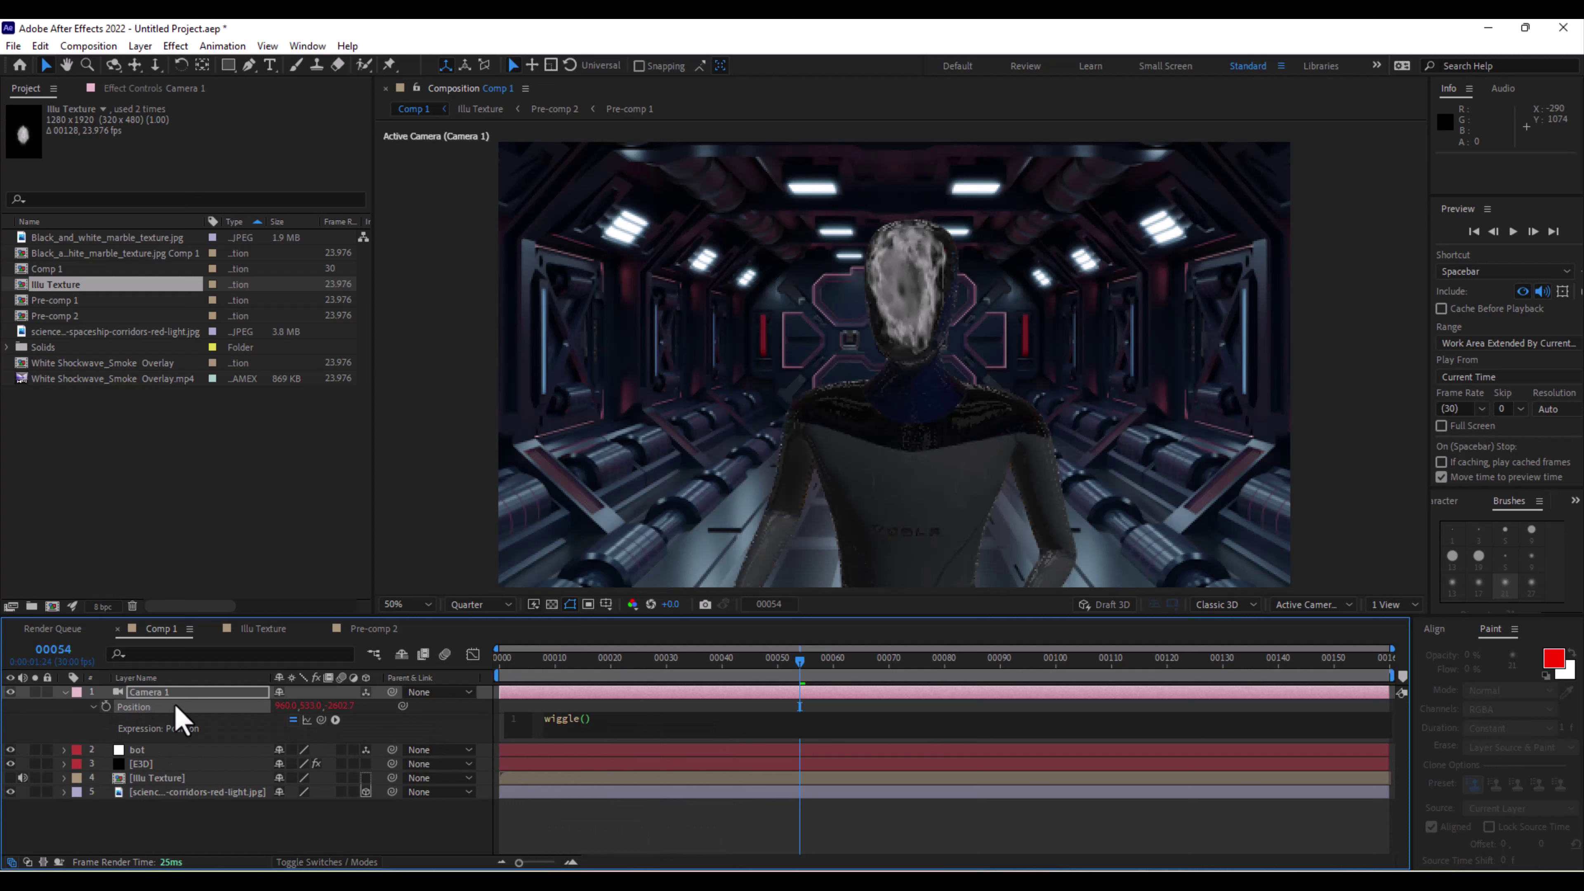
text(4,6)
click(678, 666)
drag(648, 672, 399, 717)
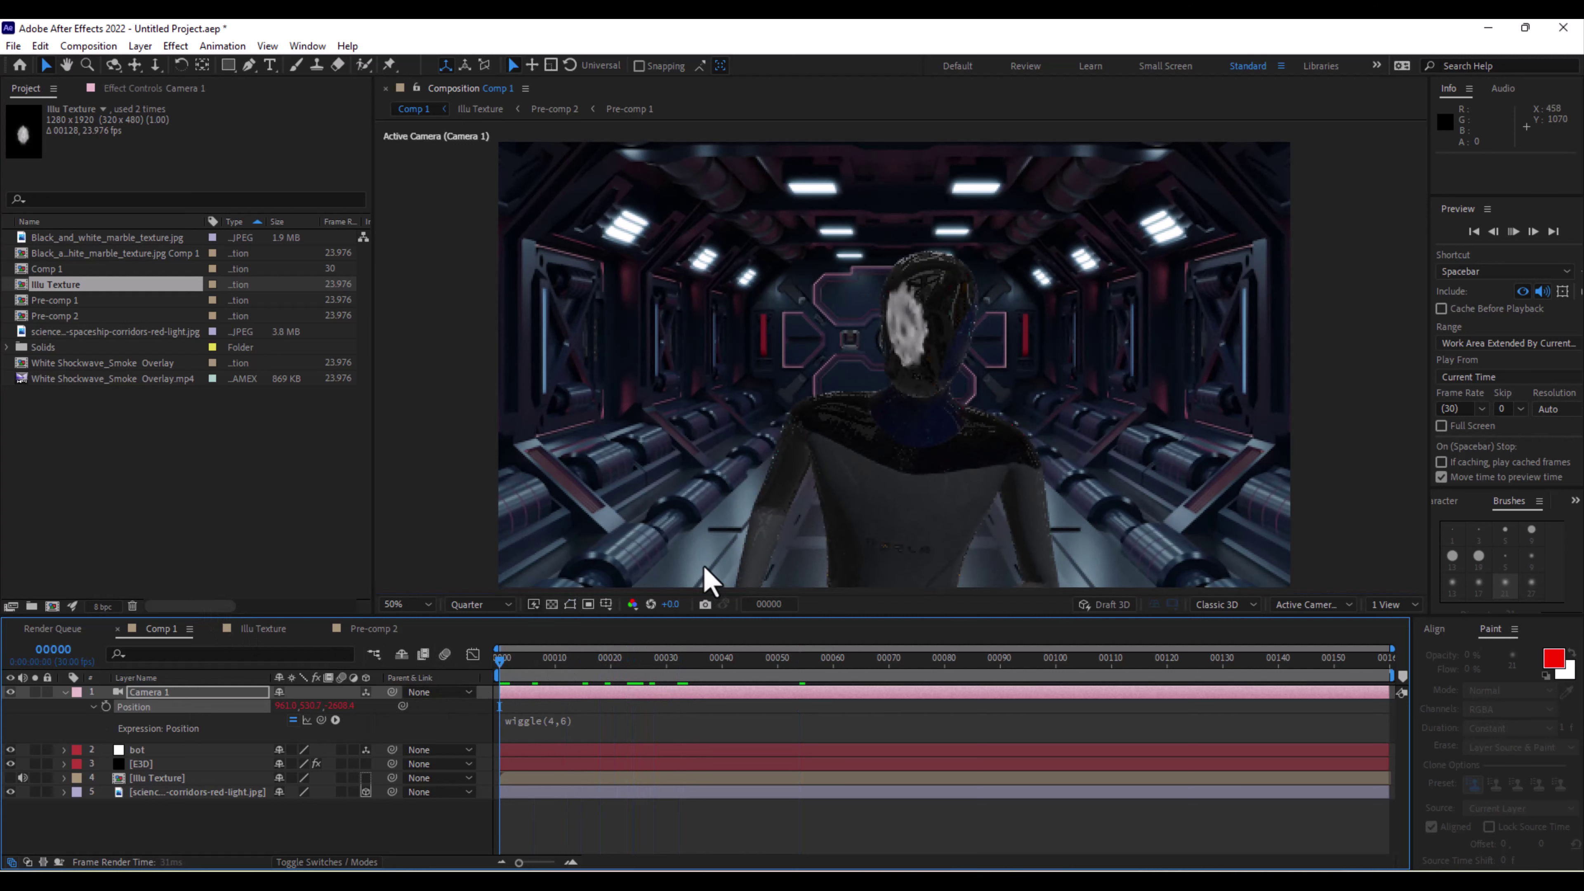
key(space)
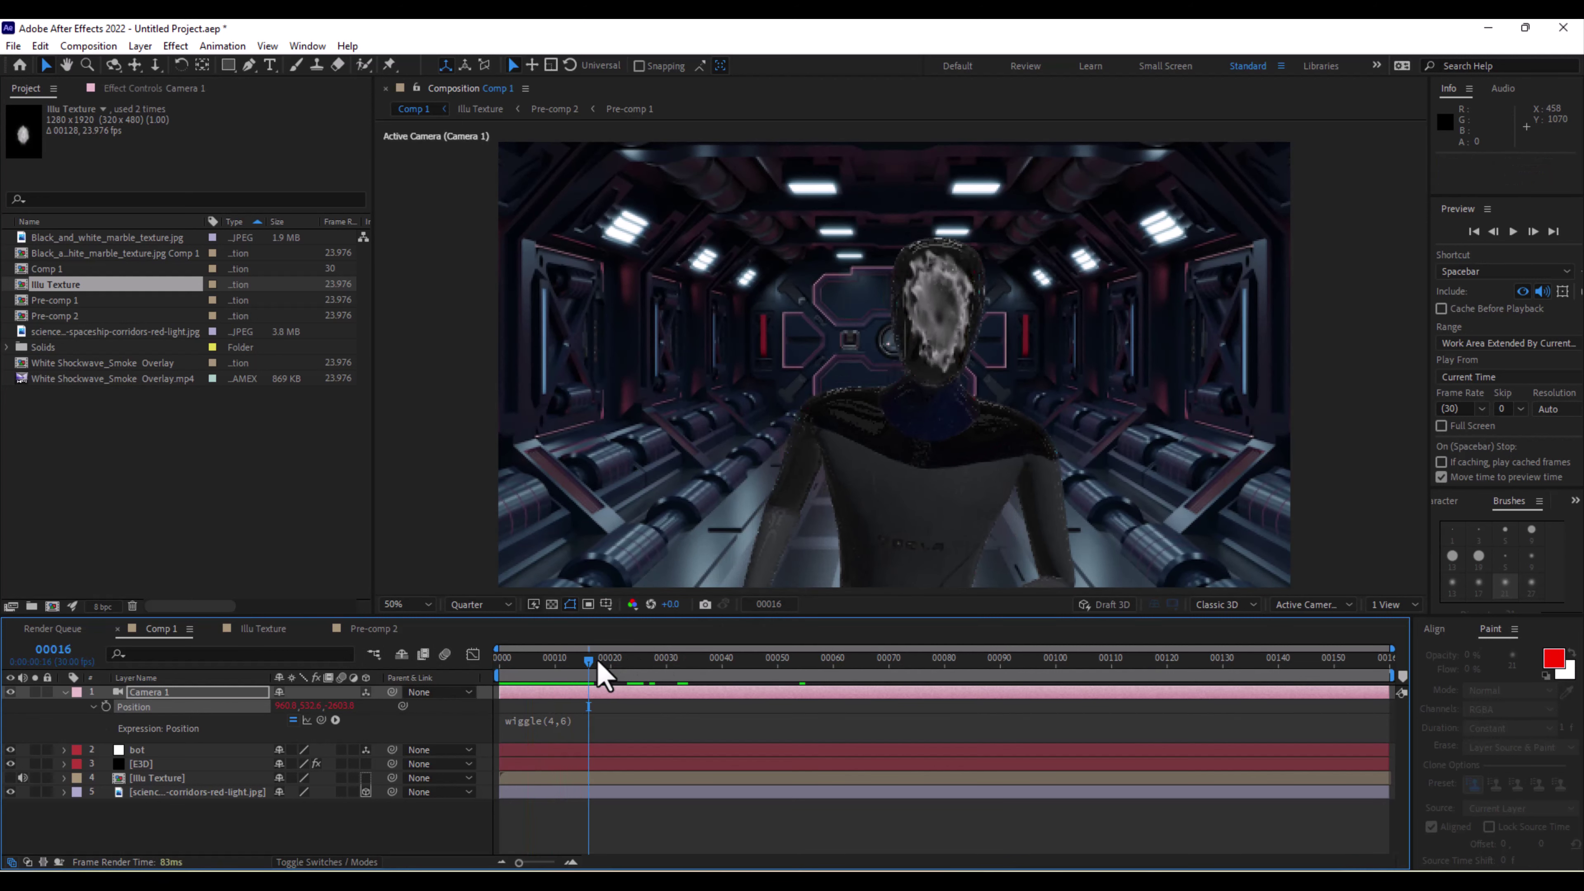
drag(599, 666, 547, 672)
Delete the wiggle expression from Camera 1's Position.
click(575, 723)
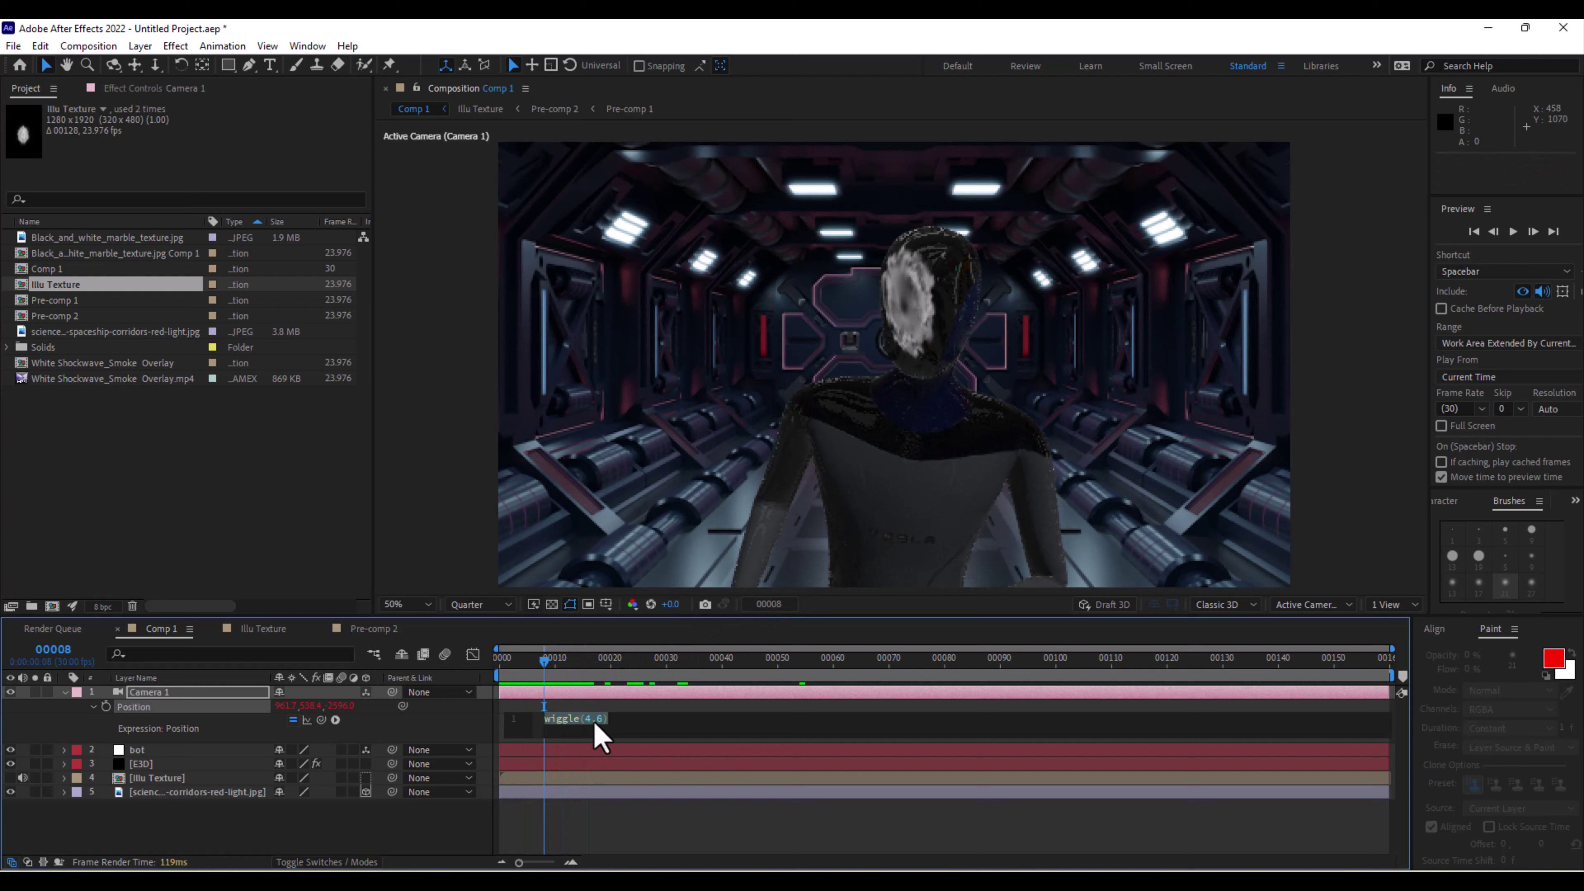
key(BackSpace)
click(648, 825)
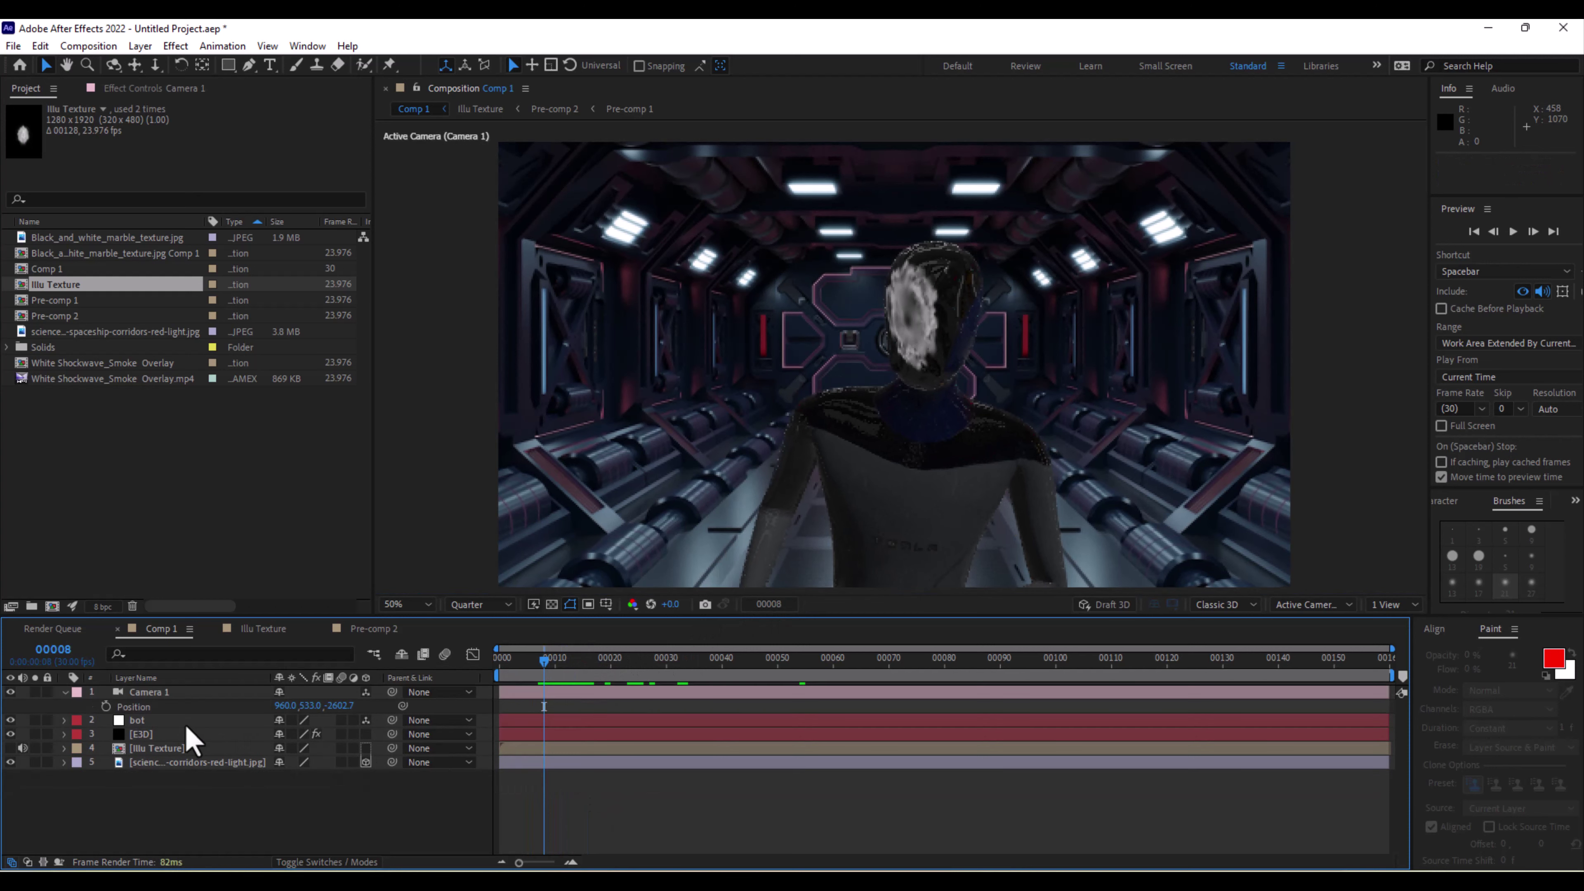
Apply the expression wiggle(4,5) to Camera 1's Point of Interest.
click(64, 692)
click(139, 693)
click(65, 692)
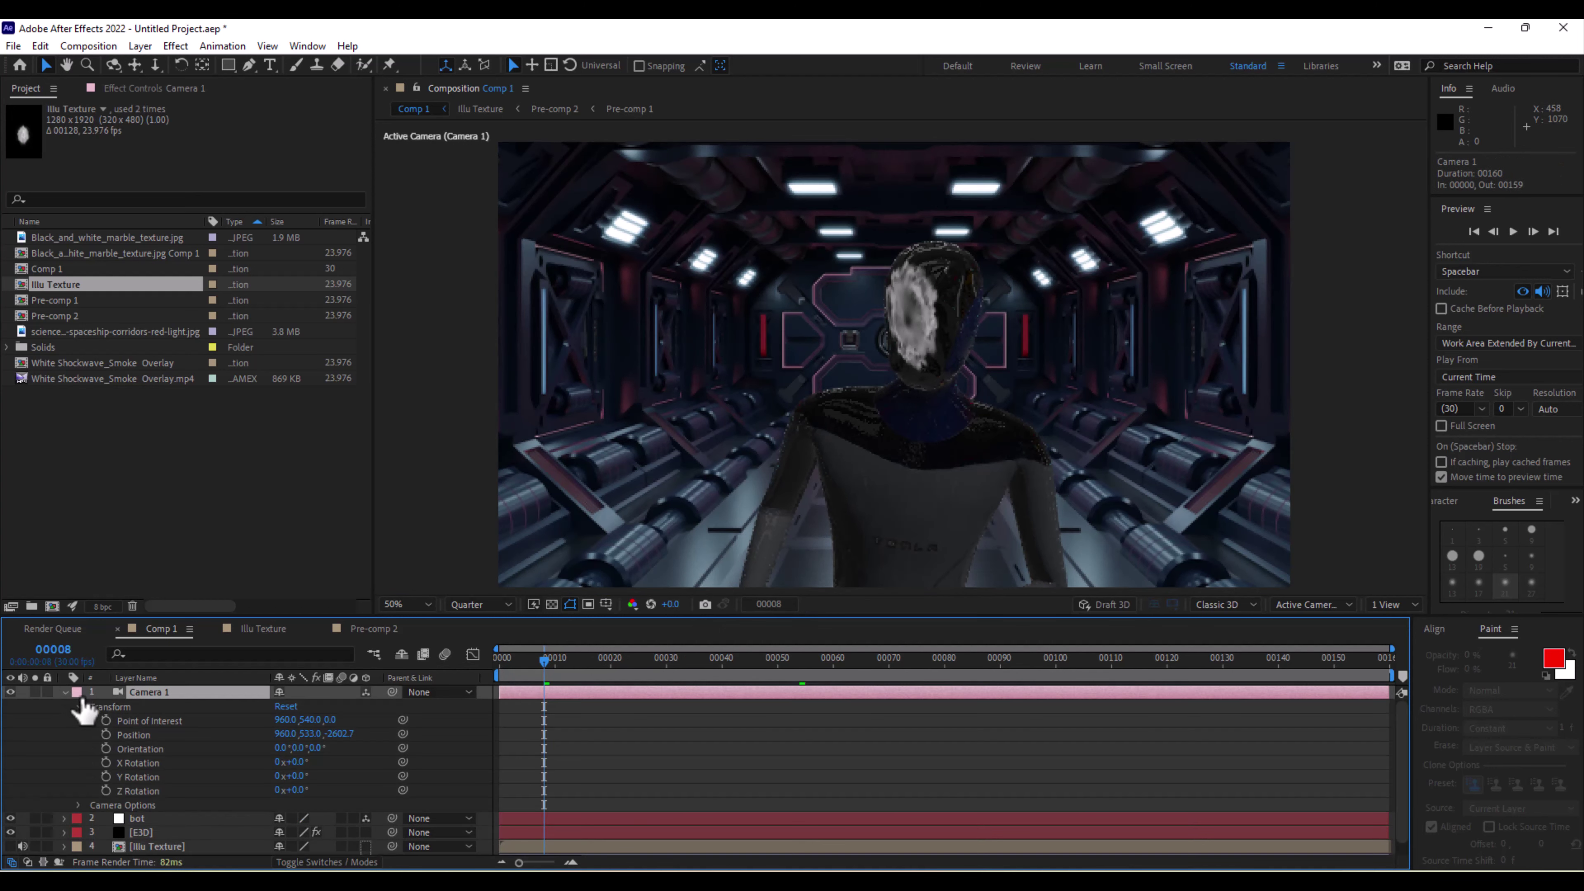
alt+click(106, 721)
text(wig)
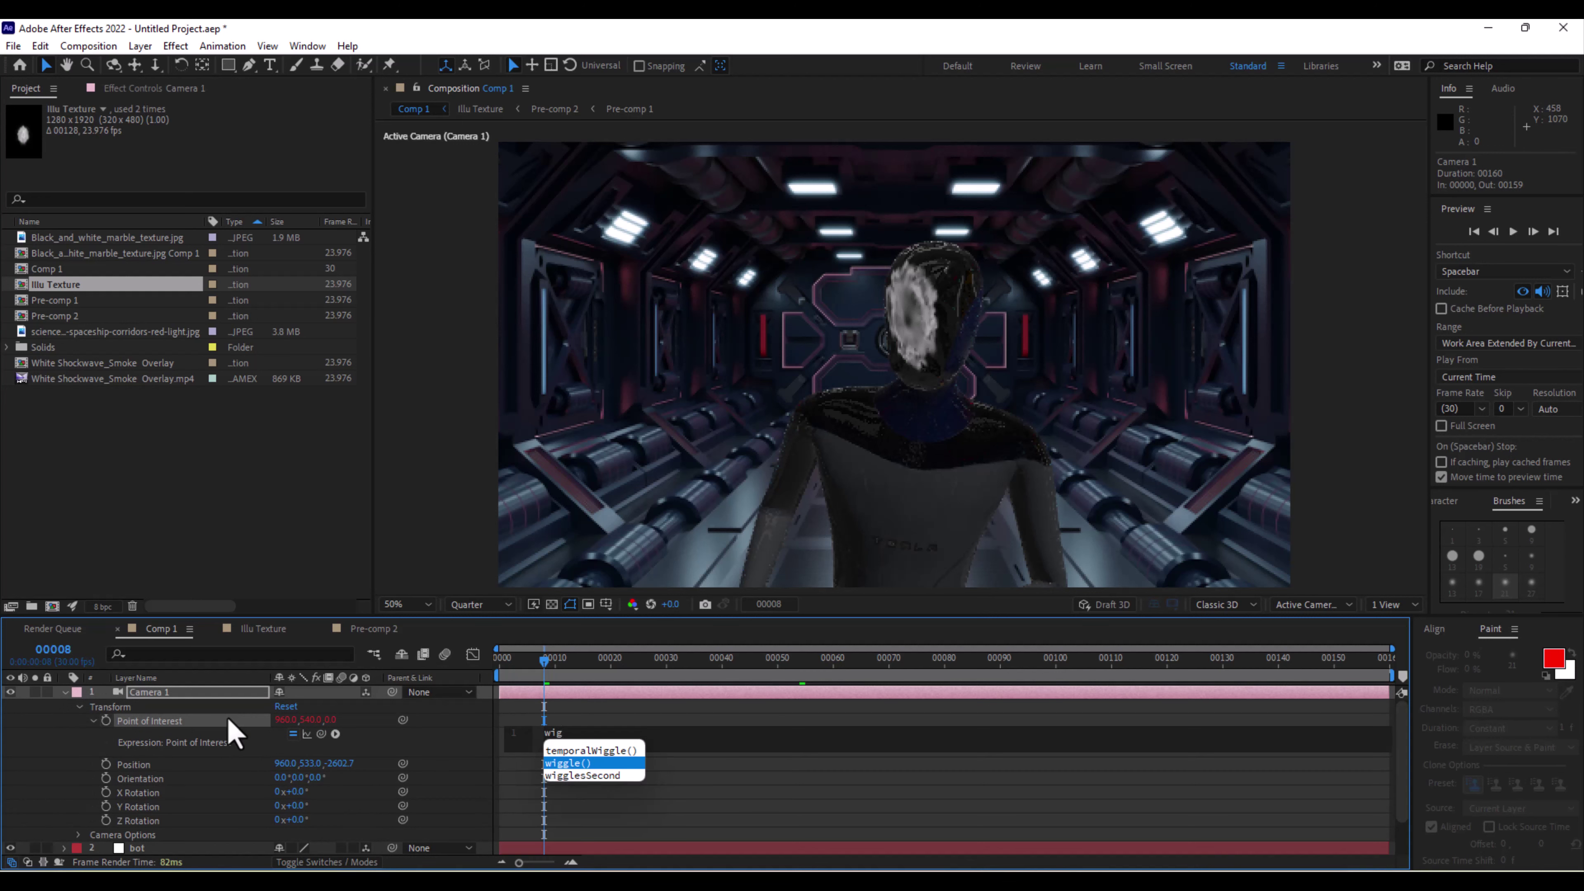
key(Return)
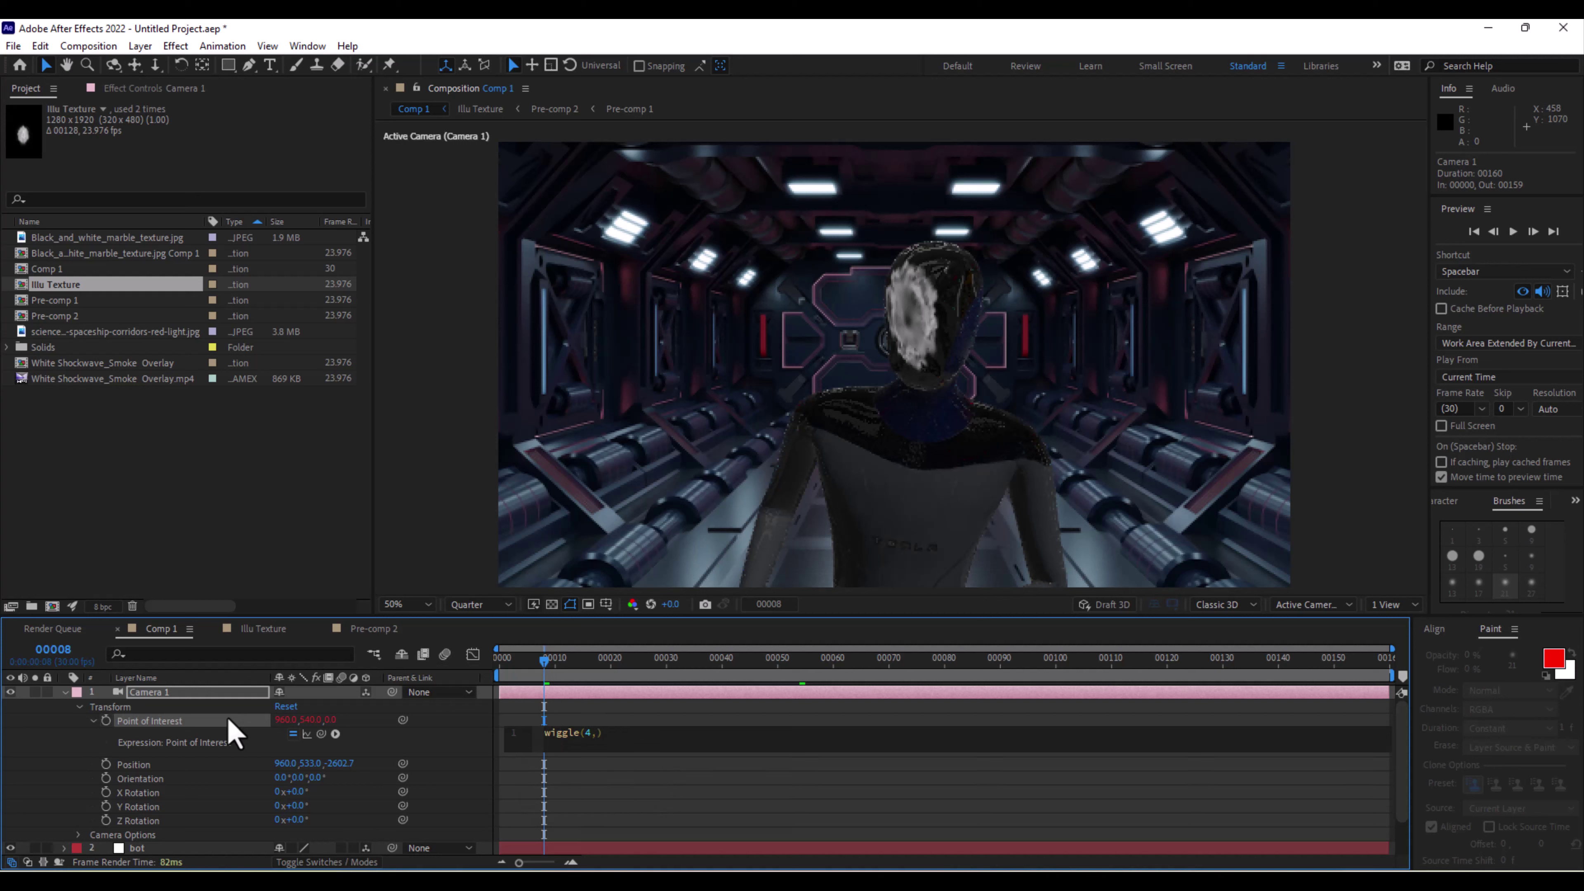
Preview the camera shake from frame 0 and collapse Camera 1's properties.
drag(555, 679, 461, 691)
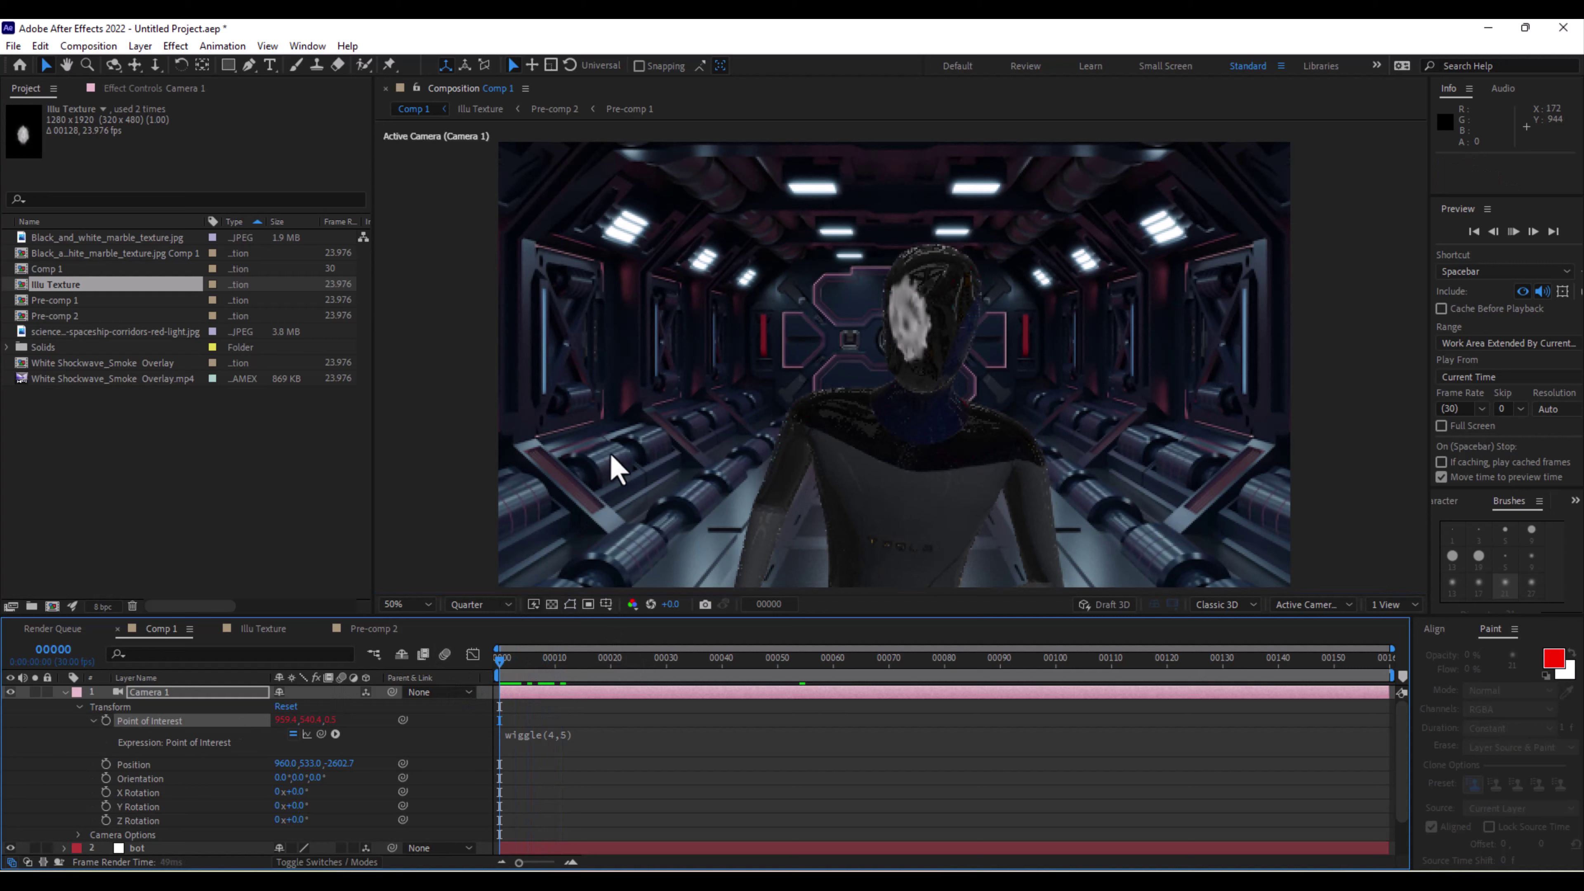
key(space)
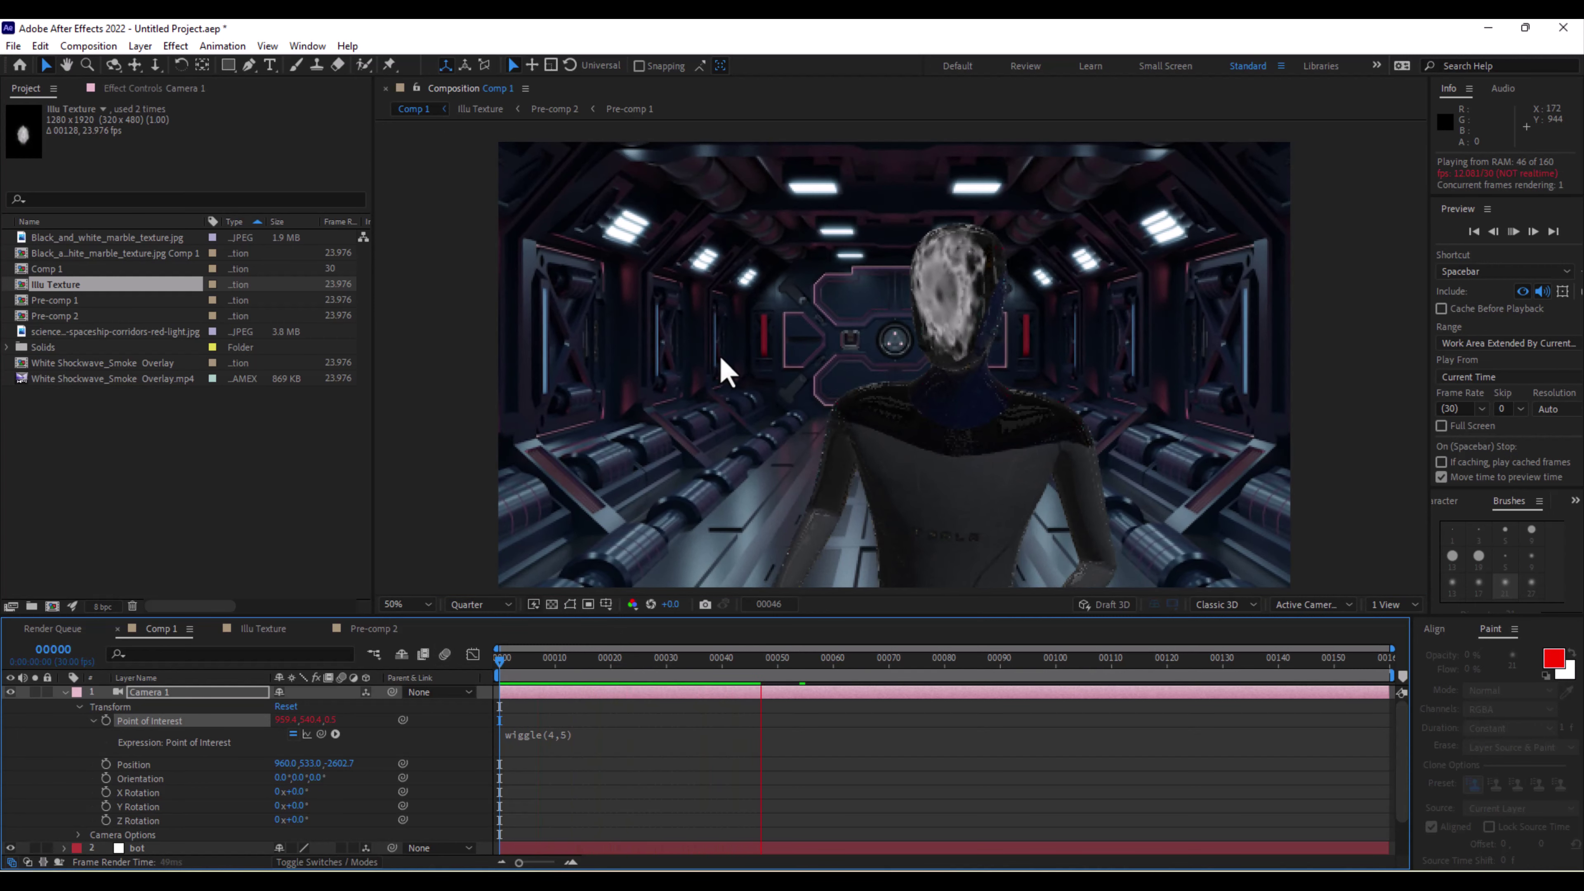
key(space)
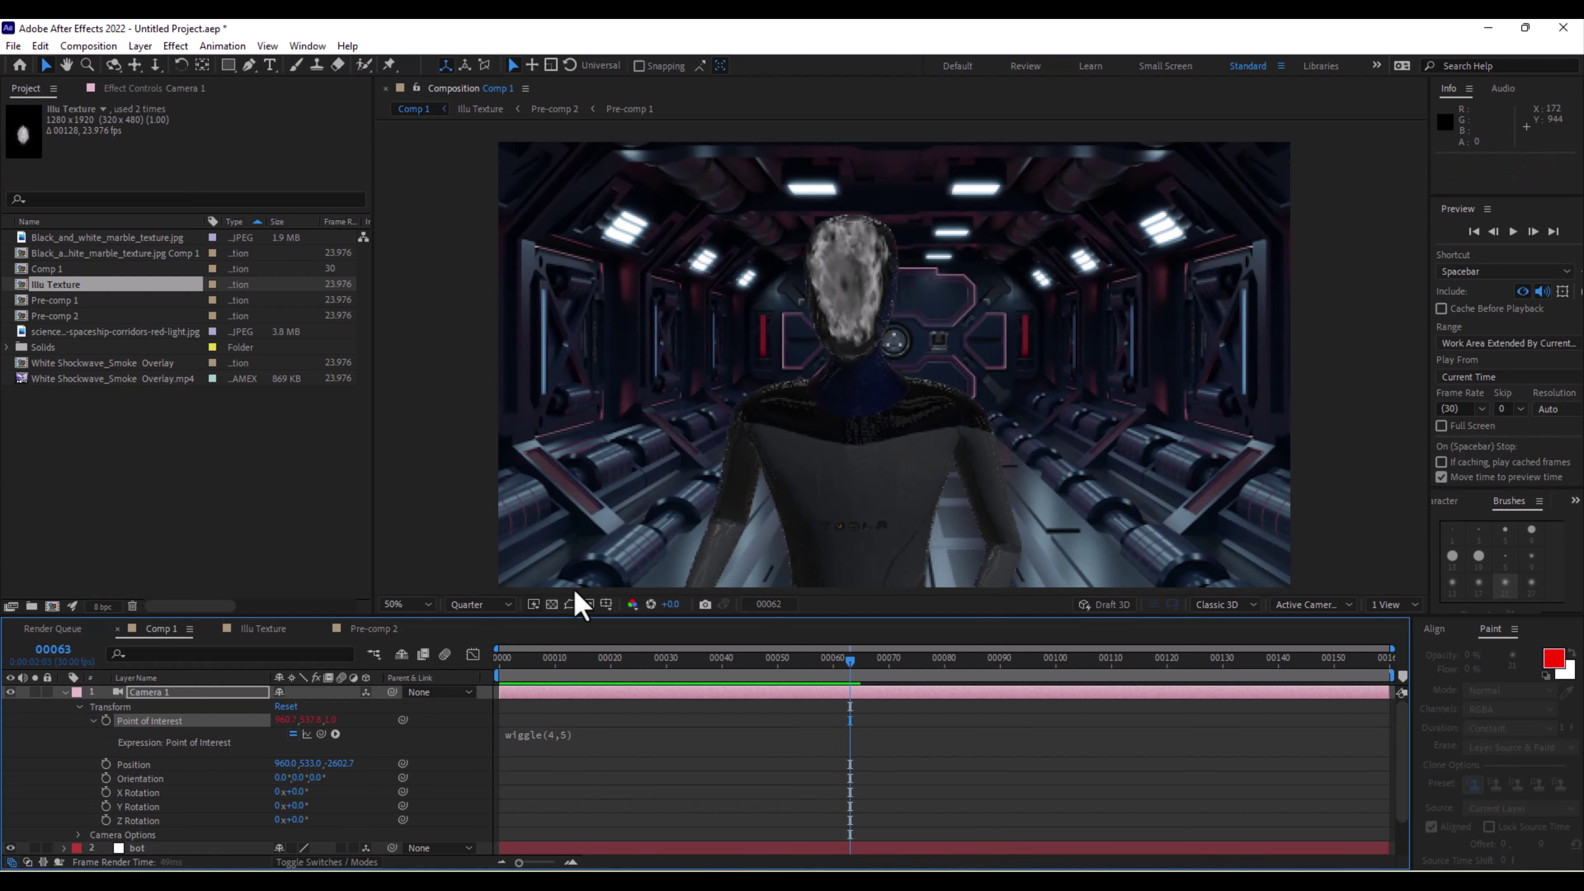
click(65, 693)
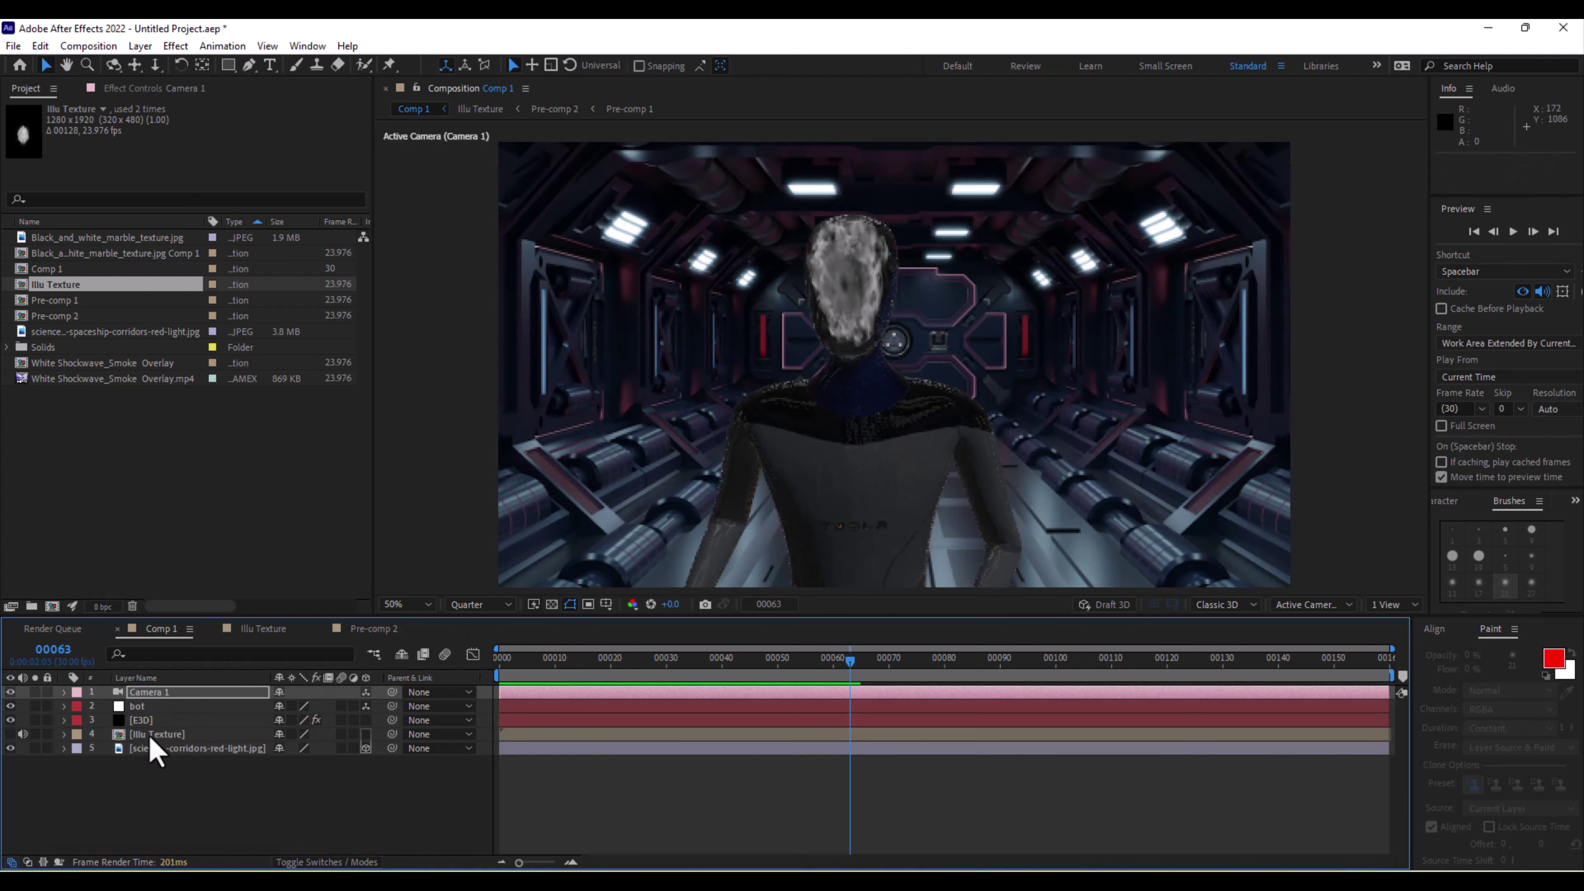
Set Supersampling to 2 in the Output settings of the E3D layer's Element effect.
click(161, 722)
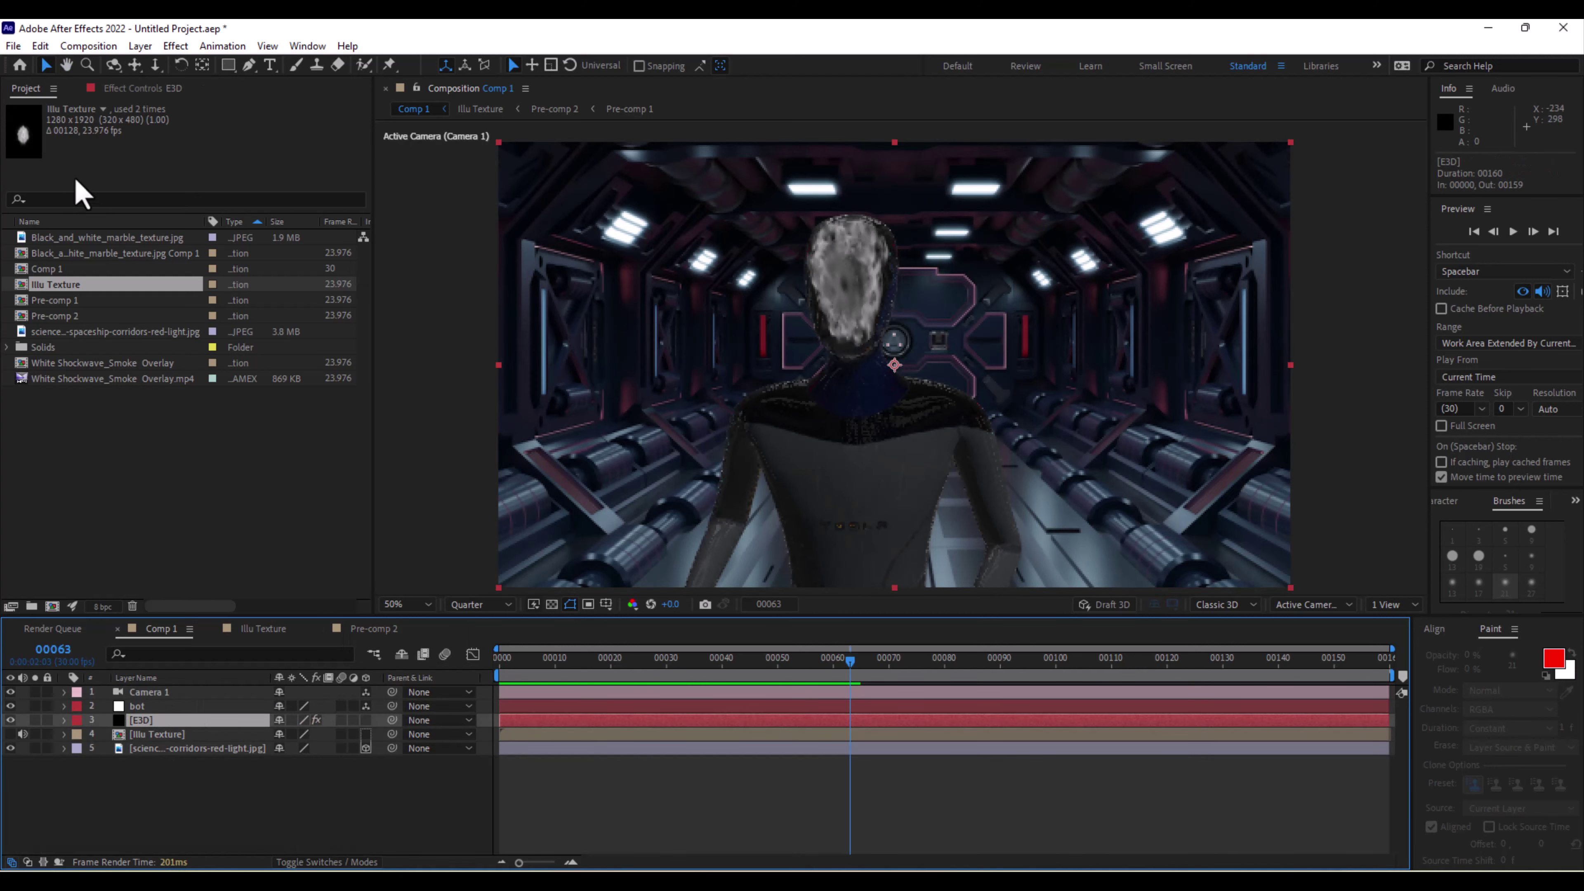
click(132, 88)
click(9, 125)
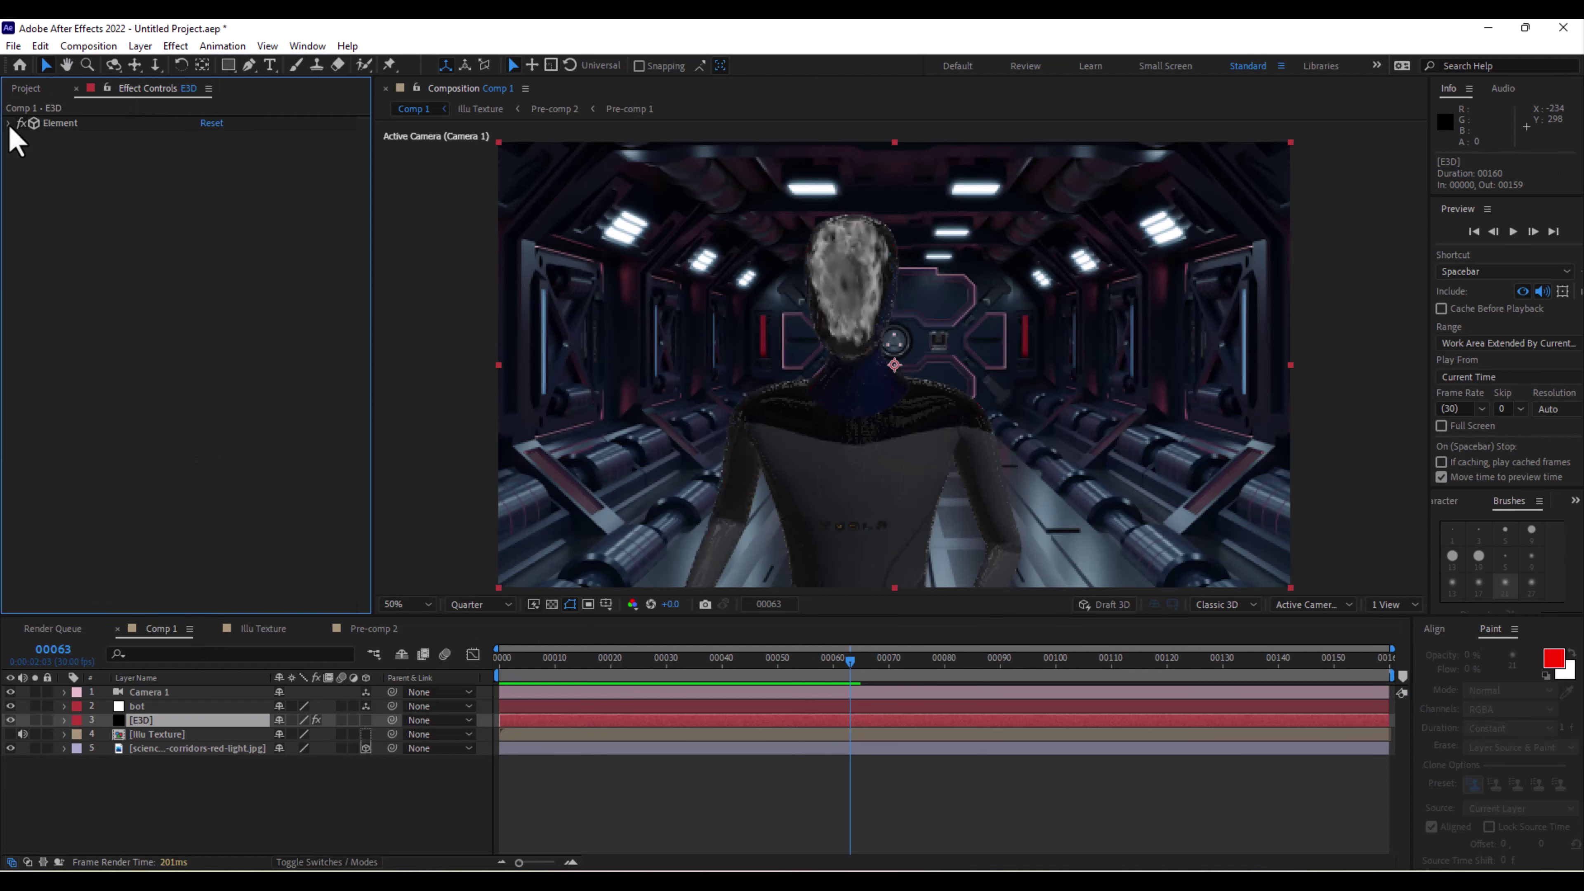
click(9, 124)
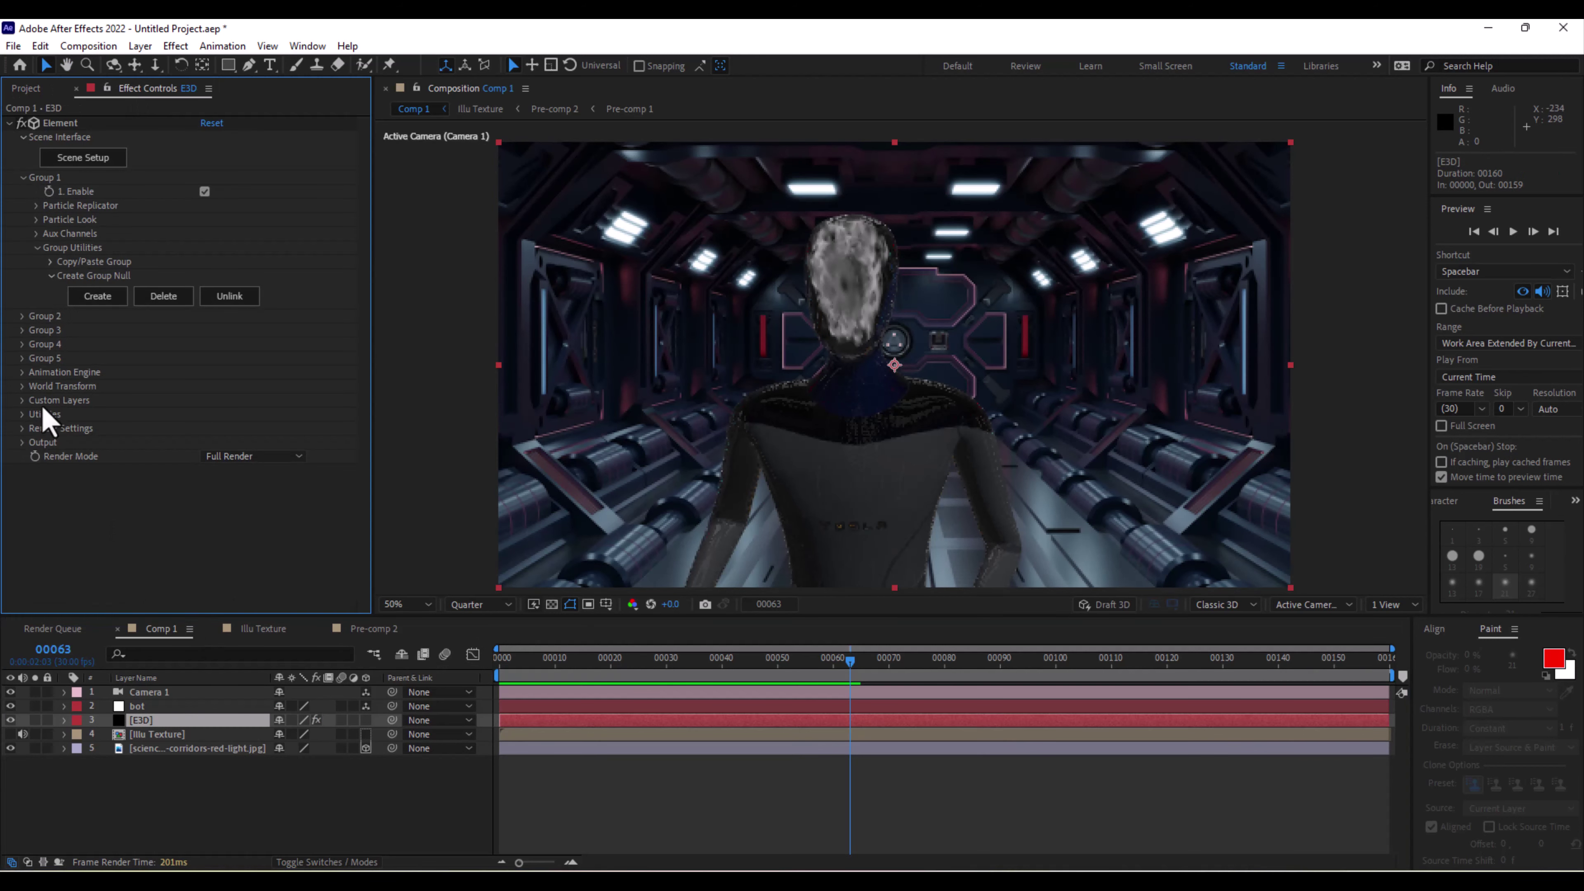
click(21, 443)
scroll(20, 448, down, 2)
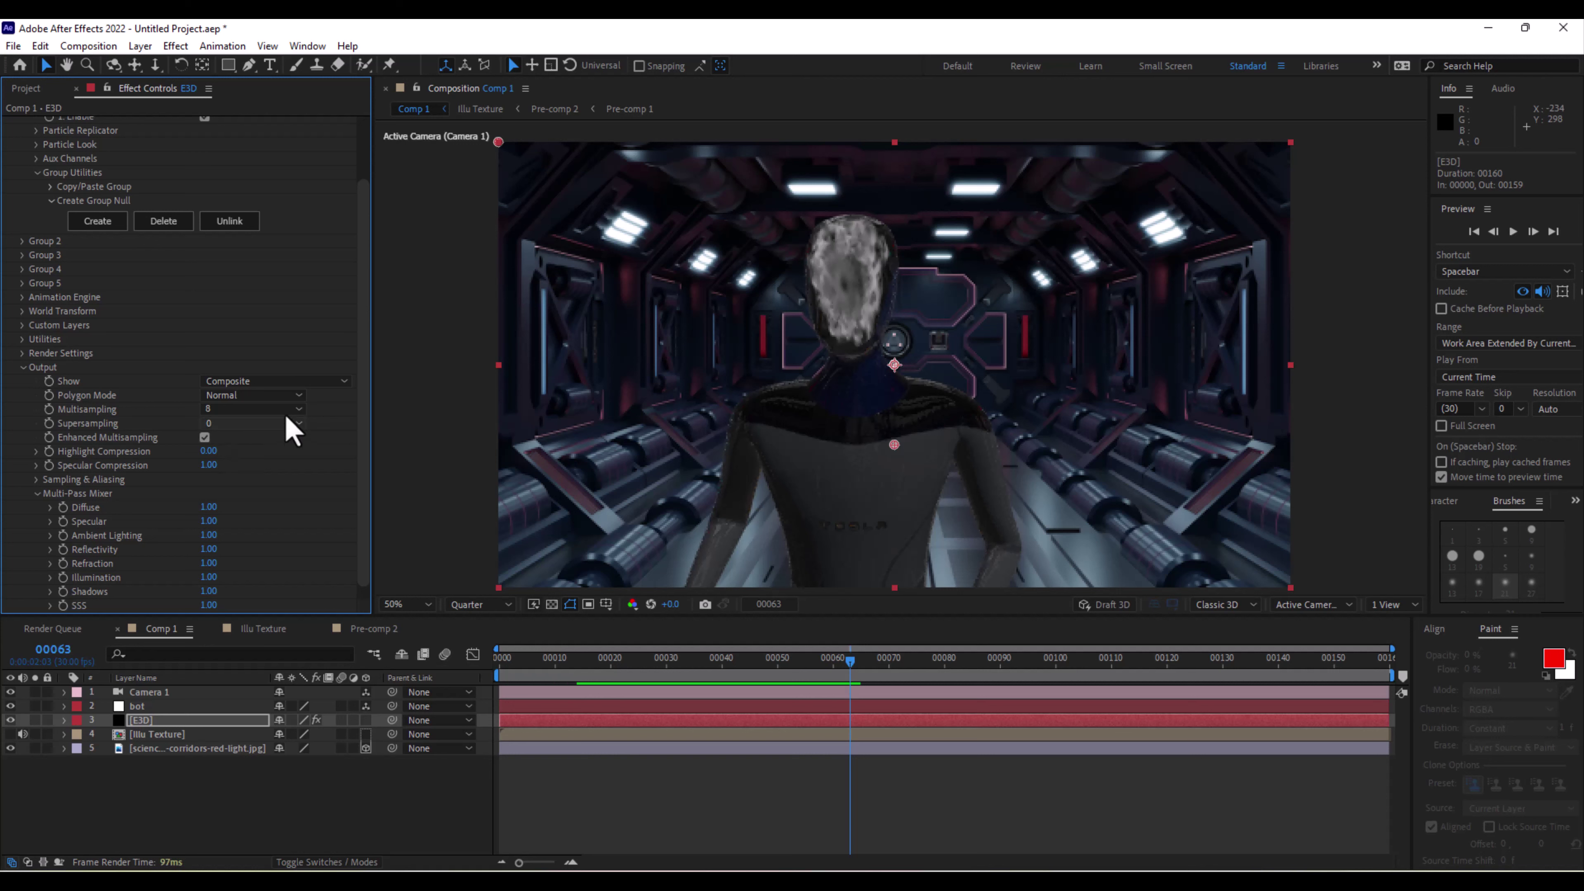
click(233, 394)
click(234, 412)
click(237, 409)
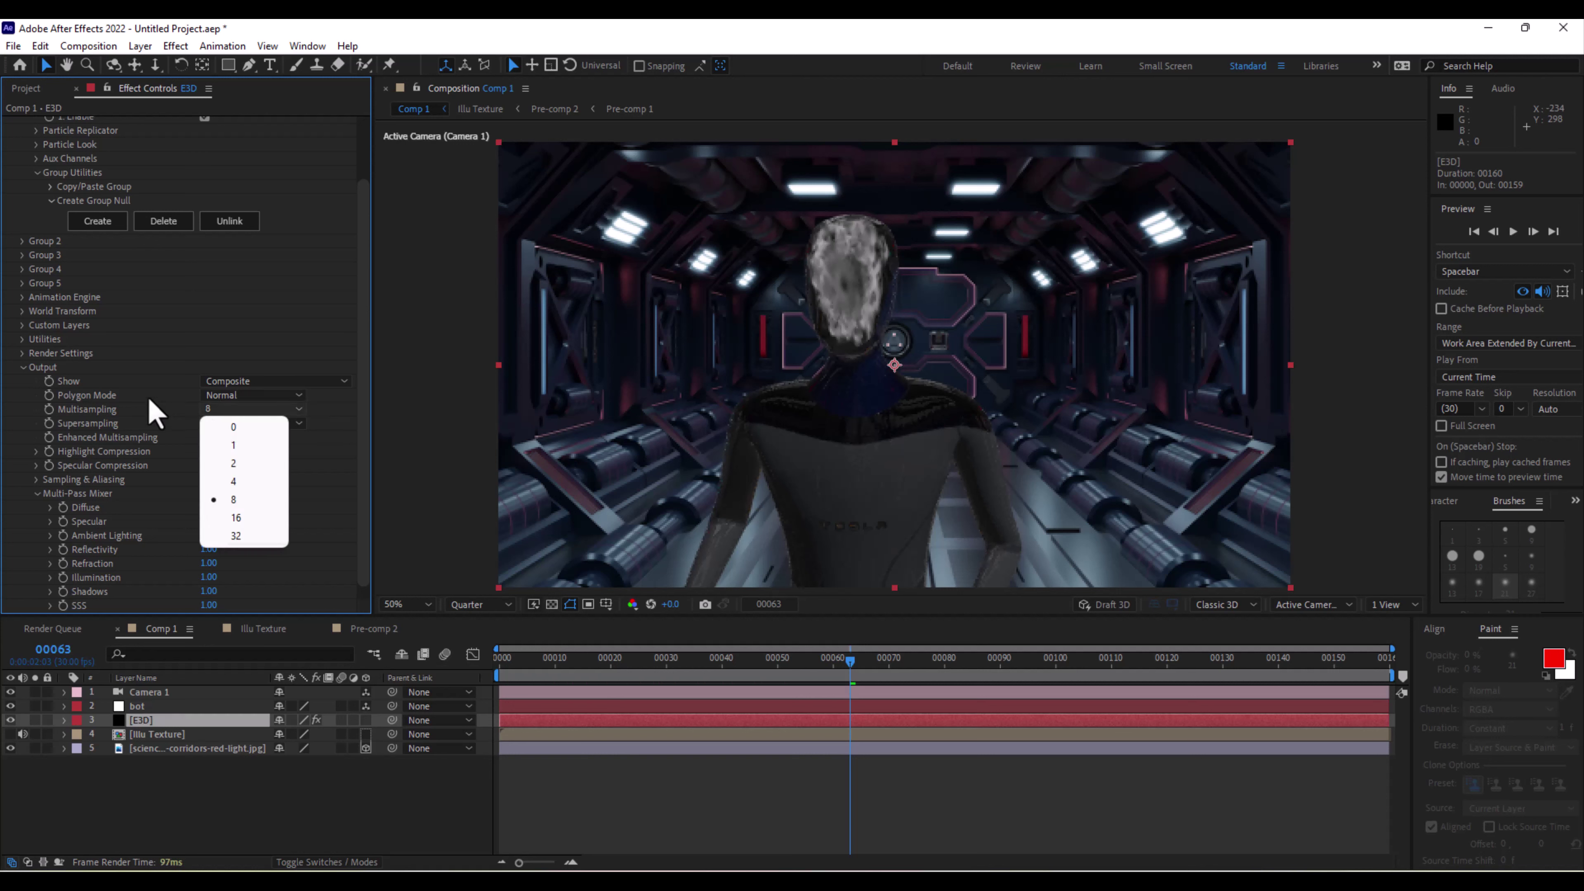
click(222, 423)
click(241, 474)
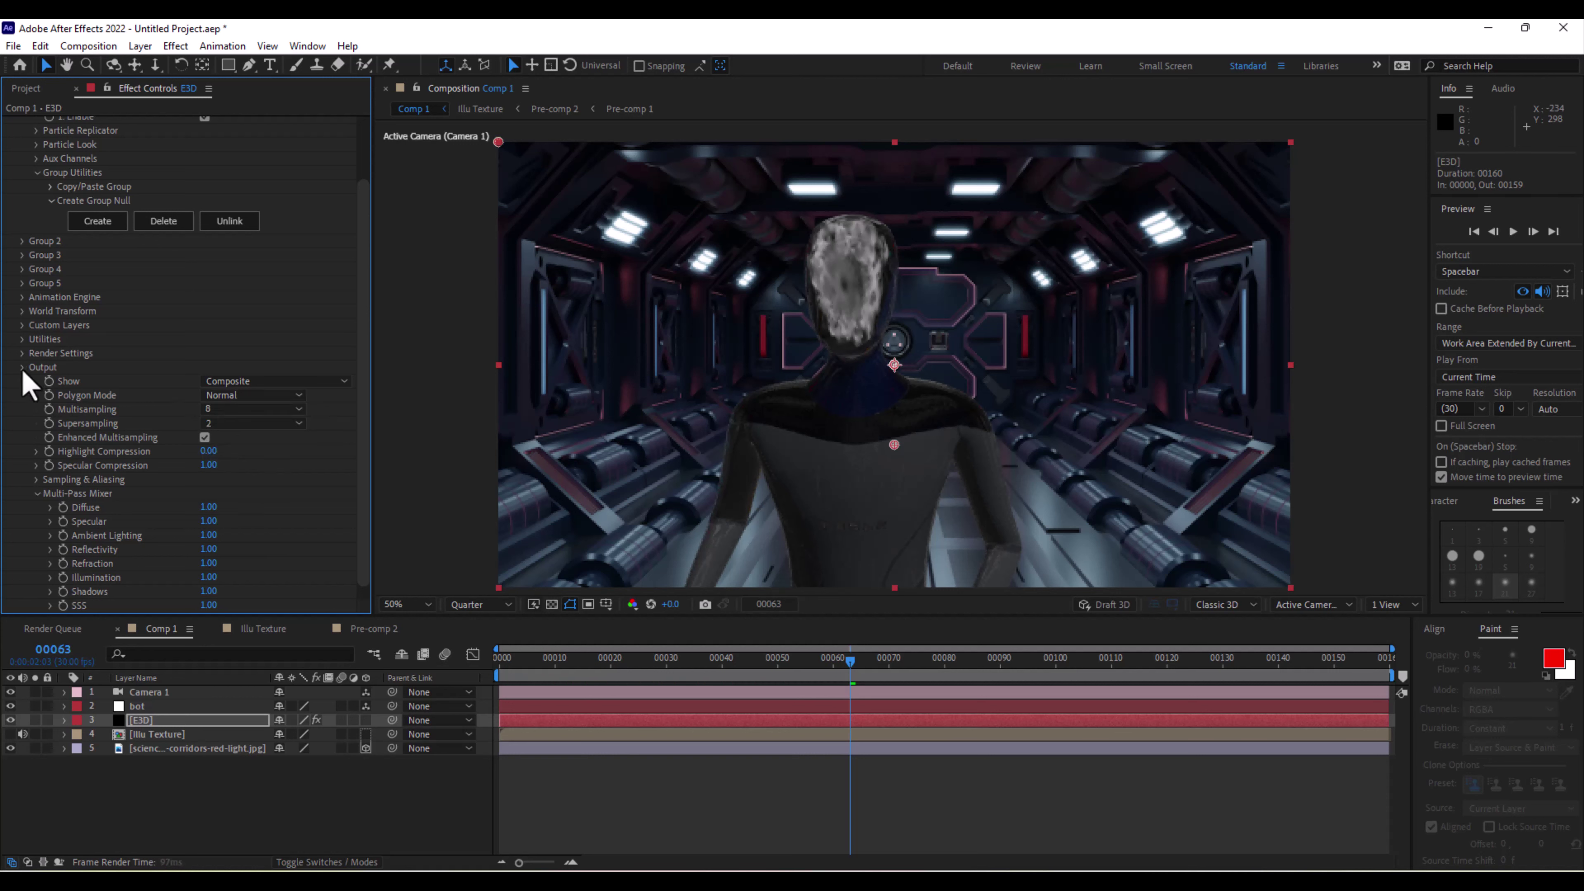
click(23, 367)
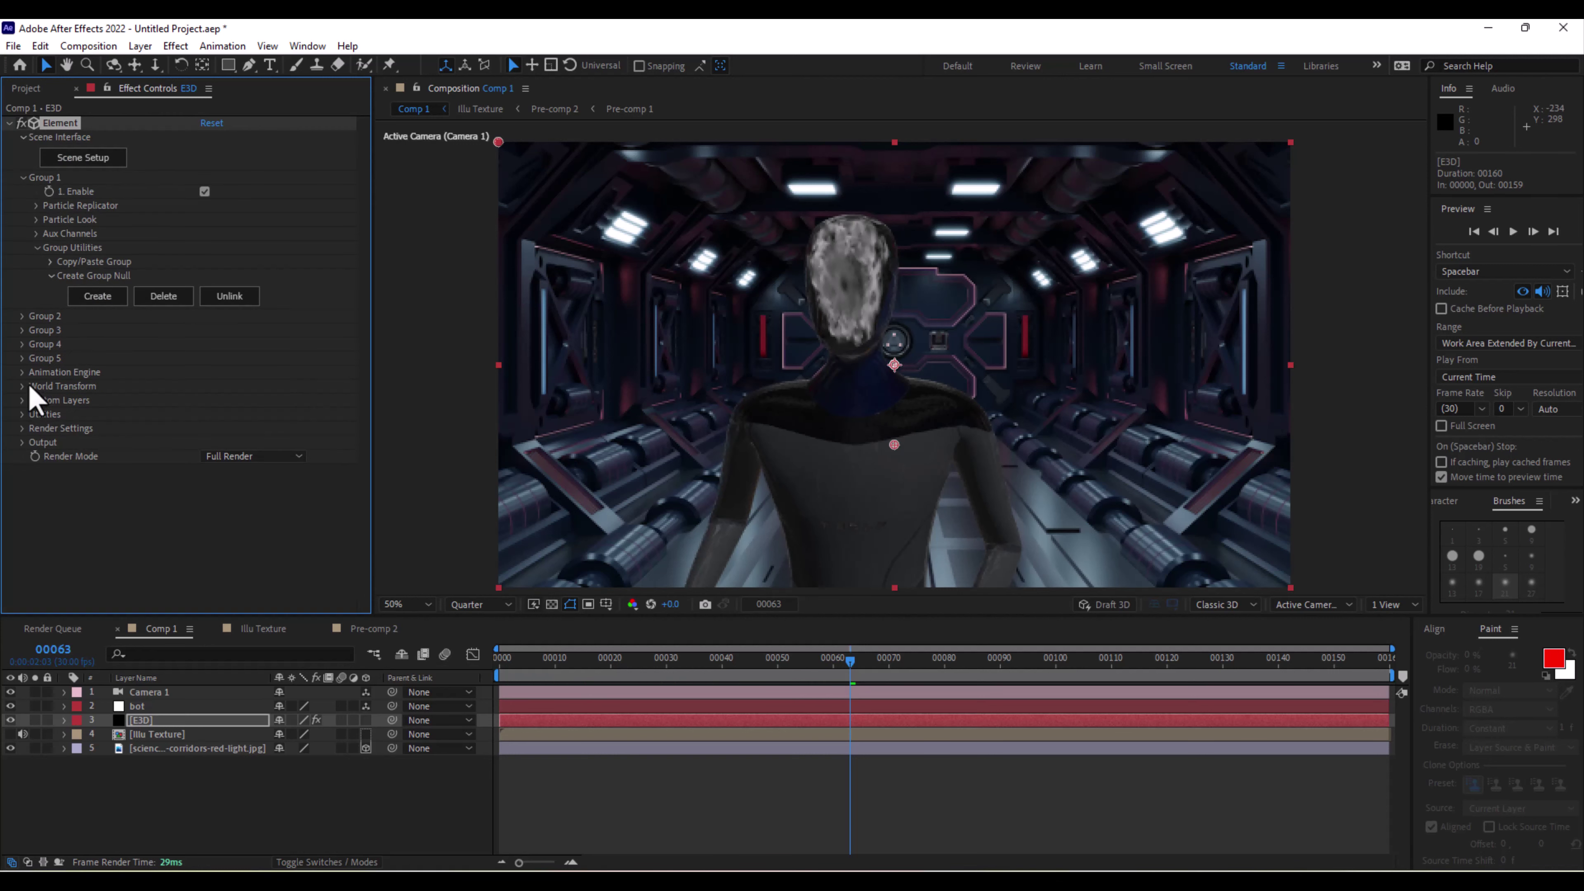
Set Add Lighting to Aqua in the Element effect's render settings.
click(23, 430)
click(36, 437)
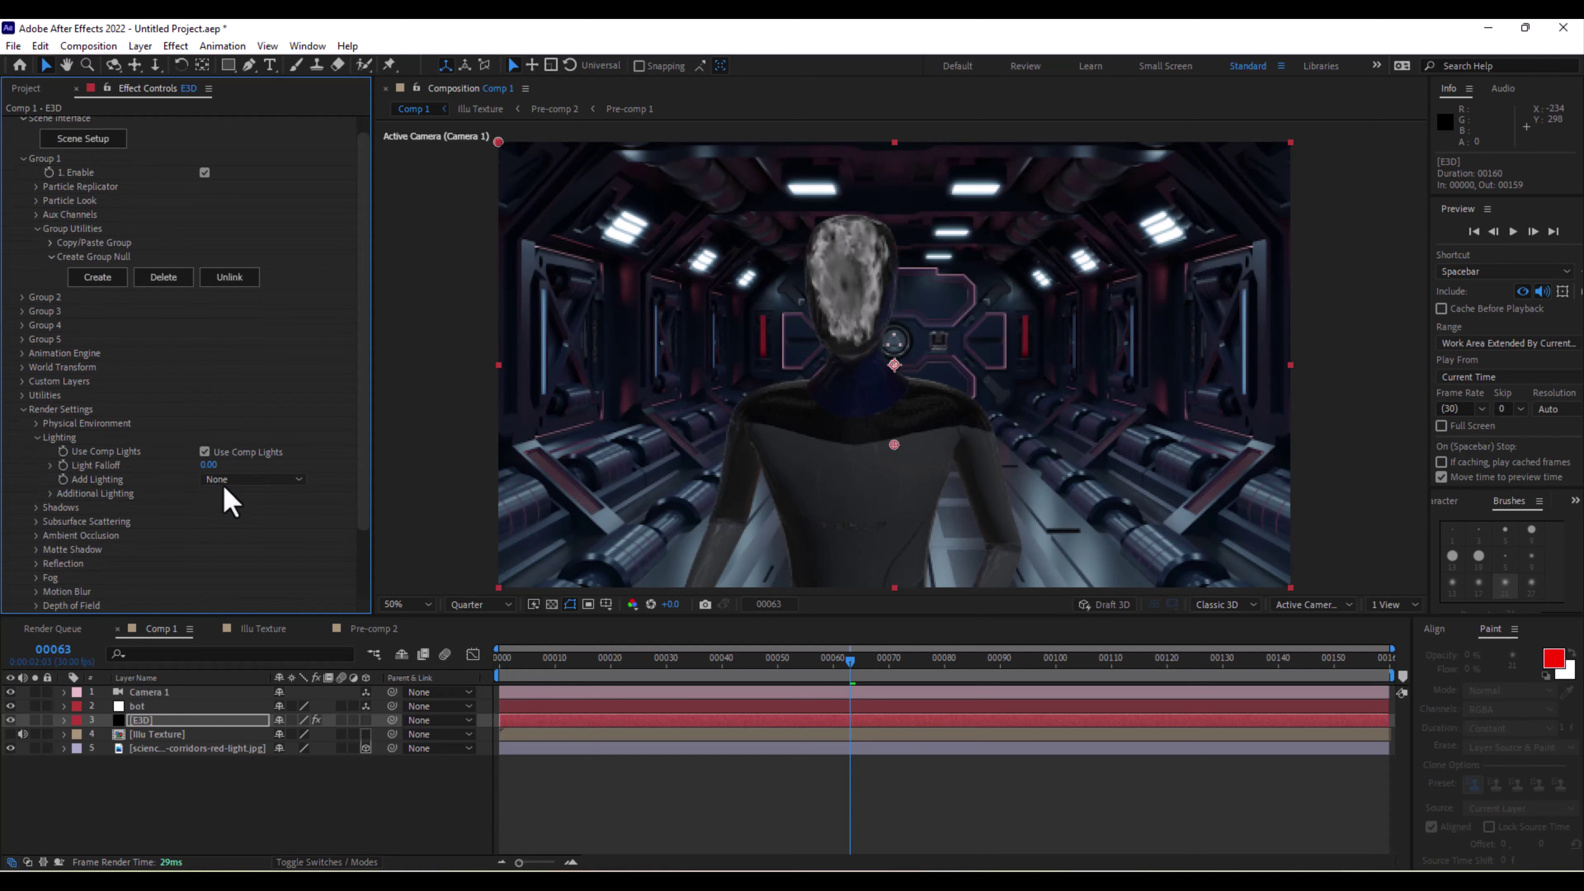
click(227, 480)
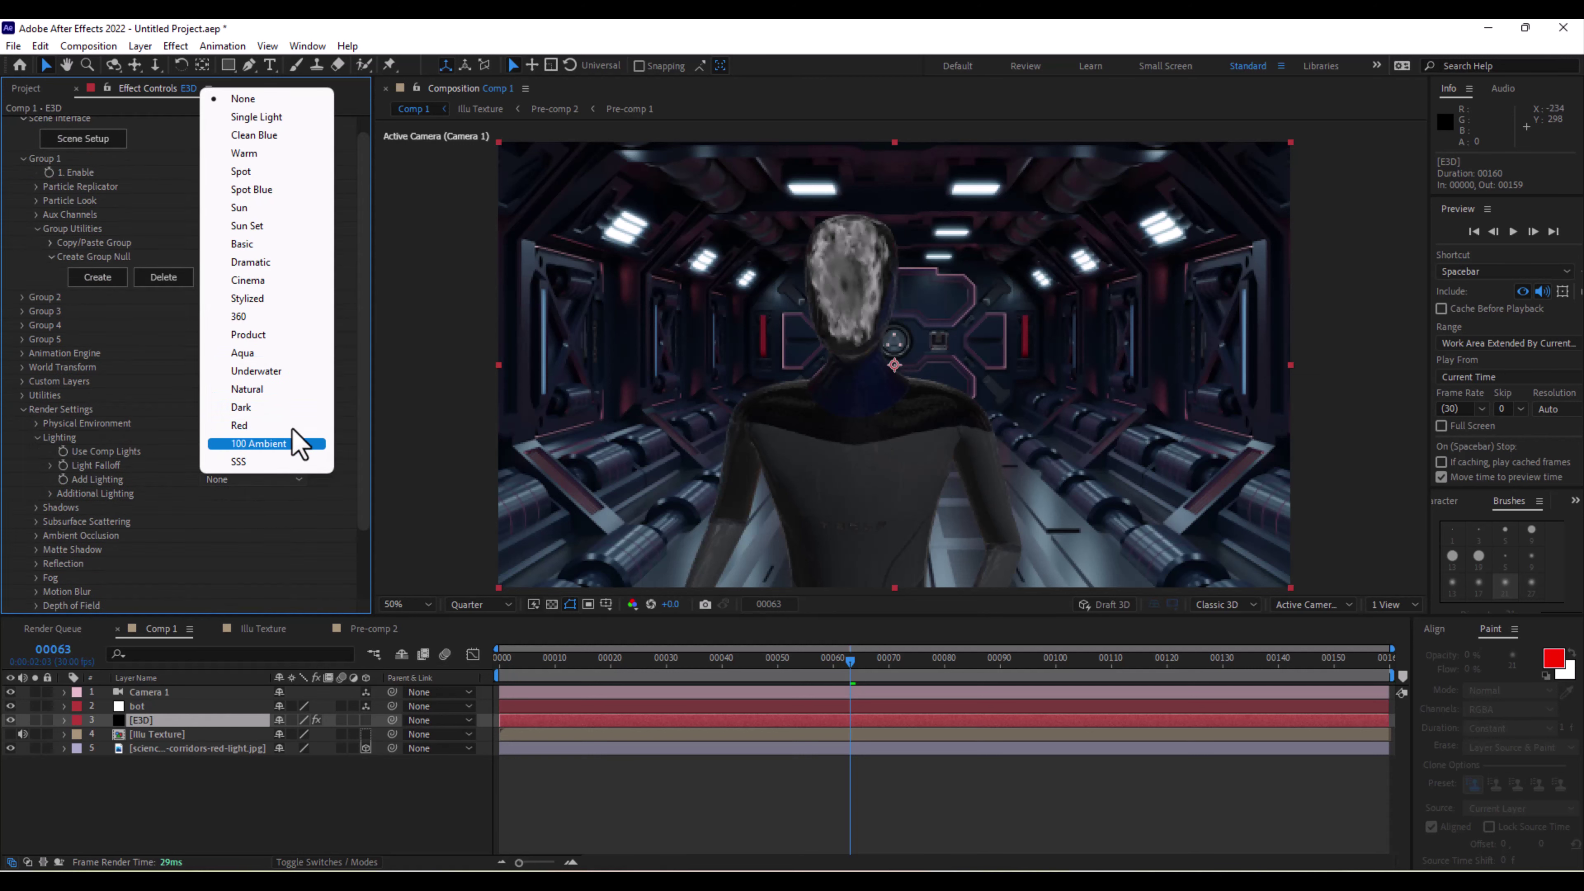
click(282, 356)
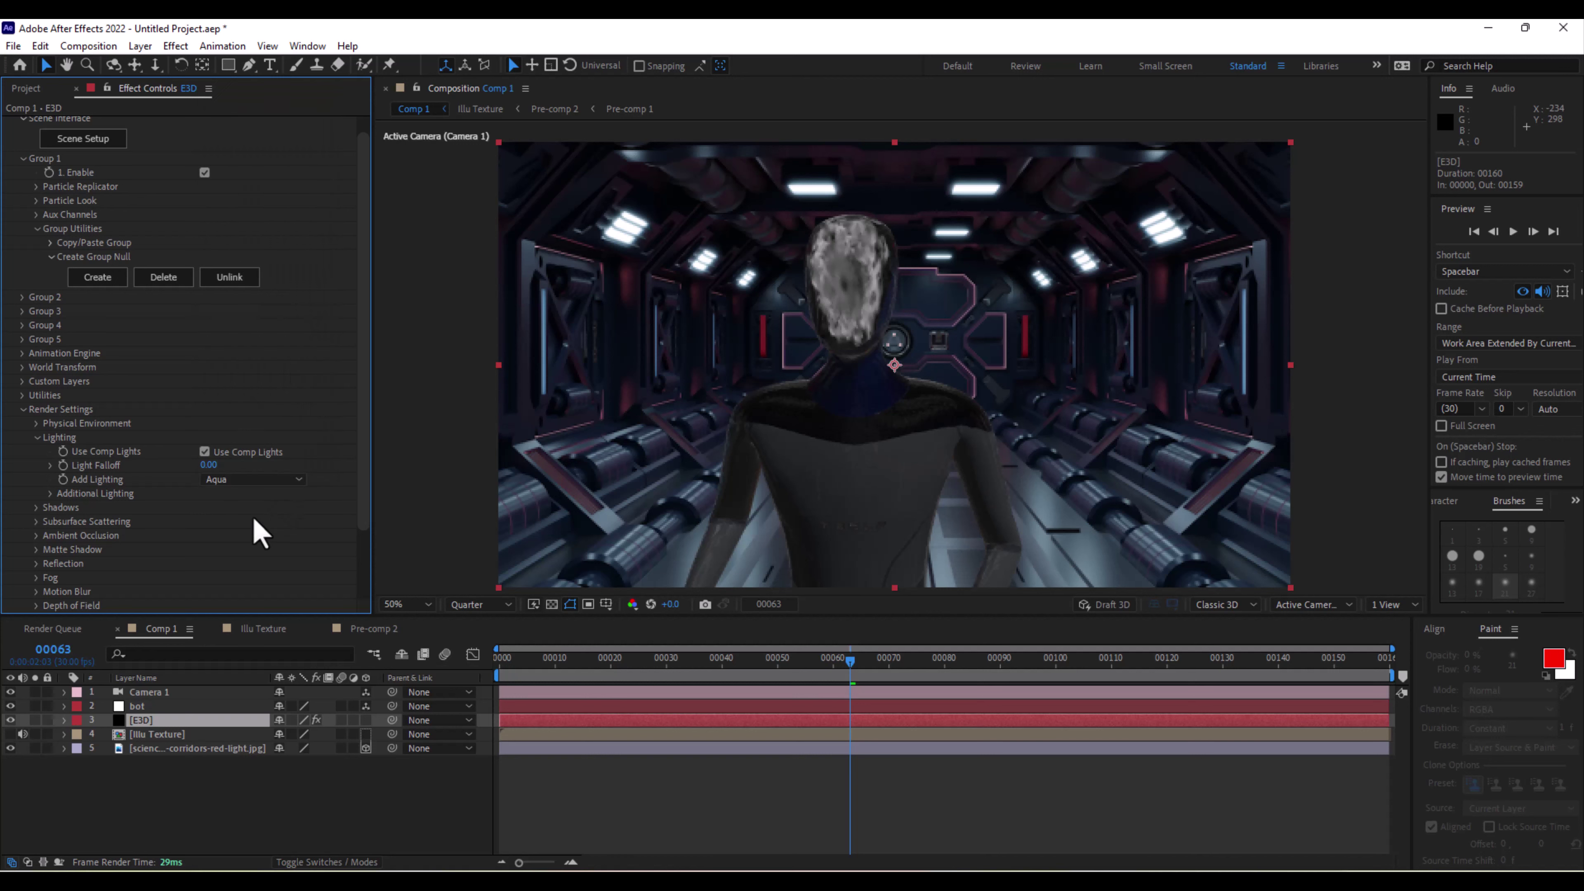
Set the additional lighting's Z Rotation Lighting to 77° on the Element effect.
click(50, 493)
click(64, 521)
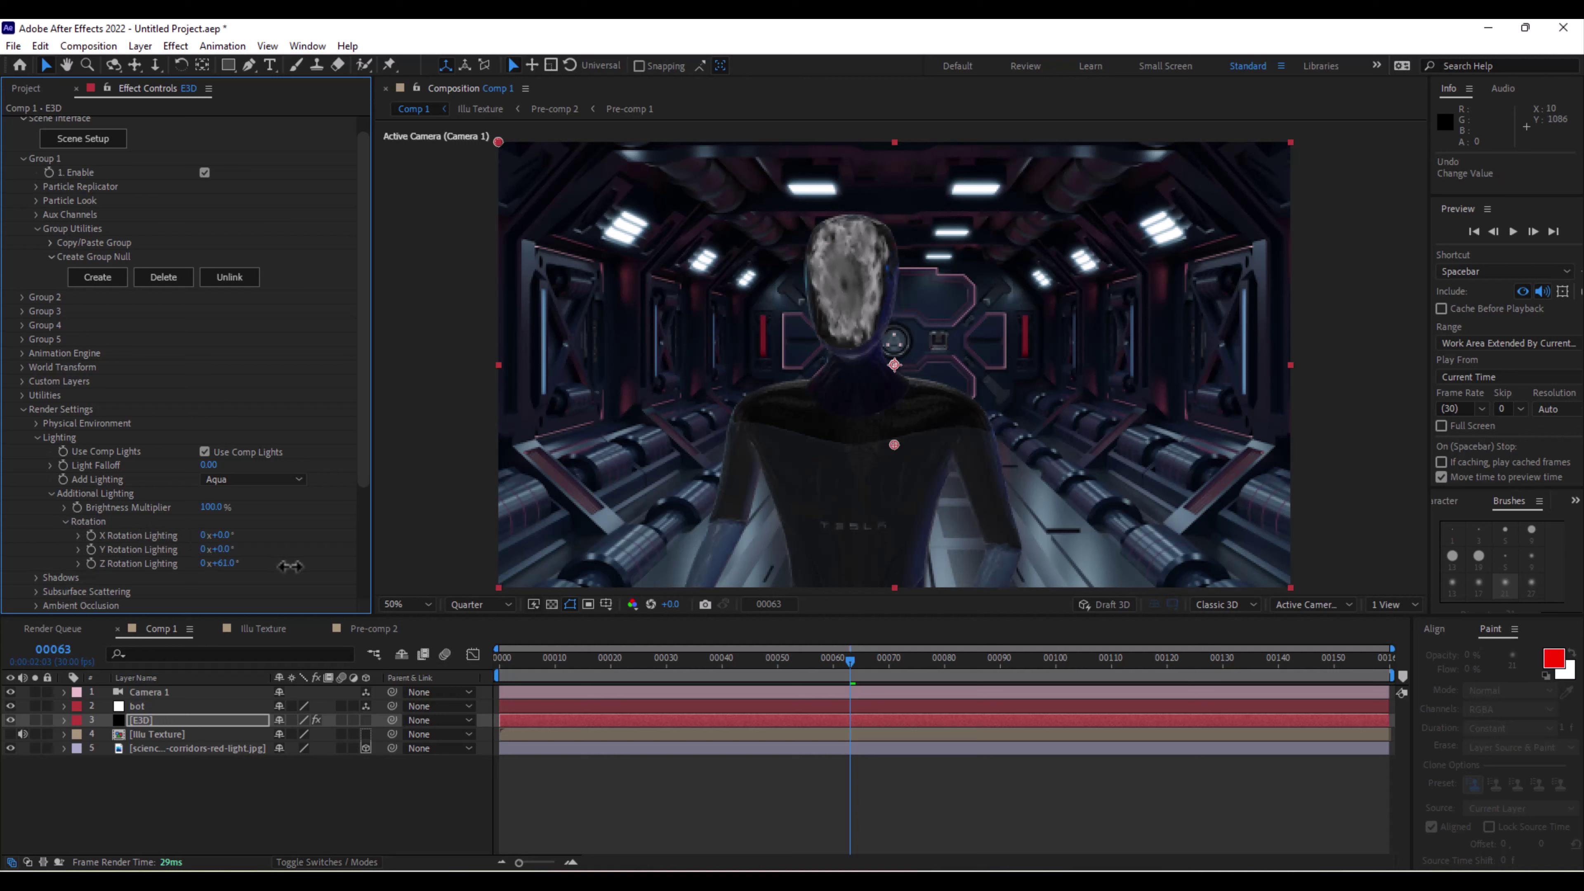
drag(311, 570, 283, 571)
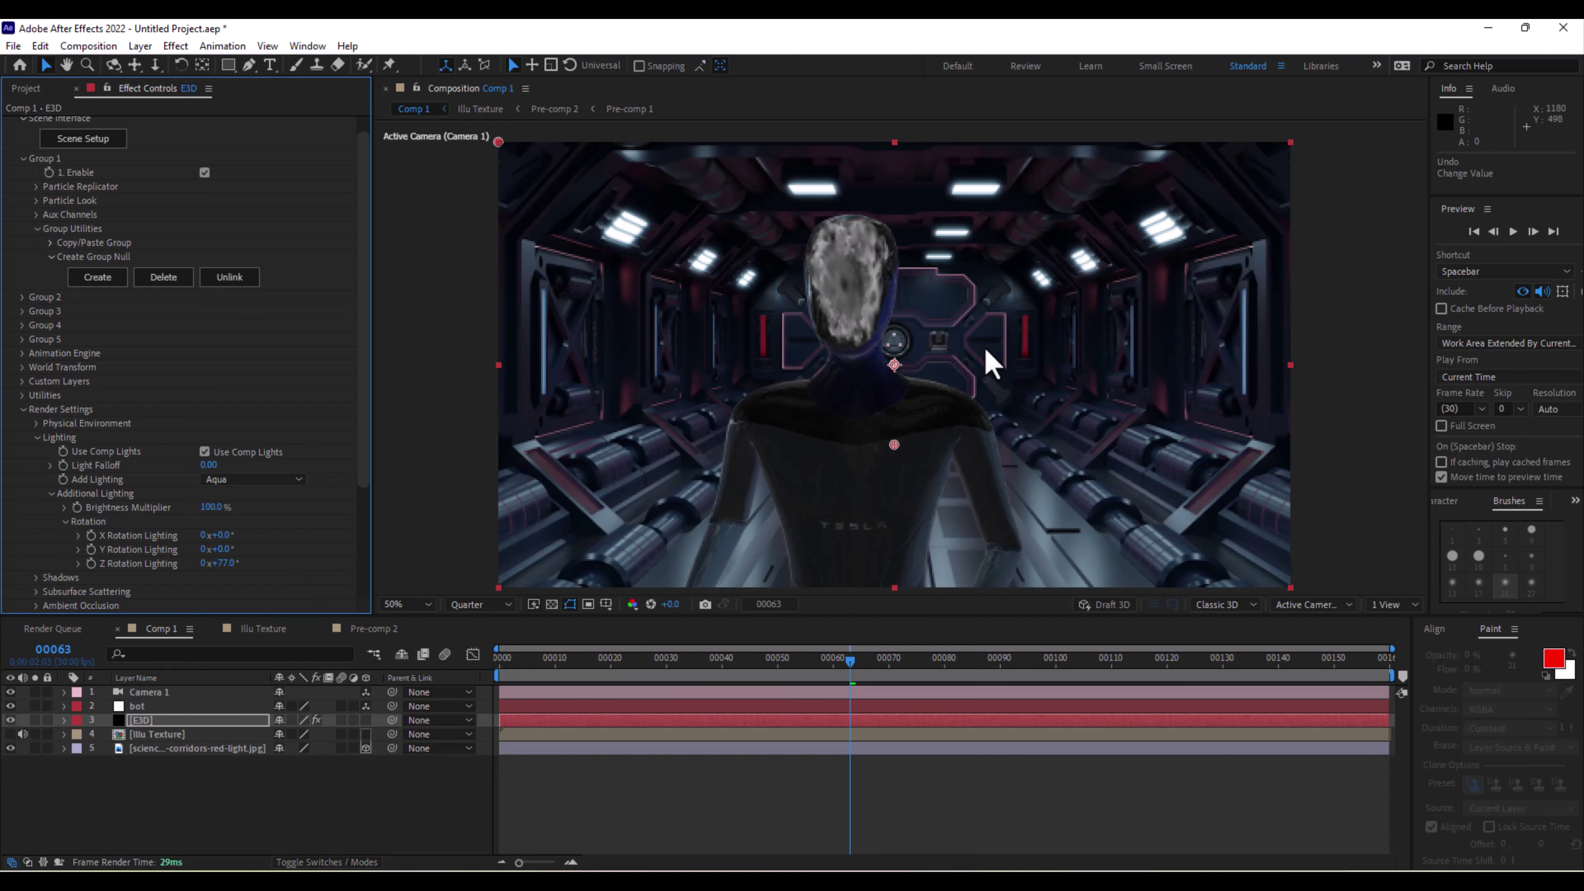
click(39, 437)
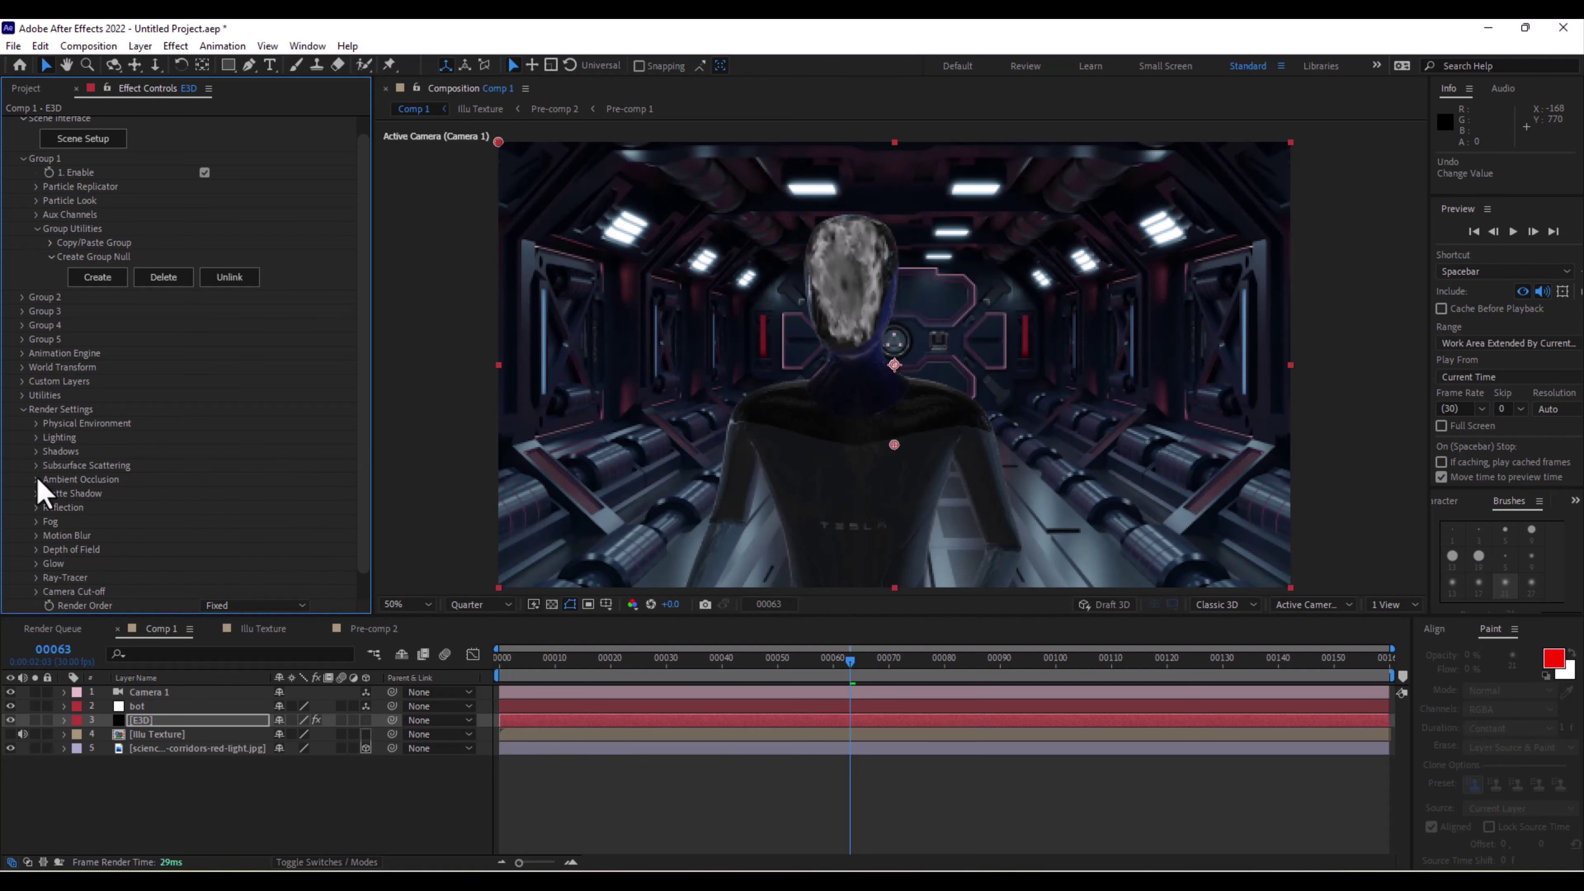
Set the Element effect's ambient occlusion mode to Ray-Traced.
click(36, 479)
scroll(187, 462, down, 3)
click(237, 424)
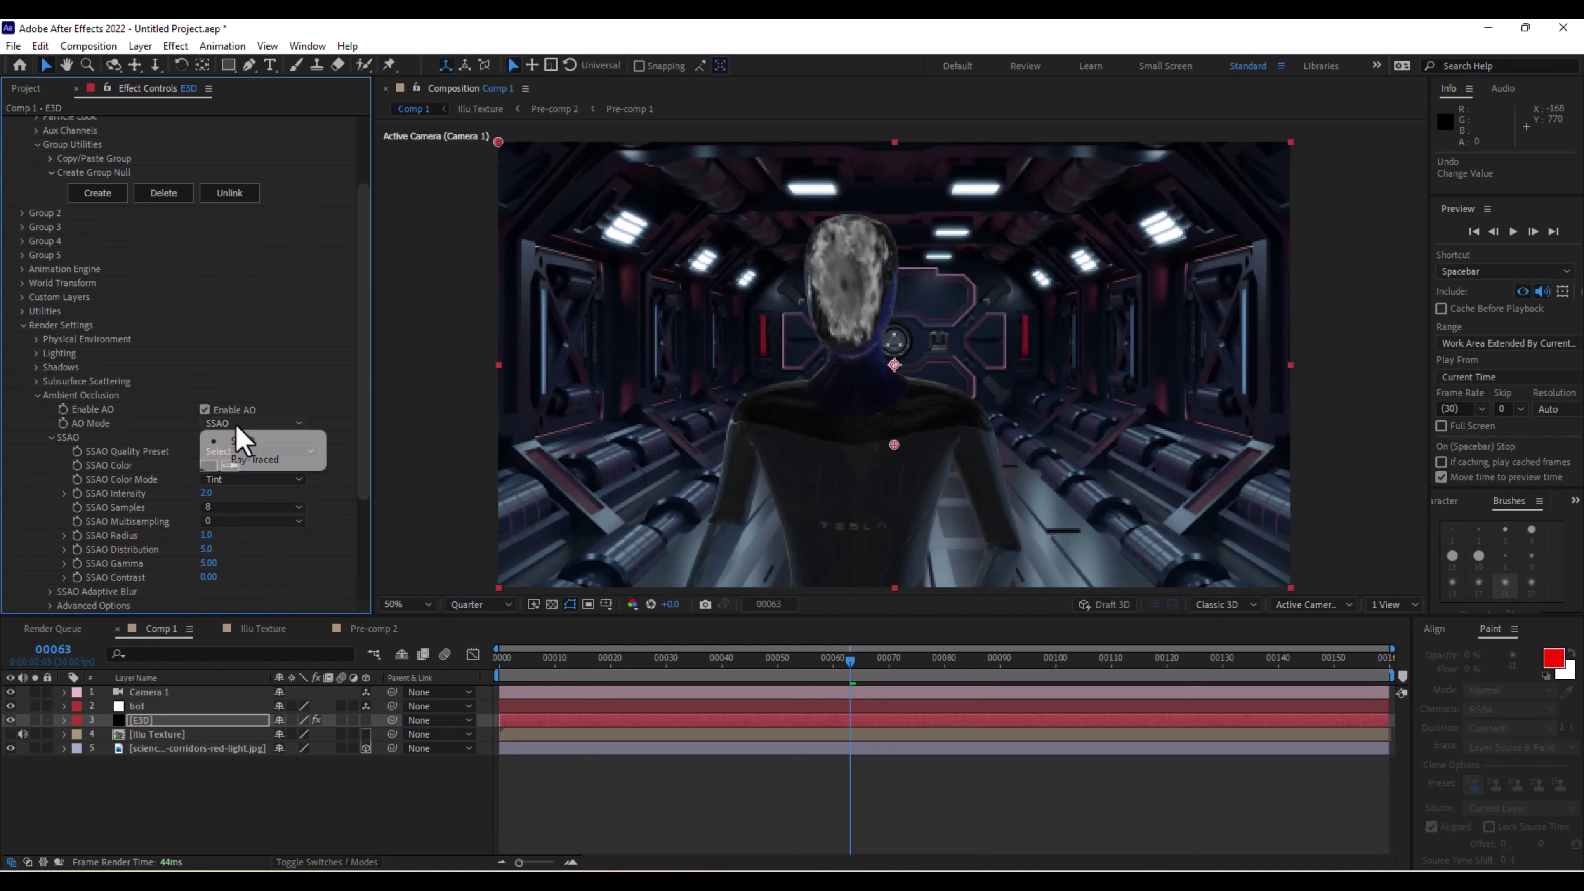
click(250, 459)
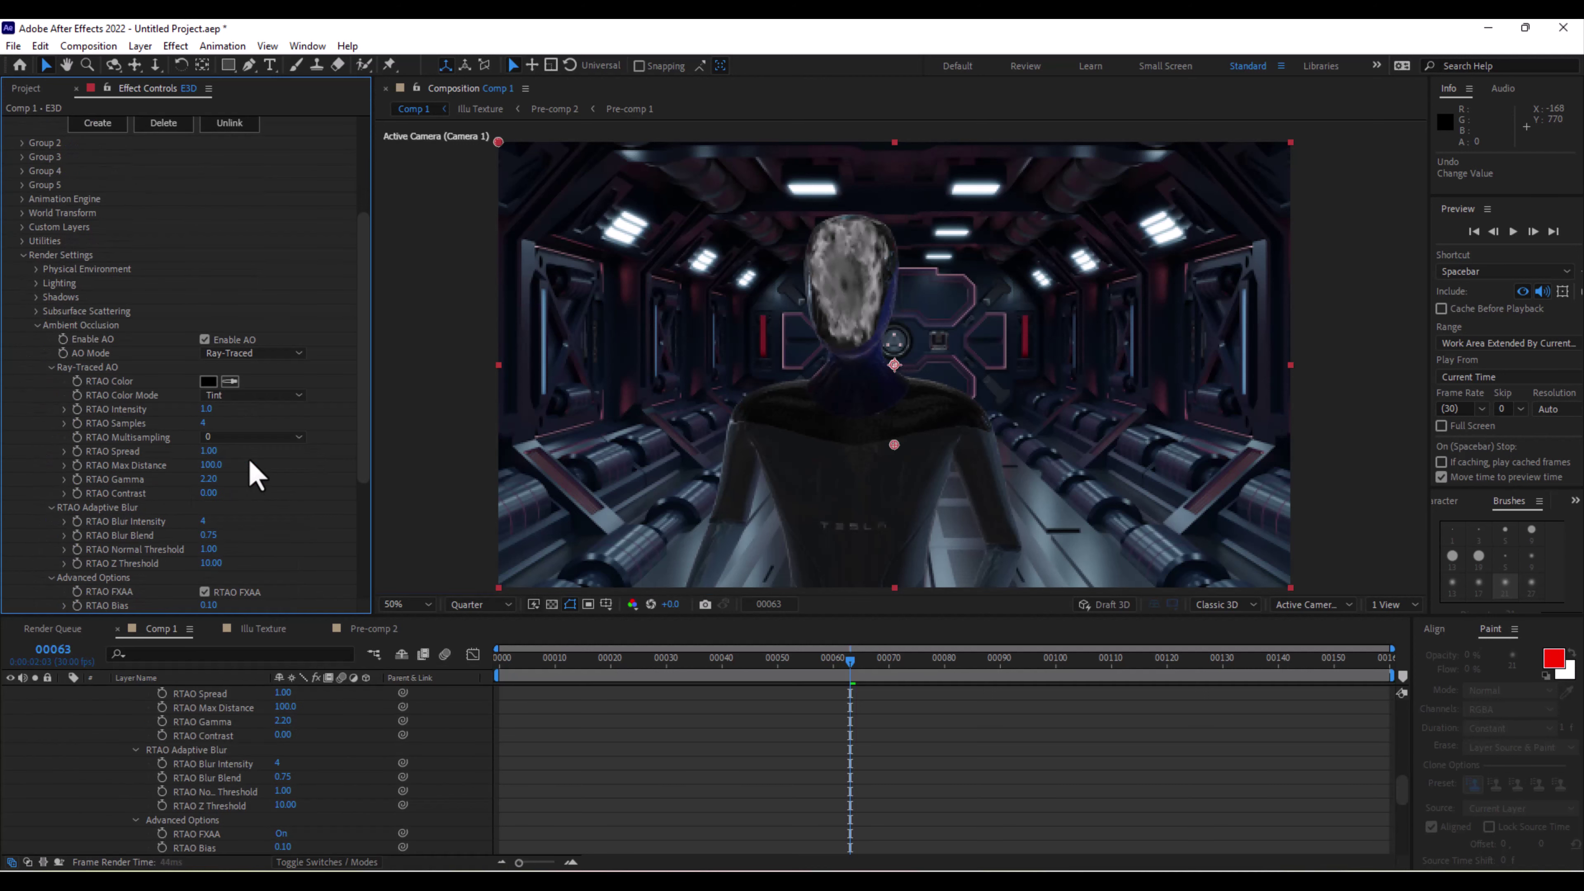
click(35, 327)
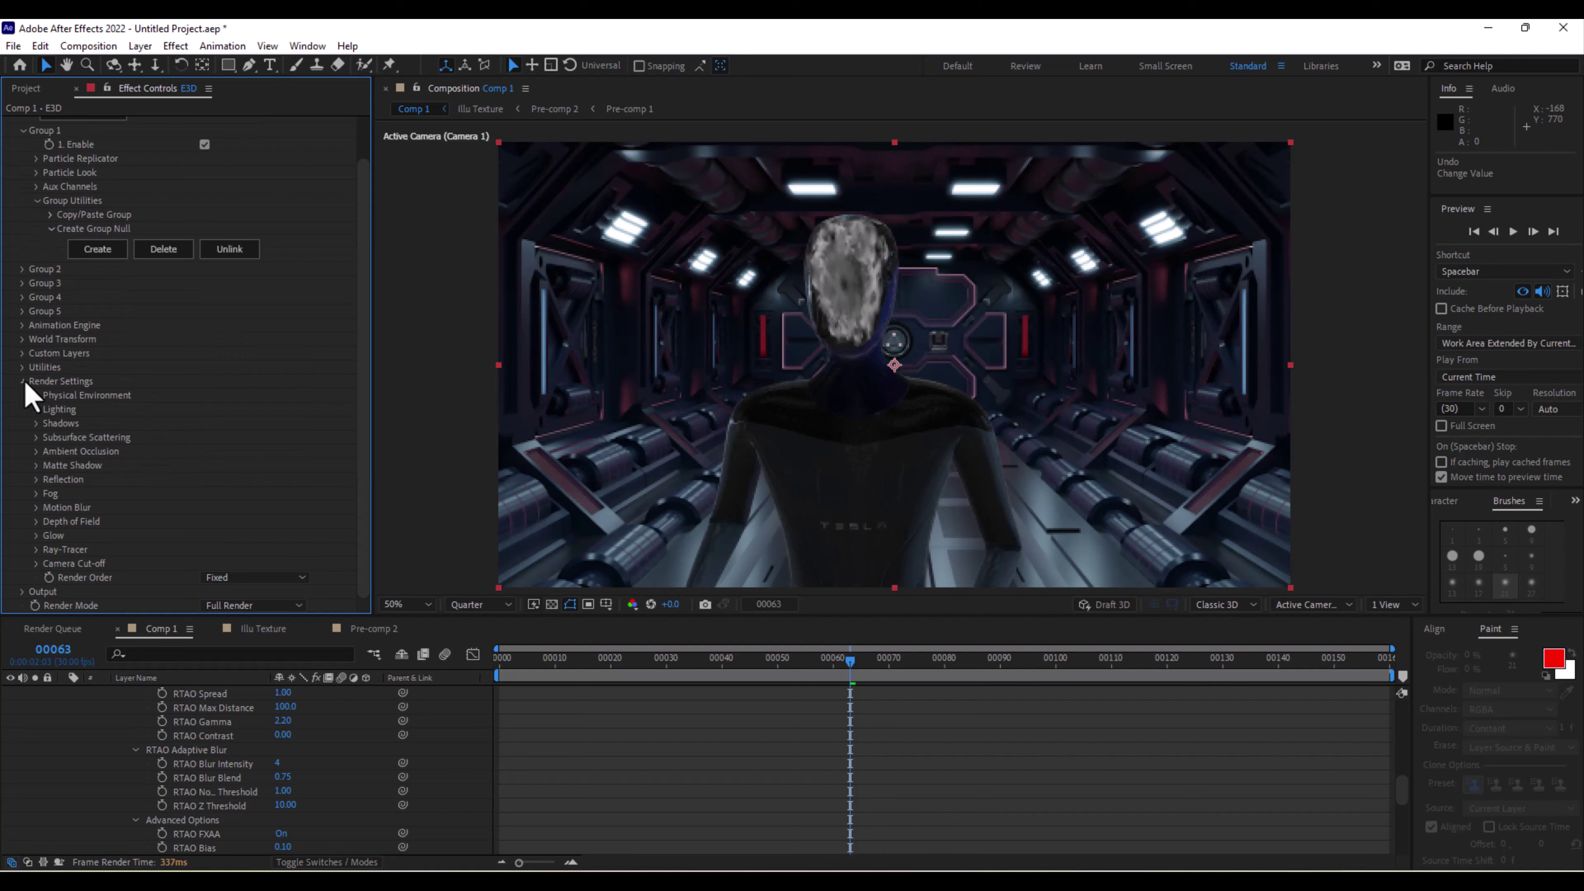
Add a parallel light to Comp 1 with its color sampled from a bright corridor ceiling light and 500% intensity.
right_click(223, 811)
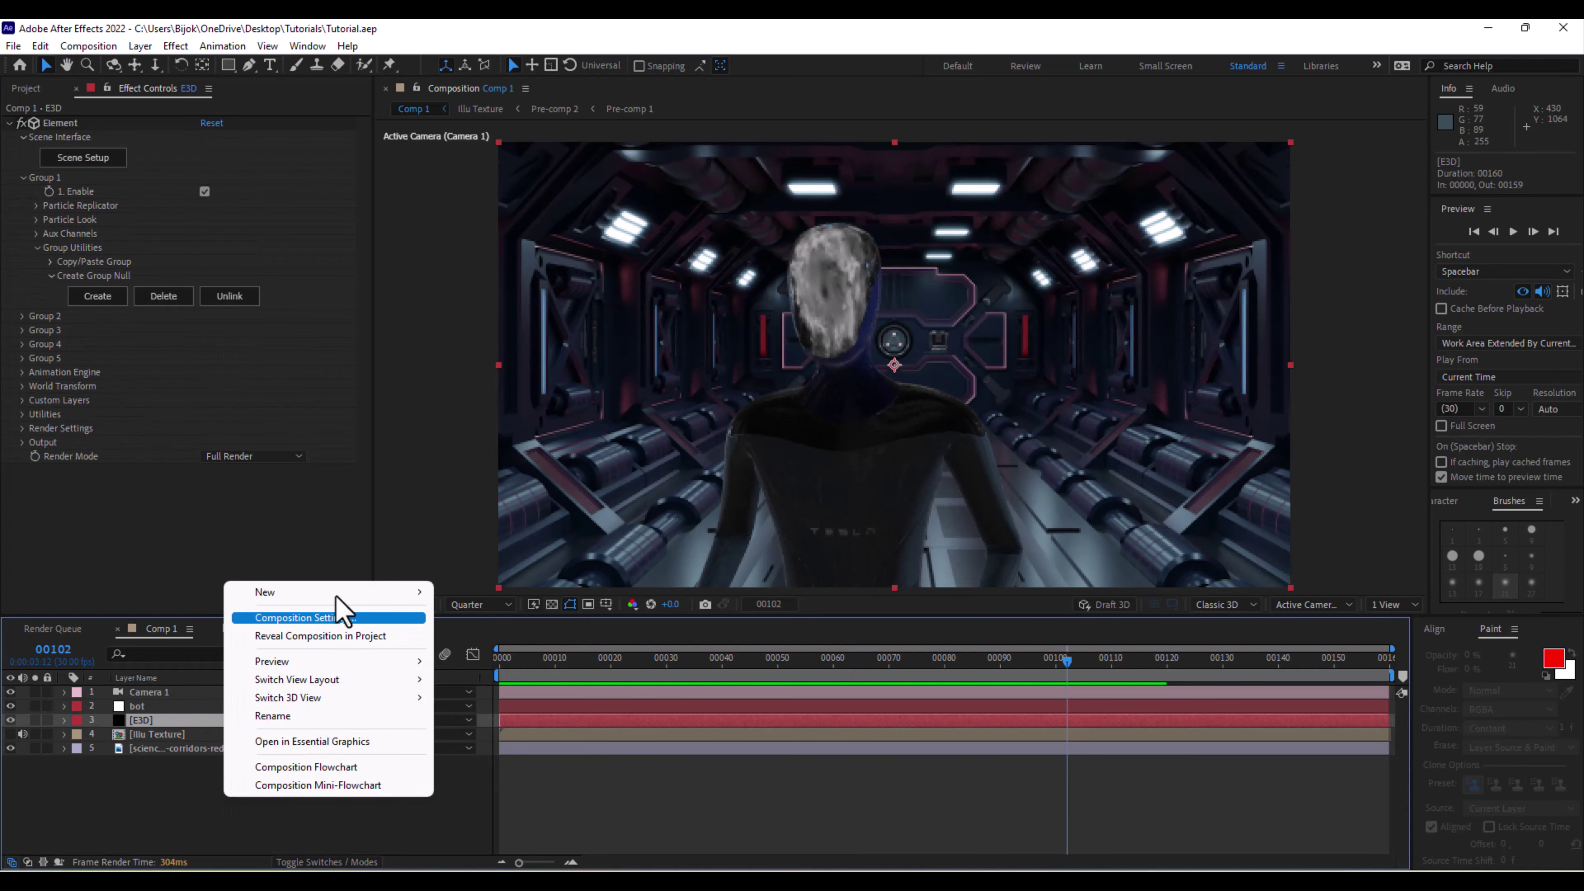
mouse_move(336, 593)
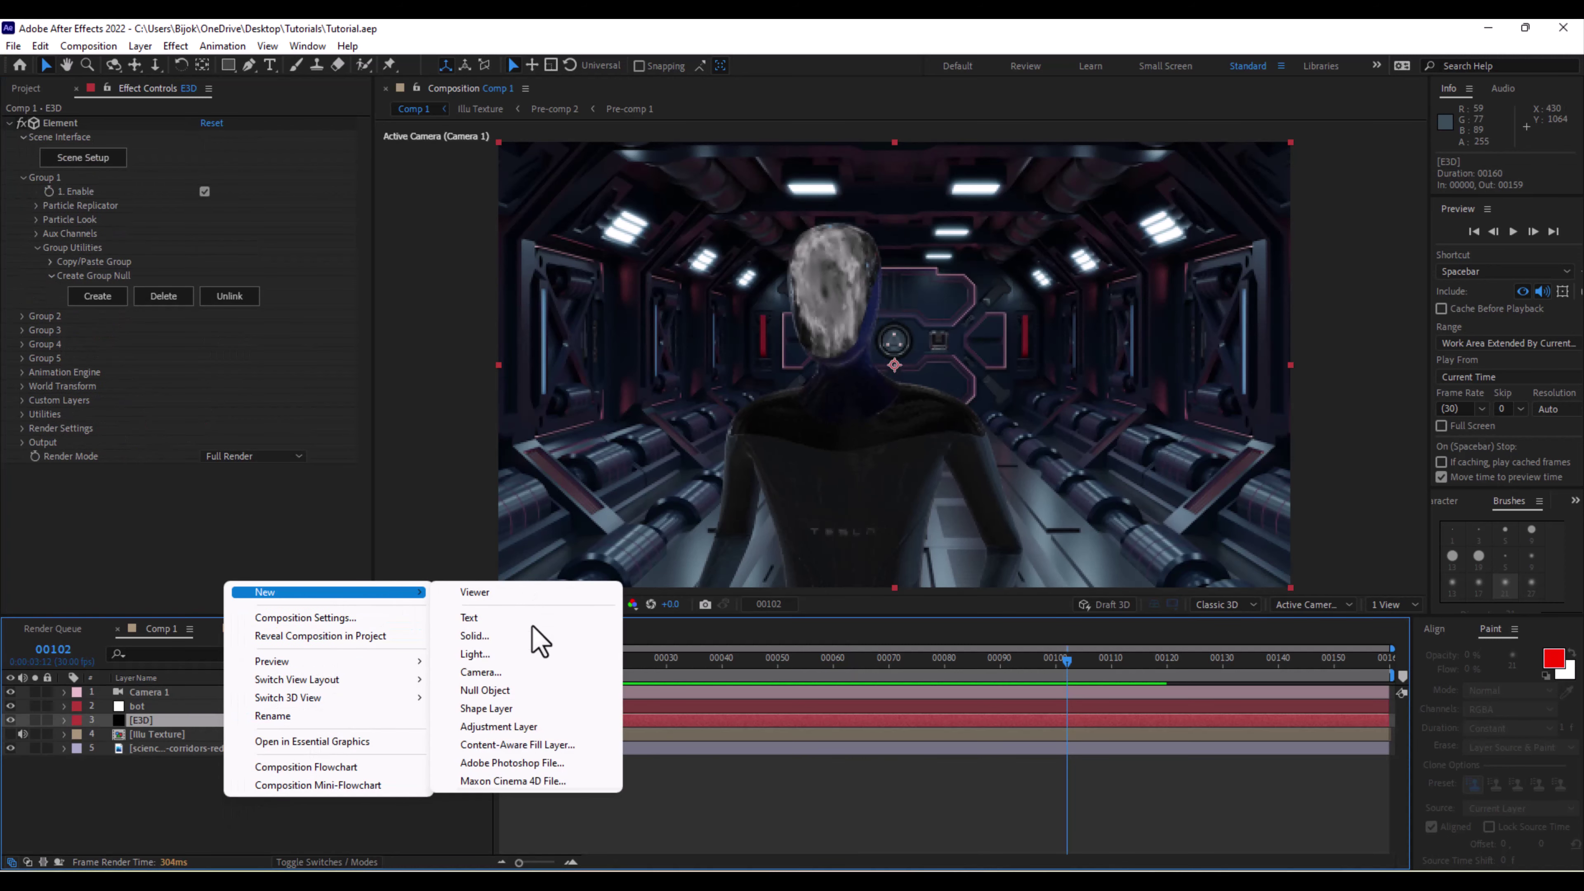
click(506, 654)
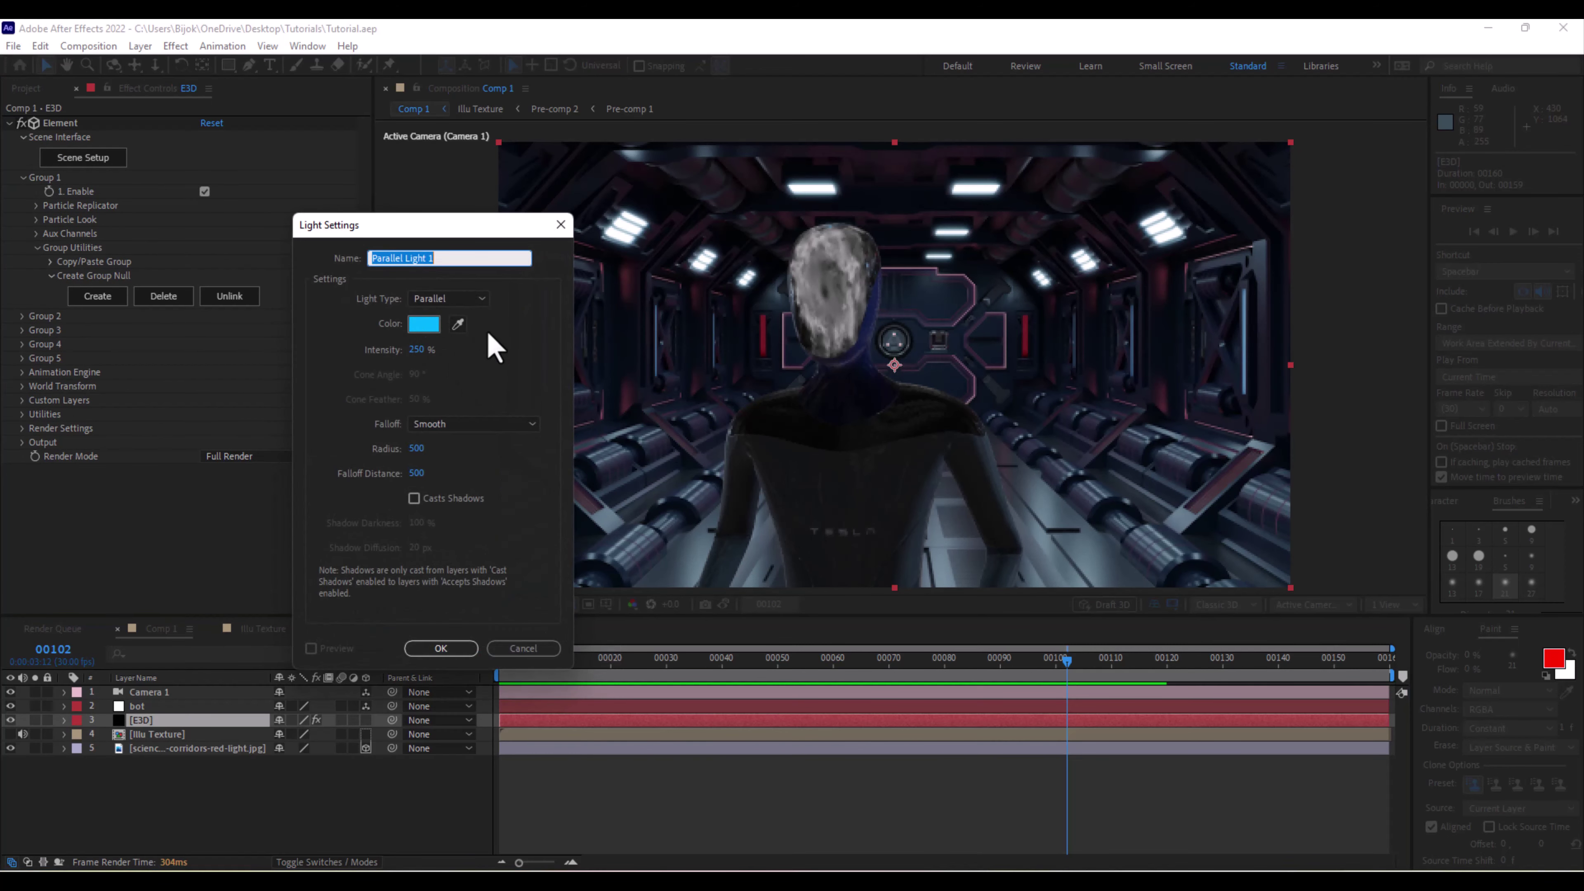
click(458, 324)
click(629, 225)
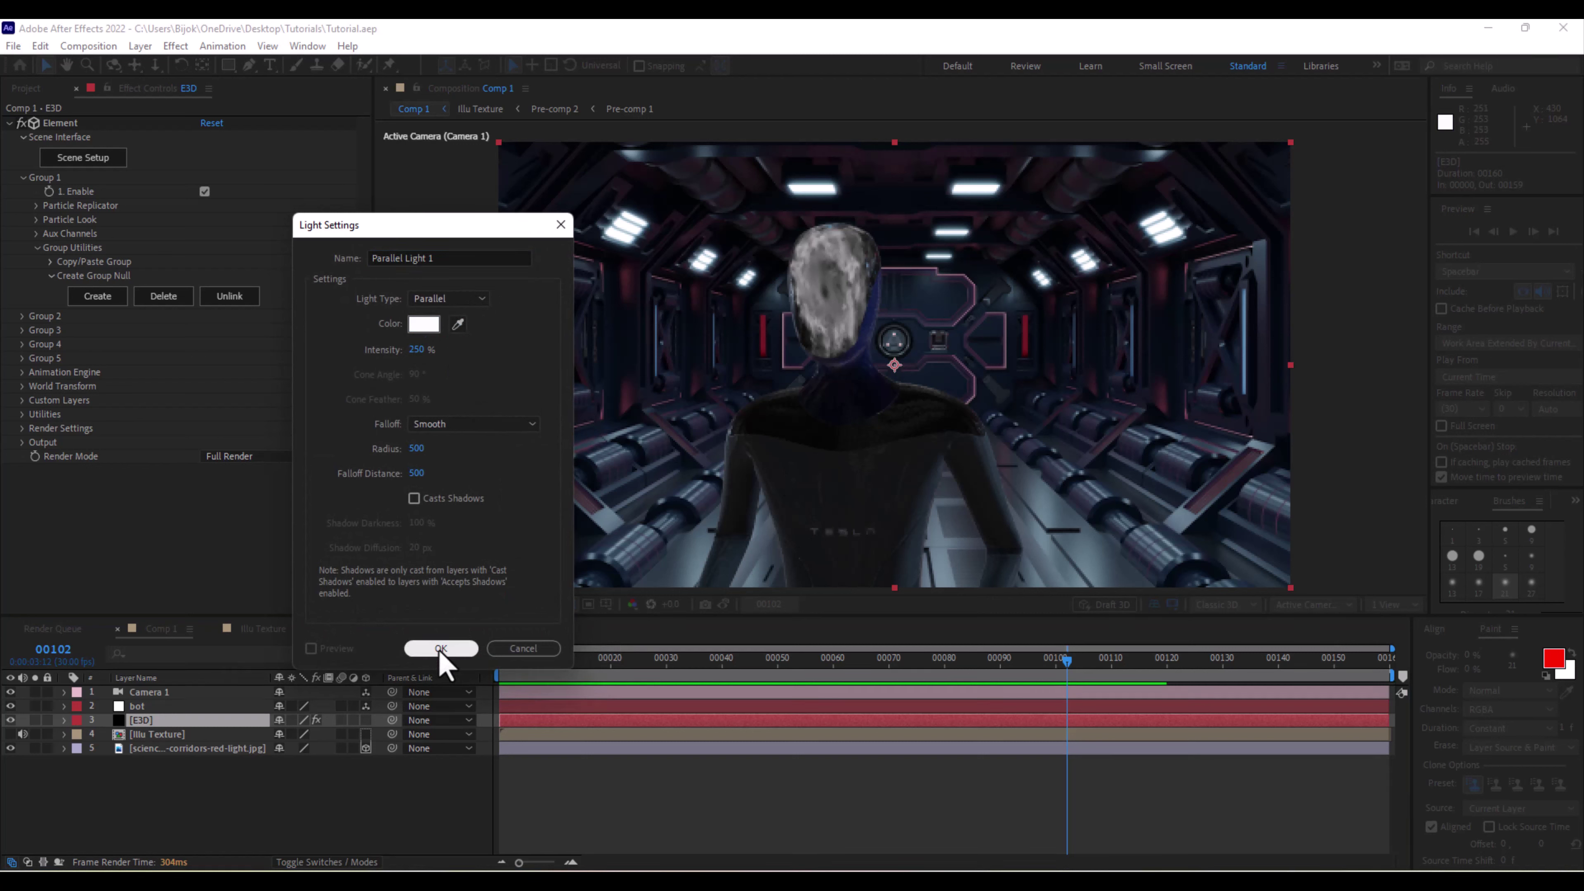
click(417, 350)
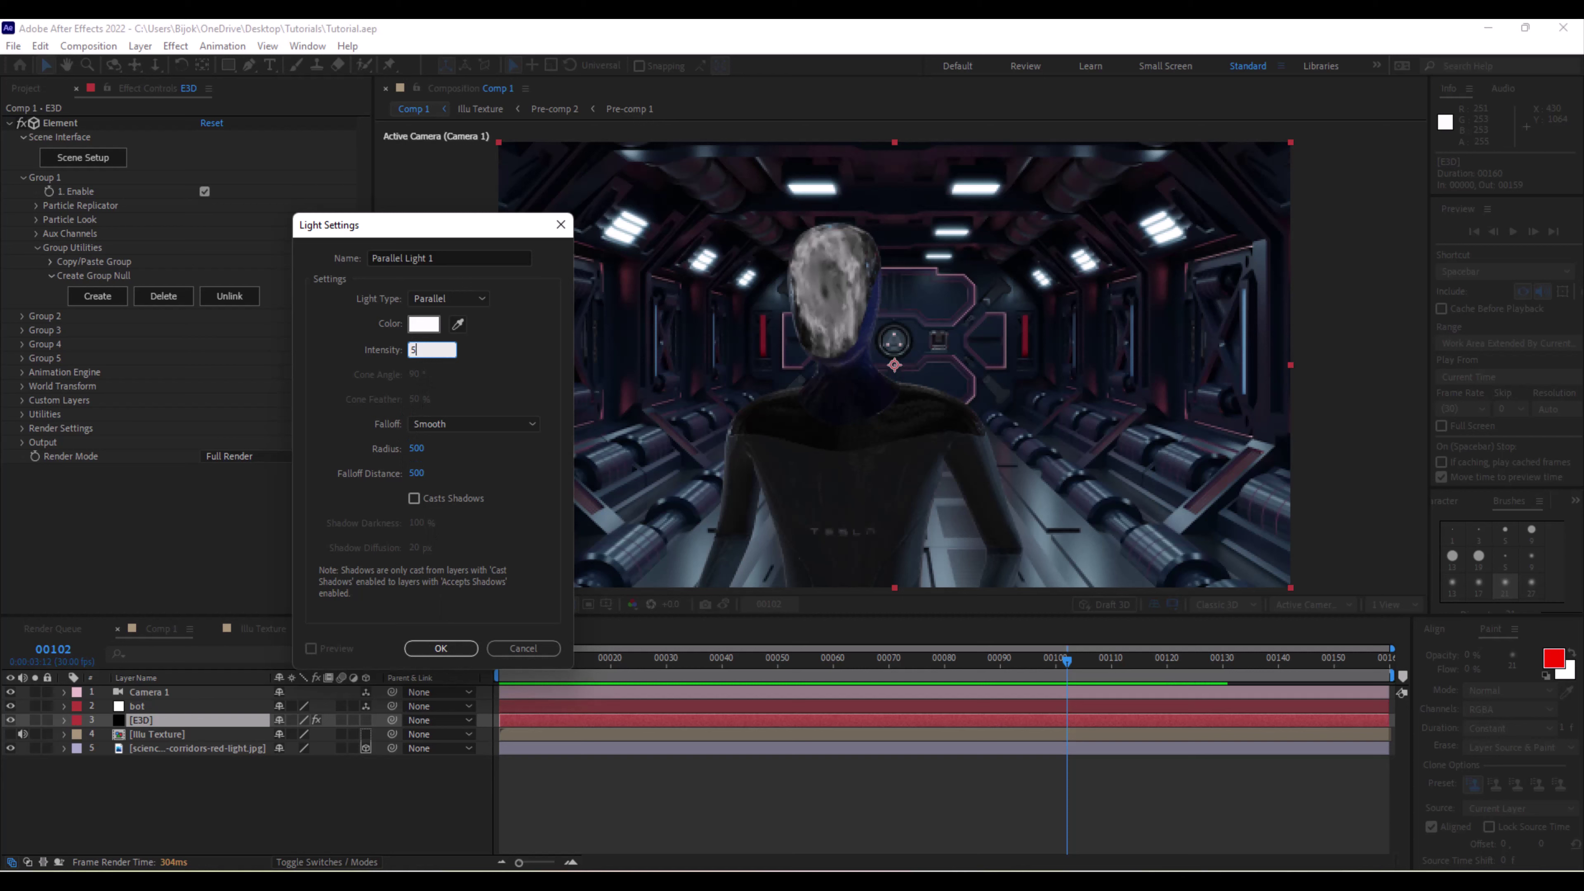
text(500)
key(Return)
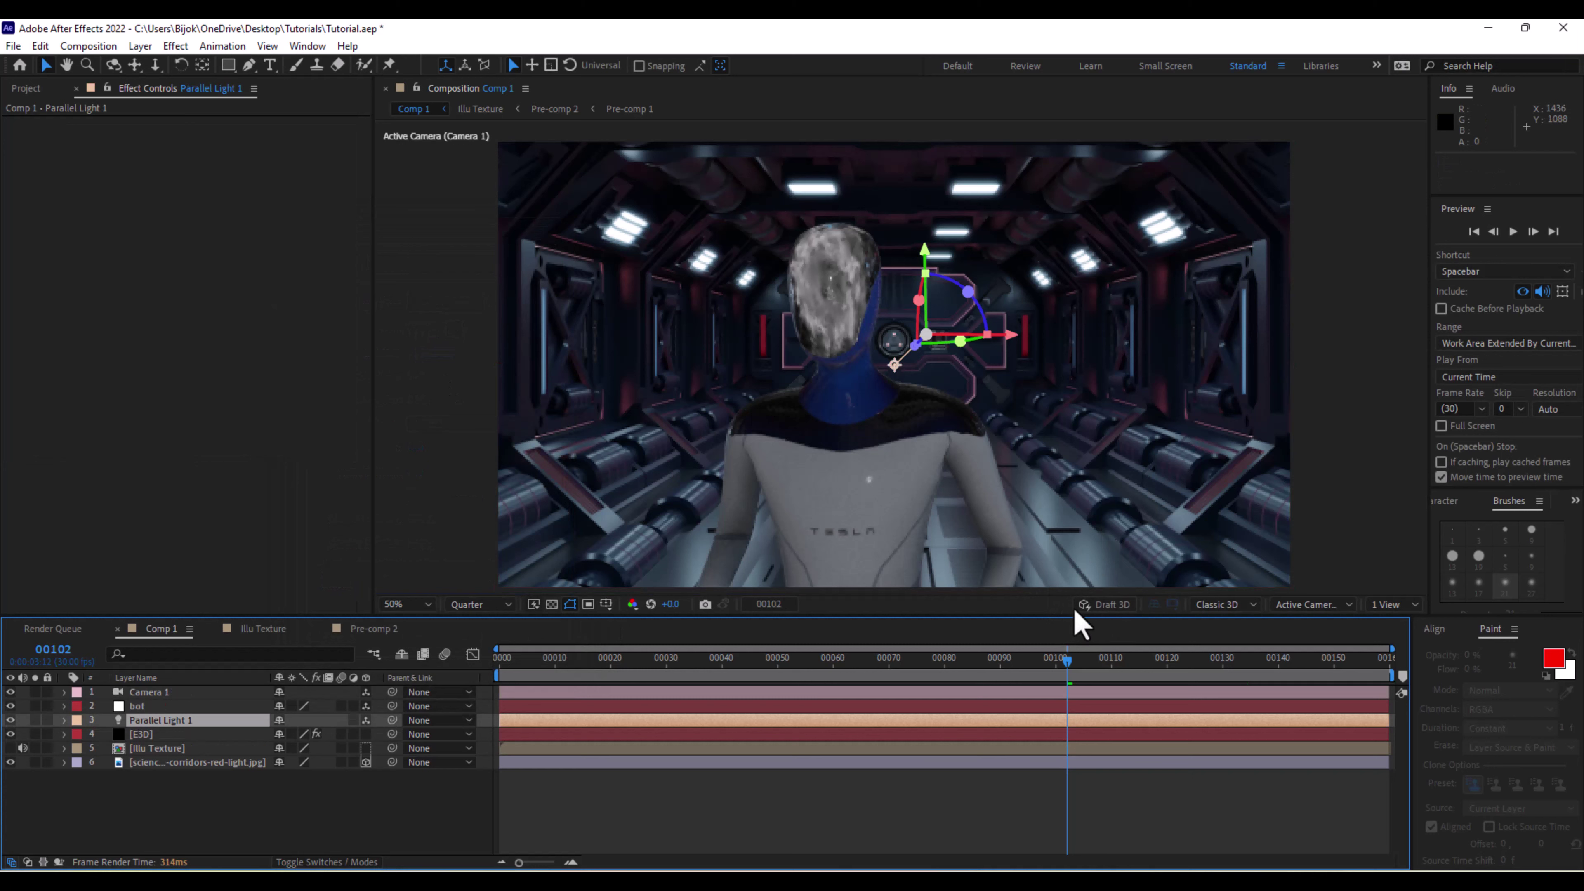
Switch the composition to the Top view at 12.5% magnification to show the light and camera.
click(1307, 610)
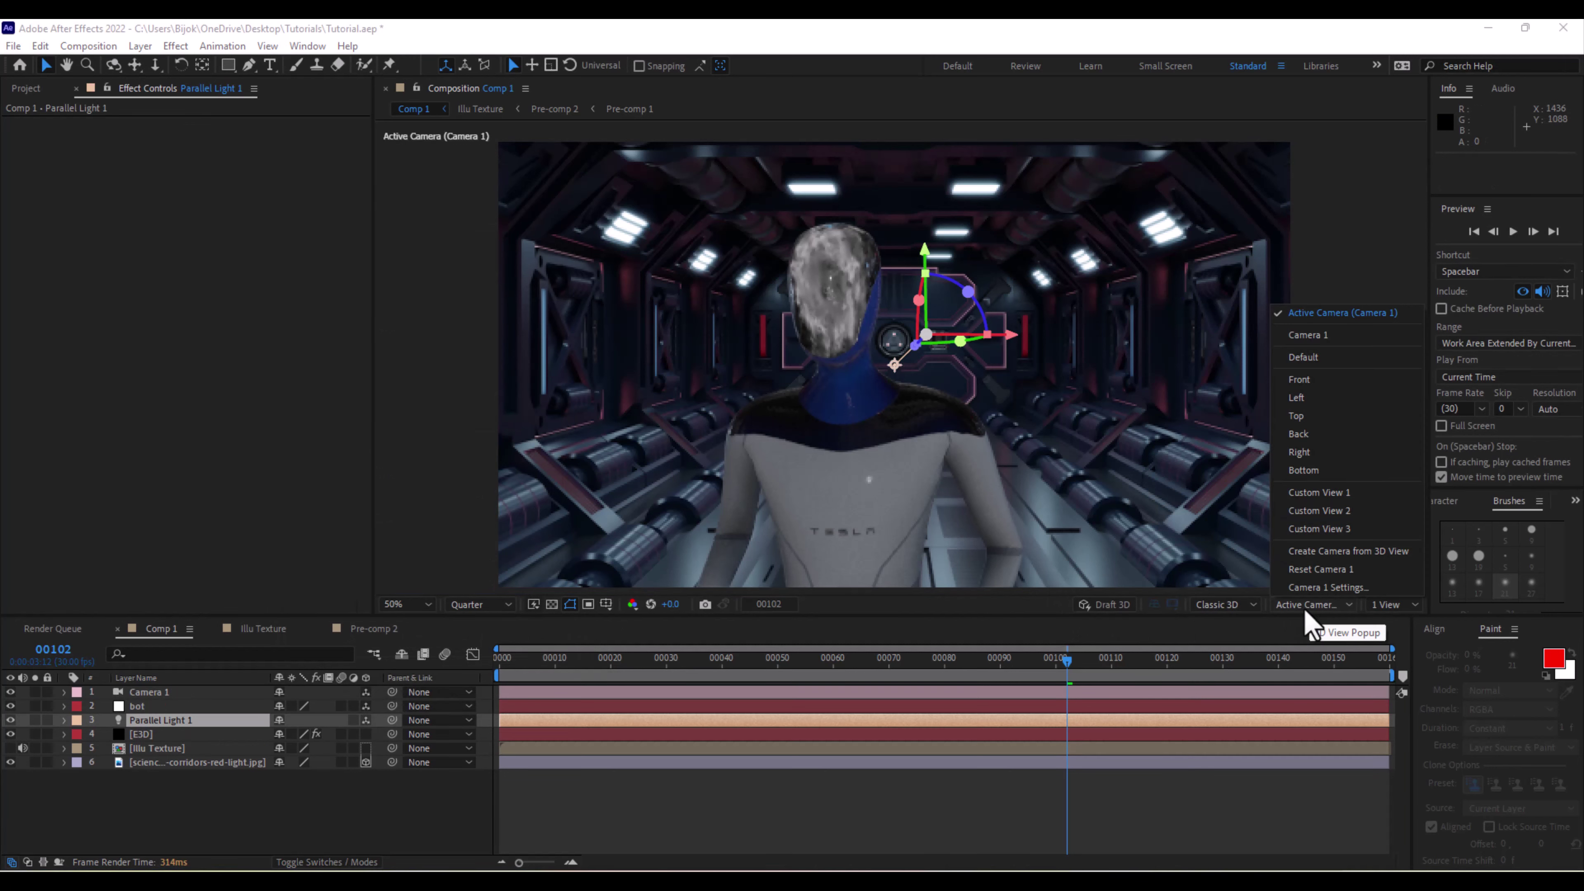
click(1322, 624)
click(1340, 604)
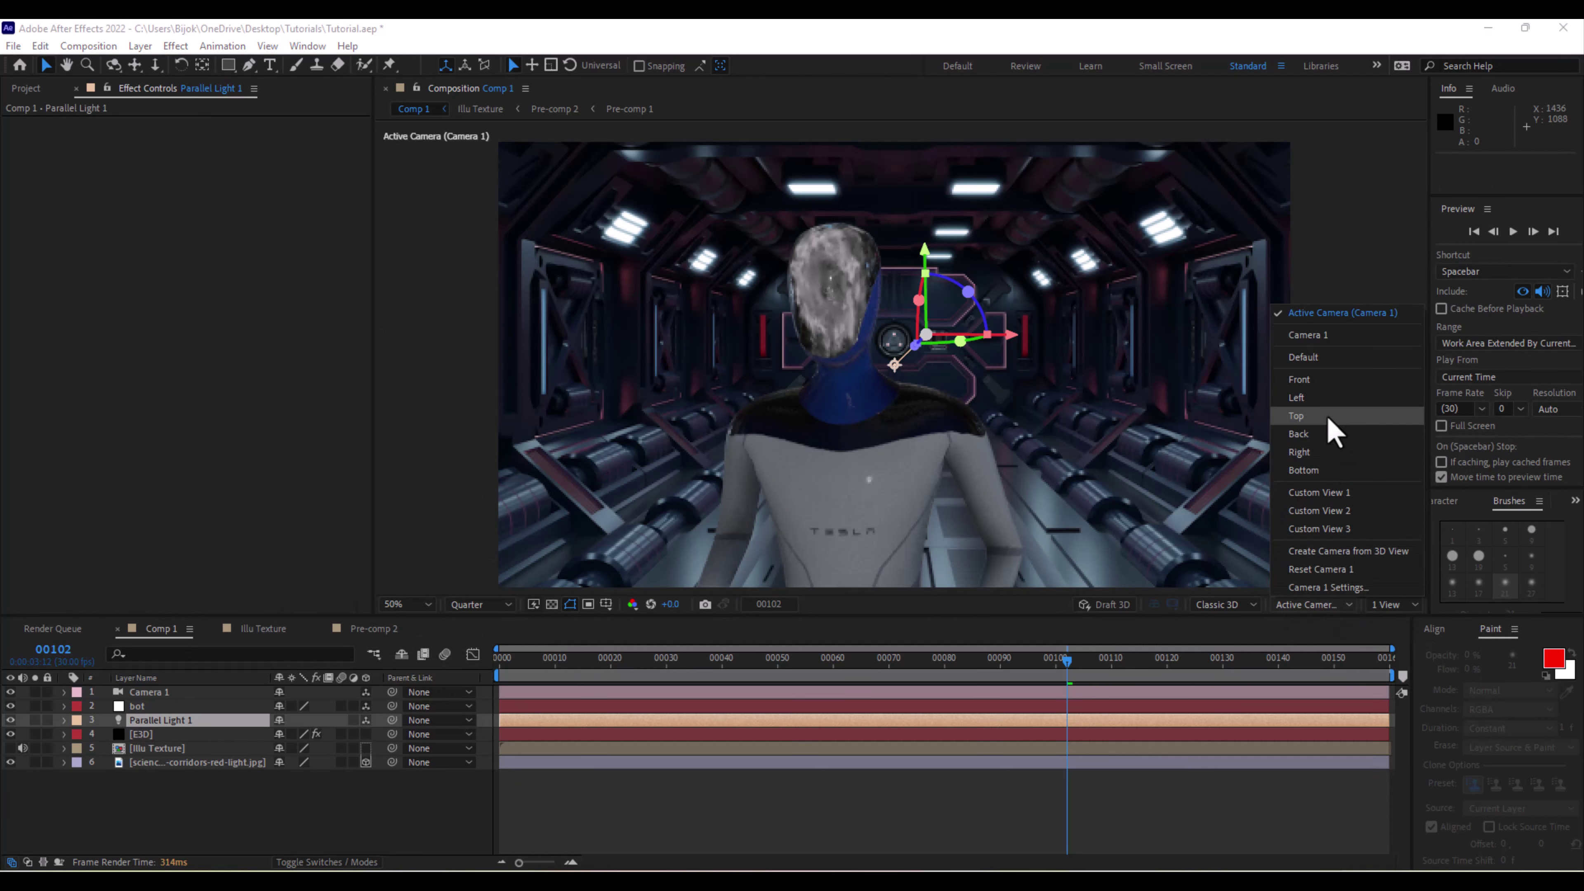
click(1327, 417)
key(comma)
key(comma)
key(comma)
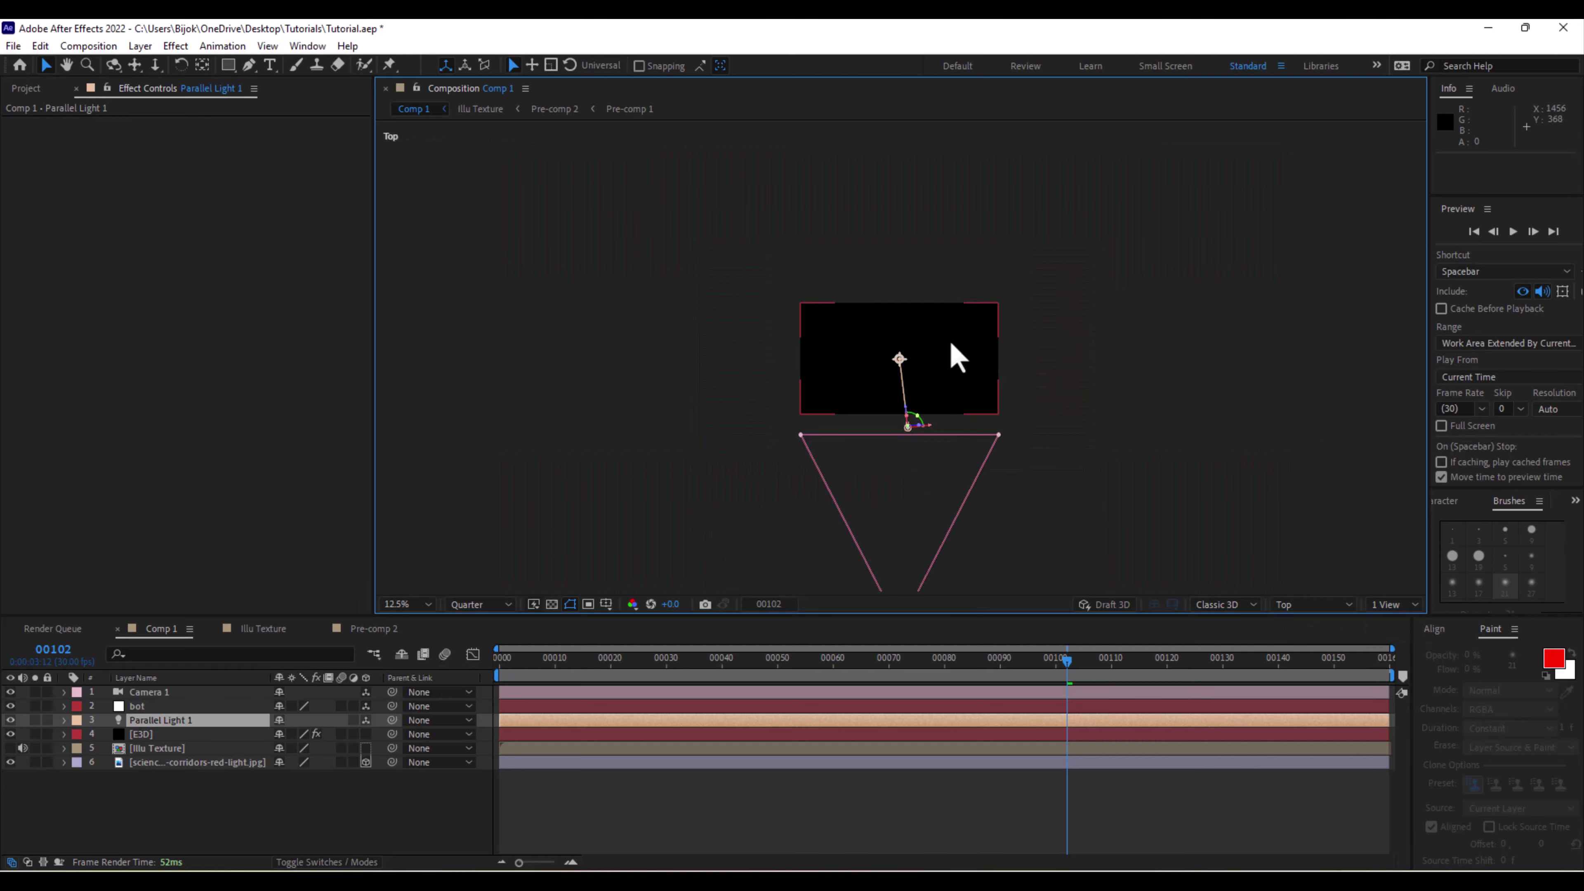
Reveal Parallel Light 1's Position and move the light back in depth behind the bot.
key(ctrl+Up)
key(c)
scroll(954, 355, up, 3)
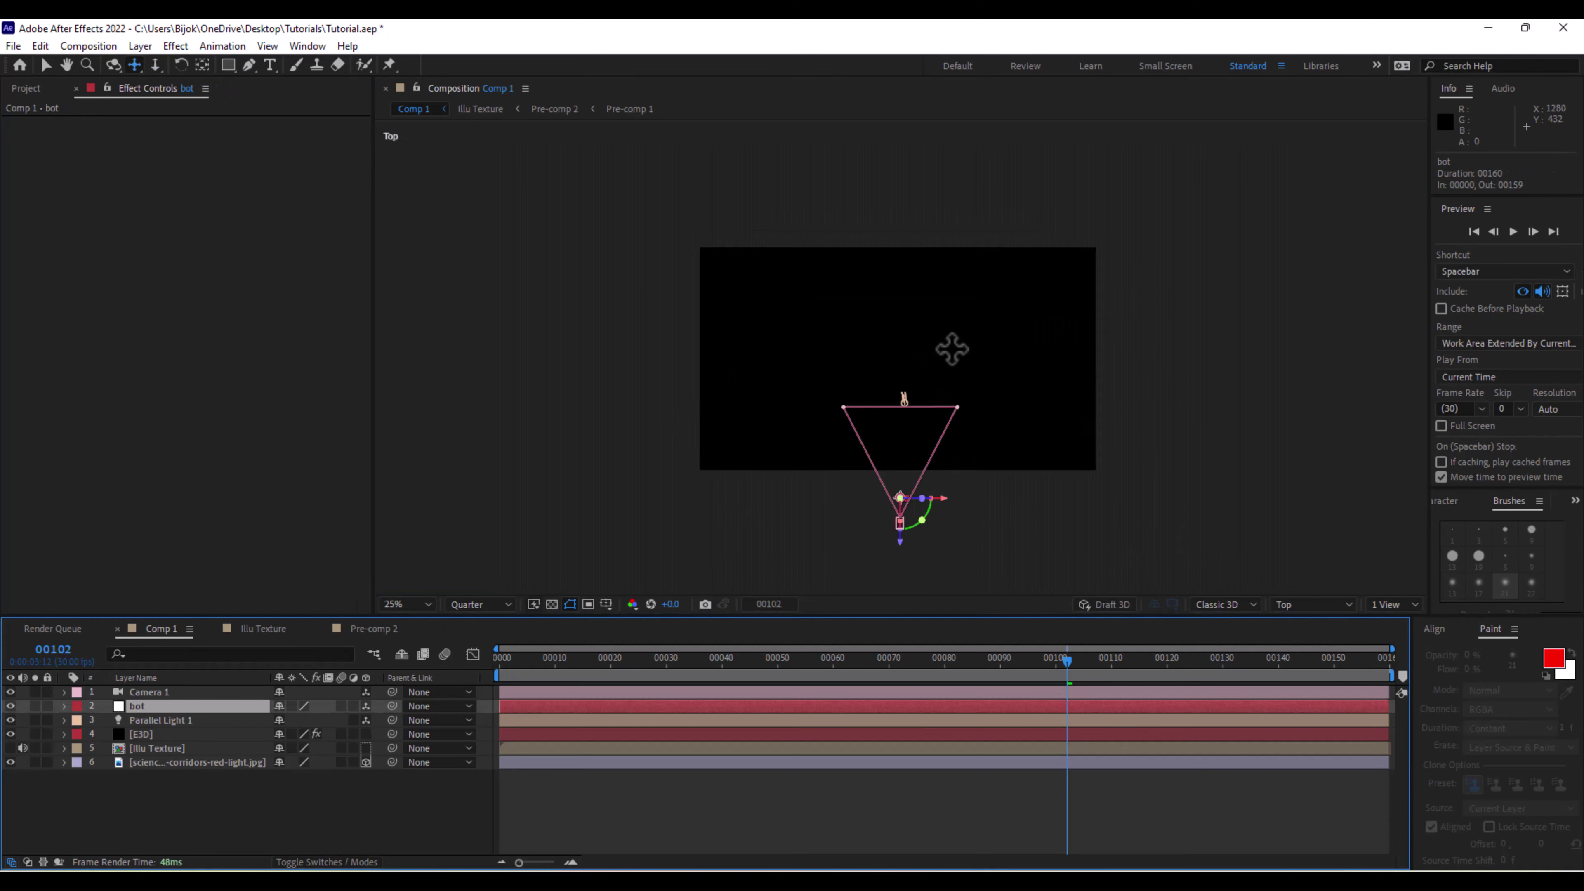
key(ctrl+Down)
key(period)
key(v)
key(p)
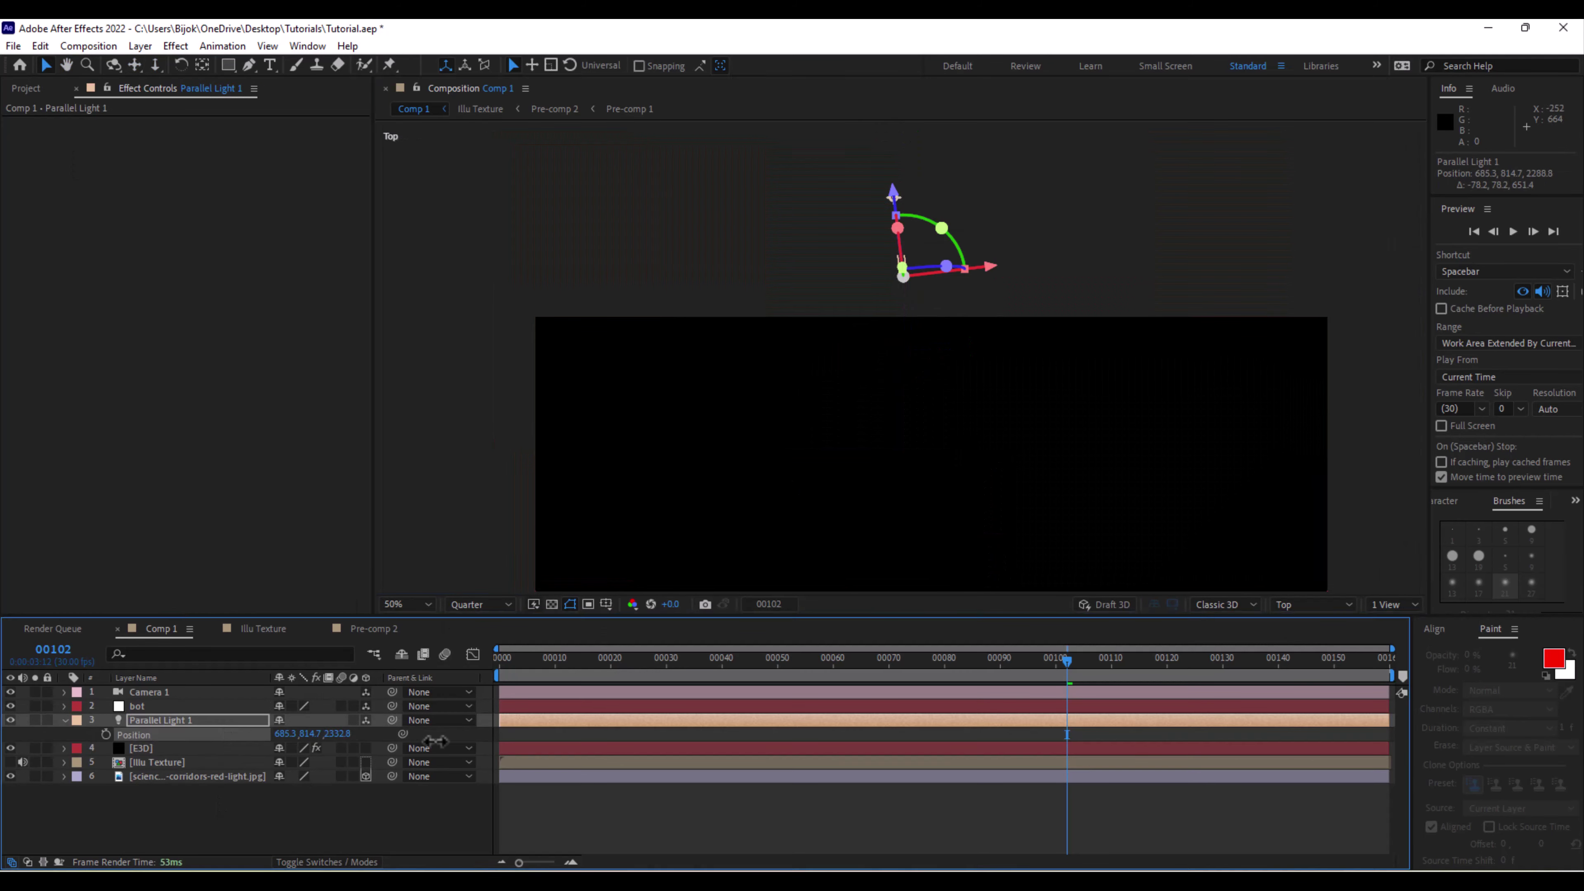
drag(435, 741, 1176, 381)
Return to the active camera view and move Parallel Light 1's point of interest down onto the bot's upper body.
key(F12)
key(comma)
key(comma)
key(comma)
key(comma)
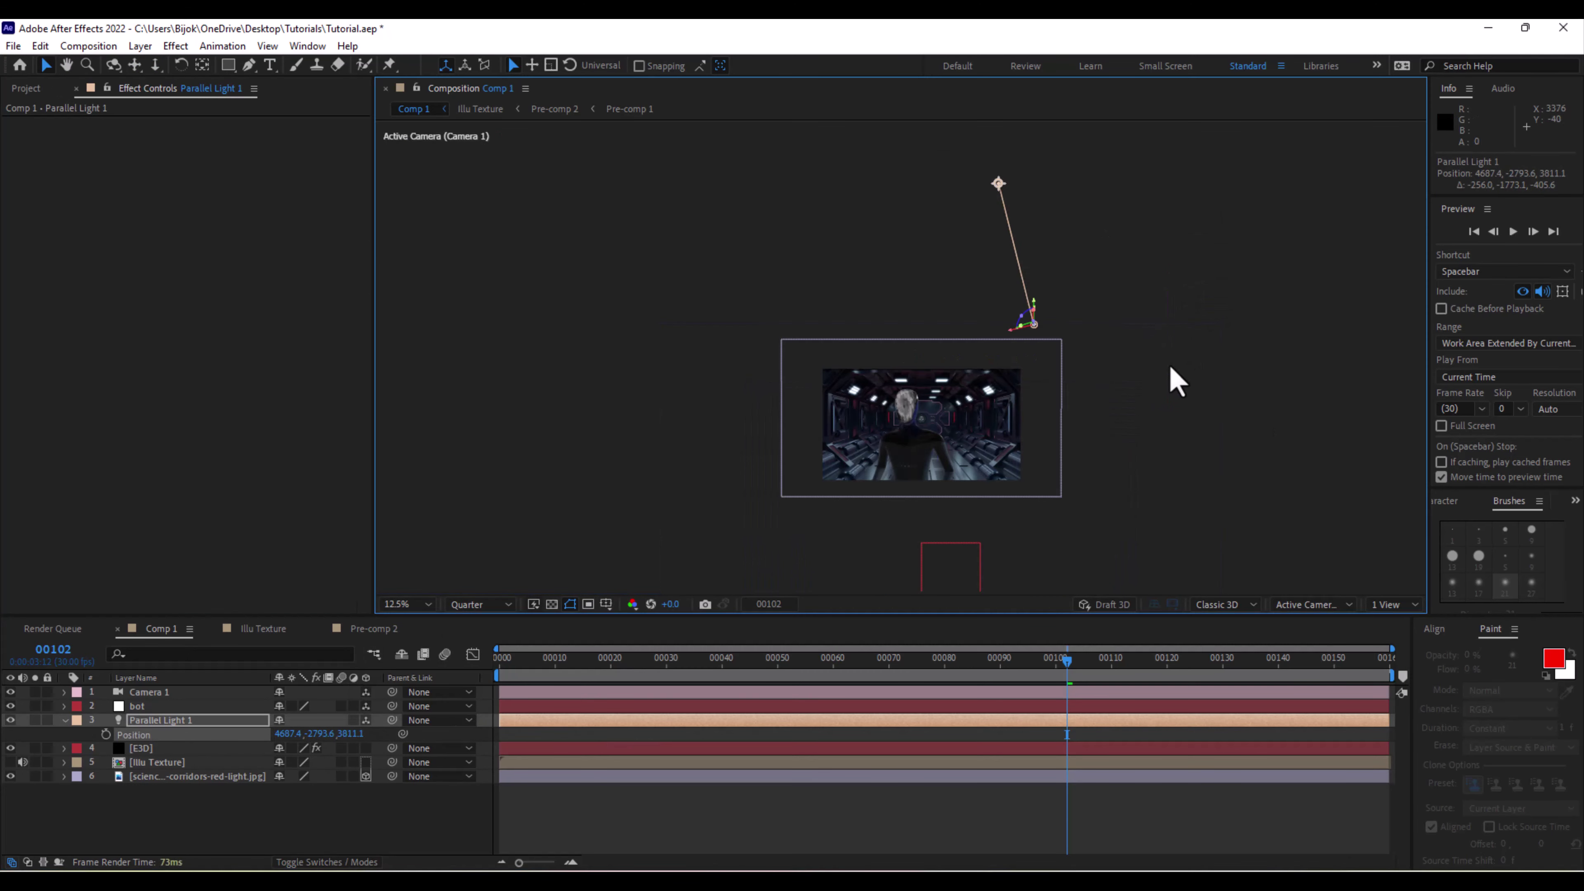
drag(996, 194, 897, 510)
key(period)
key(period)
key(period)
key(period)
key(p)
Duplicate Parallel Light 1 and set the copy's X position to about -2582.6, on the opposite side of the corridor.
click(140, 45)
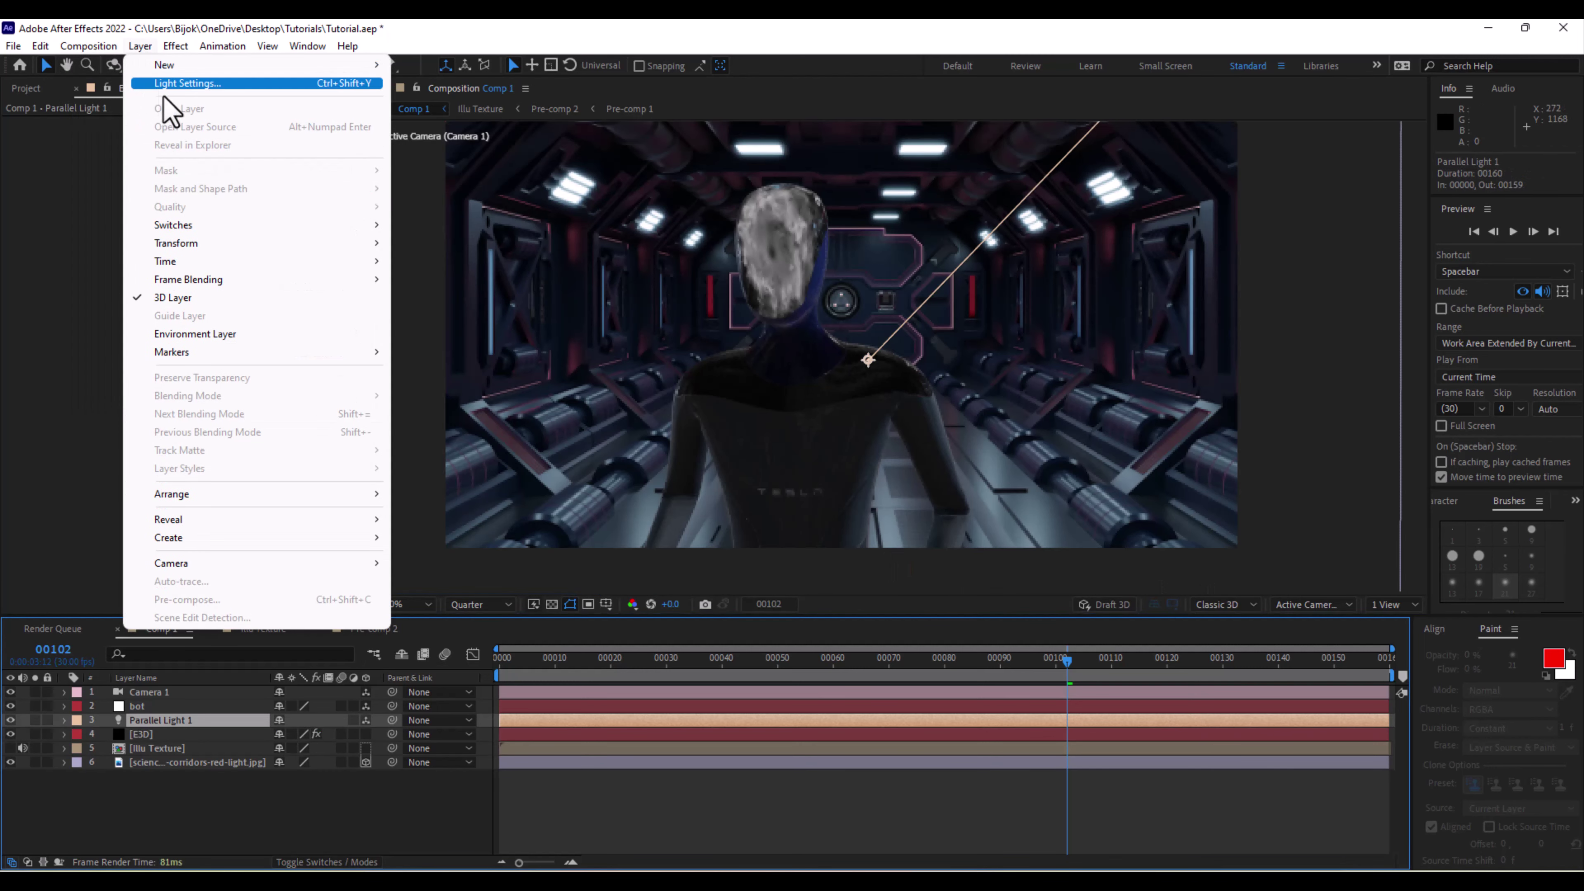
mouse_move(40, 45)
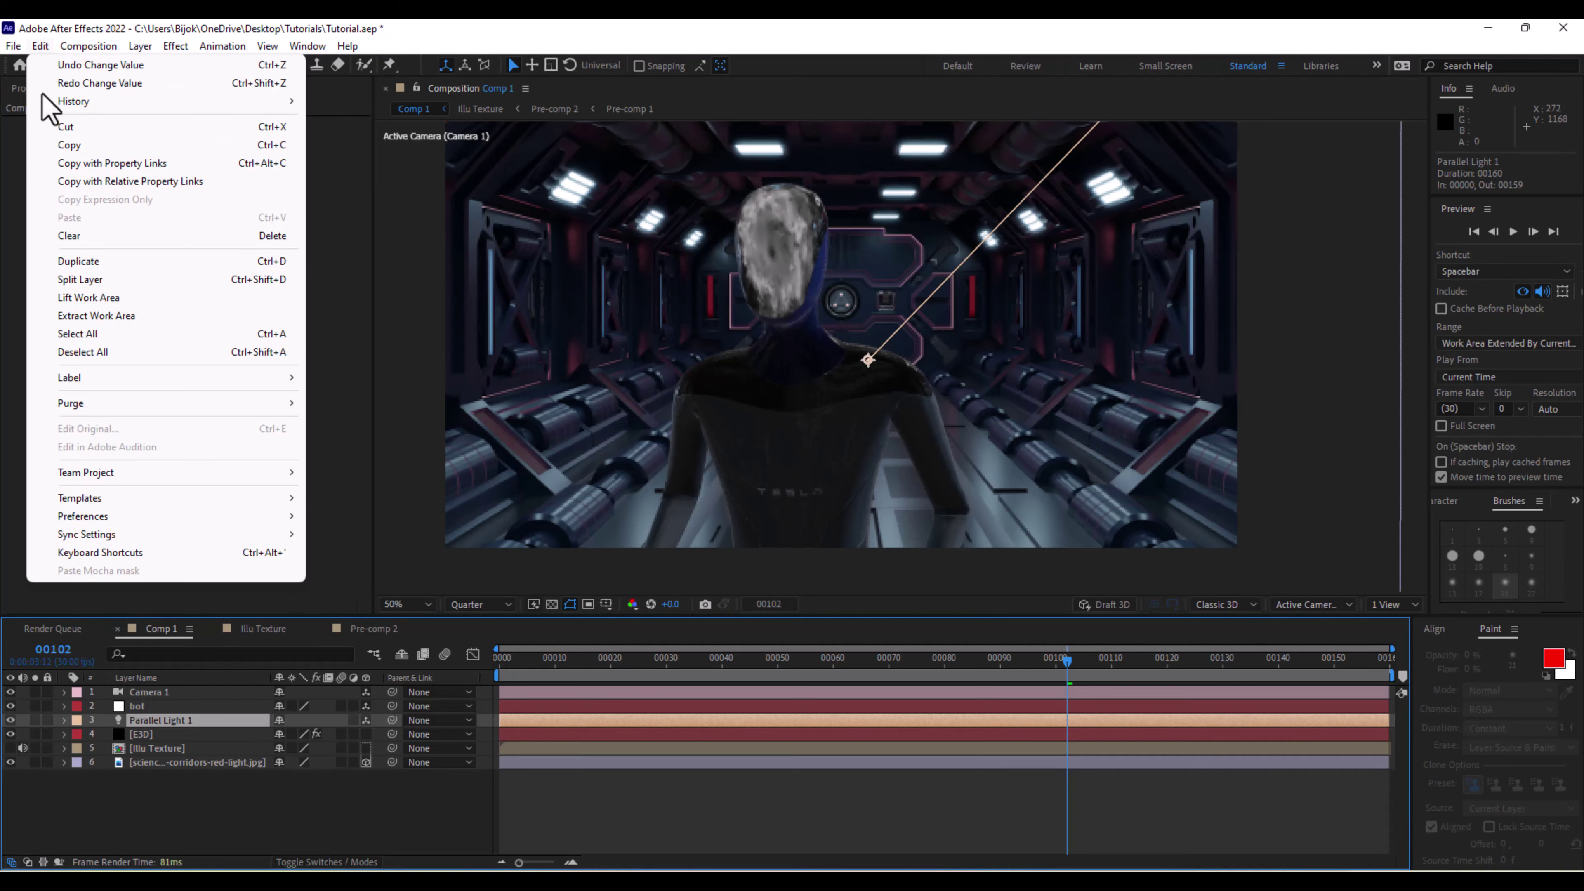
click(102, 262)
key(comma)
key(comma)
key(comma)
key(comma)
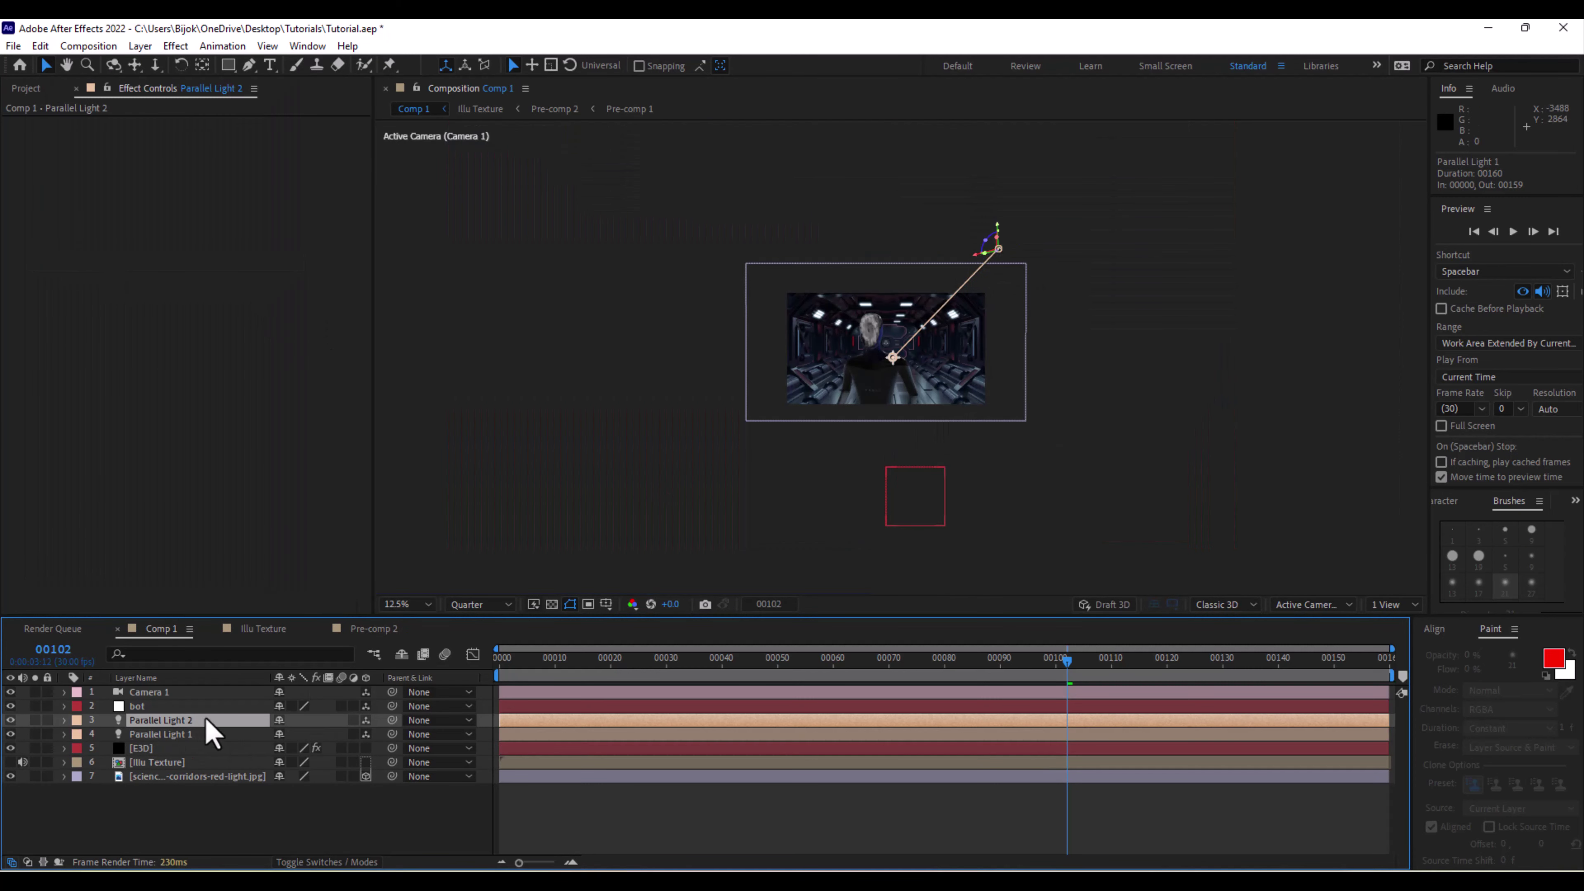
key(p)
drag(290, 734, 6, 724)
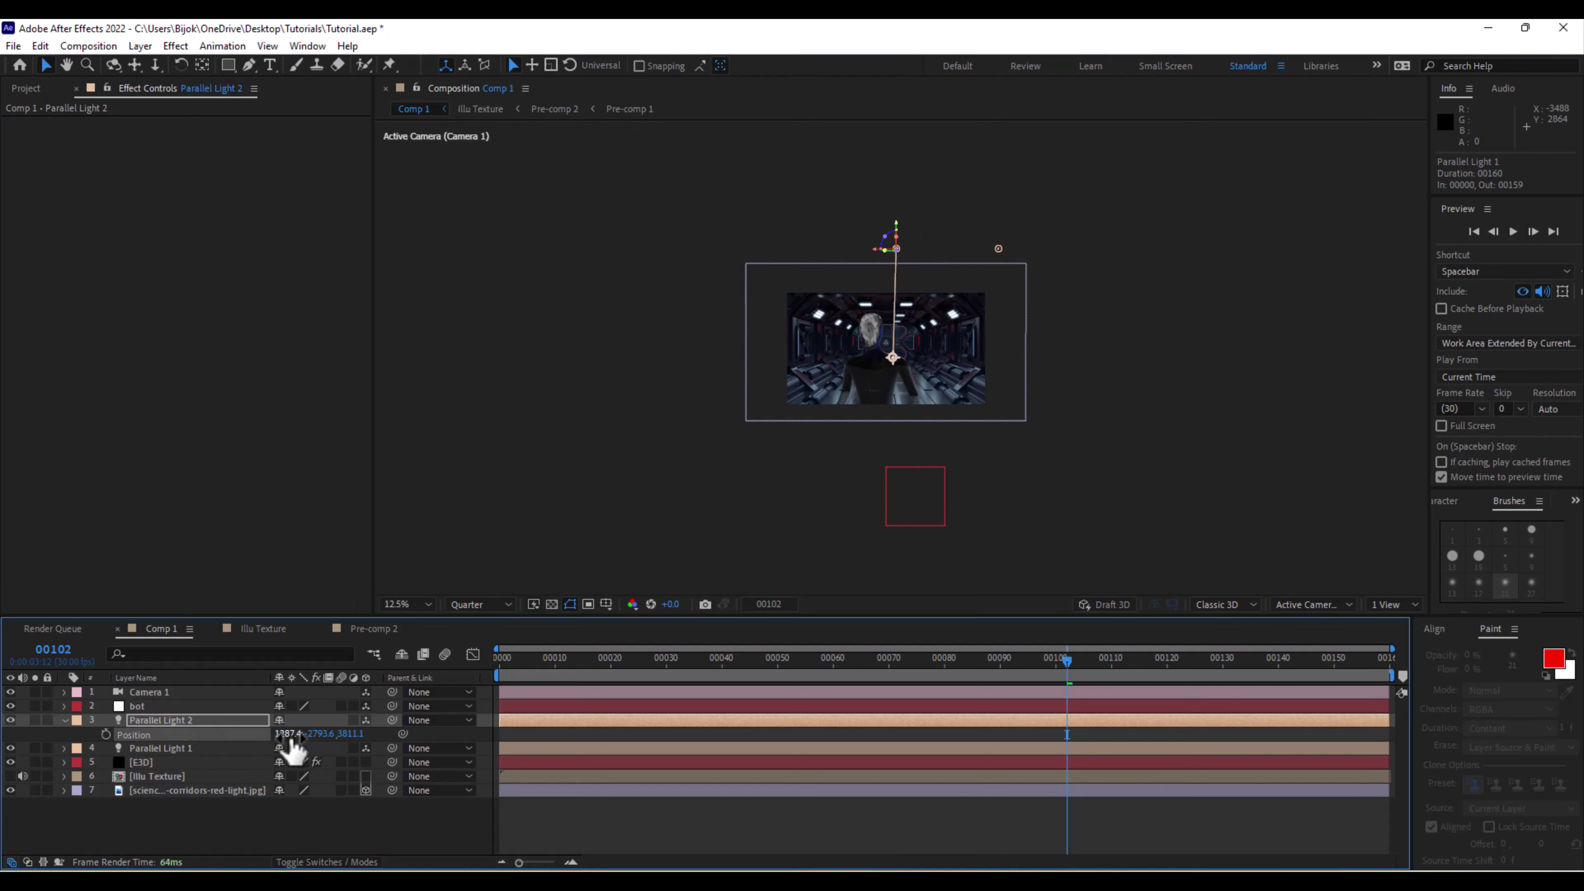
drag(293, 742, 6, 749)
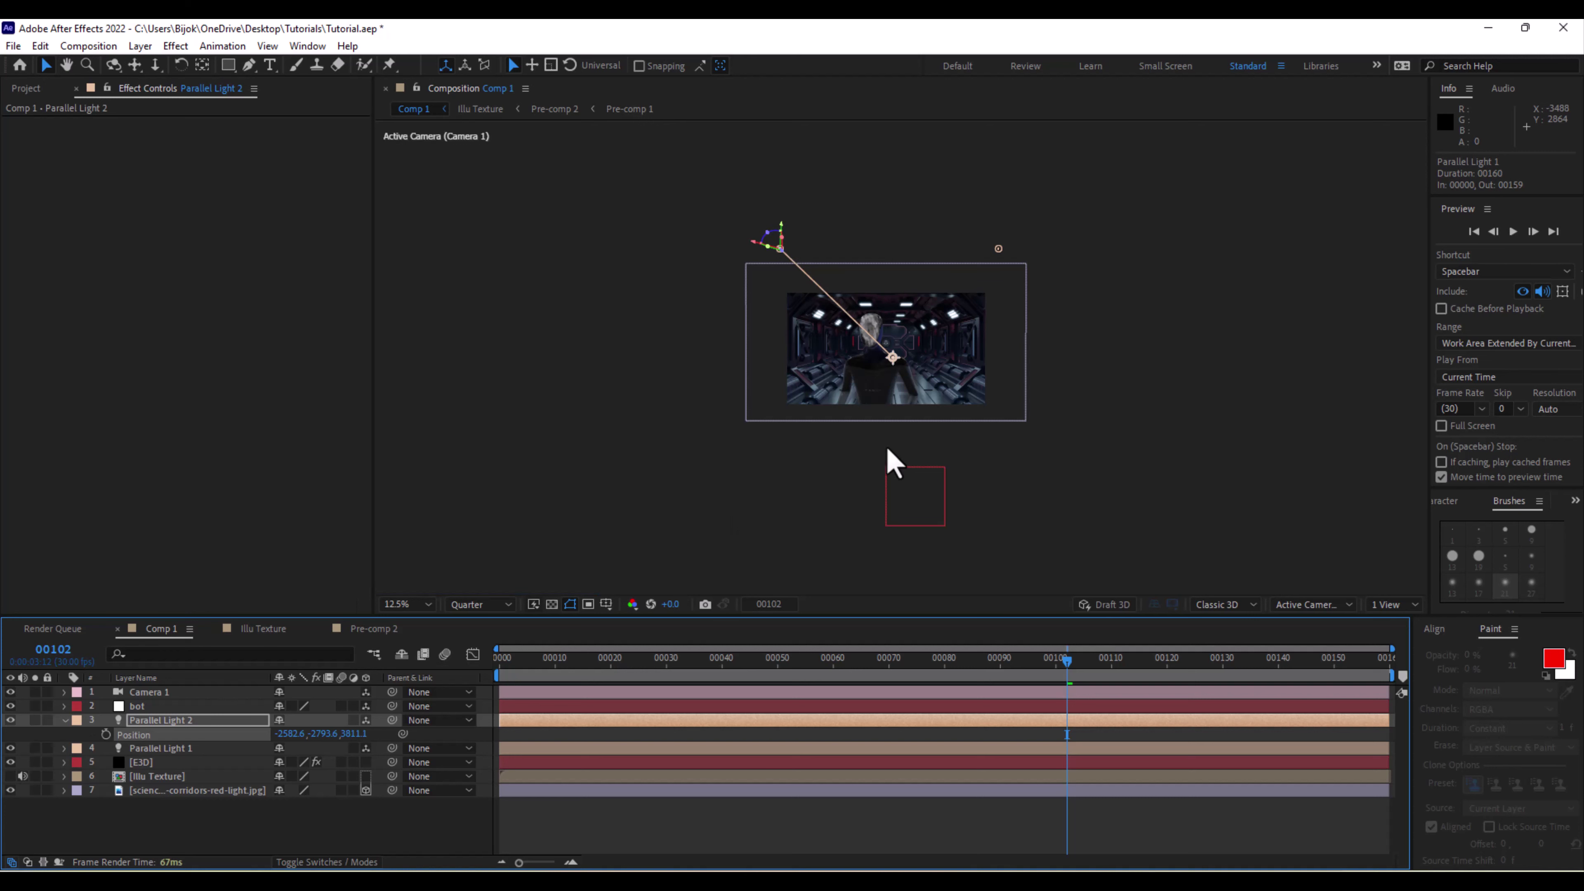
Move Parallel Light 2's point of interest to about 167.8, 1176.4, -1233.5, below and left of the corridor image.
scroll(898, 437, up, 2)
drag(883, 365, 648, 521)
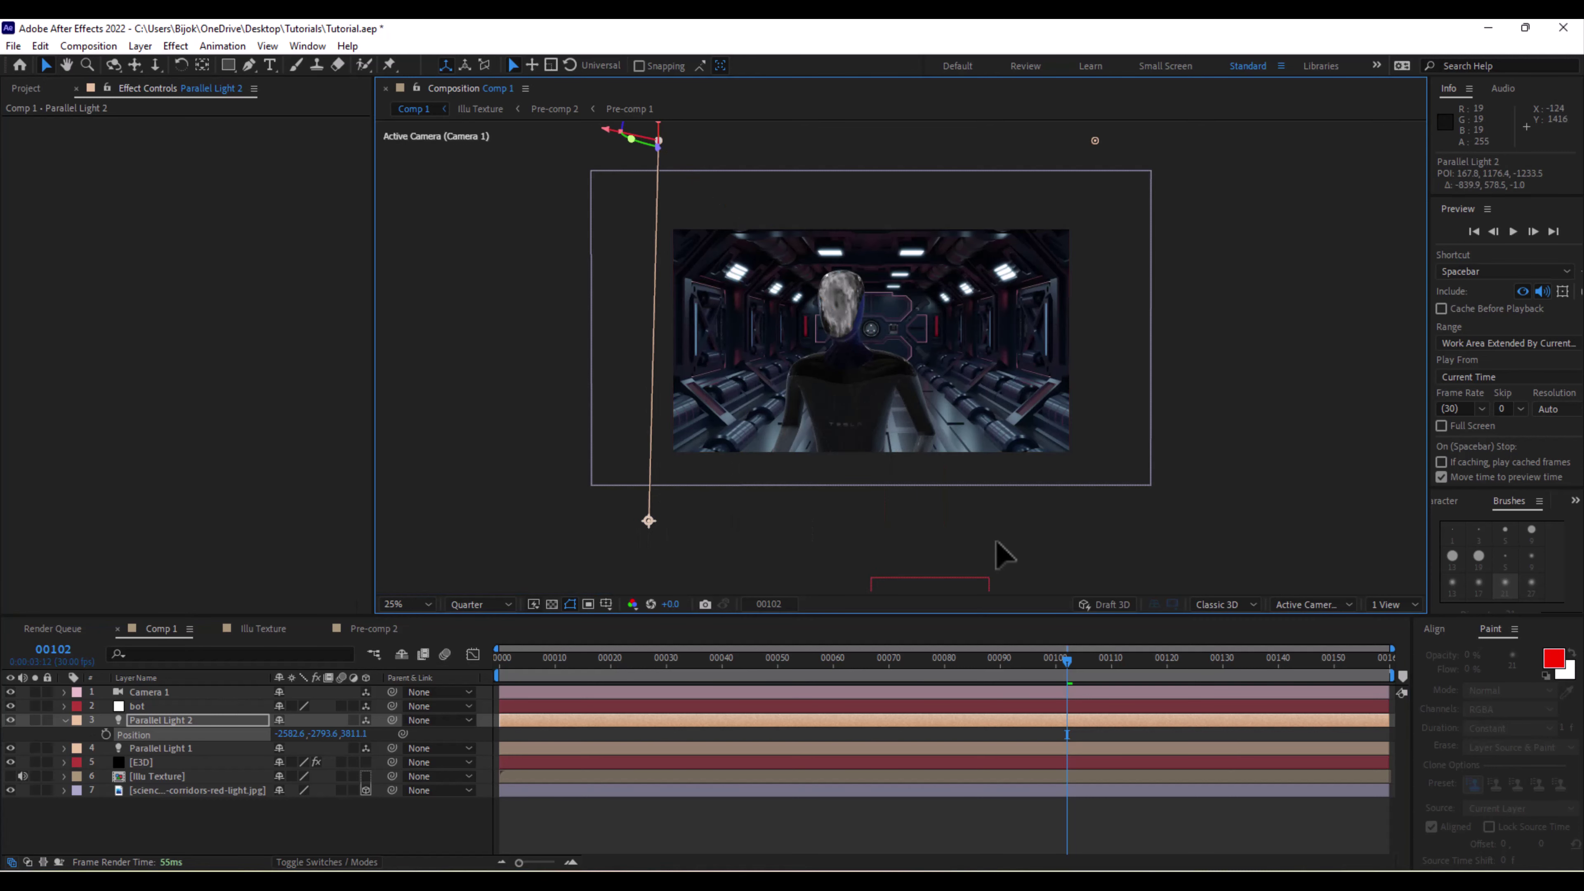
click(1004, 556)
Duplicate the E3D layer and set the upper copy's Element output to show the Illumination pass.
click(140, 748)
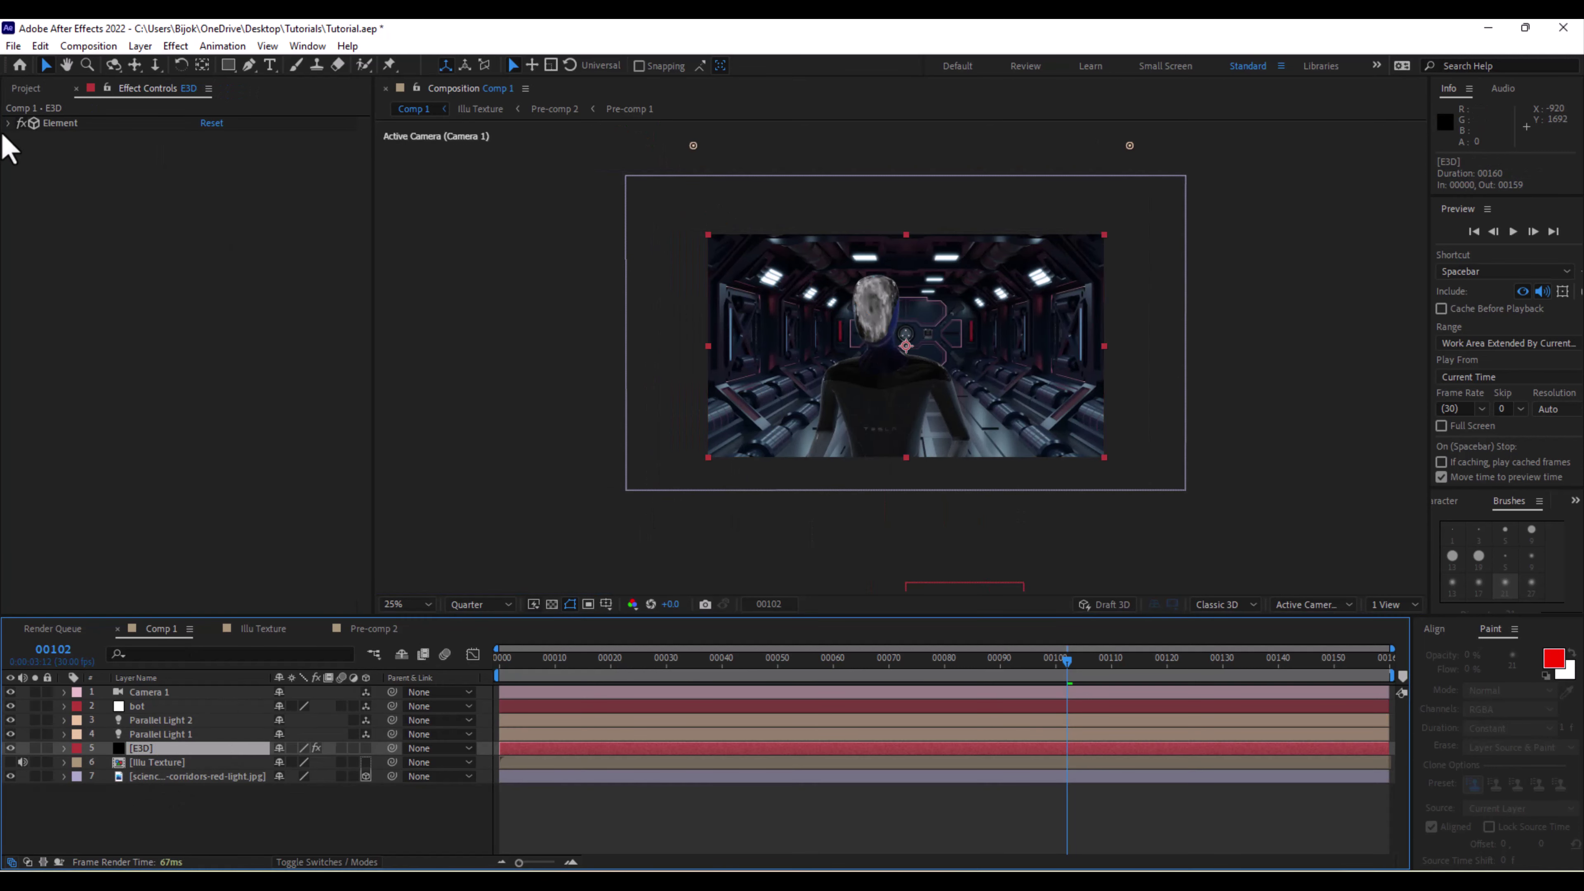
click(8, 123)
click(144, 753)
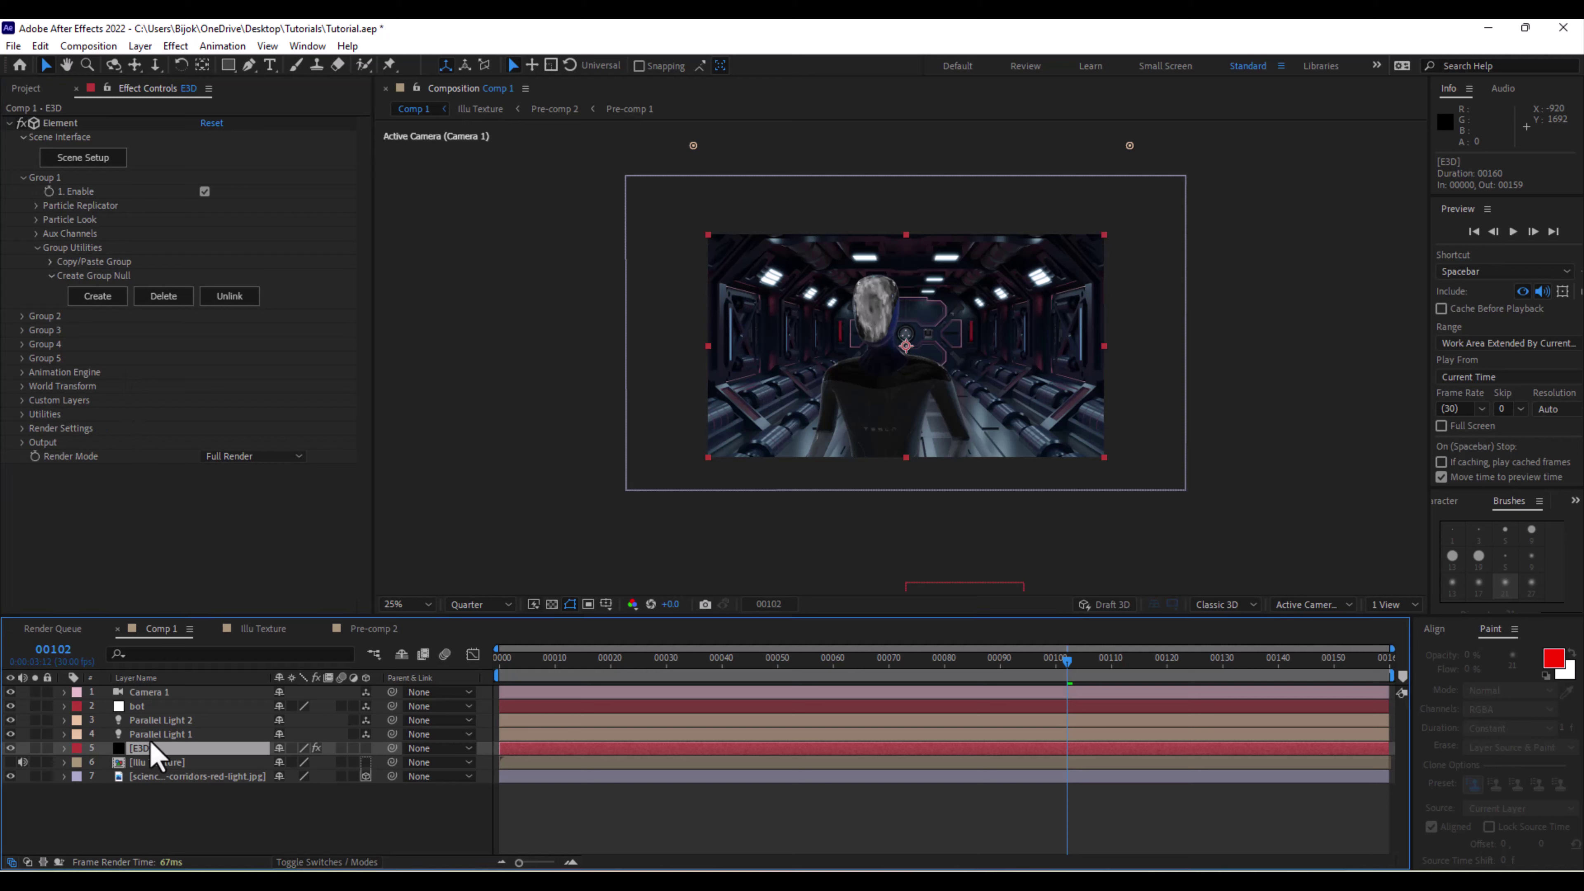
click(40, 46)
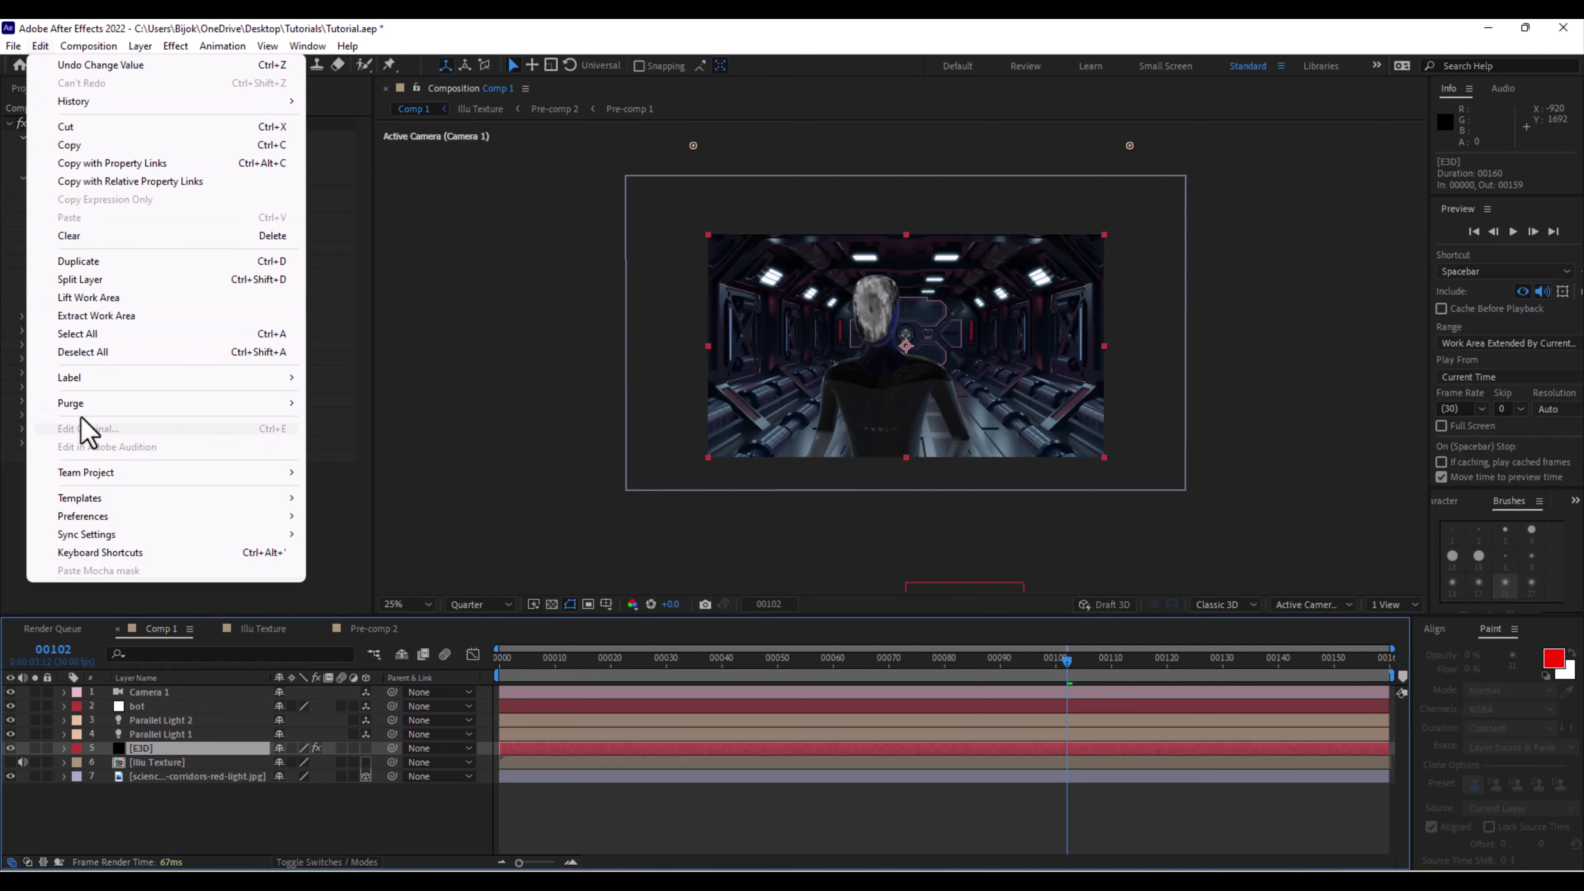
click(84, 261)
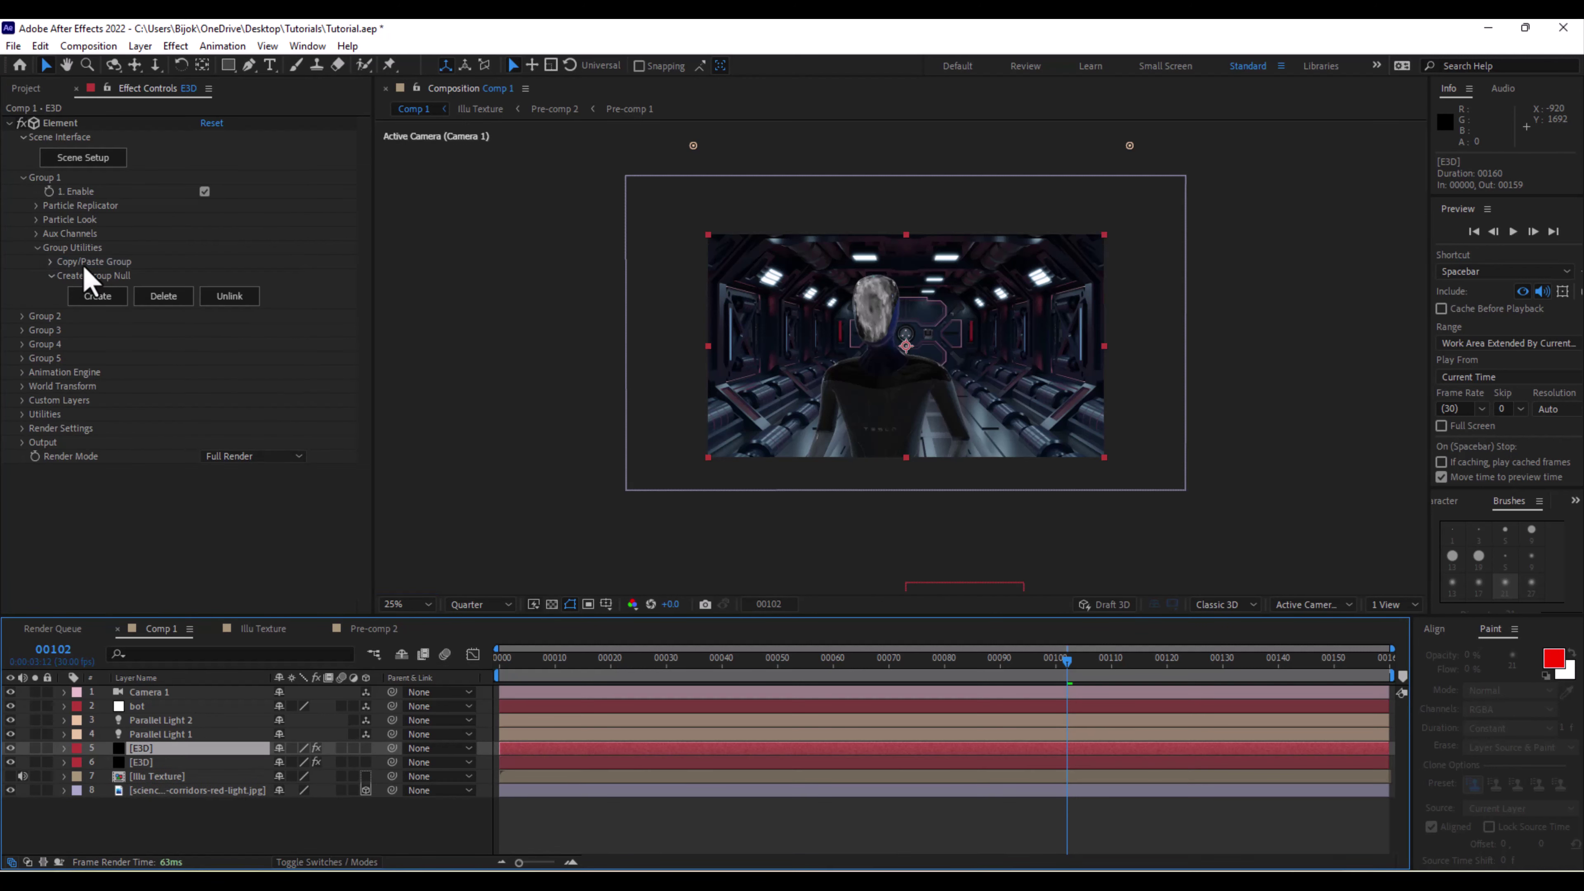
click(23, 442)
click(249, 381)
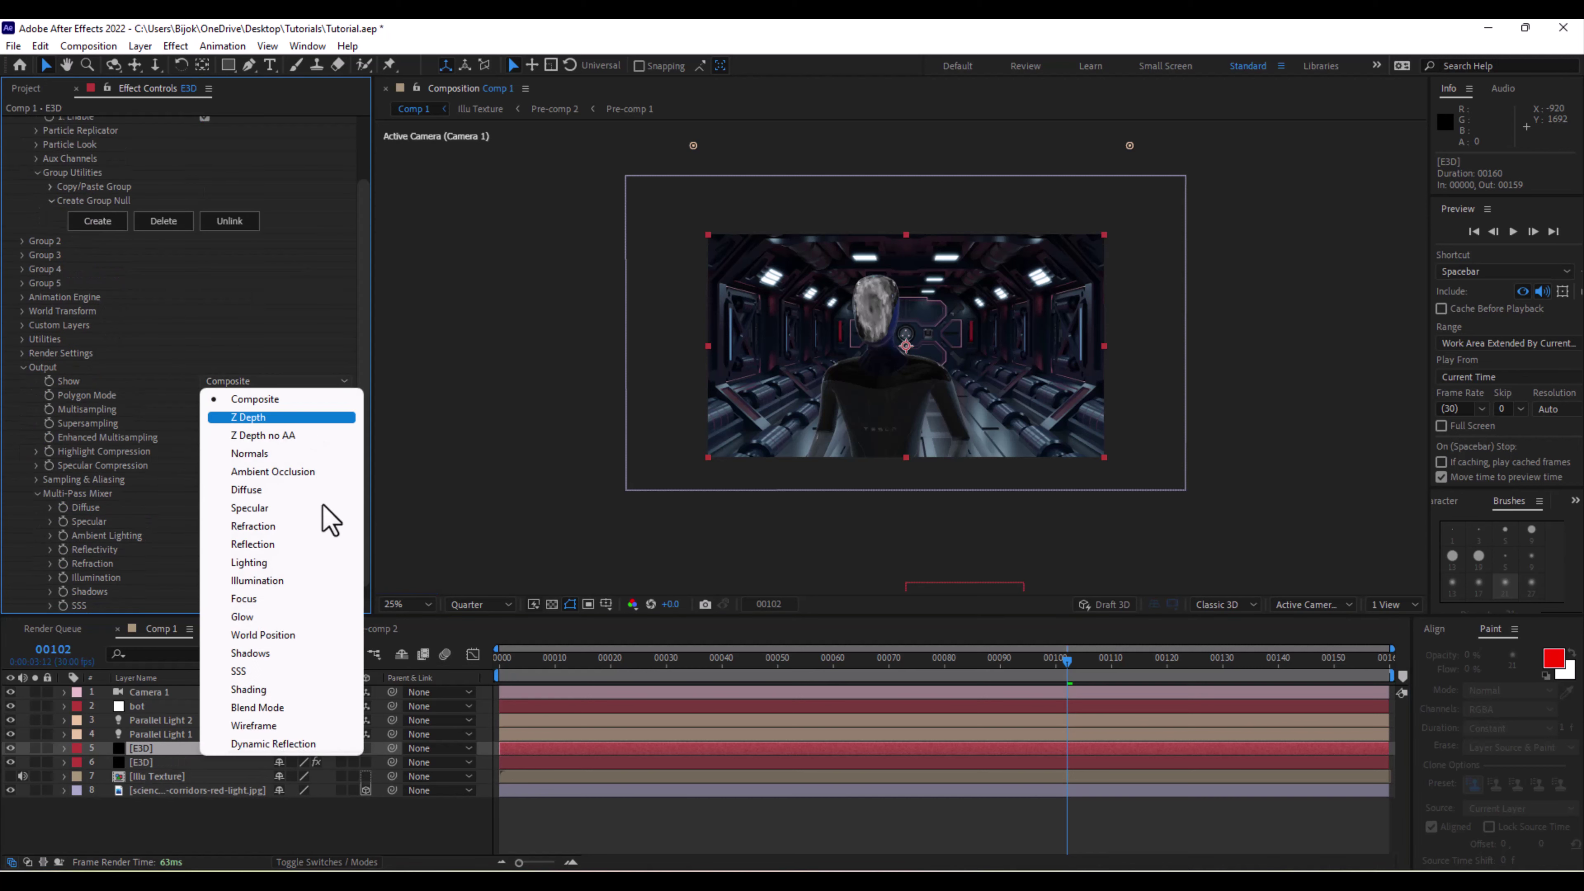
click(302, 580)
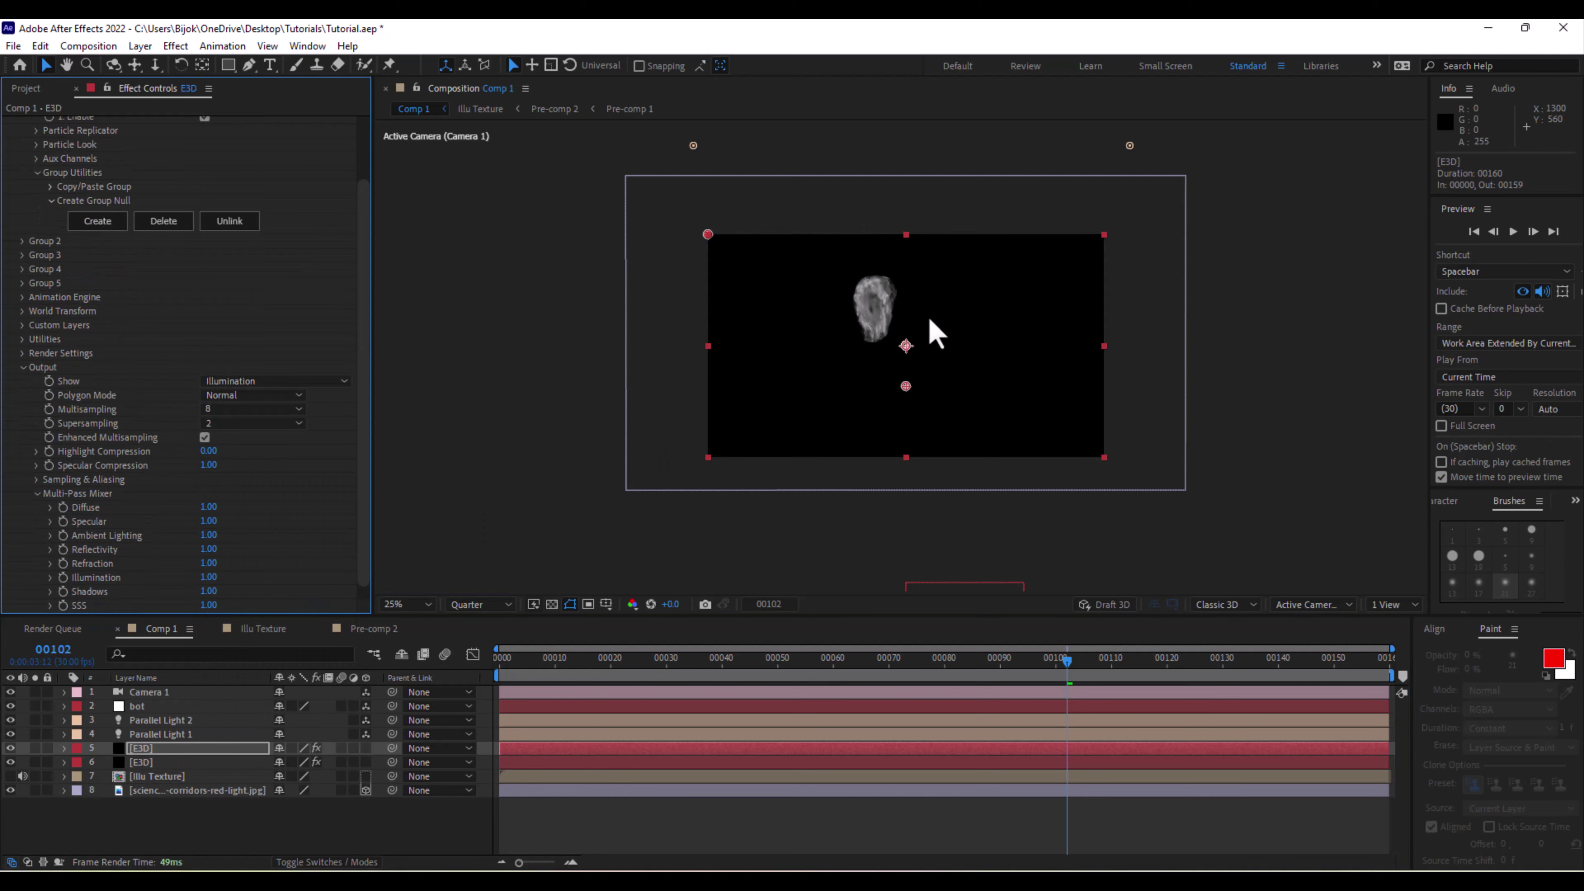
scroll(927, 331, up, 2)
scroll(25, 175, up, 5)
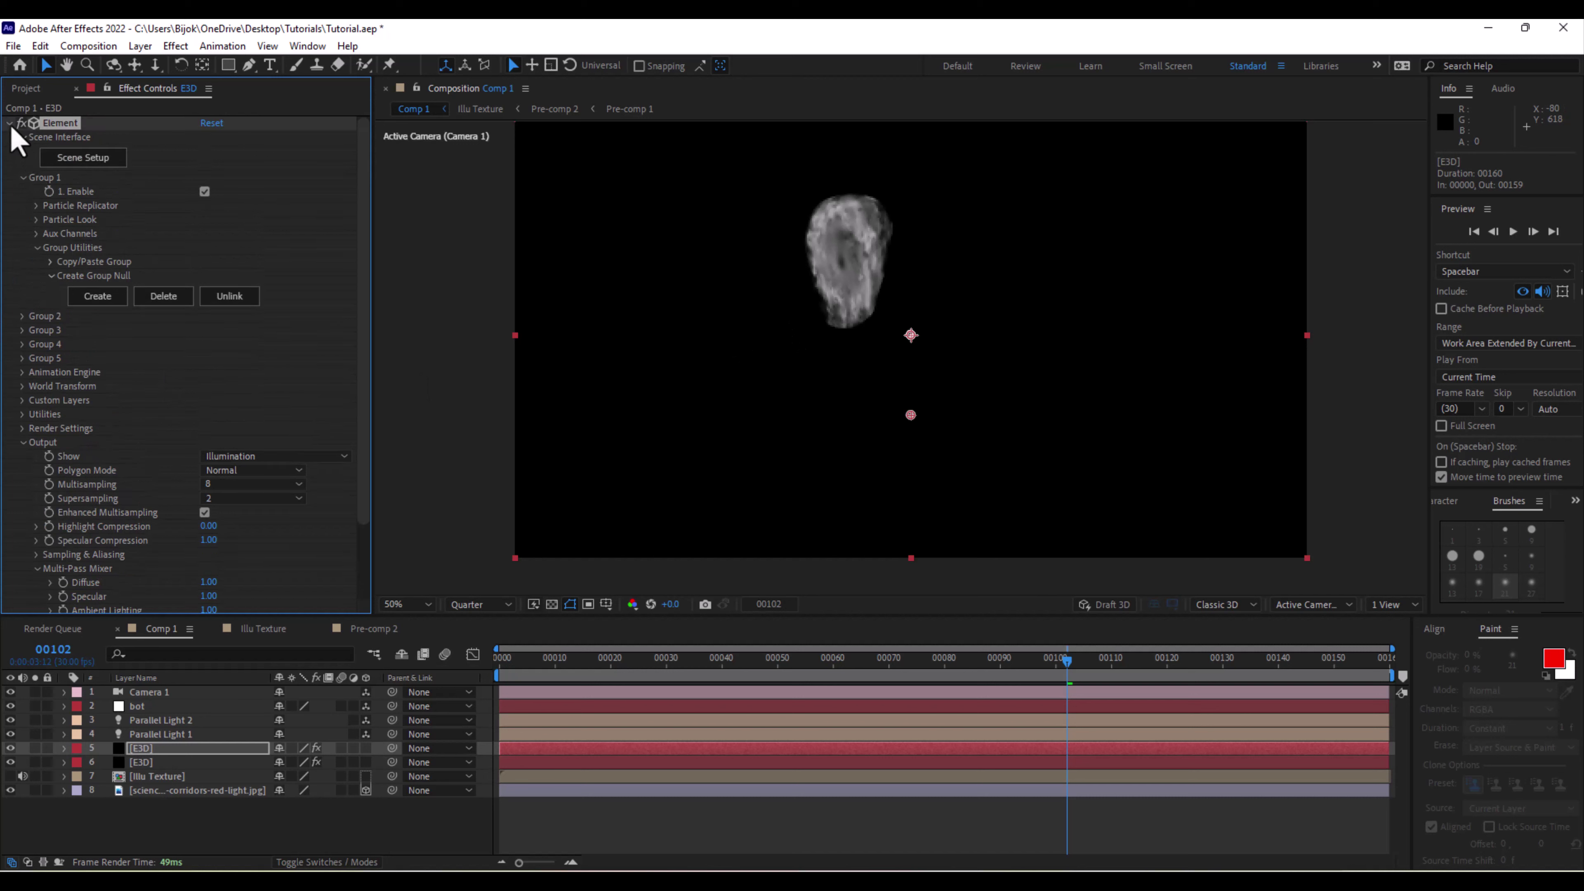
click(8, 123)
Apply VC Color Vibrance to the upper E3D layer and set Preserve Luminance to 0.
click(150, 749)
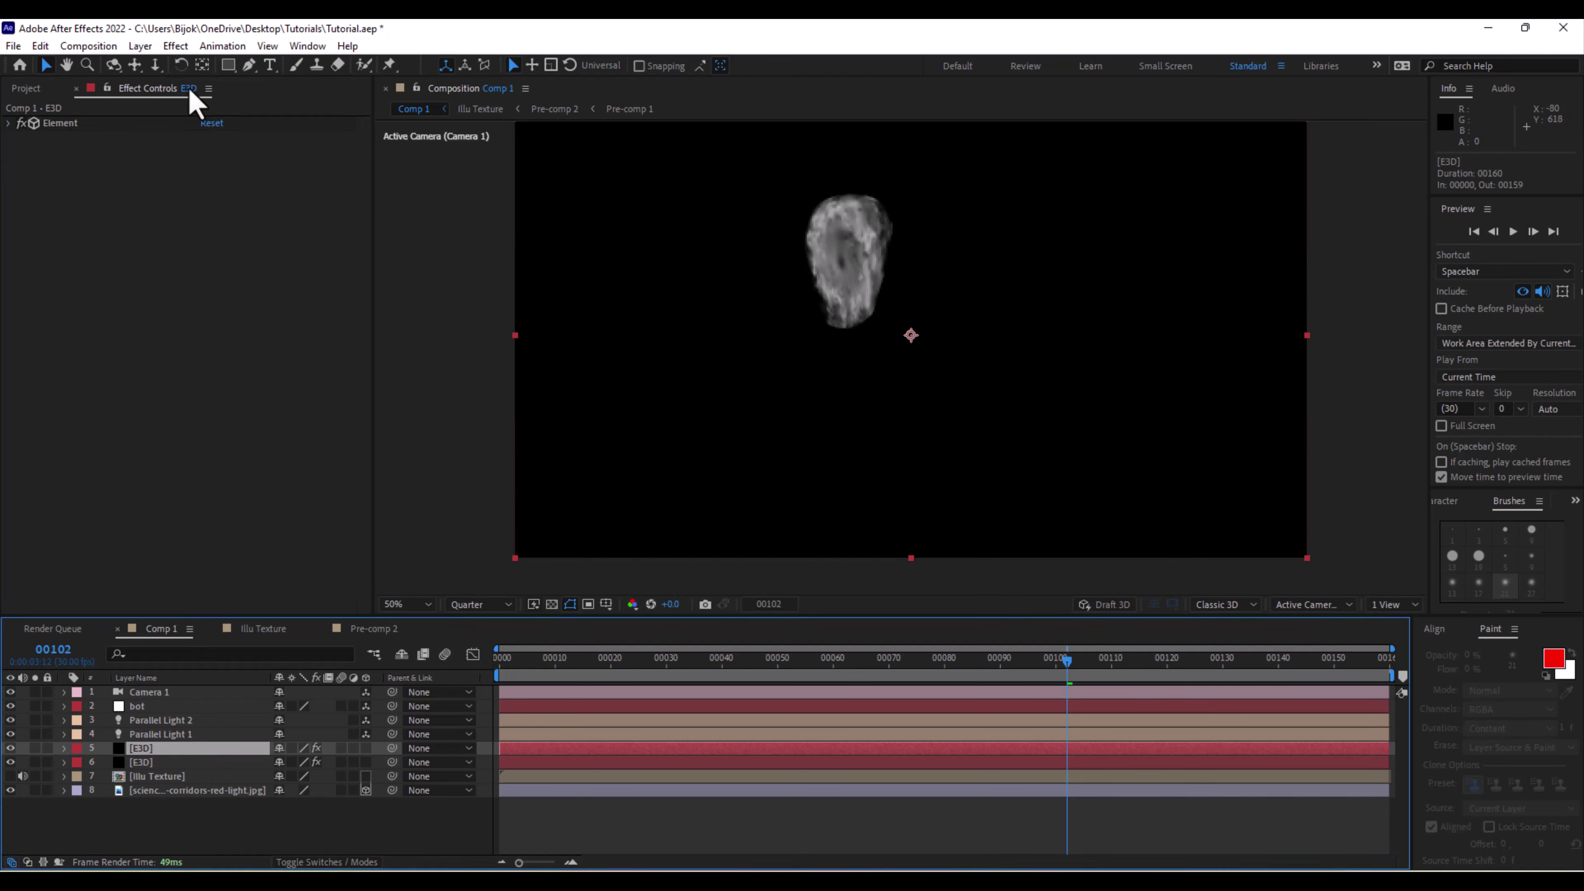
click(187, 49)
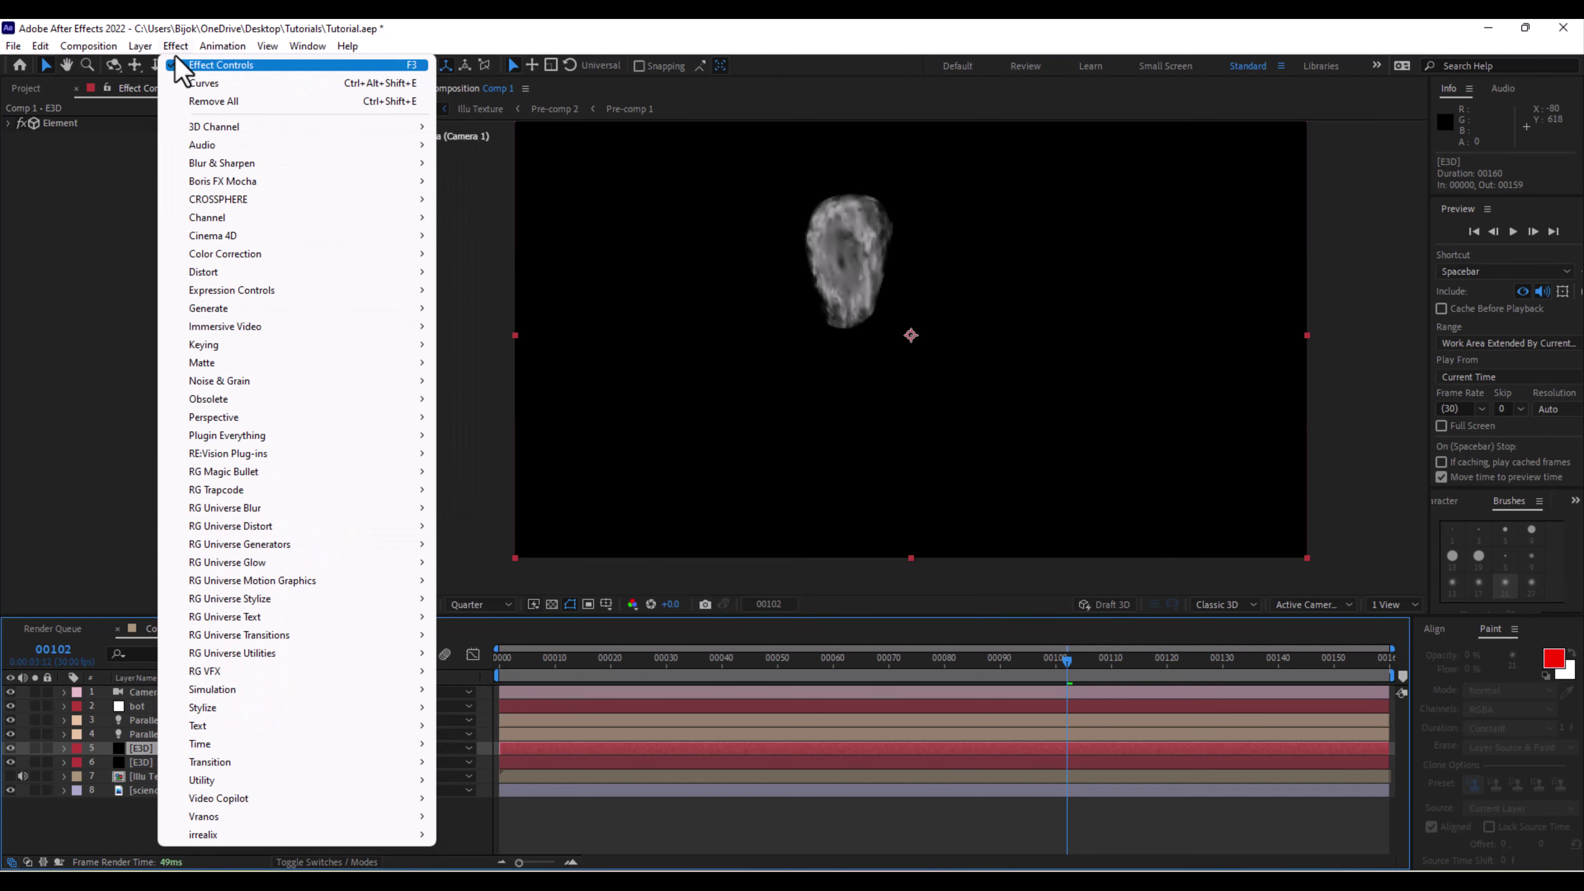
mouse_move(372, 800)
click(538, 854)
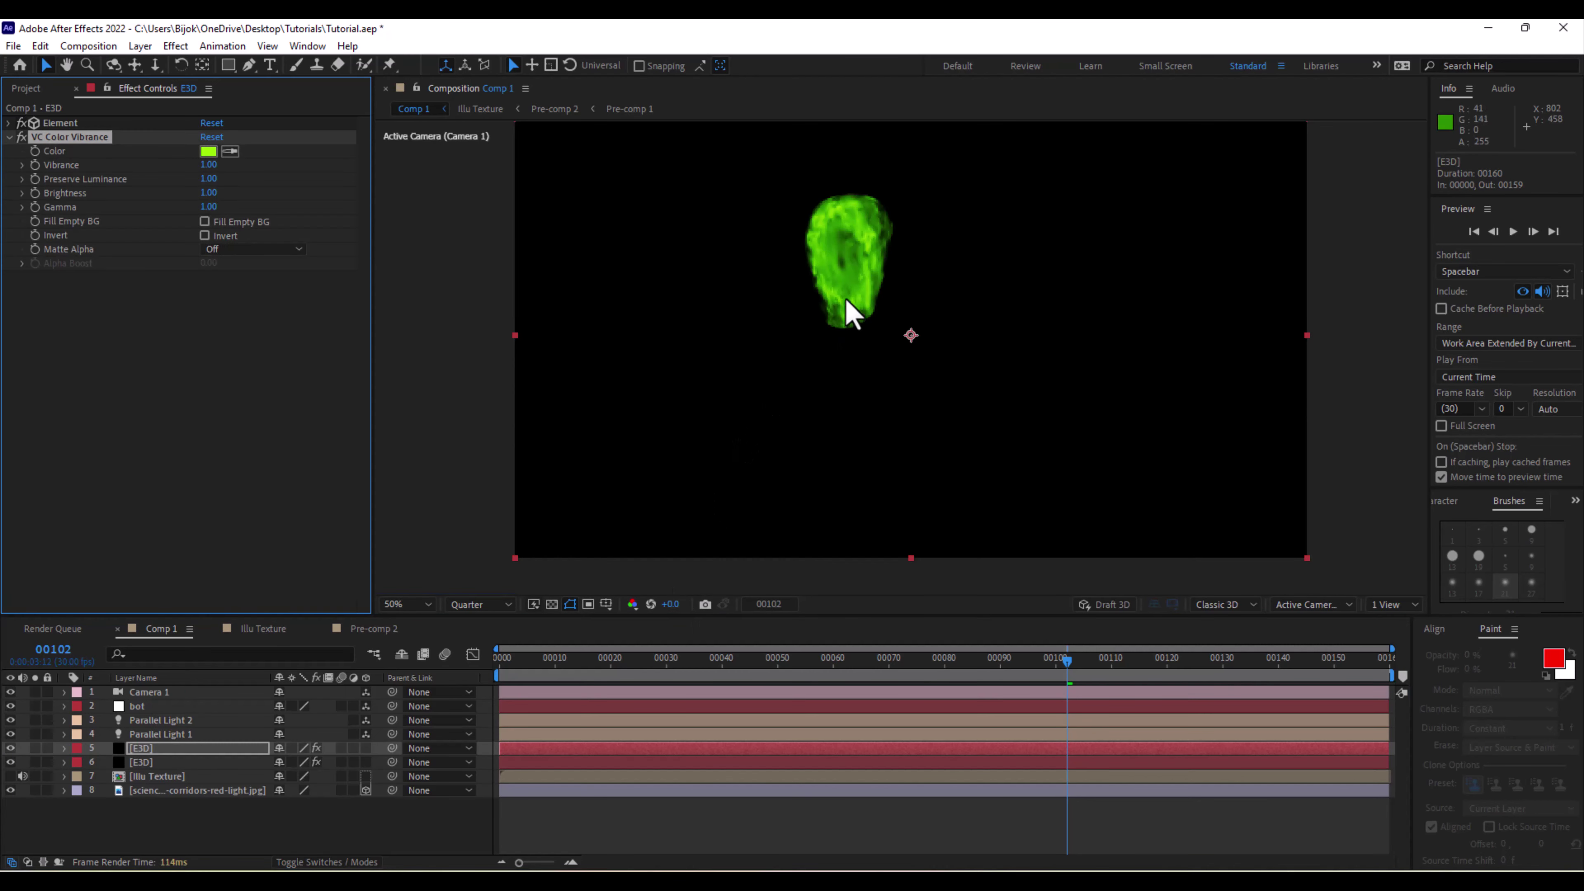
key(slash)
drag(868, 385, 934, 566)
click(209, 179)
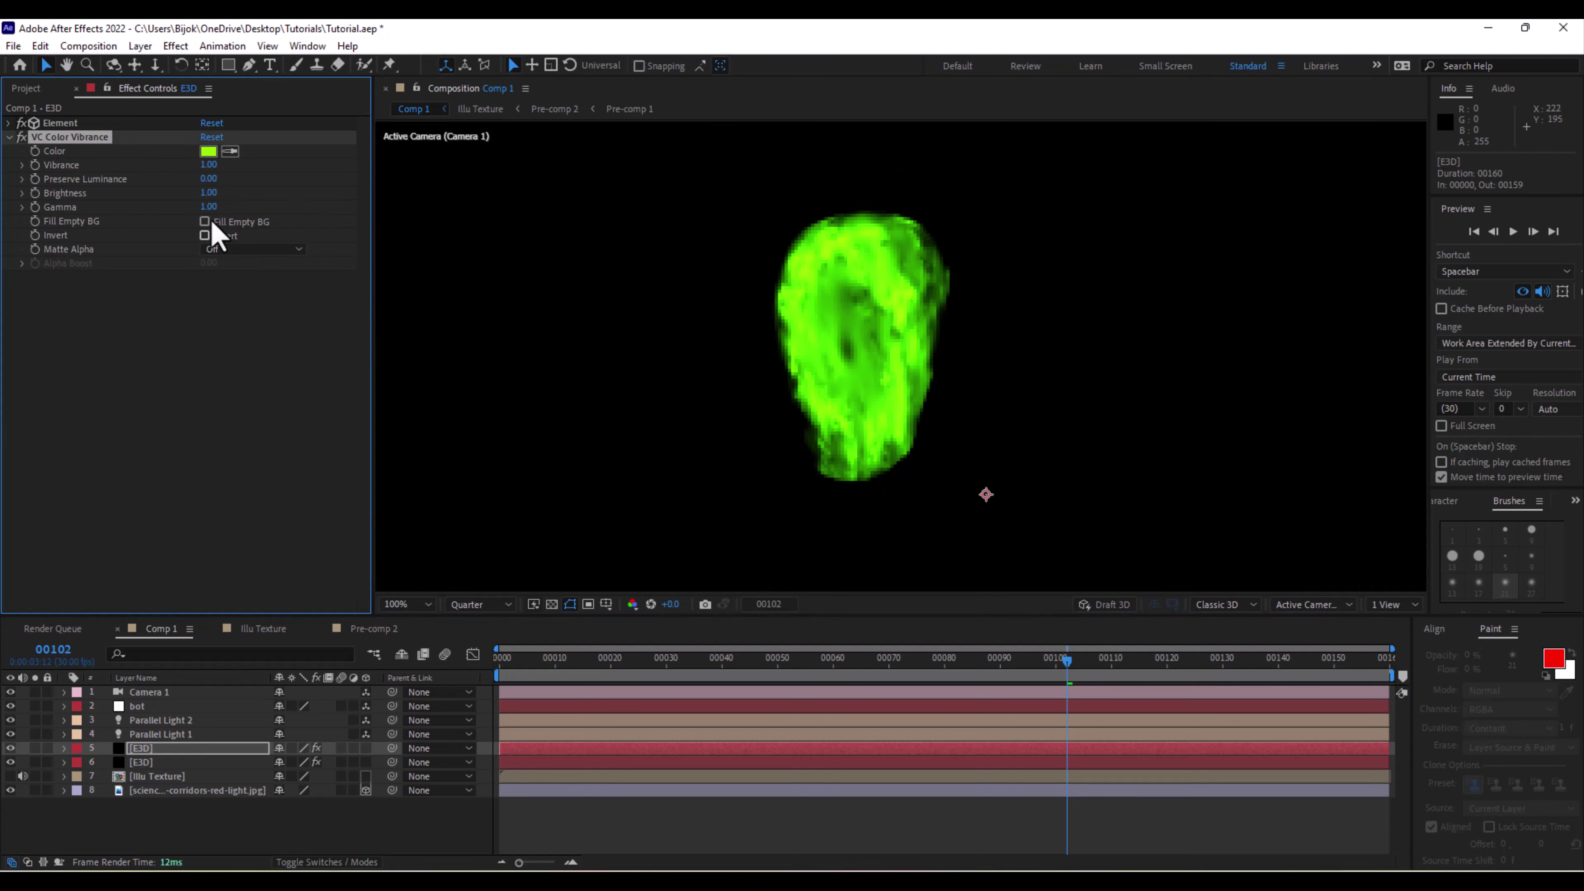
Change the VC Color Vibrance color to a bright sky blue.
click(208, 152)
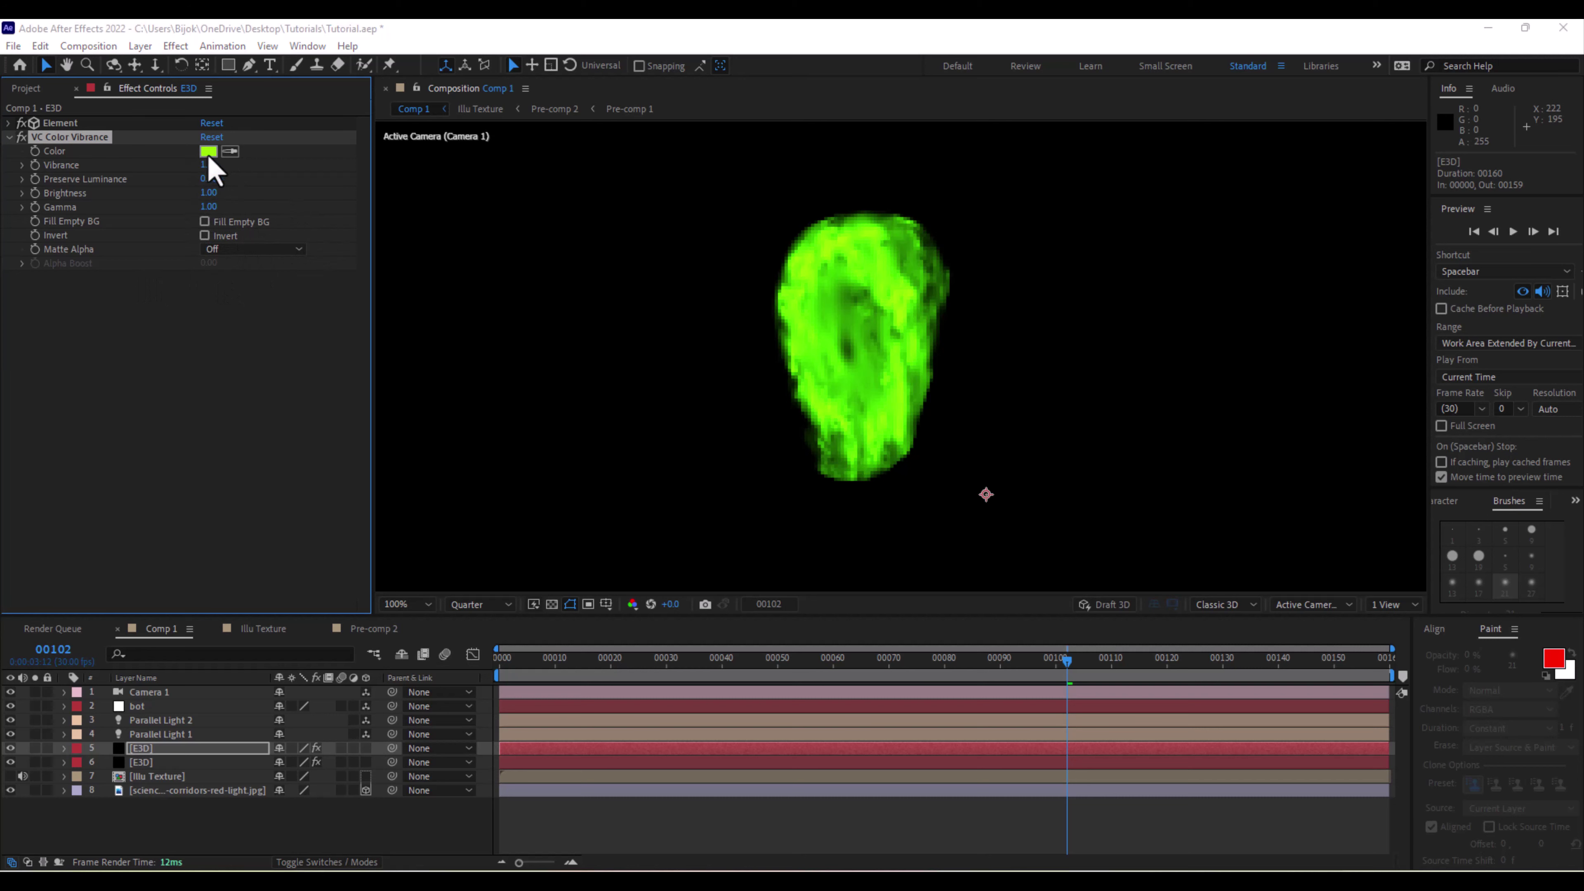
click(454, 426)
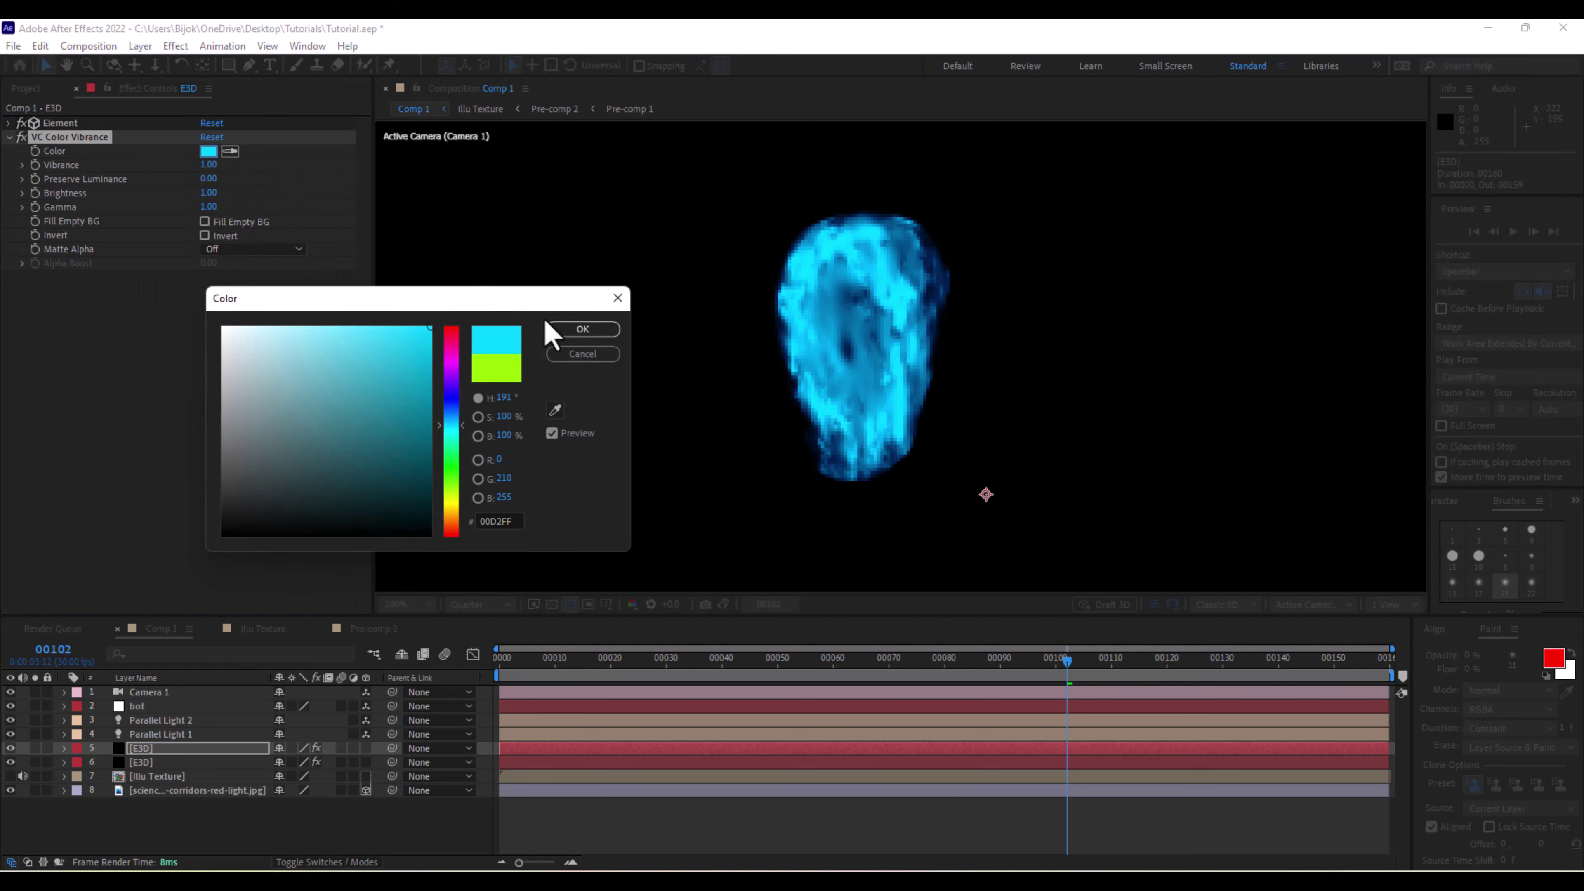
drag(455, 436, 454, 423)
click(583, 329)
click(8, 136)
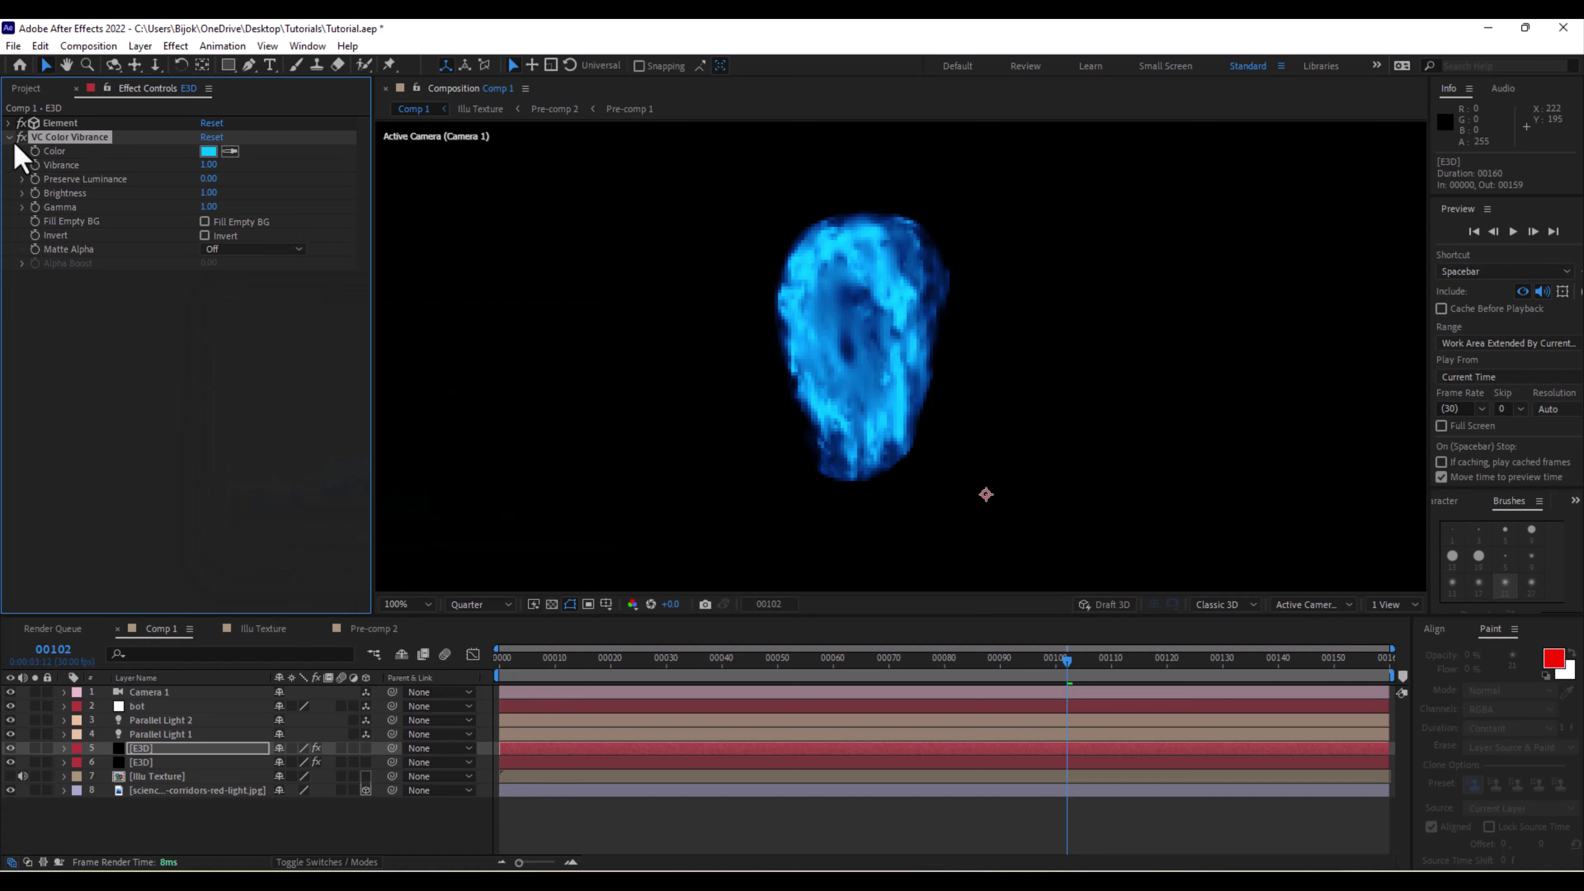
Set the composition preview resolution to Full and inspect the blue face up close.
click(507, 600)
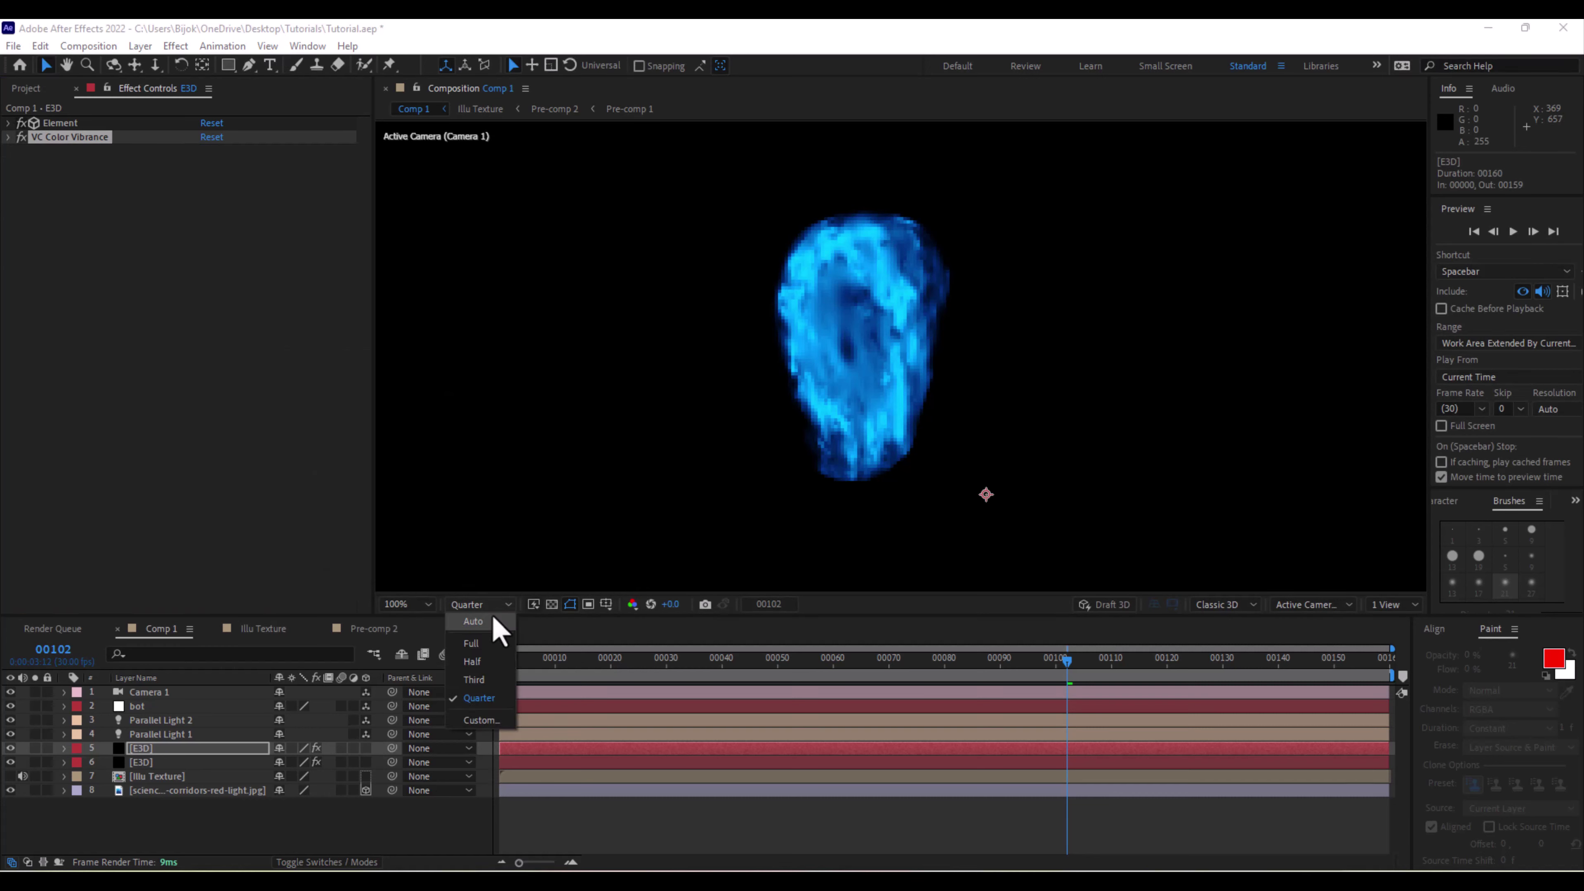
click(484, 651)
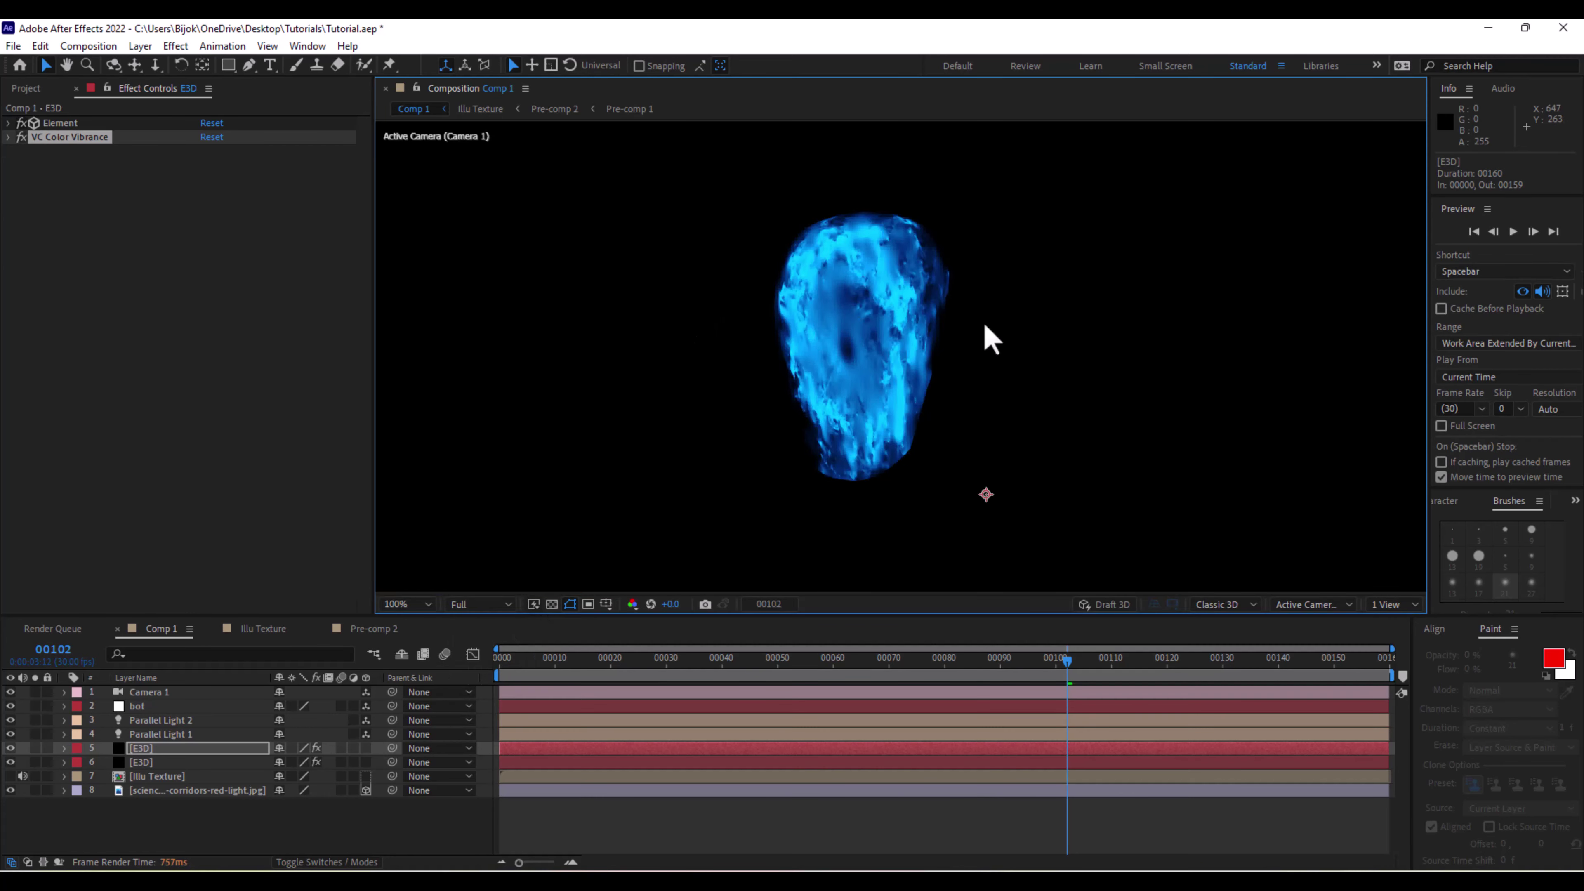
scroll(992, 340, up, 3)
scroll(983, 336, down, 2)
Set the upper E3D layer's blending mode to Screen.
click(225, 753)
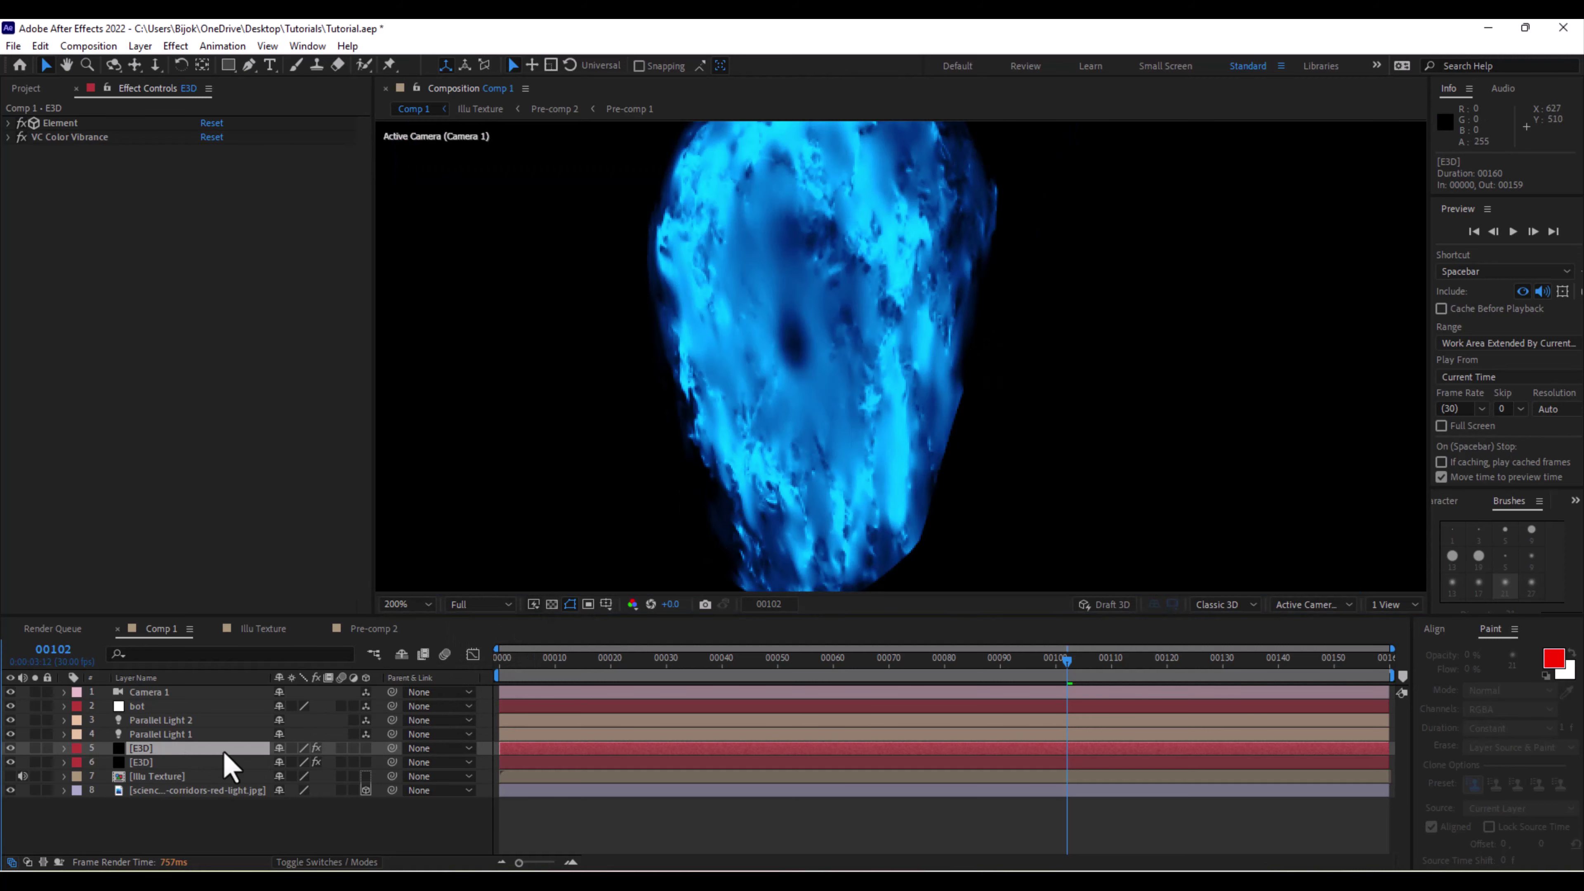
click(326, 862)
click(293, 747)
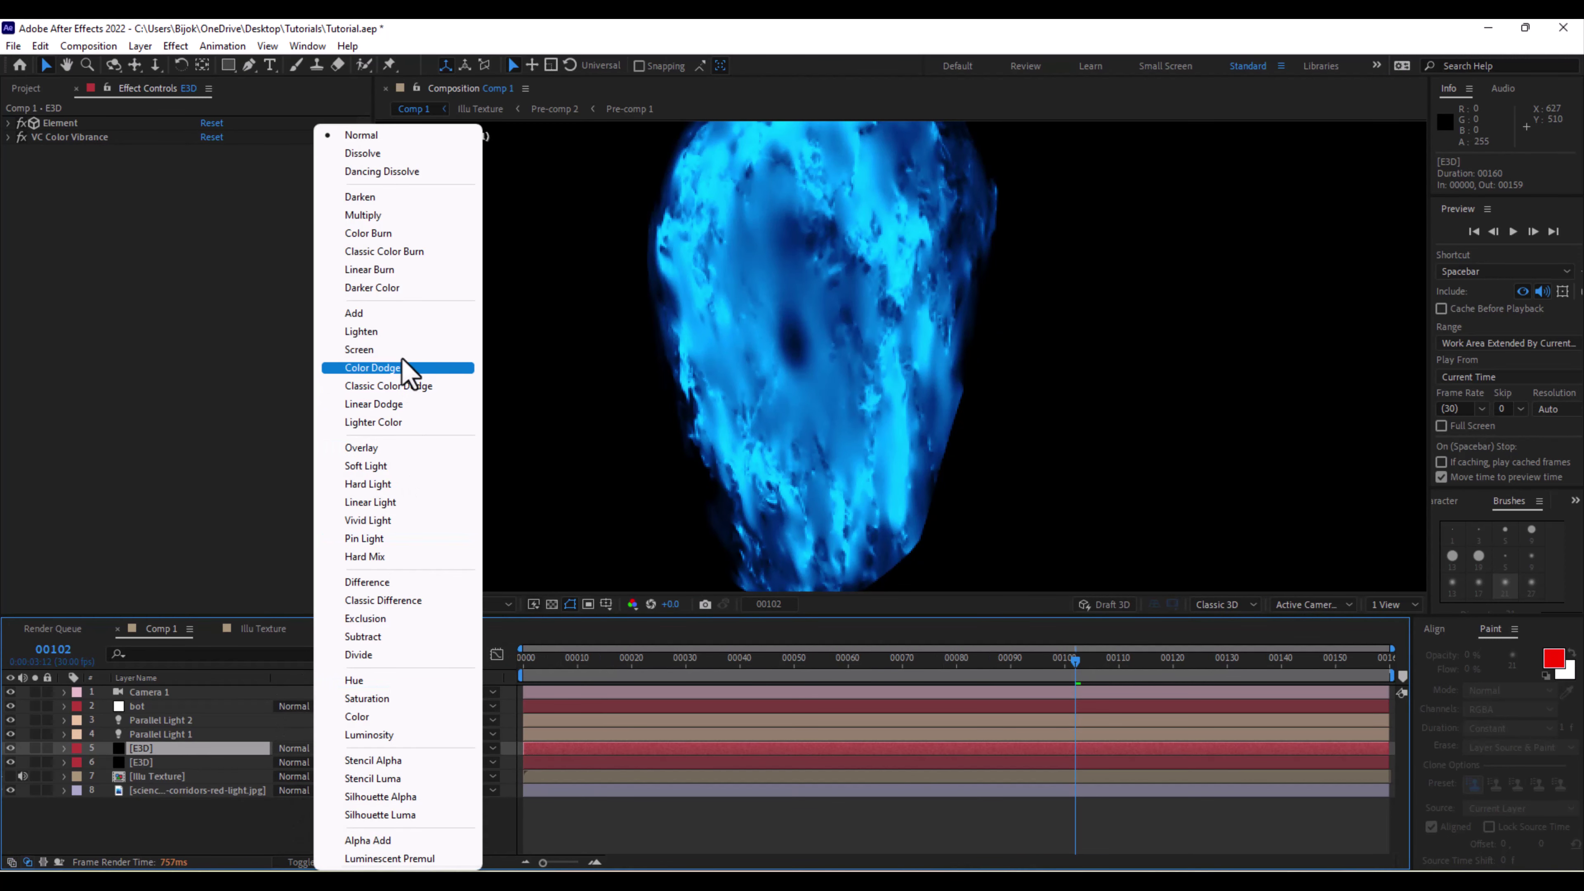
click(405, 351)
scroll(718, 400, down, 6)
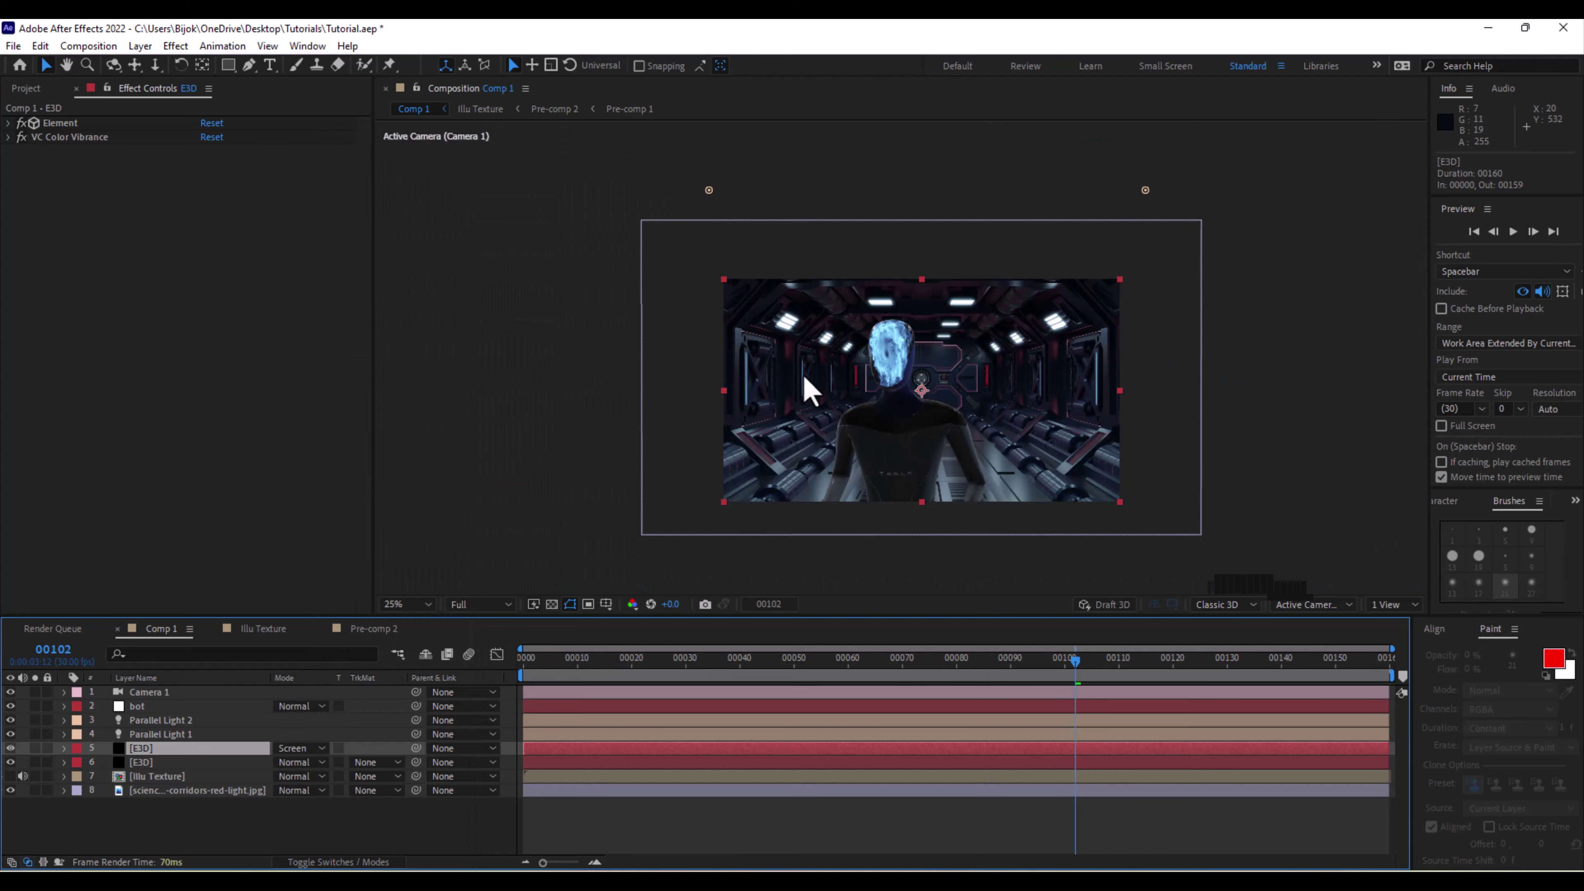
scroll(759, 419, up, 2)
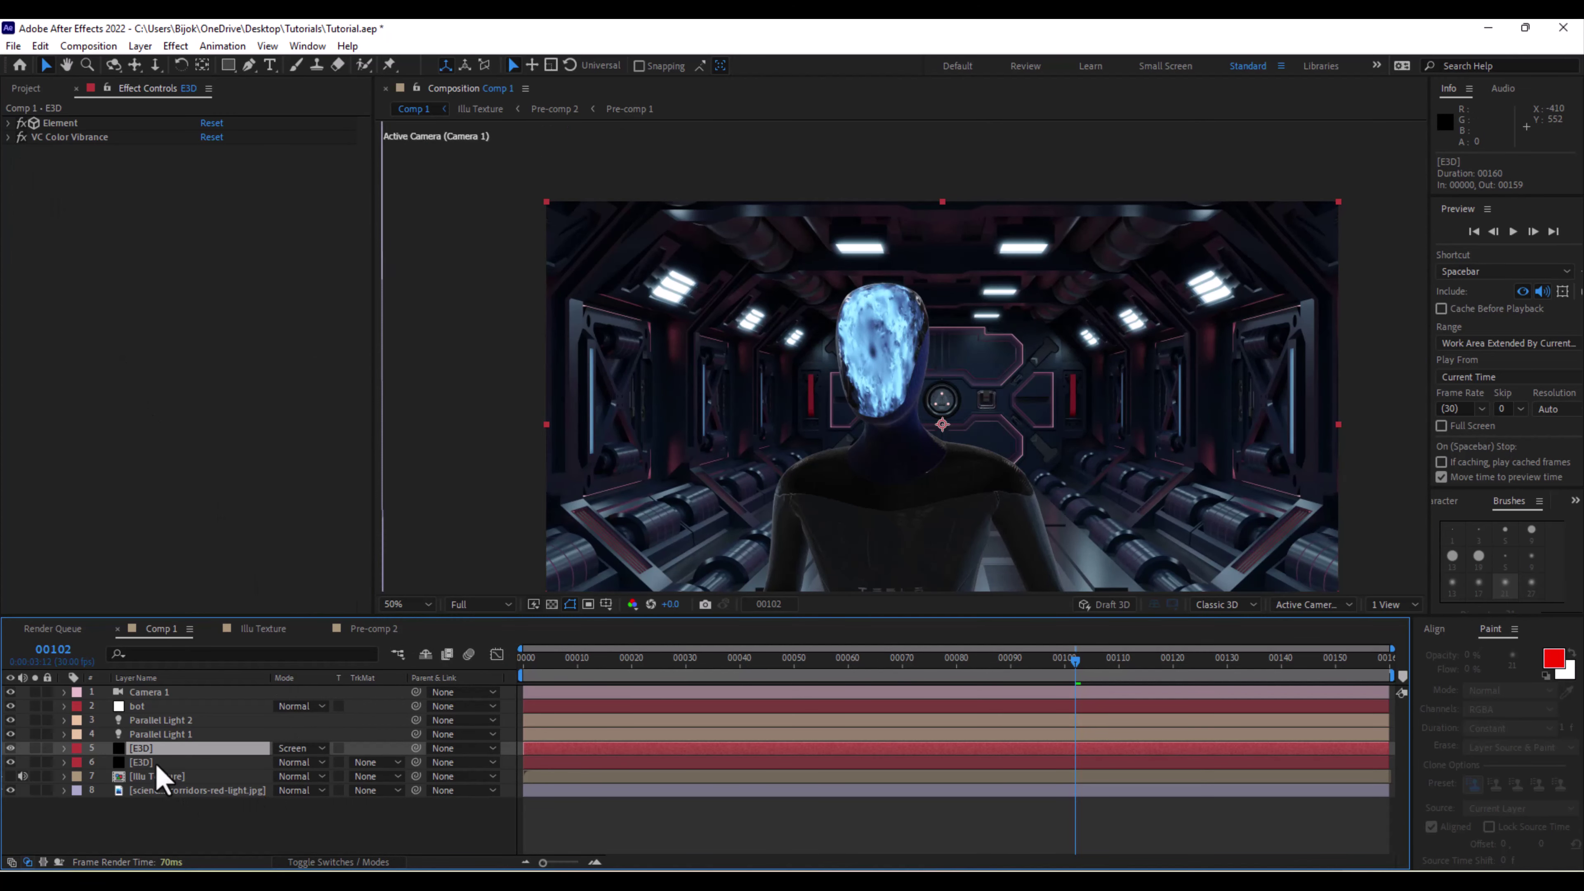
Apply Deep Glow to the upper E3D layer with a radius of 887 and an exposure of 0.49.
key(ctrl+space)
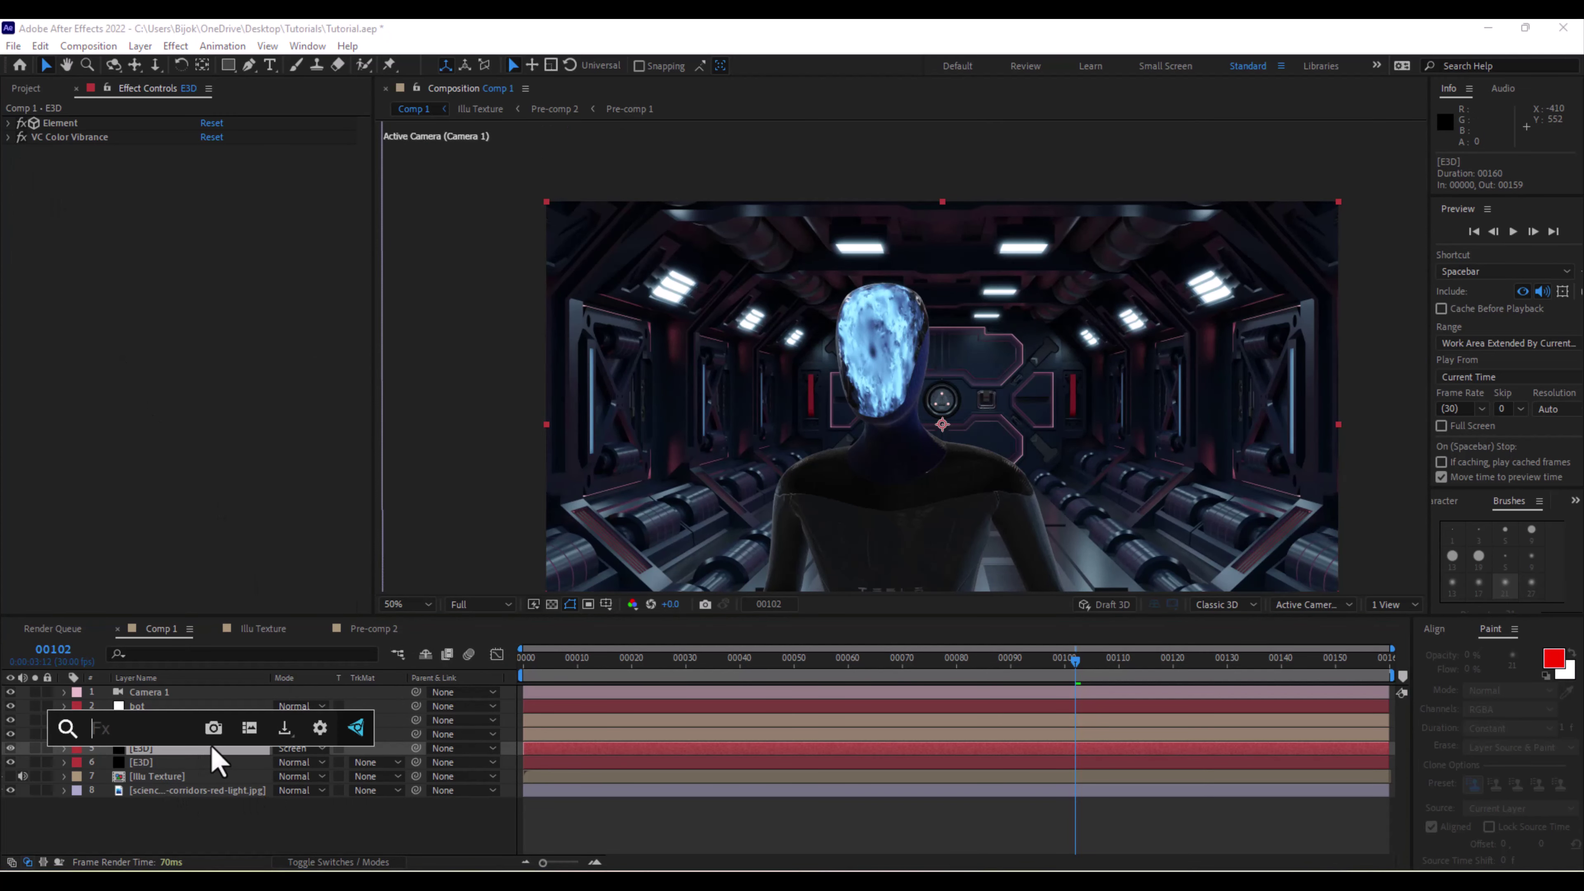
text(de)
click(150, 708)
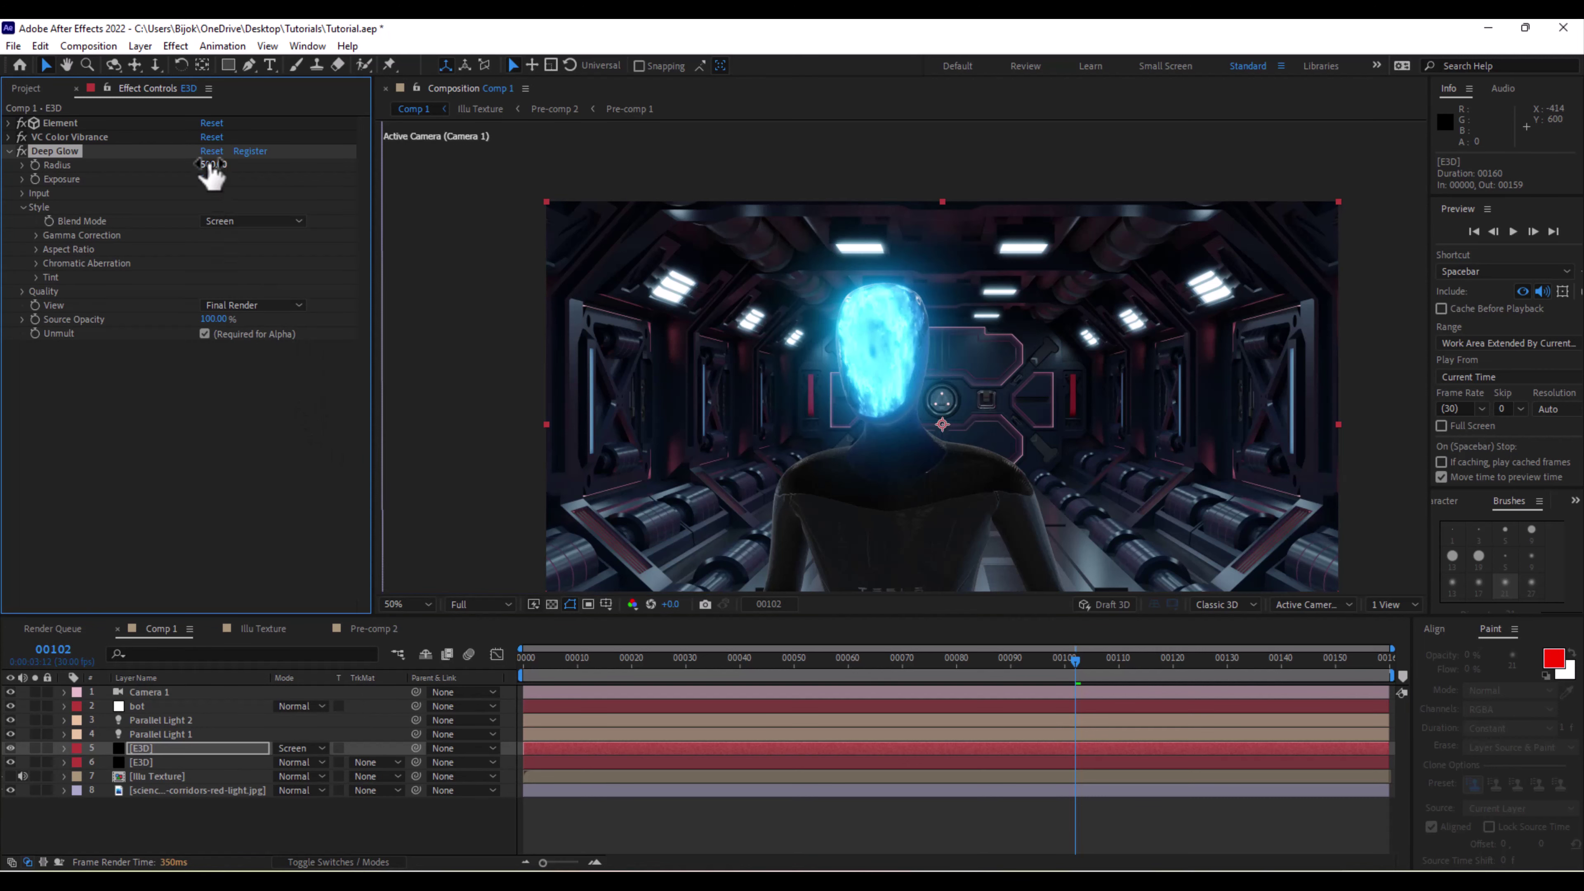
drag(173, 166, 94, 184)
drag(215, 179, 173, 186)
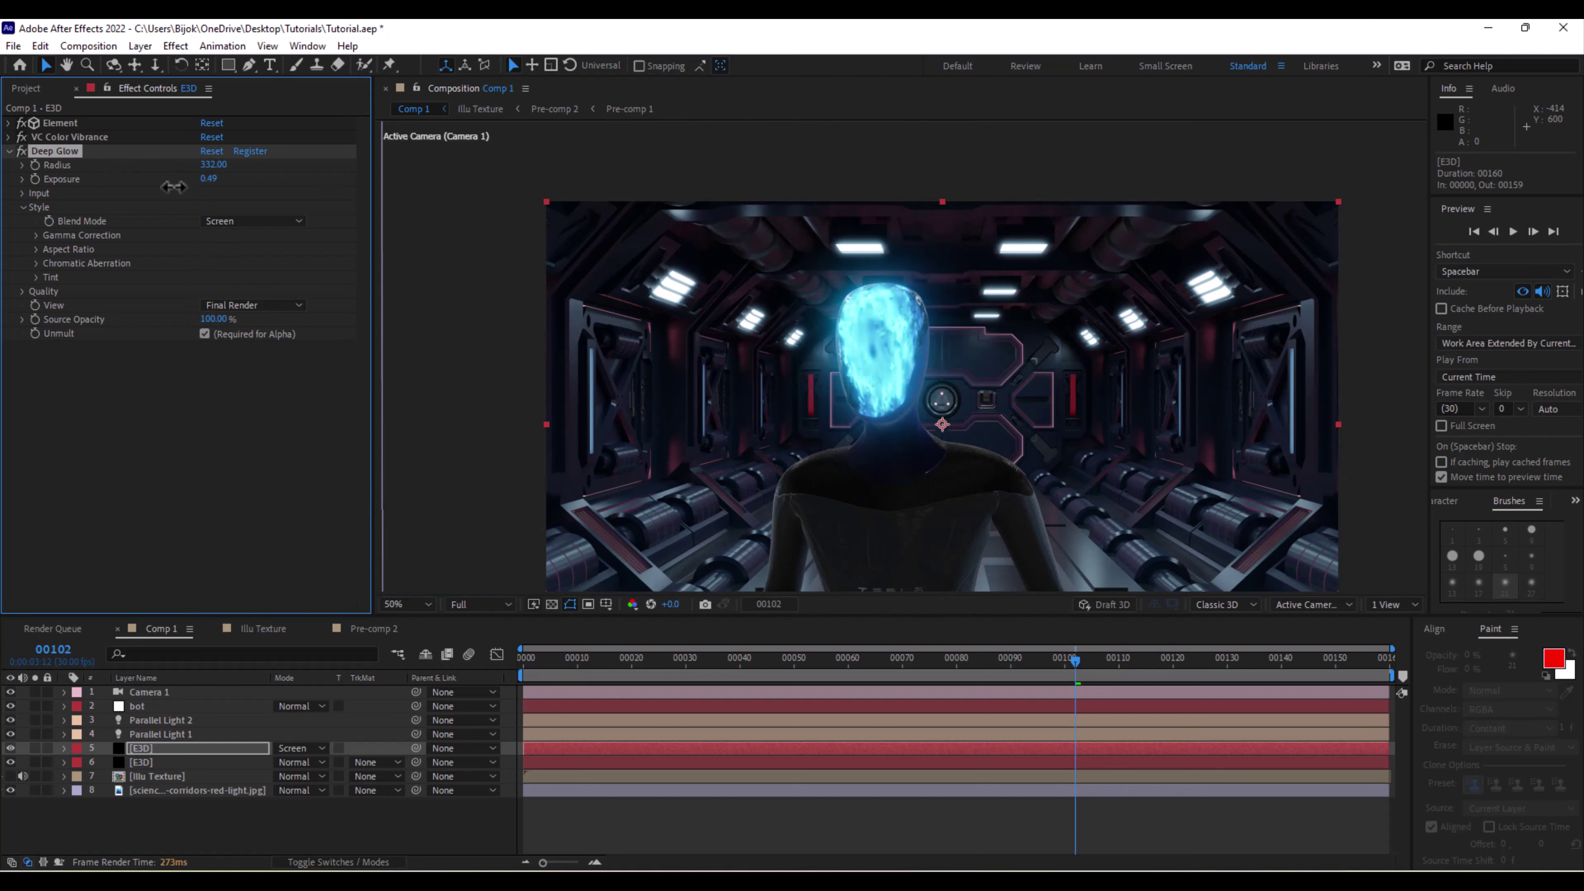
drag(231, 165, 643, 169)
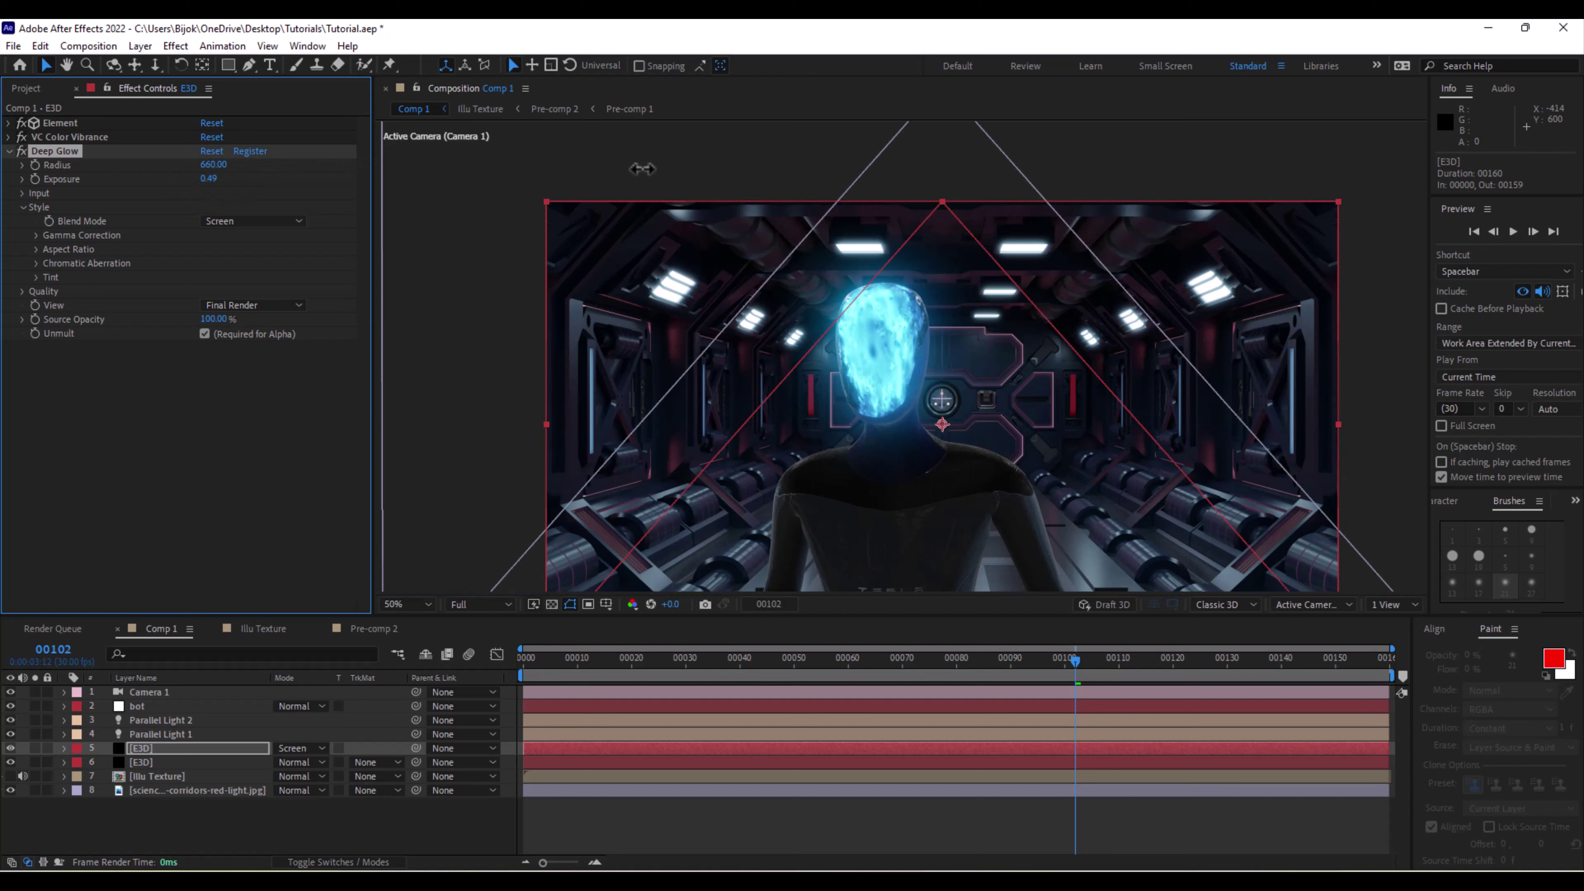
scroll(864, 343, up, 2)
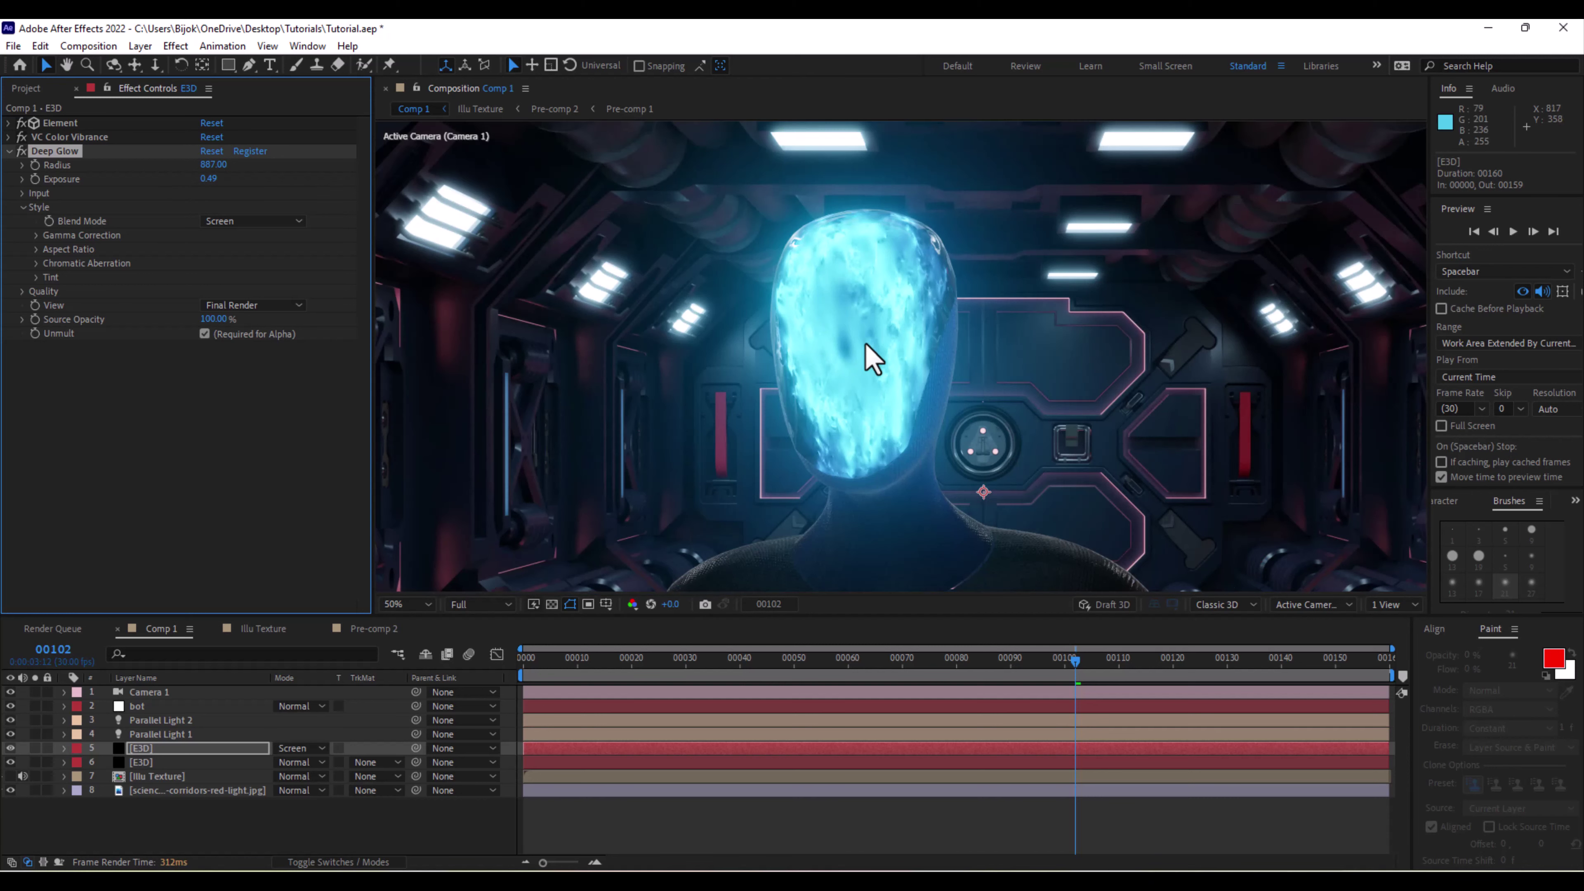
scroll(873, 359, down, 2)
scroll(901, 417, up, 2)
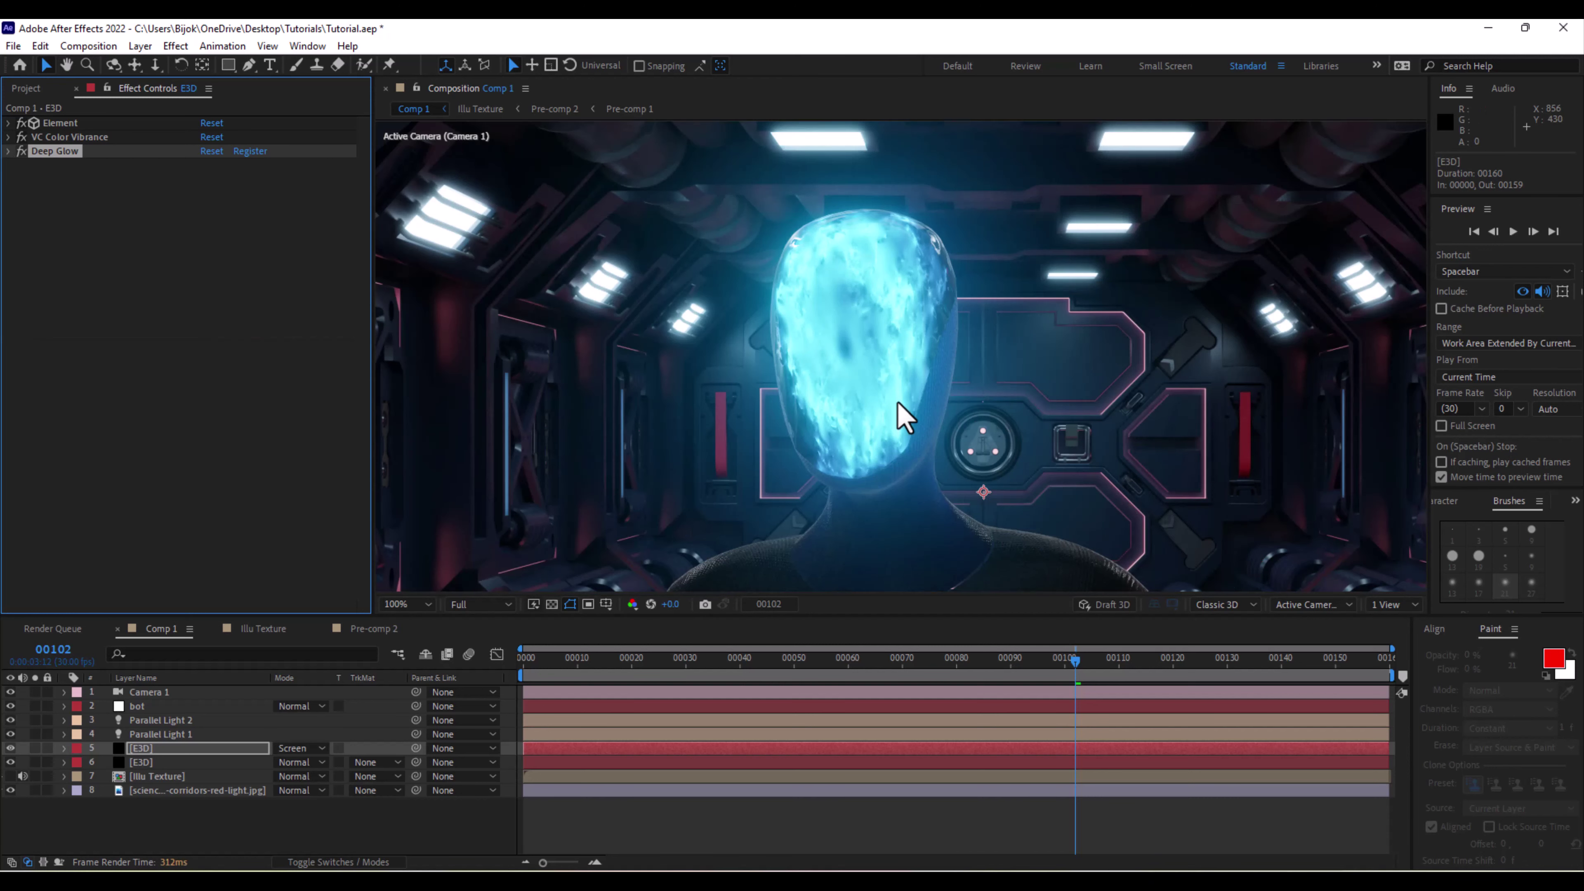
scroll(565, 378, down, 2)
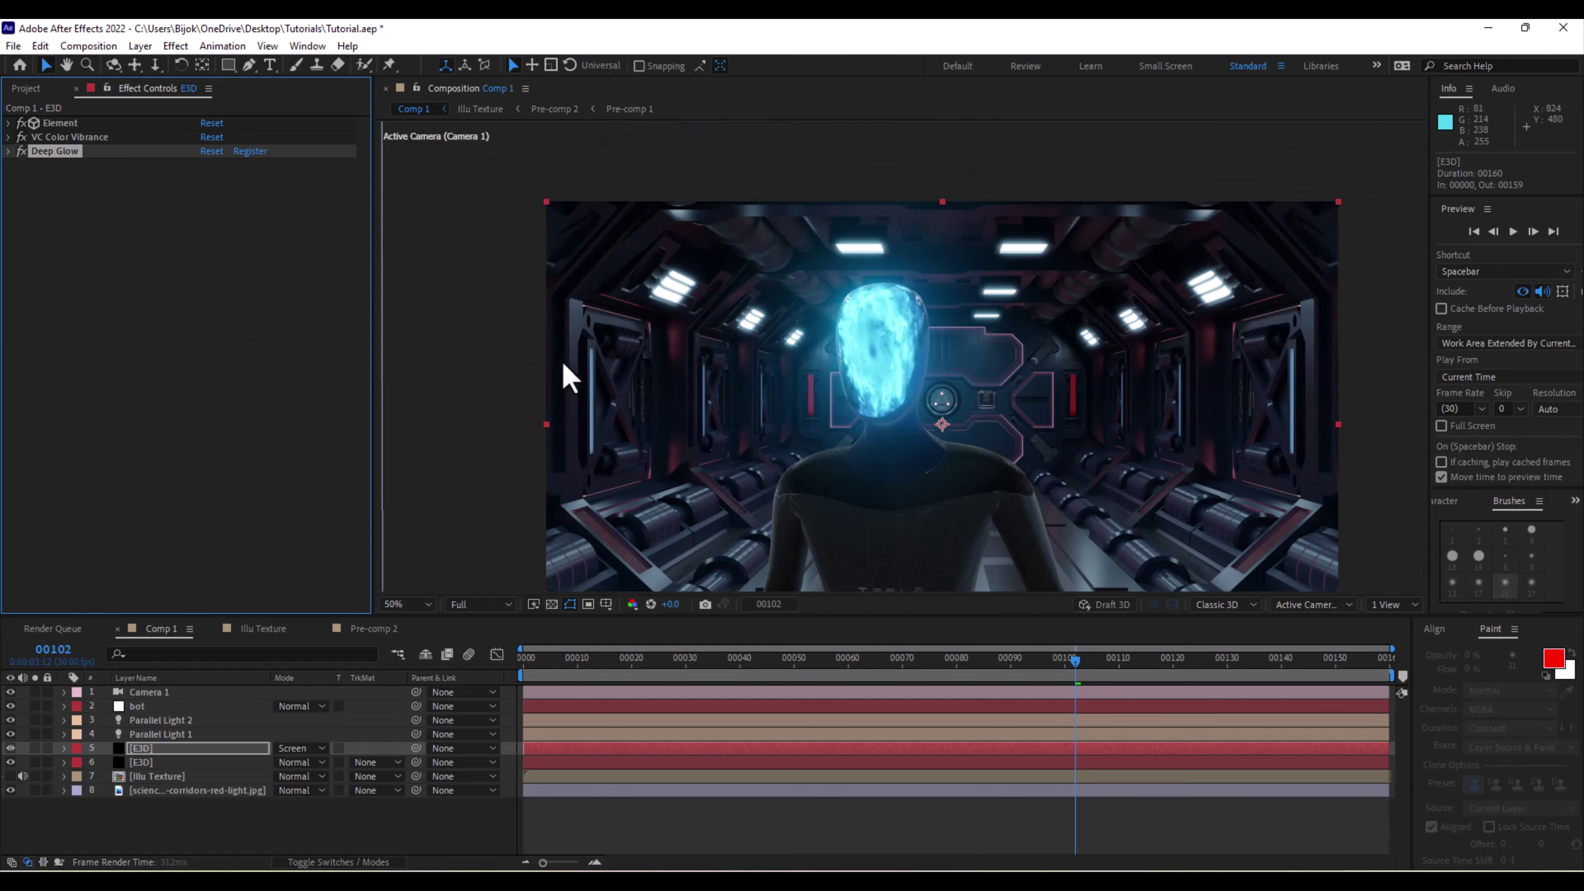
Apply Curves to the lower E3D layer and pull the RGB midtones down slightly to darken the robot's body.
click(148, 763)
key(ctrl+space)
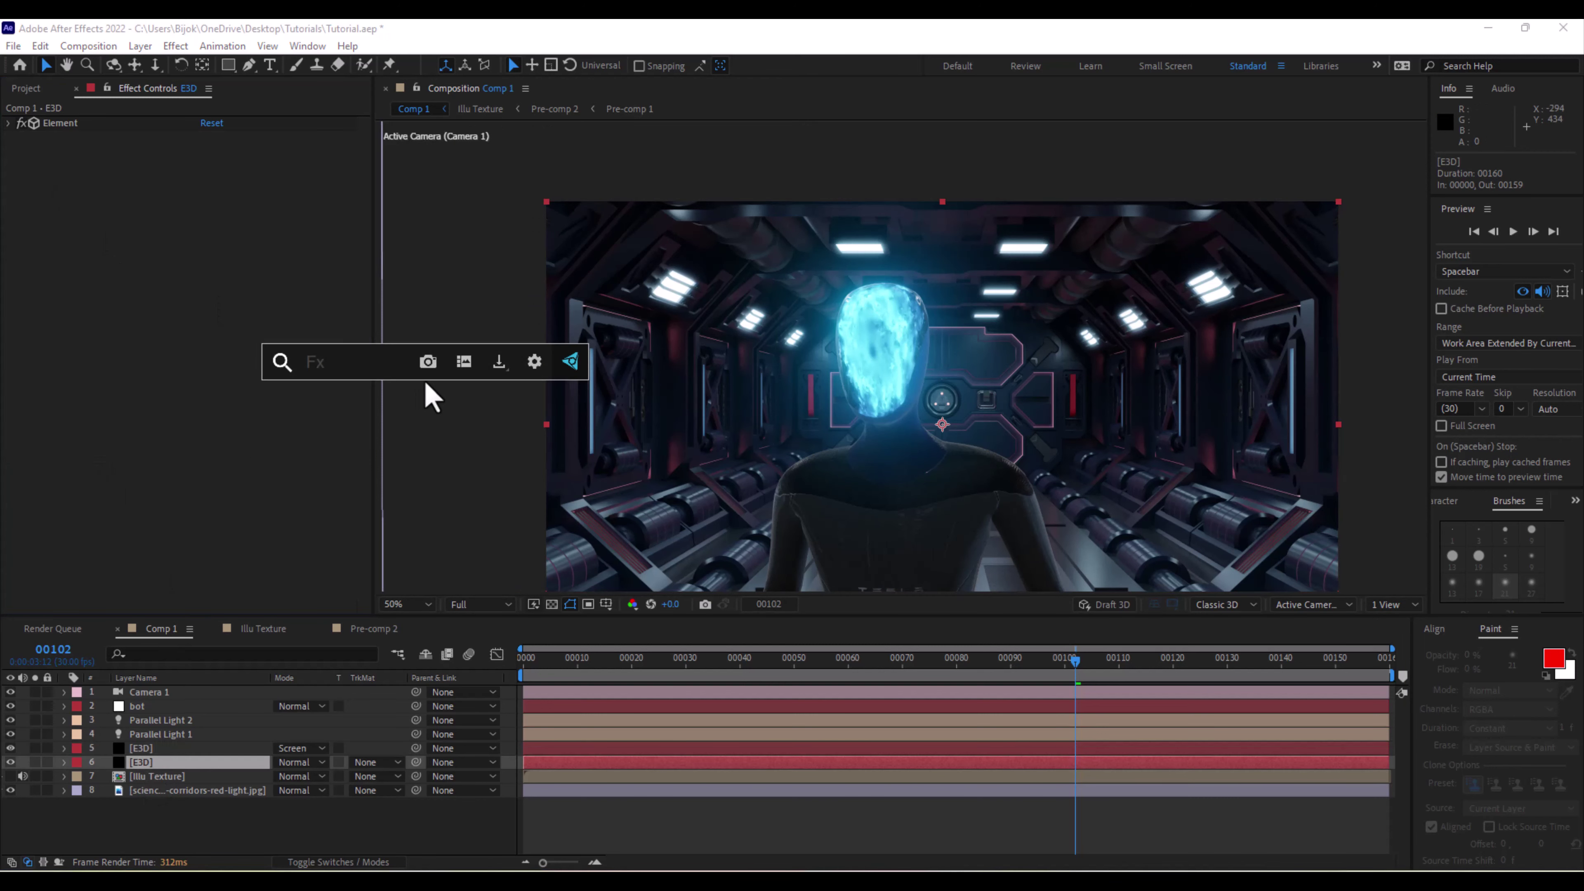
text(cu)
key(Return)
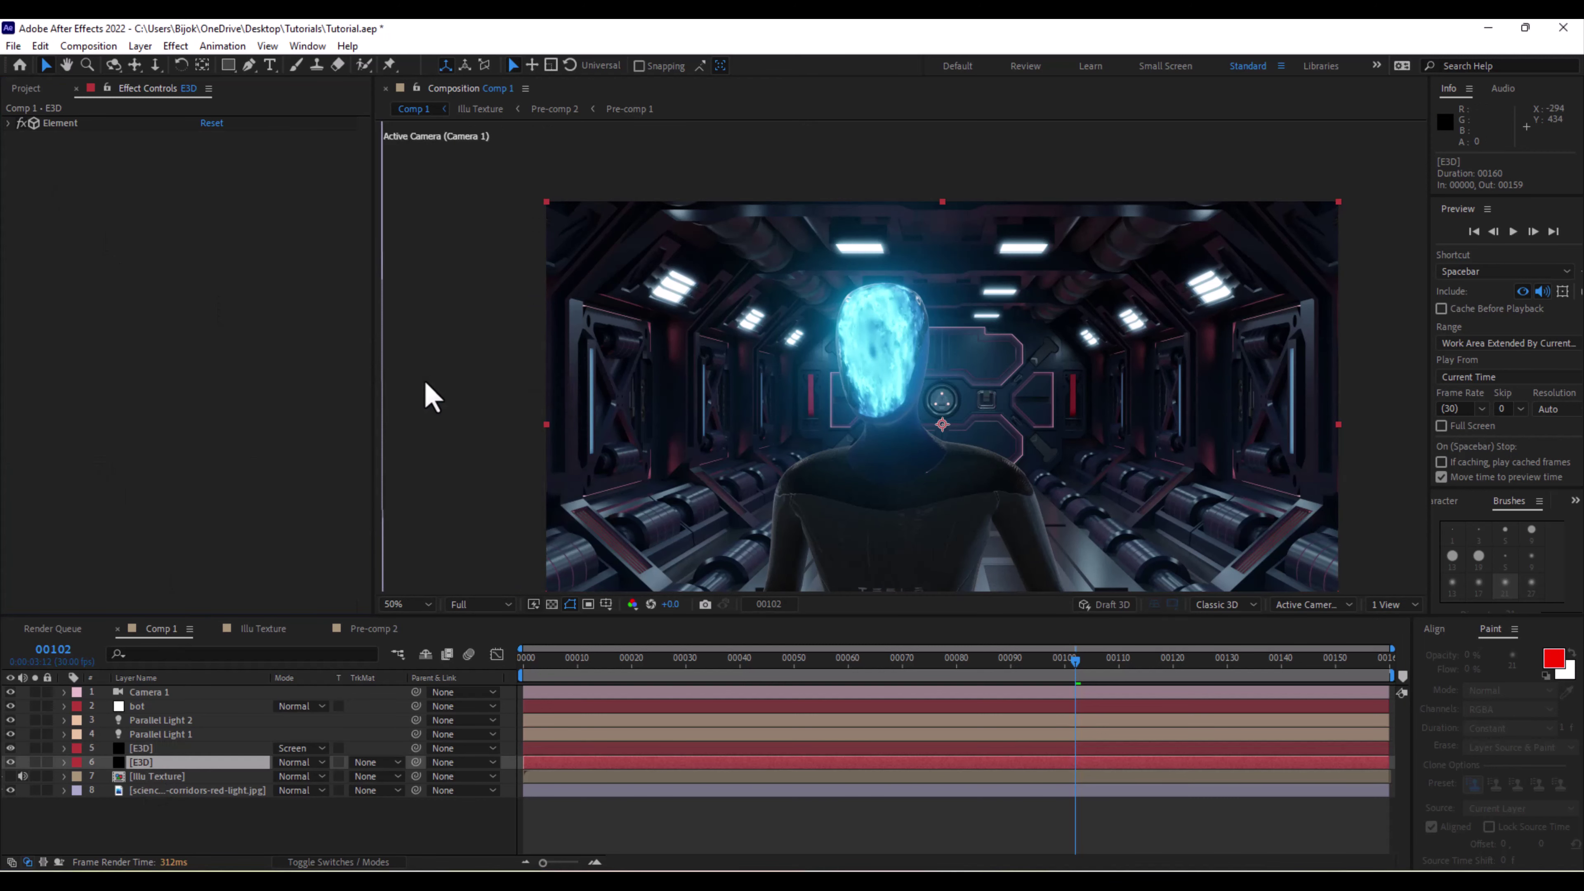
drag(142, 303, 131, 324)
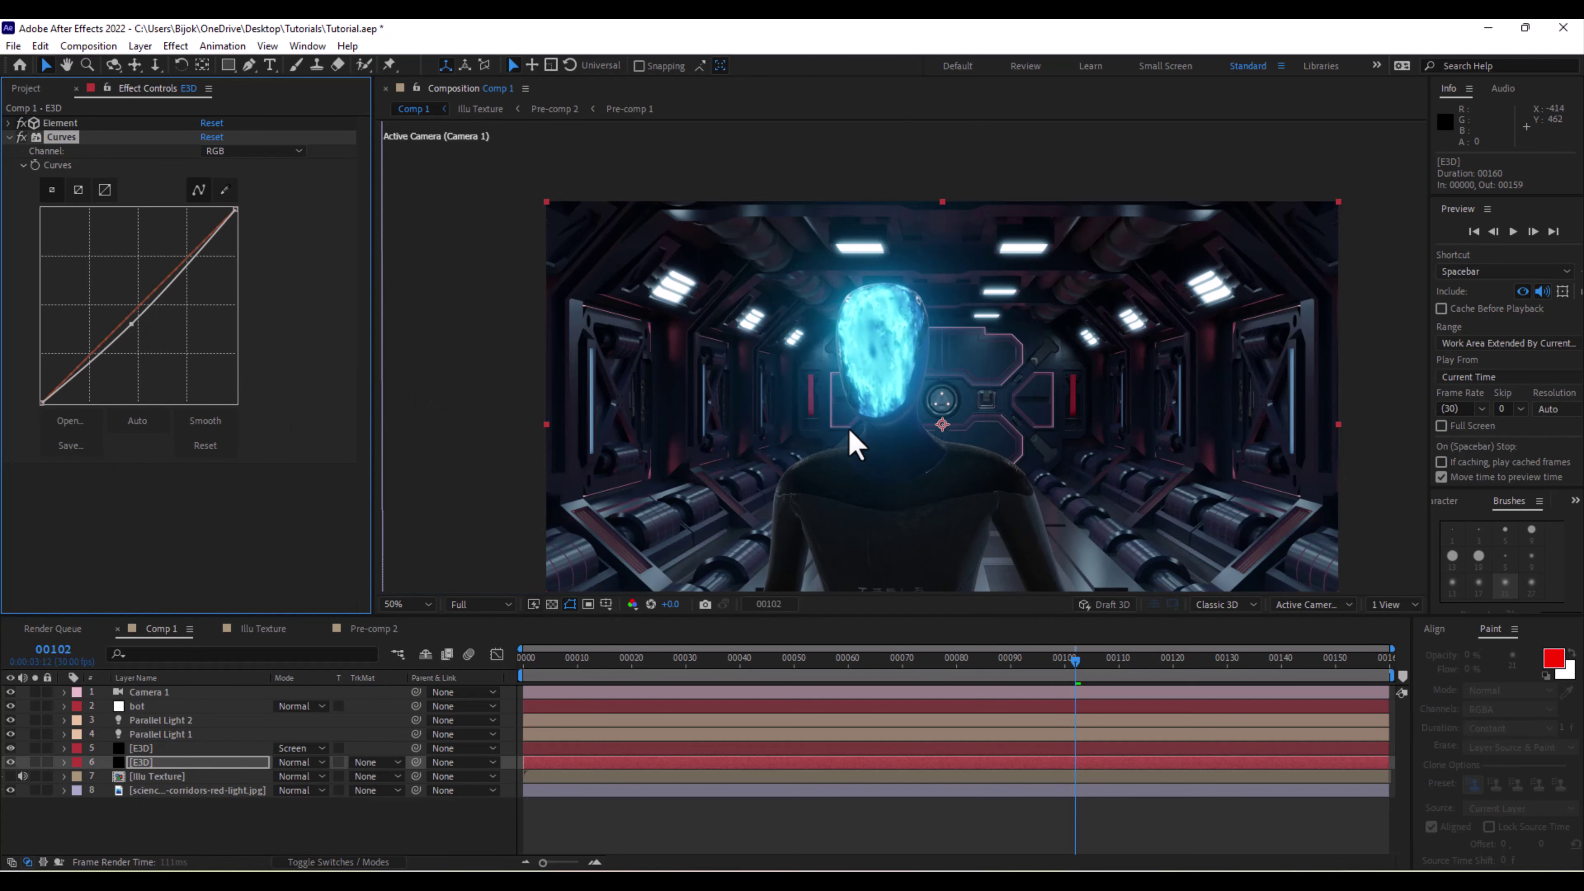
scroll(955, 460, up, 2)
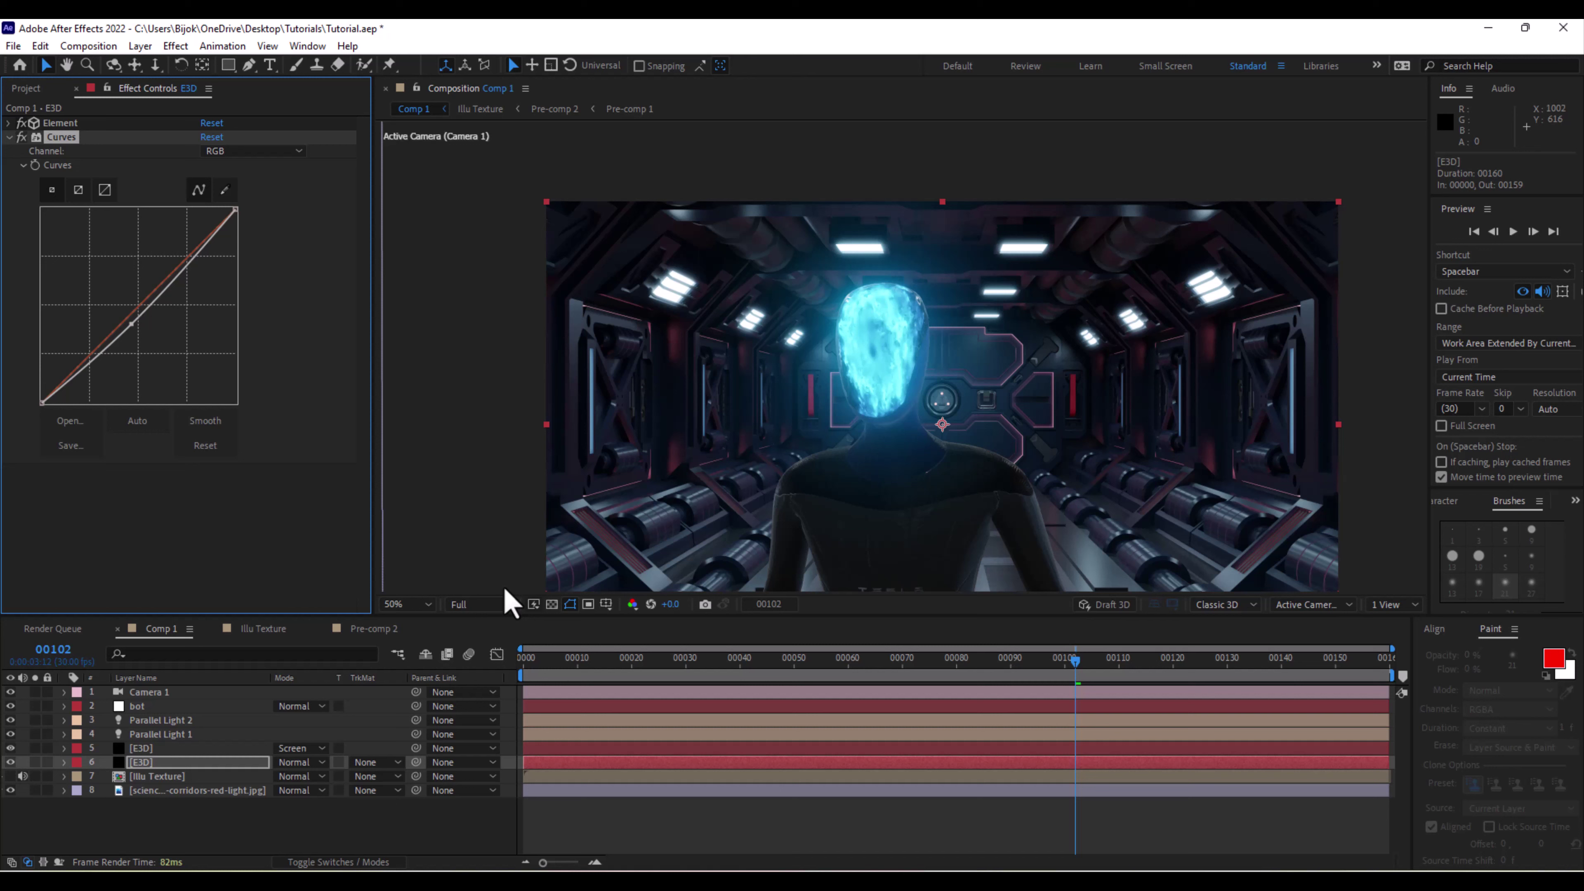
Duplicate the upper E3D layer and set the top copy's Element output to show Reflection.
click(155, 821)
click(148, 748)
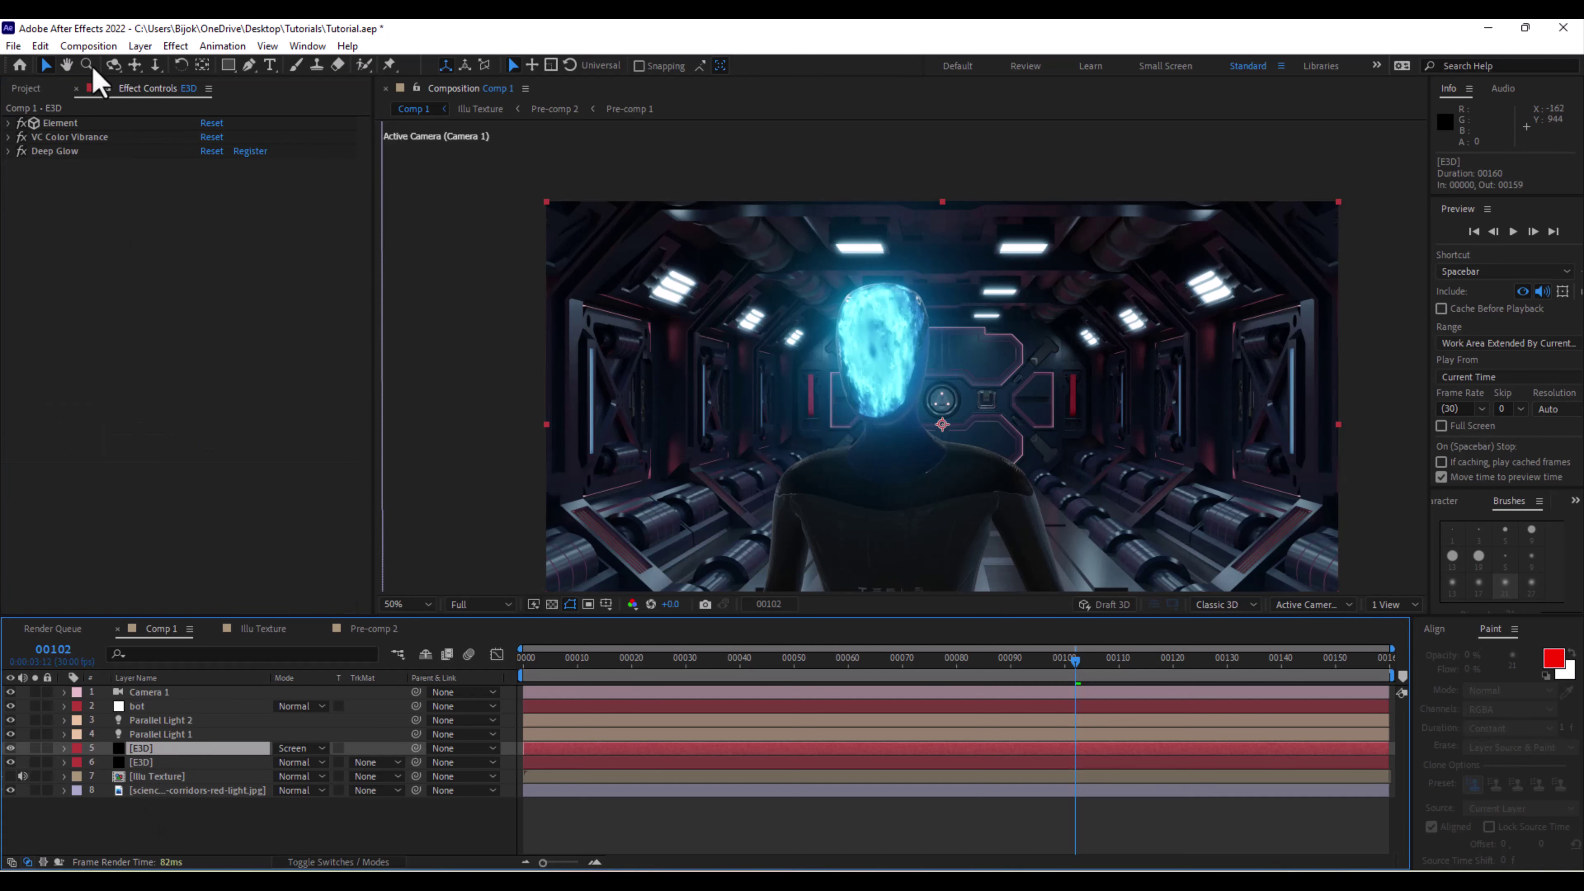
click(140, 46)
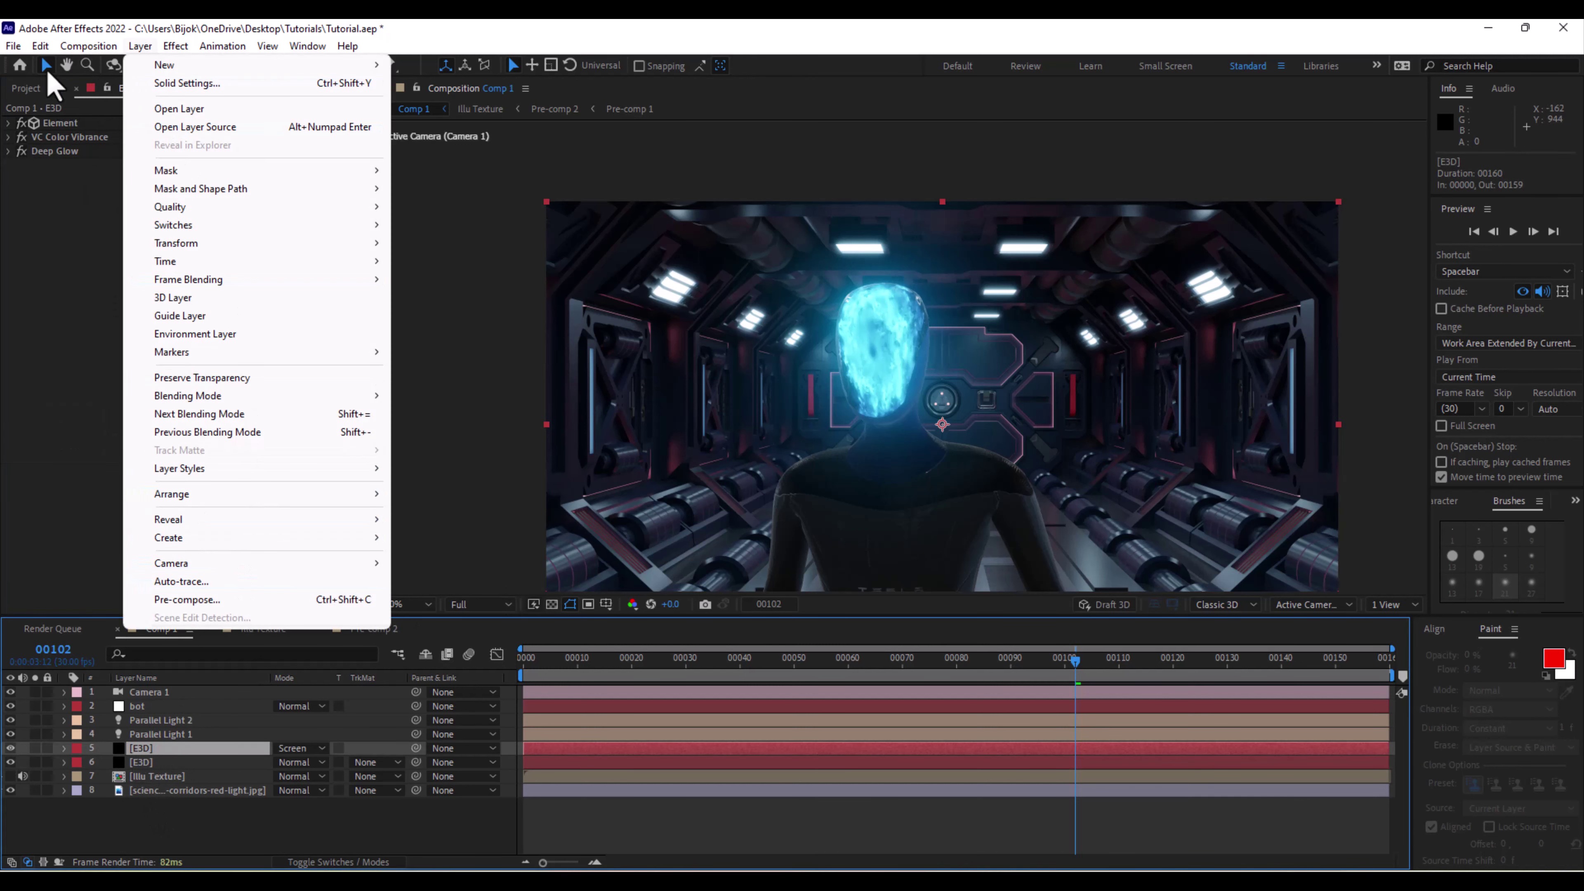
click(78, 273)
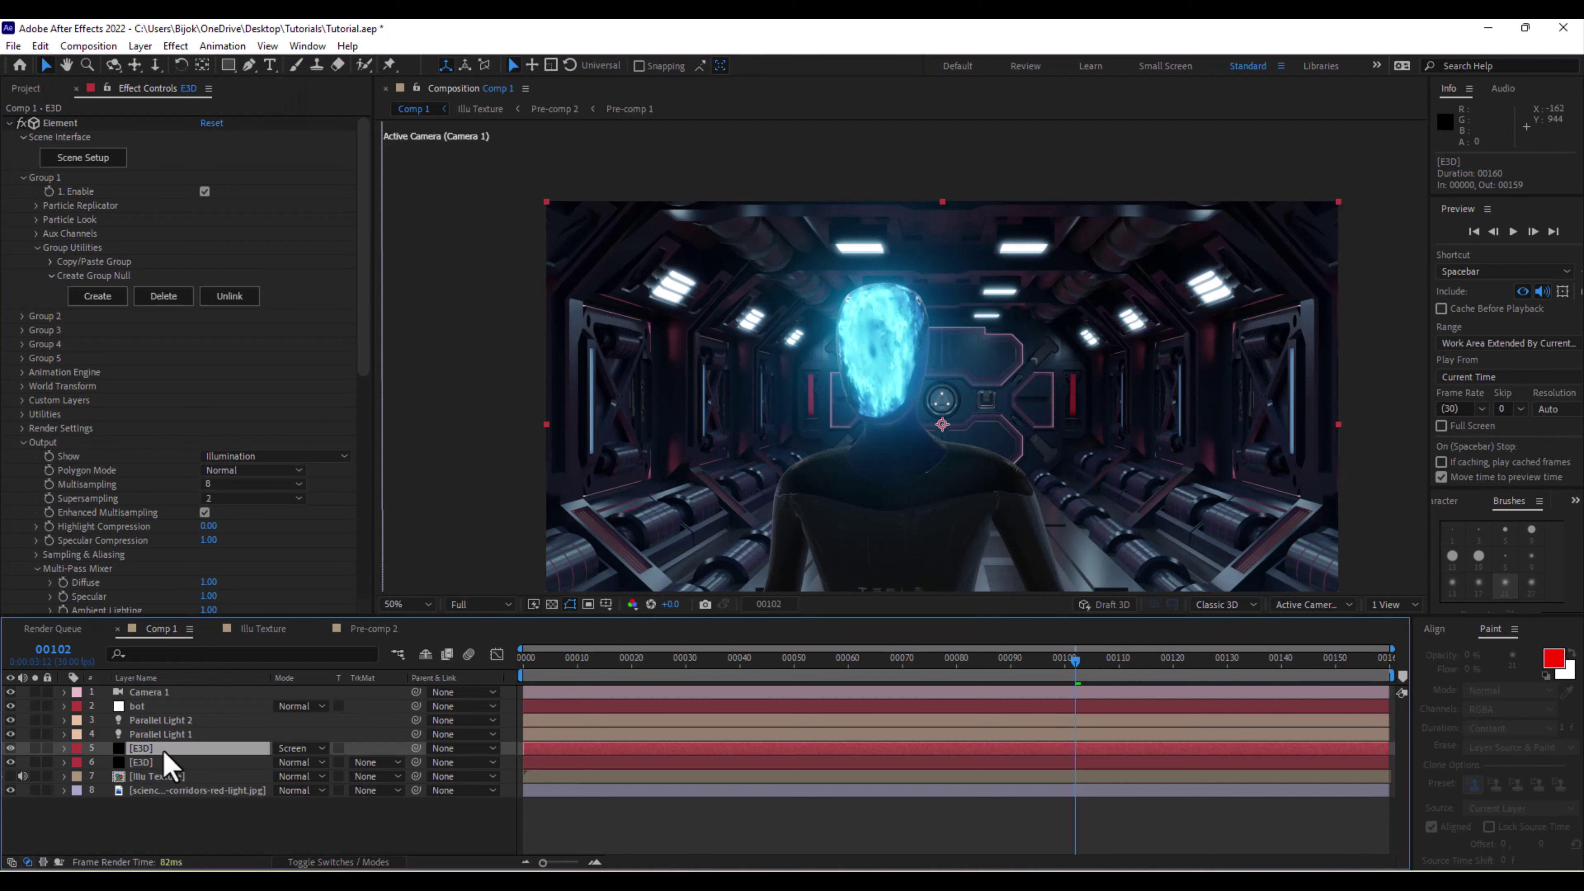
click(254, 456)
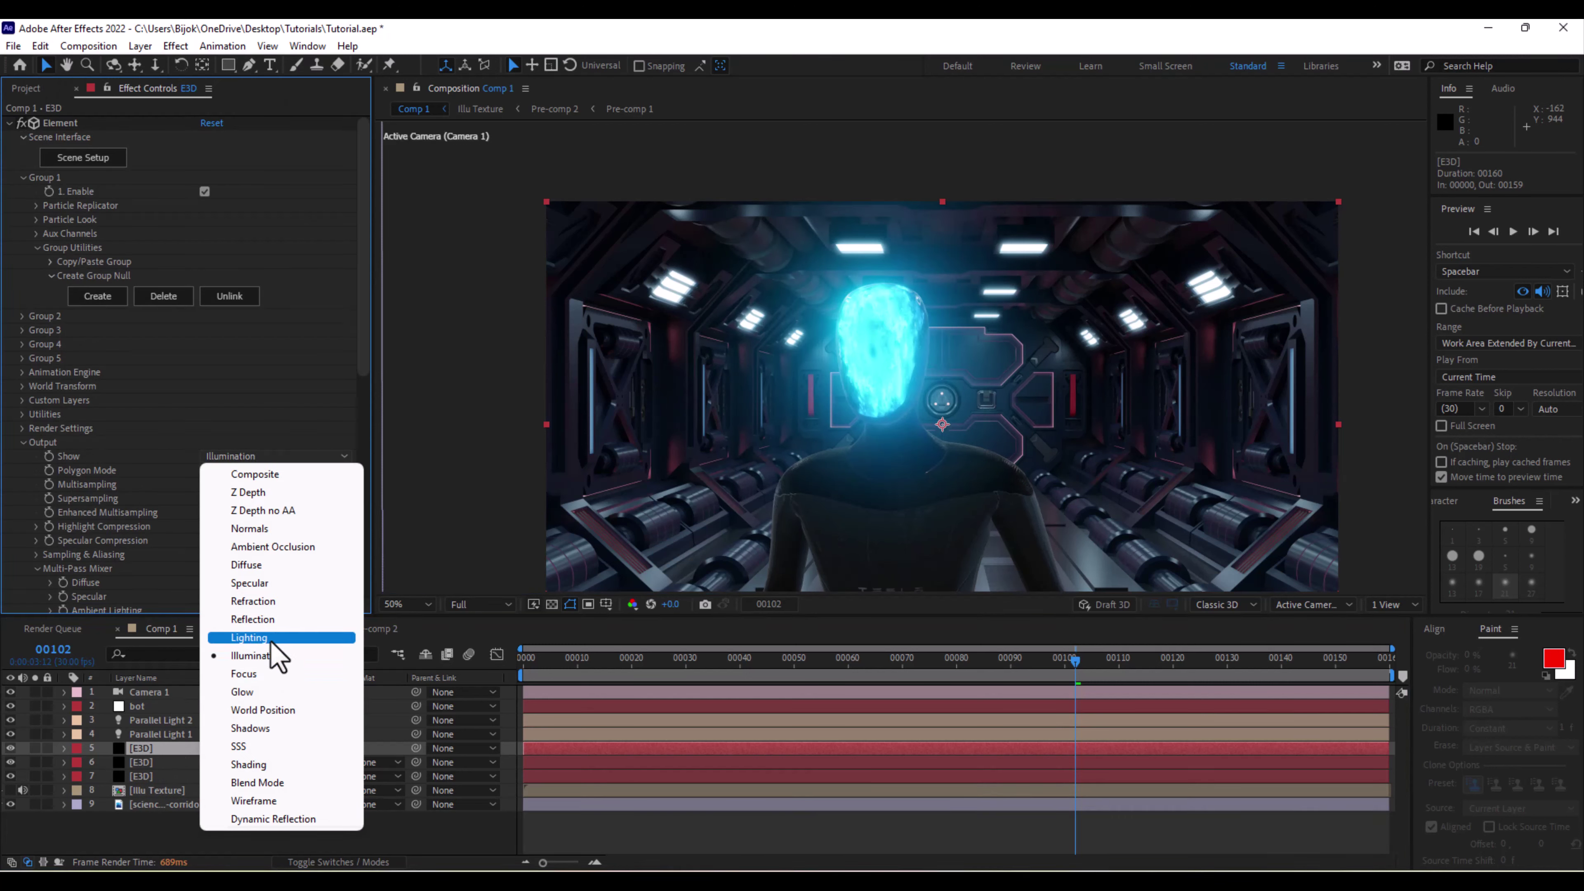
click(255, 619)
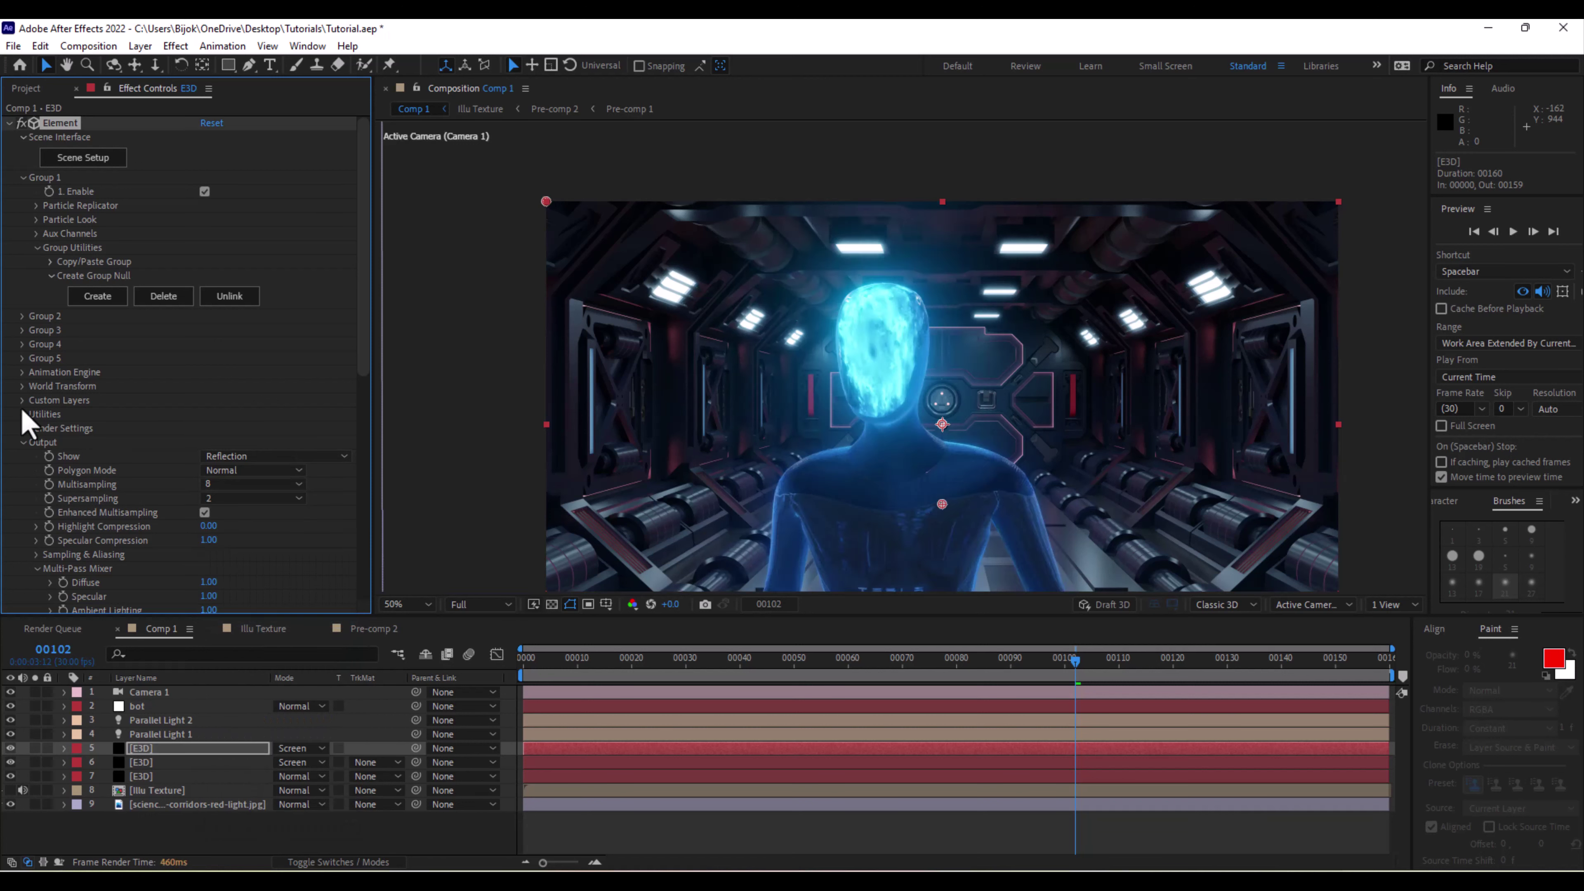
click(23, 442)
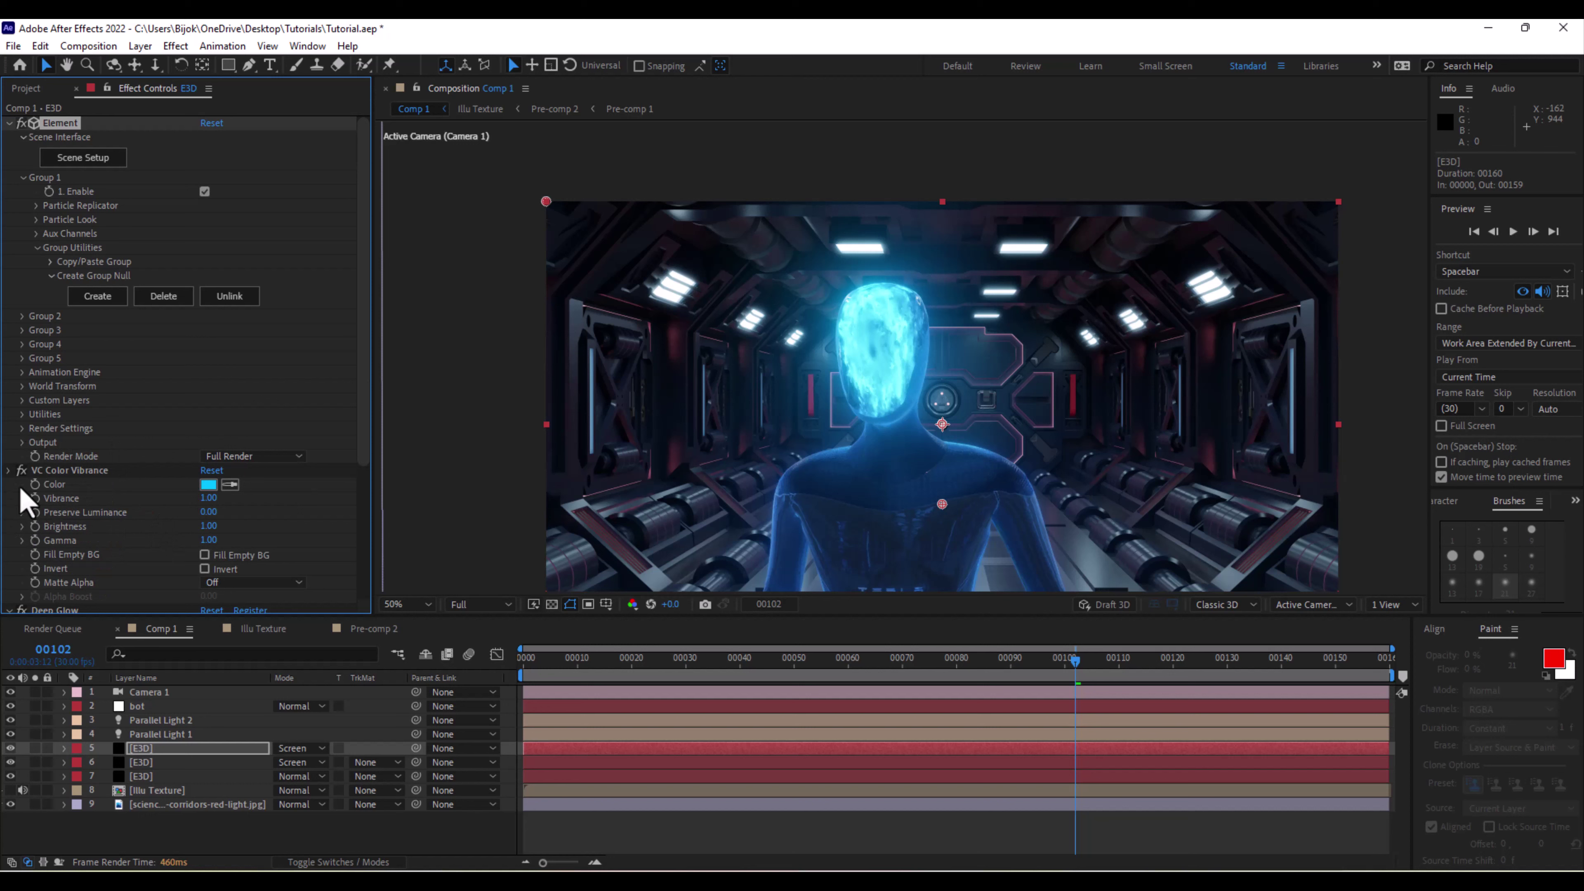
click(8, 471)
click(8, 484)
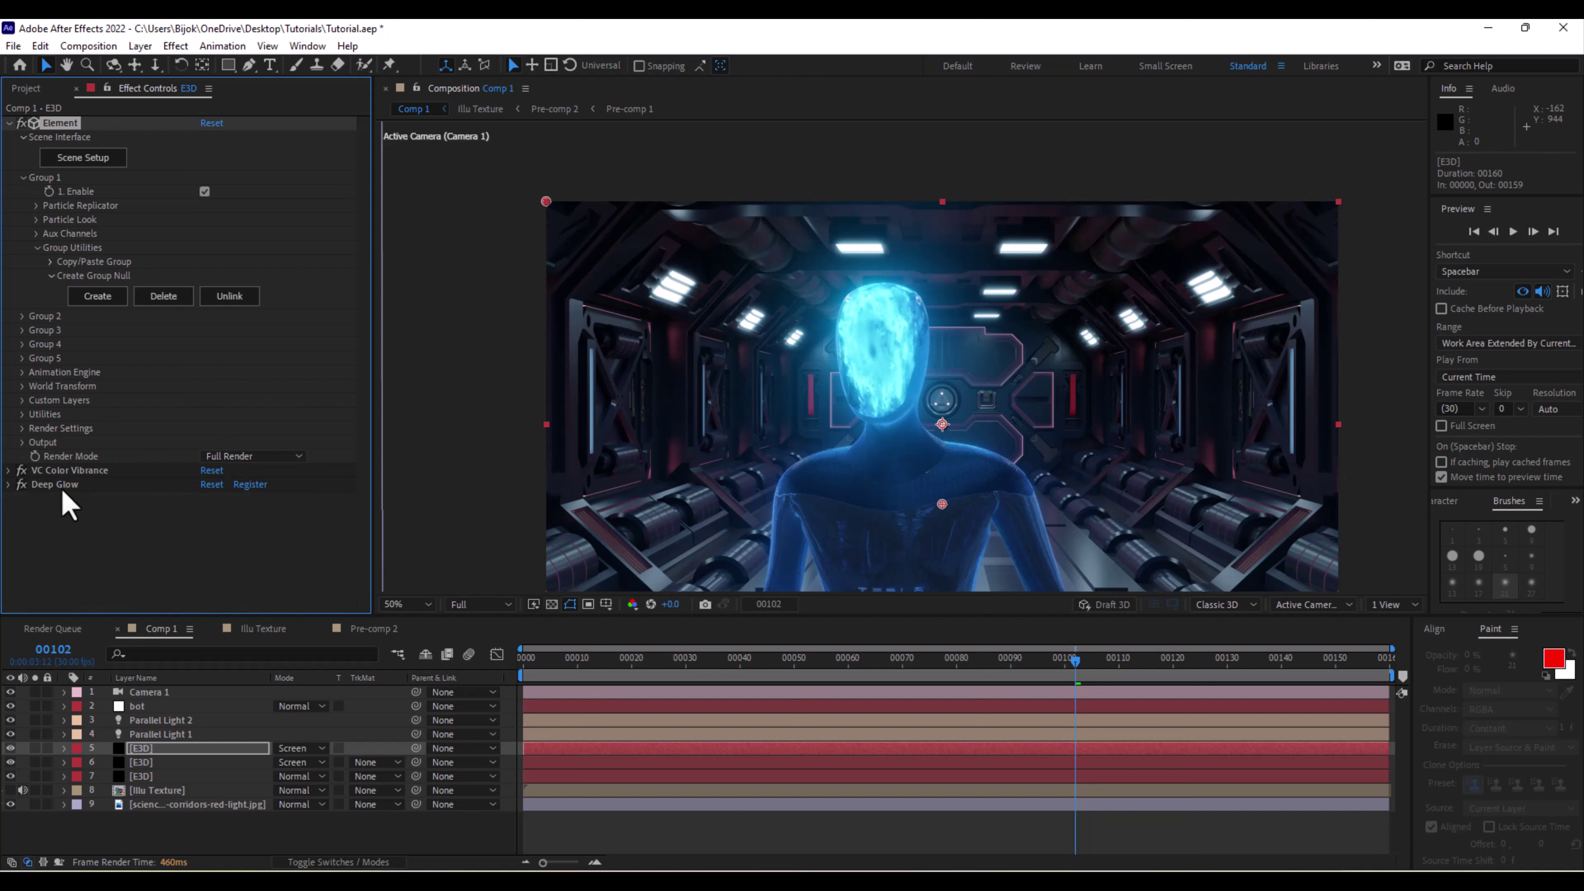
shift+click(77, 486)
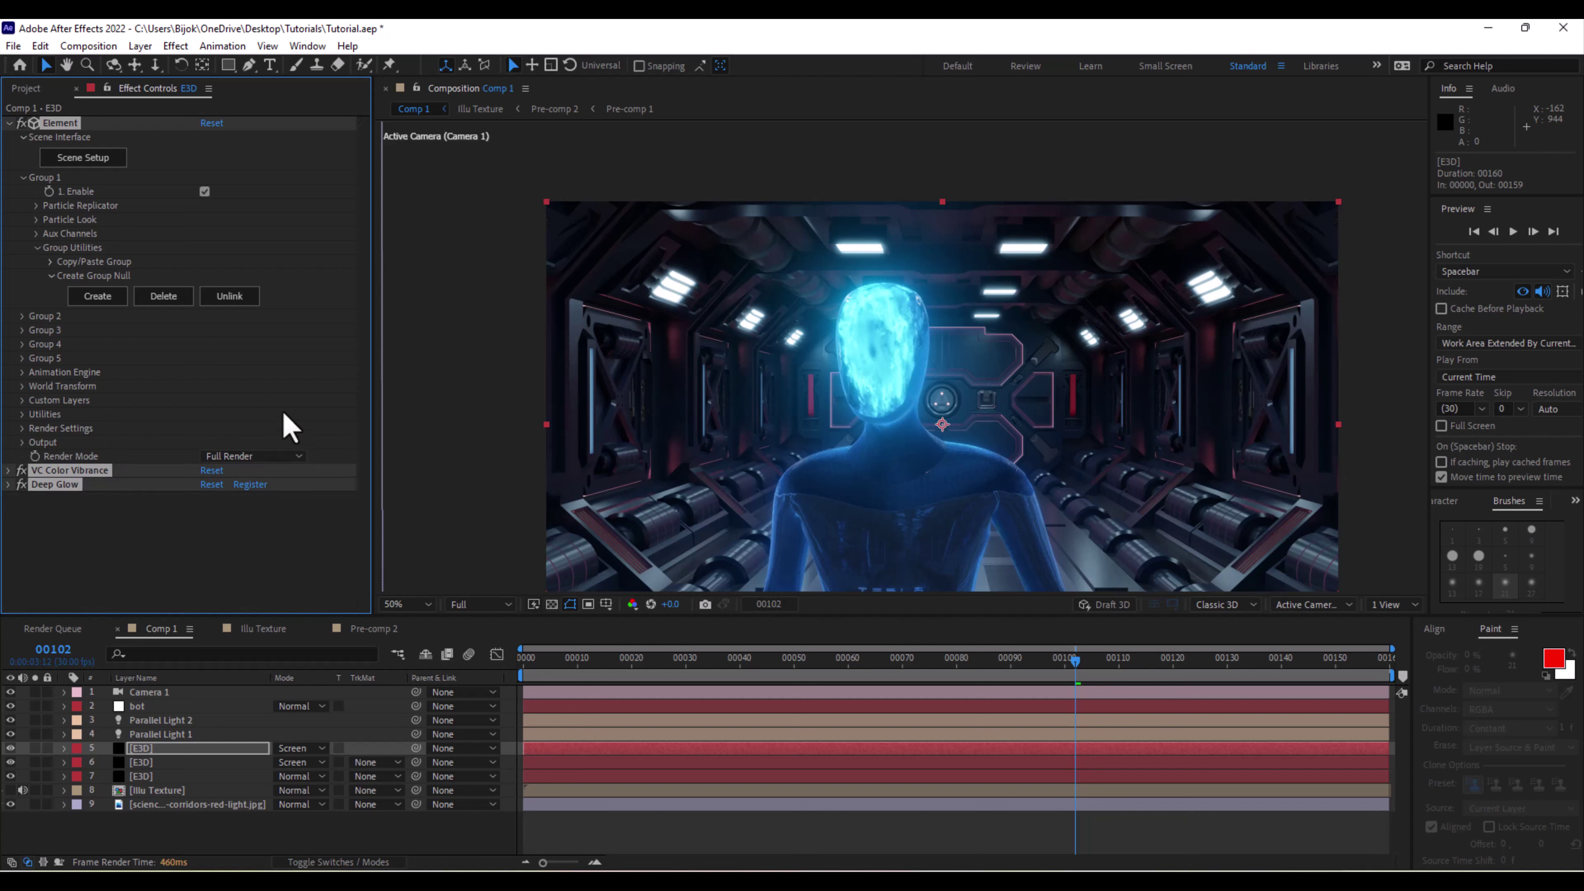
key(Delete)
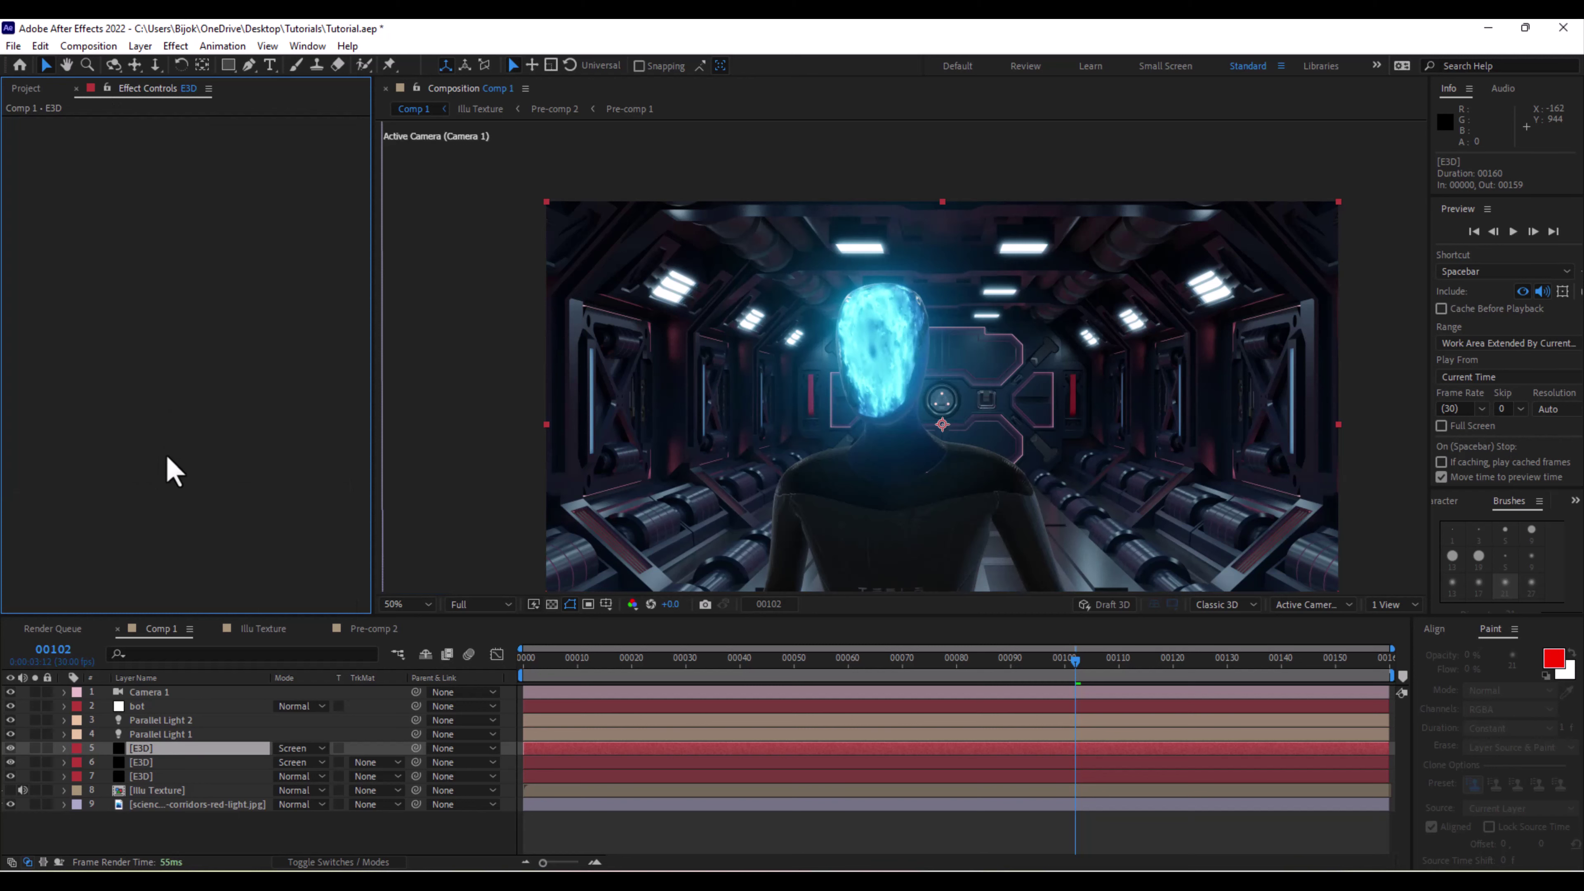
key(ctrl+z)
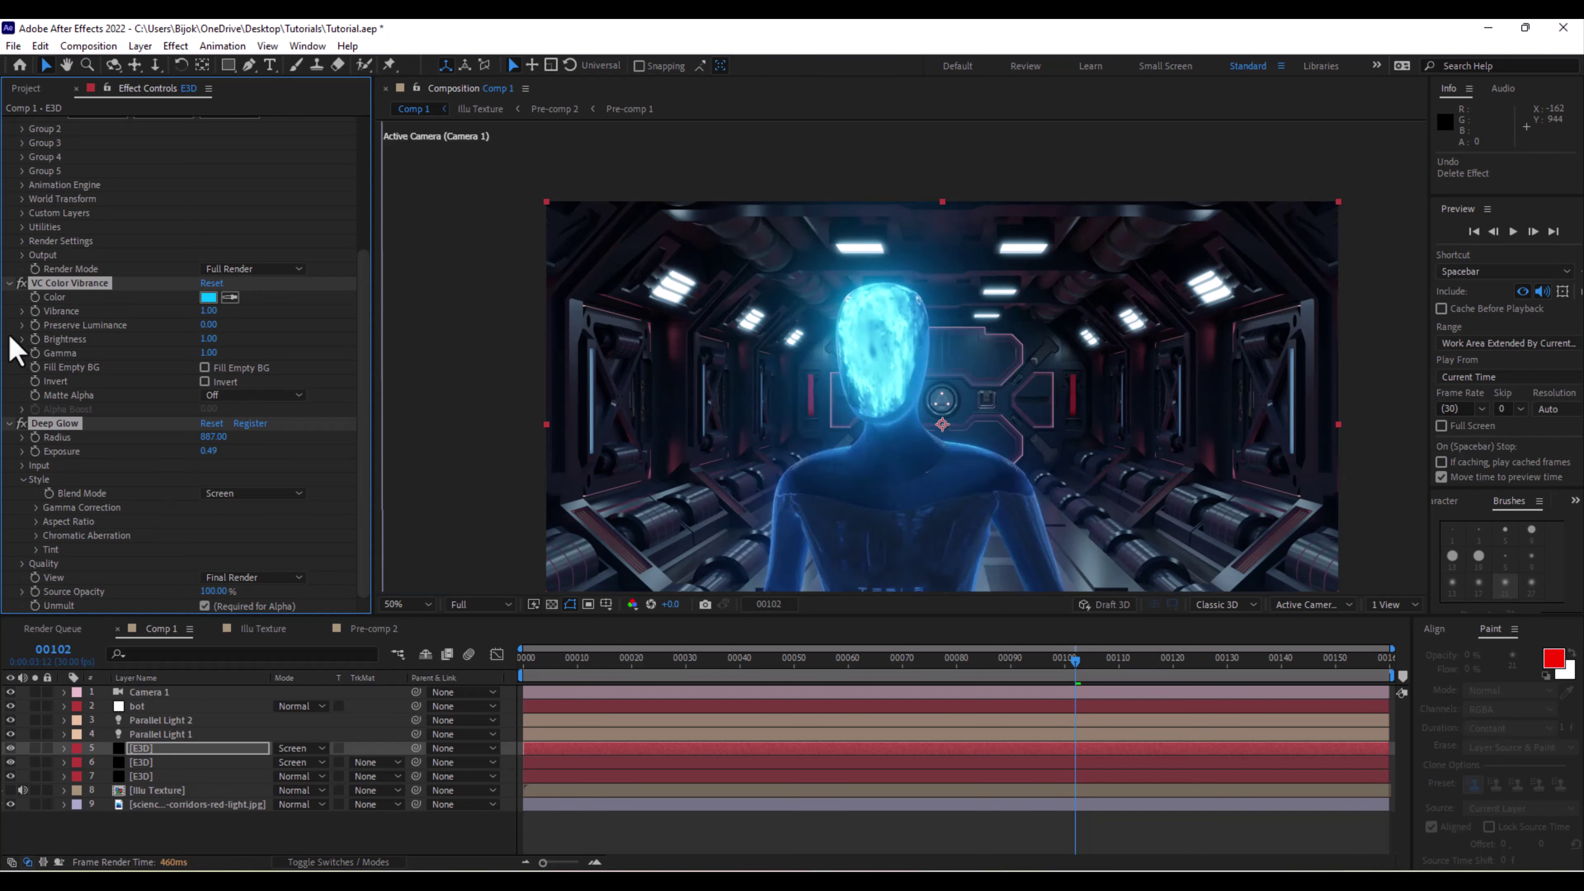
Remove VC Color Vibrance and Deep Glow from the top E3D layer, keeping Element, and save the project.
click(37, 284)
ctrl+click(57, 423)
key(Delete)
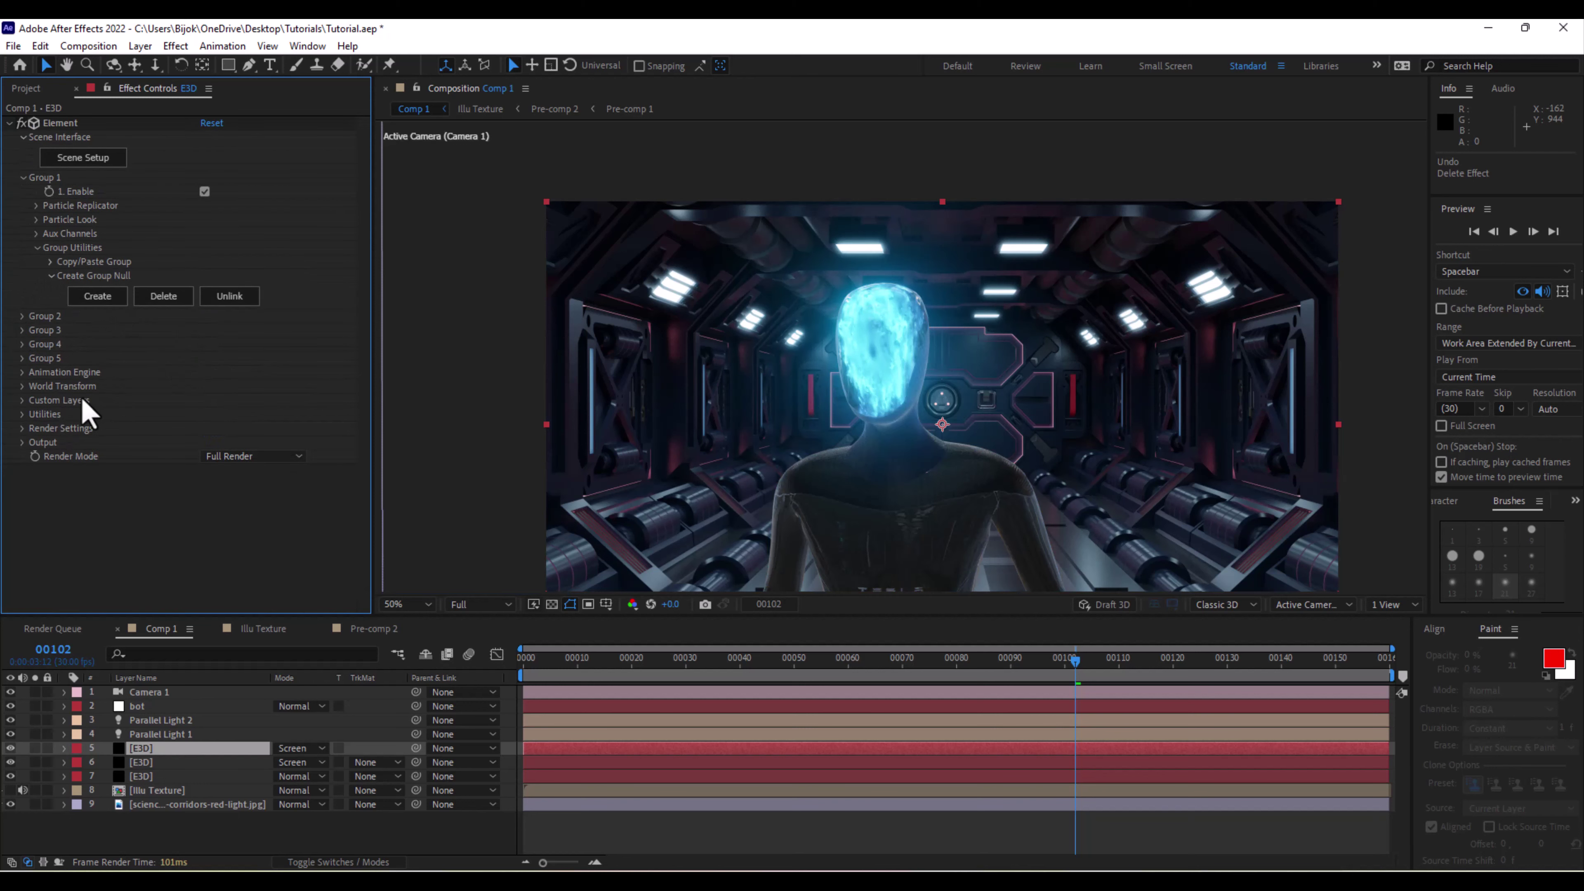
click(12, 45)
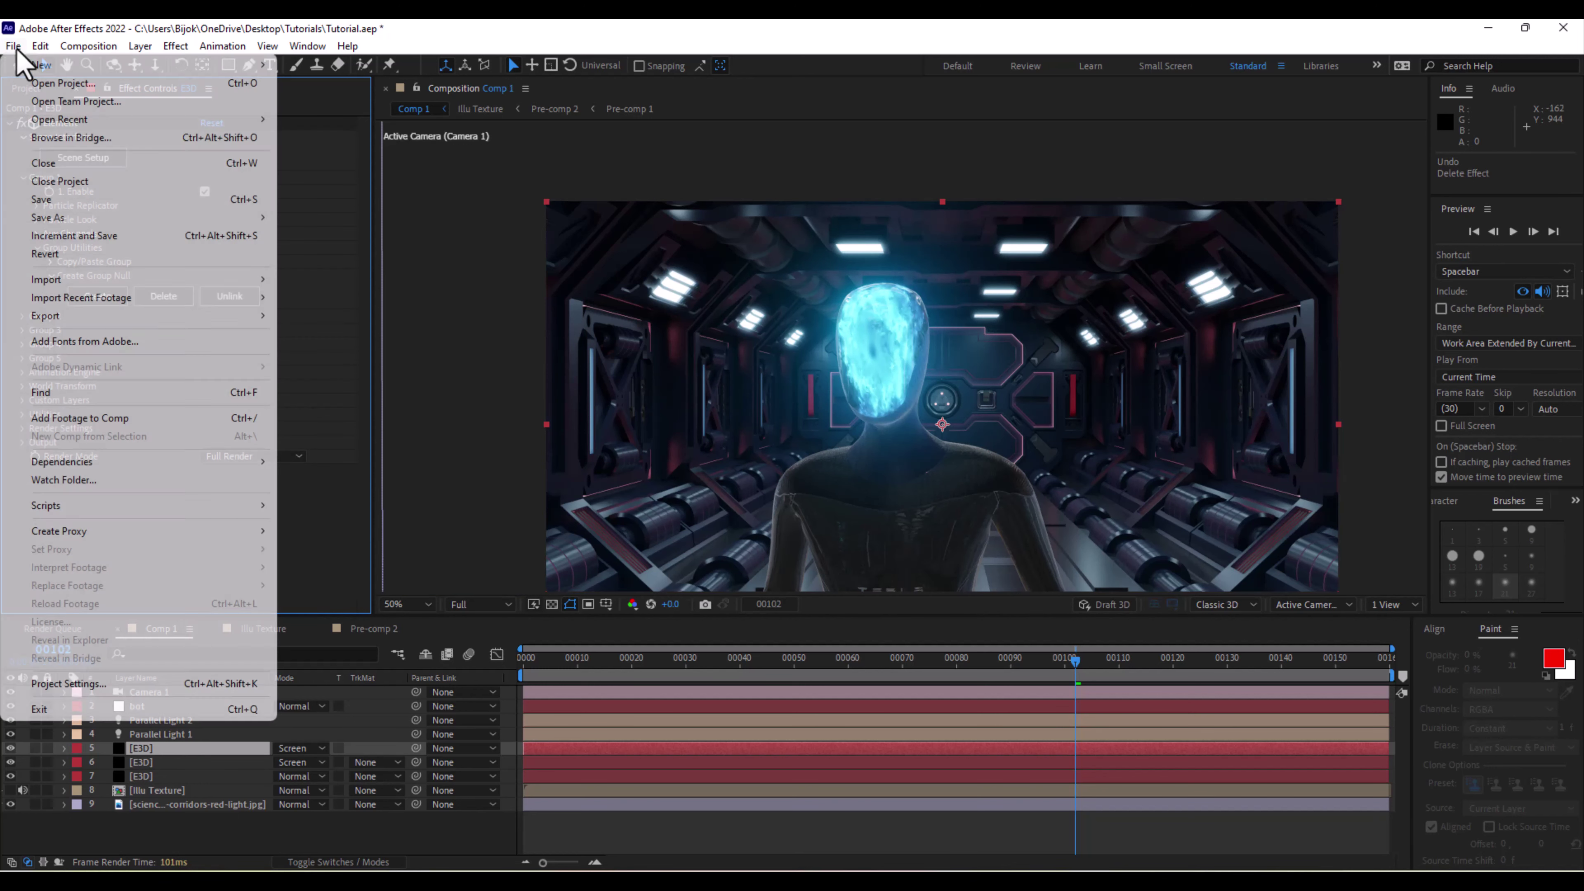
click(68, 199)
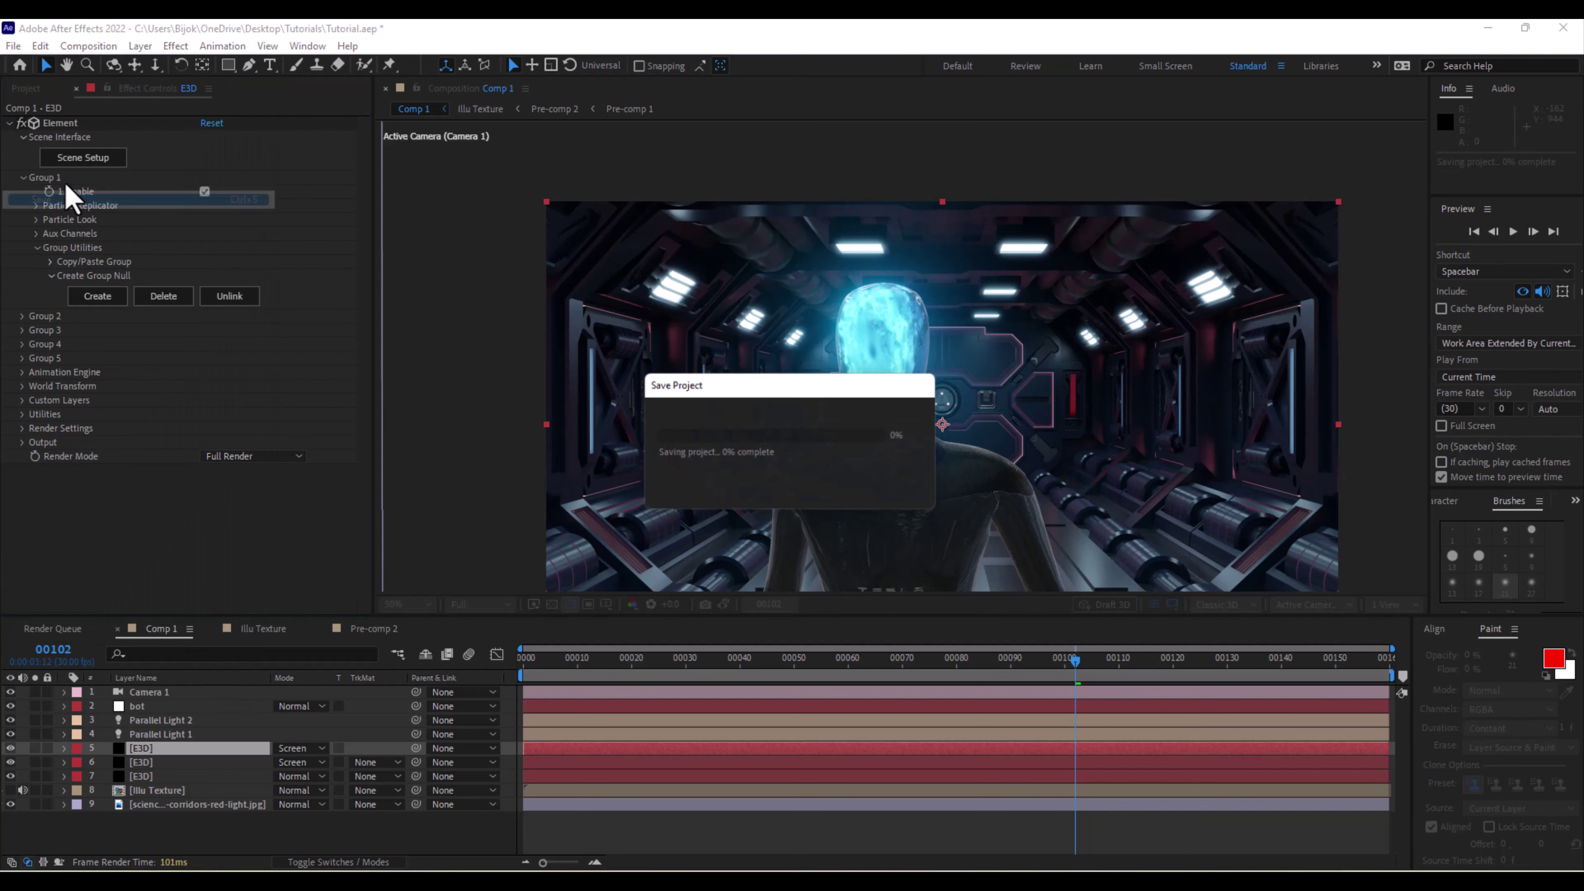
Open the top E3D layer's Scene Setup and apply the physical Black_Gloss preset to all three robot materials.
click(79, 163)
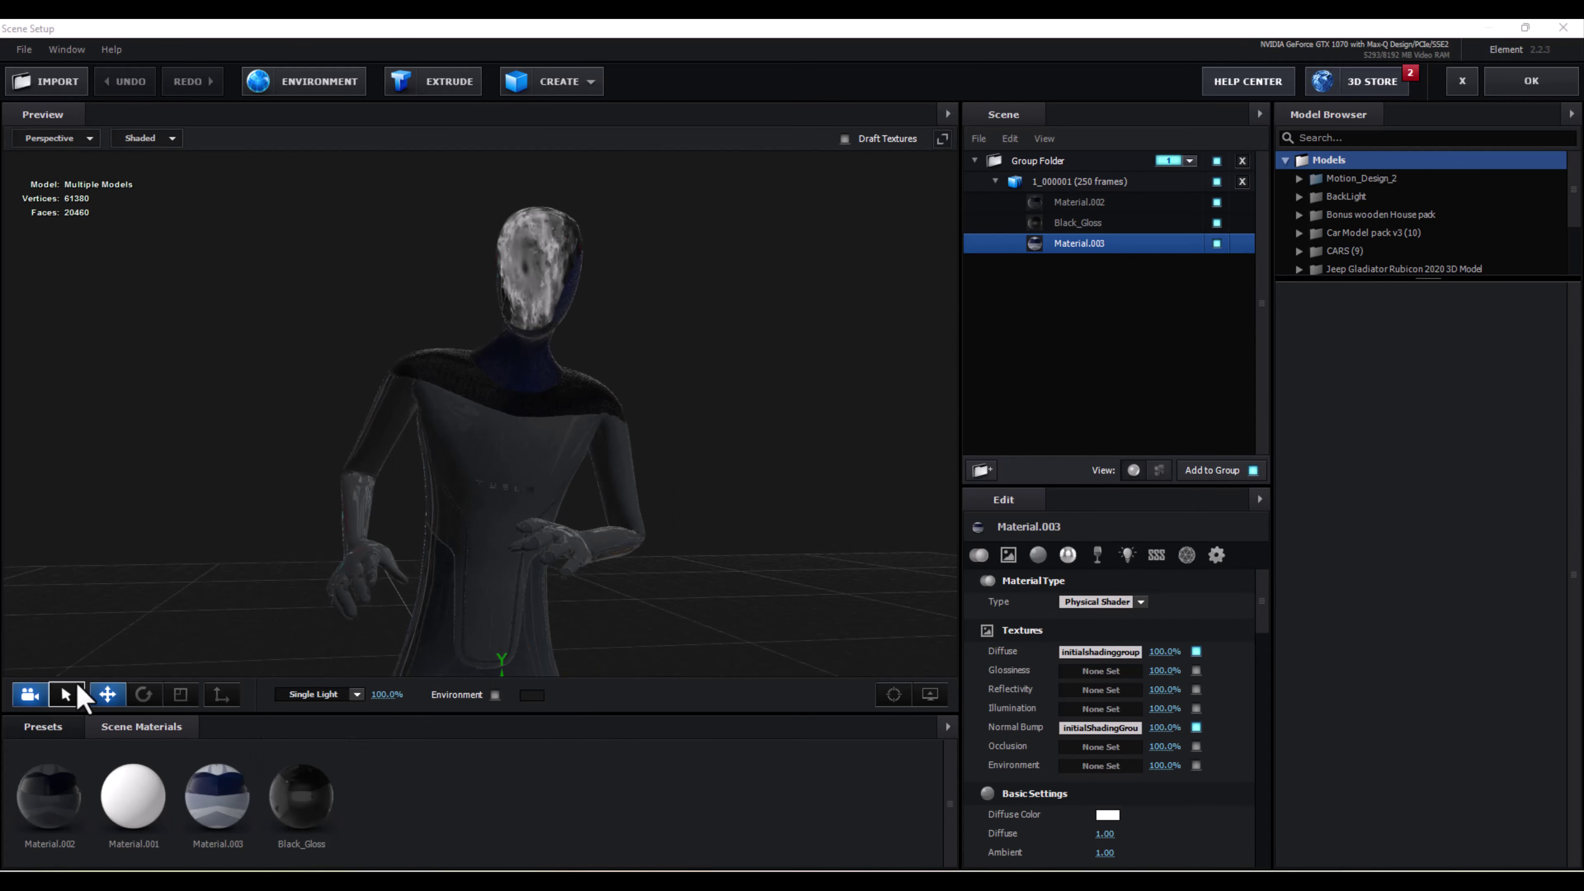
click(62, 728)
click(81, 839)
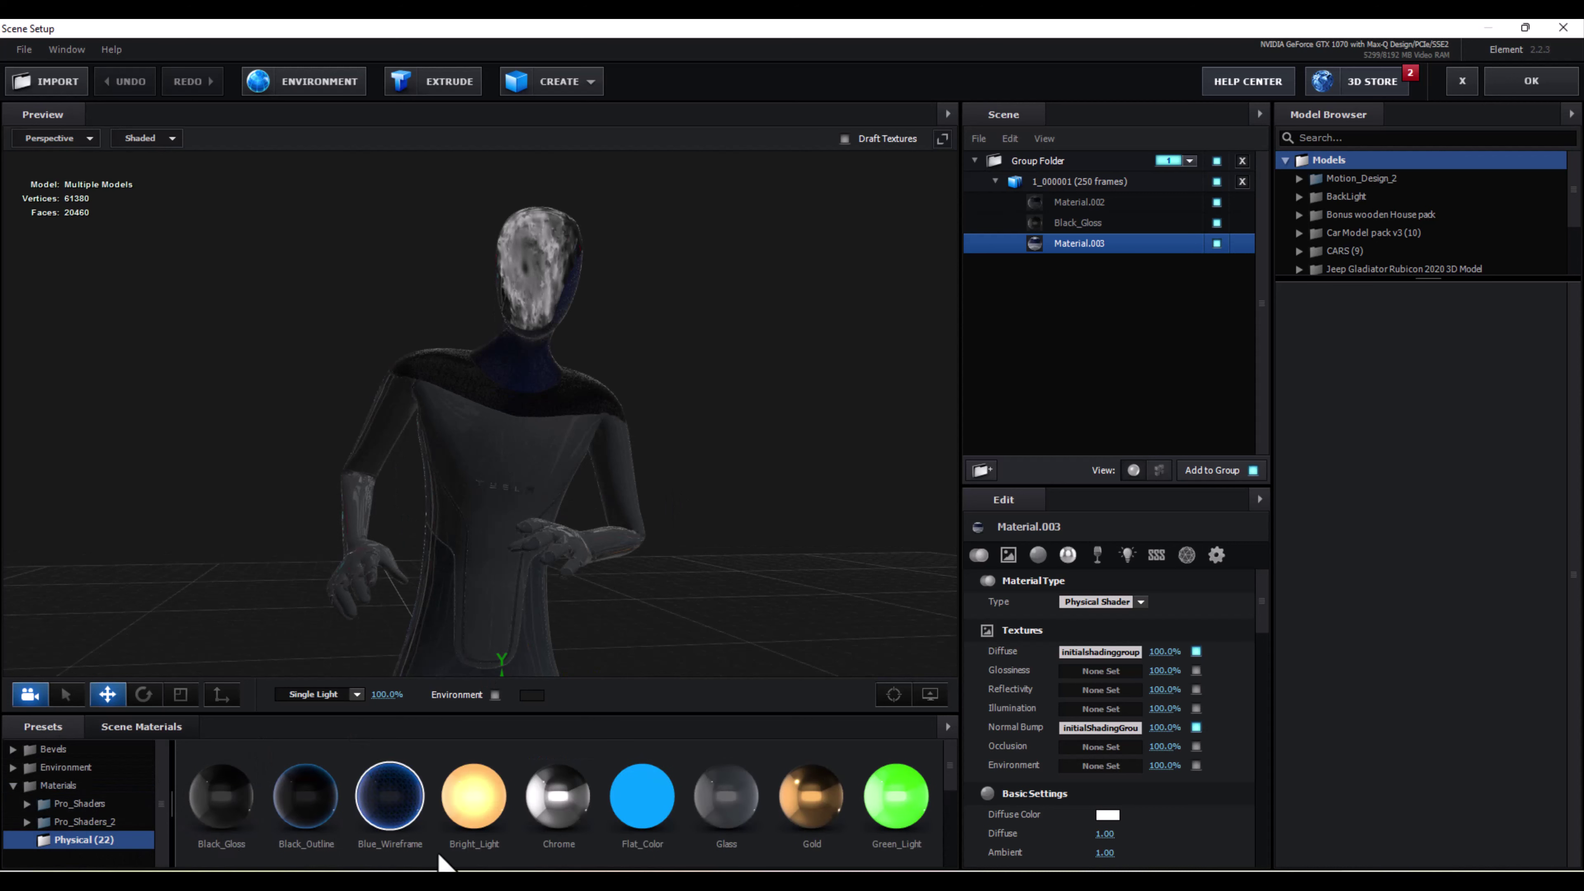
drag(222, 796, 472, 493)
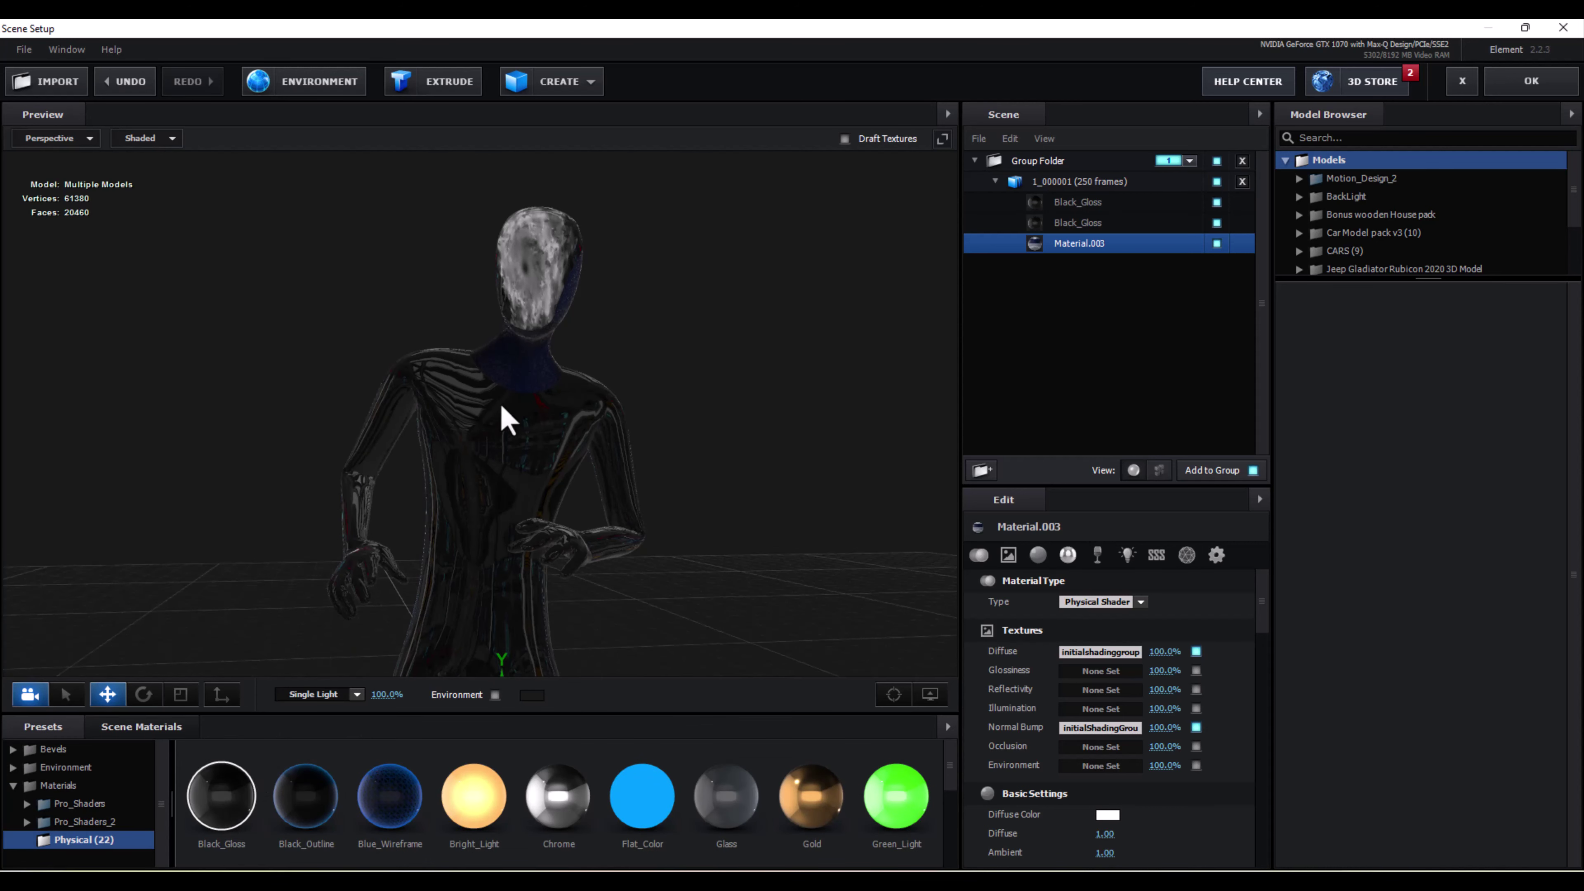
drag(500, 407, 510, 361)
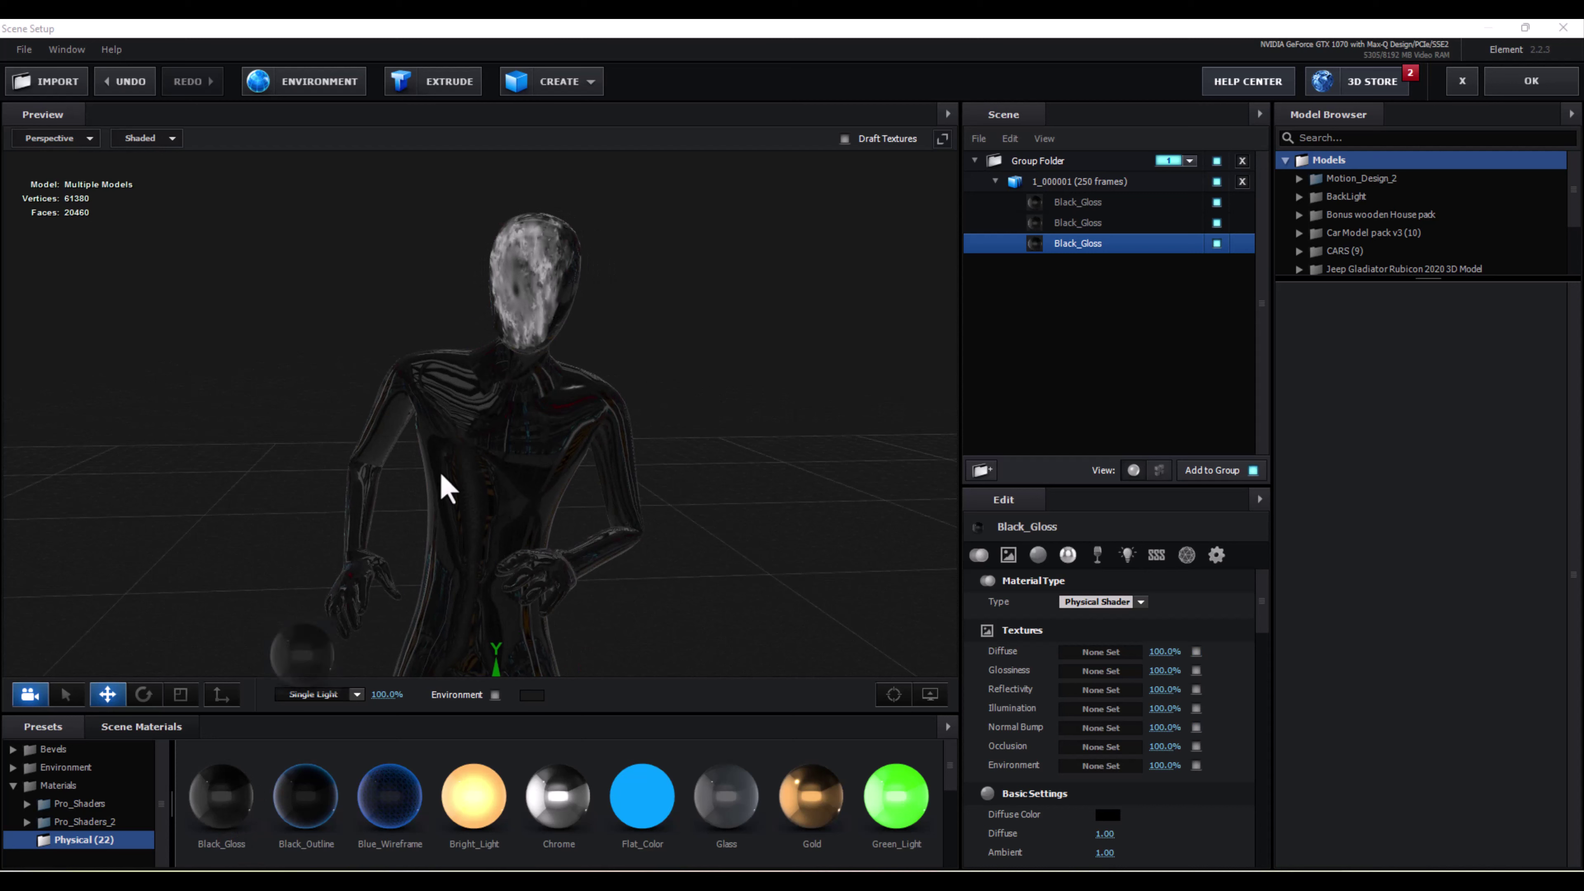
drag(527, 343, 485, 413)
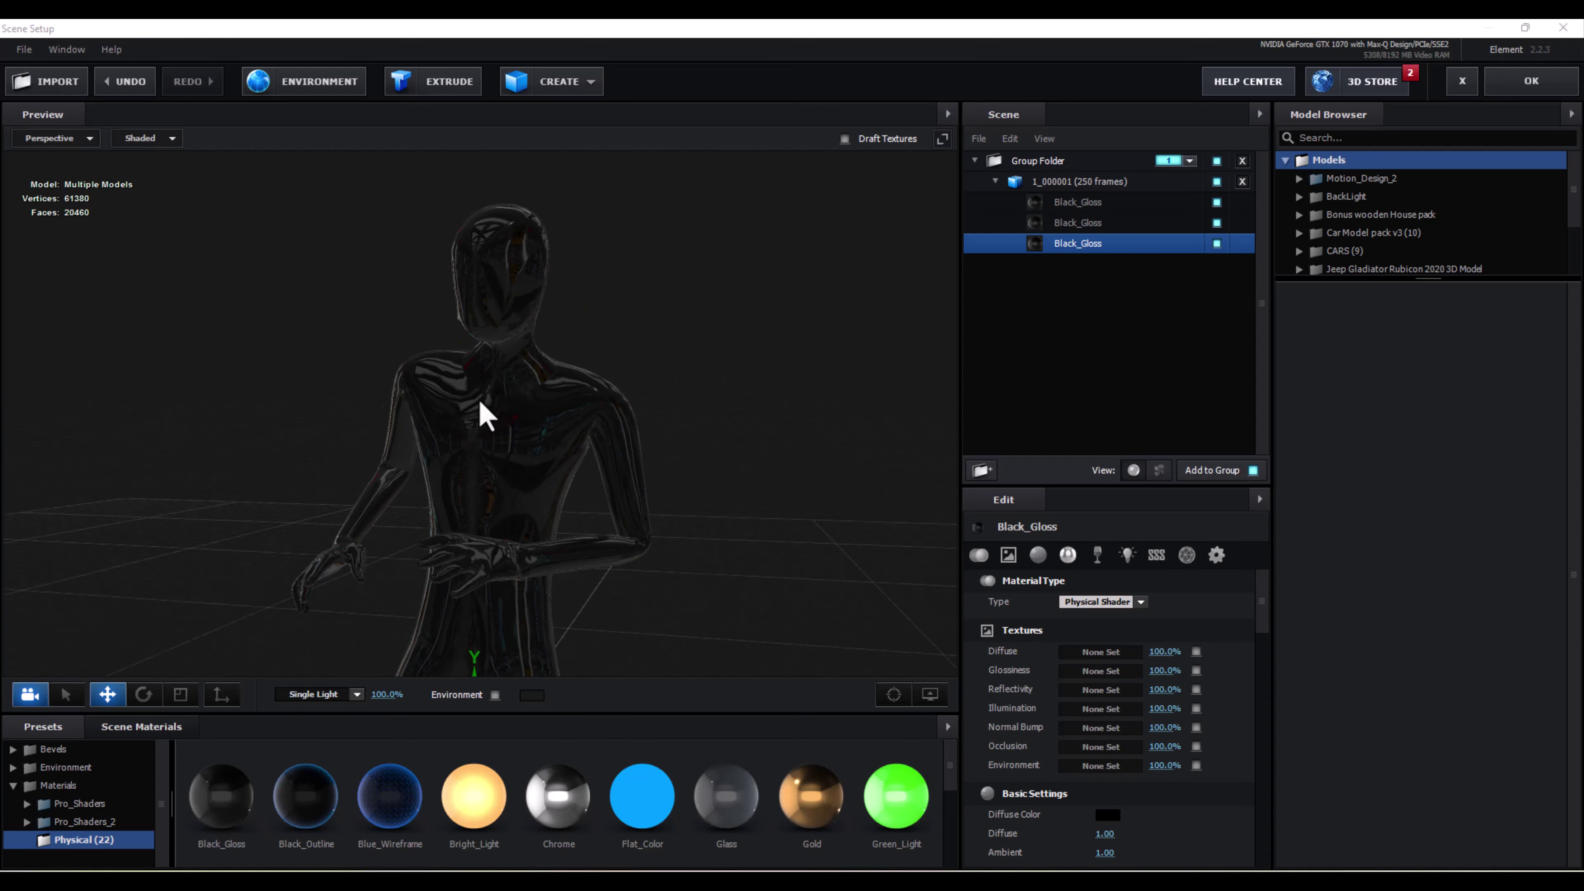
Set the reflectivity intensity of the robot's Black_Gloss materials to 10% and accept the scene changes.
click(1067, 555)
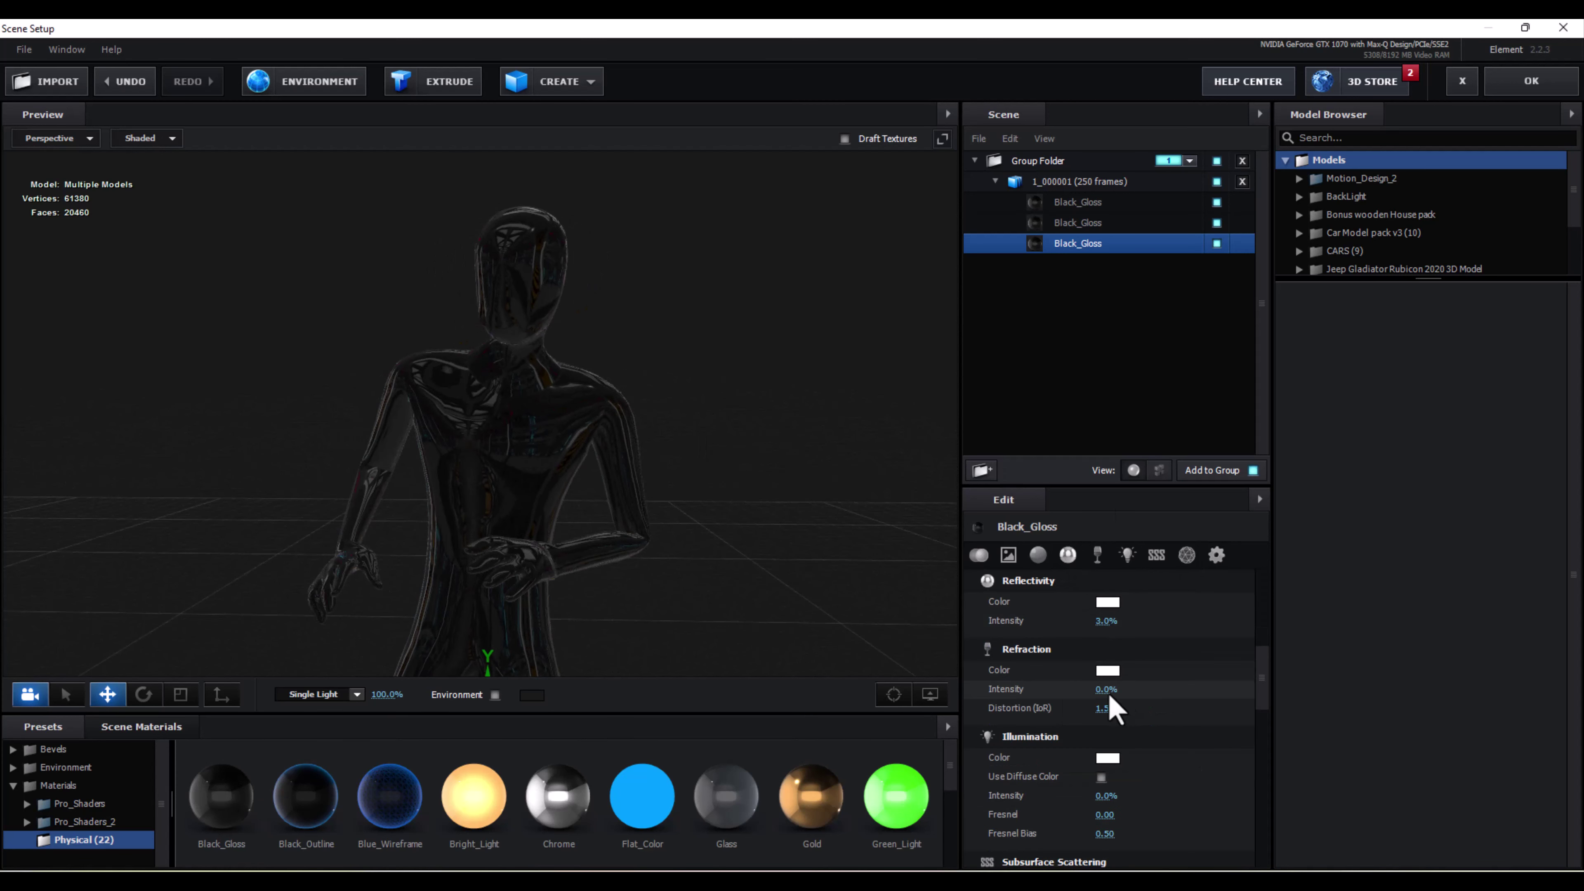
click(1105, 621)
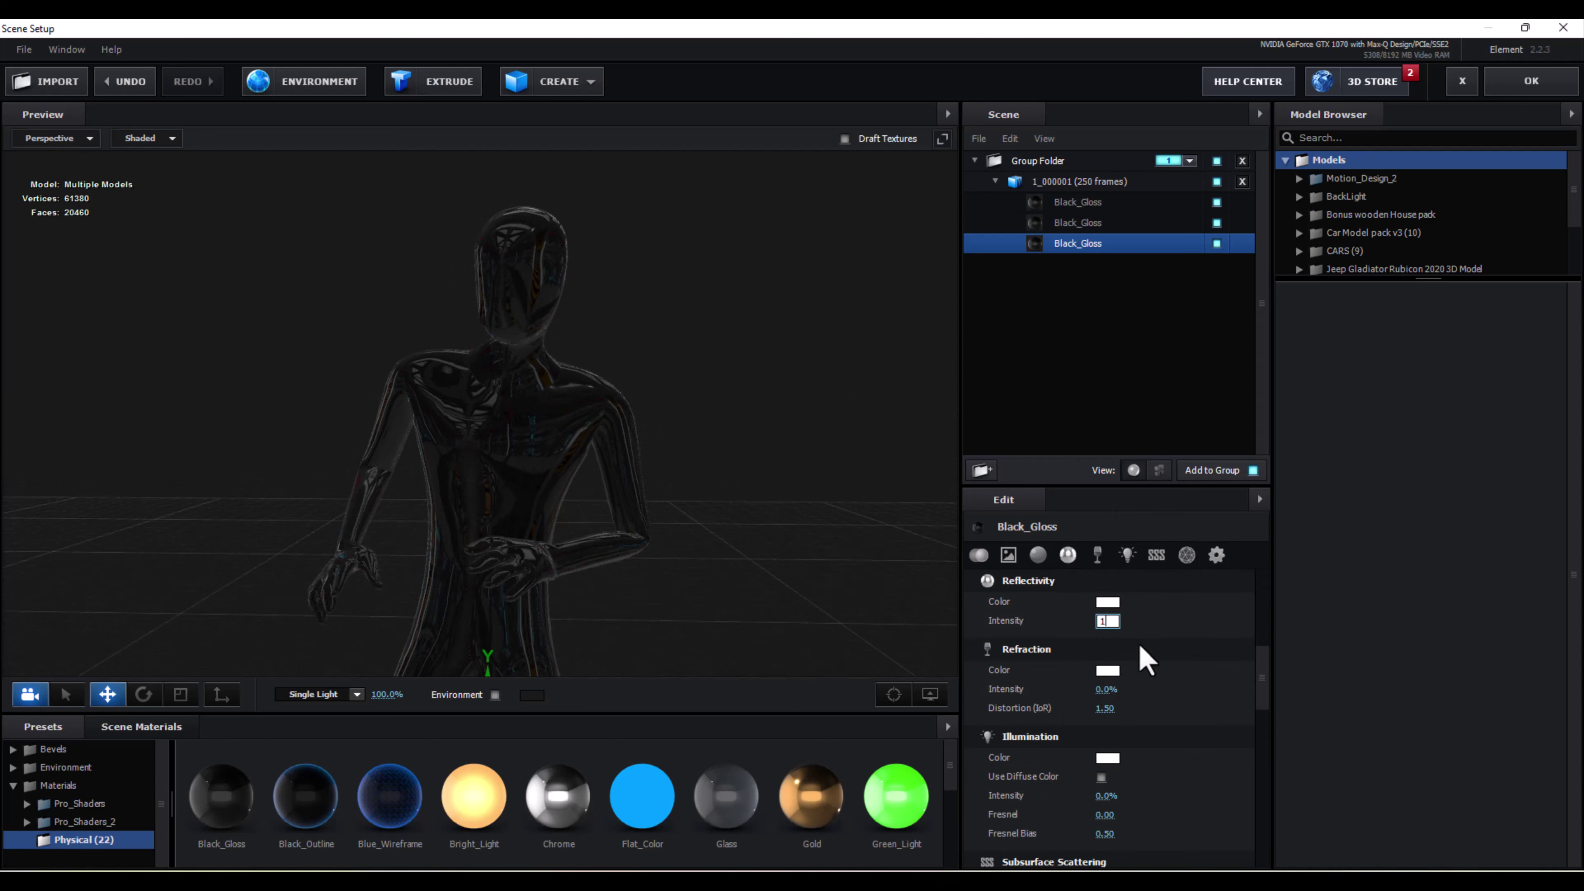
text(10)
key(Return)
scroll(671, 523, up, 3)
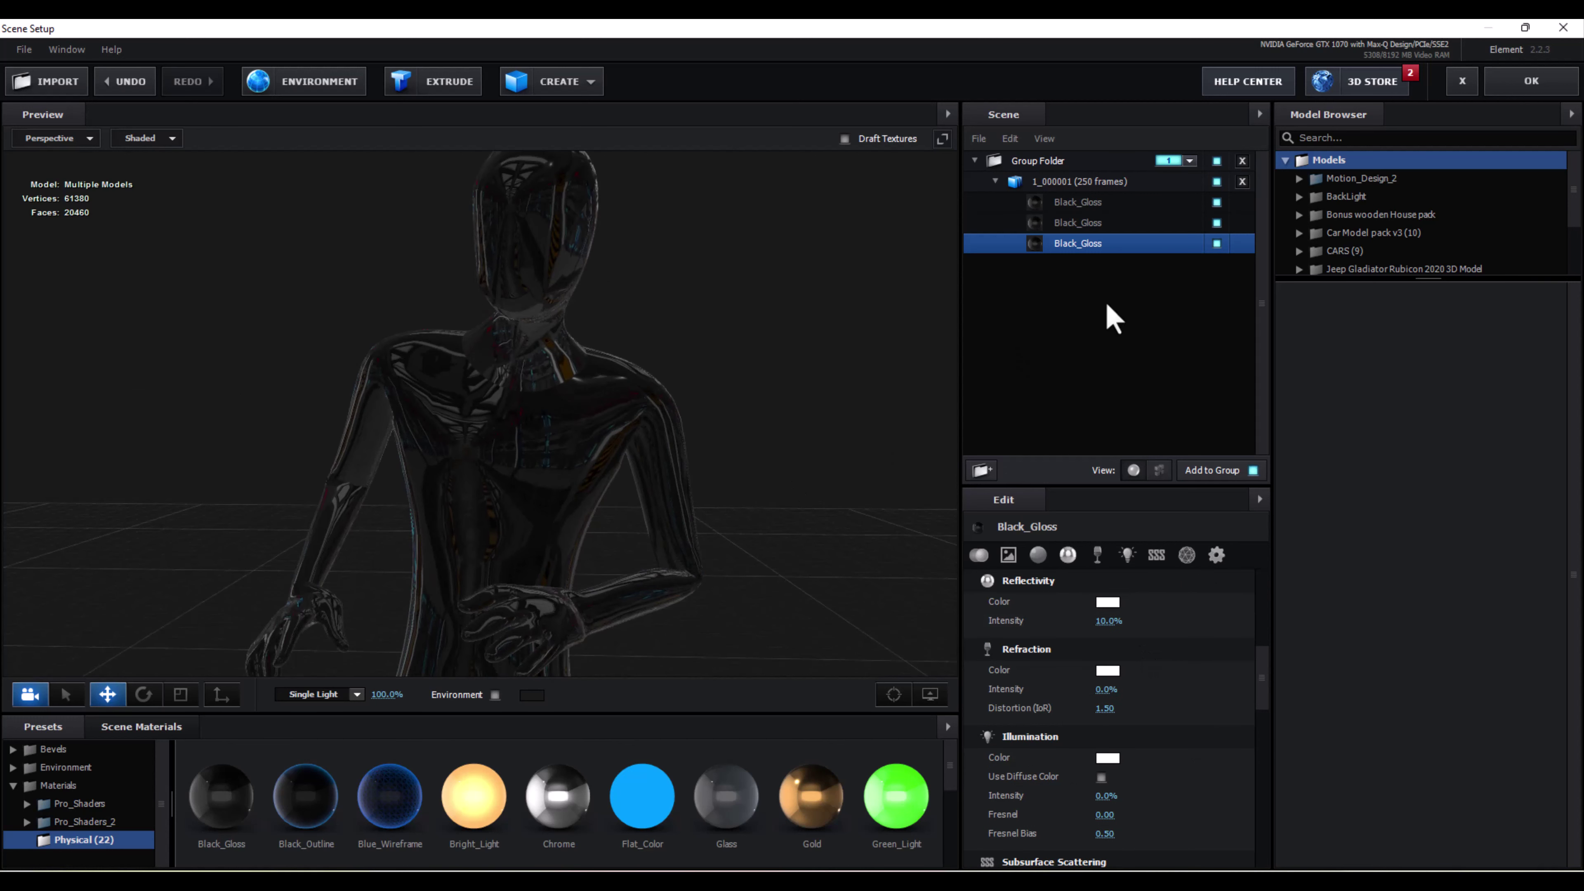
key(Up)
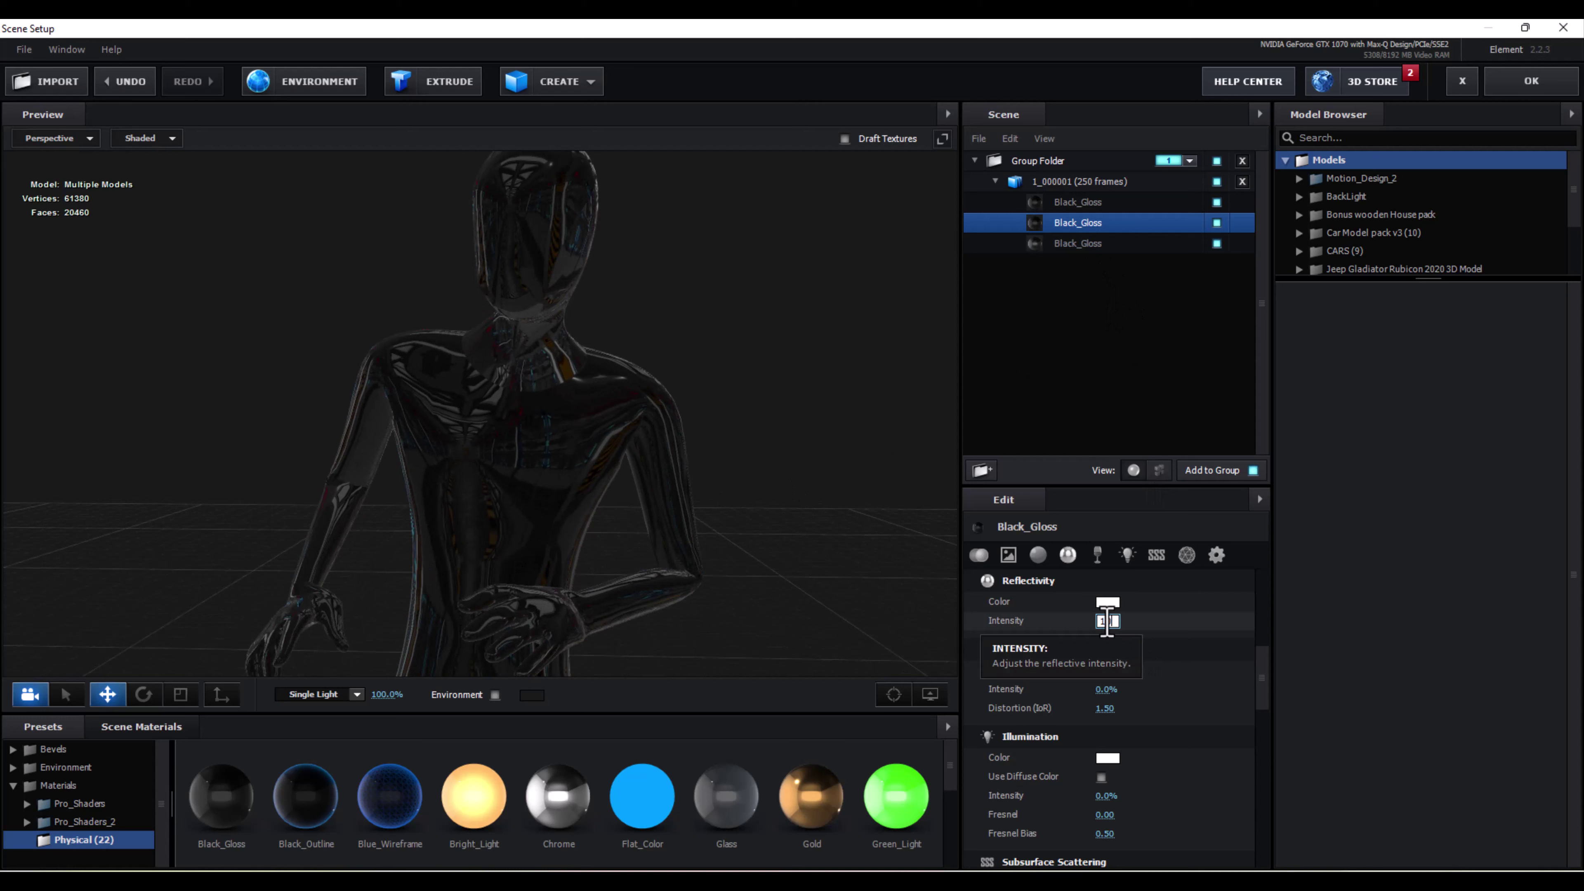
text(3)
key(Return)
click(1072, 204)
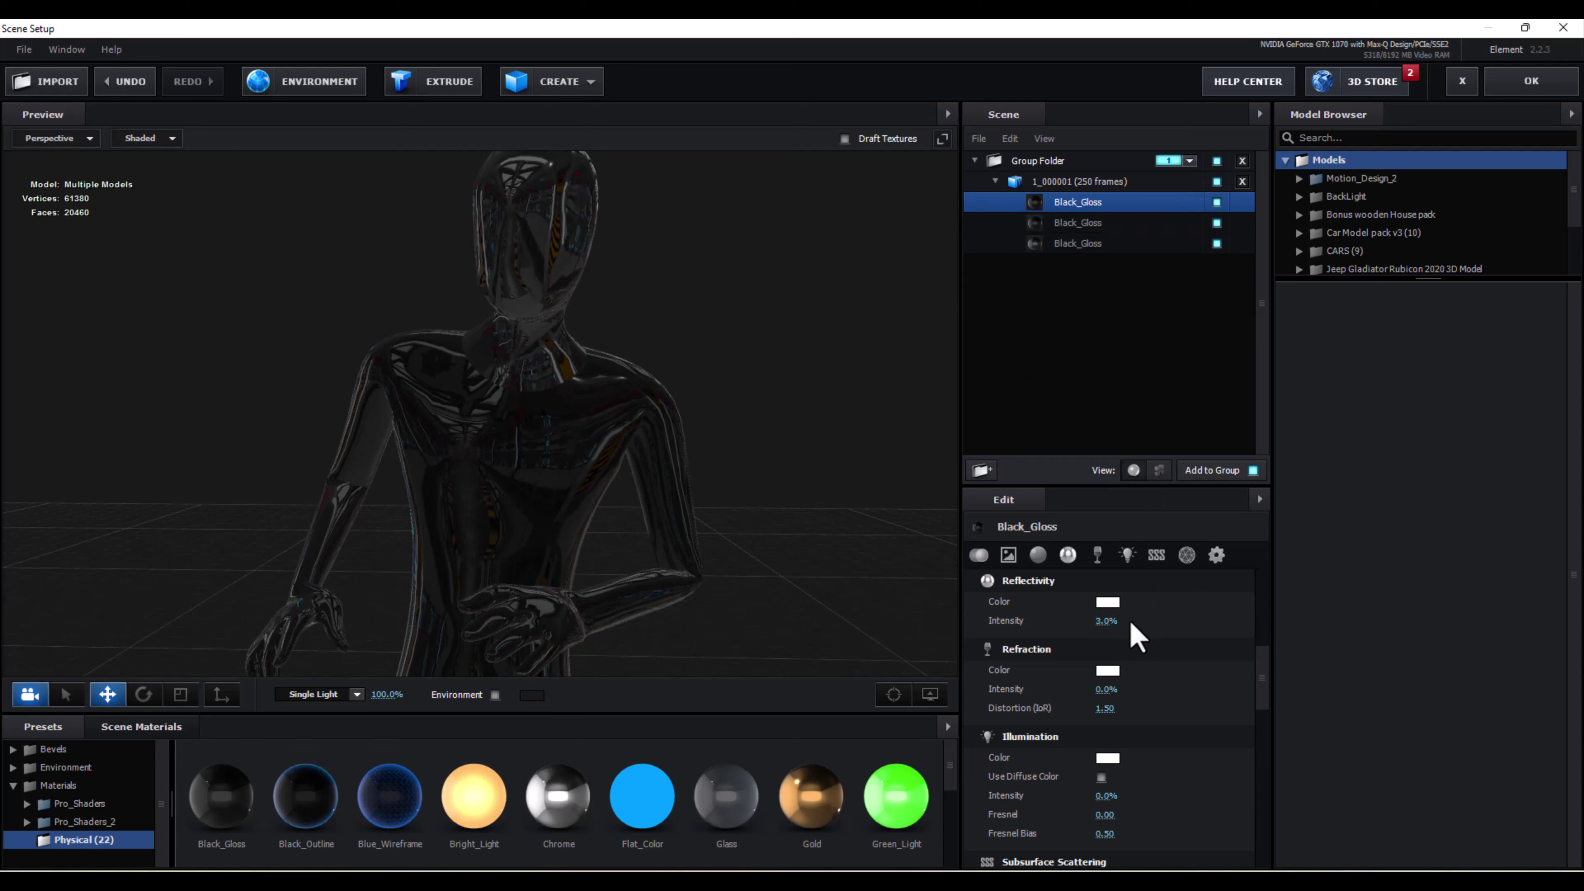
click(1106, 622)
text(10)
key(Return)
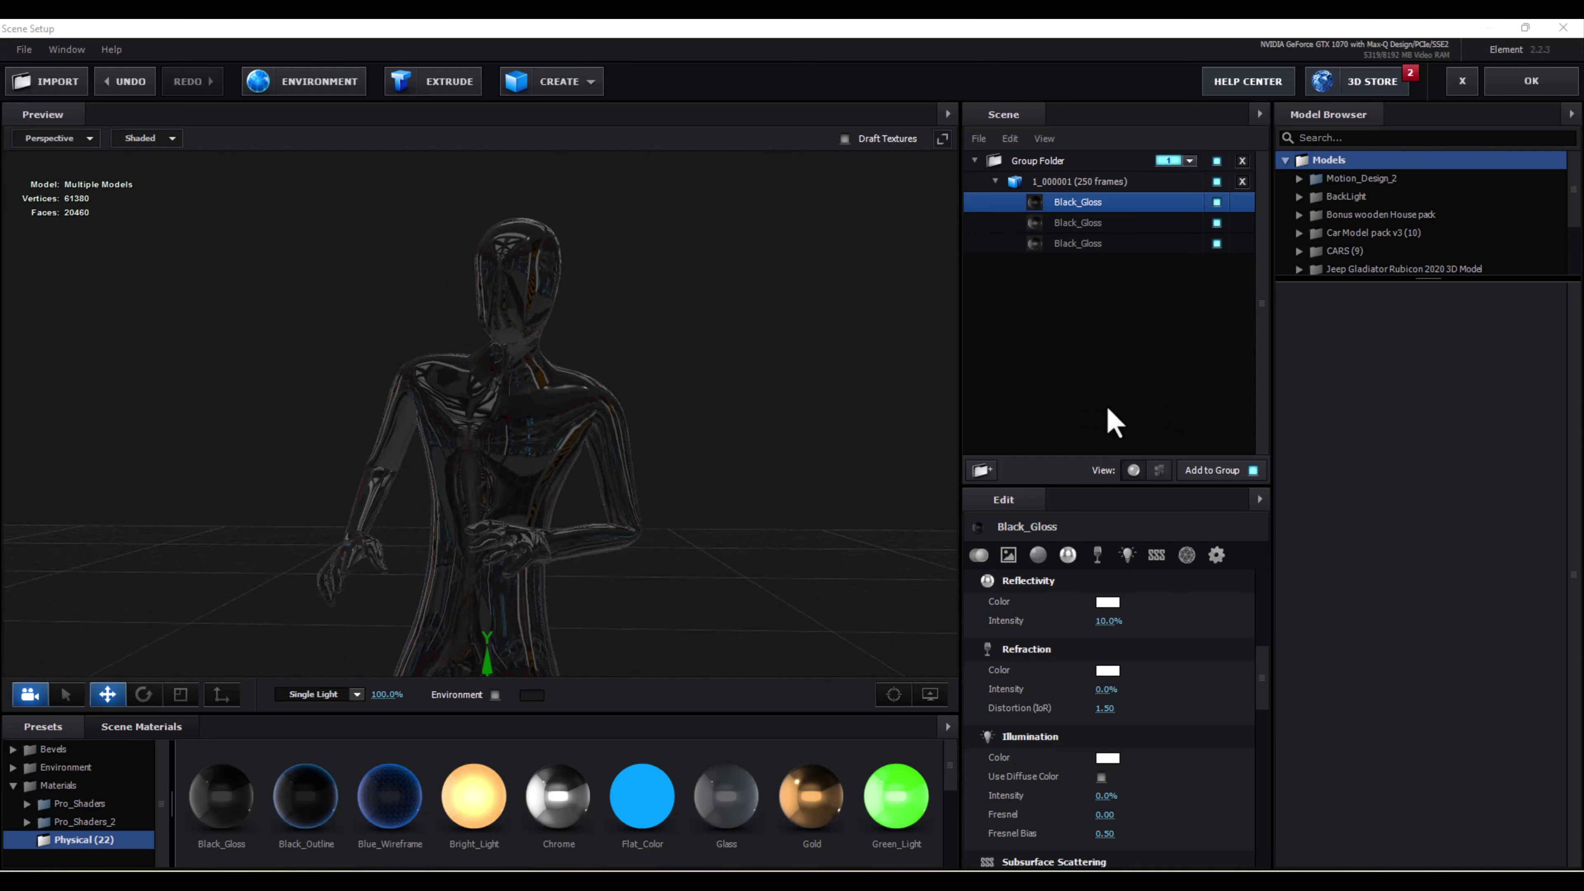
click(1539, 90)
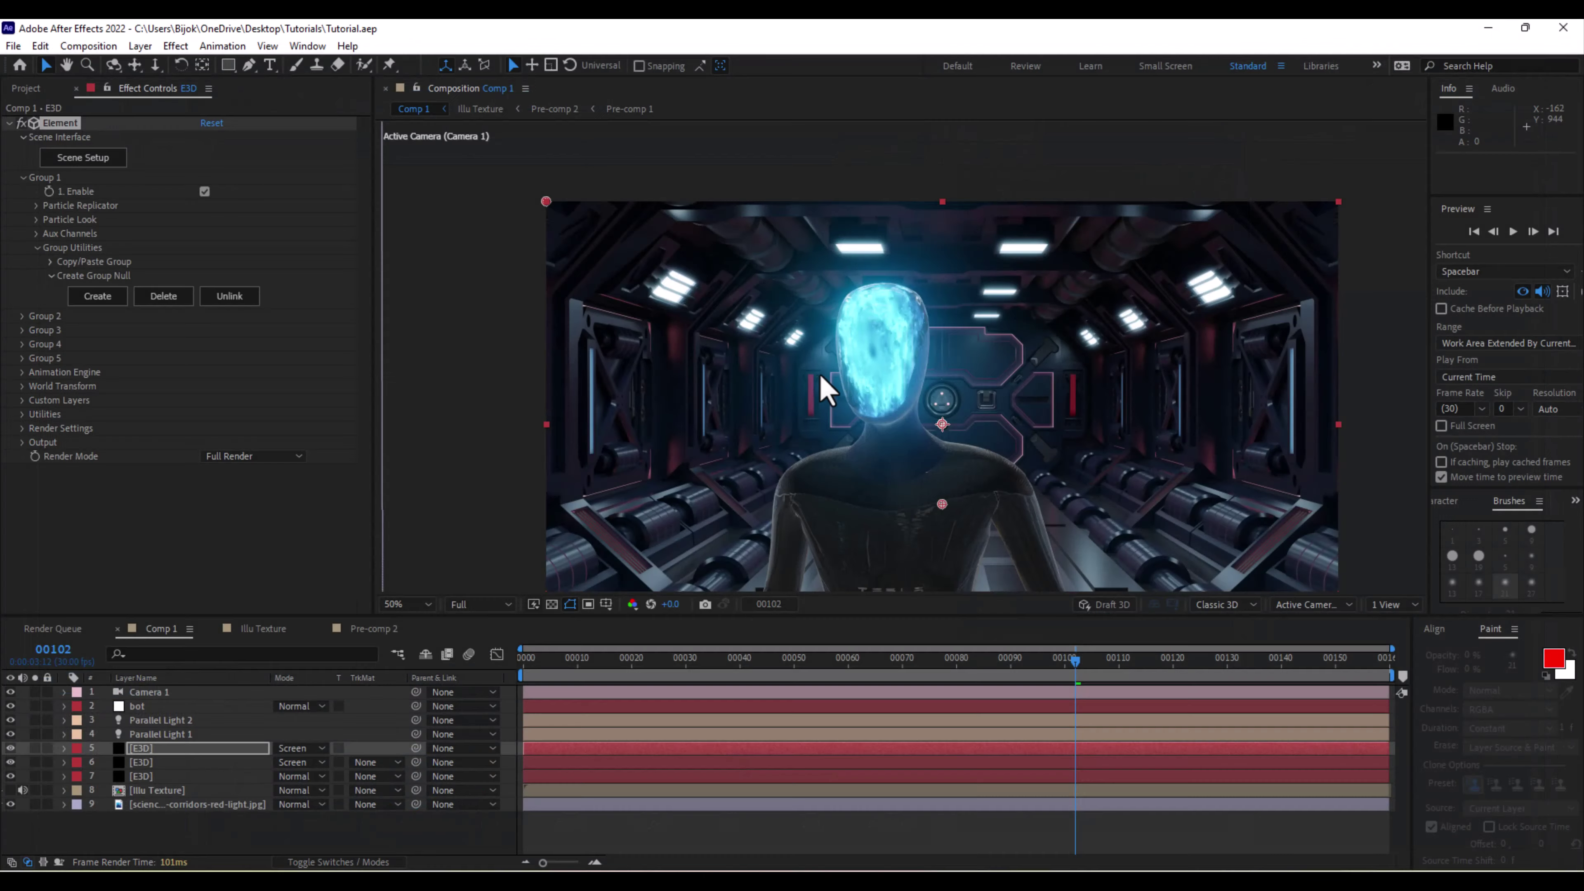
Apply Curves to the top E3D reflection layer and pull the RGB midtones well down to subdue the reflections.
scroll(965, 400, down, 2)
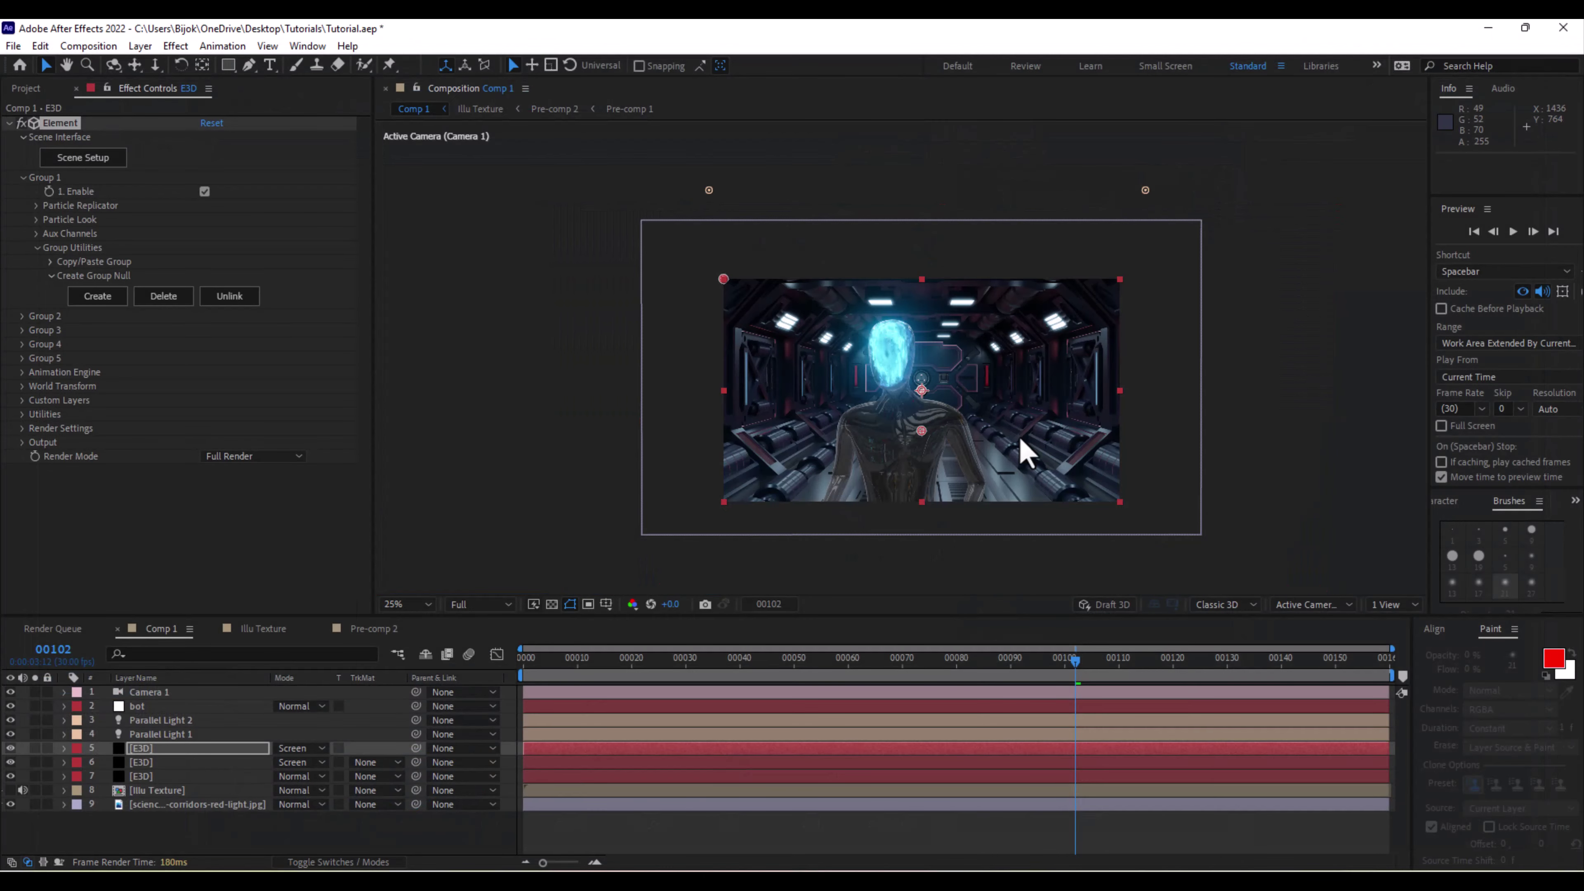
key(h)
drag(1018, 449, 1000, 365)
key(period)
key(v)
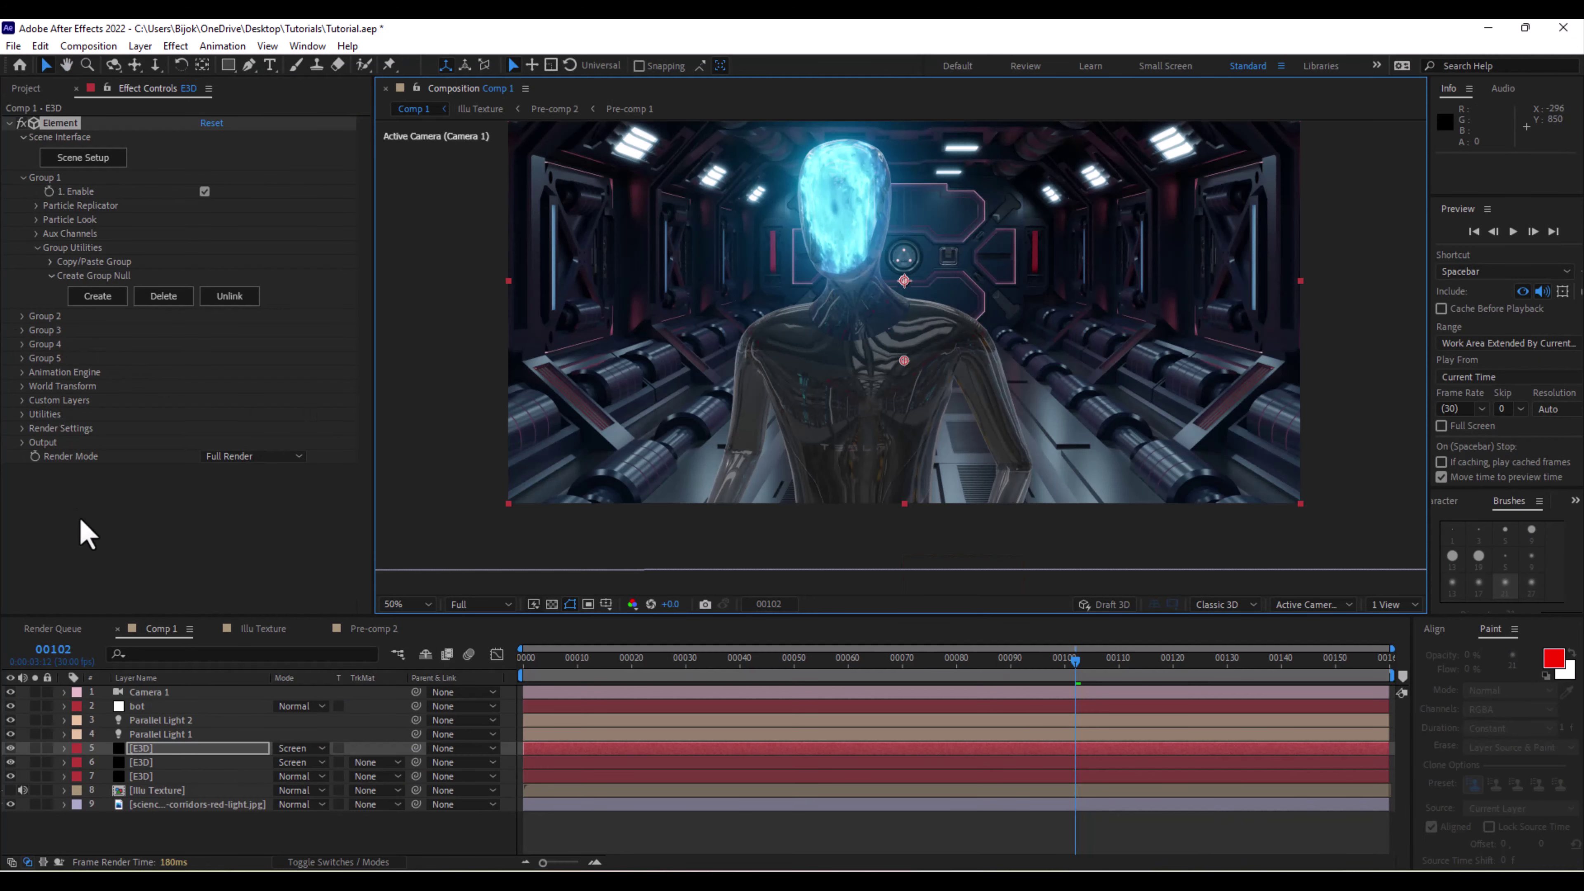
click(154, 750)
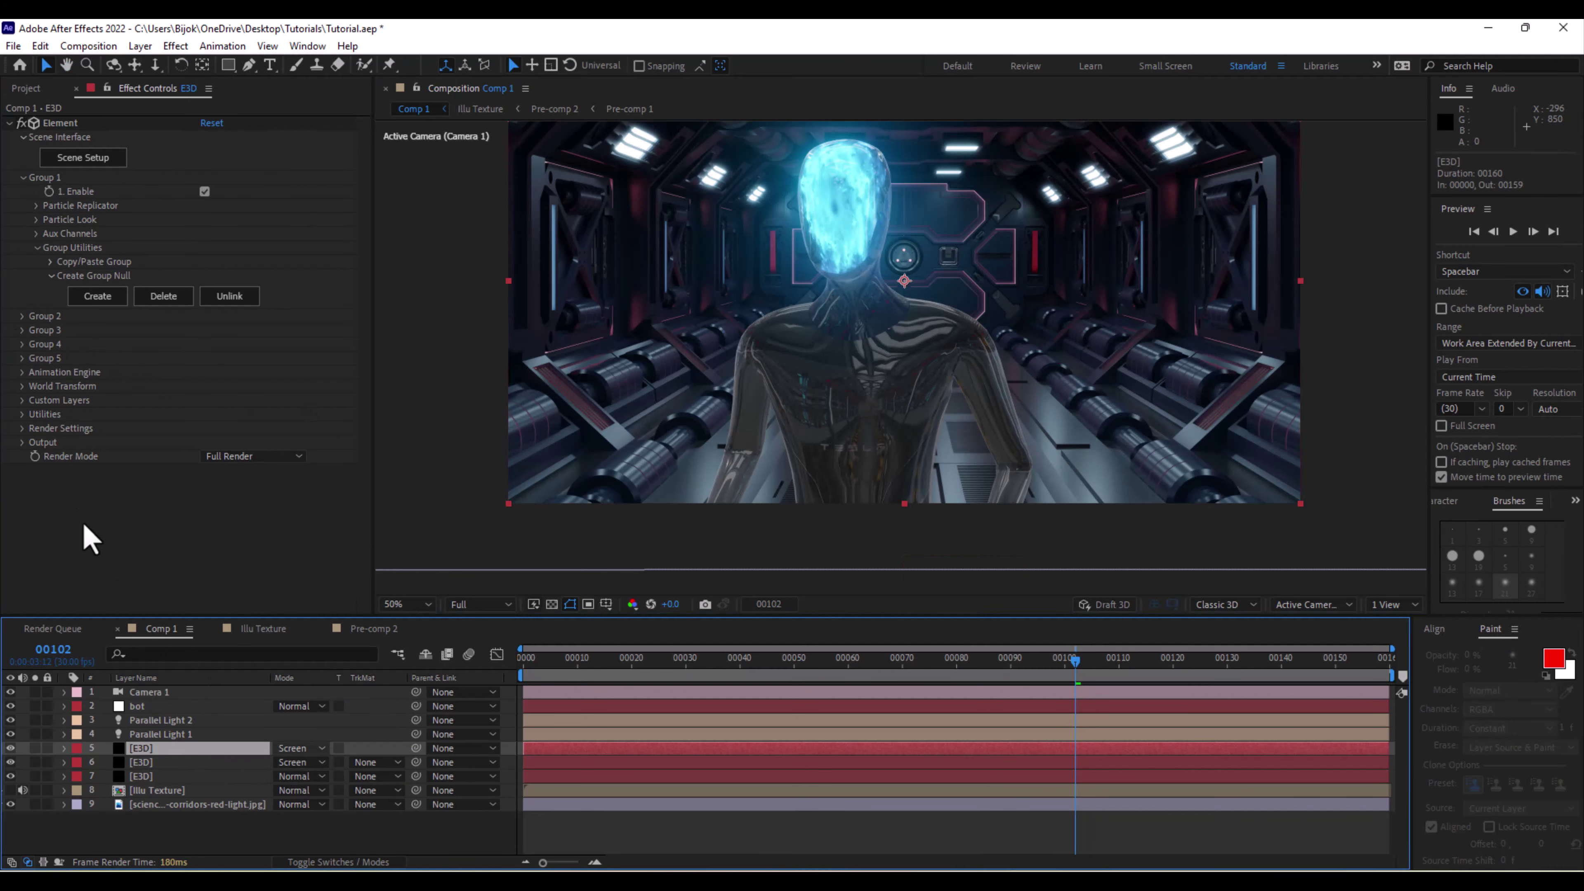
click(9, 123)
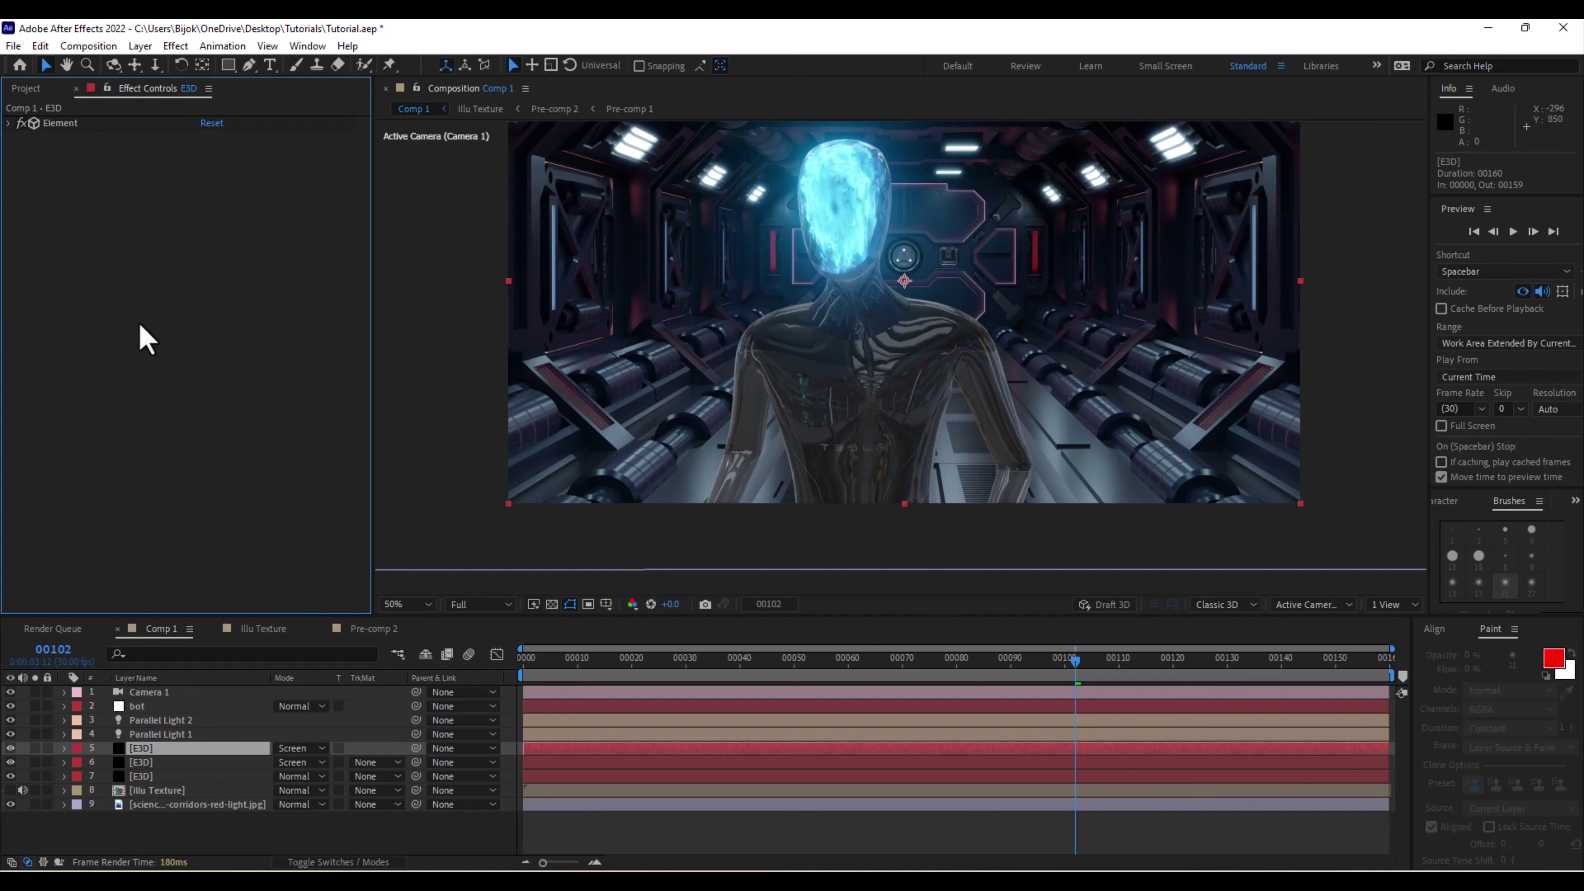
text(cur)
click(92, 343)
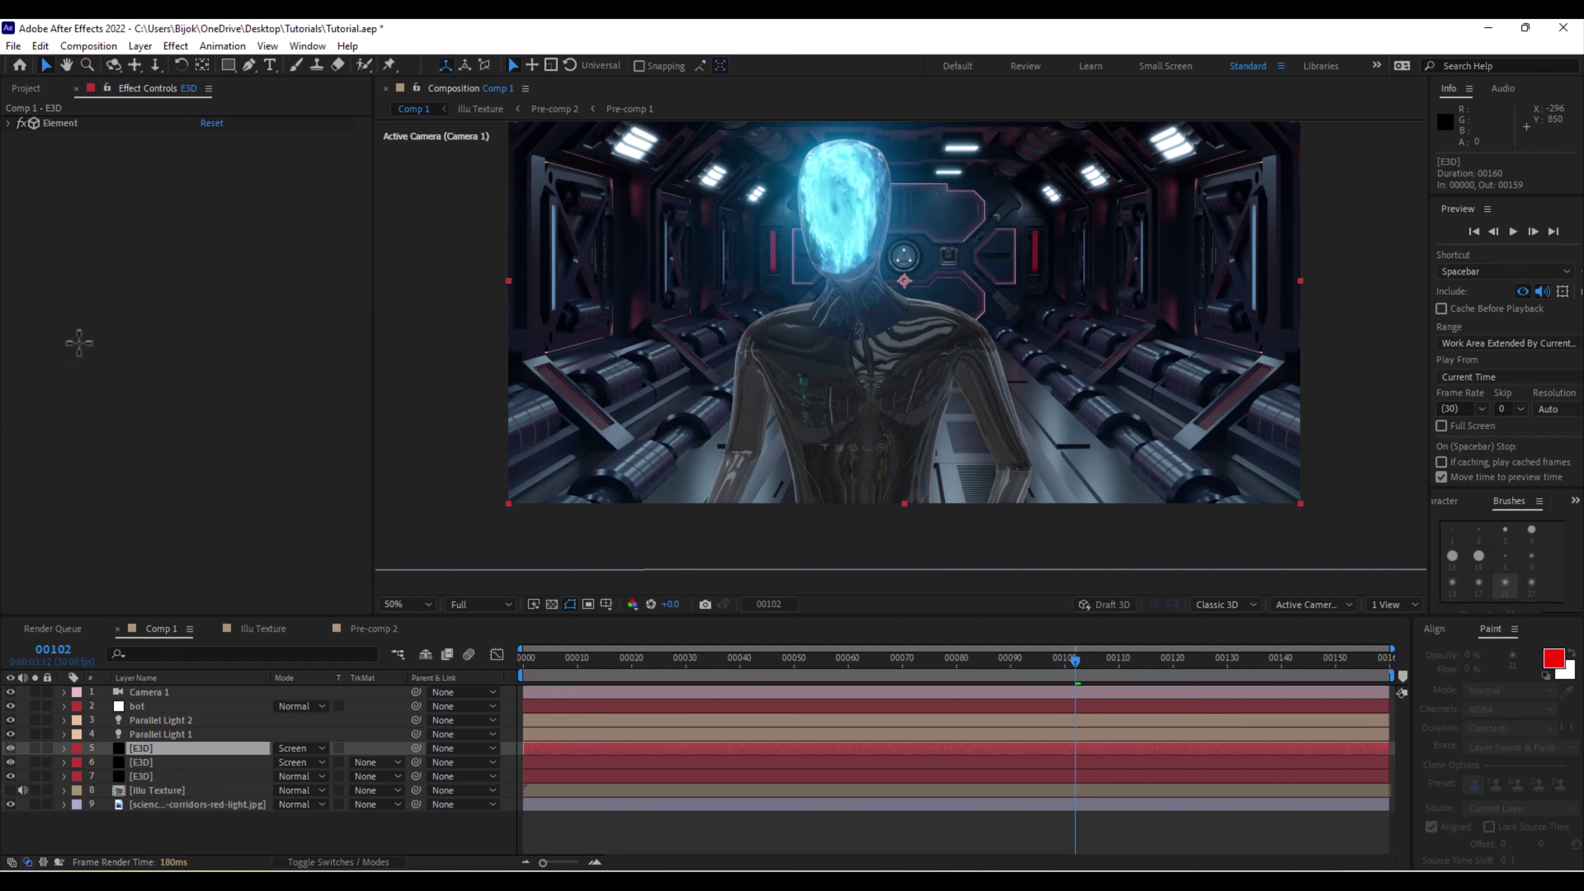
drag(139, 306, 156, 332)
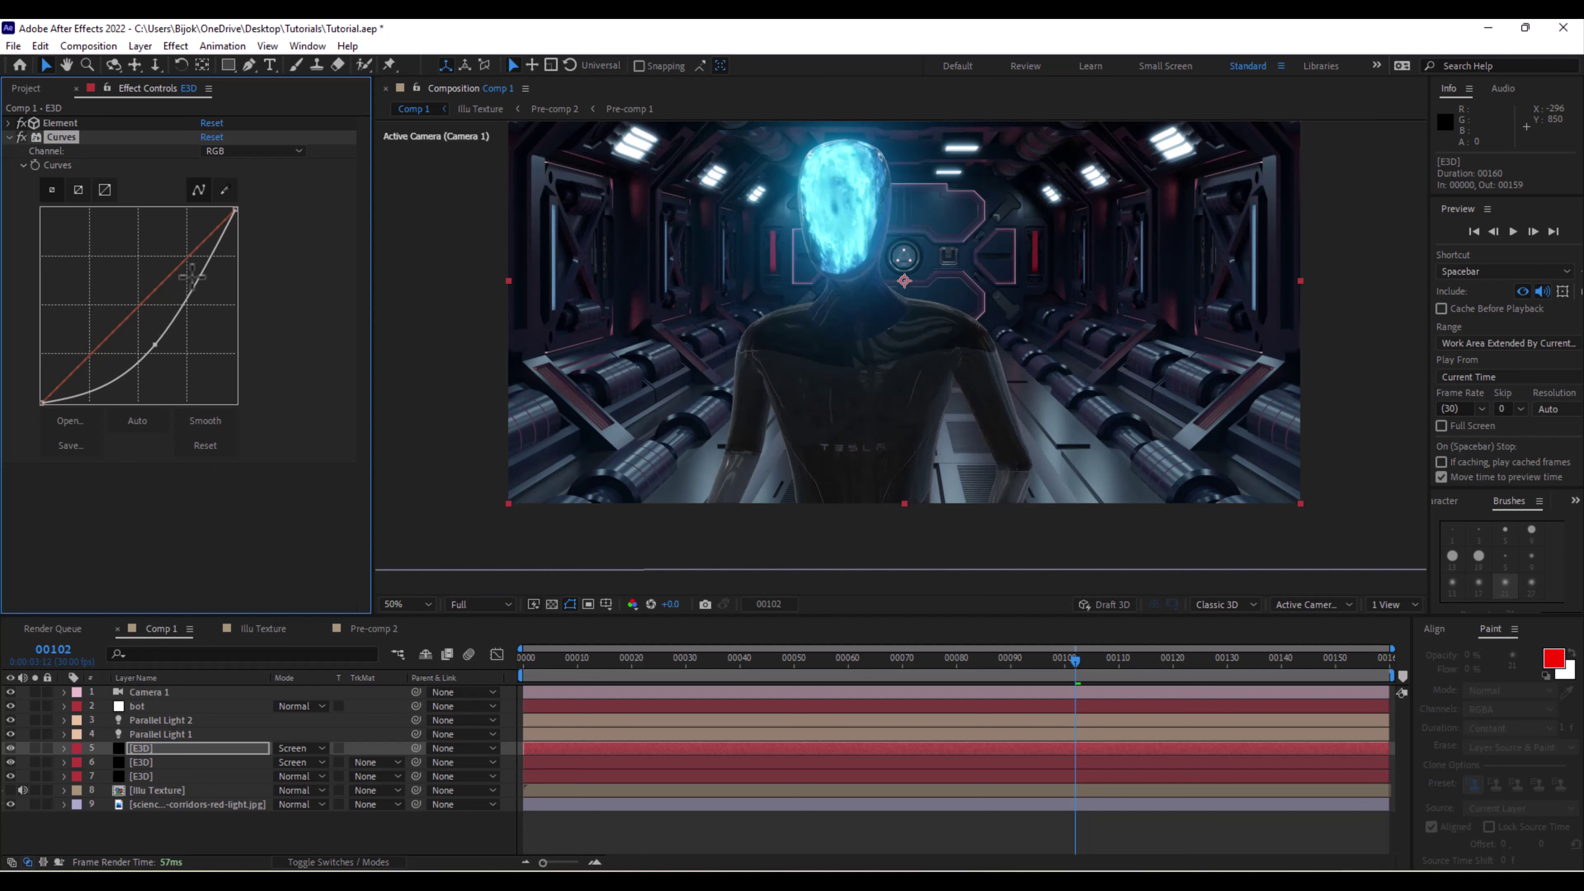
Fine-tune the top E3D layer's RGB curve by lifting the highlights and deepening the shadows, then check frames 80 and 62.
drag(192, 277, 202, 263)
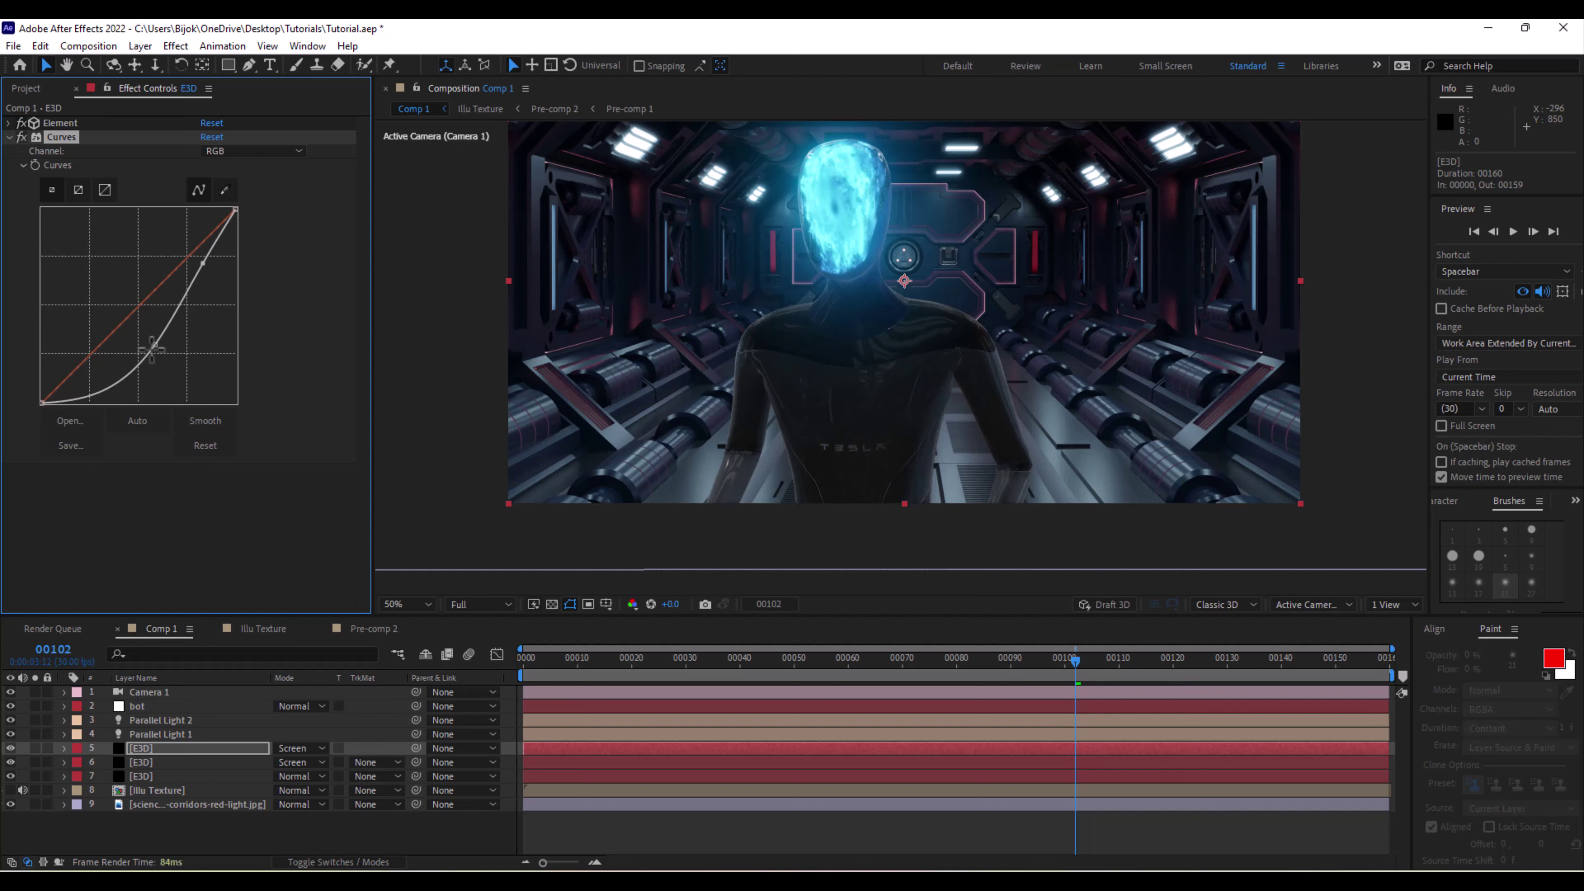
drag(151, 348, 147, 359)
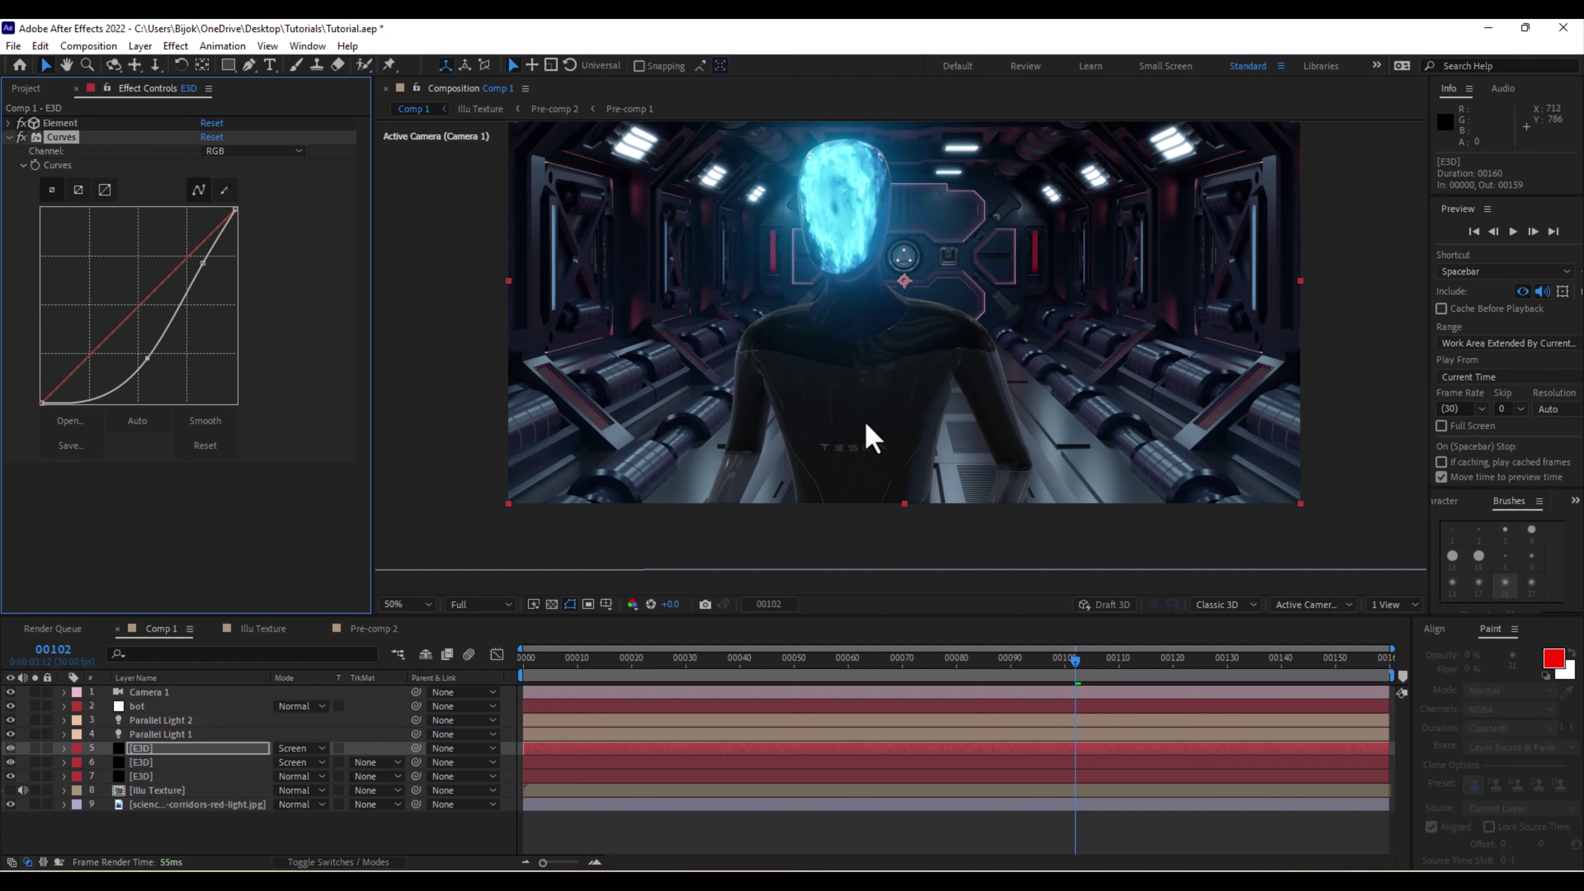
click(951, 666)
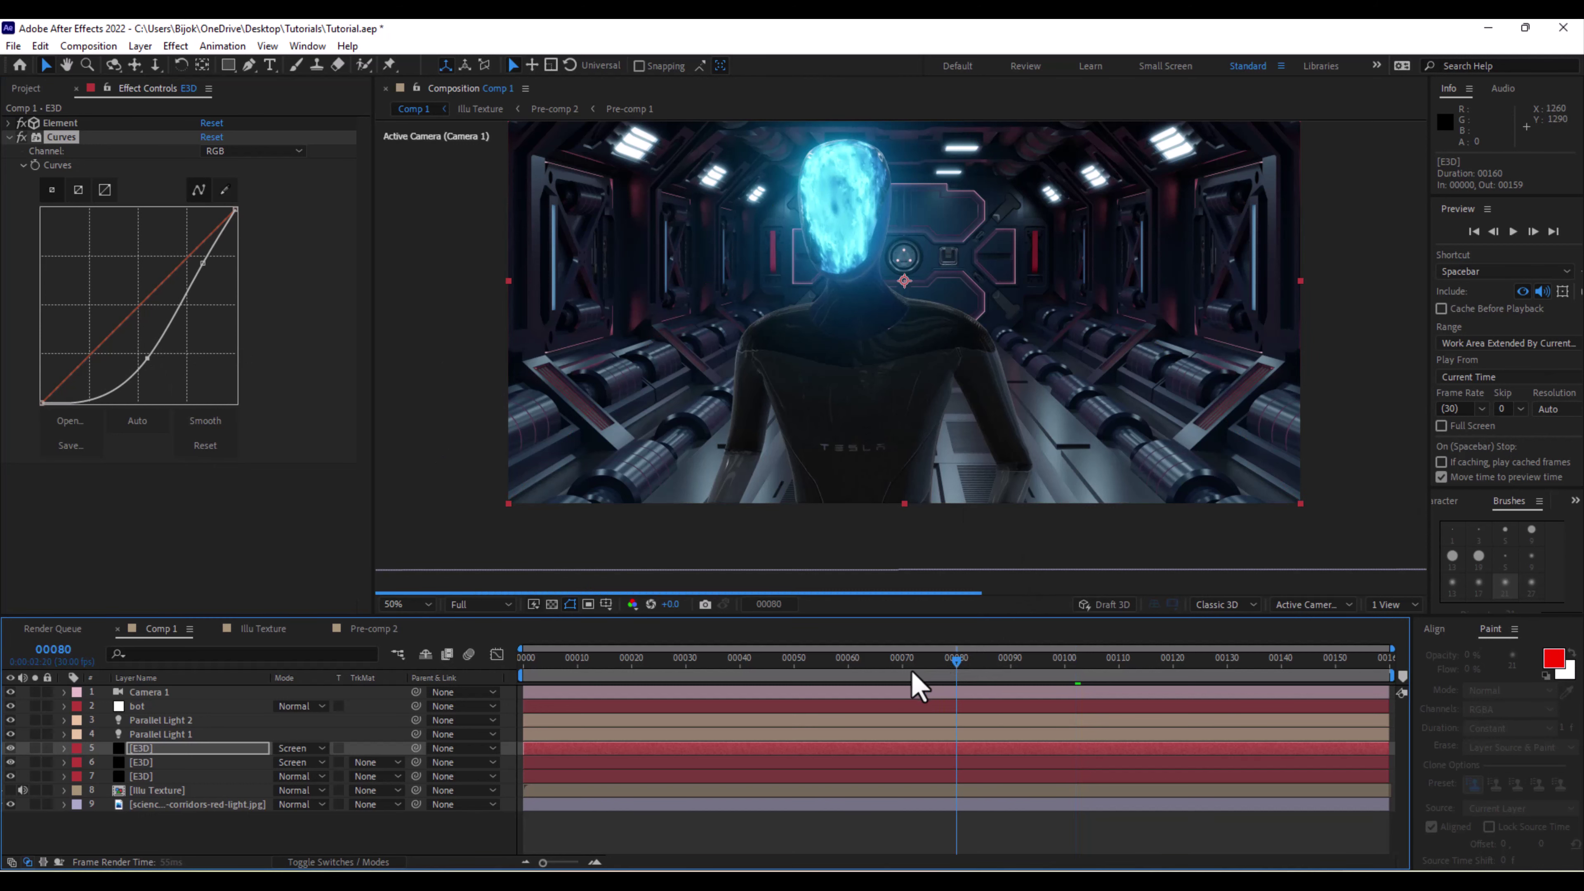
click(859, 669)
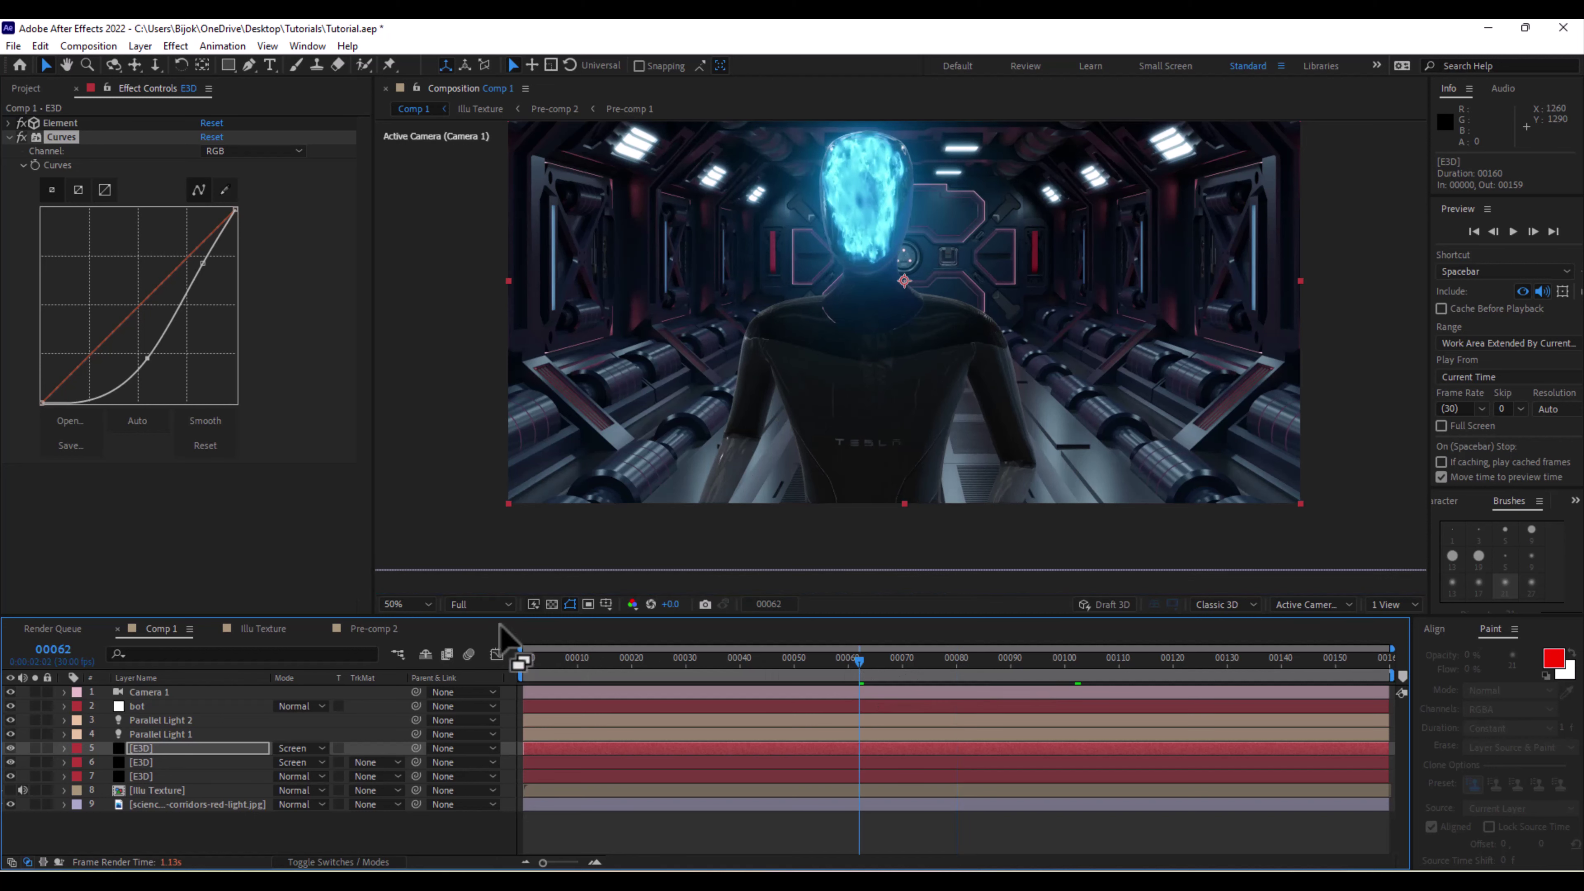
Set the composition preview resolution to Quarter and move to frame 39.
click(492, 604)
click(482, 710)
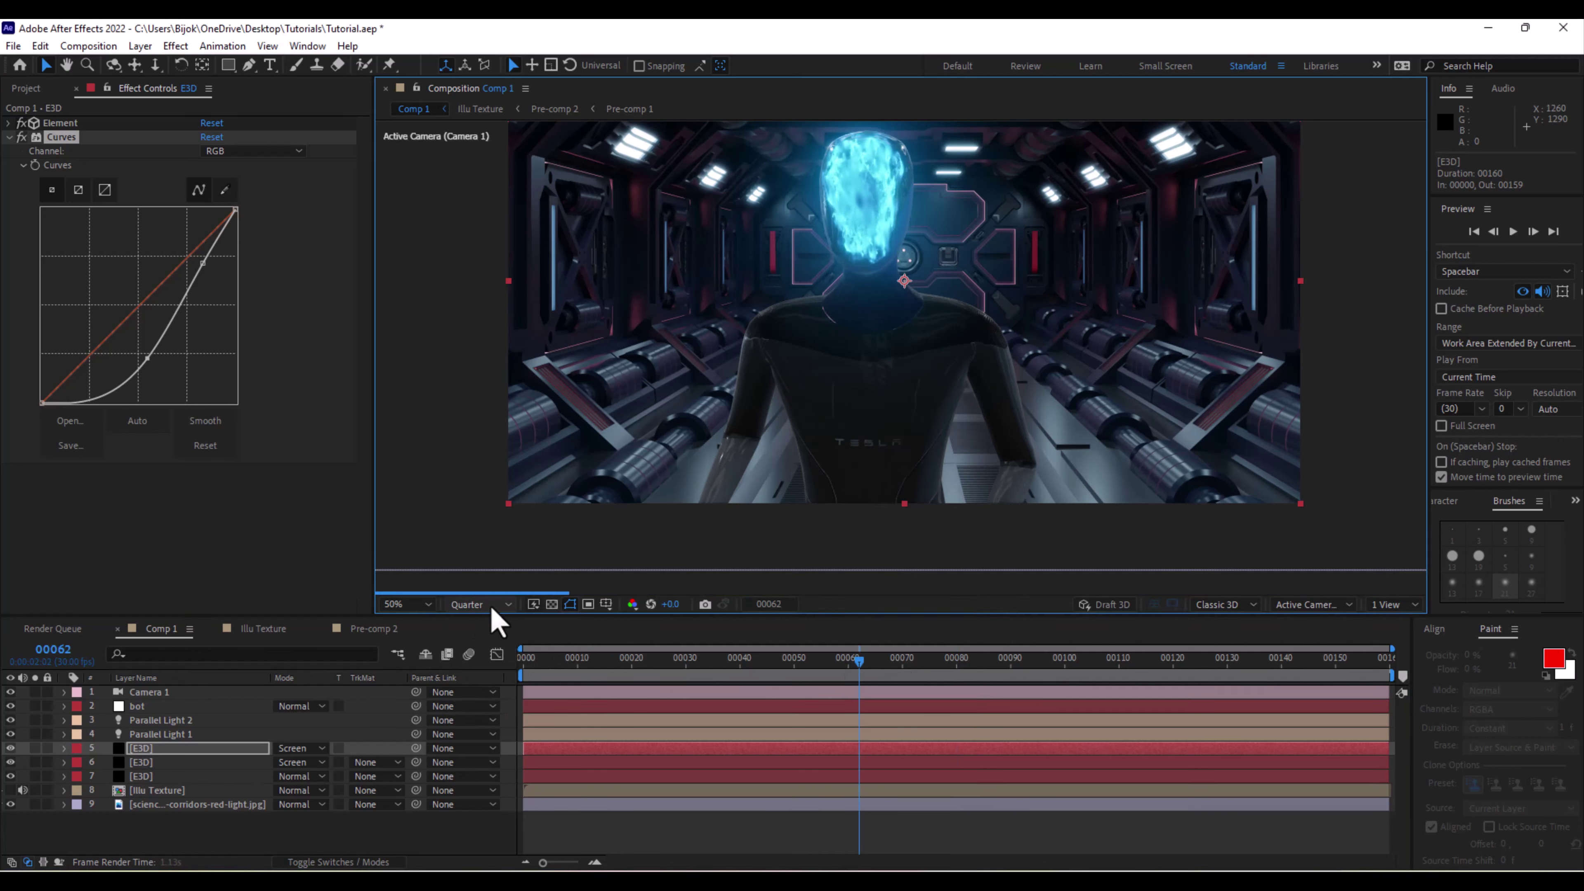
click(736, 673)
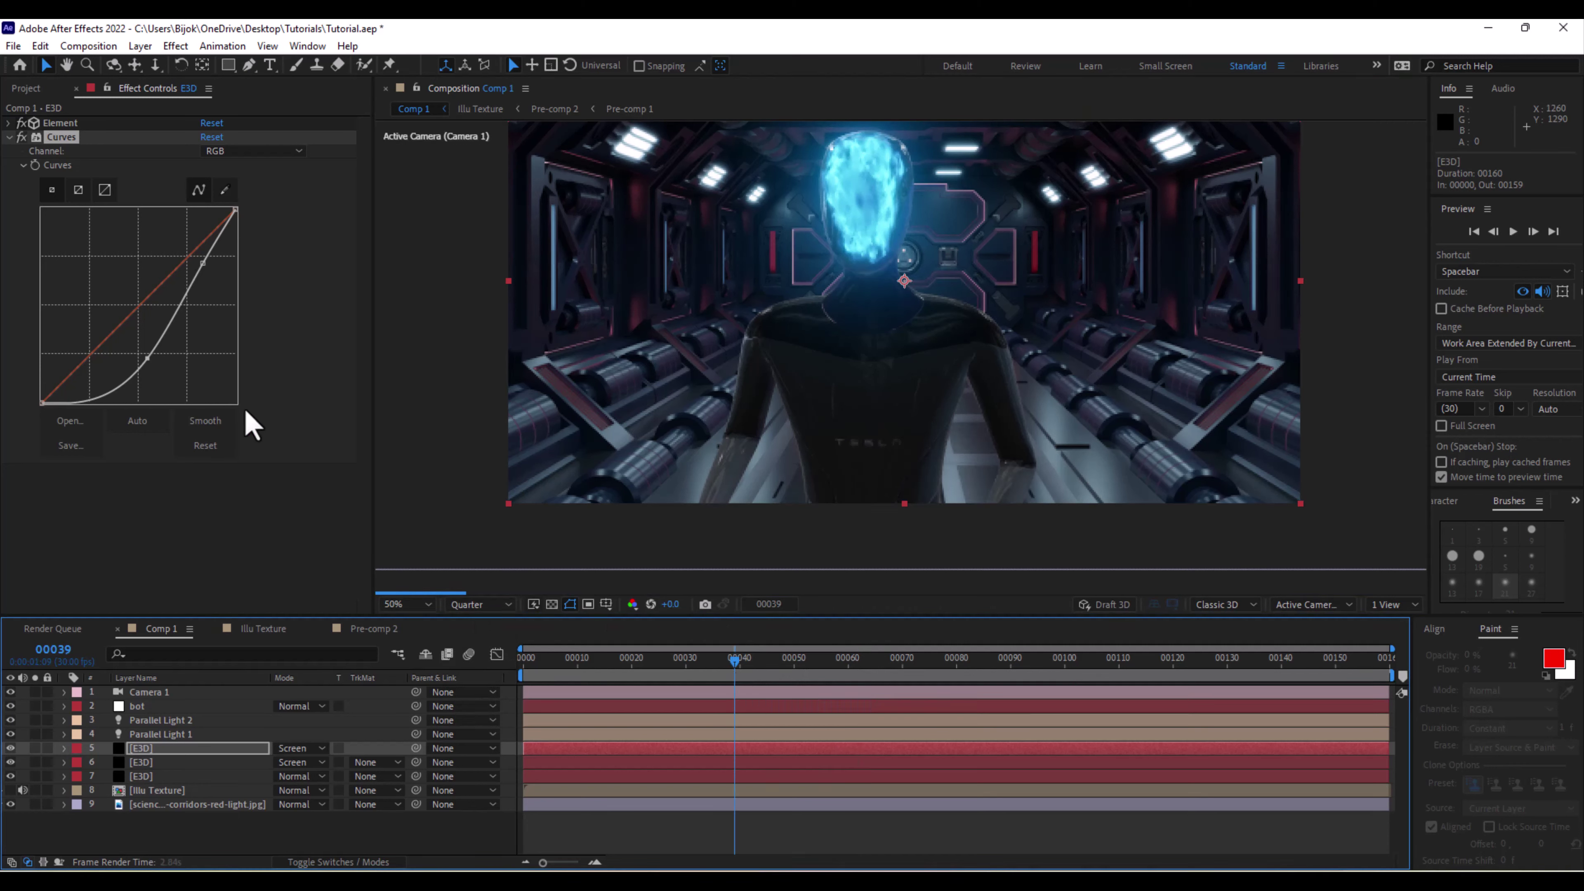
Duplicate the top E3D reflection layer and remove Curves from the duplicate, keeping Element.
click(9, 136)
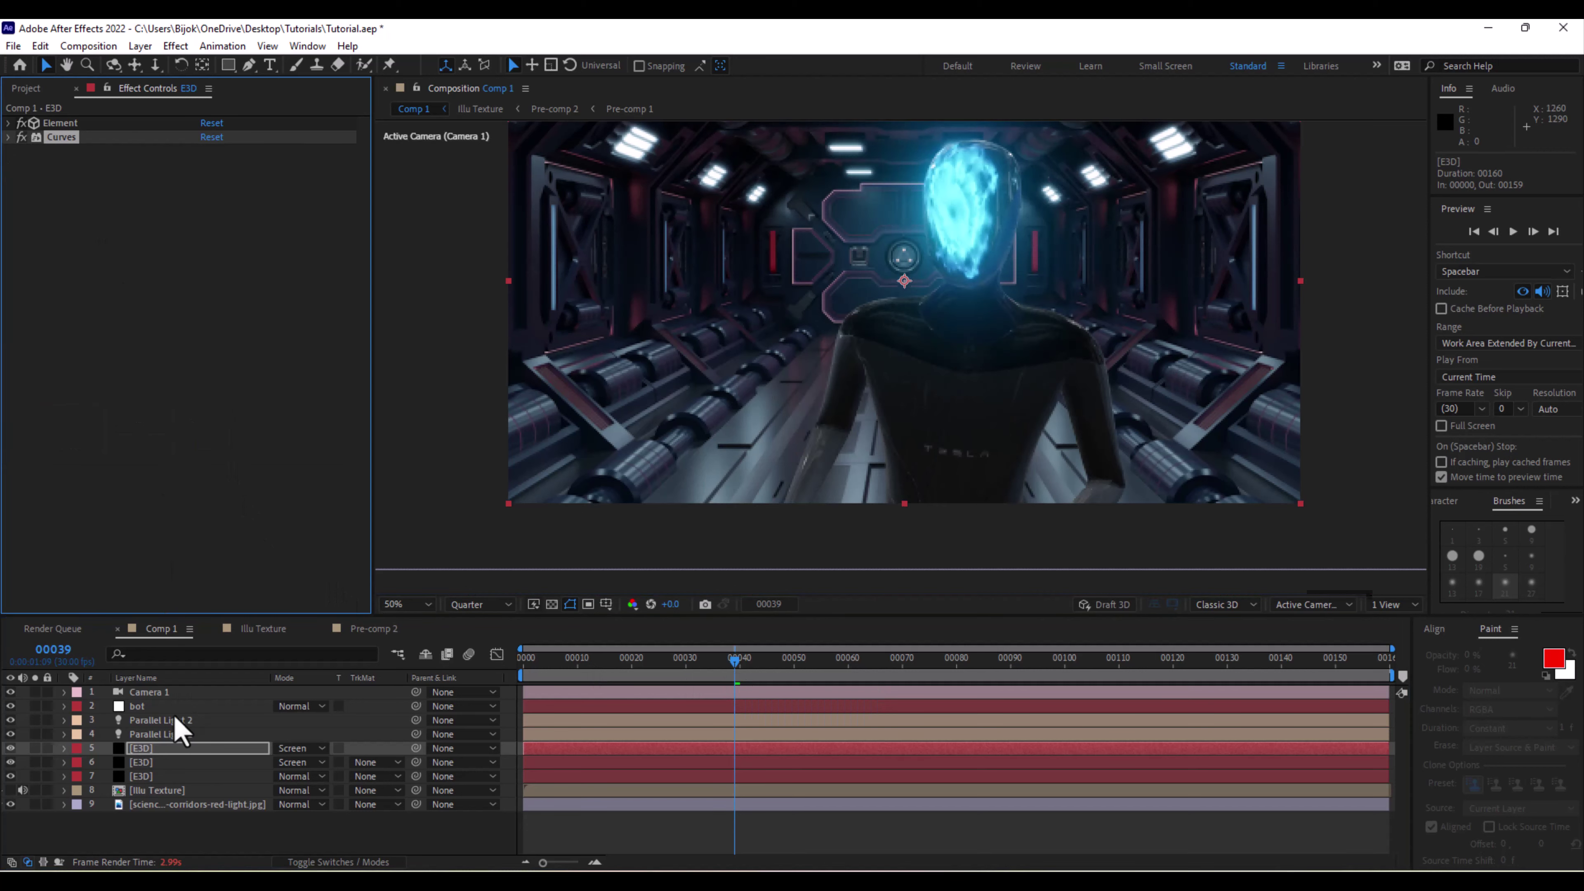
click(151, 751)
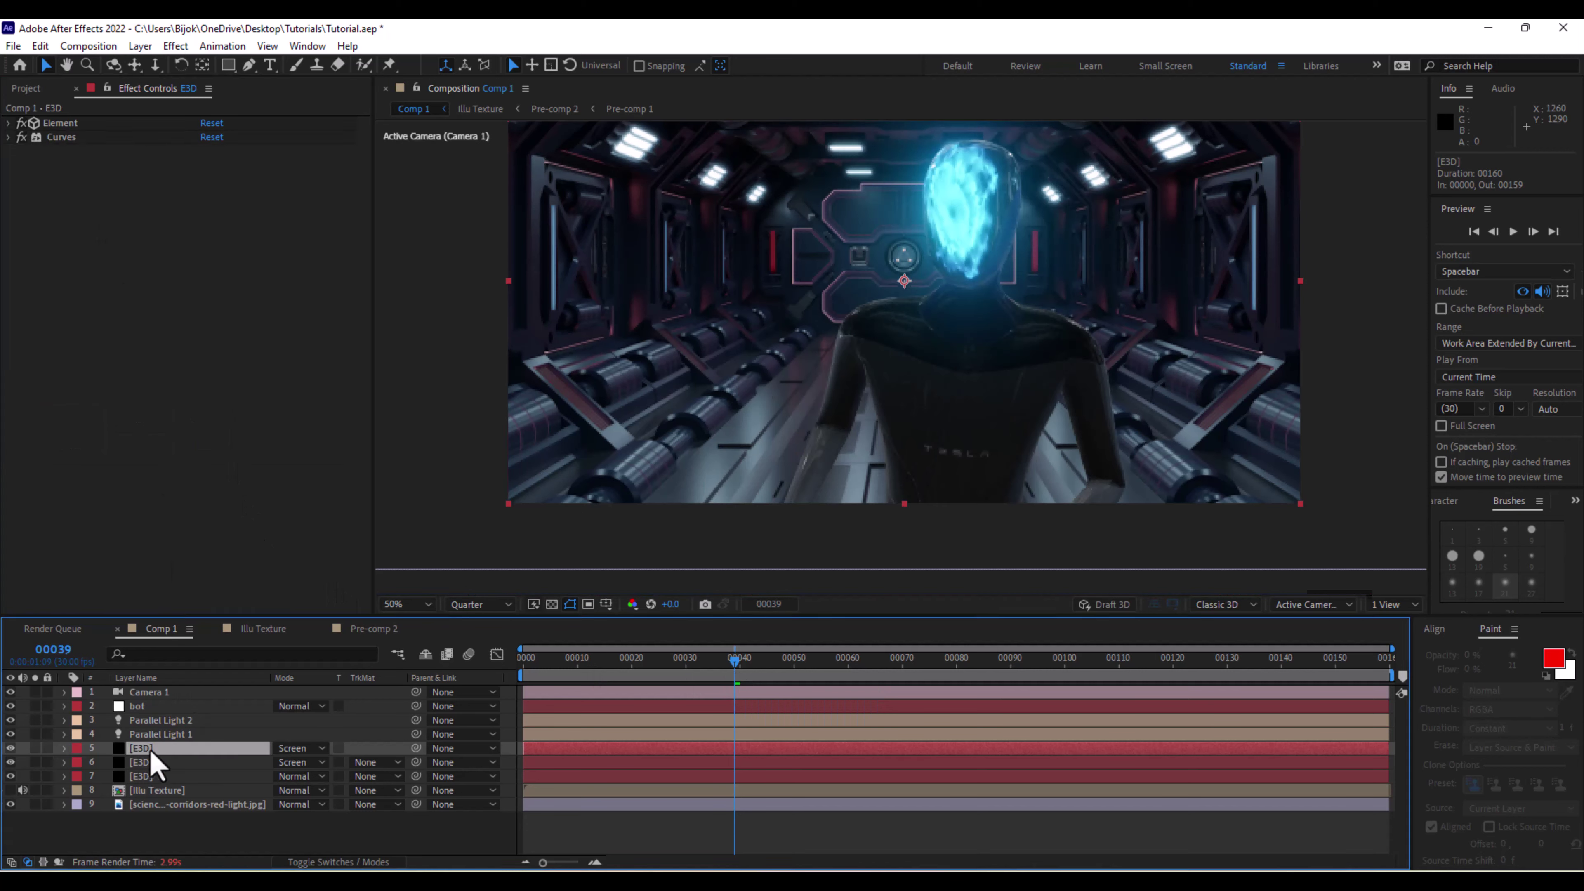
click(140, 46)
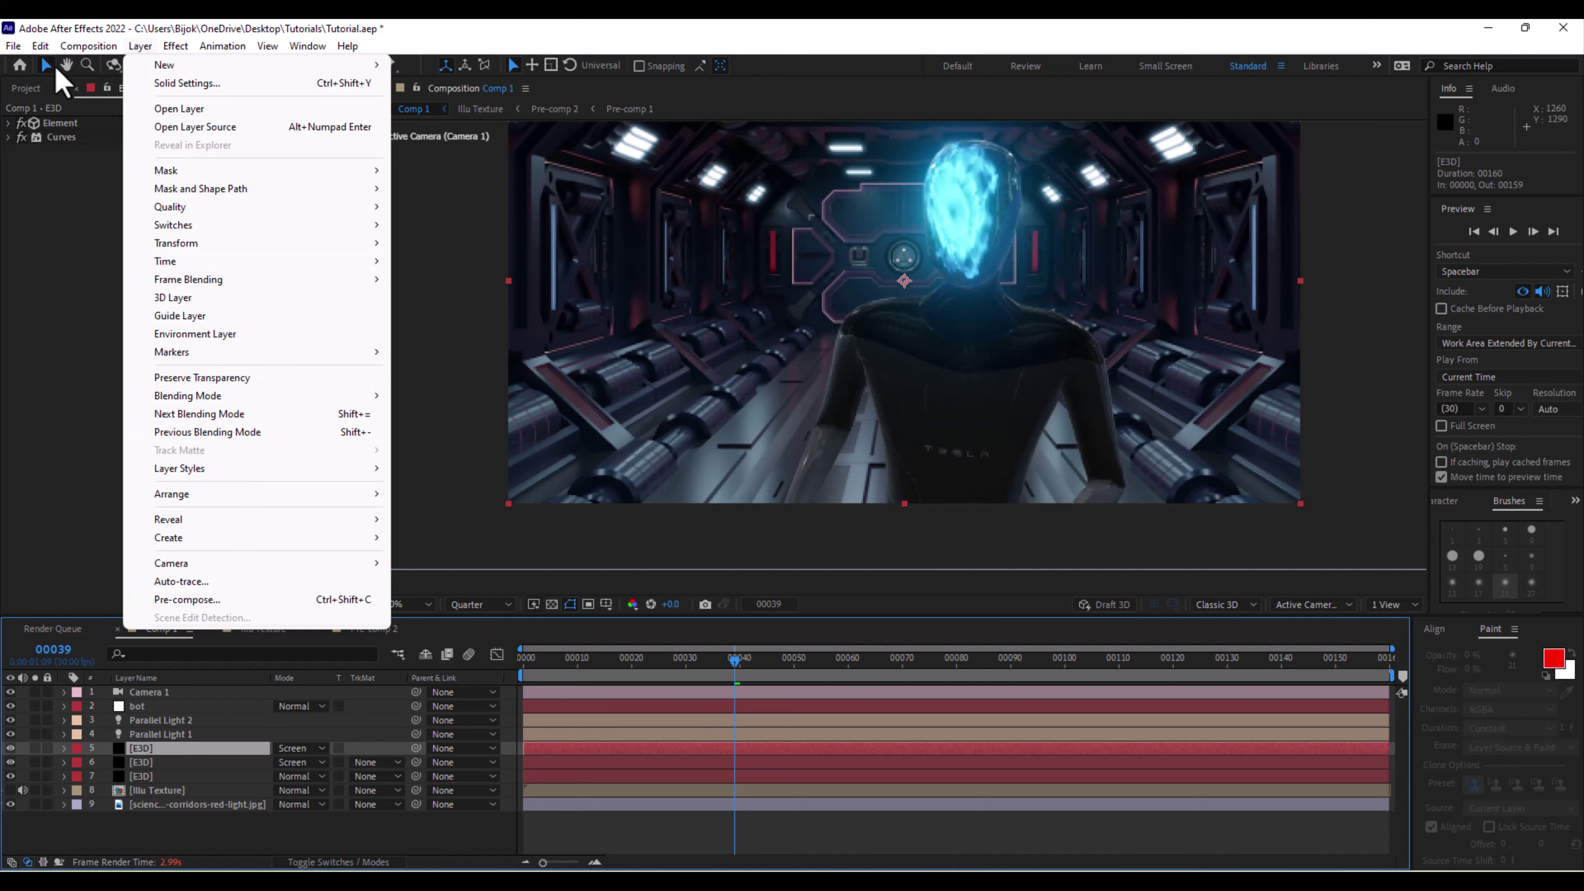
mouse_move(40, 46)
click(86, 261)
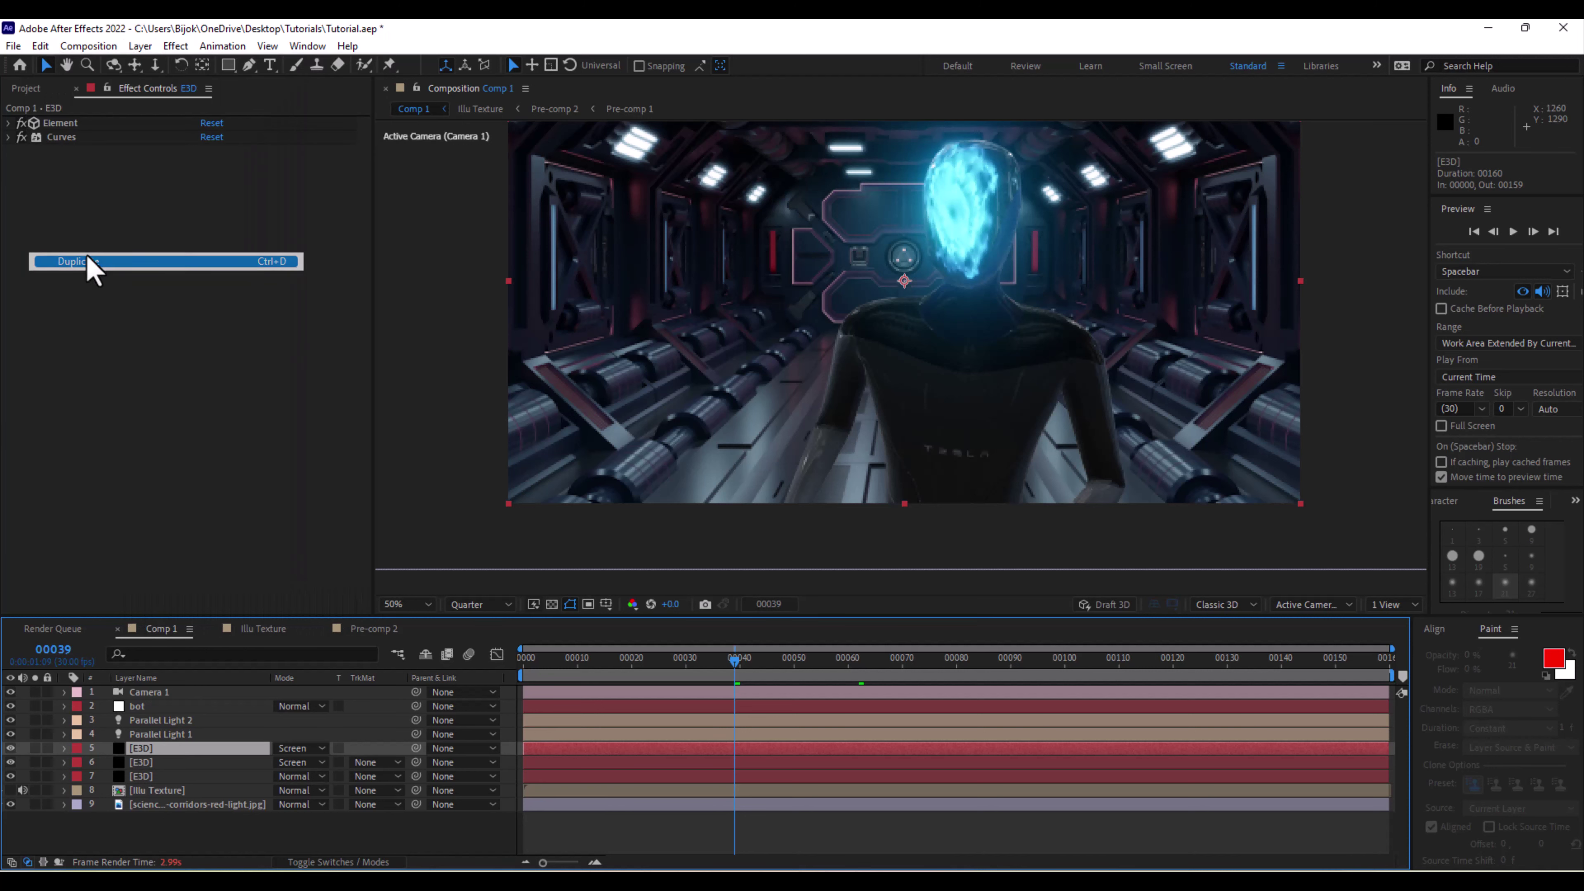
click(9, 472)
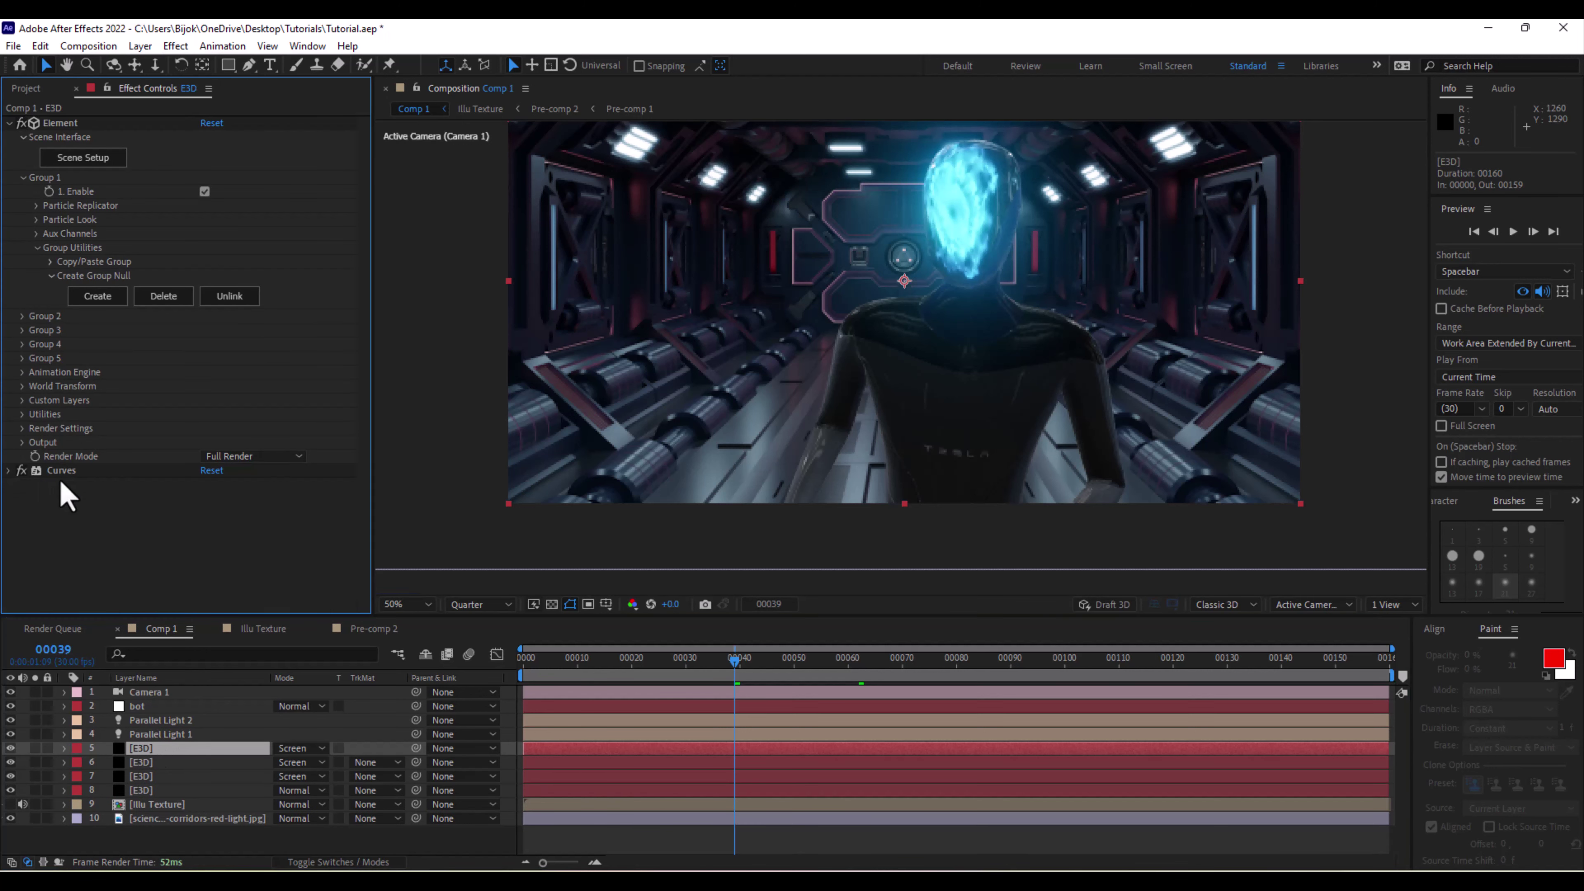
click(62, 471)
key(Delete)
Open the duplicate E3D layer's Scene Setup and hide the first and third Black_Gloss materials, leaving only the face shell.
click(80, 161)
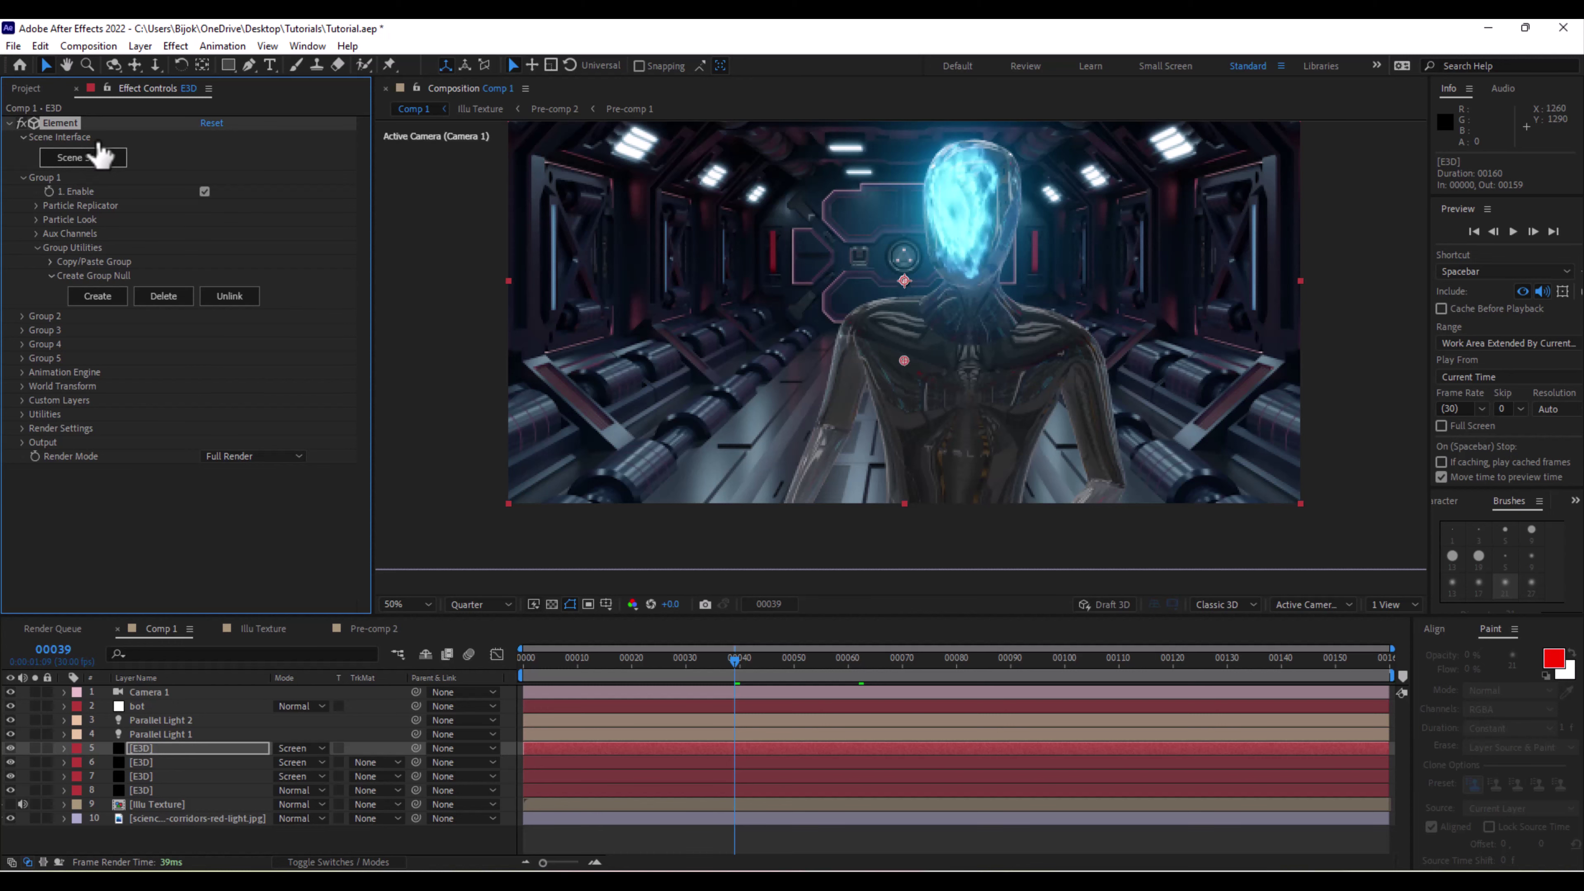
click(100, 156)
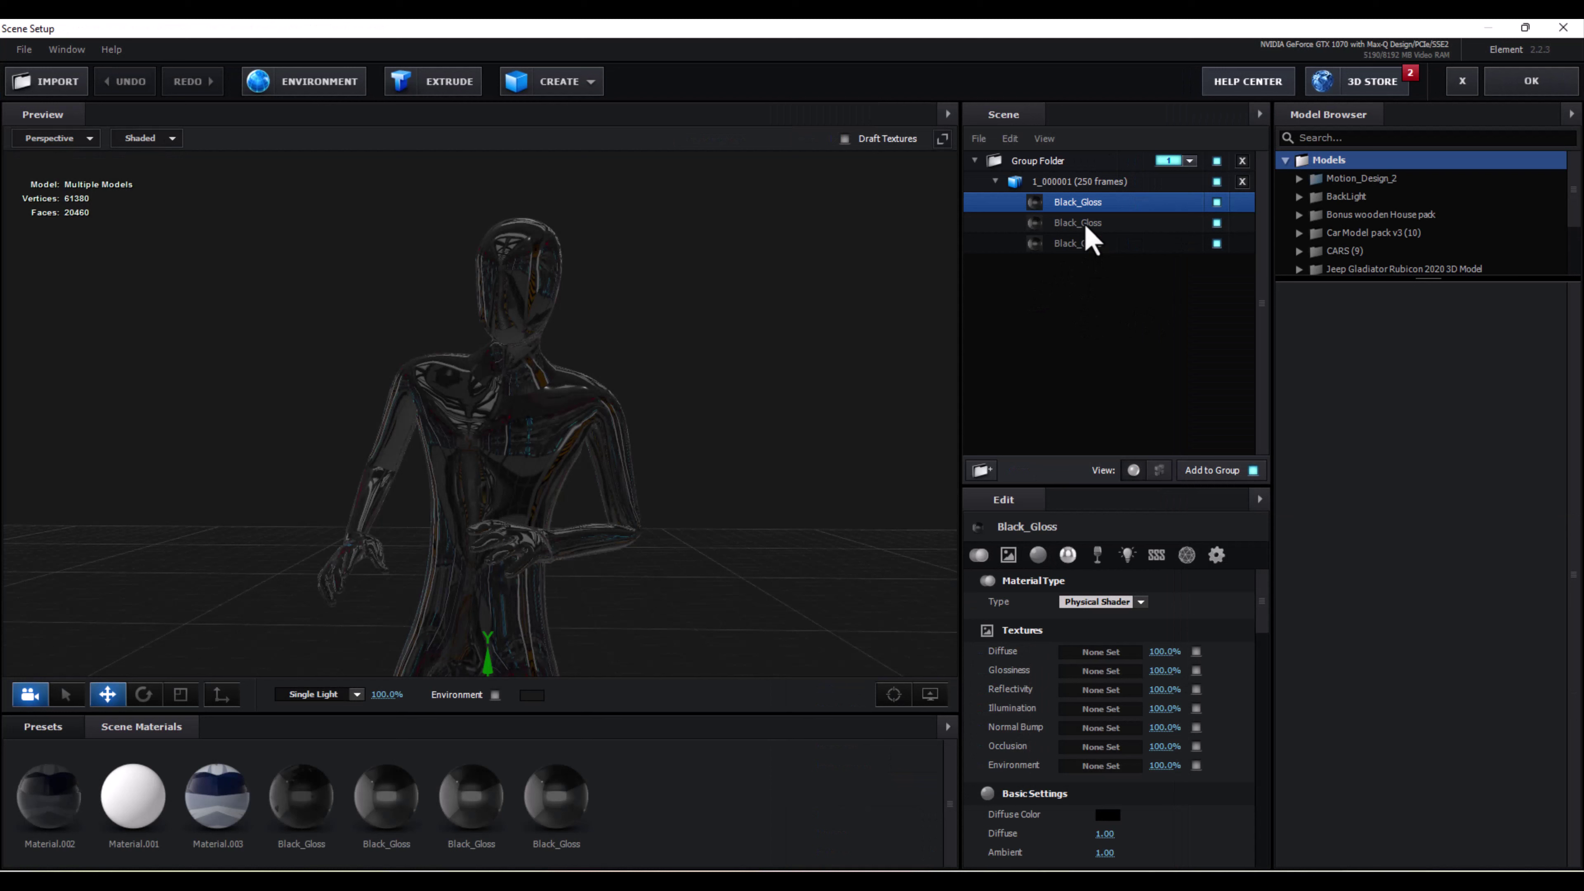
click(1086, 223)
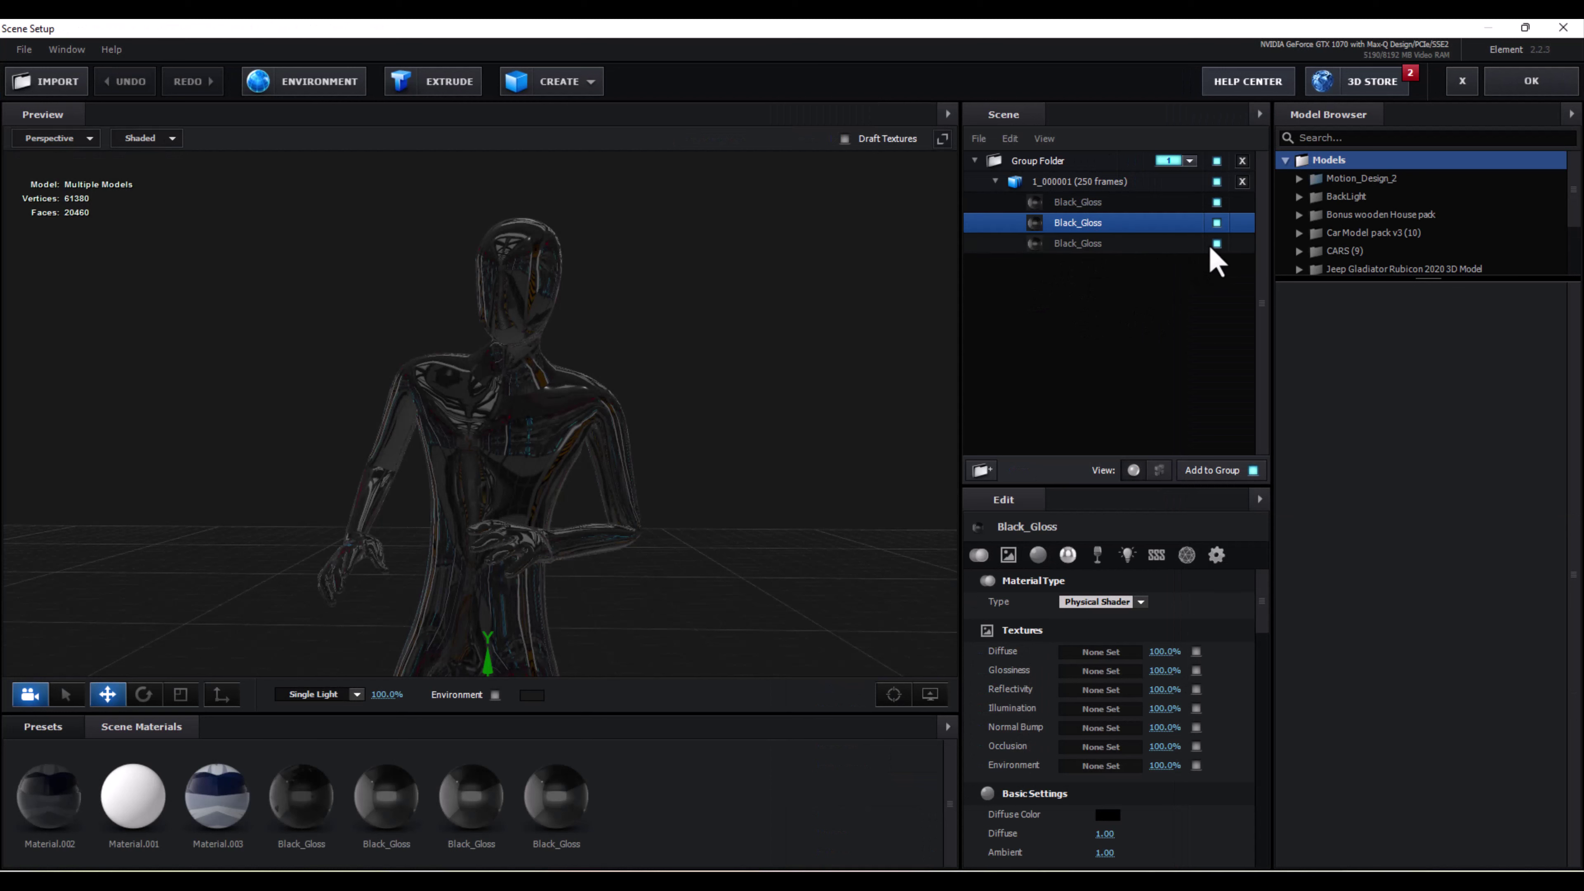
click(1216, 244)
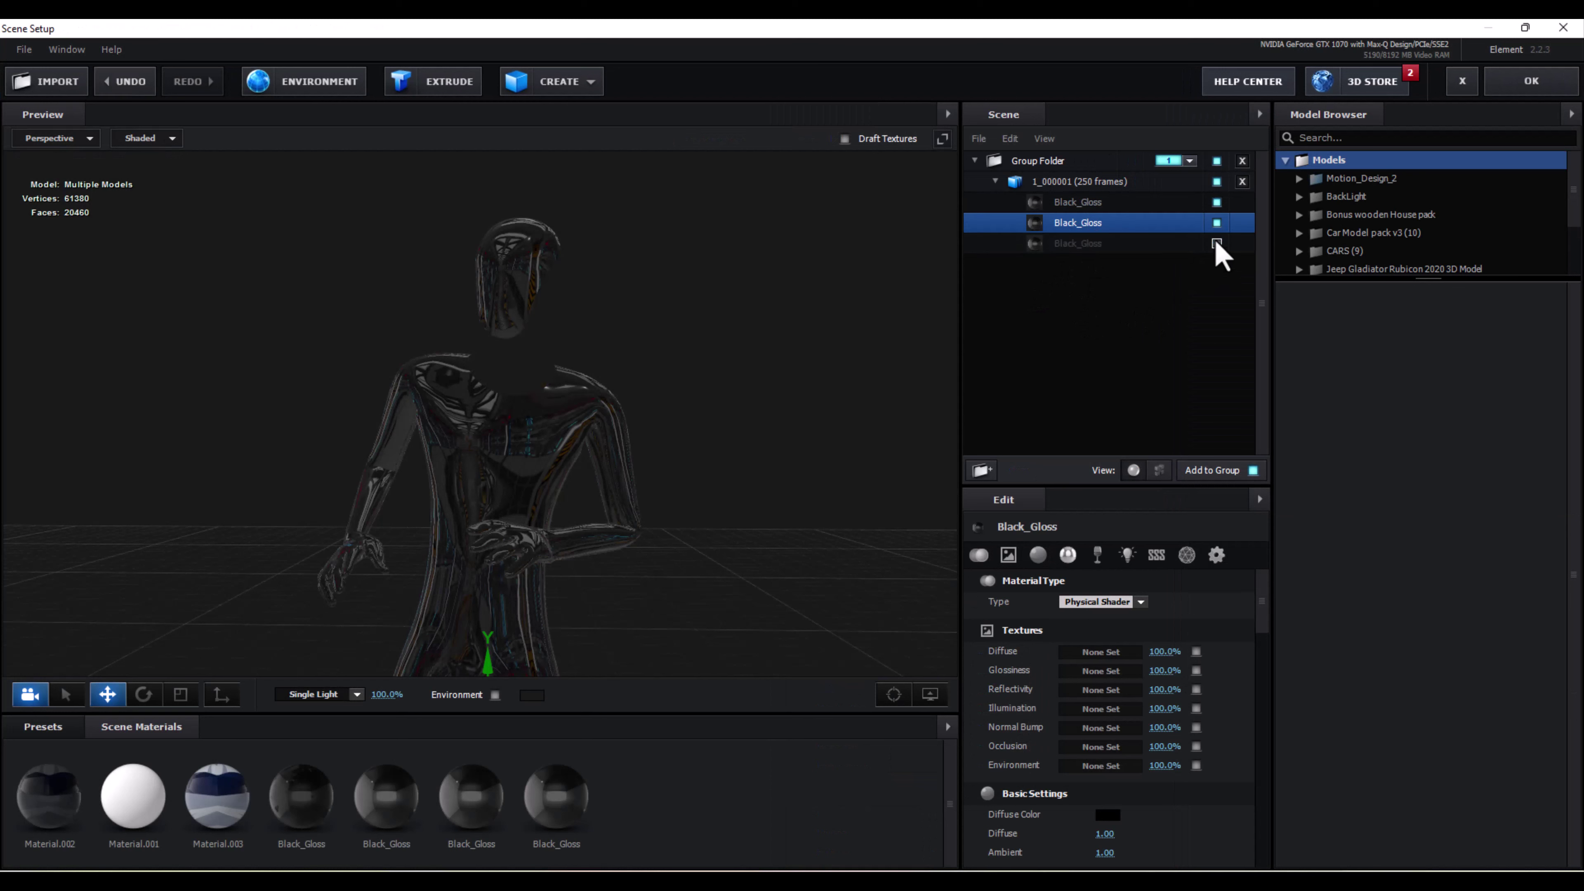
click(1217, 201)
click(1216, 202)
click(1217, 223)
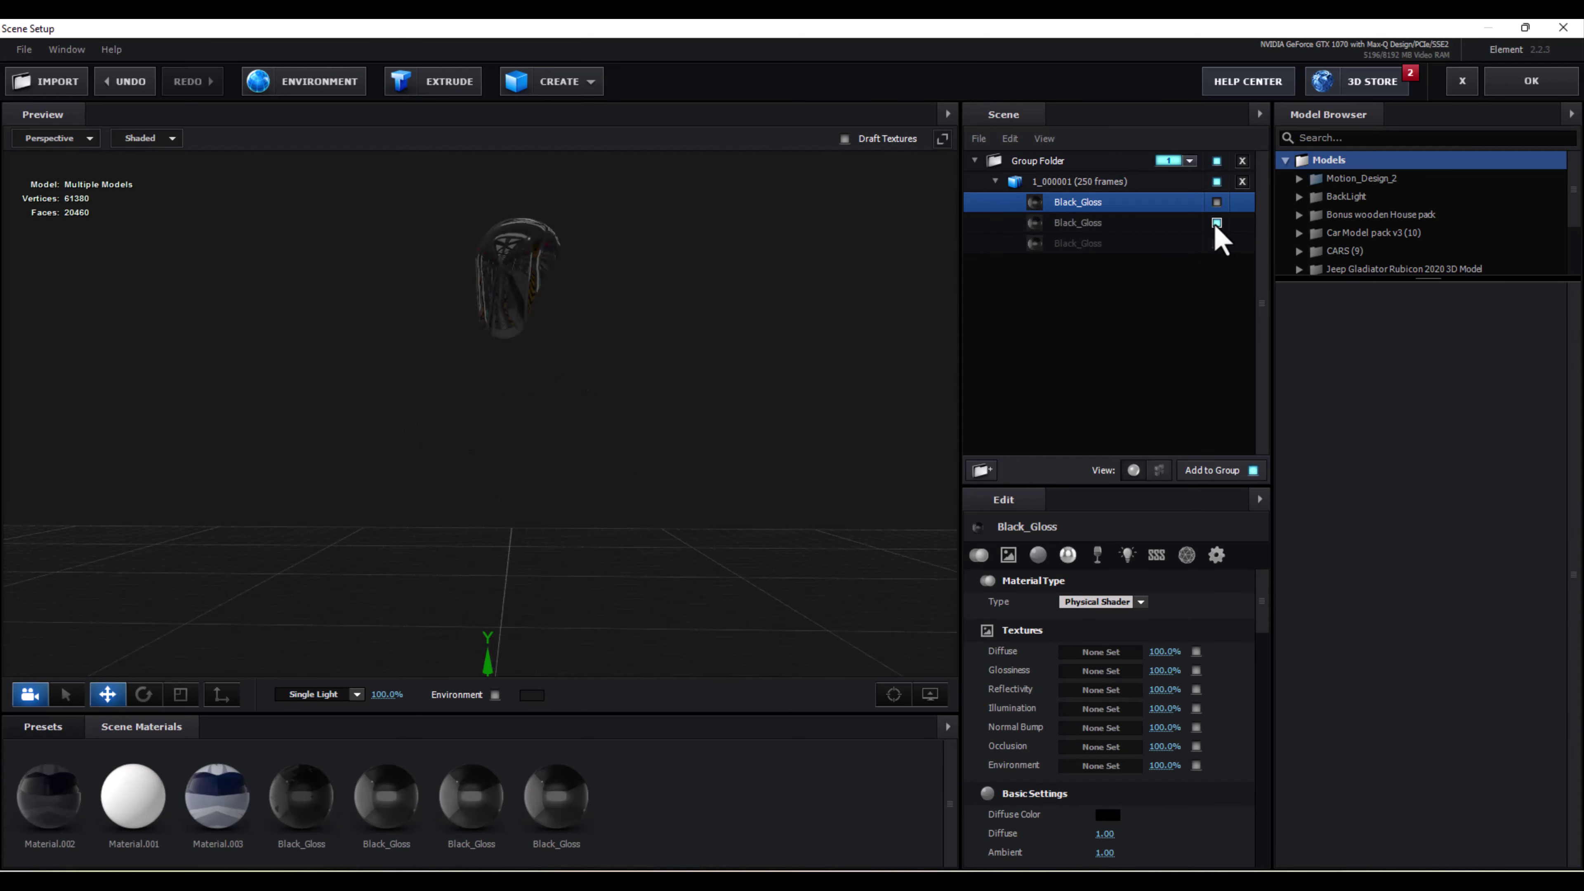
drag(636, 381, 806, 415)
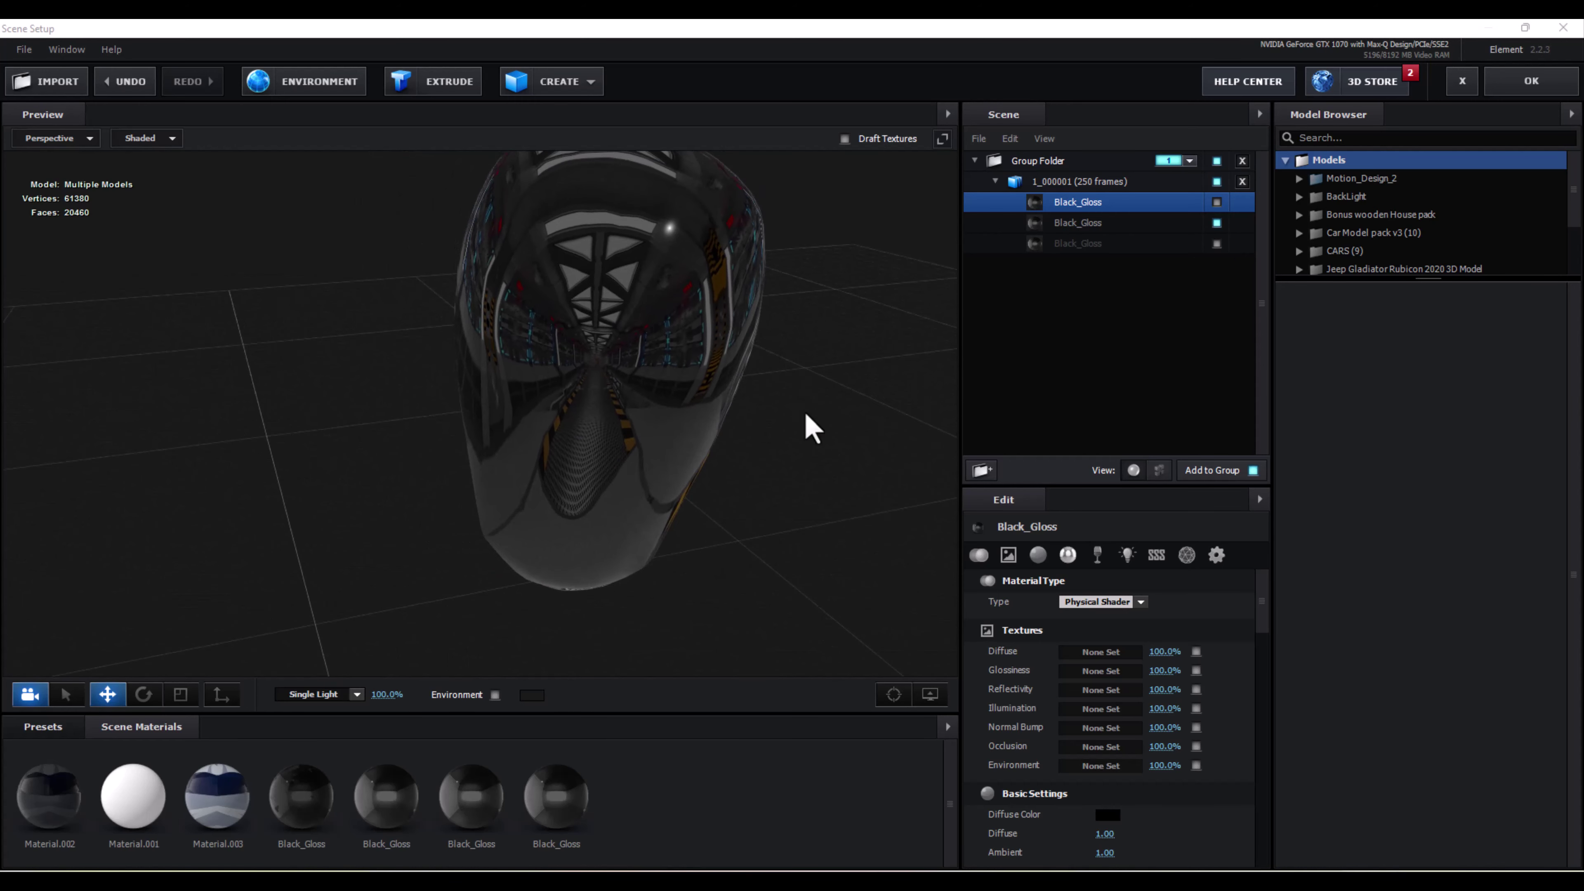
click(1069, 555)
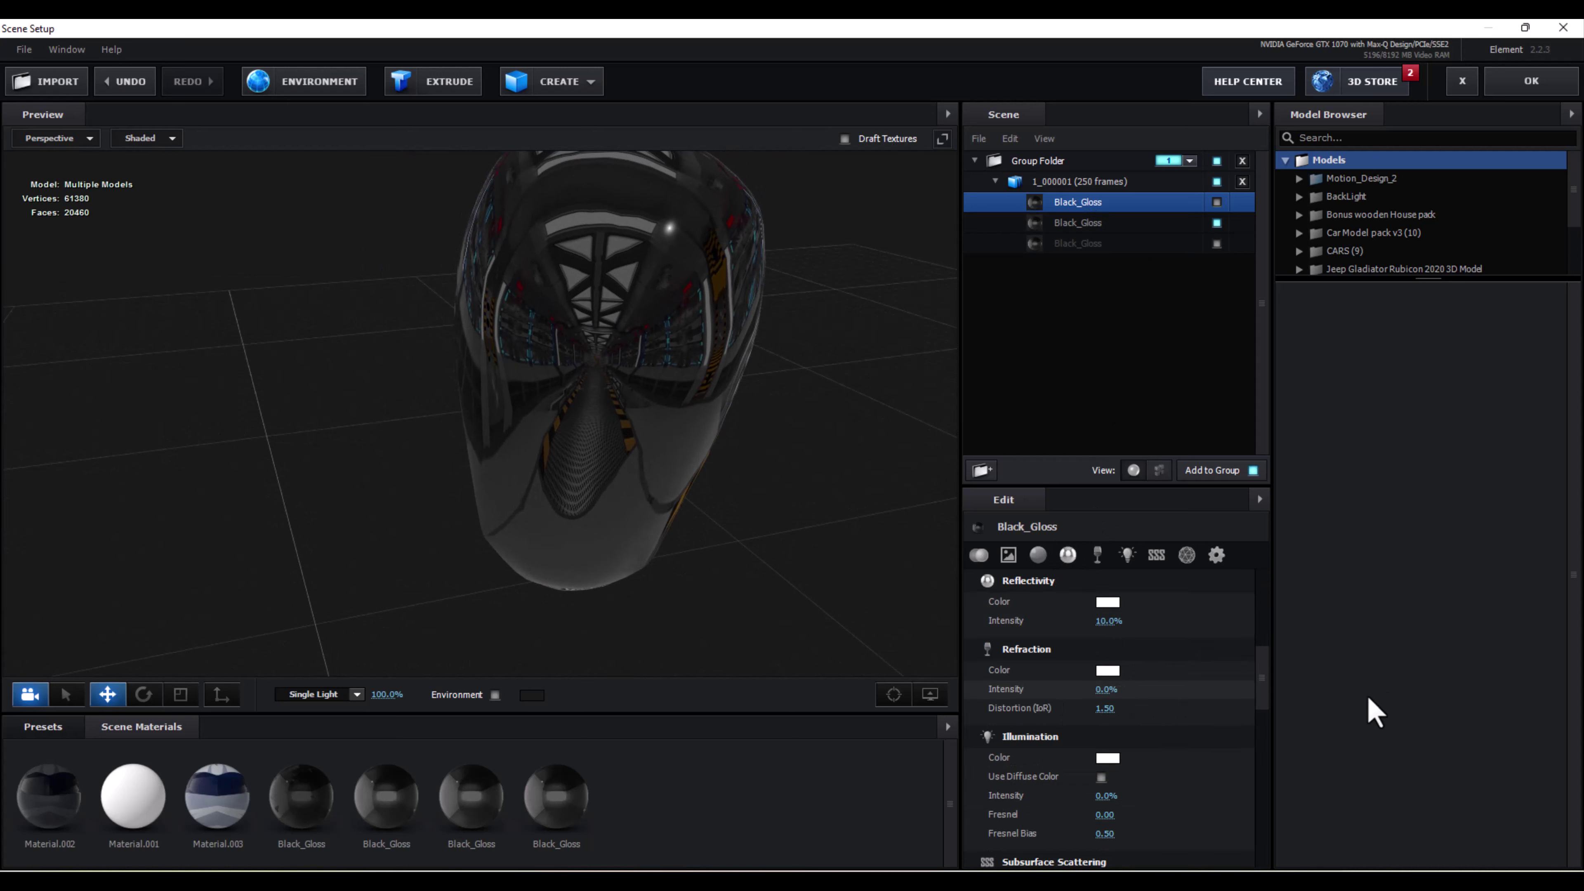
click(1107, 671)
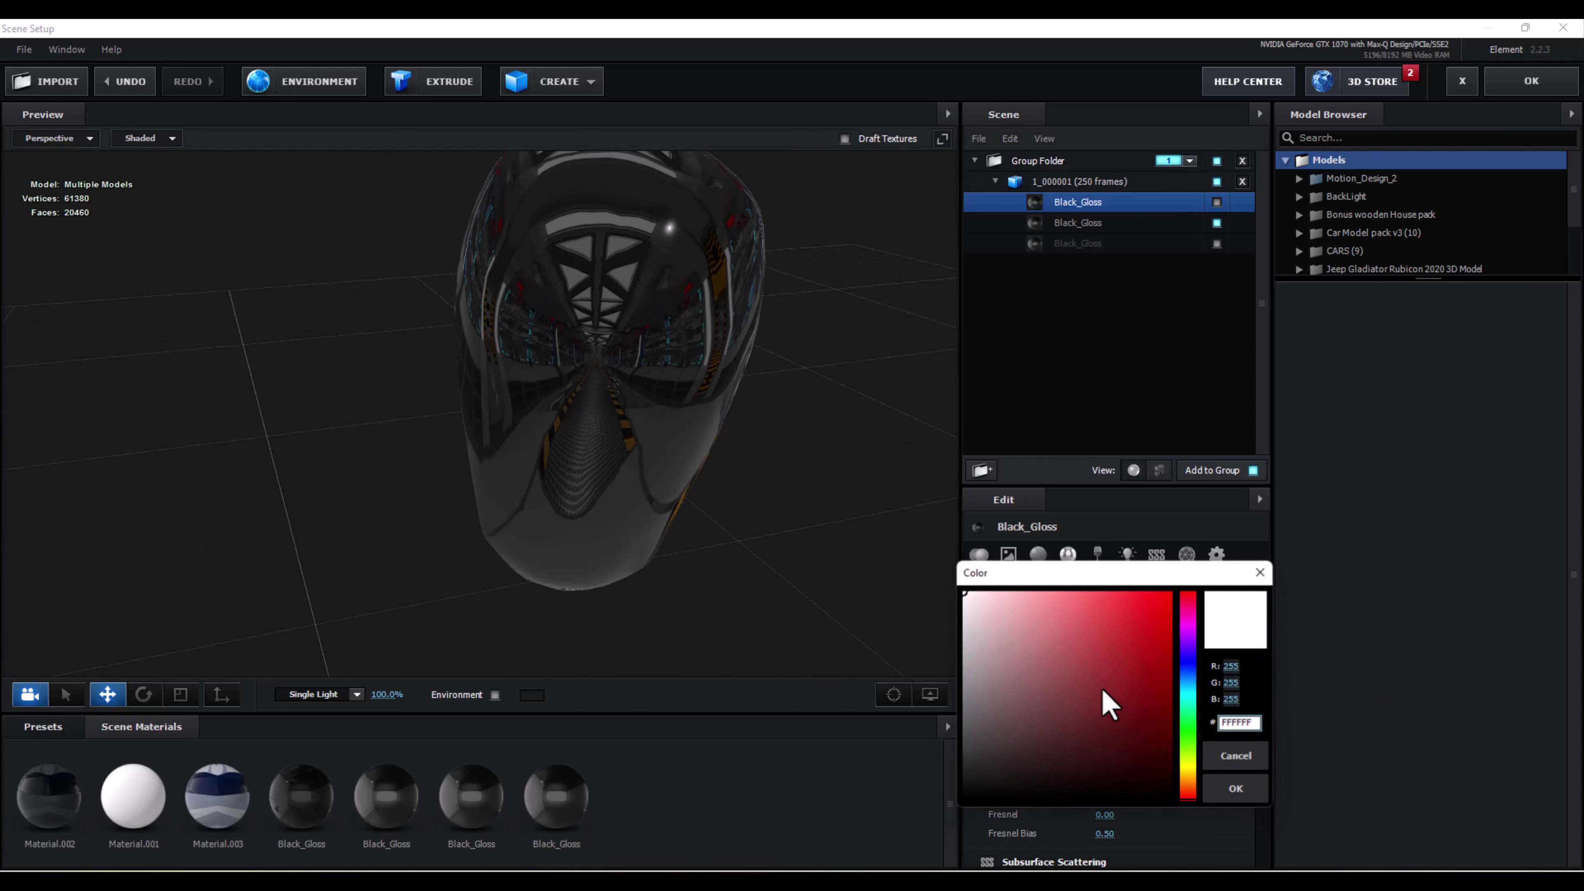
click(1189, 687)
drag(1032, 636, 1063, 580)
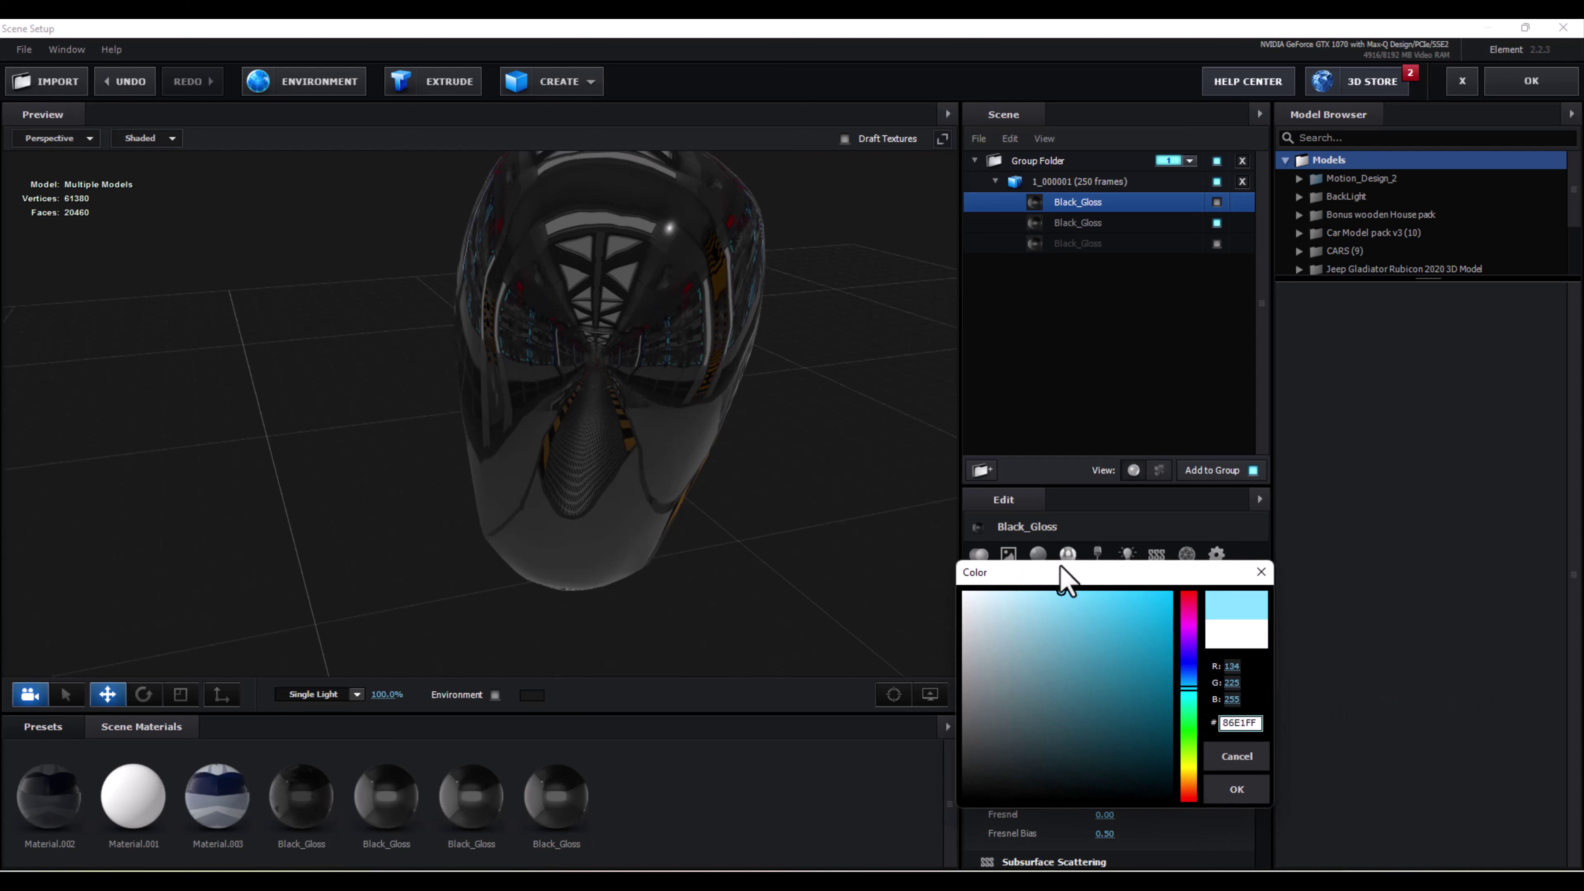
click(1237, 789)
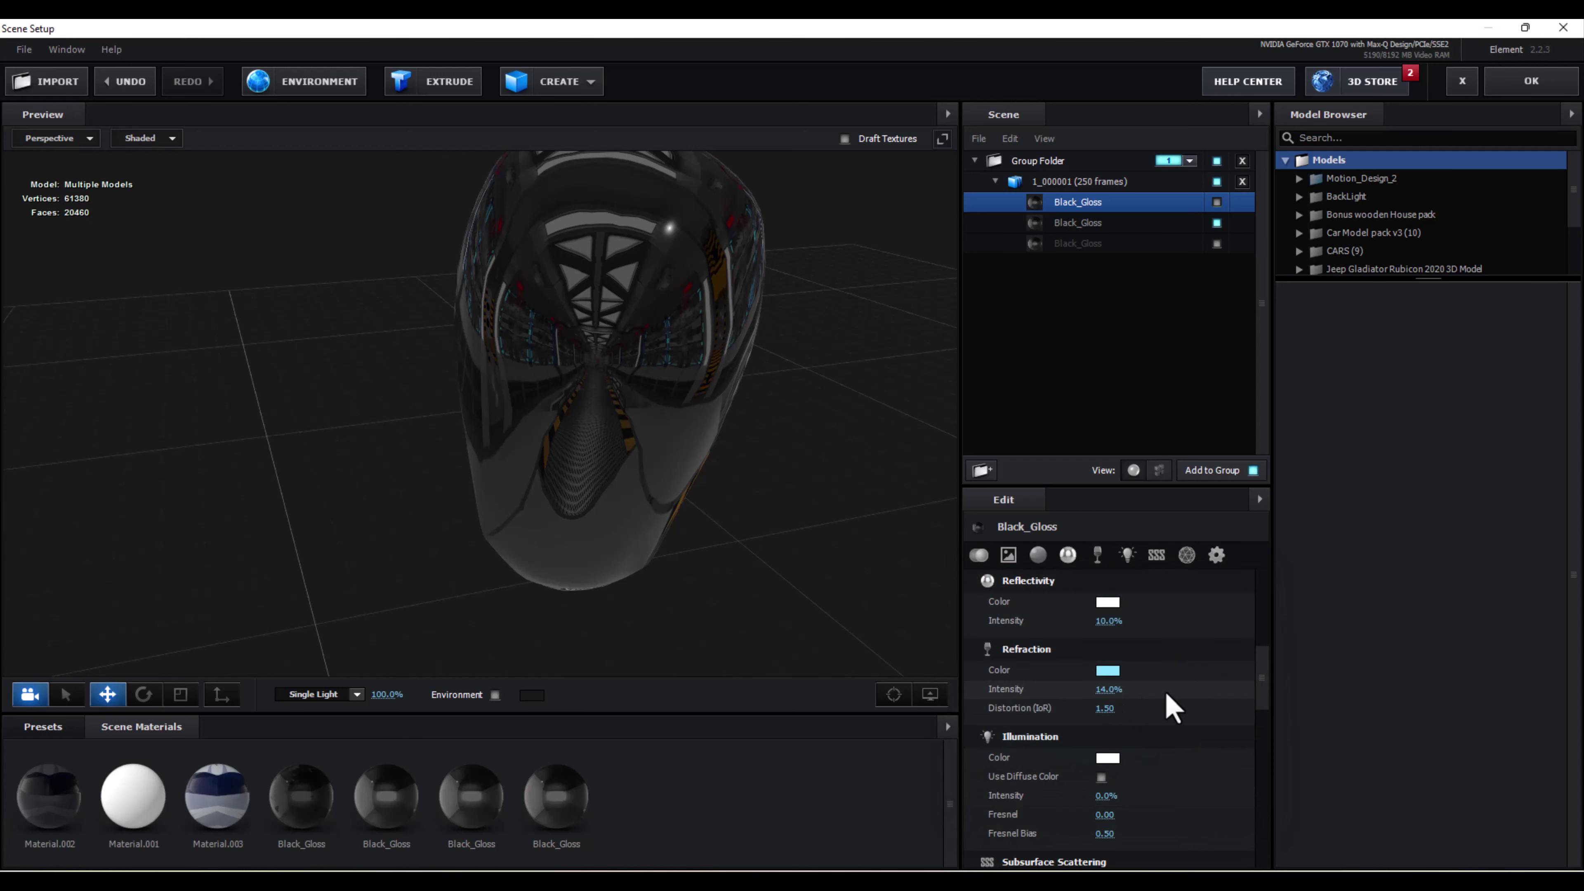
drag(764, 484, 807, 471)
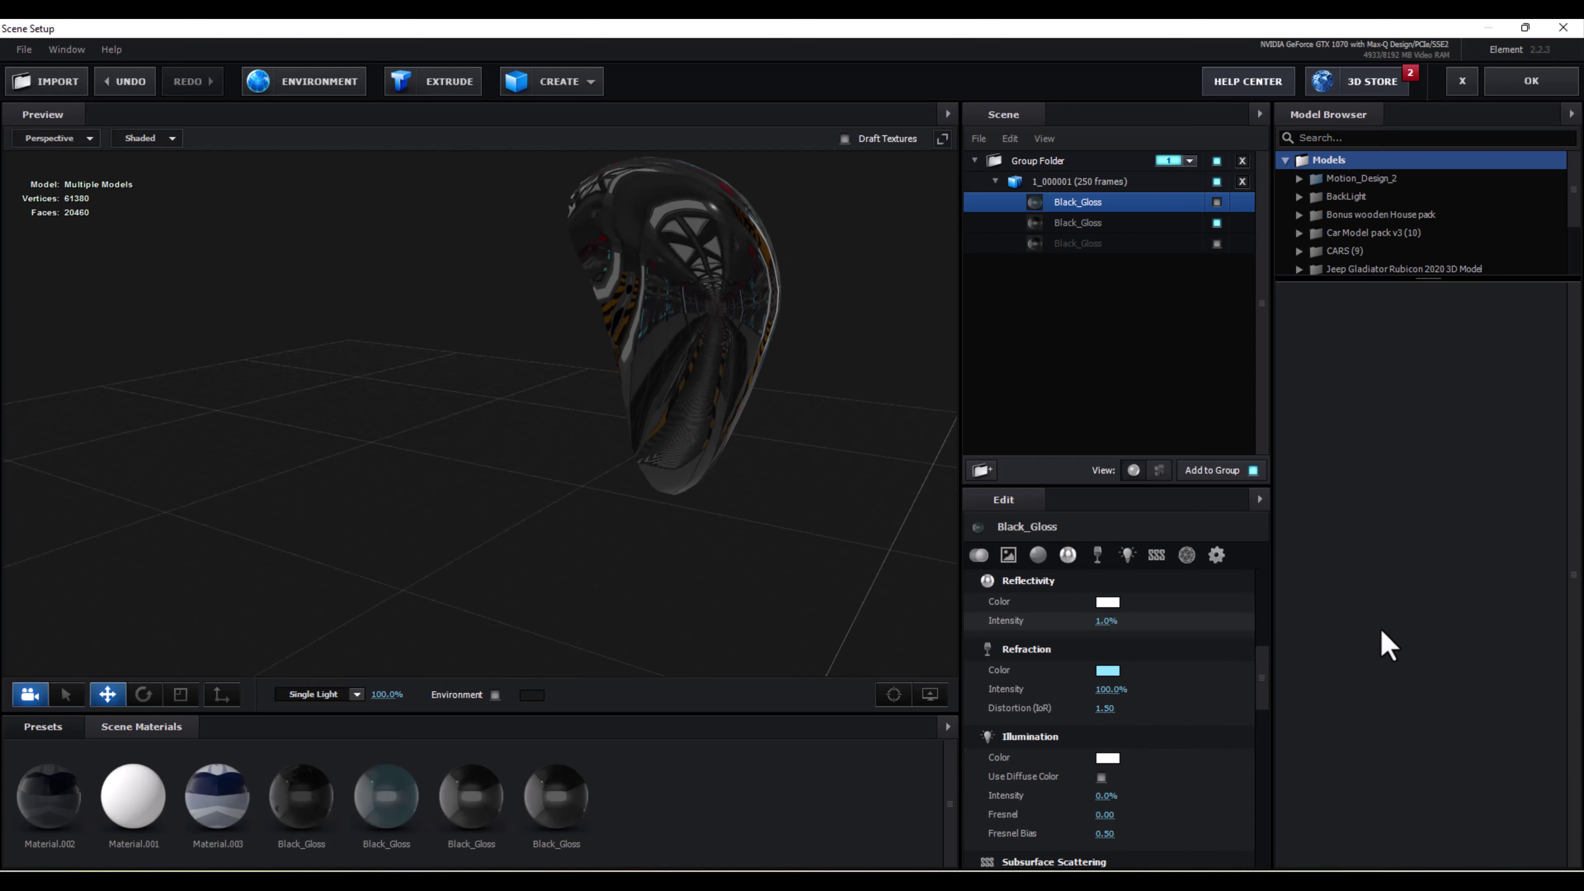
key(ctrl+z)
key(ctrl+z)
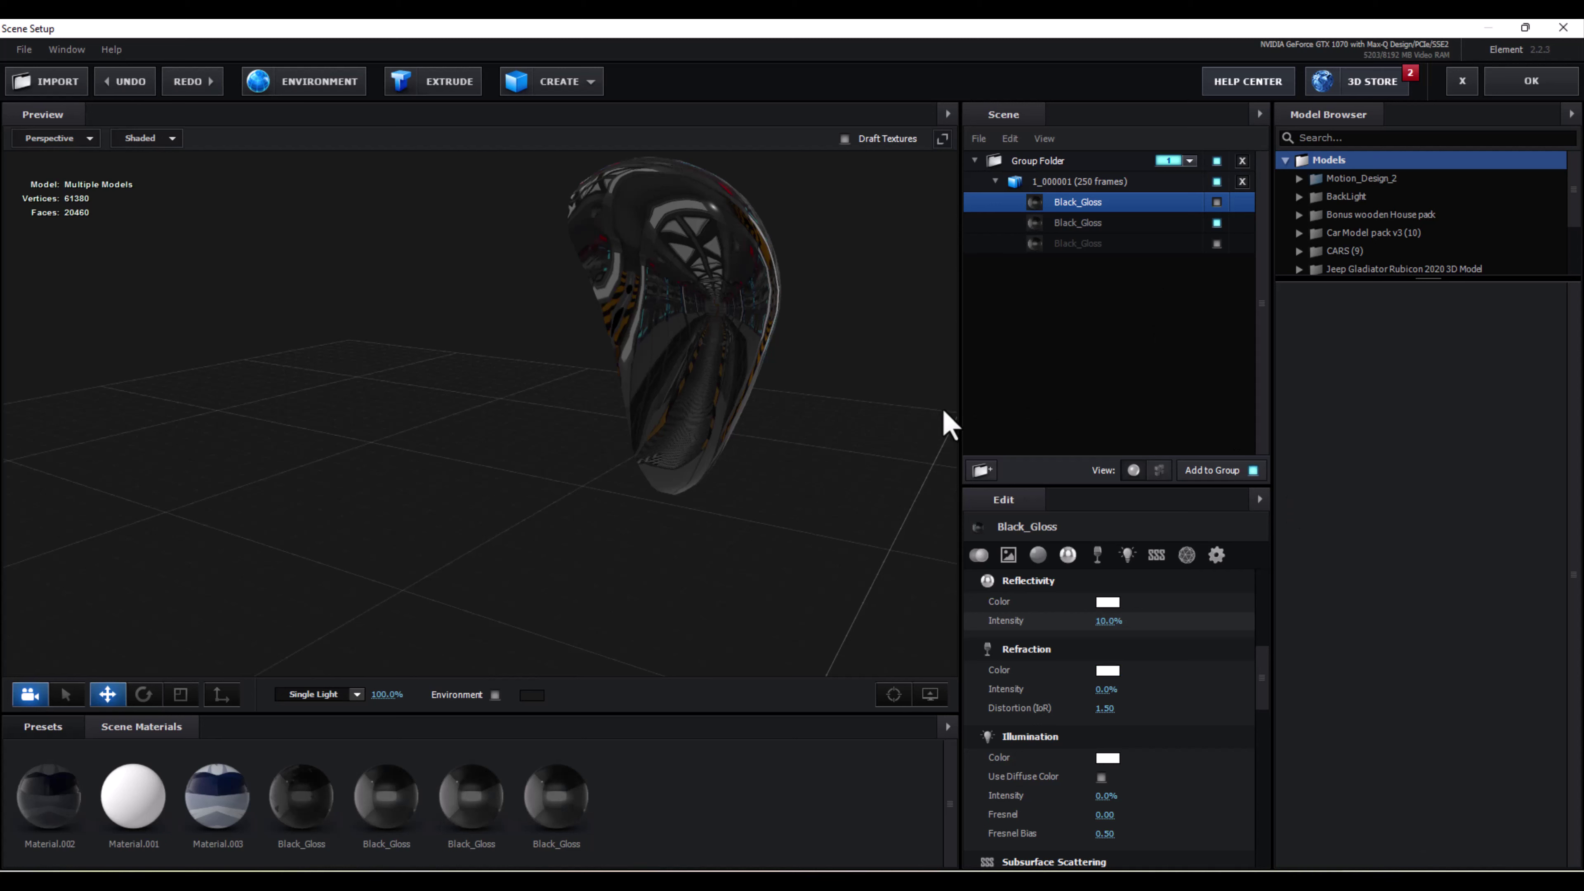
Set the face shell's Black_Gloss refraction to light blue 5FDBFF with an intensity of 25%.
drag(719, 393, 705, 344)
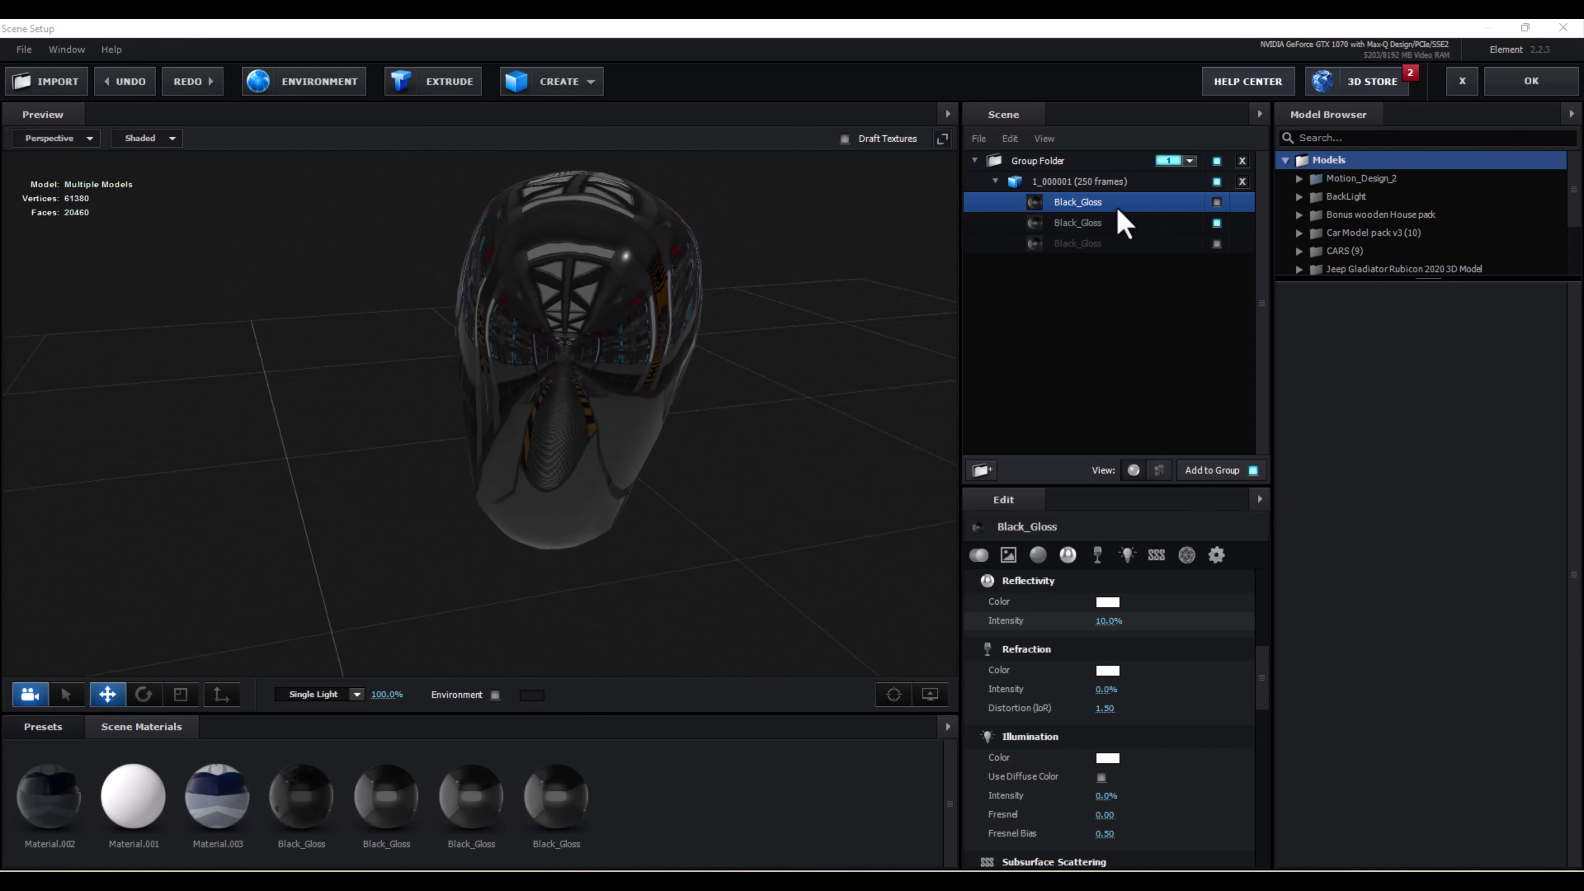
click(1110, 225)
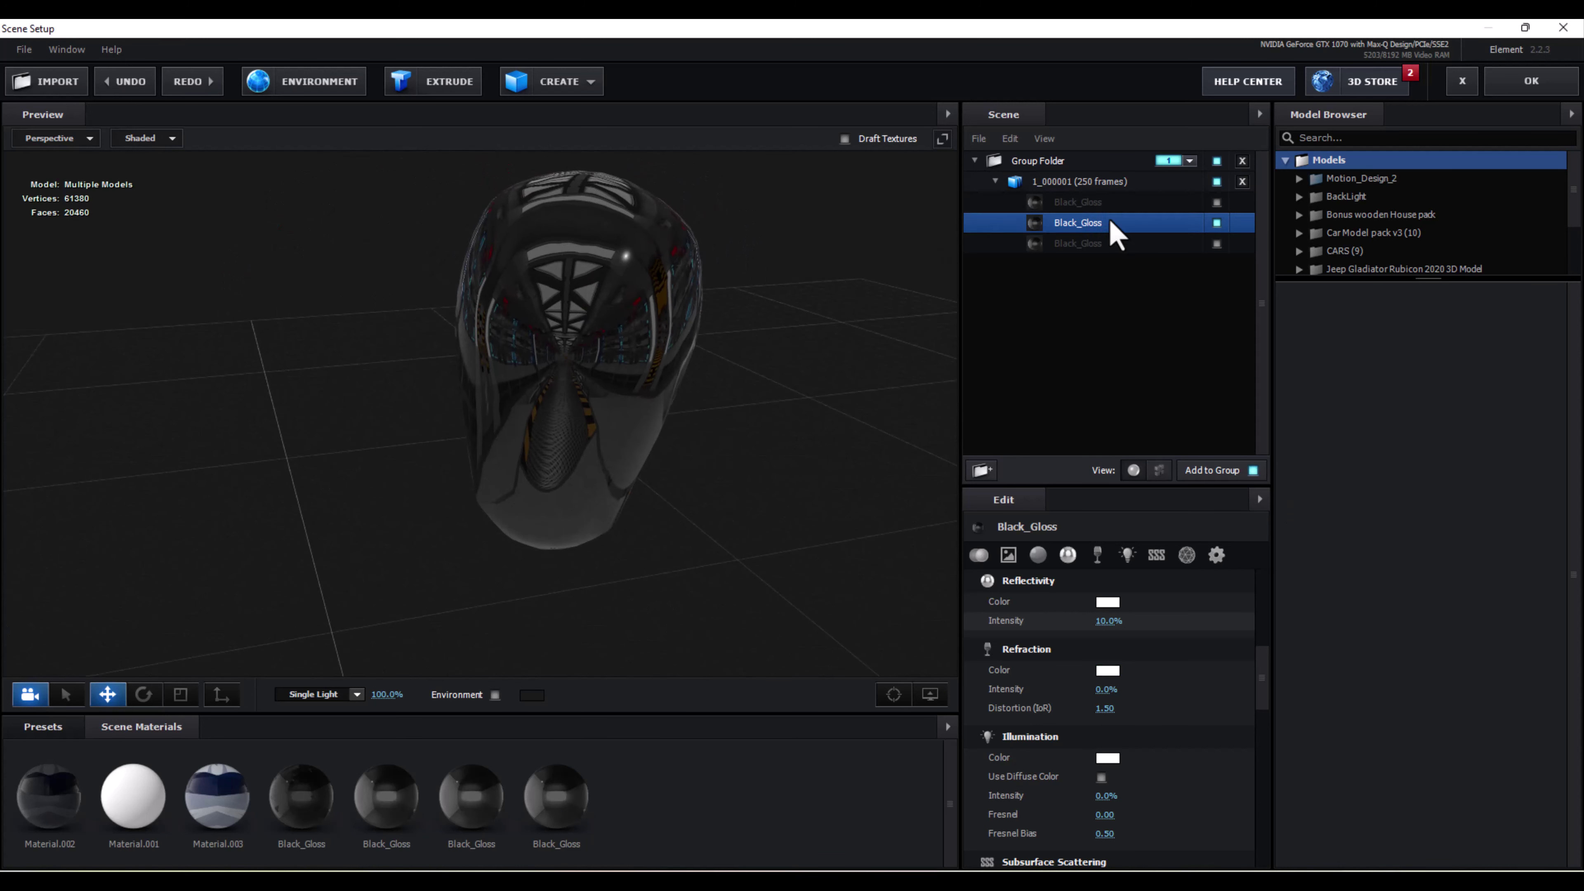
click(1105, 689)
text(36)
key(Return)
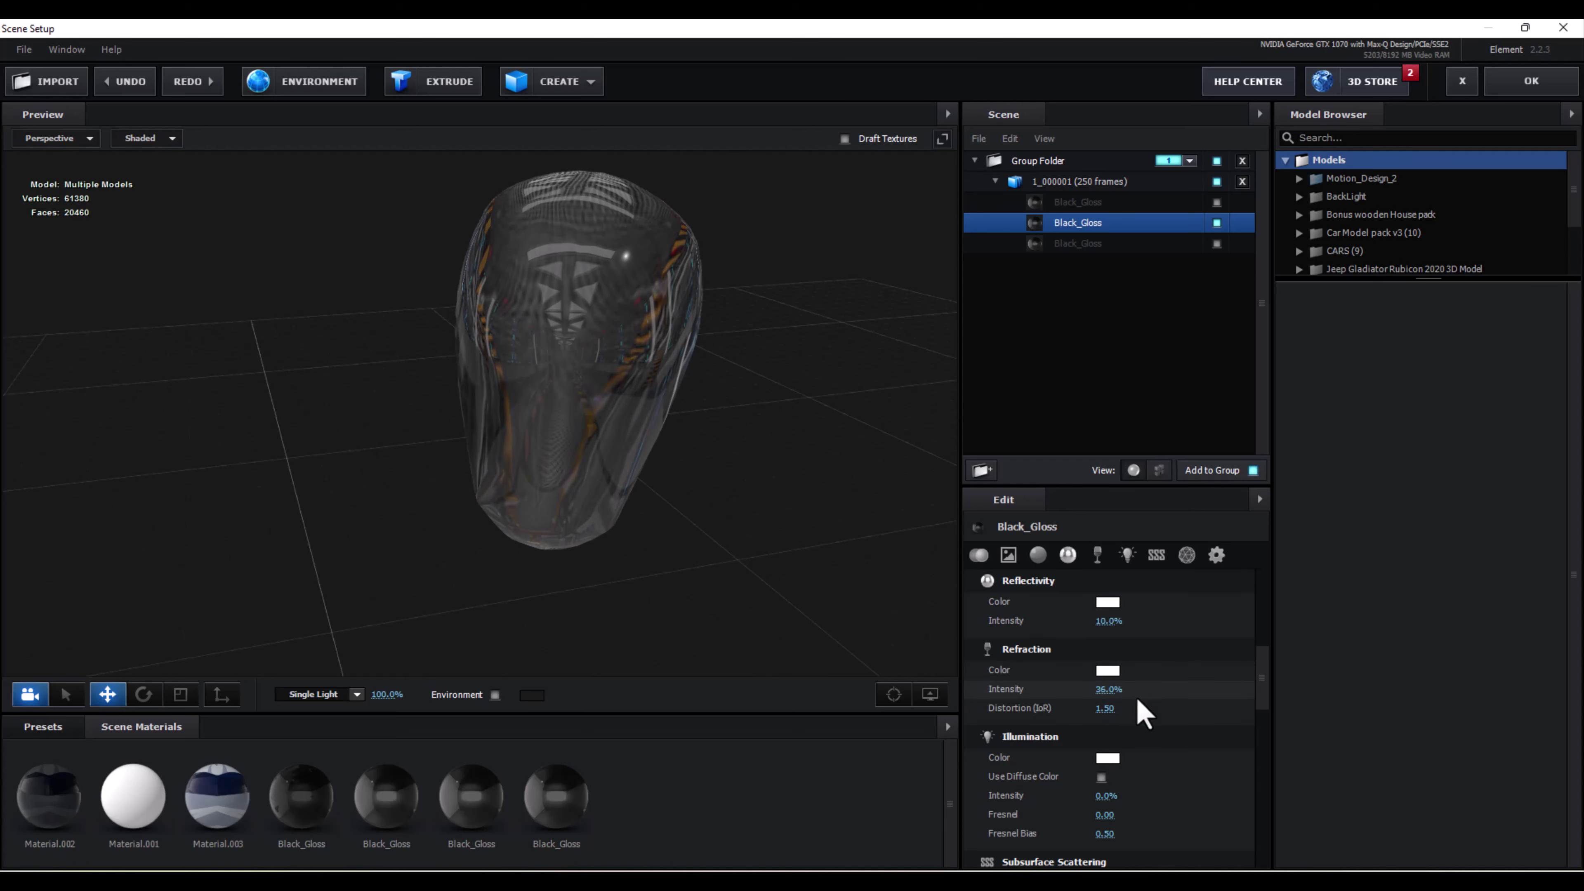
drag(1137, 696, 1122, 701)
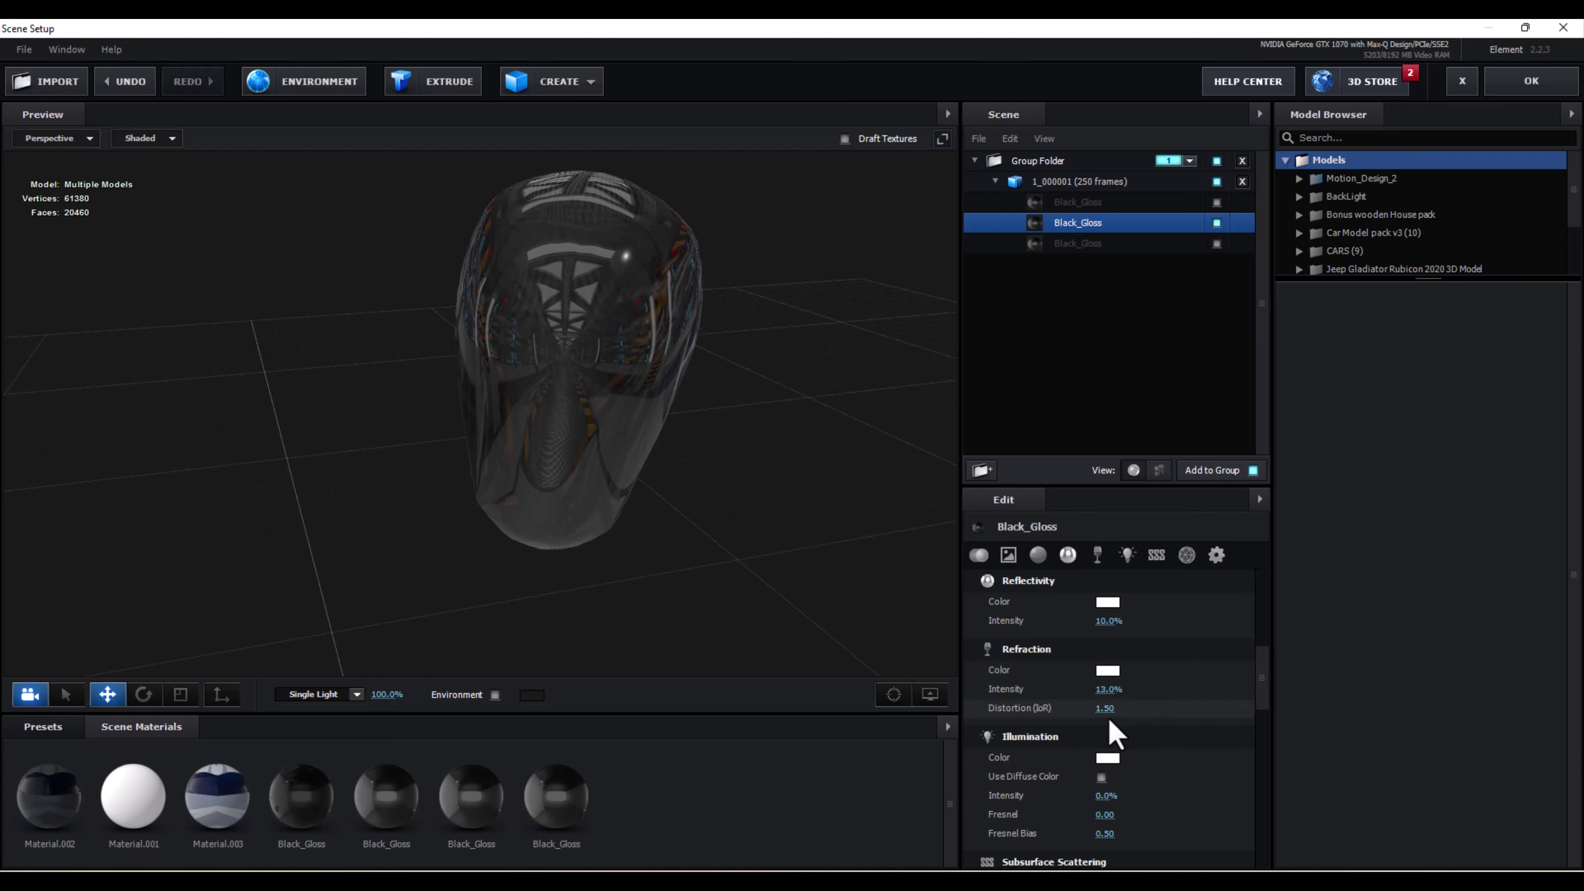
click(1114, 670)
click(1190, 689)
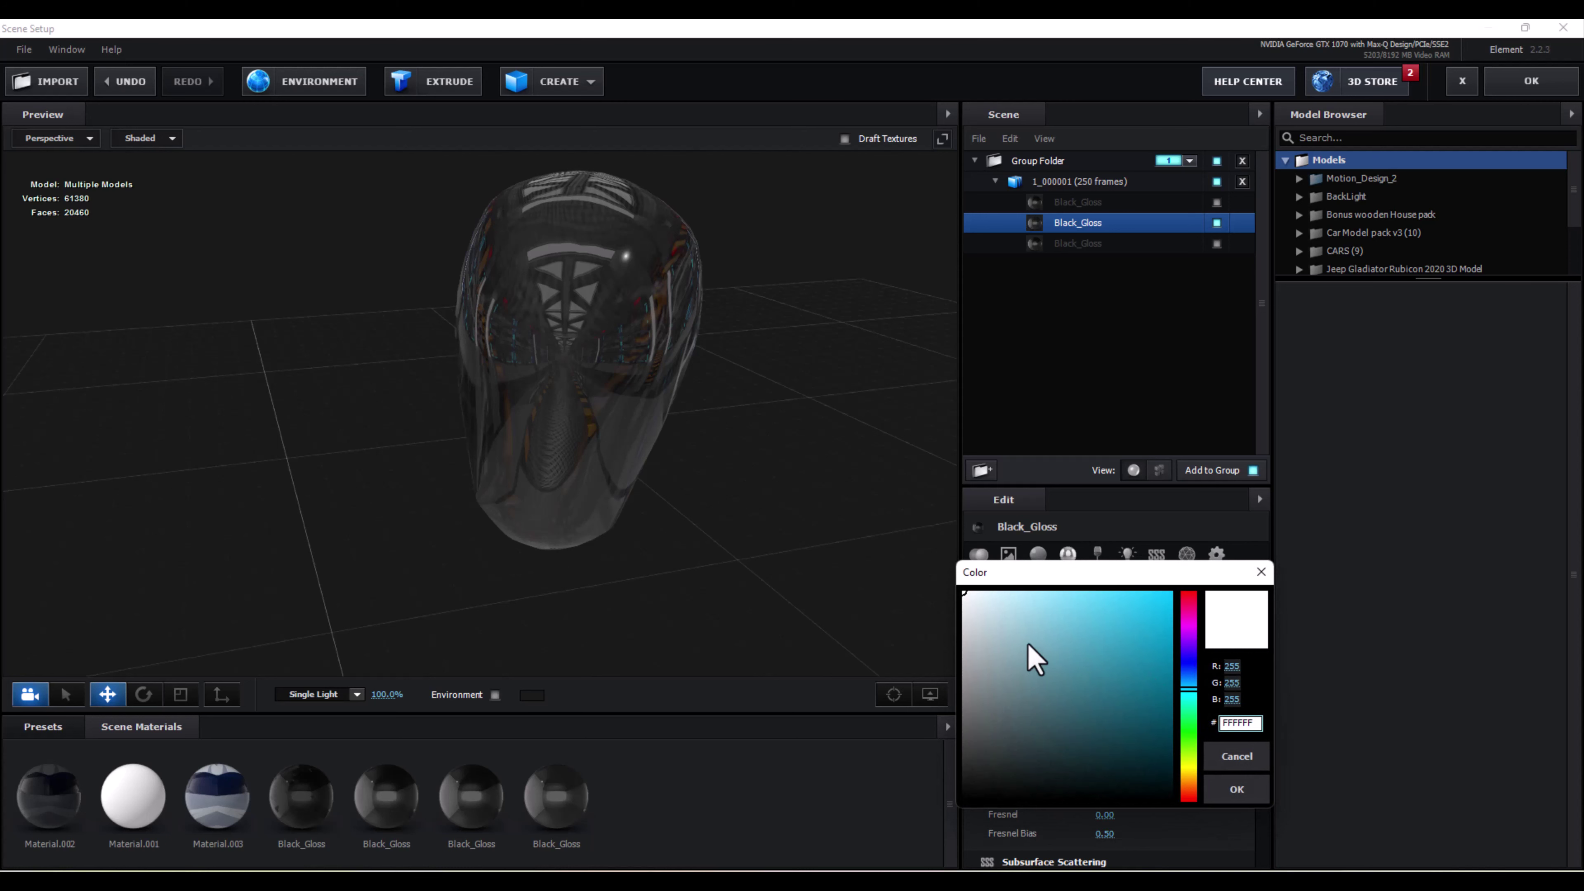
drag(1029, 649, 1093, 580)
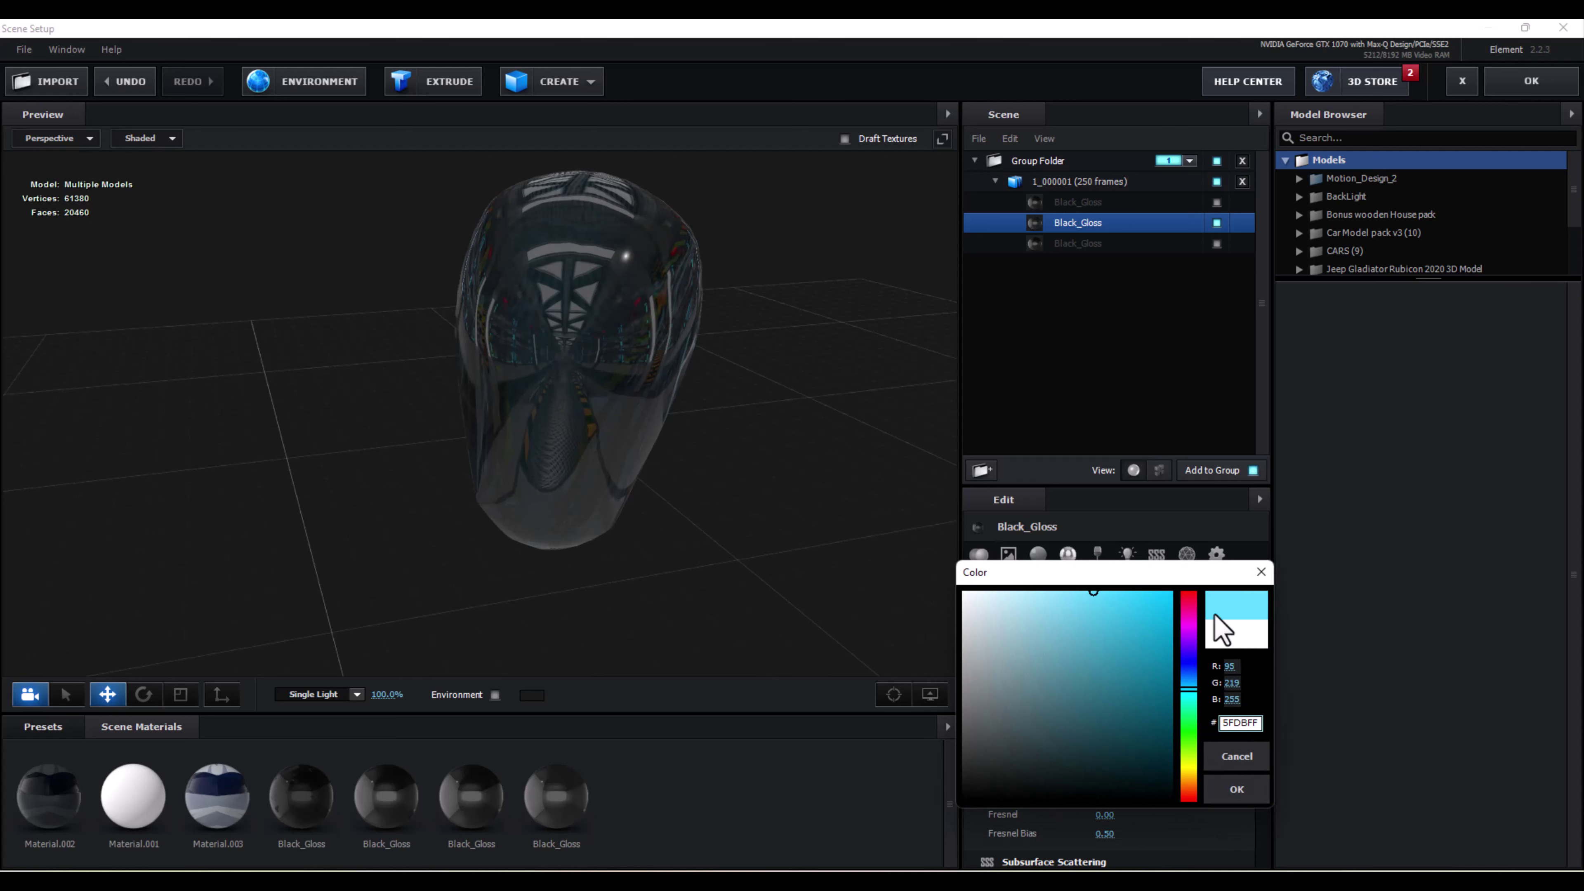
click(1235, 790)
drag(872, 549, 596, 405)
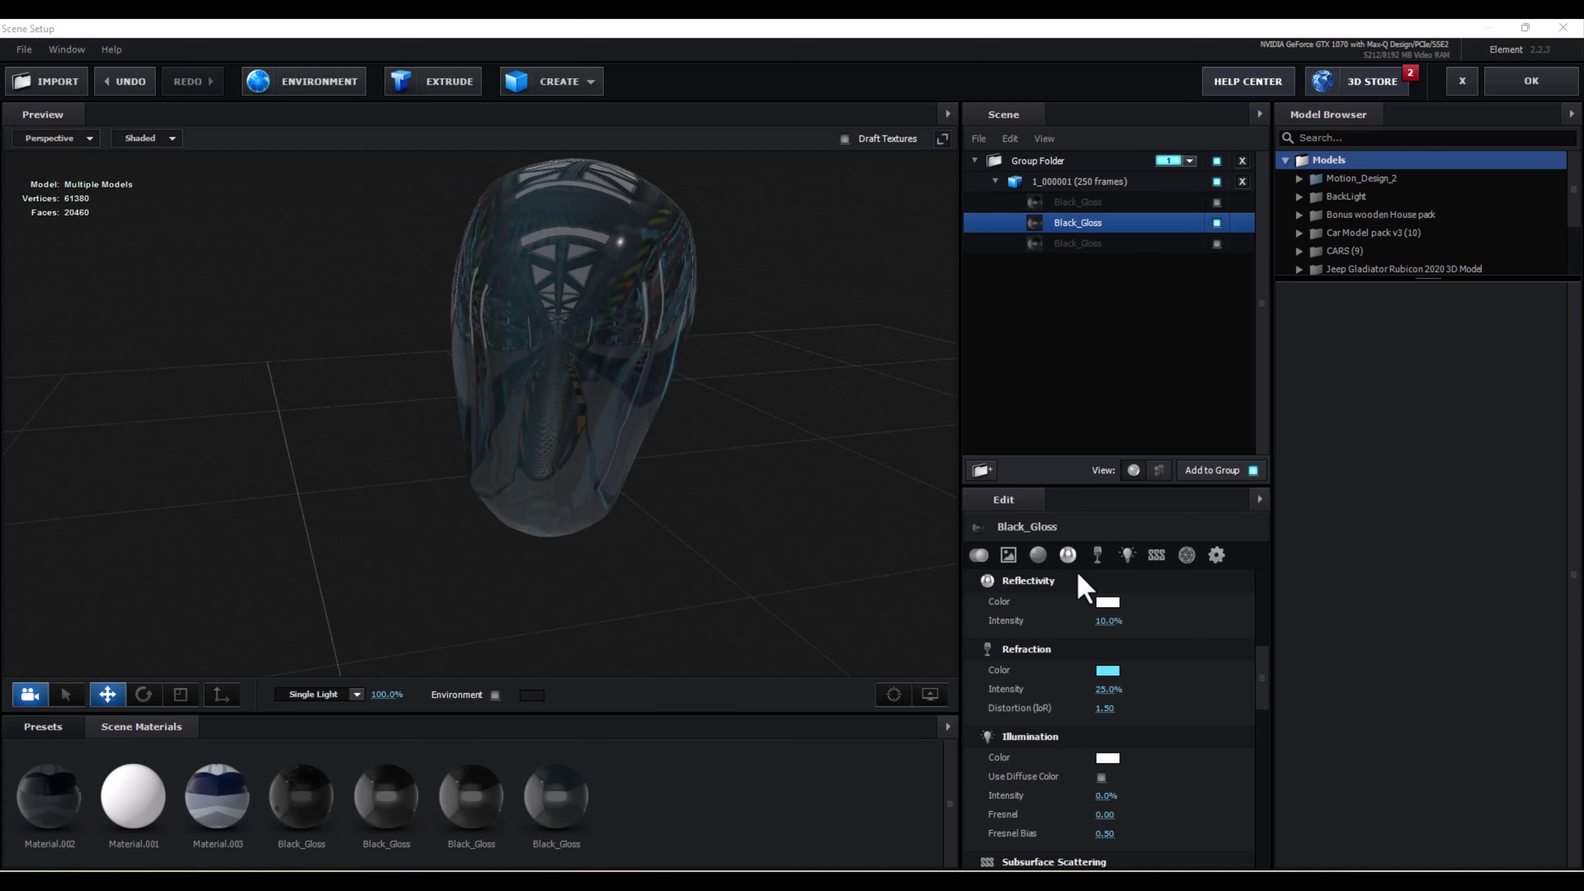
Set the face shell's reflectivity intensity to 14%, accept the scene changes, and hide the top E3D layer for comparison.
scroll(1117, 680, up, 3)
scroll(1132, 689, up, 2)
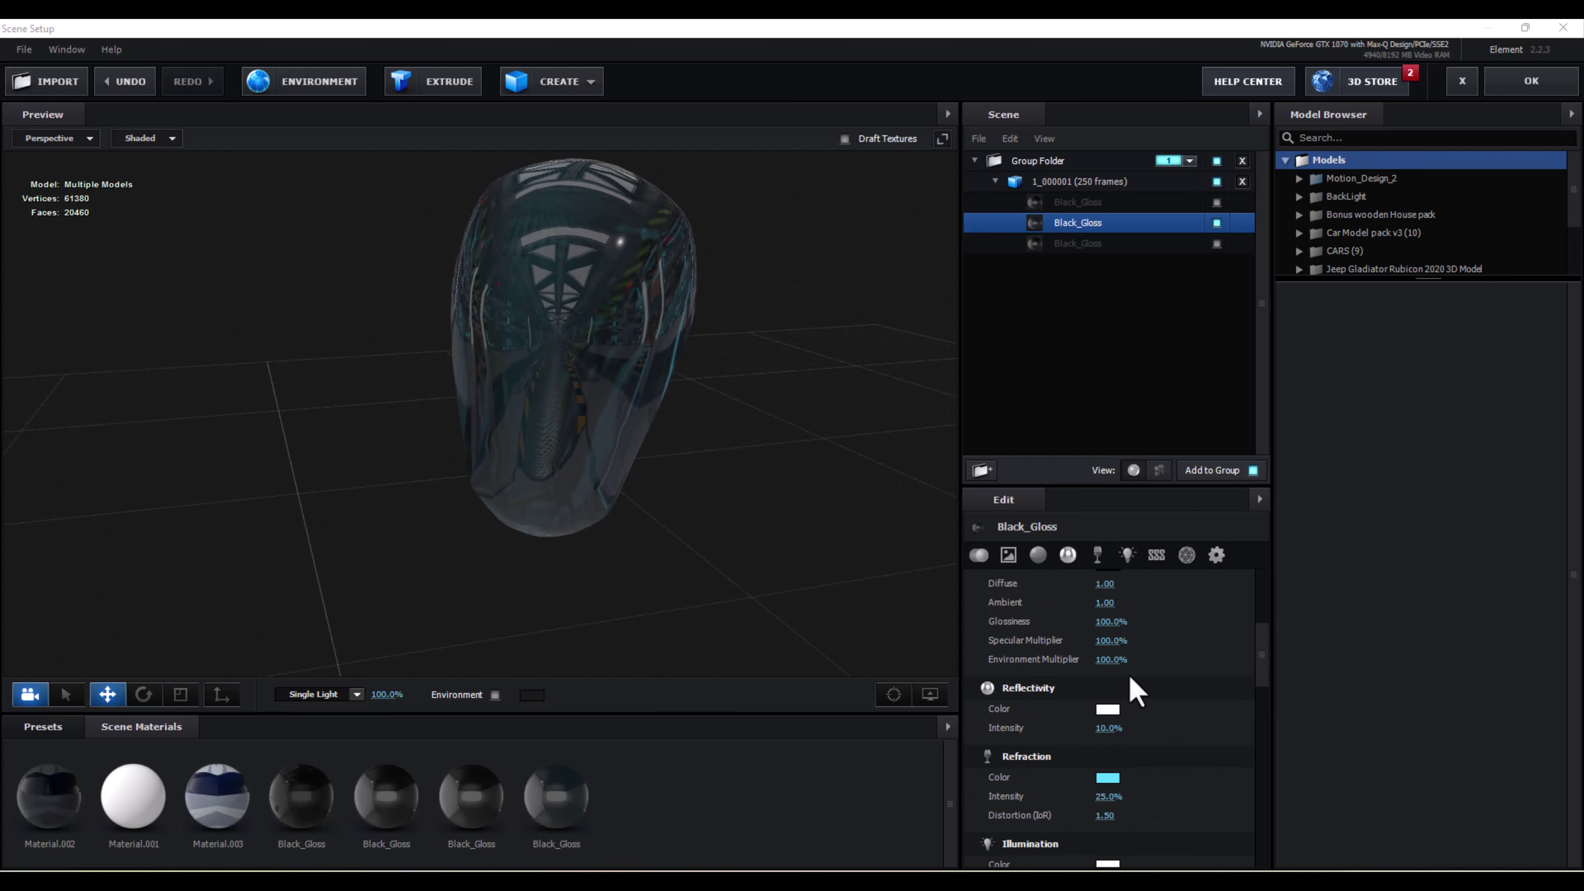
drag(1107, 744, 1115, 758)
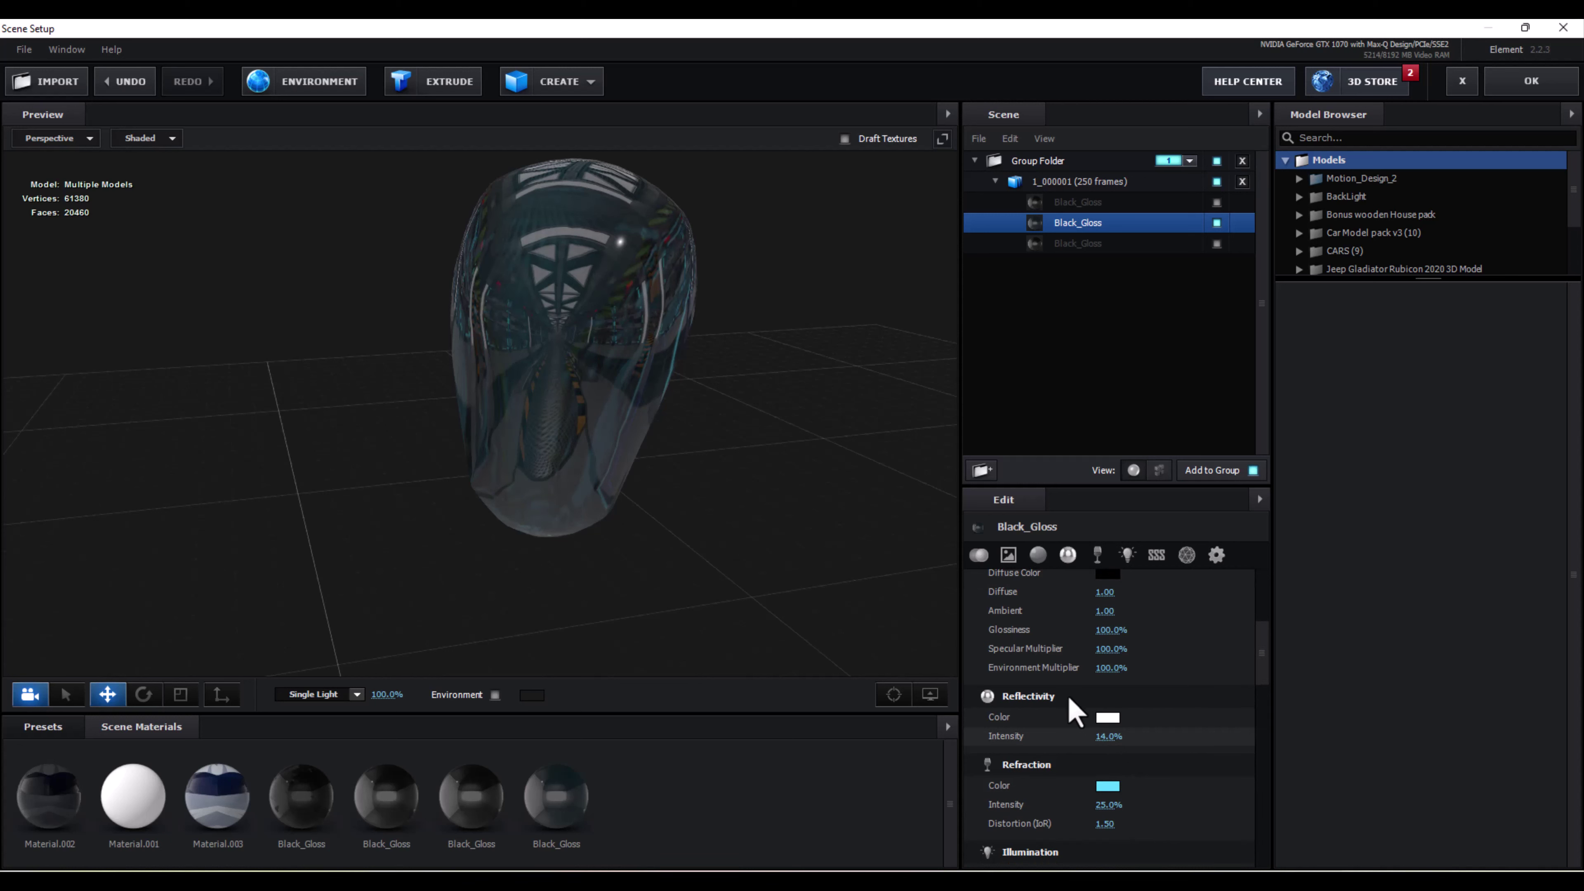
drag(904, 587, 859, 450)
scroll(623, 425, up, 5)
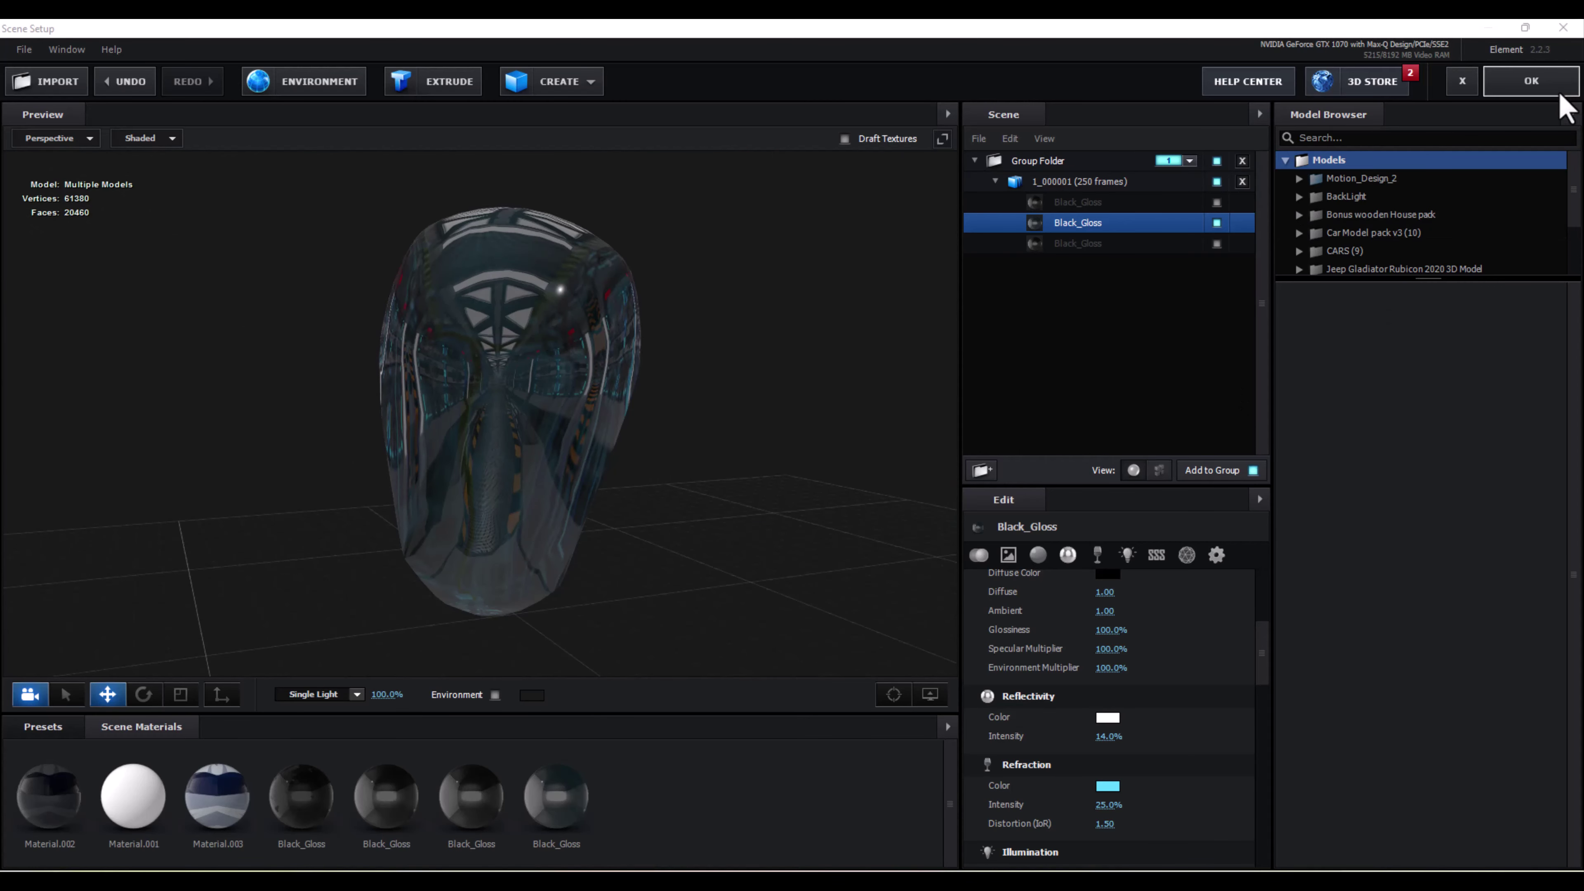
click(1546, 88)
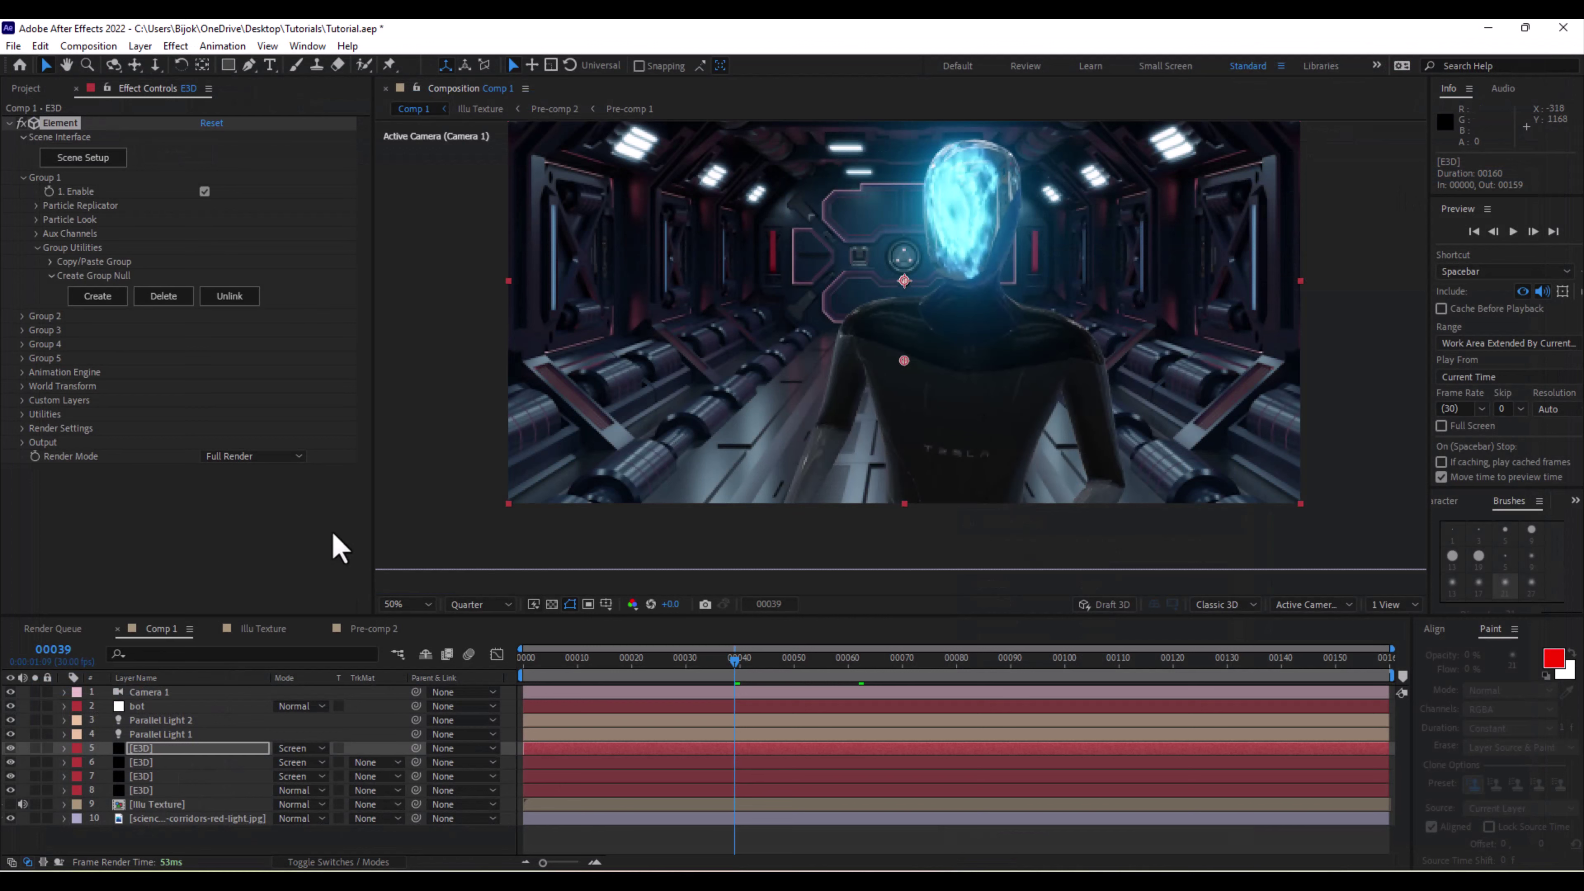
click(12, 758)
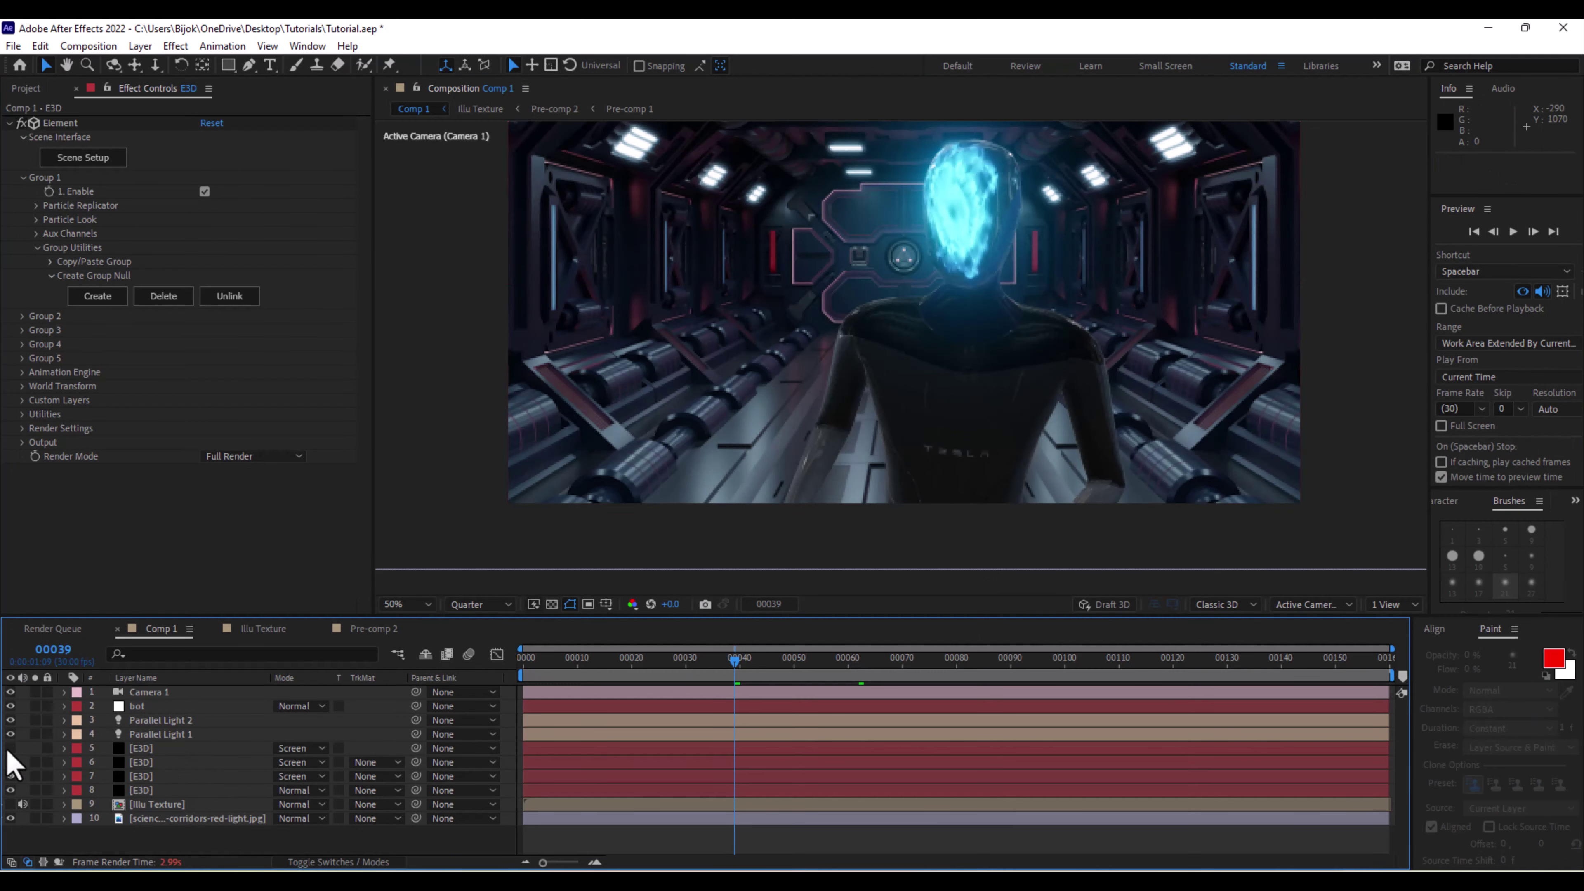
Move to frame 57 and add a Curves effect to the top E3D layer.
click(144, 751)
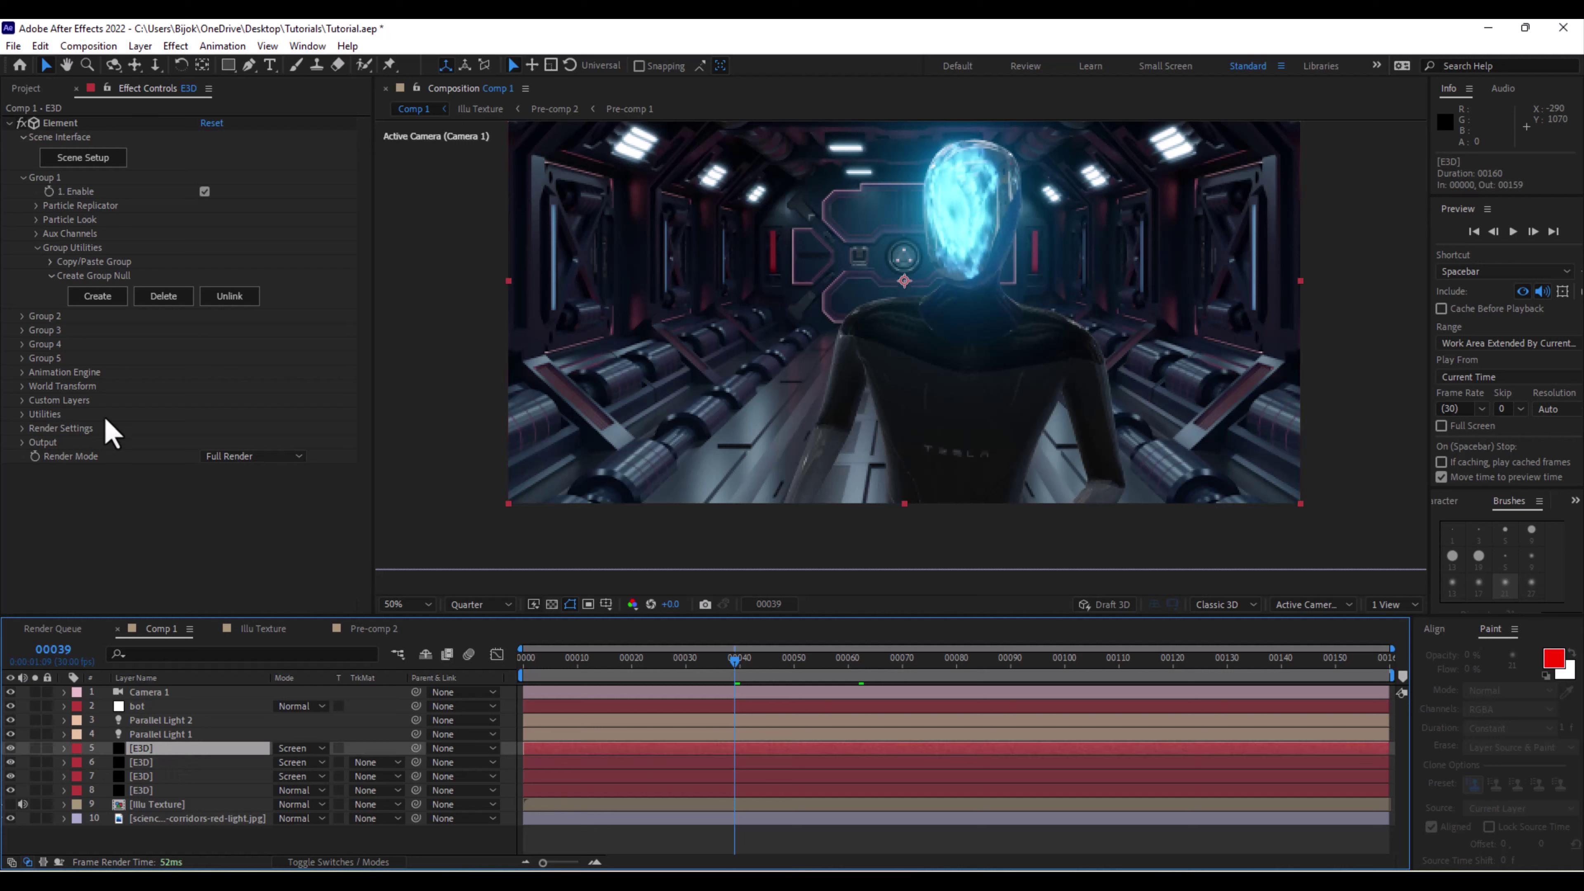
click(831, 669)
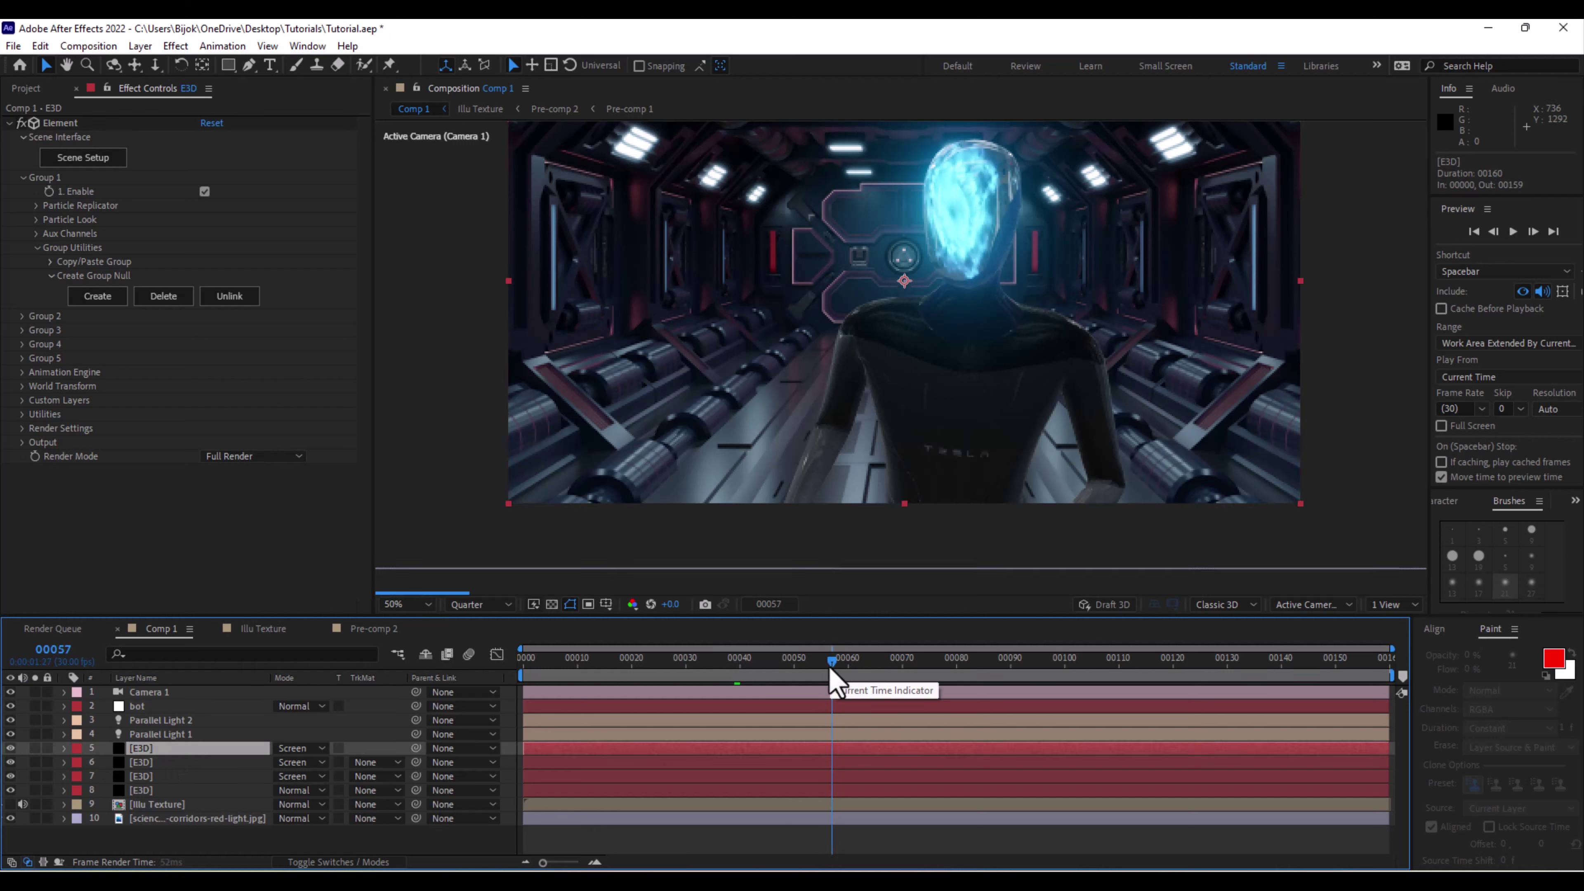
scroll(947, 273, up, 2)
key(h)
drag(947, 272, 931, 530)
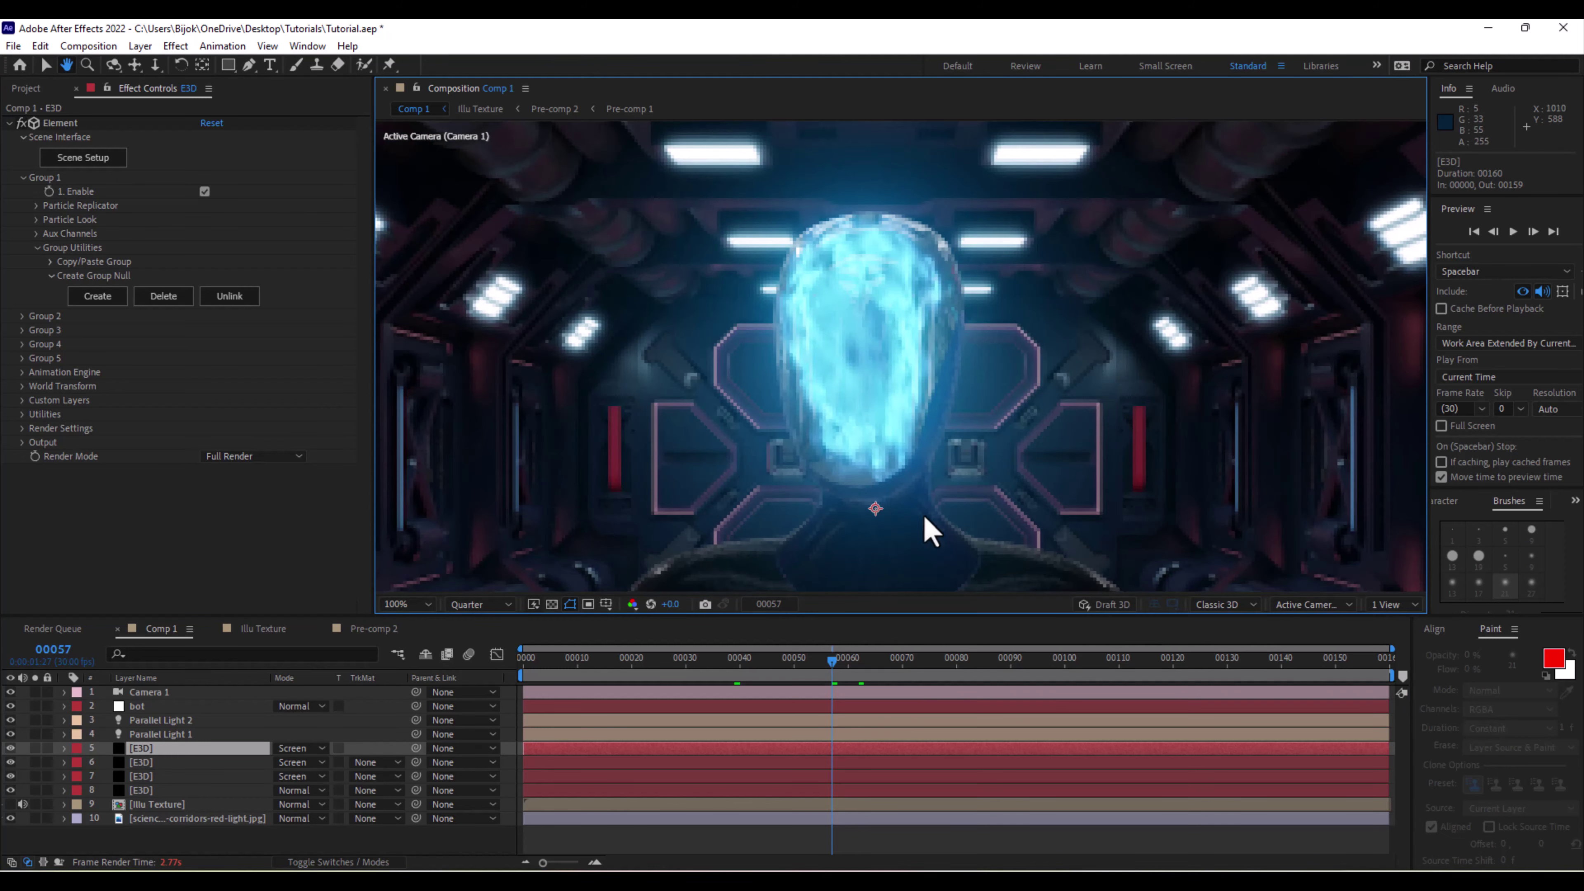
click(8, 123)
key(ctrl+space)
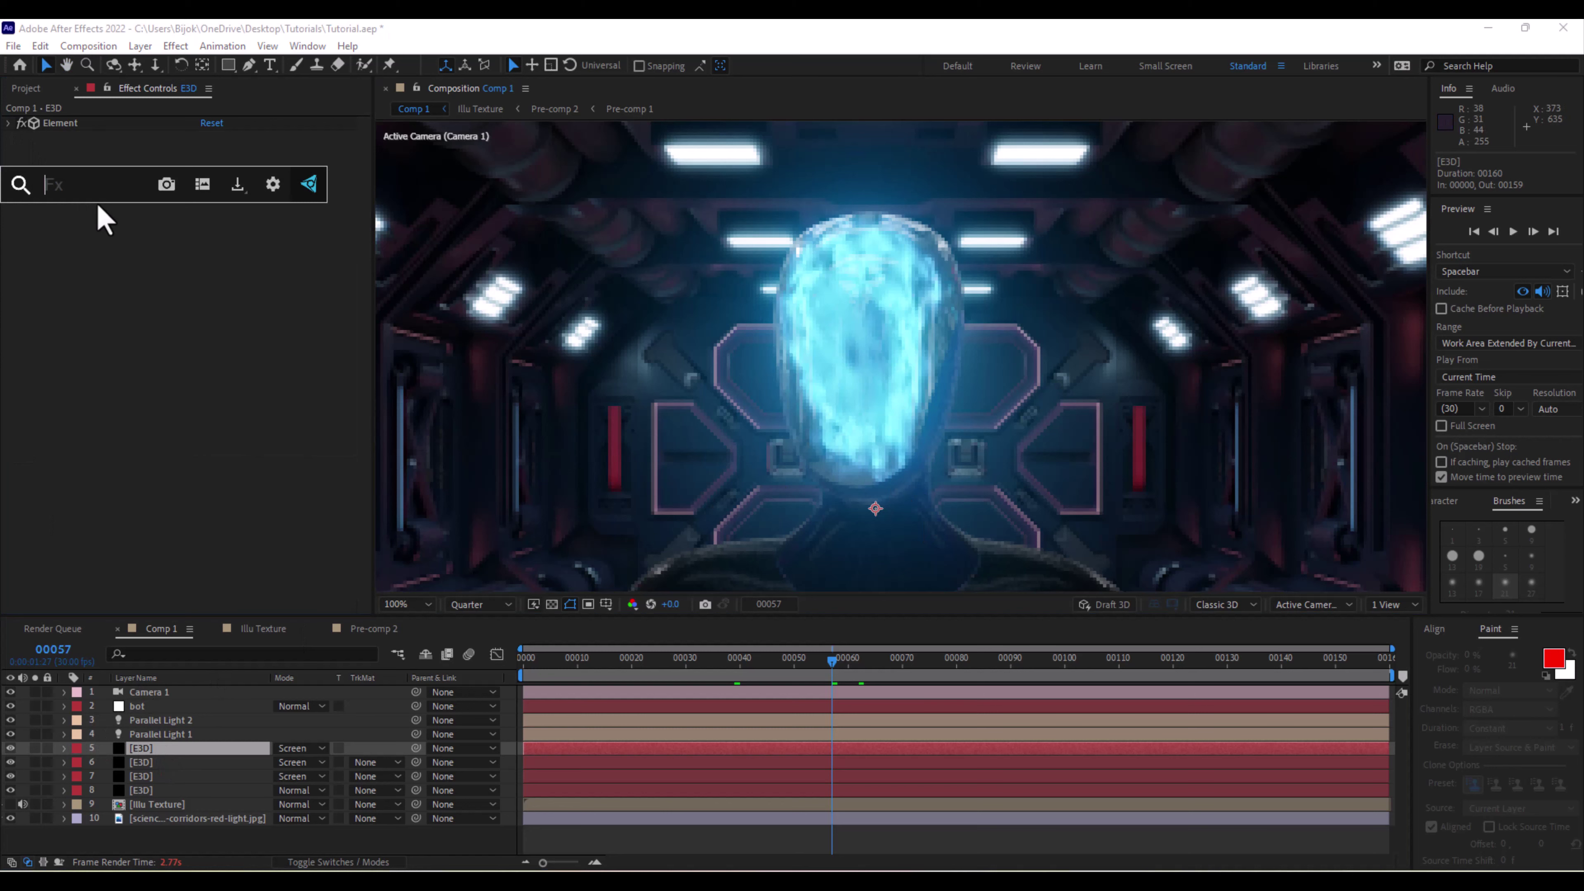
text(cu)
key(Return)
Shape the top E3D layer's RGB curve into an S, raising the highlights and slightly lowering the shadows, and check it at frame 72.
drag(155, 298, 168, 250)
drag(73, 358, 80, 375)
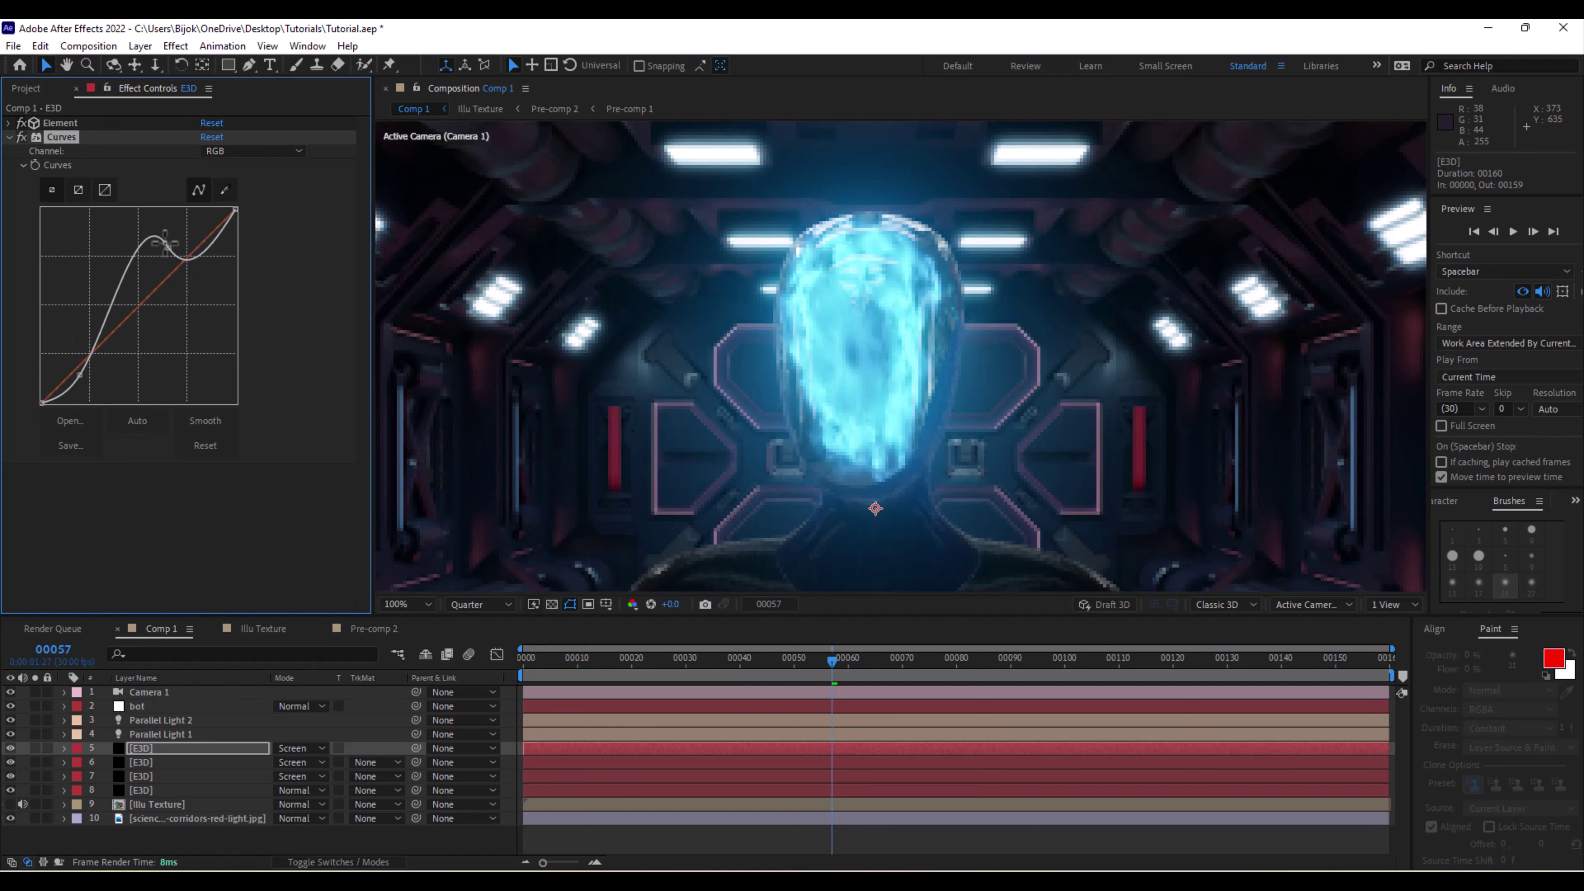
key(ctrl+z)
mouse_move(169, 248)
mouse_down()
mouse_move(196, 268)
mouse_move(177, 239)
mouse_up()
click(914, 660)
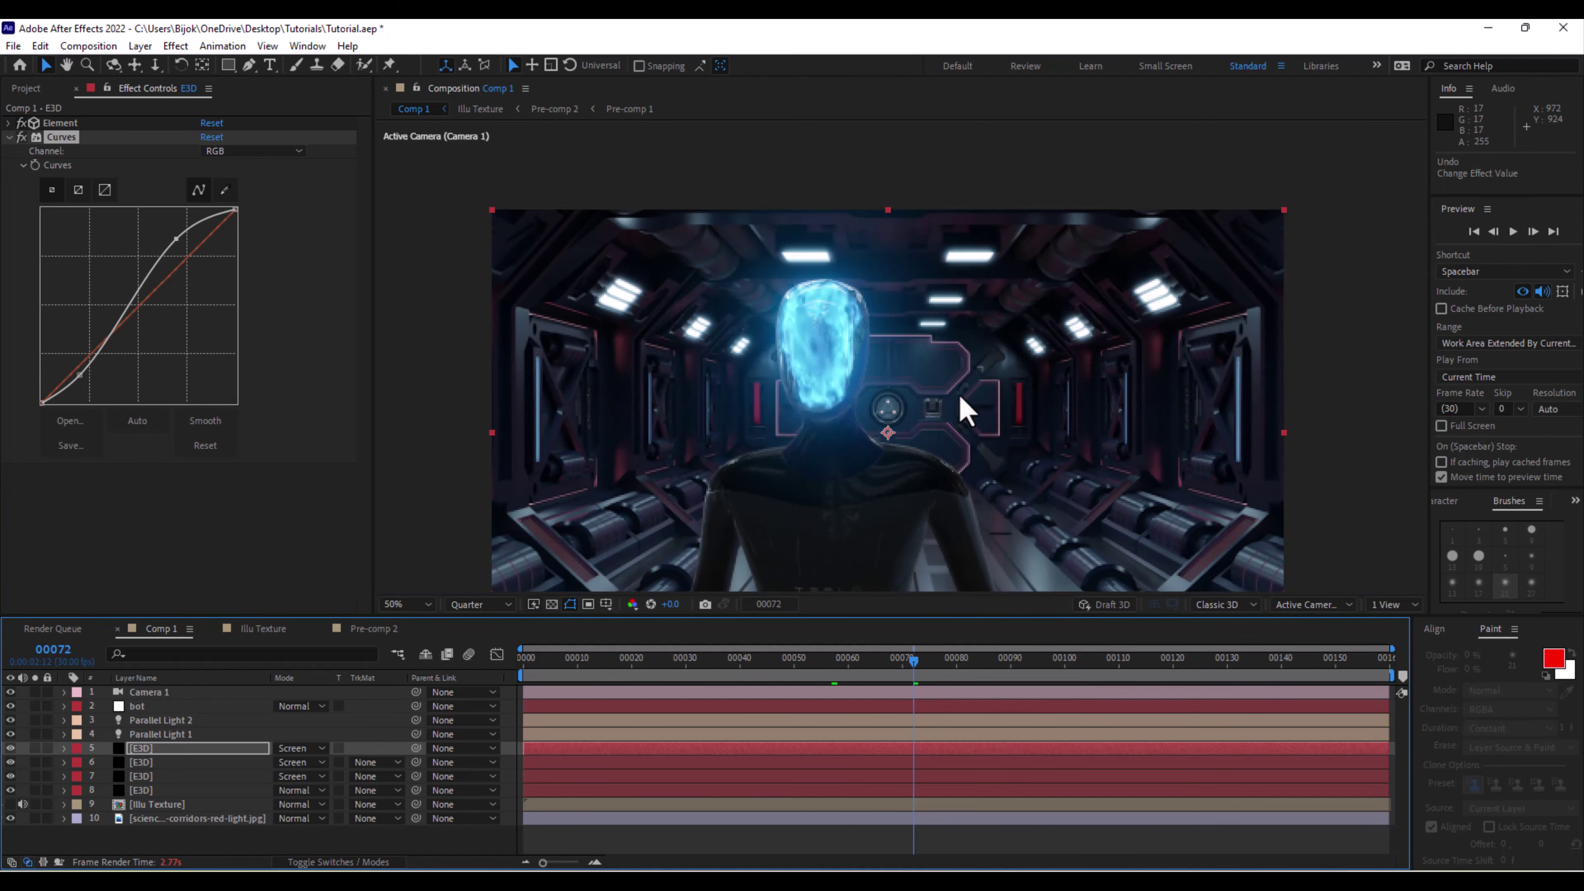
scroll(961, 407, up, 2)
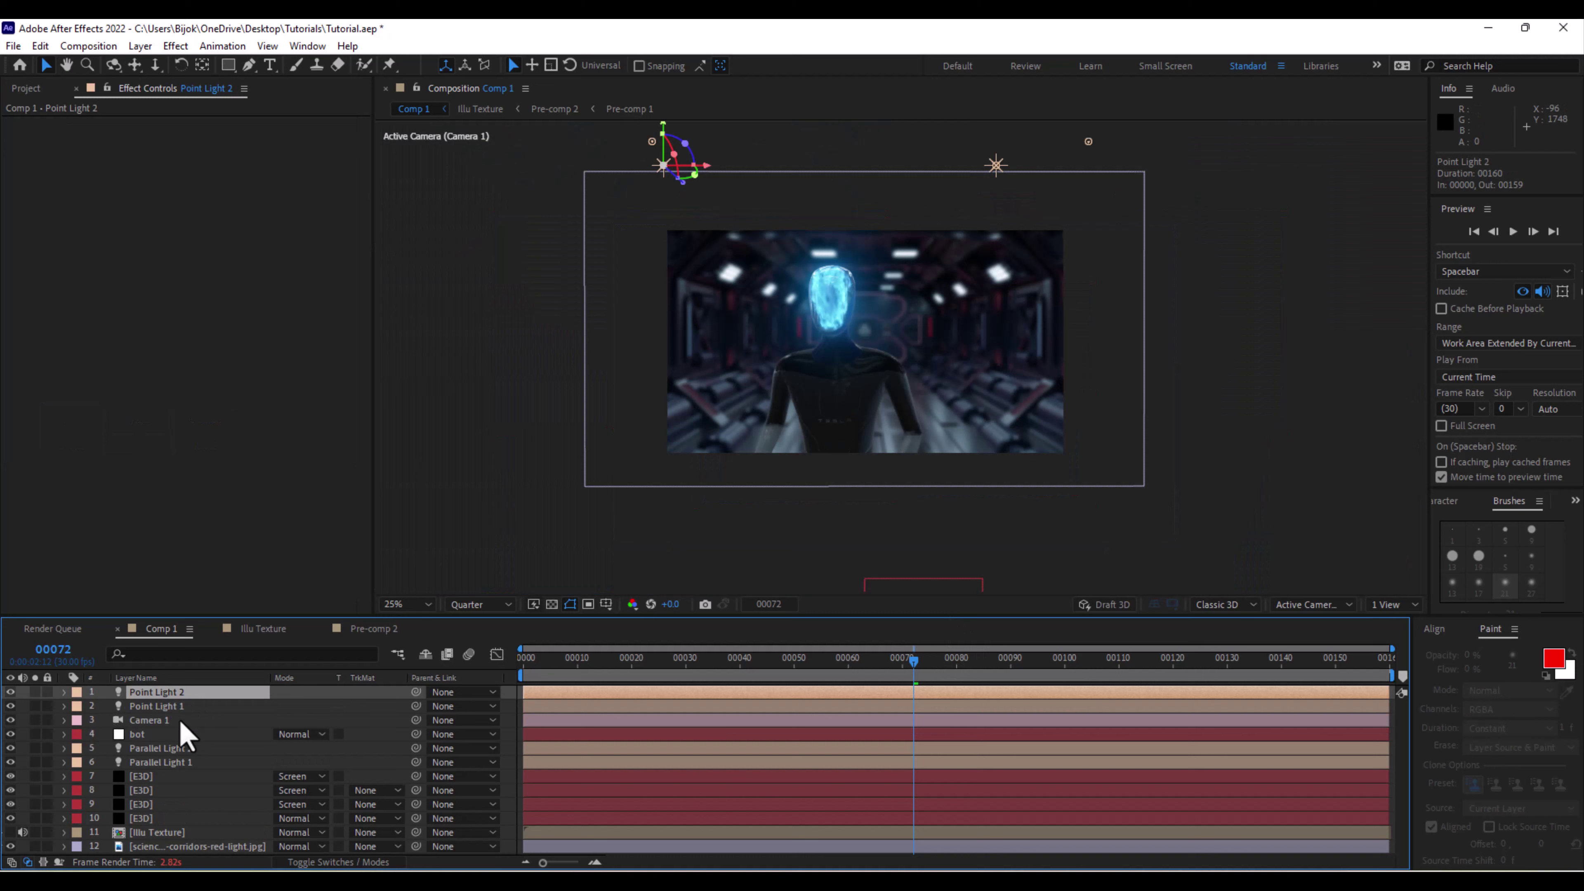
Pre-compose all layers of Comp 1, moving all attributes into the new composition.
key(ctrl+a)
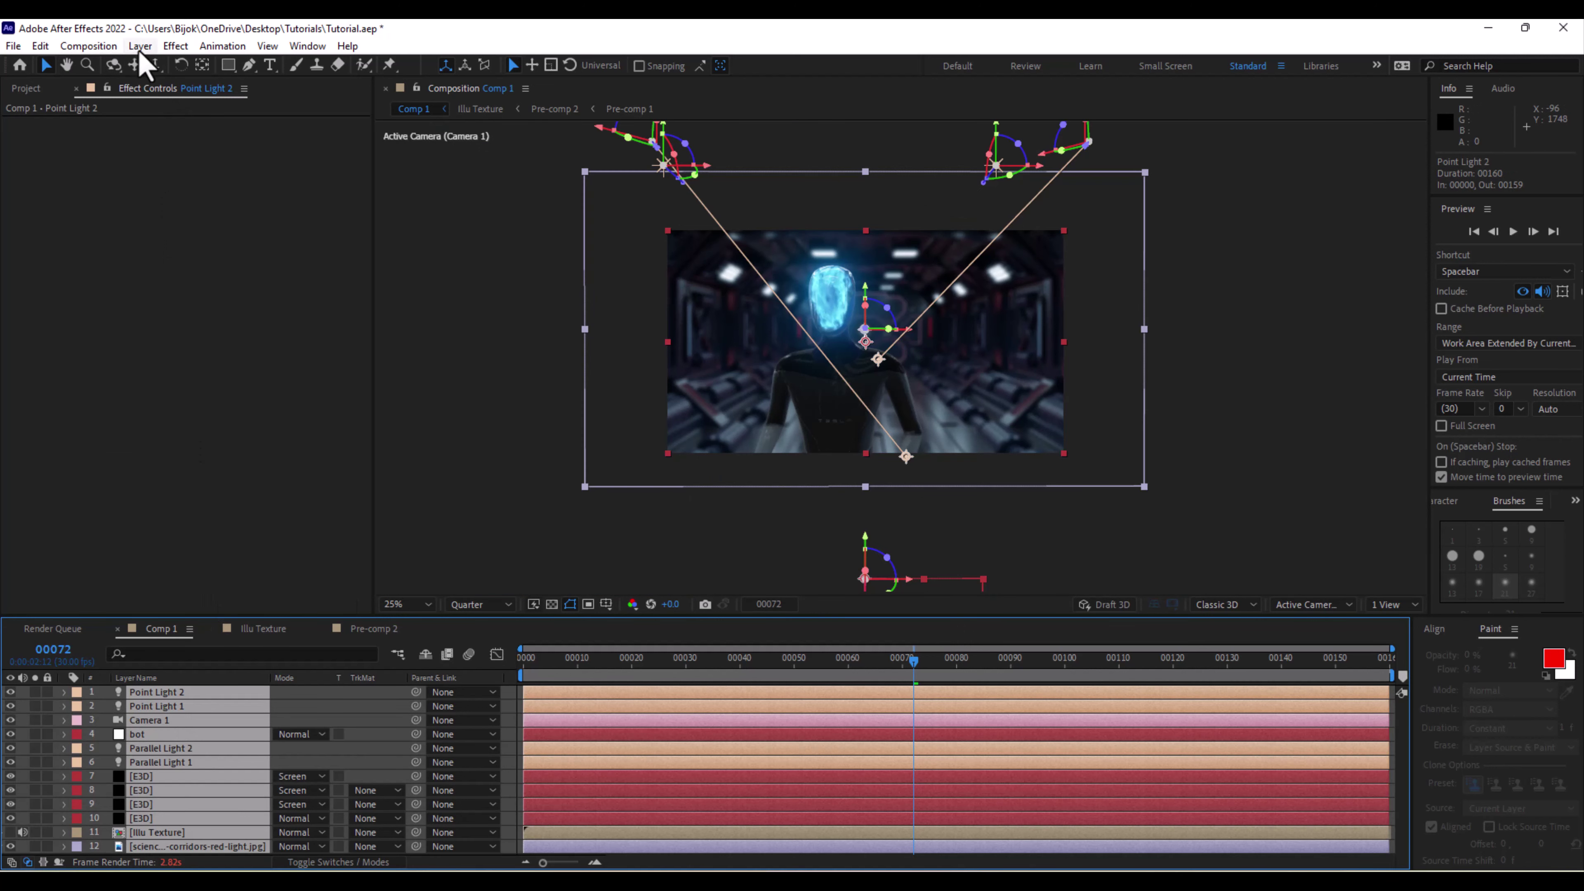
click(140, 47)
click(195, 604)
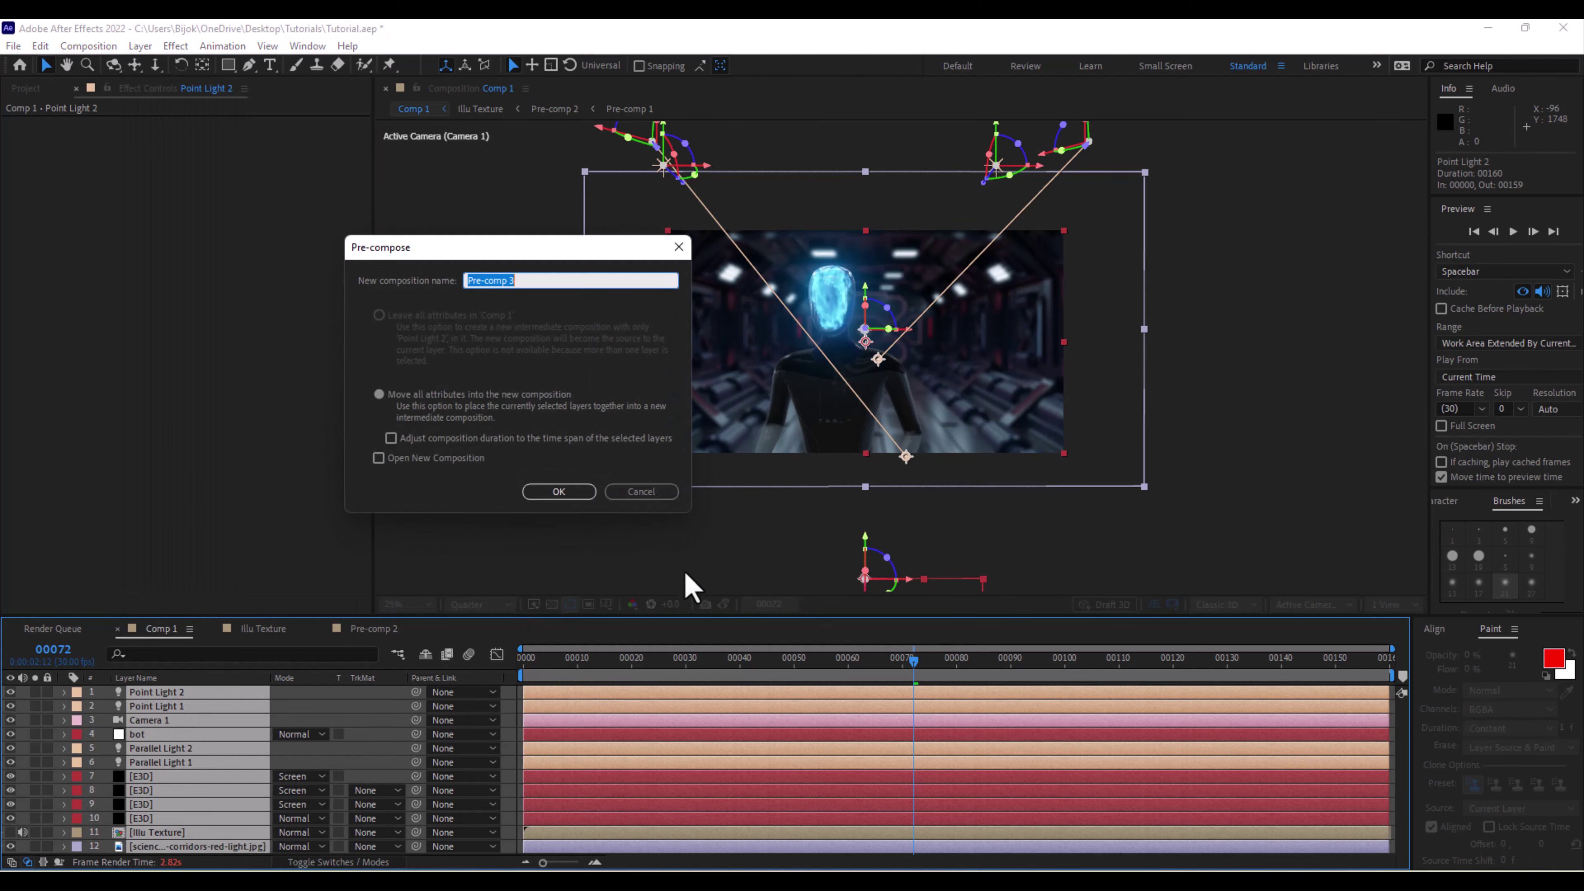
click(560, 491)
Create an adjustment layer above the pre-comp, apply Magic Bullet Looks to it and open the look editor.
right_click(183, 762)
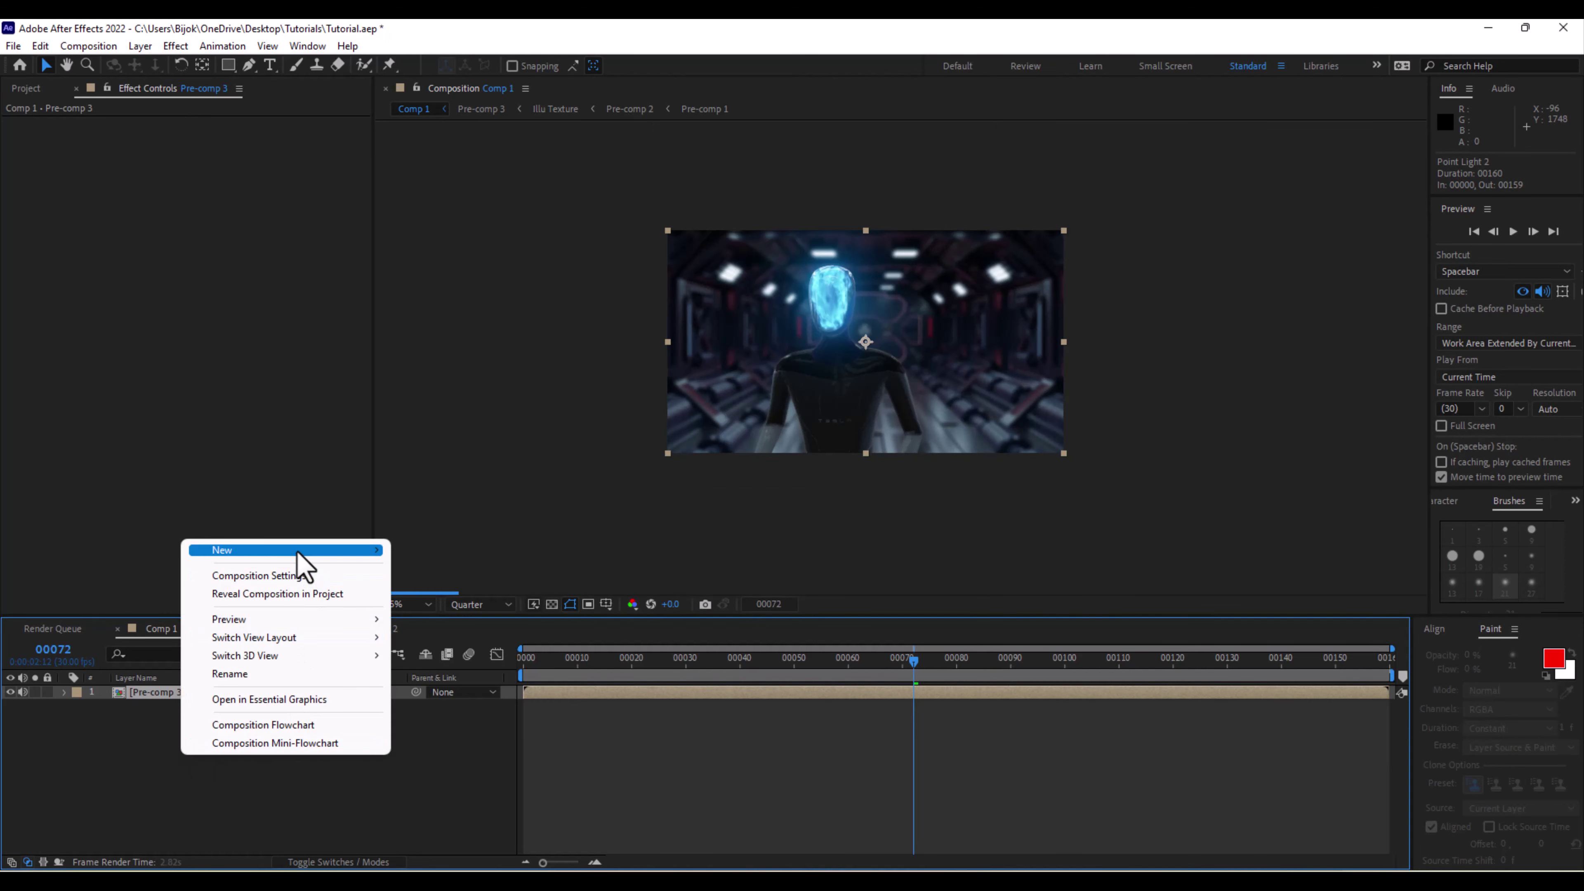
mouse_move(298, 551)
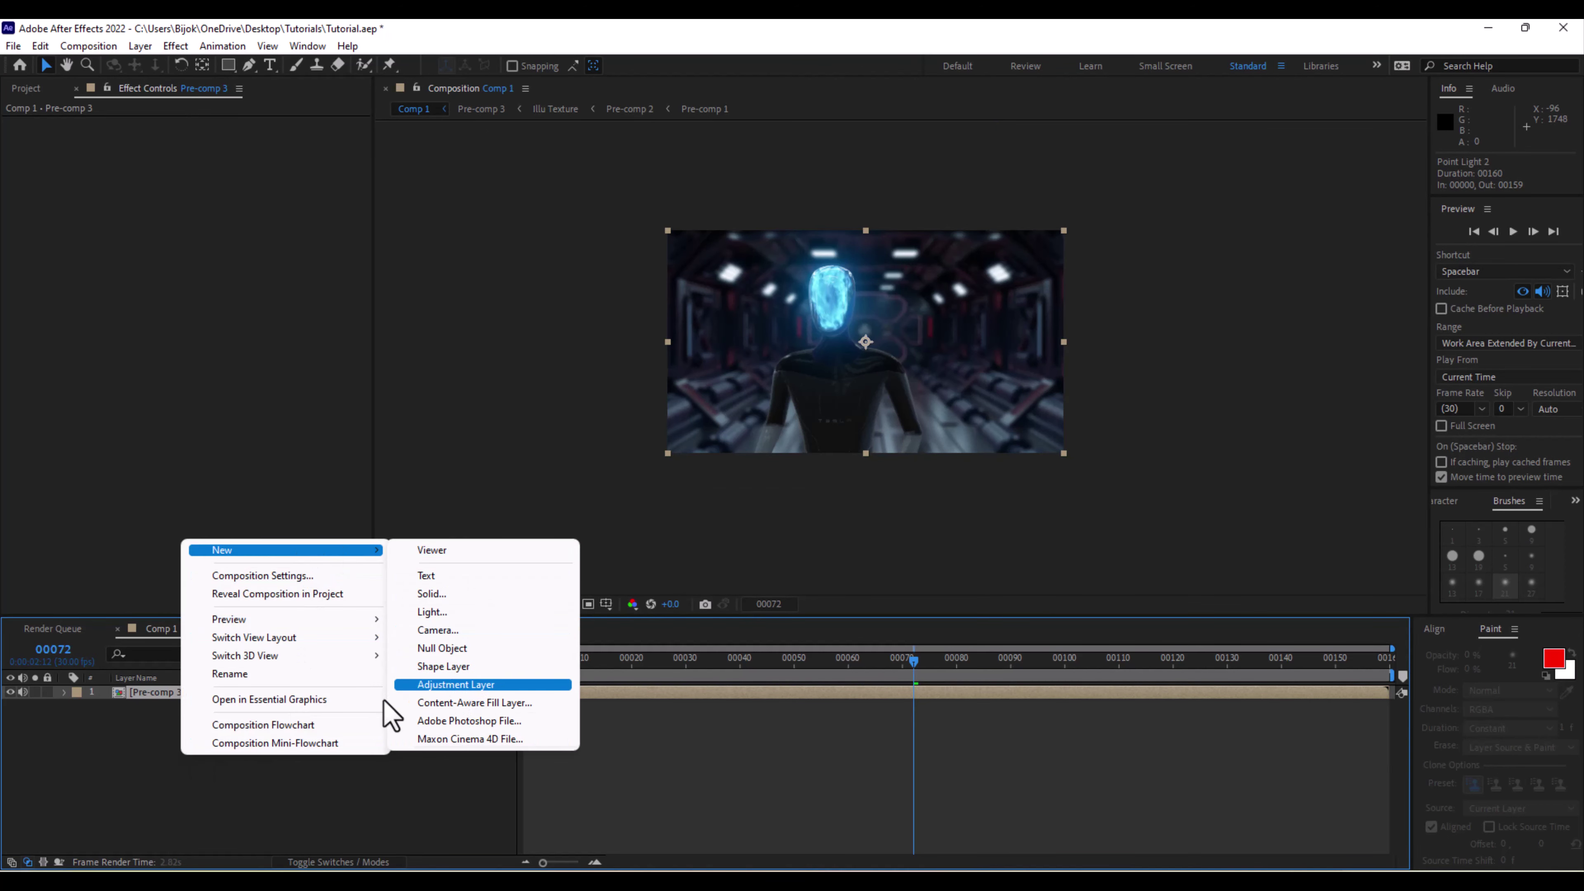
key(Return)
click(176, 46)
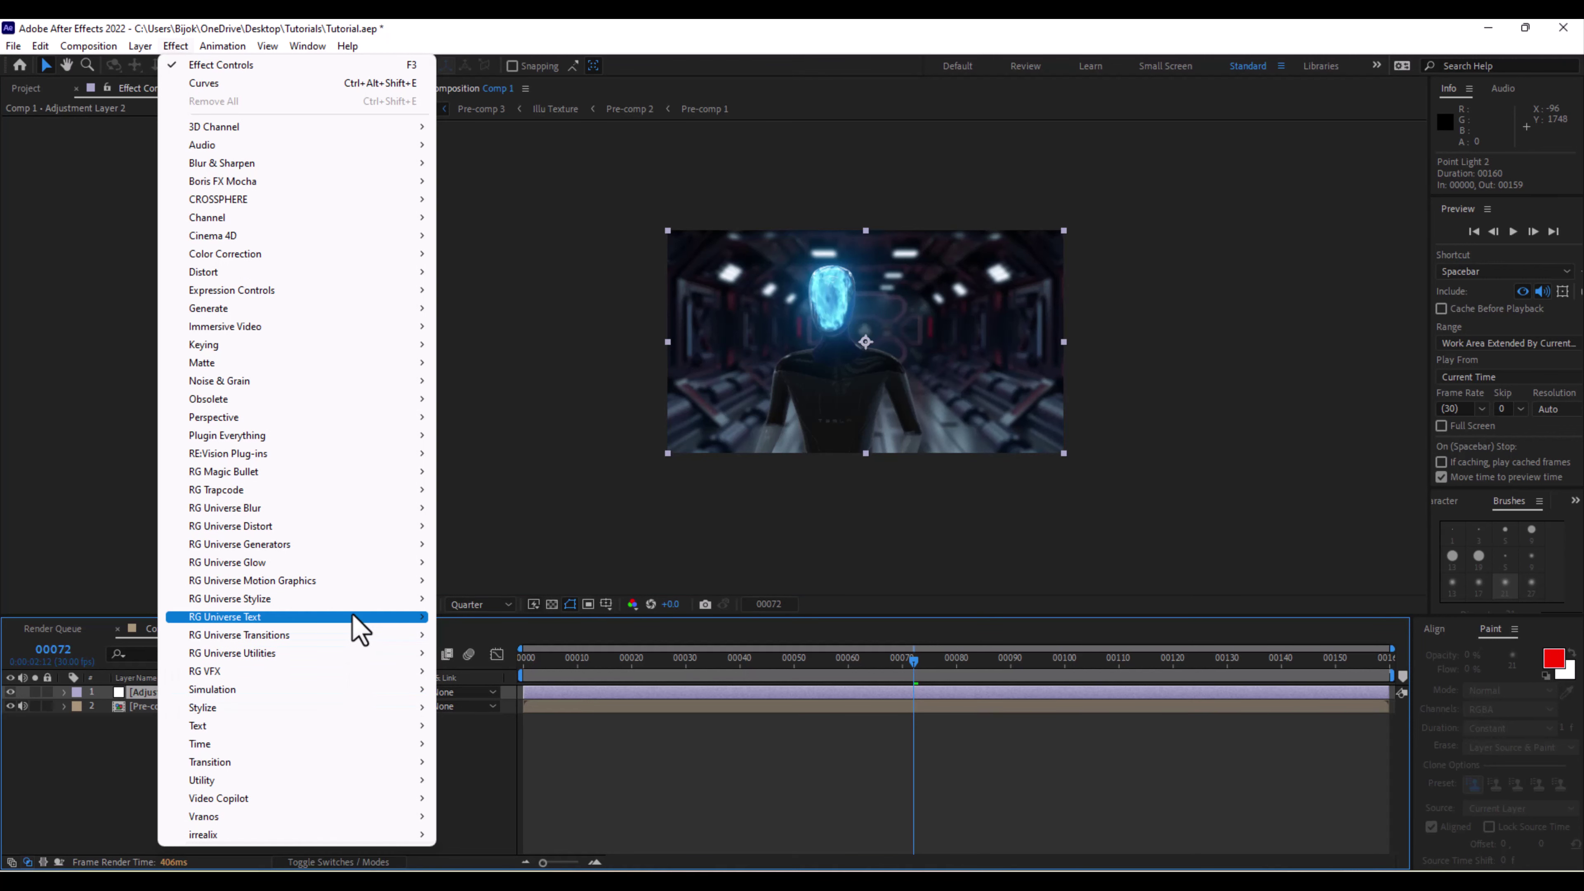
mouse_move(334, 478)
click(479, 544)
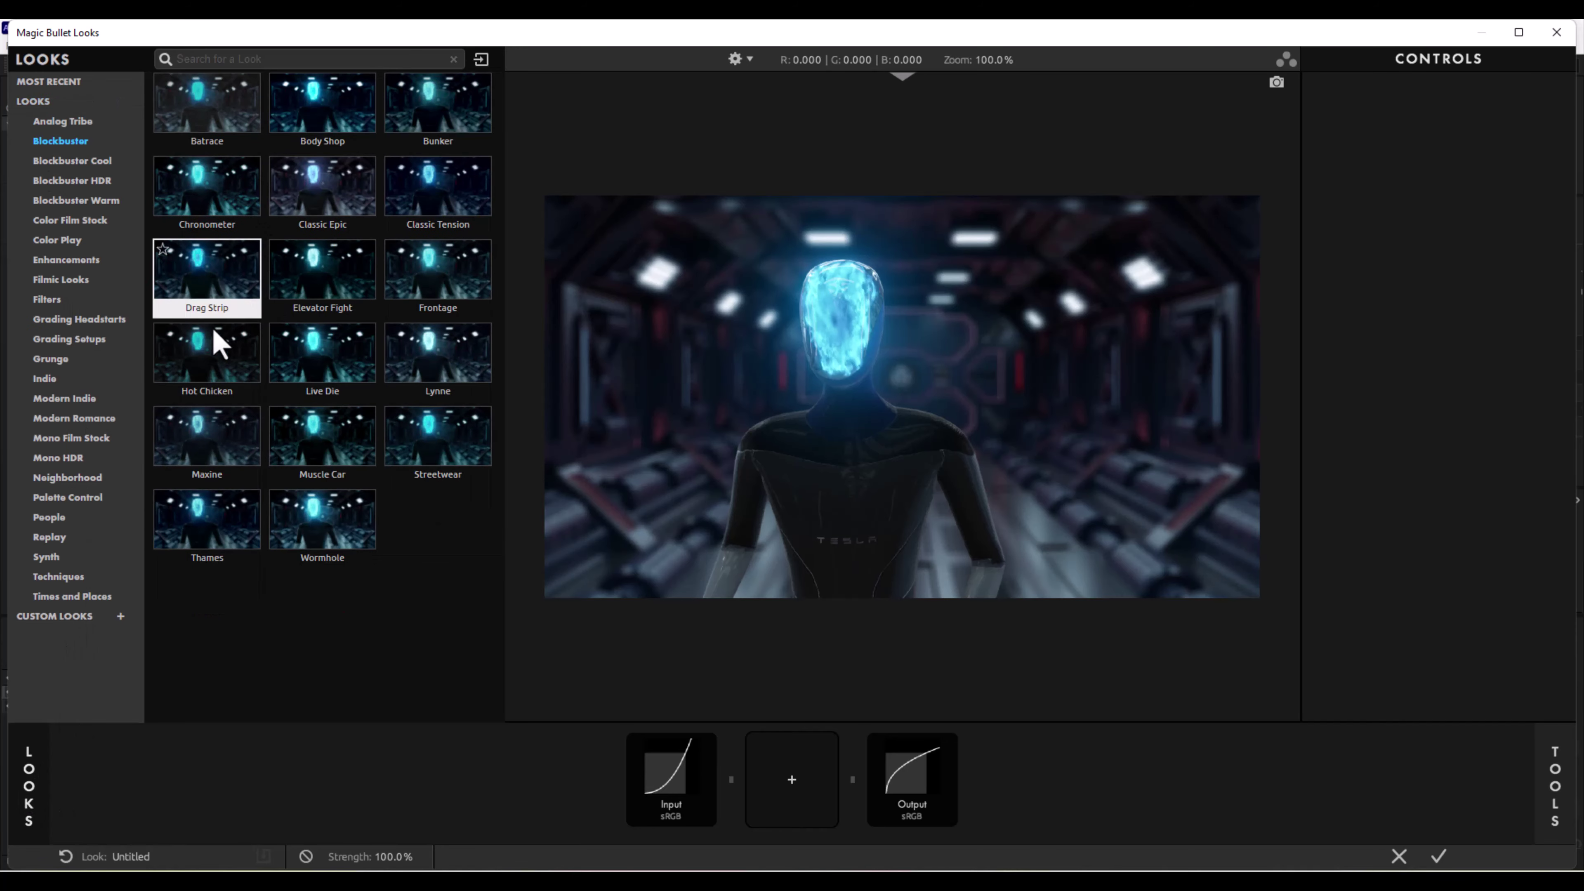
Try out Blockbuster looks such as Hot Chicken, Elevator Fight, Body Shop and Batrace on the robot shot.
click(208, 446)
click(209, 377)
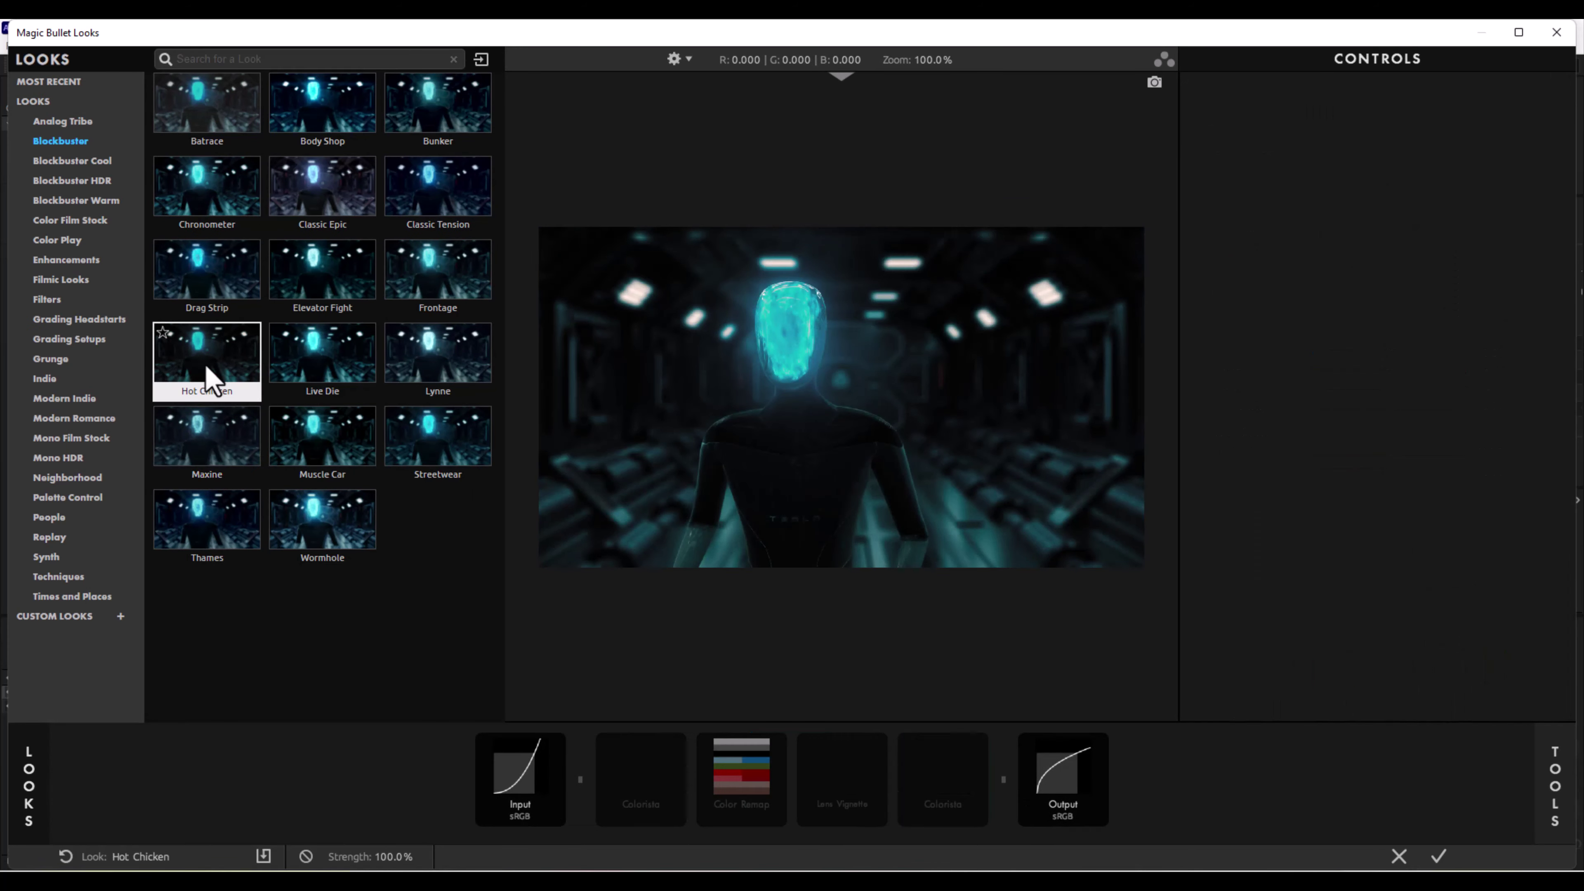
click(335, 372)
click(345, 268)
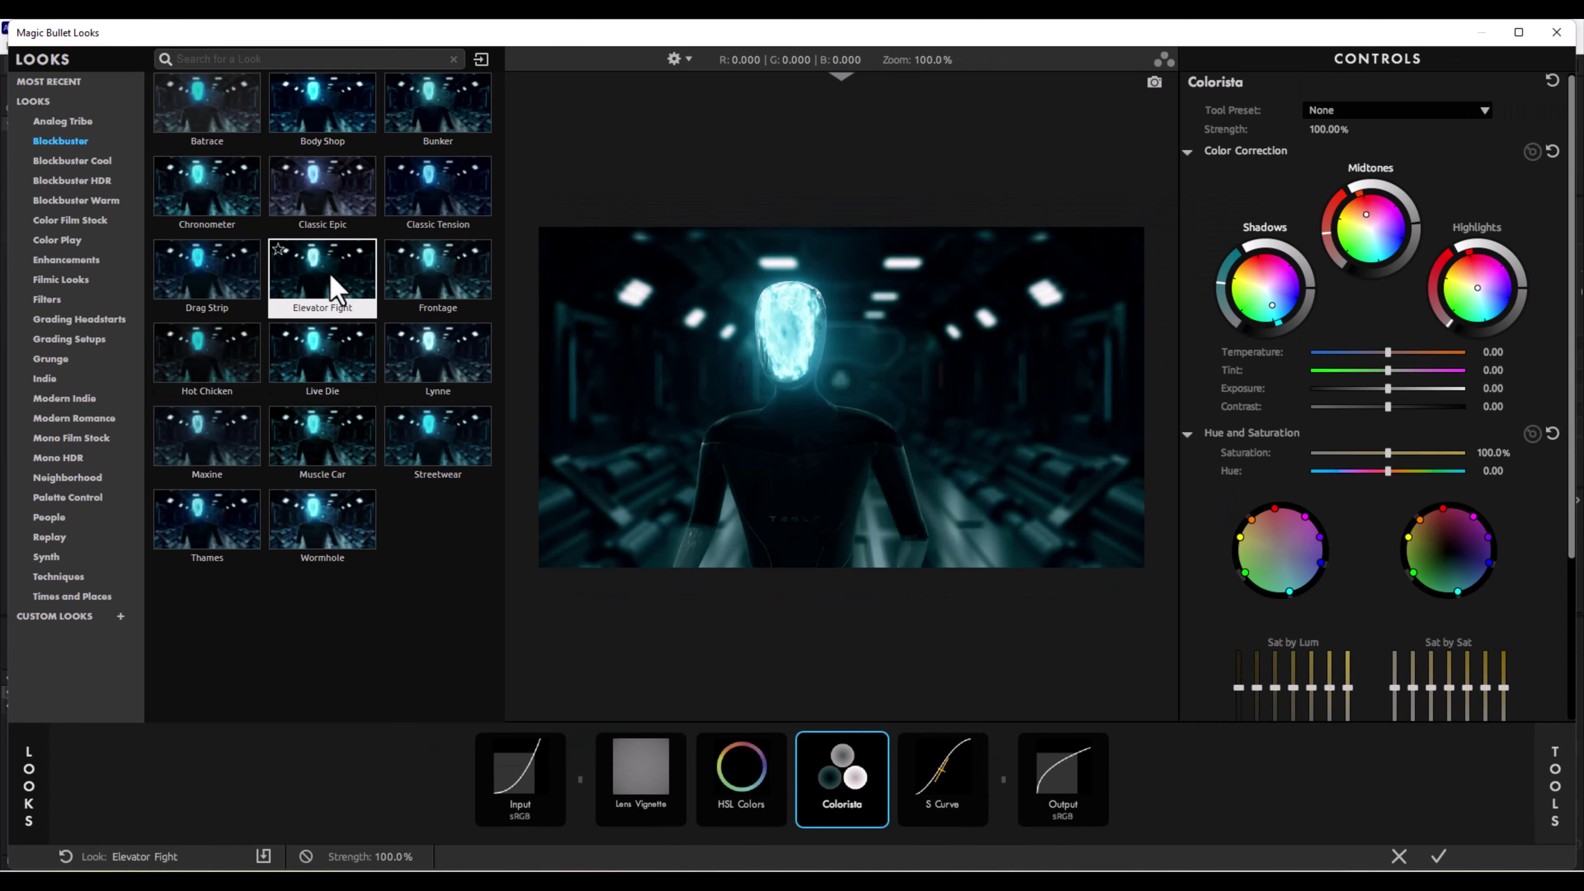
click(326, 208)
click(314, 127)
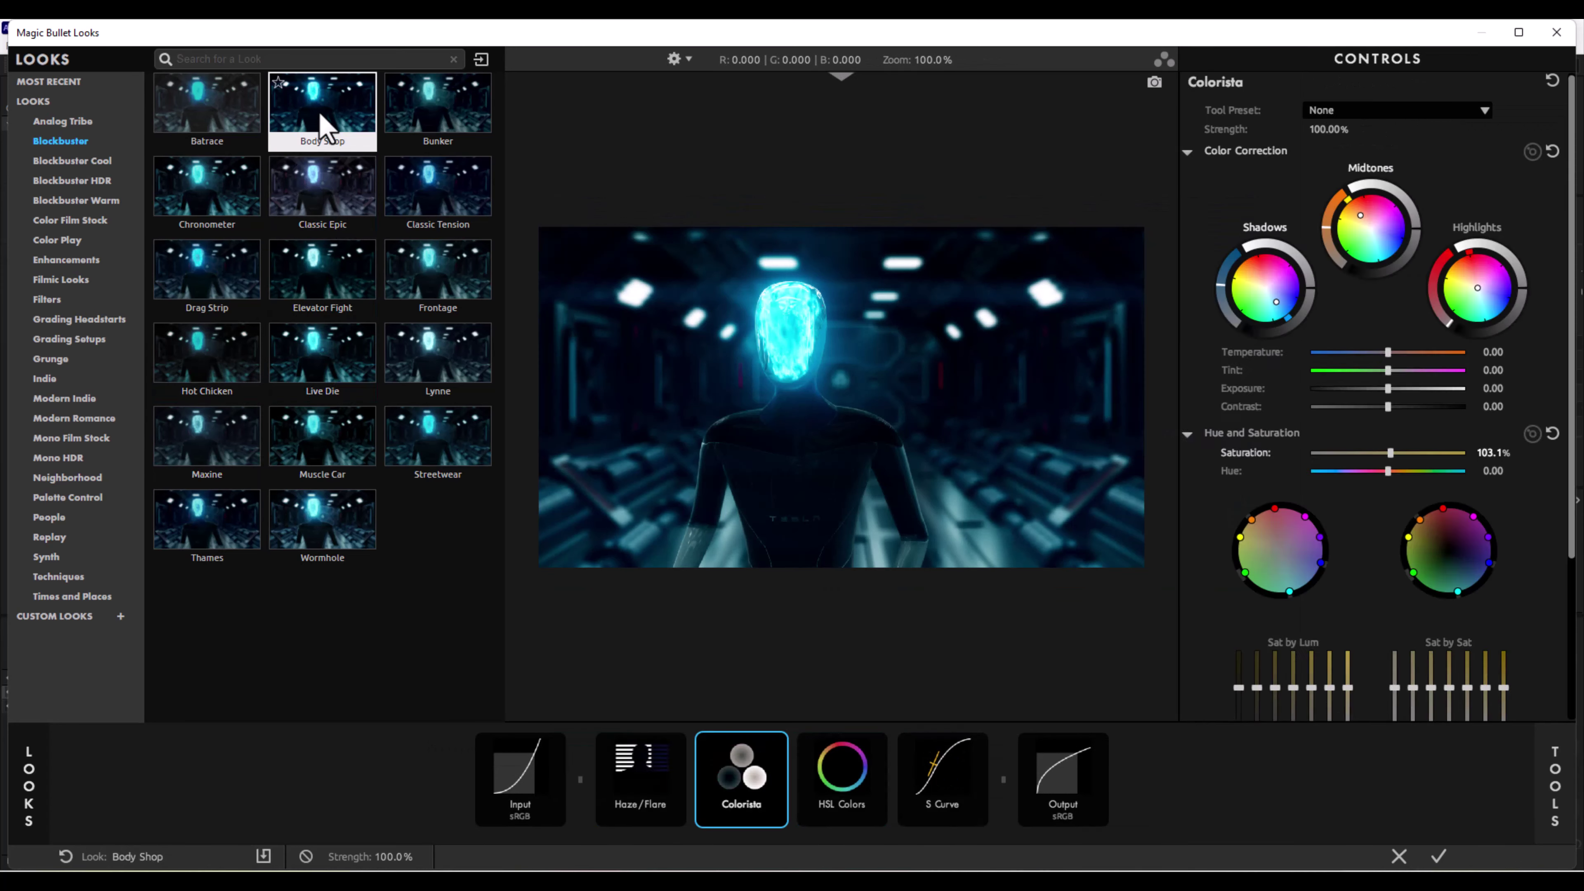
click(219, 132)
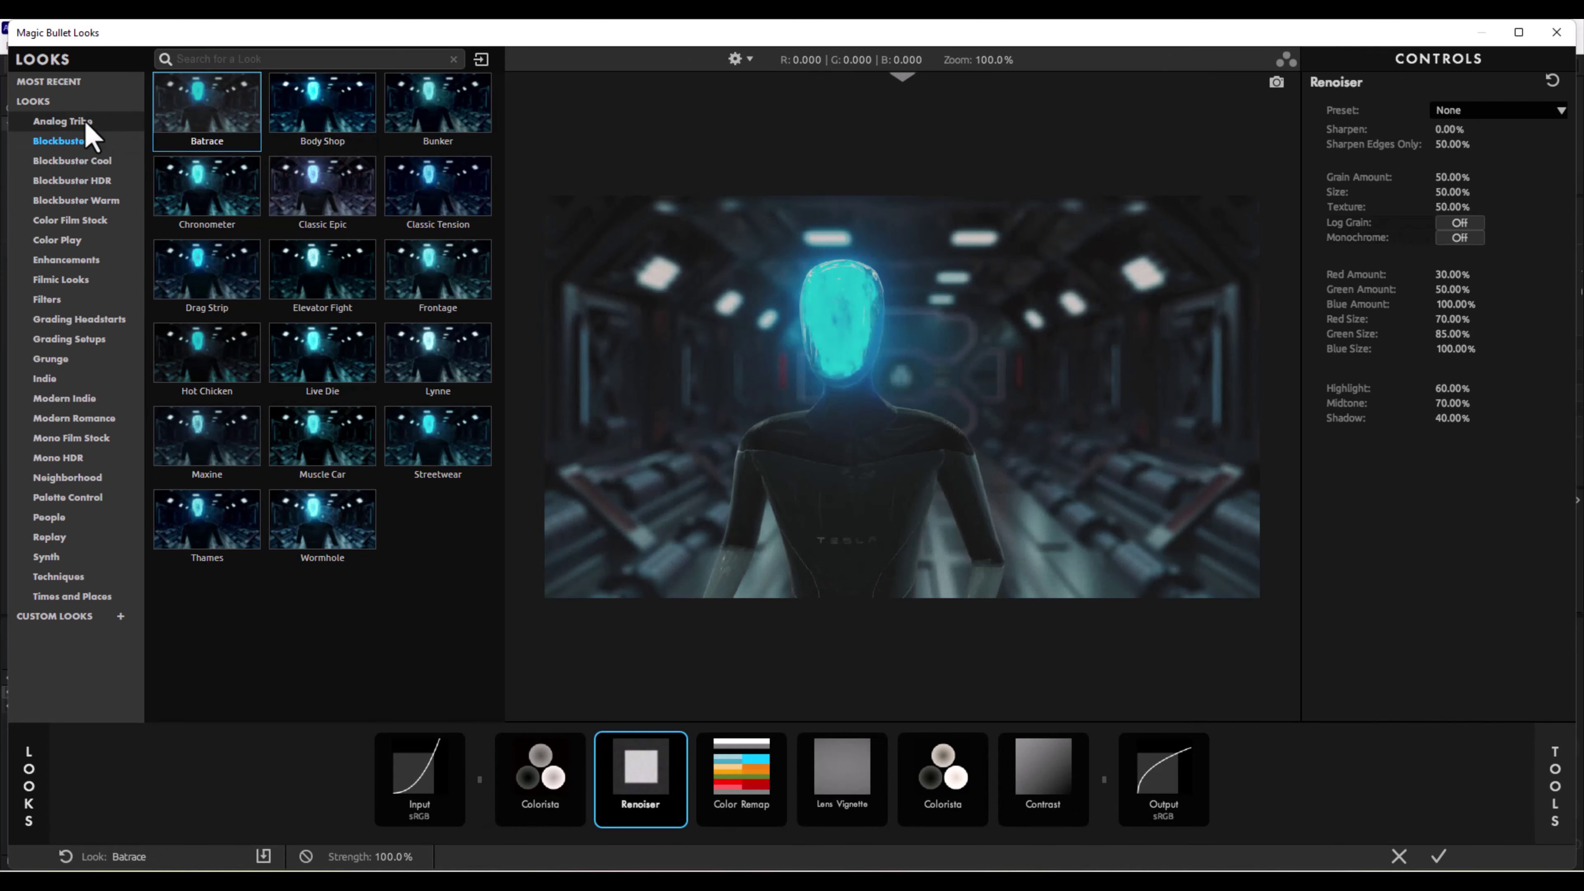
click(63, 121)
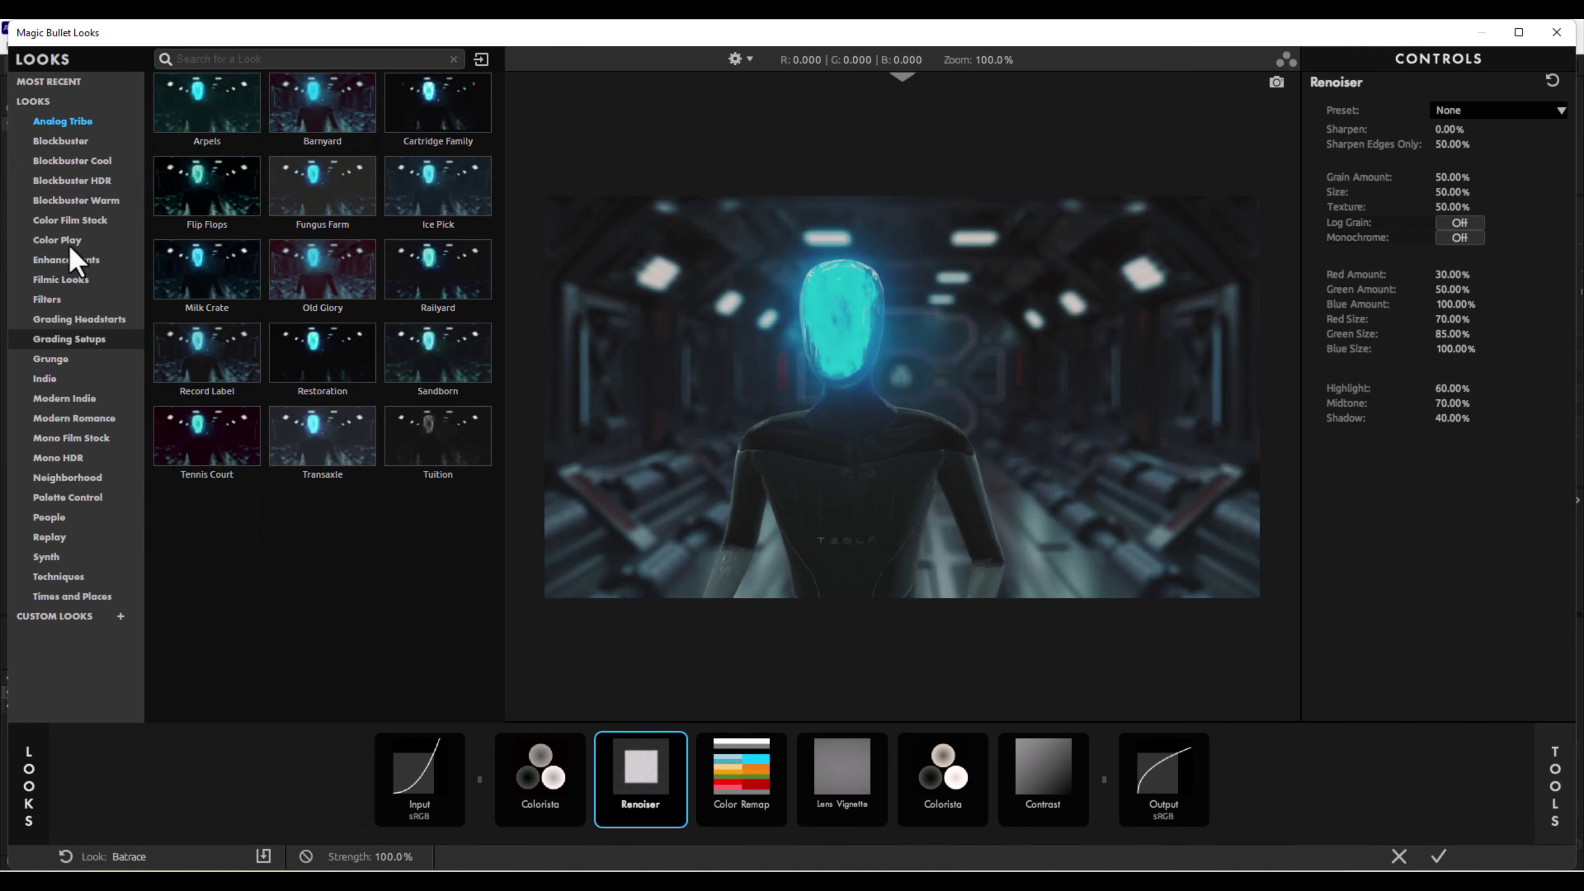
Compare the Blockbuster HDR looks and apply Street Lights People to the adjustment layer.
click(71, 180)
click(218, 134)
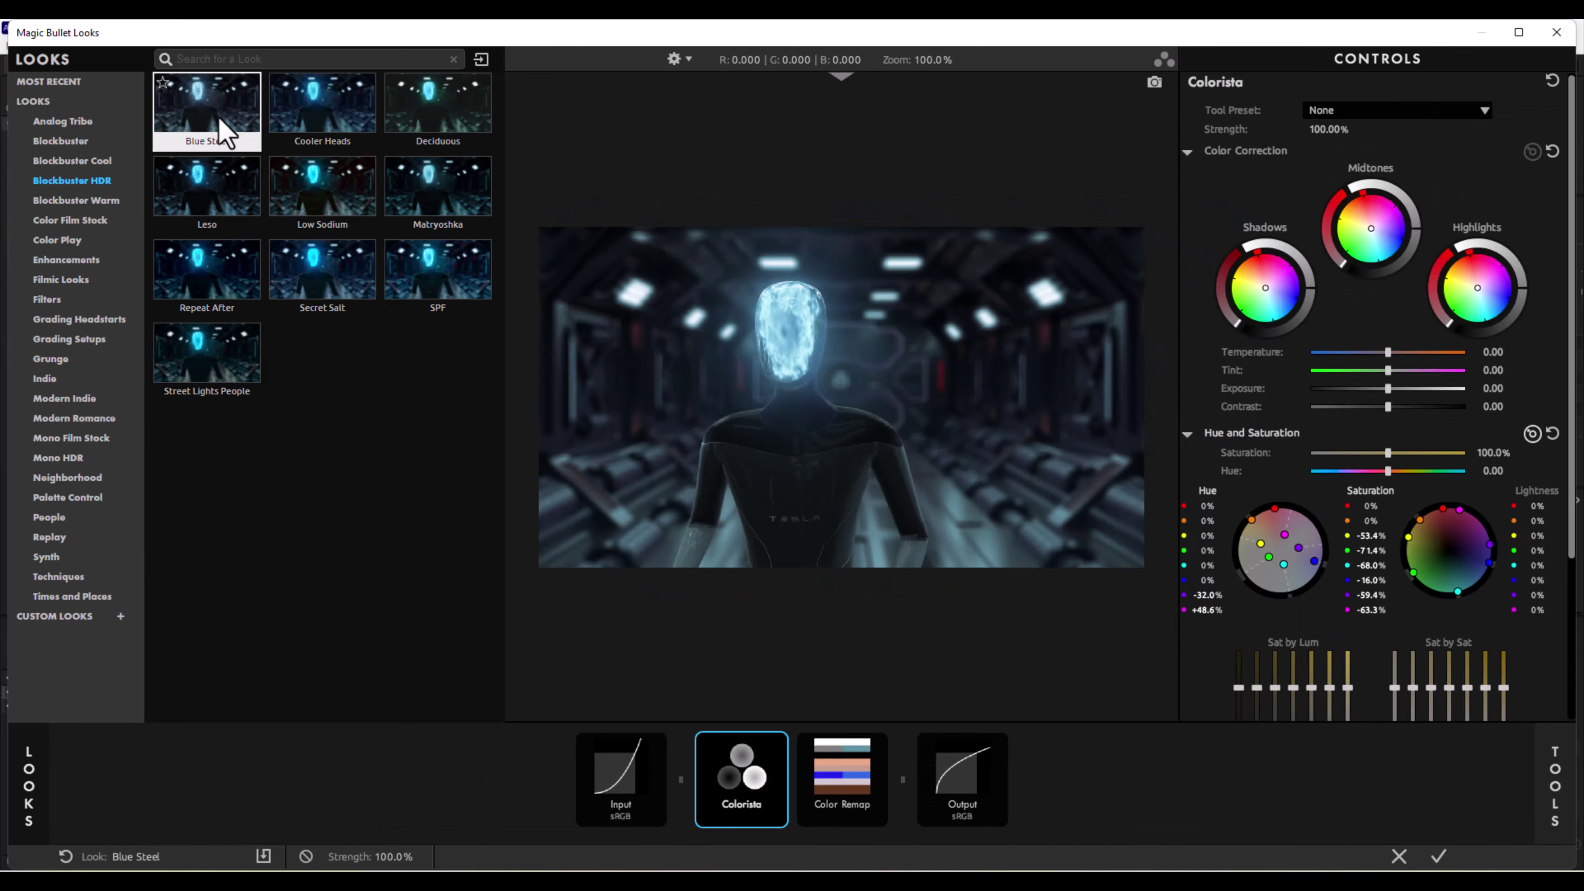
click(343, 203)
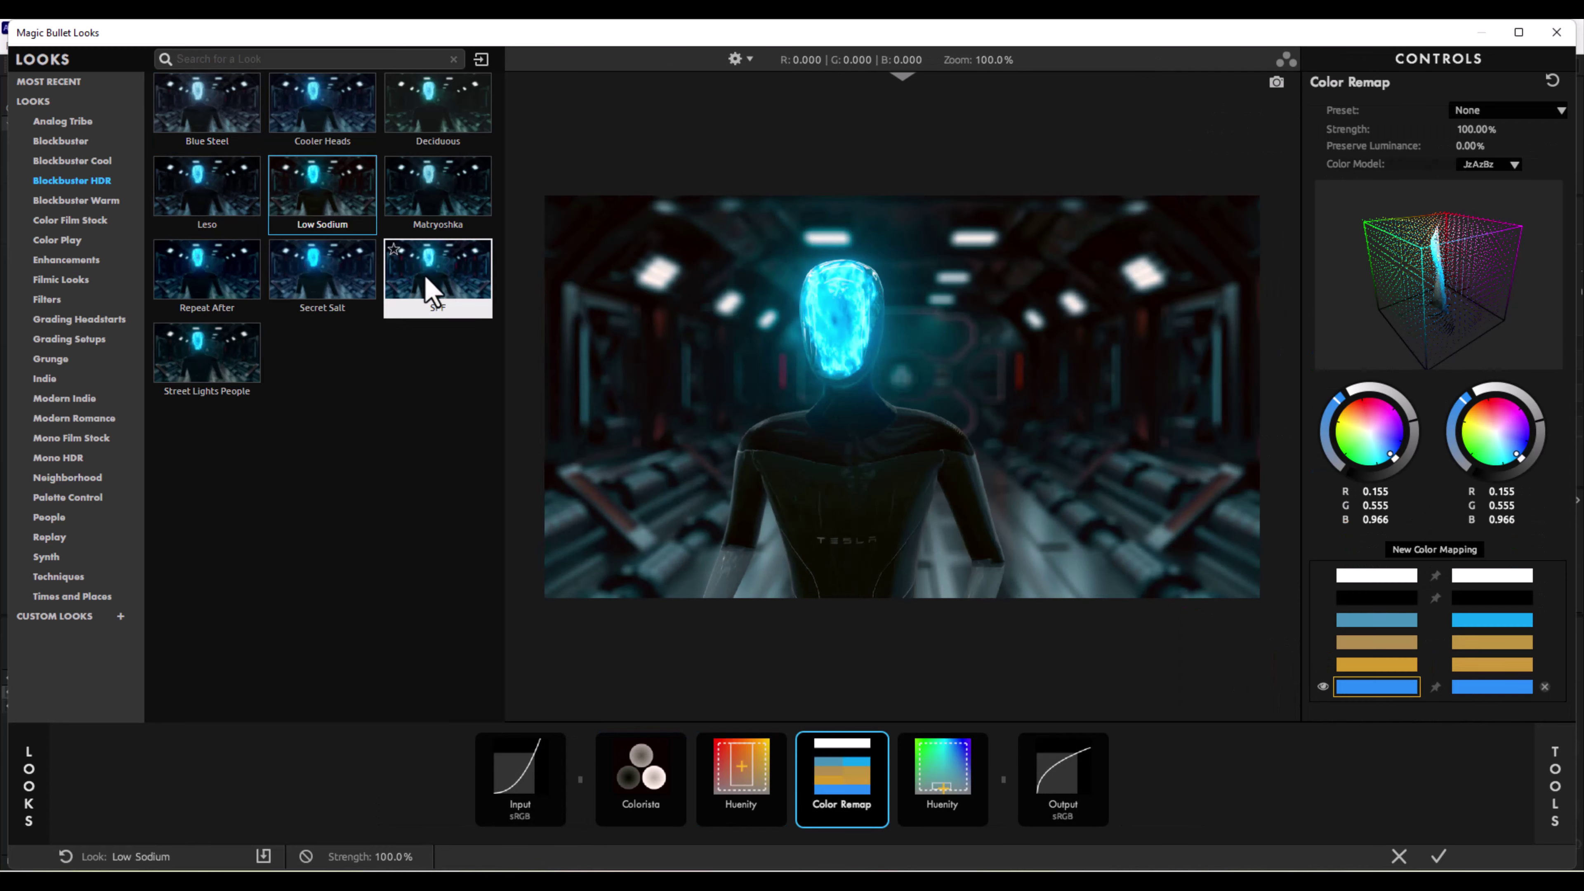
click(434, 282)
click(346, 291)
click(212, 273)
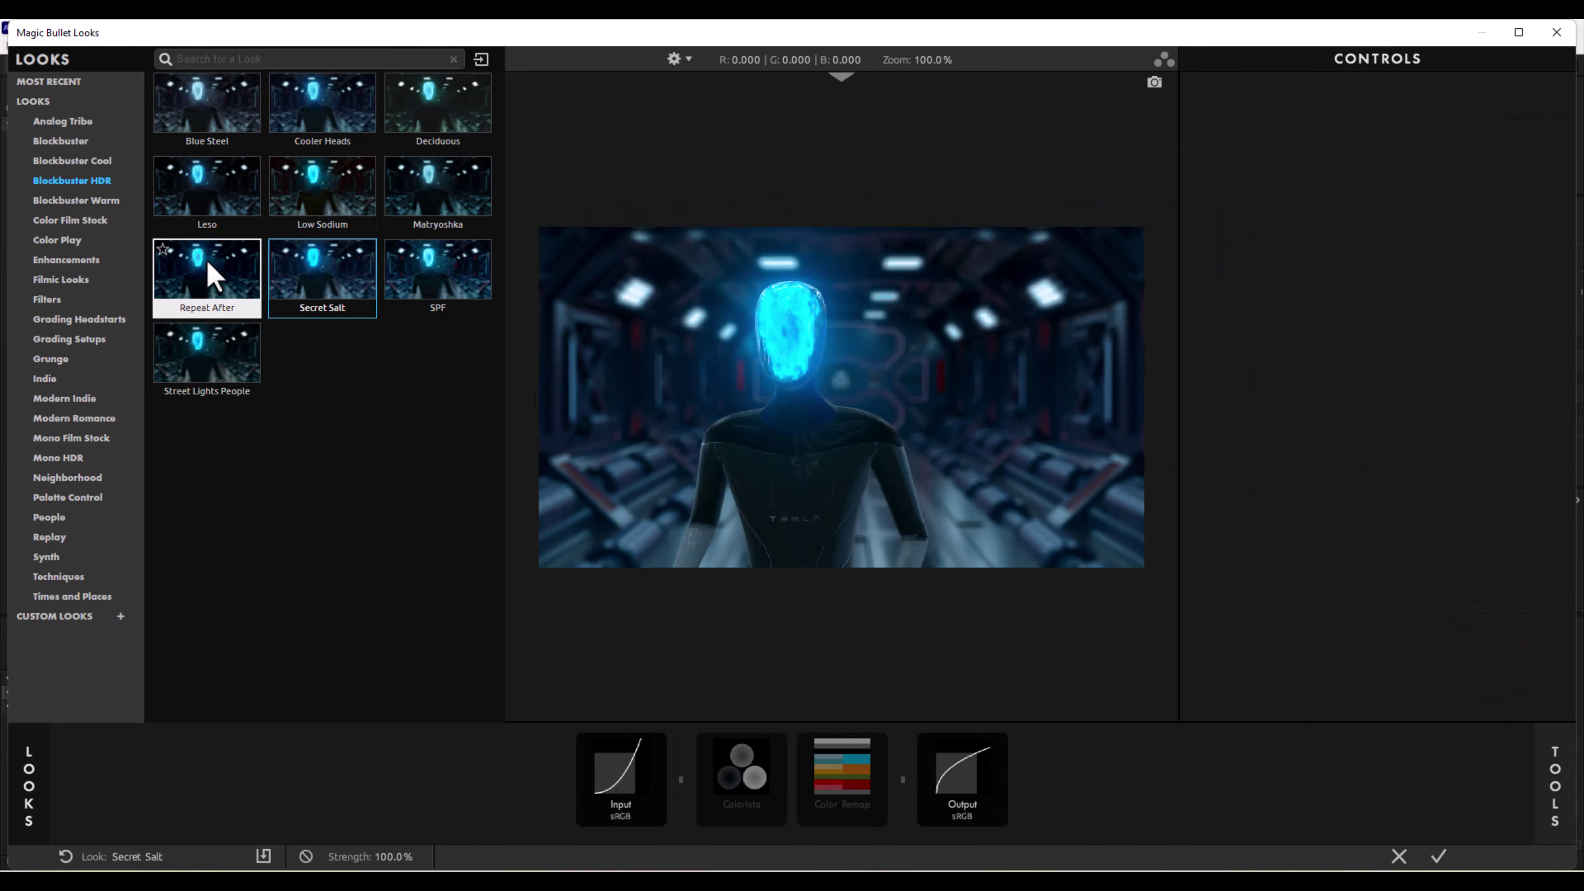
click(242, 384)
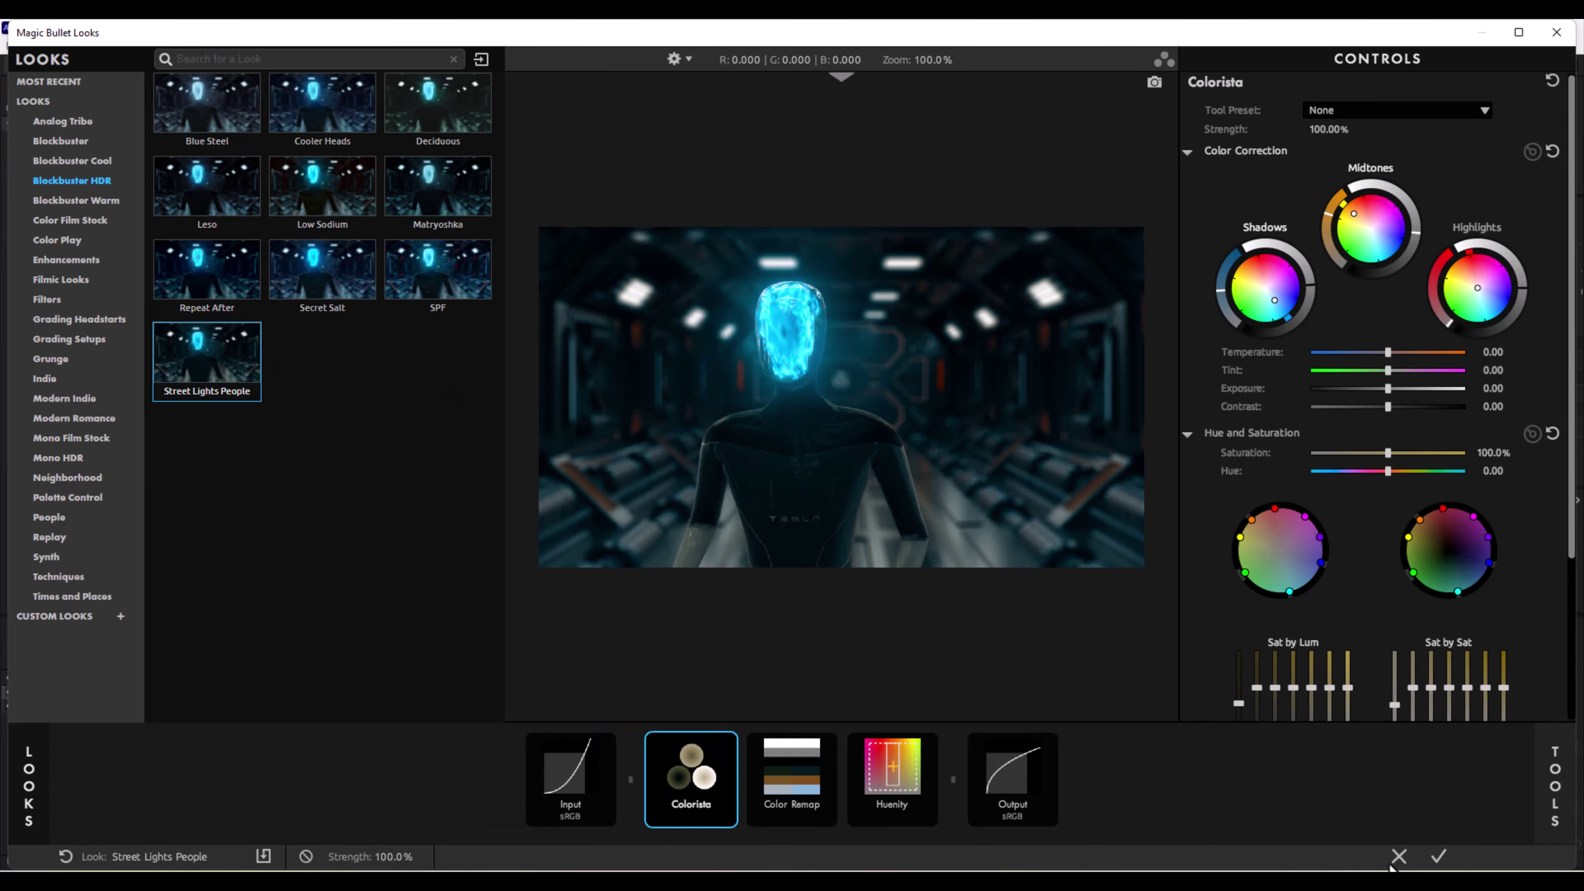
click(1438, 857)
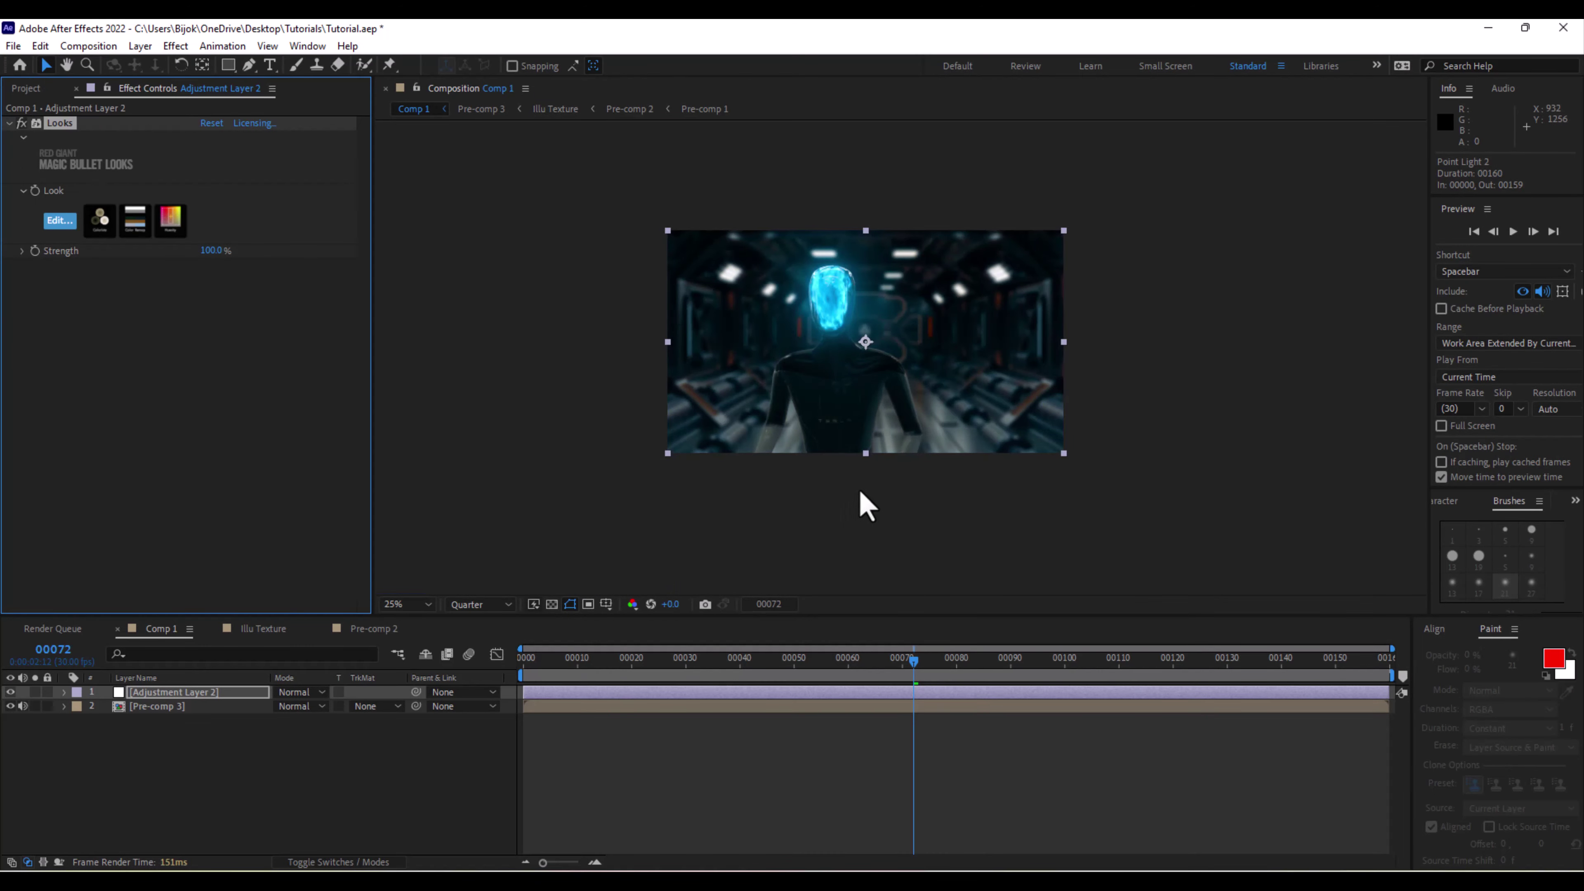
Try to create a new solid layer in Comp 1.
right_click(175, 753)
mouse_move(284, 541)
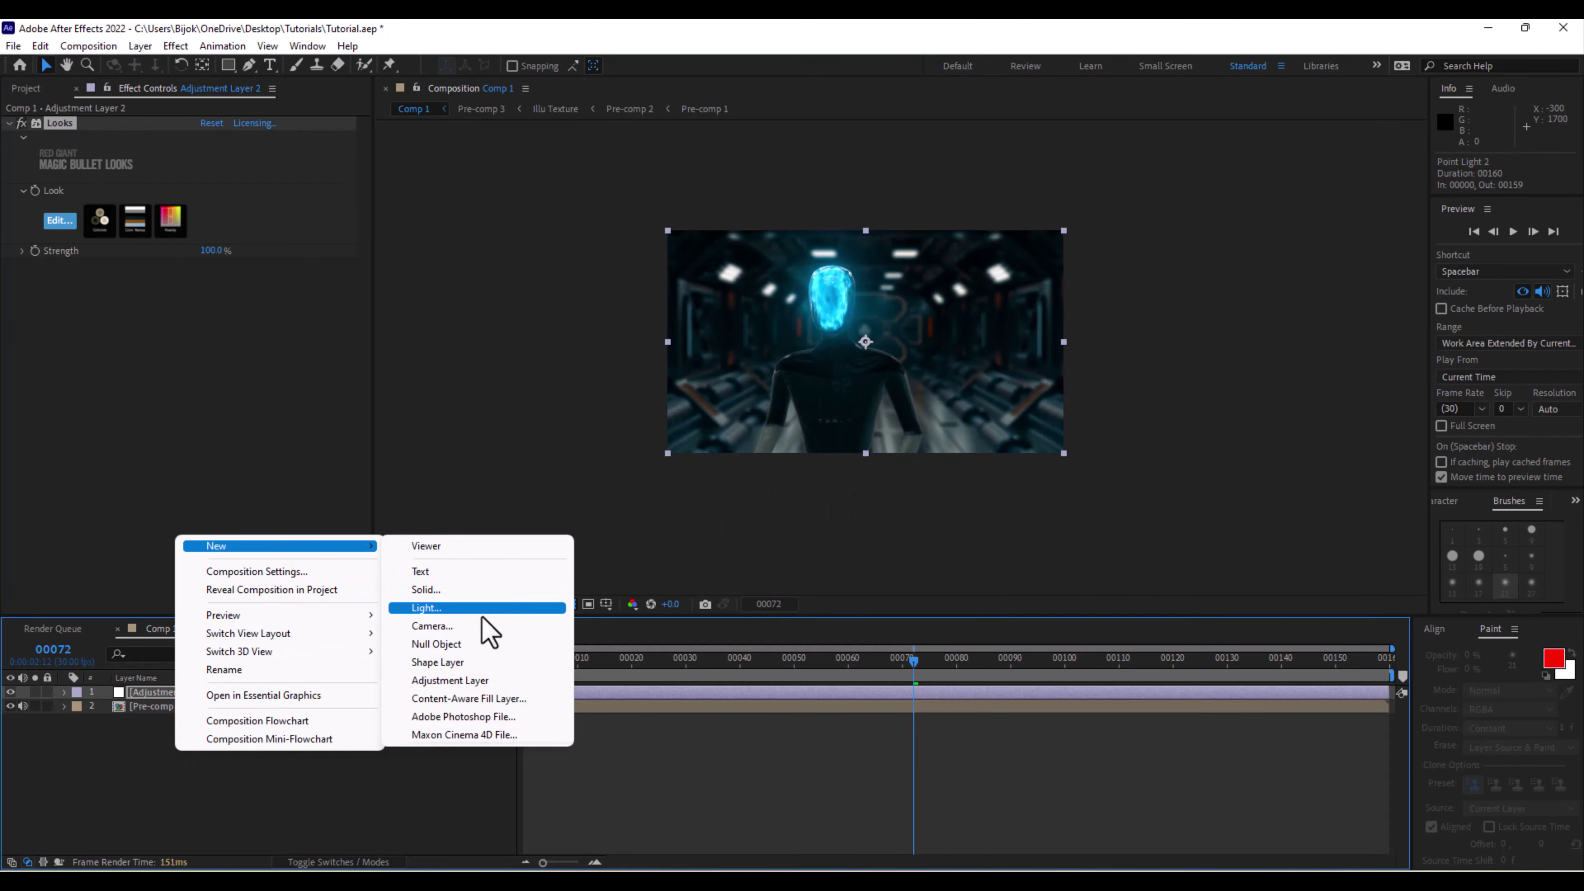
click(473, 590)
click(521, 593)
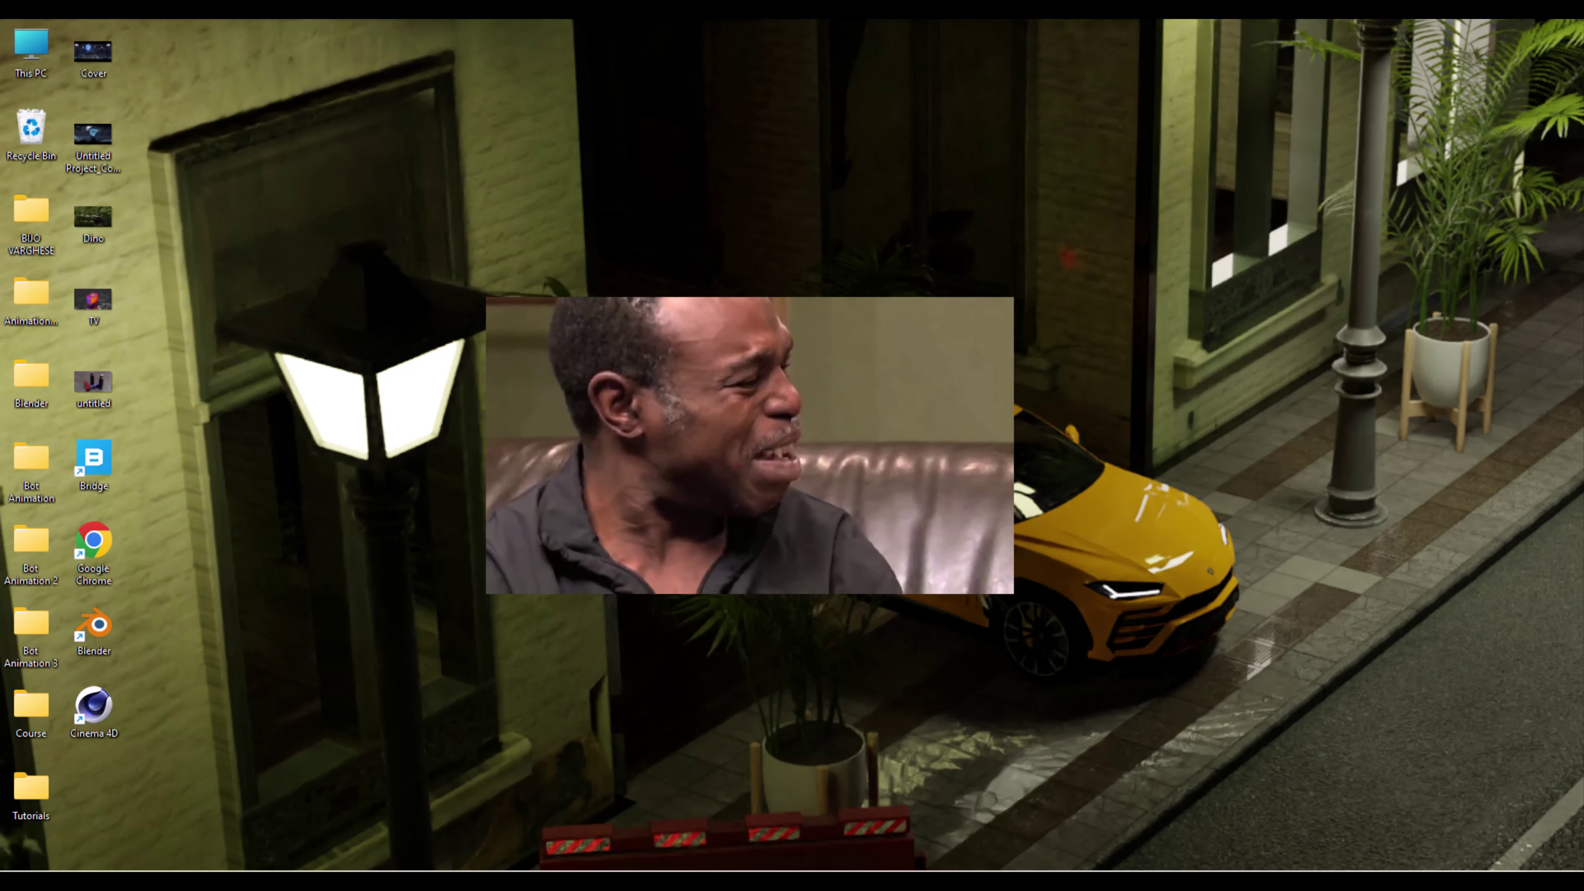
Reopen the Tutorial After Effects project from the Tutorials folder and show the adjustment layer's effect settings.
mouse_move(828, 880)
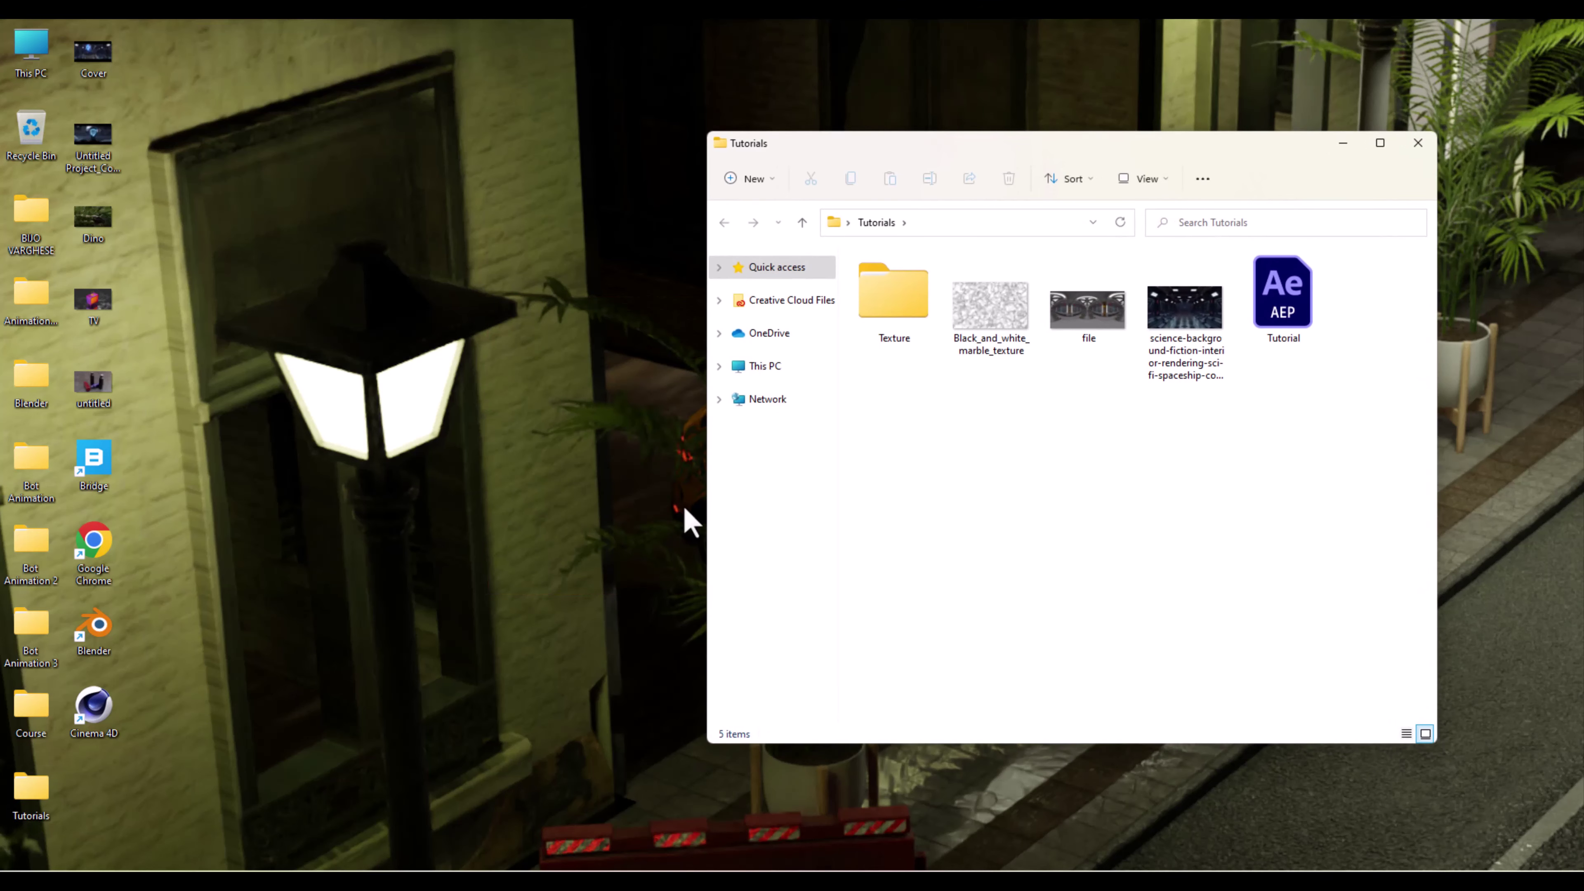
double_click(1300, 332)
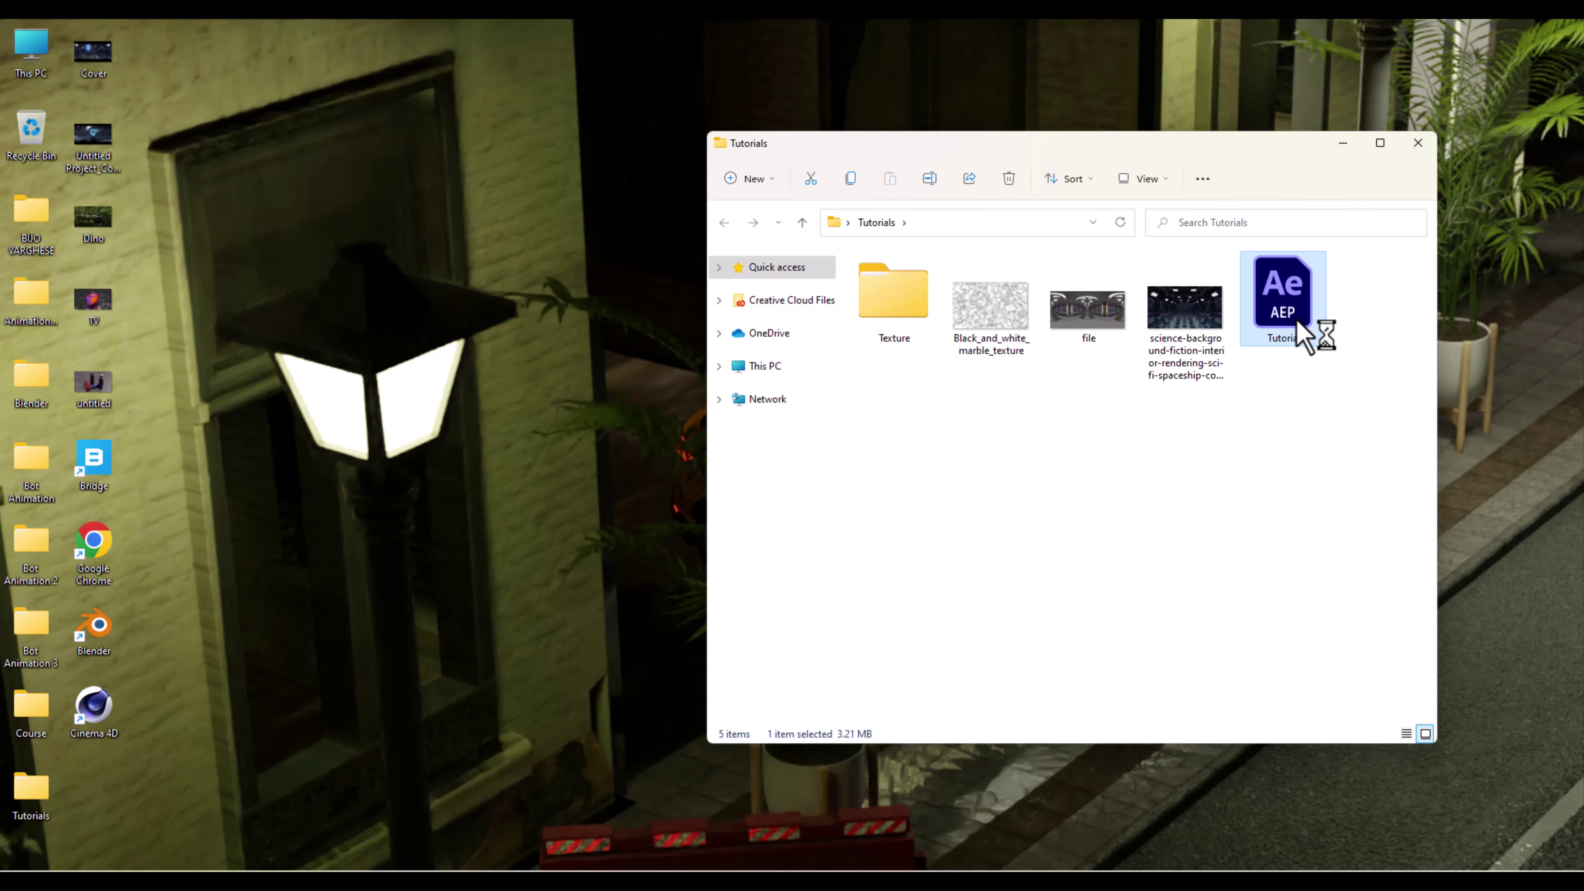
click(1338, 145)
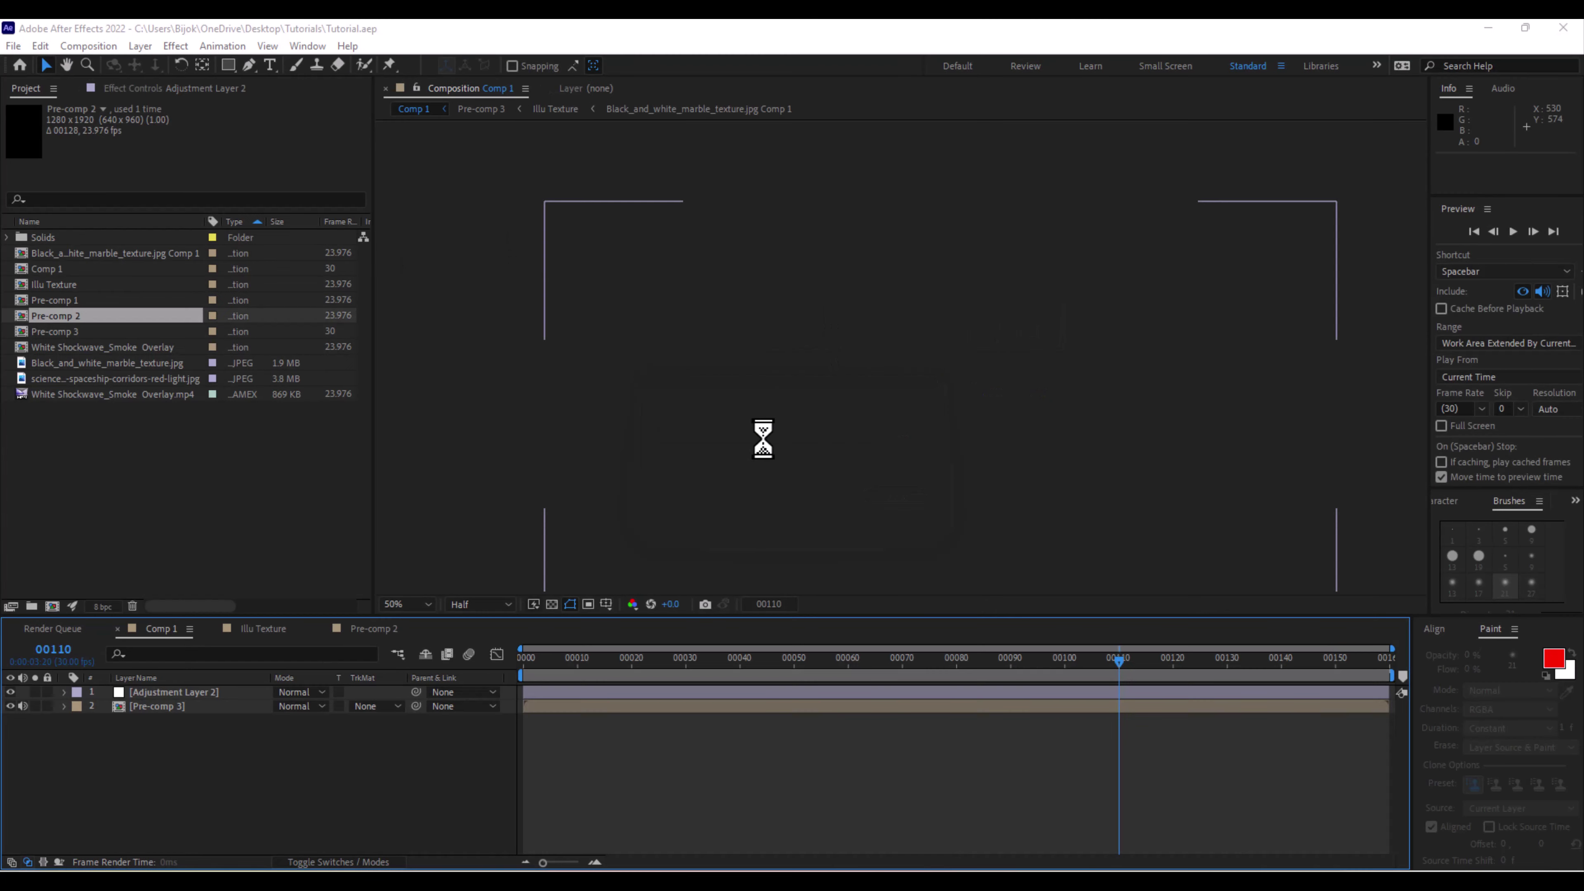
click(156, 692)
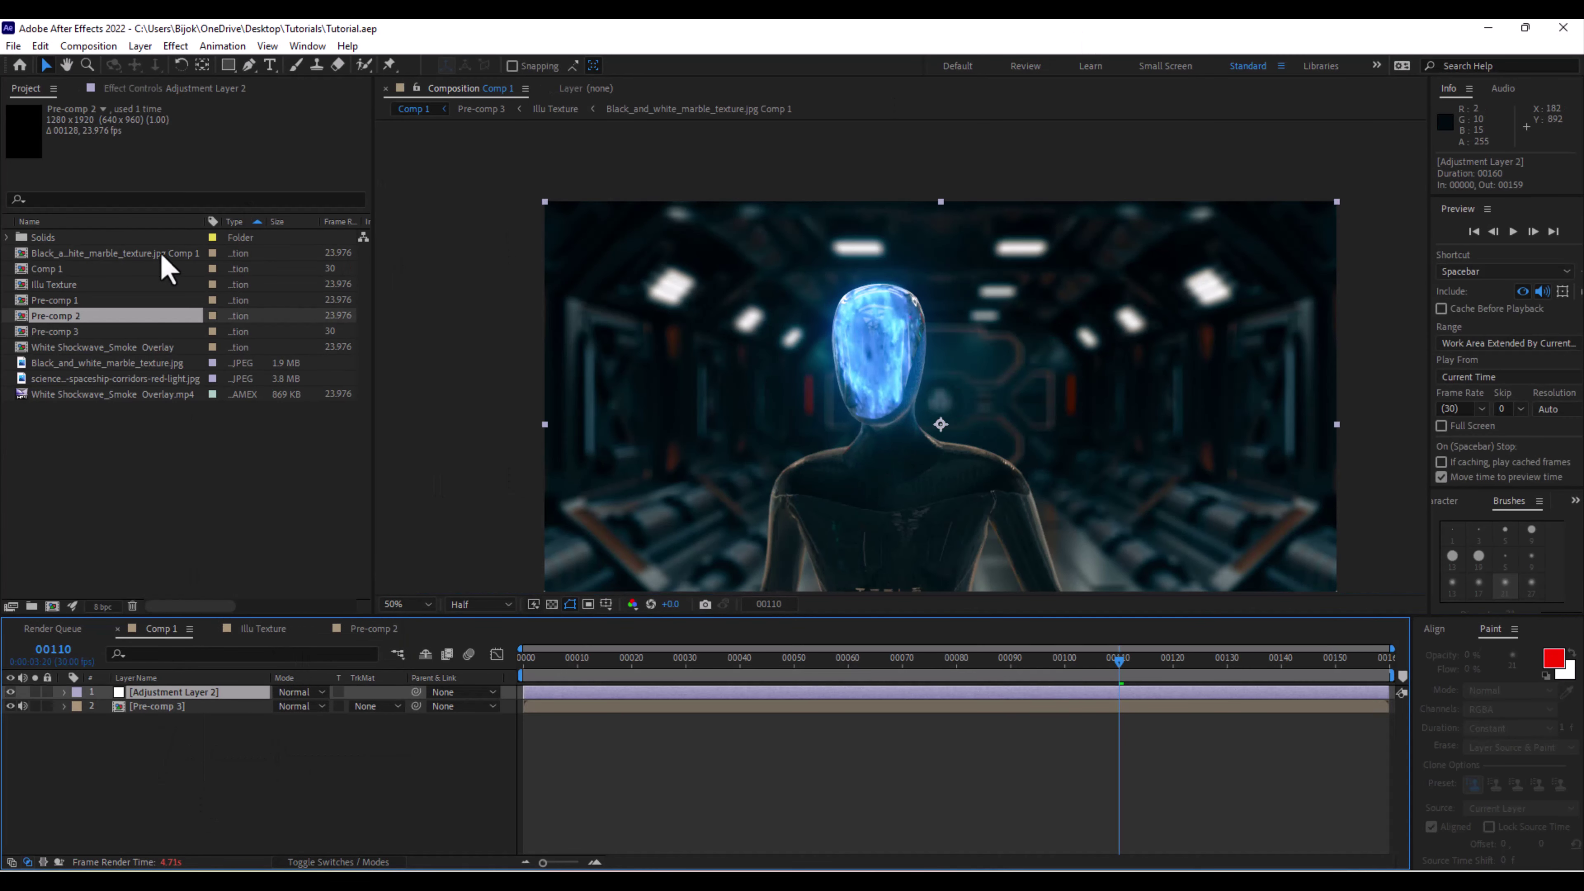
click(126, 88)
Create a black 1920 x 1080 px solid above the adjustment layer.
right_click(226, 763)
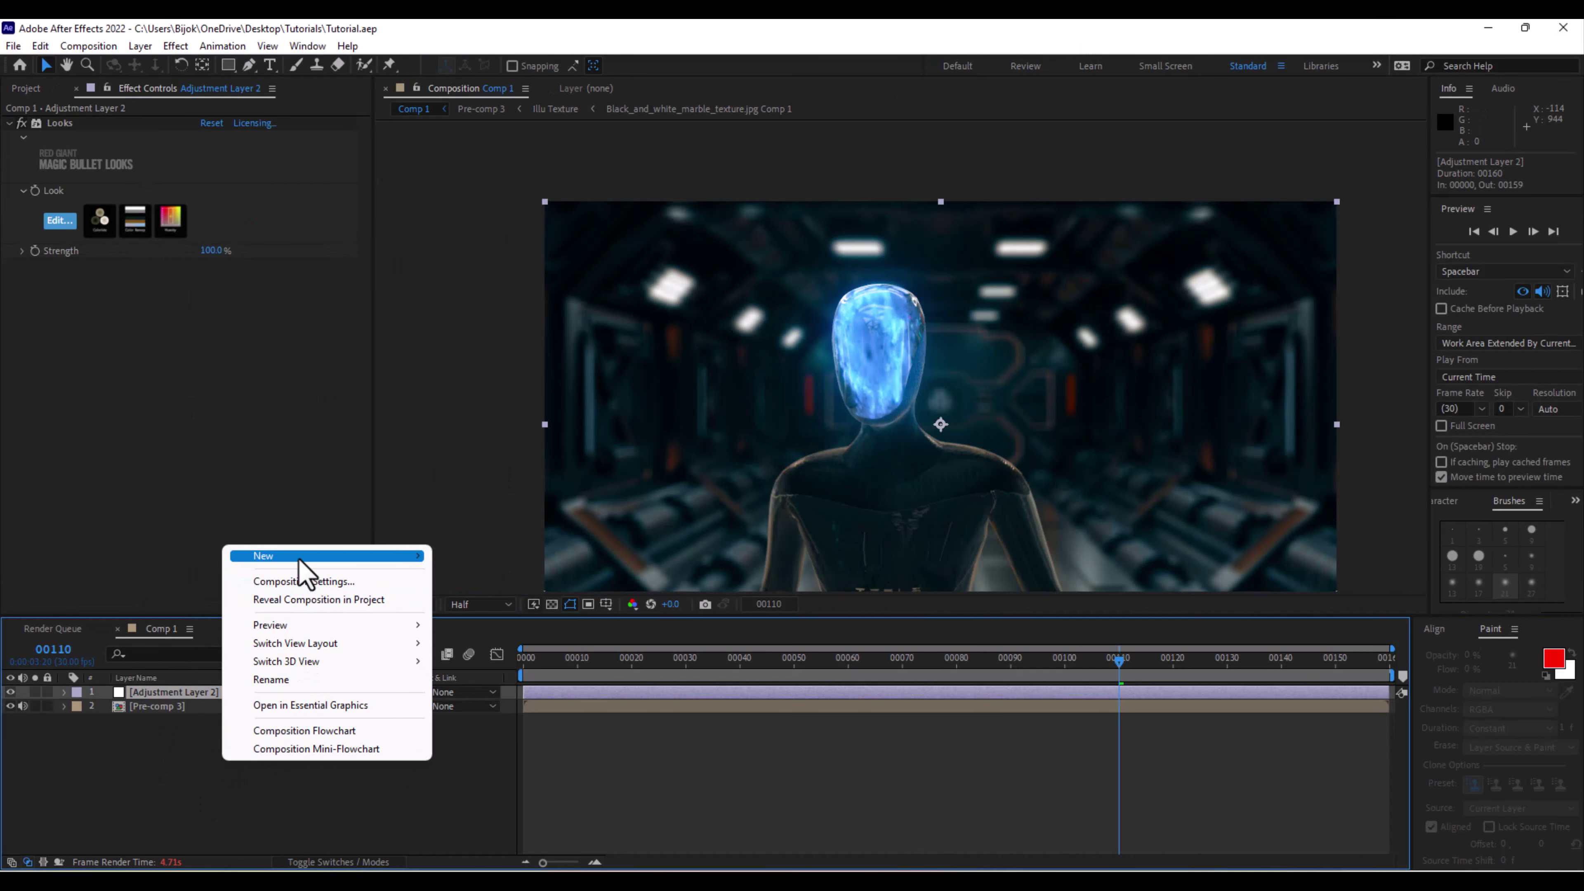
mouse_move(402, 555)
click(511, 600)
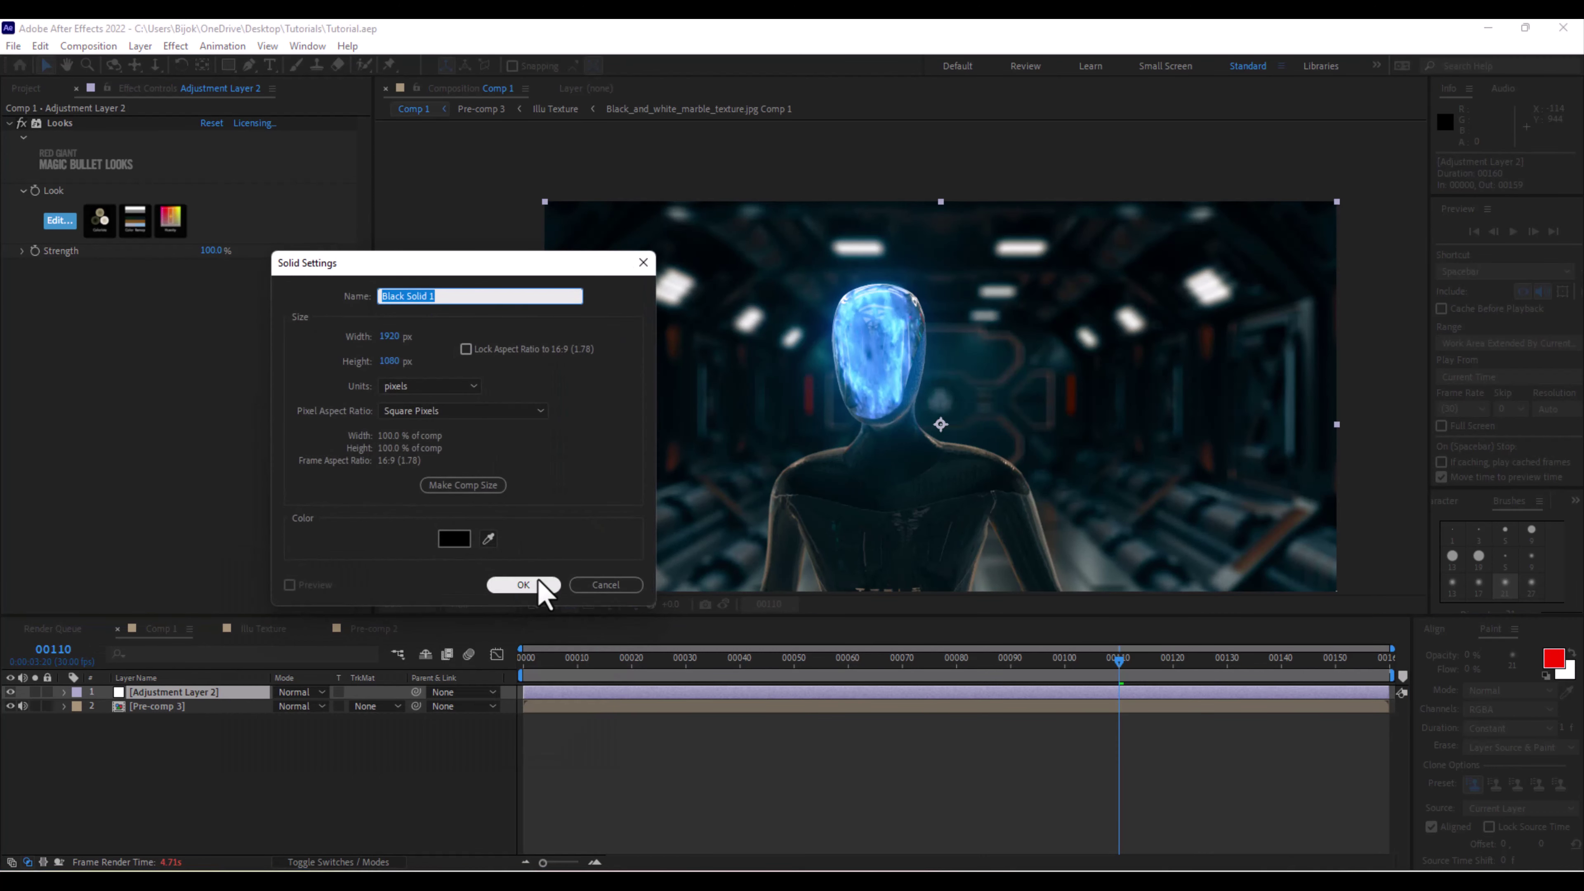
click(539, 583)
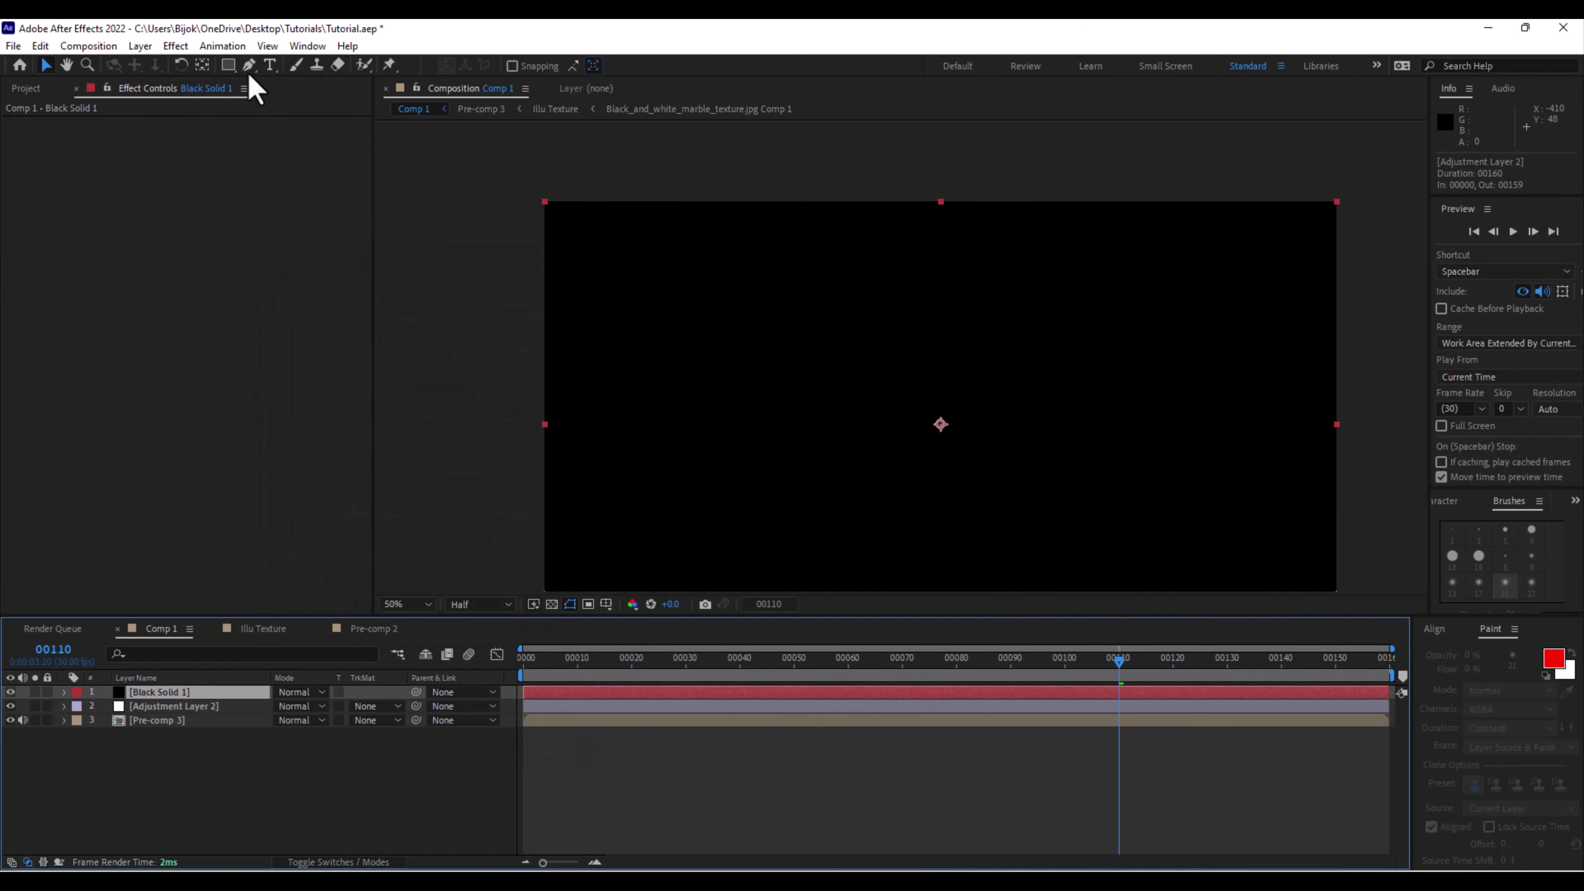
Add a full-frame rectangular mask to the black solid, shrink it to about 74.4% height around its centre and invert it for letterbox bars.
double_click(228, 64)
click(1332, 205)
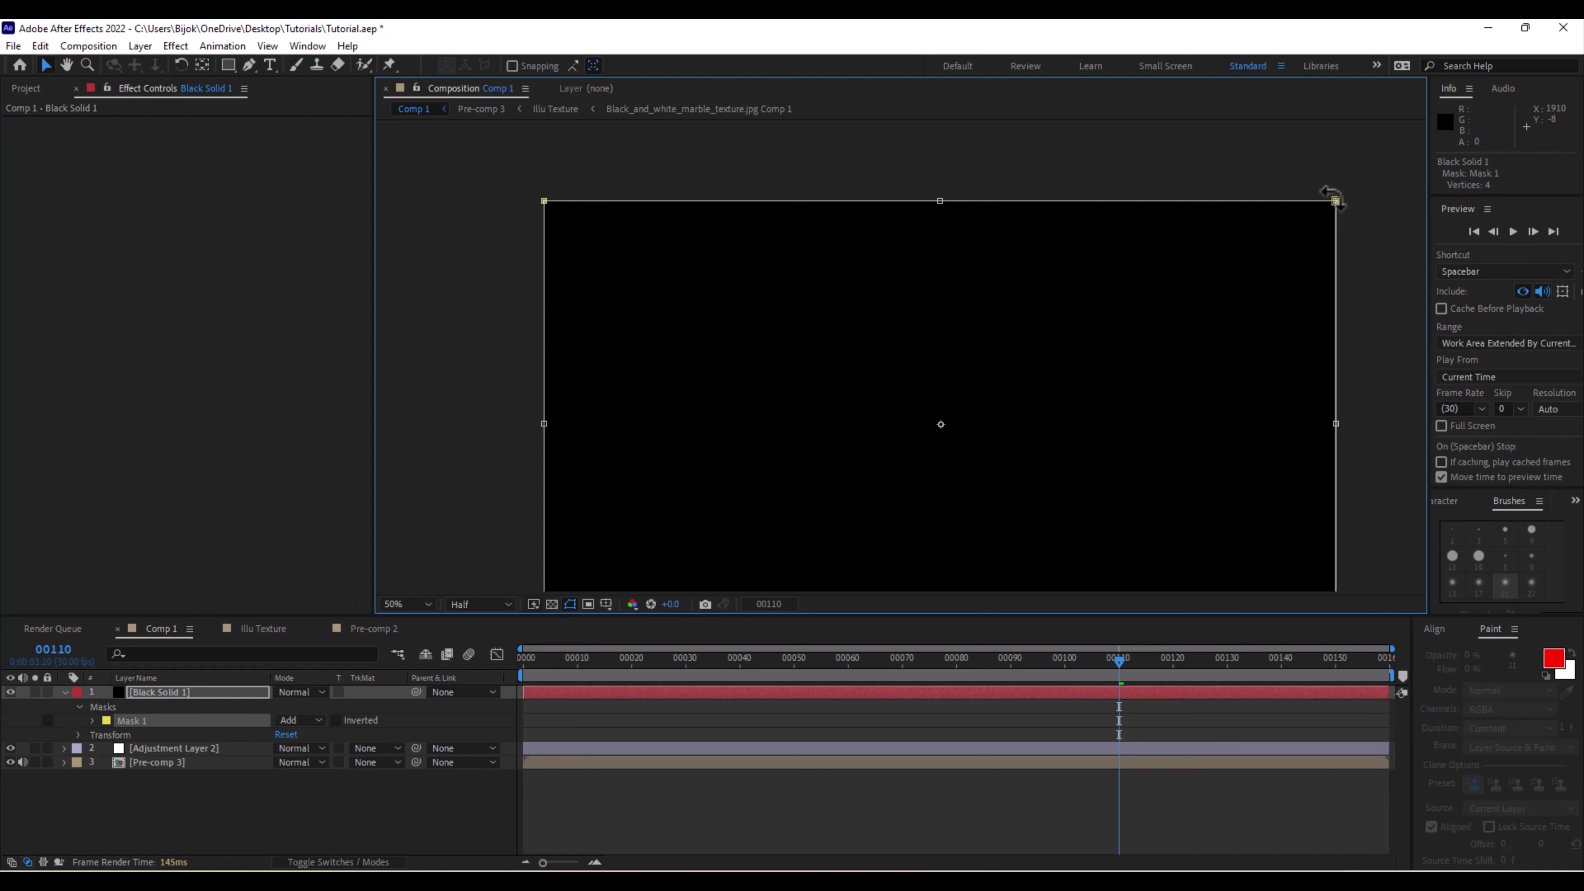
drag(939, 214, 961, 258)
click(335, 721)
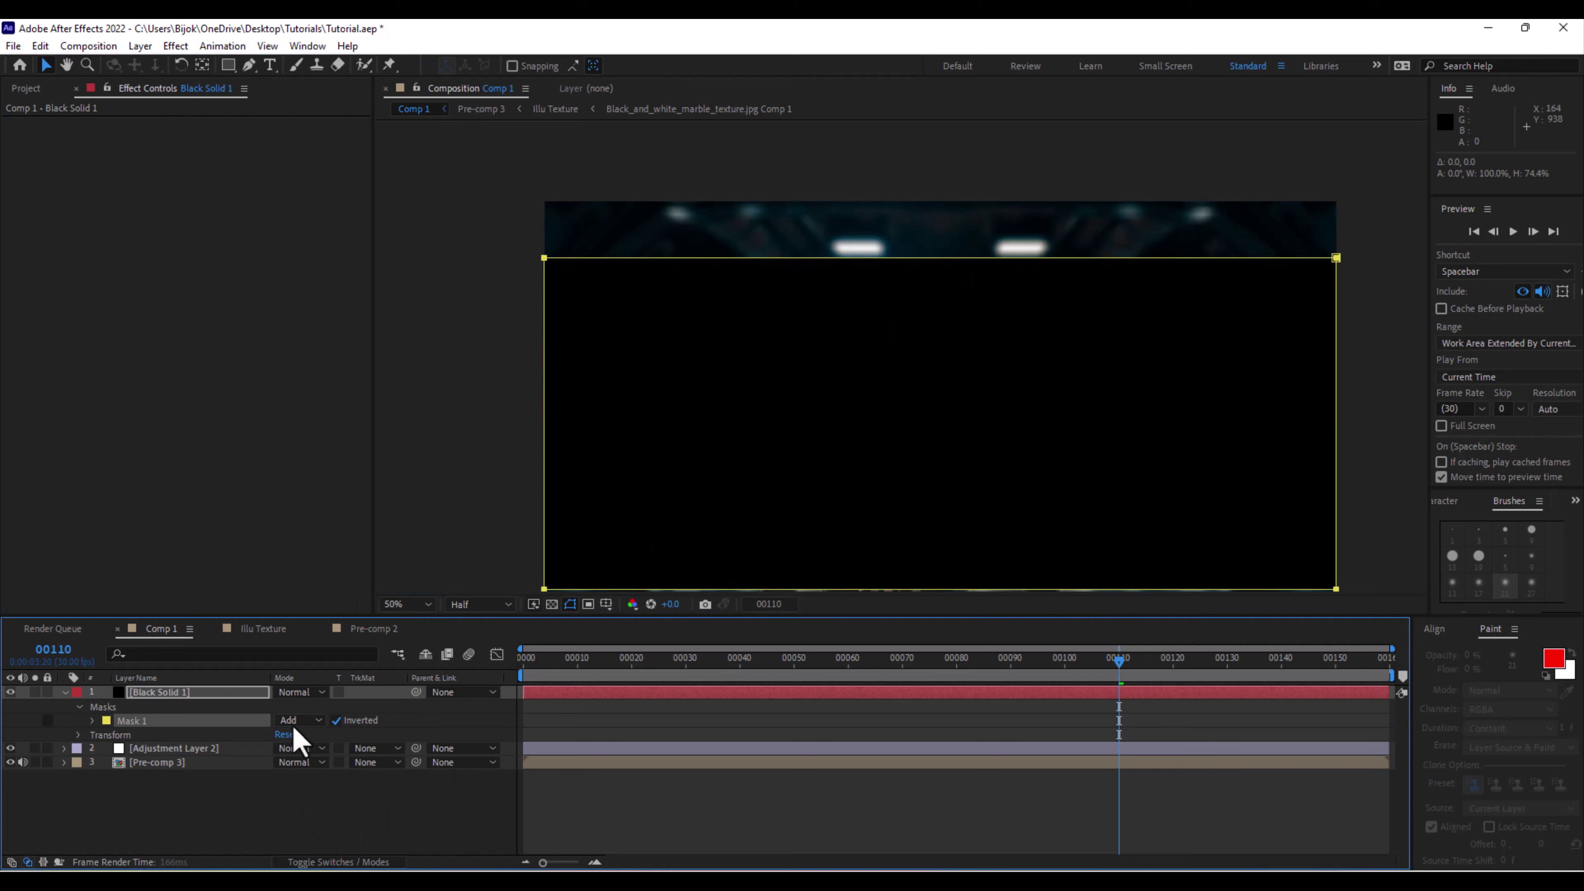
click(64, 692)
key(comma)
key(comma)
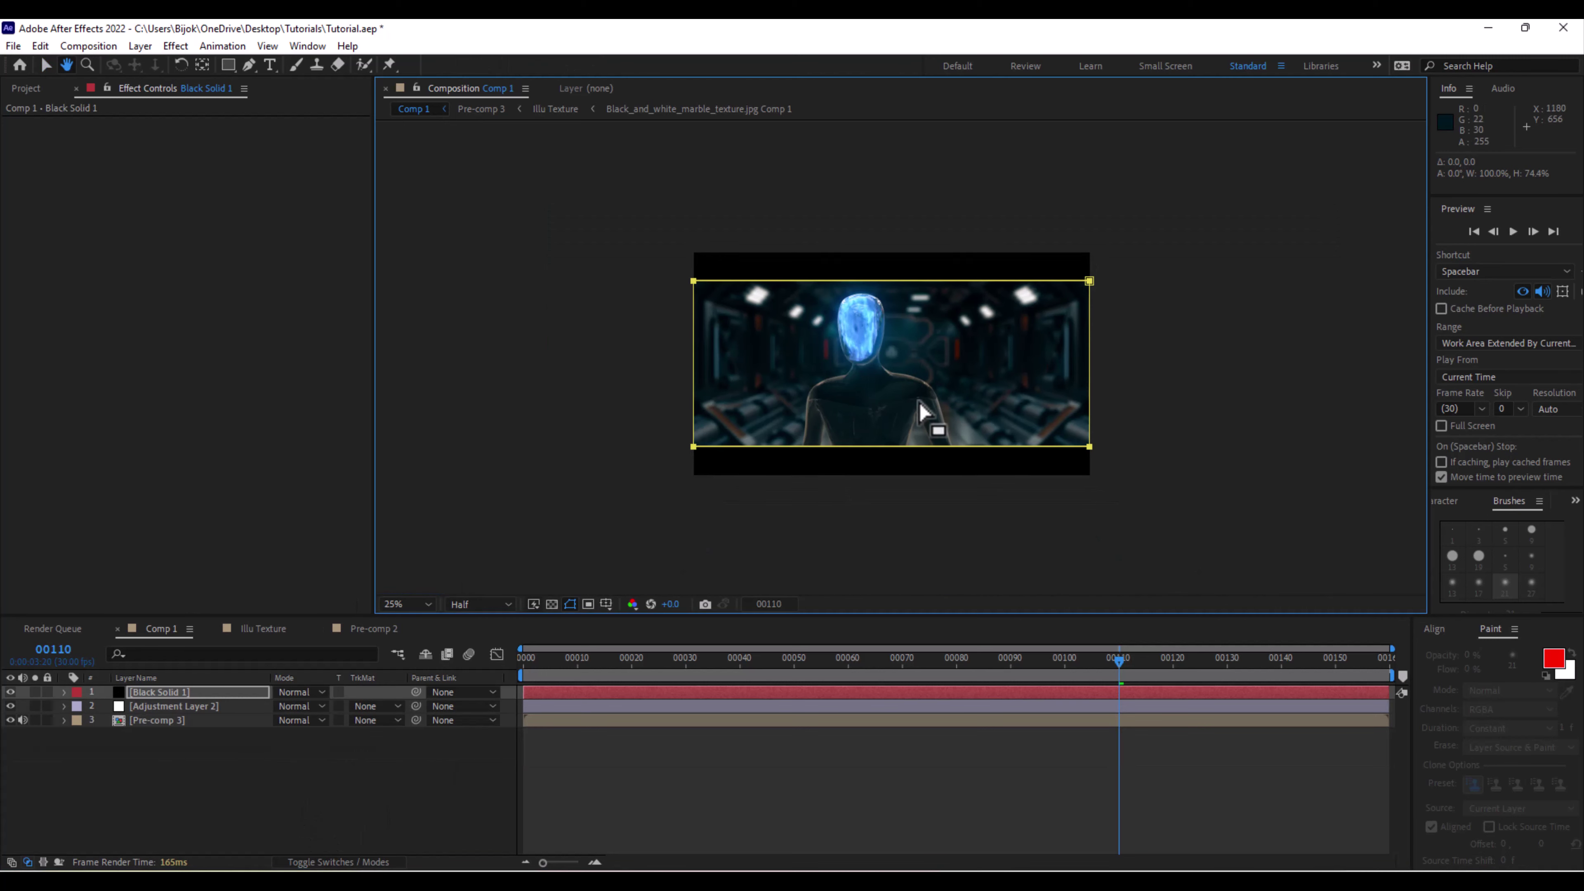
Create a new adjustment layer in Comp 1 and place it directly below the black letterbox solid.
right_click(192, 787)
mouse_move(380, 579)
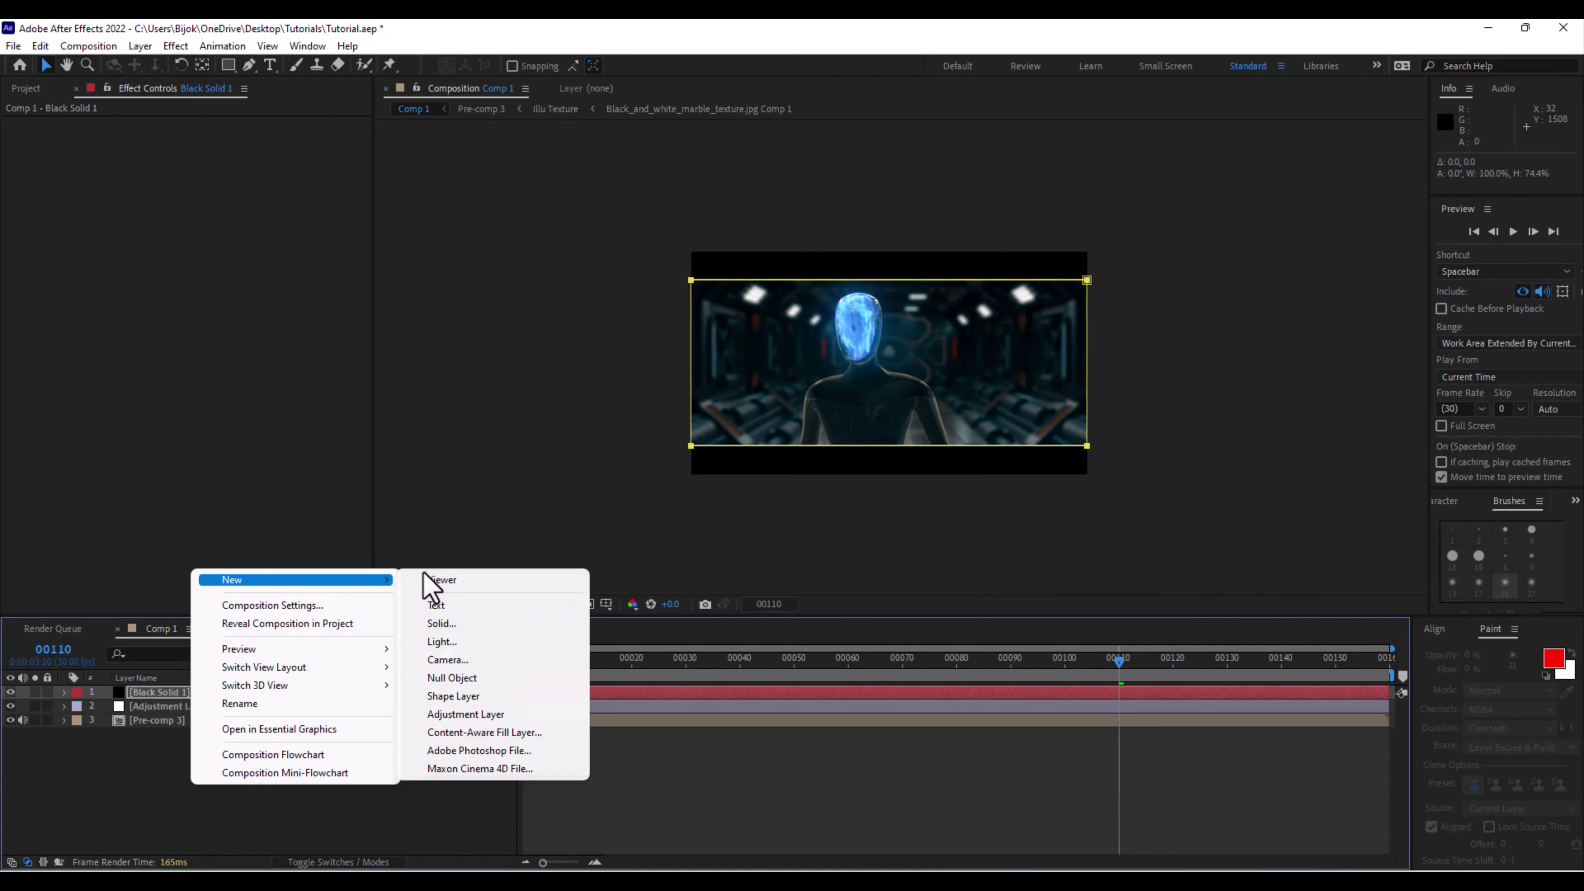
click(463, 713)
drag(263, 695, 181, 731)
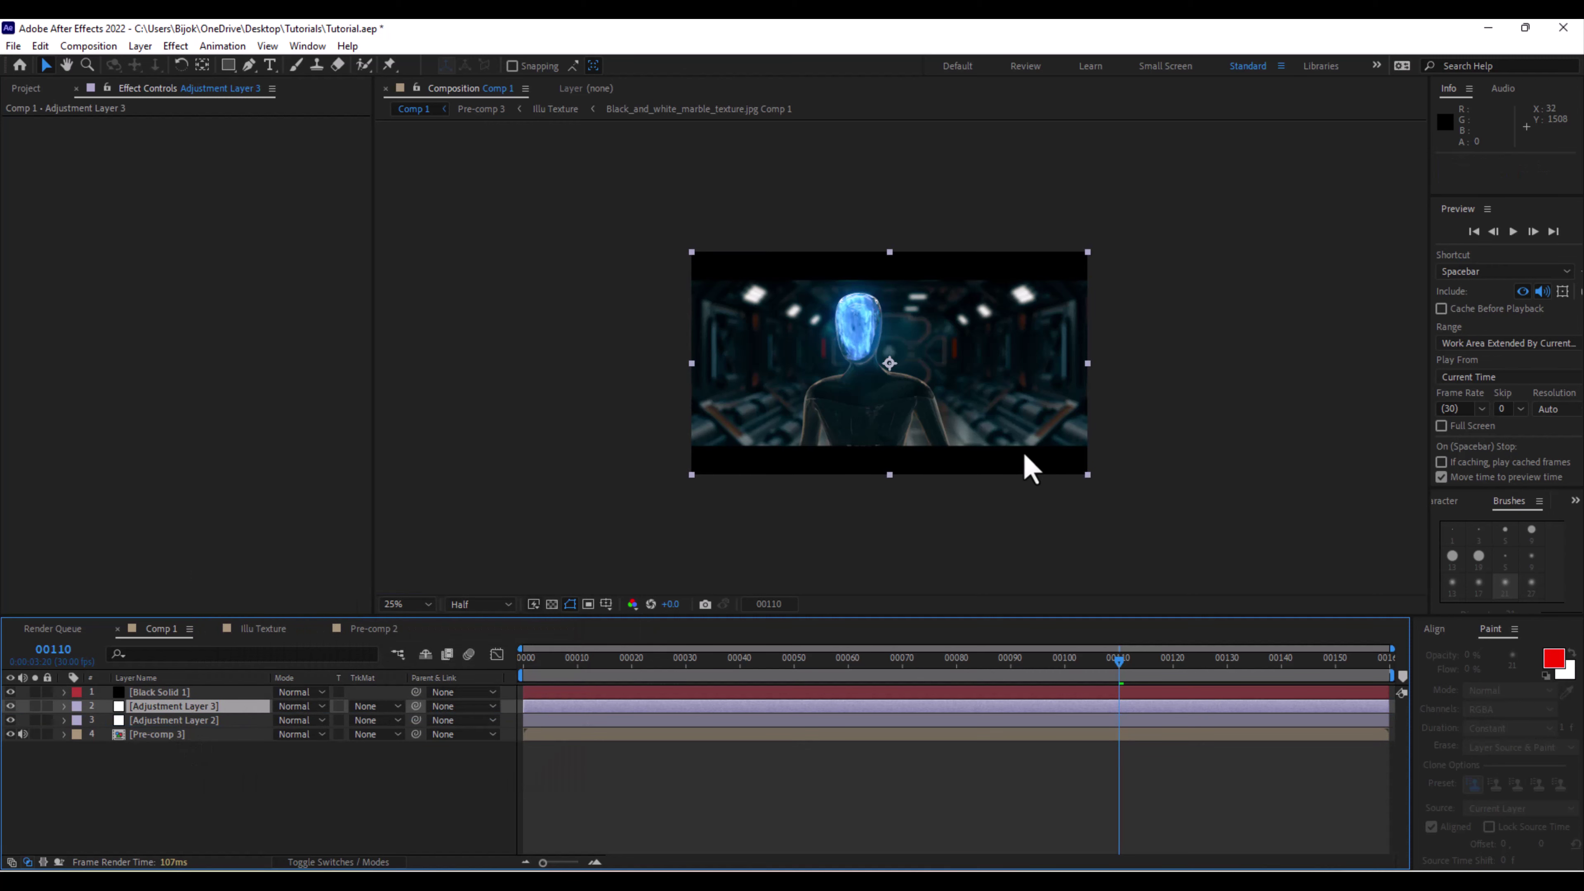
Apply the Noise and Sharpen effects to the new adjustment layer.
key(period)
key(ctrl+space)
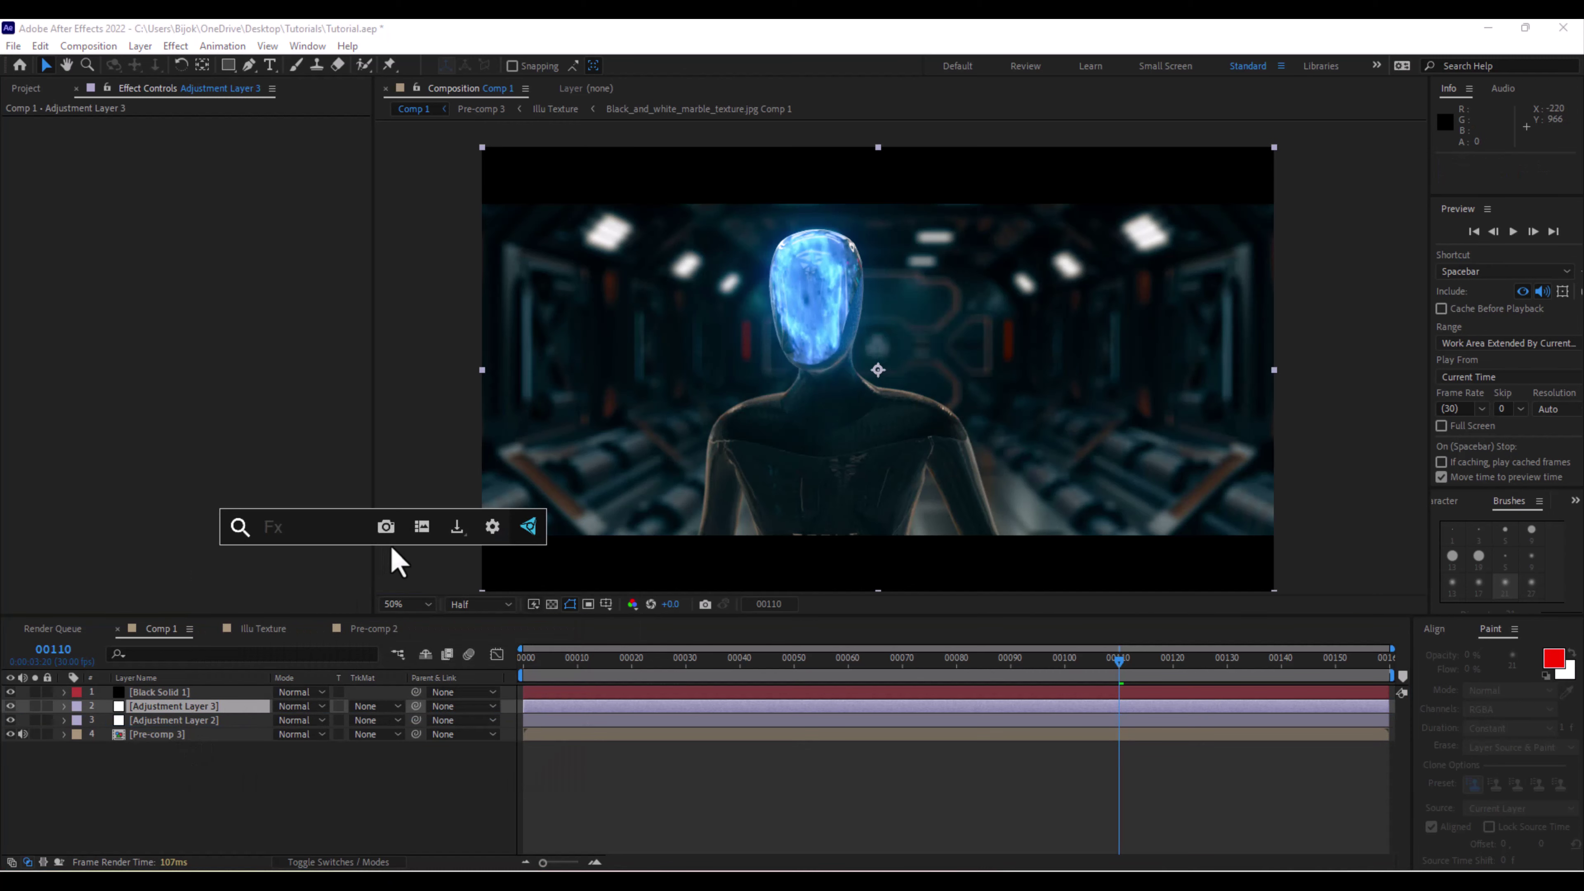
text(noi)
key(Return)
key(ctrl+space)
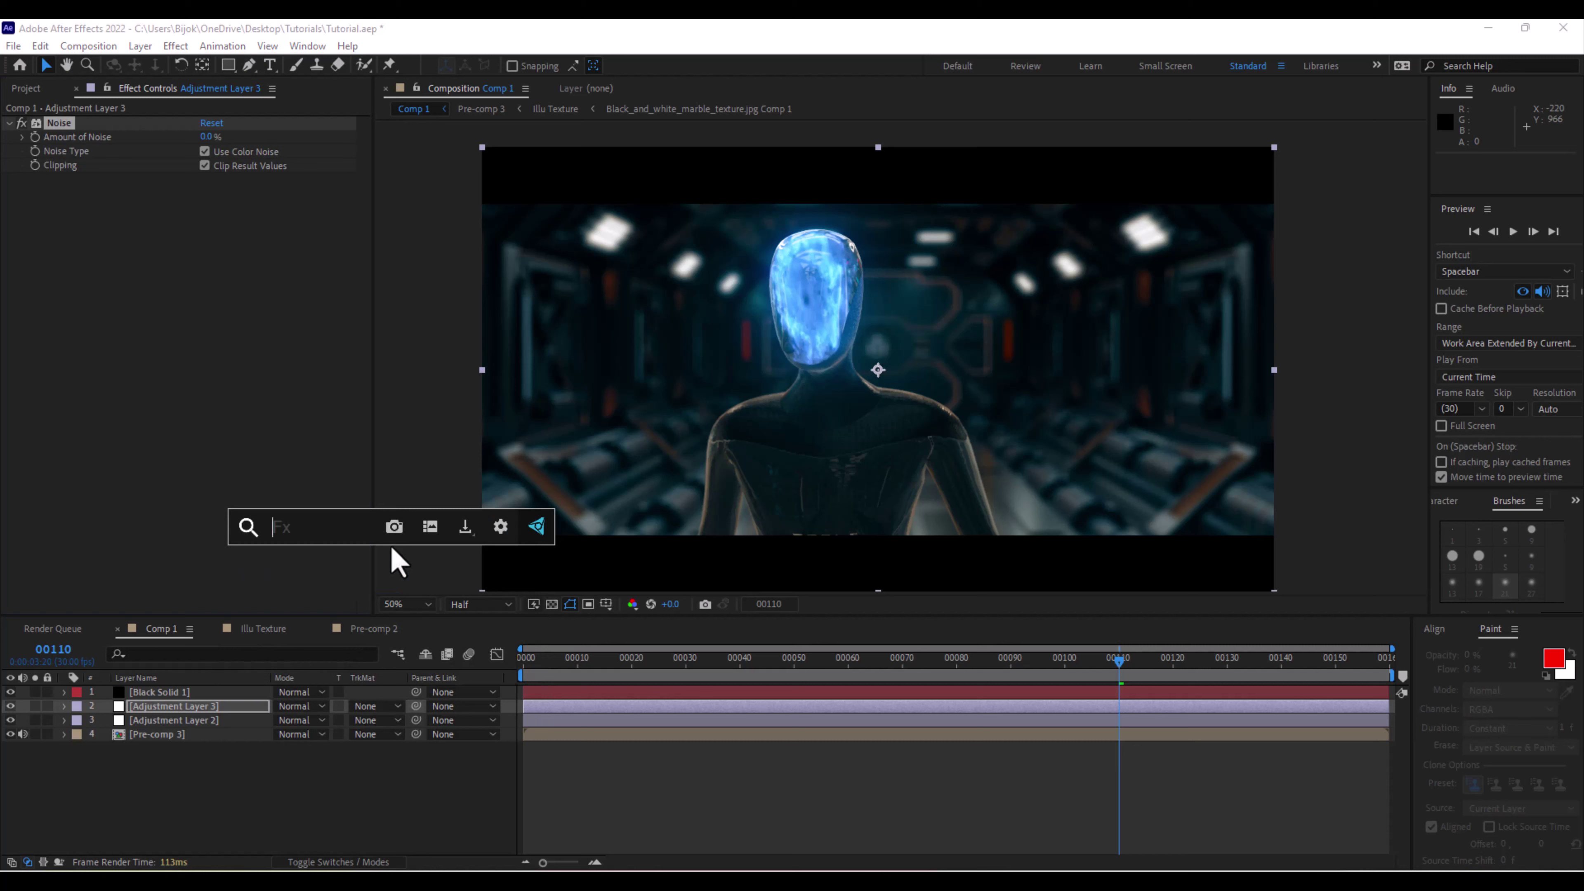
text(sharp)
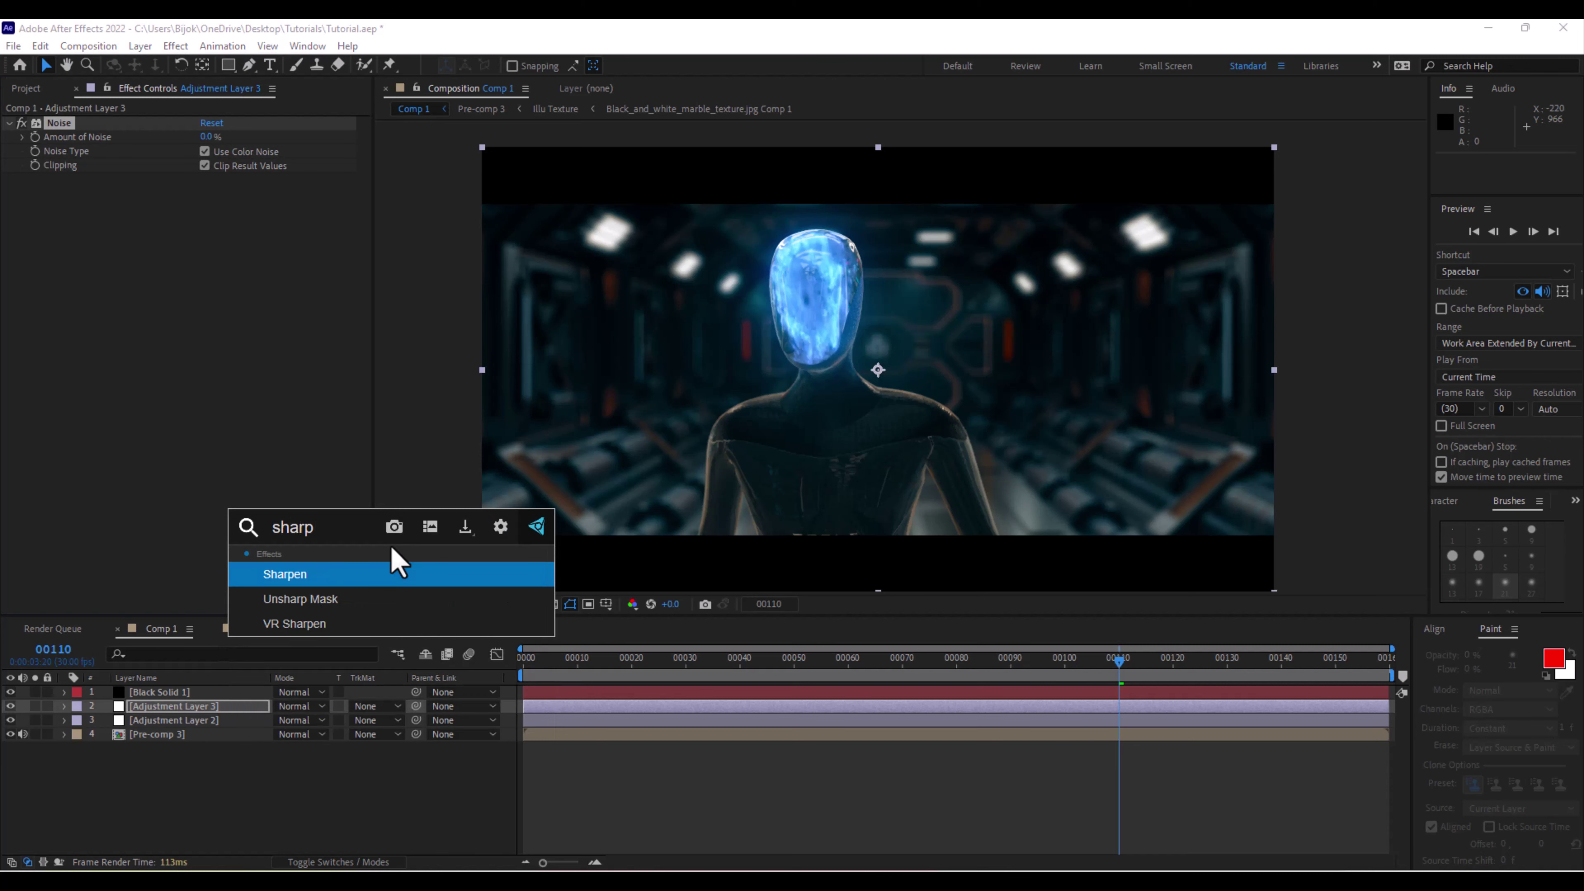
click(373, 574)
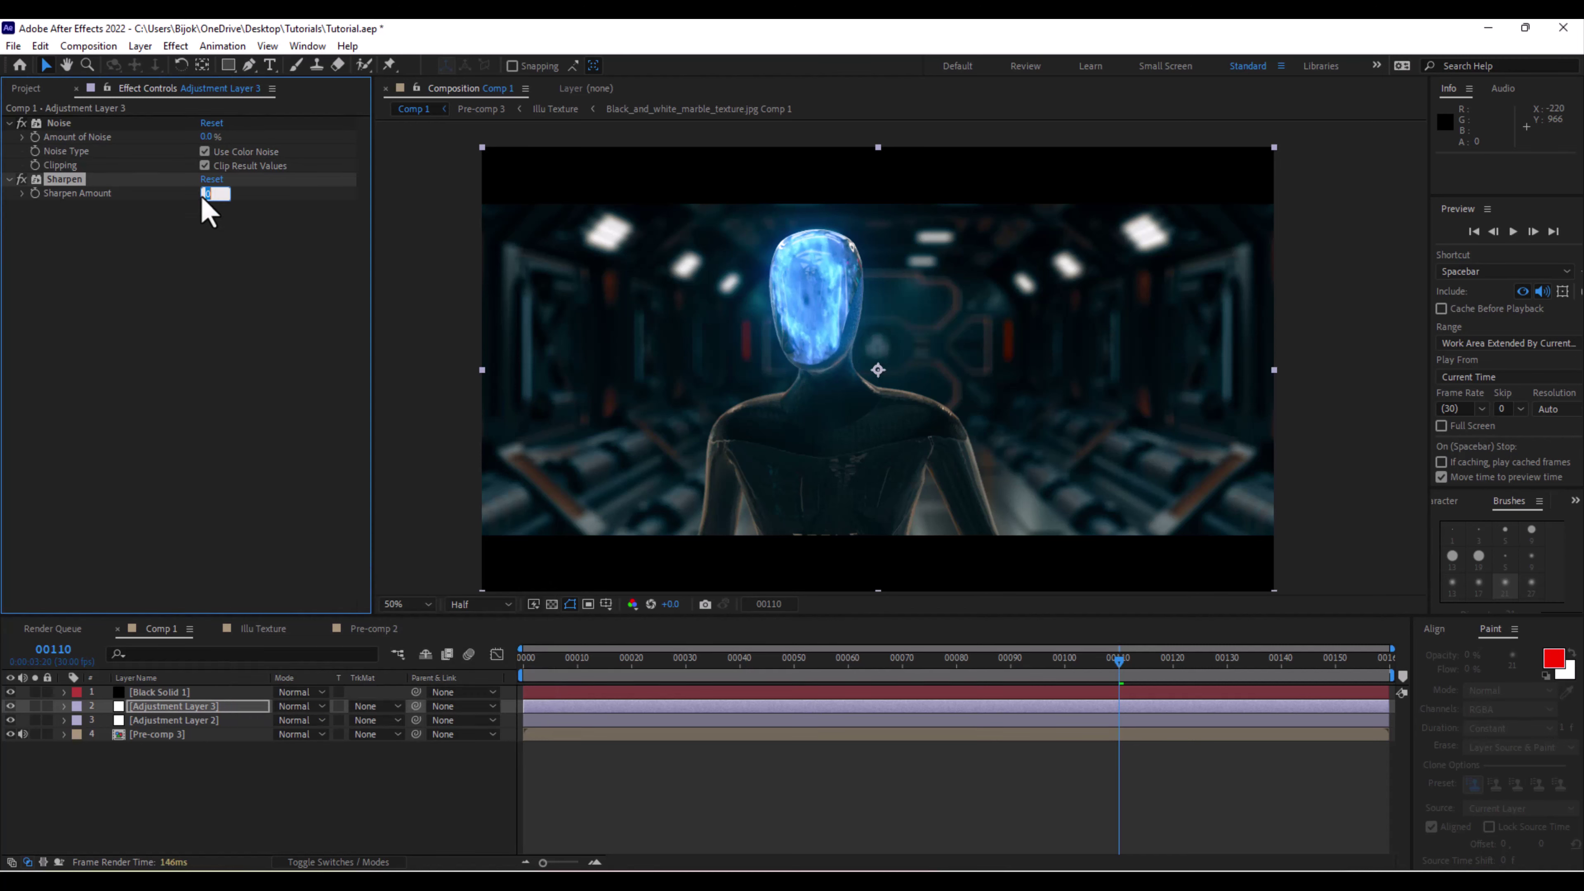
Set the adjustment layer's Sharpen Amount to 40 and Amount of Noise to 5%, and preview the composition's playback.
scroll(982, 288, up, 4)
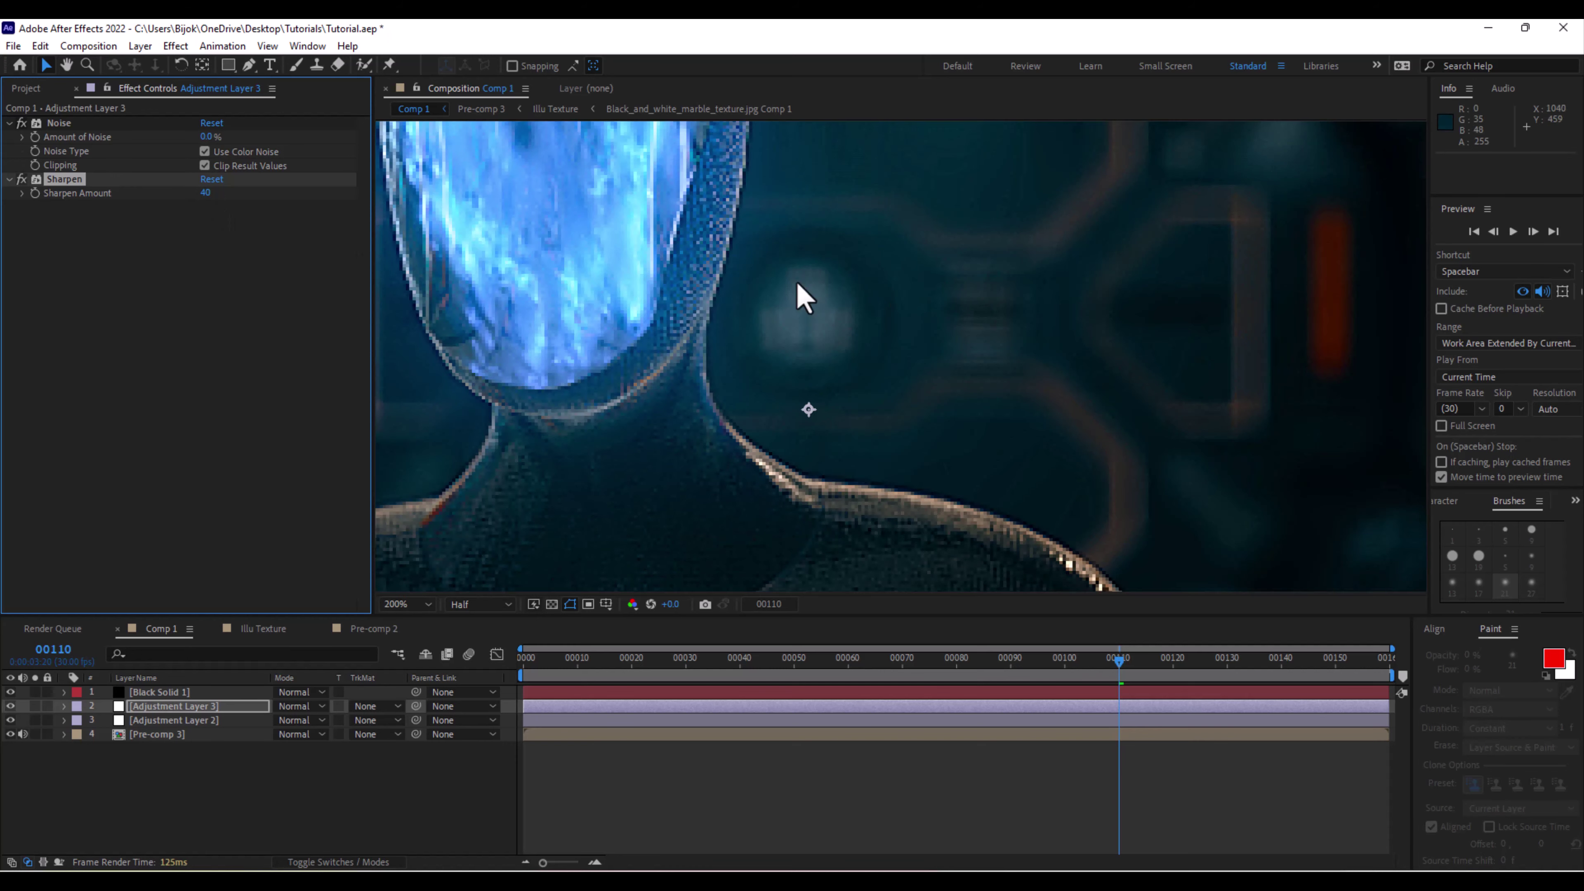
drag(799, 297, 818, 399)
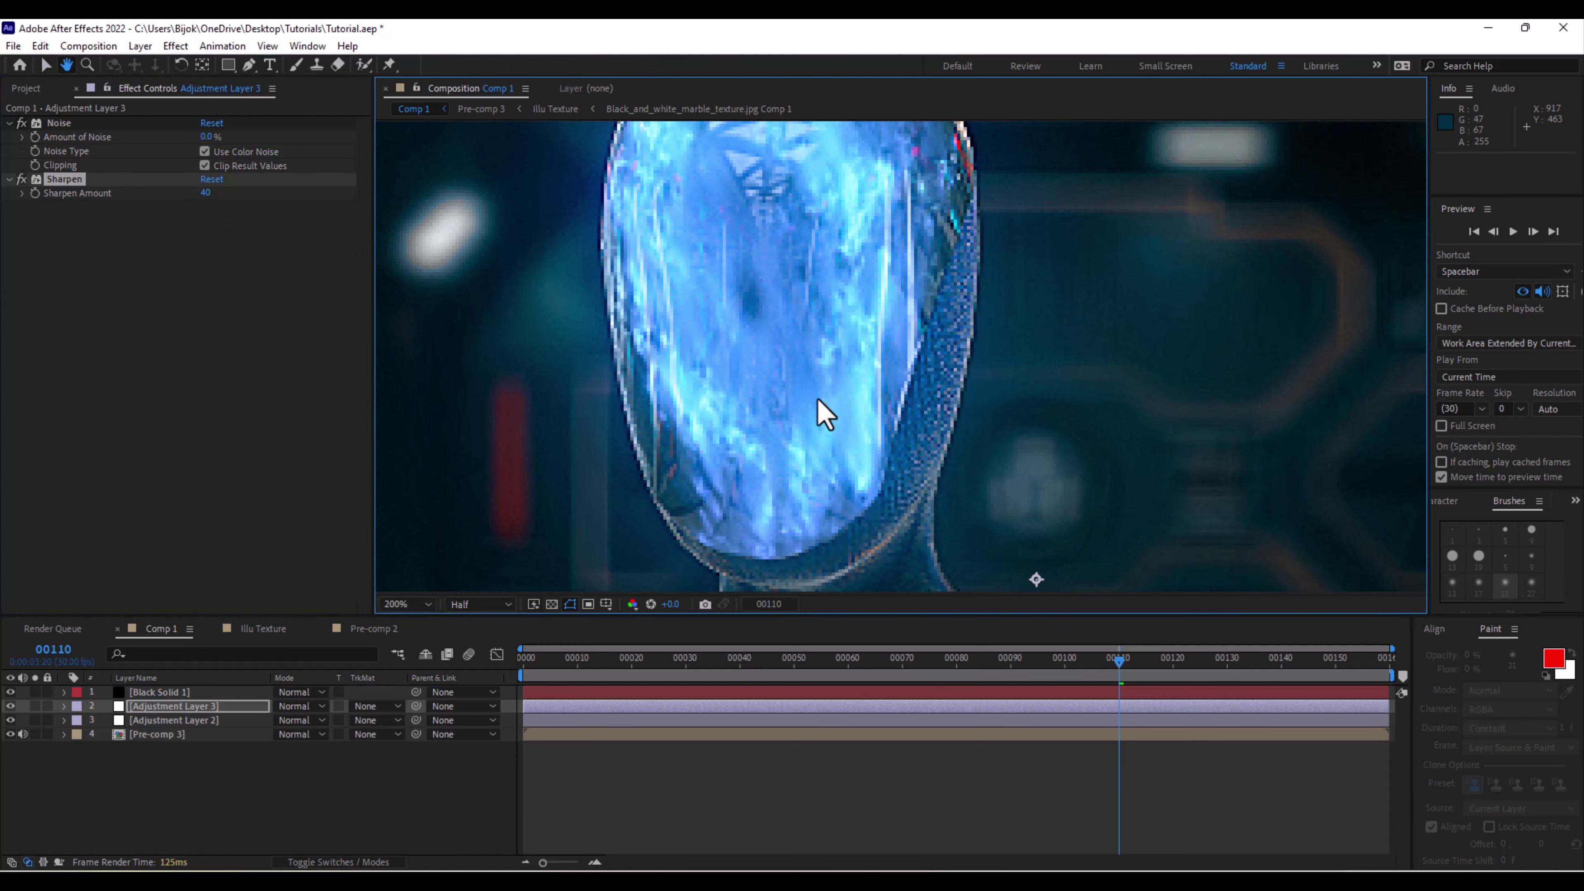
click(206, 136)
text(5)
key(Return)
scroll(822, 369, down, 2)
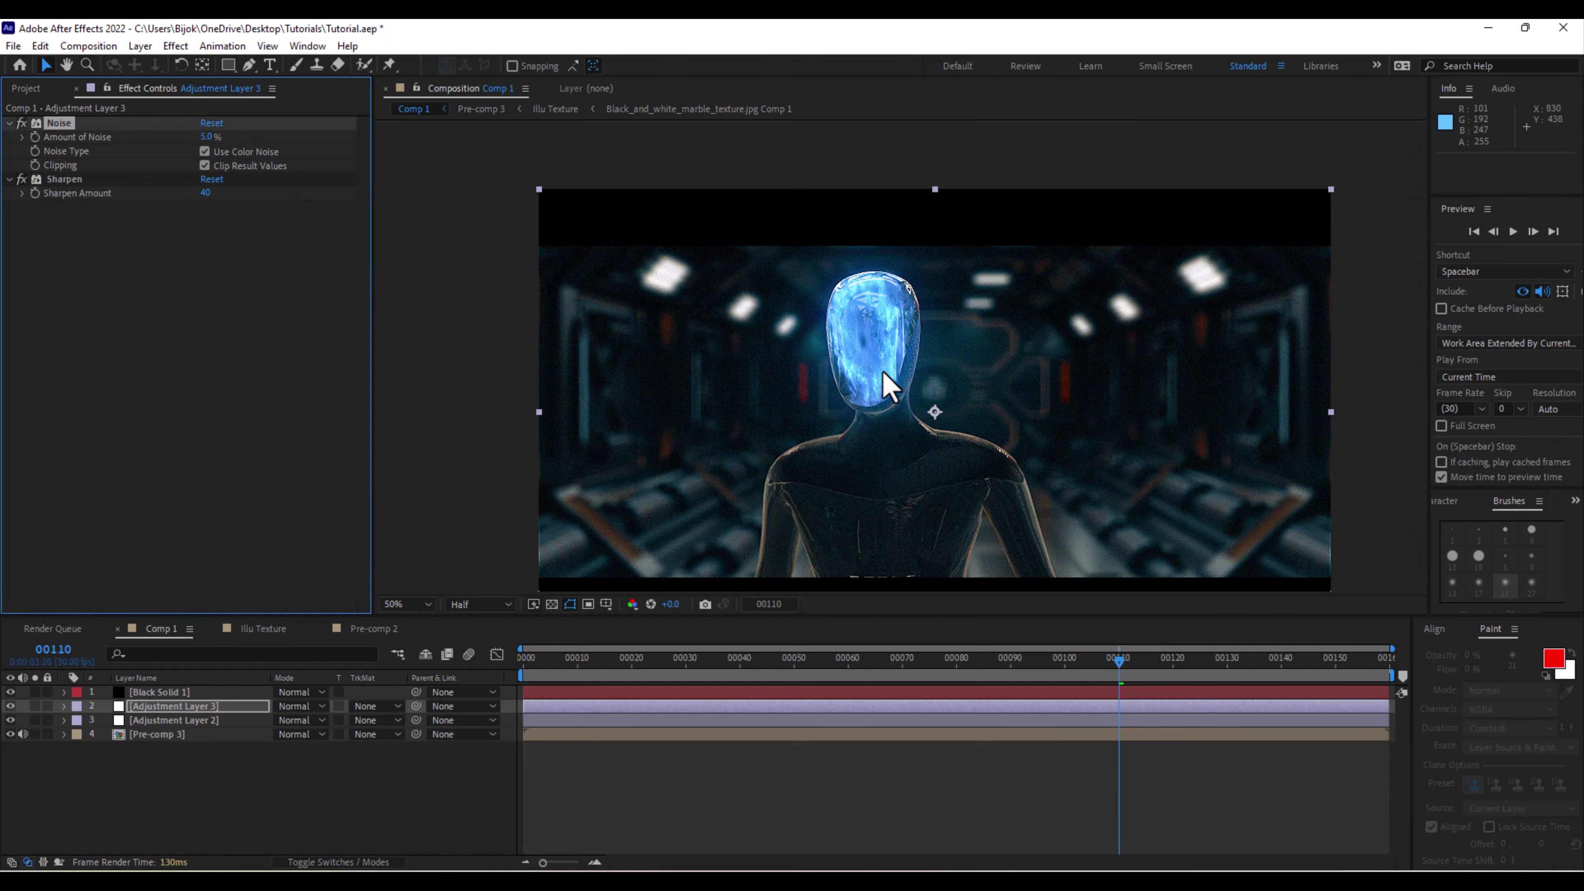
key(space)
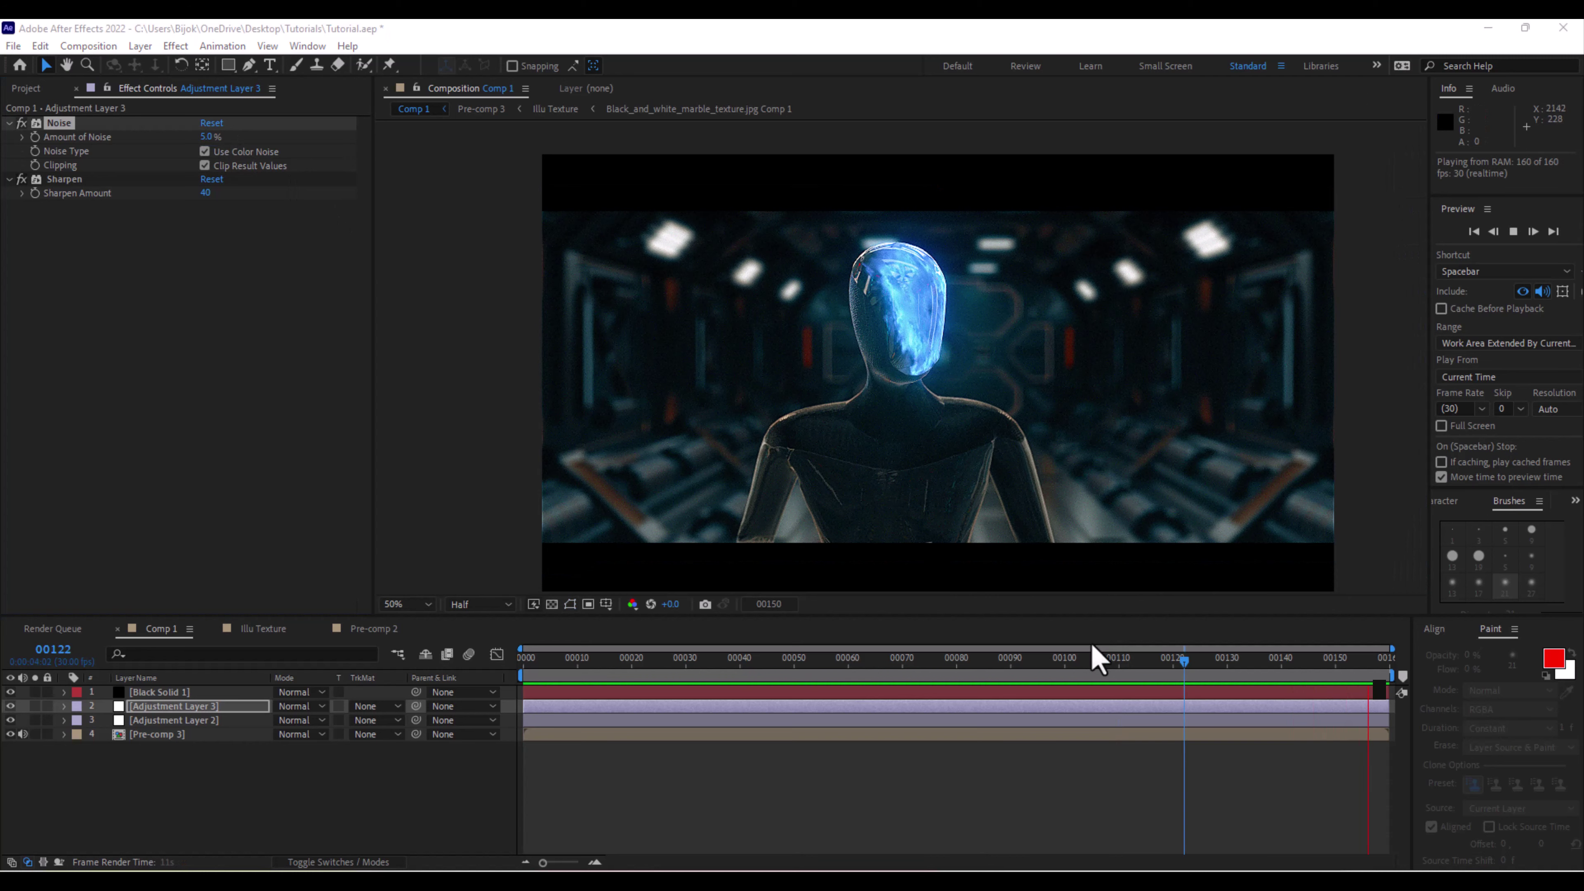